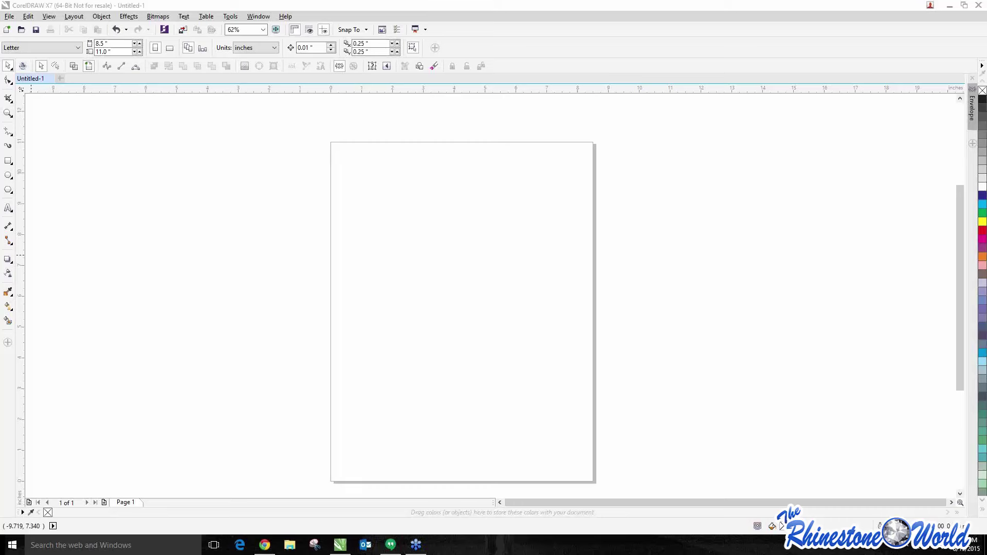
- Open the drawing TRW Decal Fundraising Pack Sports Vol 1 from the Desktop folder
left_click(532, 308)
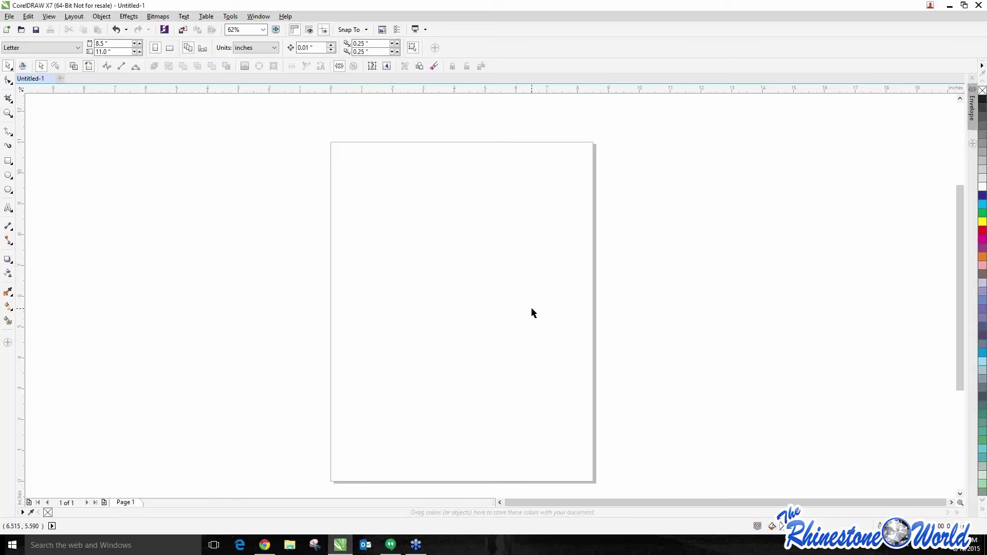
scroll(311, 247, "down", 2)
scroll(391, 241, "up", 2)
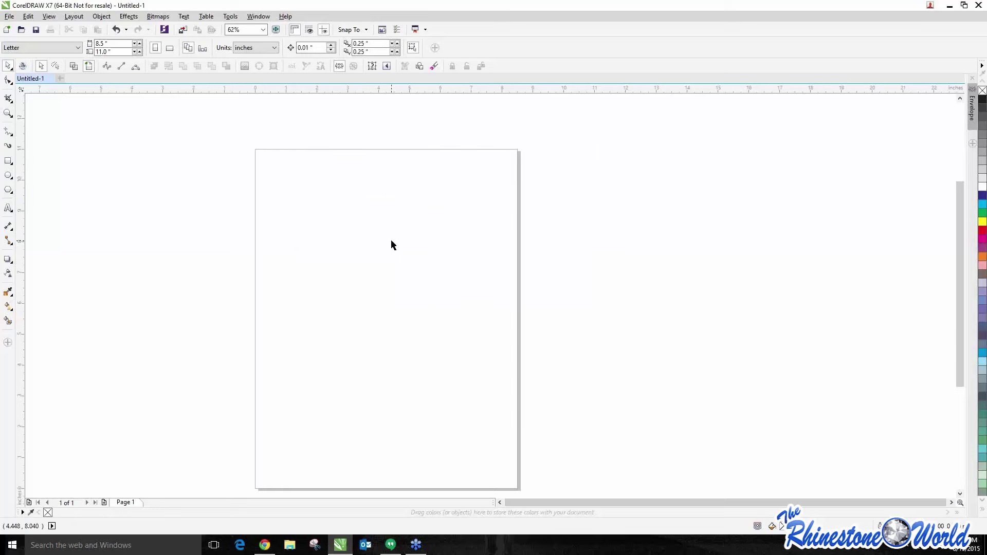
left_click(28, 16)
mouse_move(8, 18)
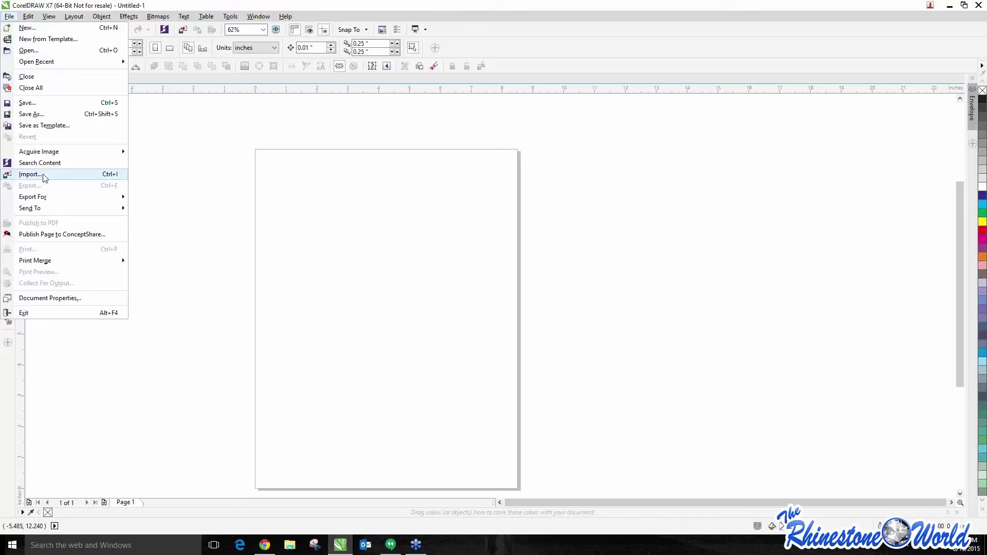
left_click(52, 48)
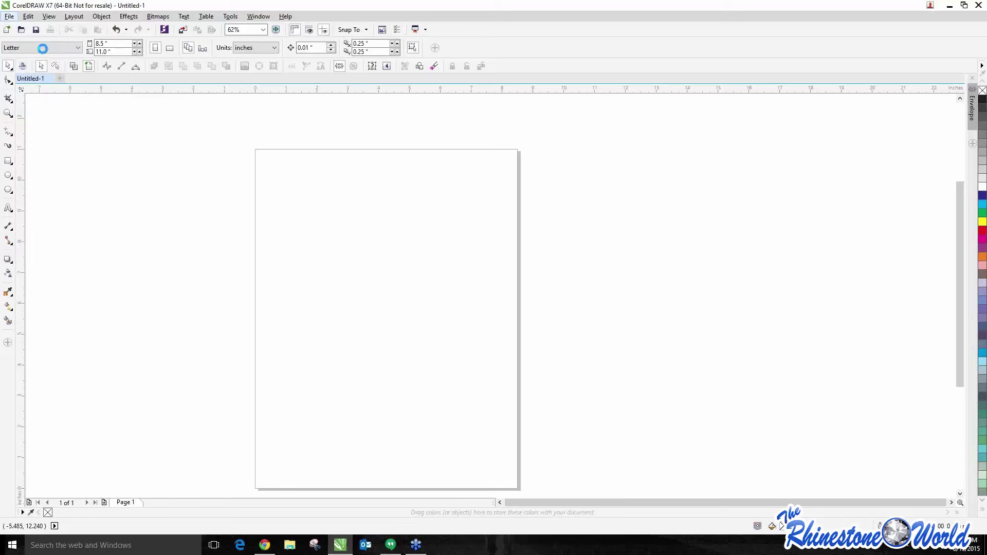
left_click_drag(527, 130, 450, 105)
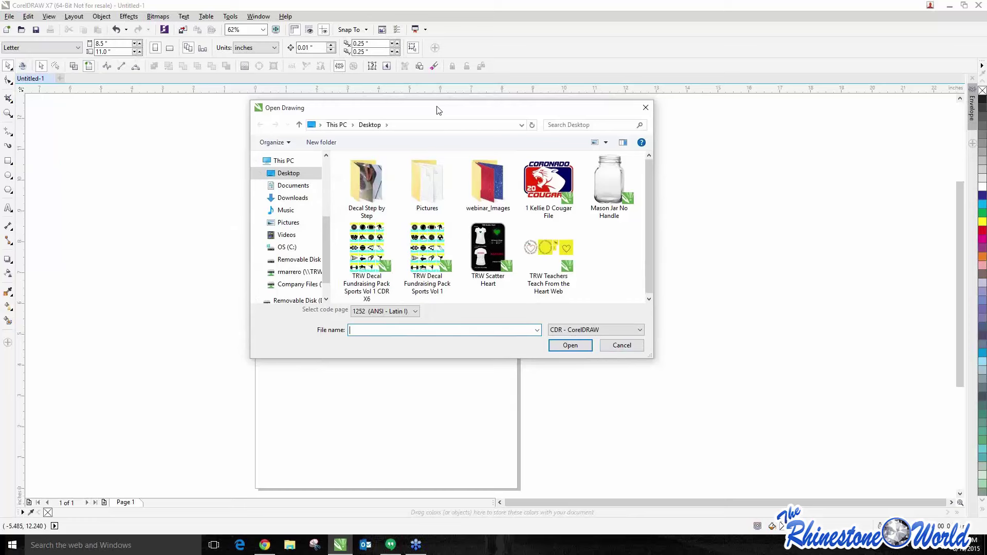
mouse_move(438, 110)
left_mouse_down()
mouse_move(397, 133)
mouse_move(462, 149)
mouse_move(454, 140)
left_mouse_up()
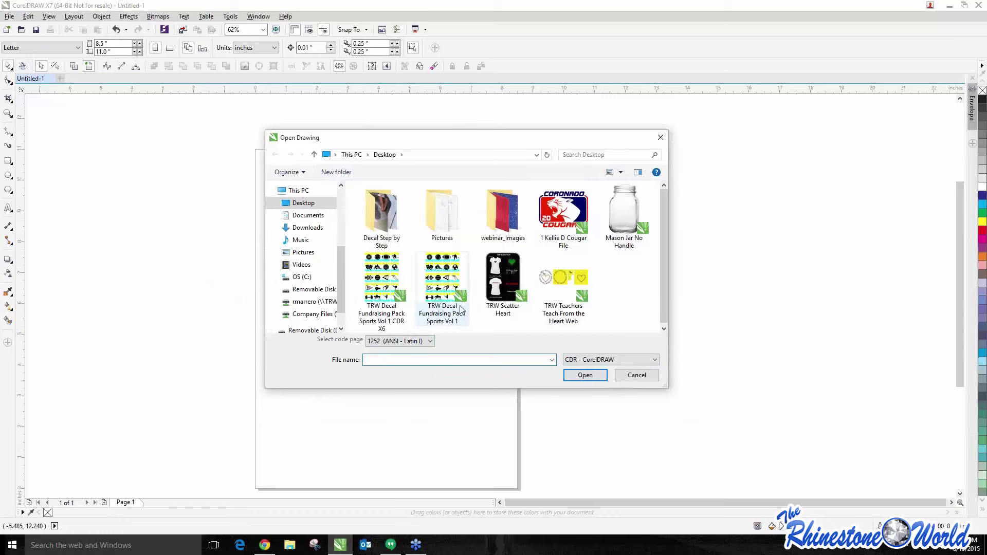
double_click(446, 265)
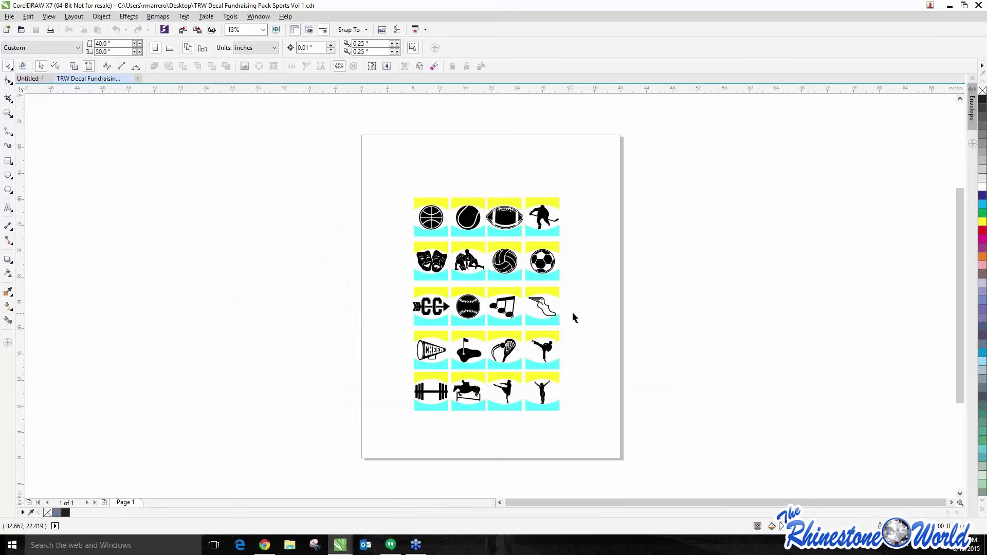
- Delete all the sports decal designs from the page
scroll(447, 250, "up", 2)
left_click_drag(414, 167, 393, 171)
key("ctrl+z")
scroll(334, 186, "down", 2)
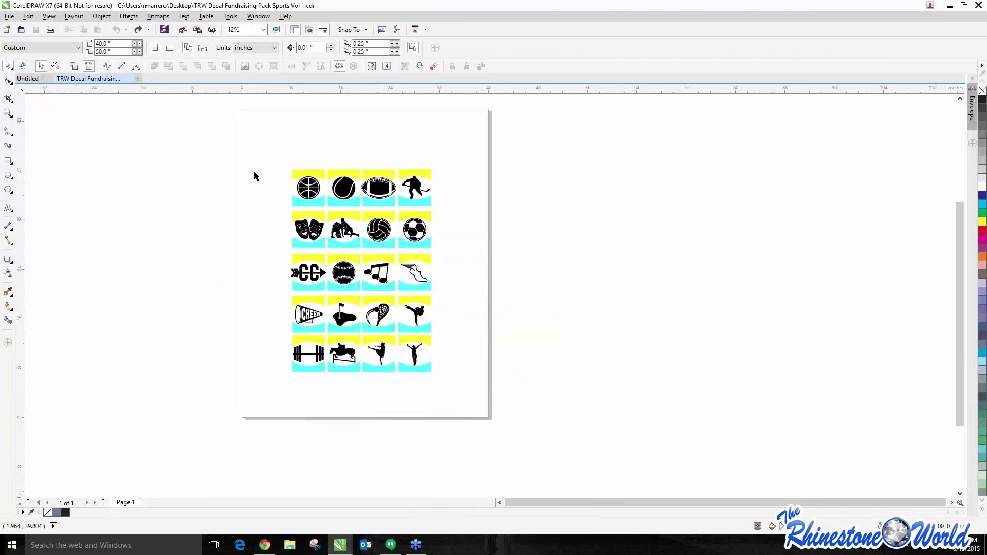
left_click_drag(246, 143, 548, 434)
key("Delete")
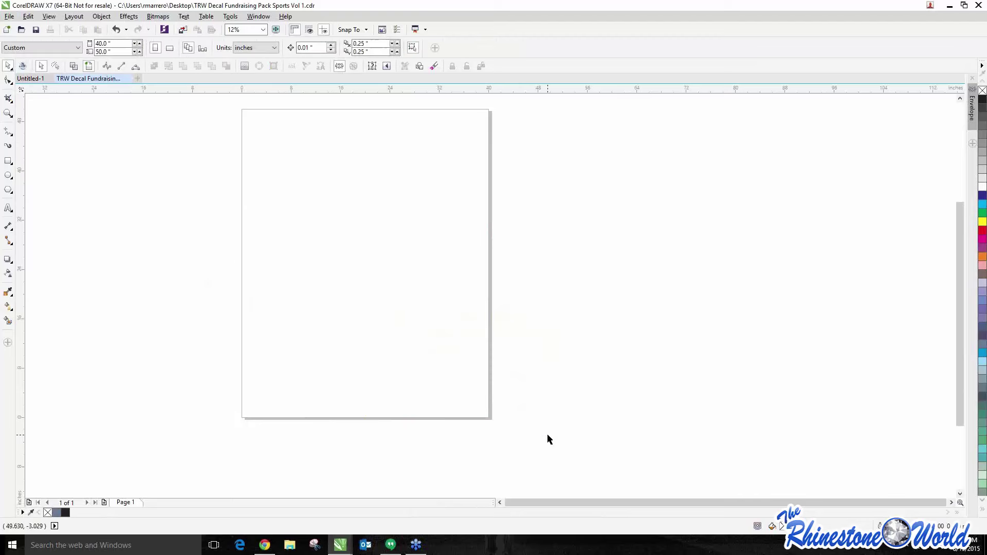
- Import the CorelDRAW file TRW Inspire Apple 2 from the week 1 folder and place it near the page's upper left corner
left_click(9, 17)
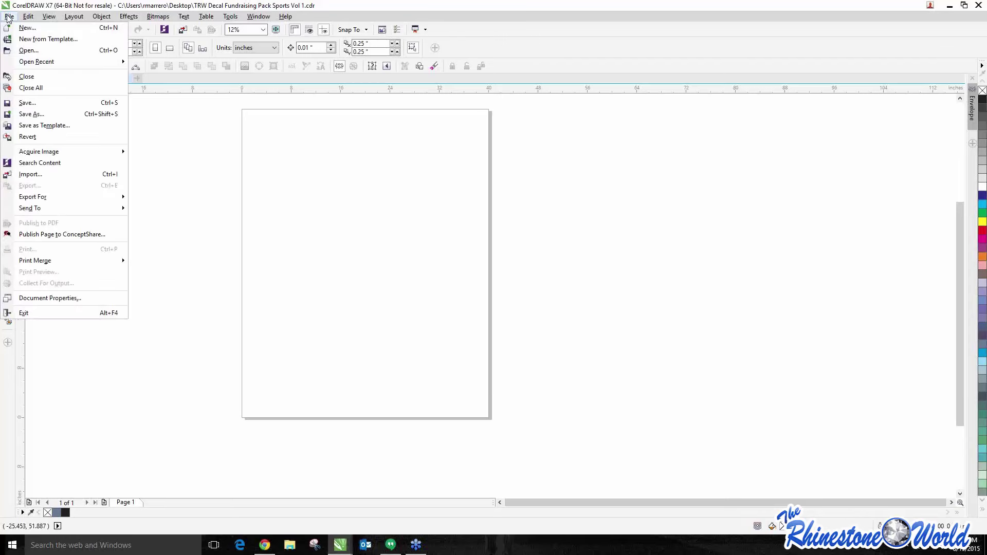
left_click(35, 174)
scroll(669, 261, "down", 1)
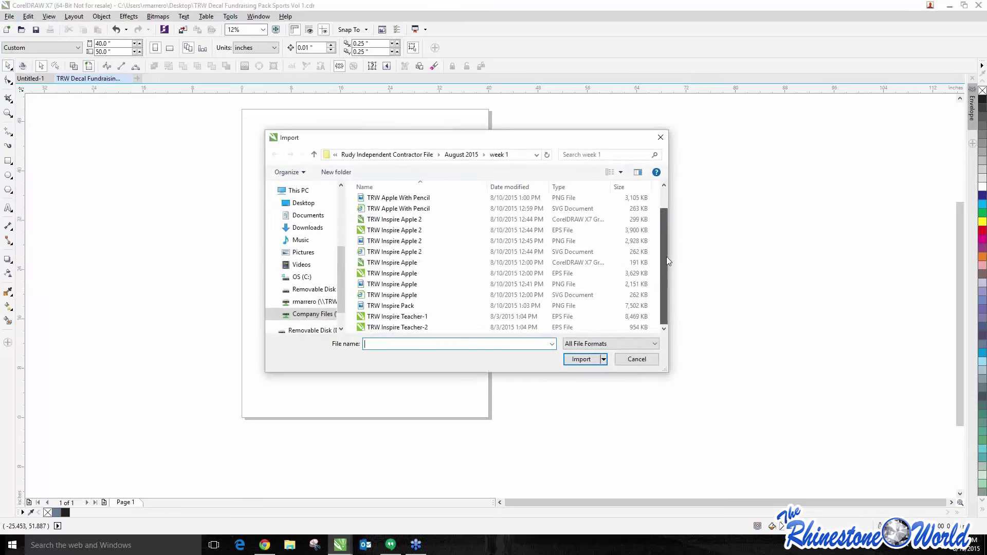
scroll(668, 261, "up", 1)
scroll(669, 261, "down", 1)
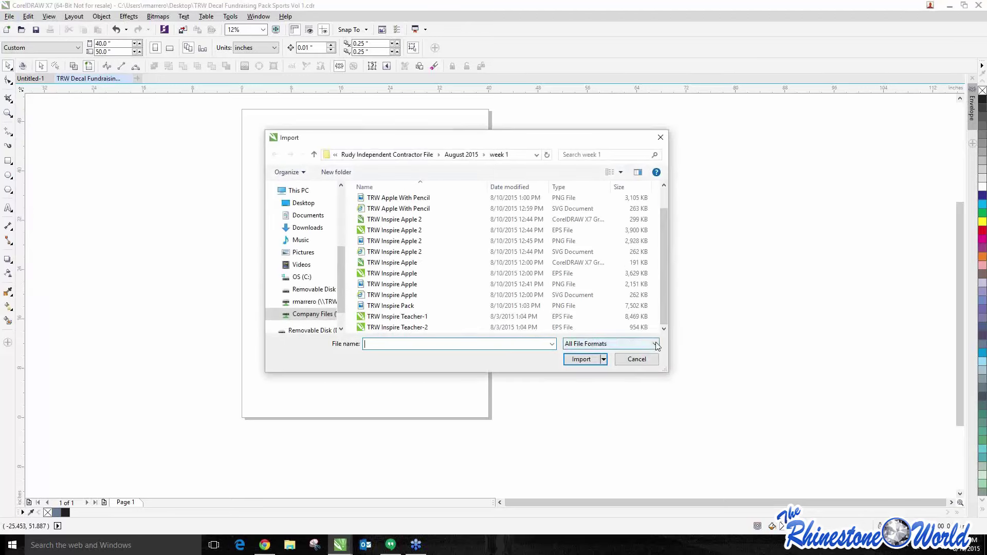
left_click(656, 344)
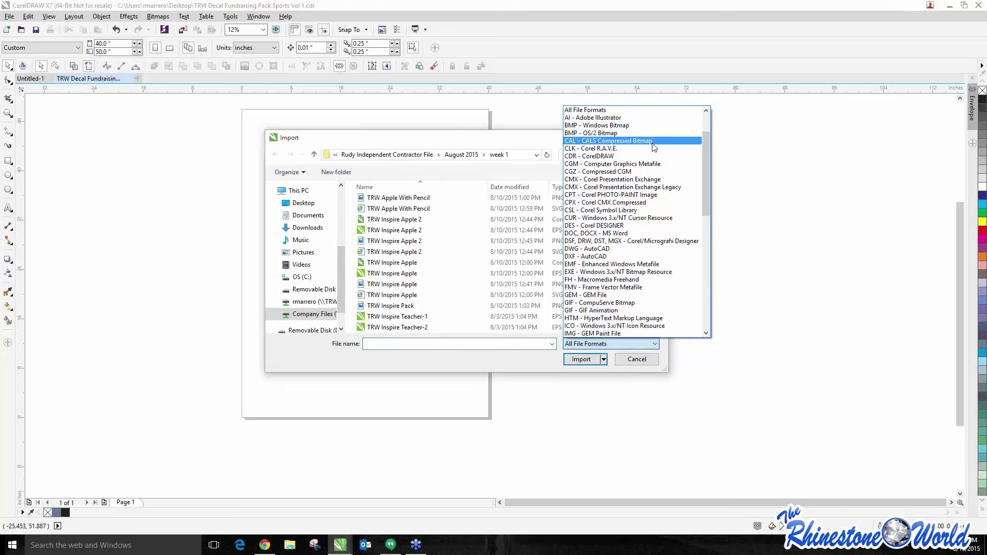
left_click_drag(706, 153, 706, 195)
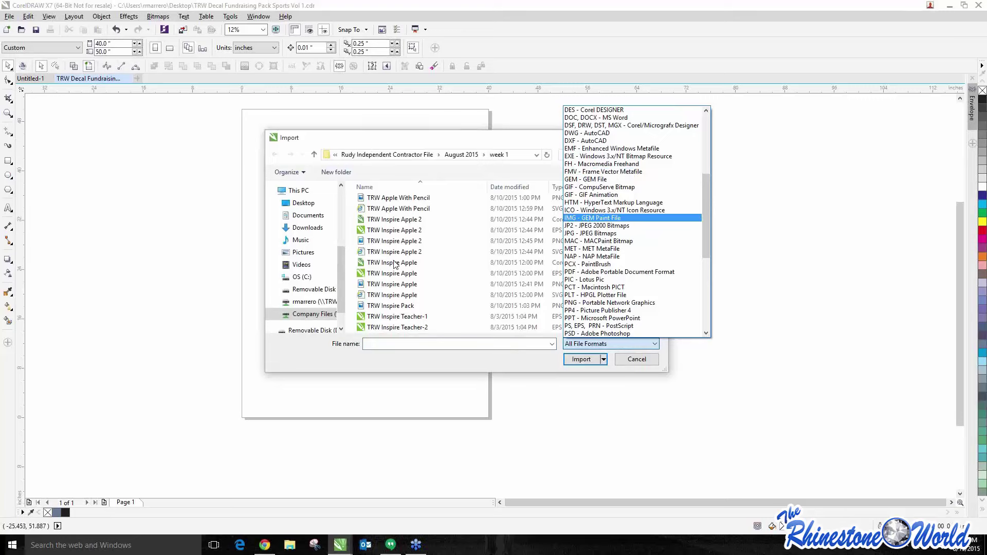
left_click(400, 232)
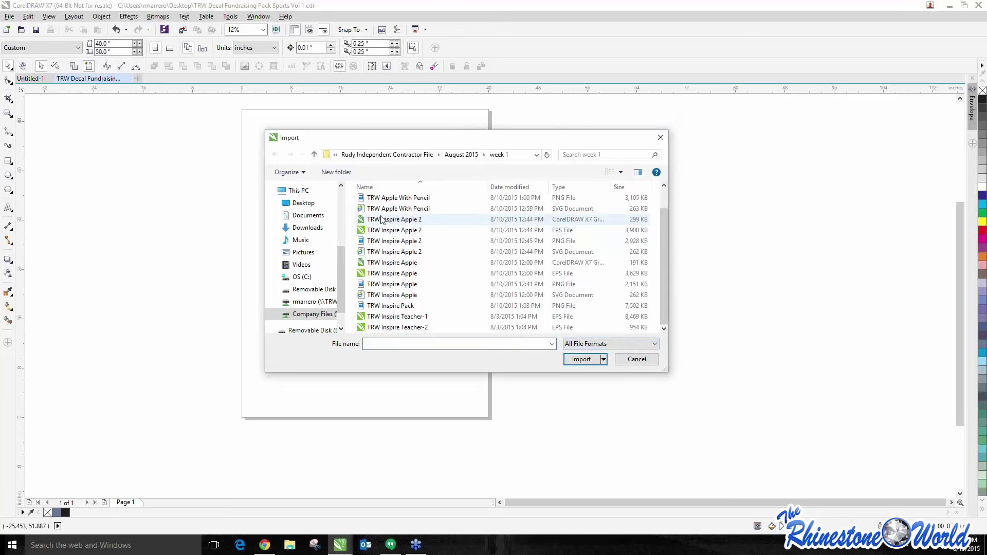
double_click(382, 219)
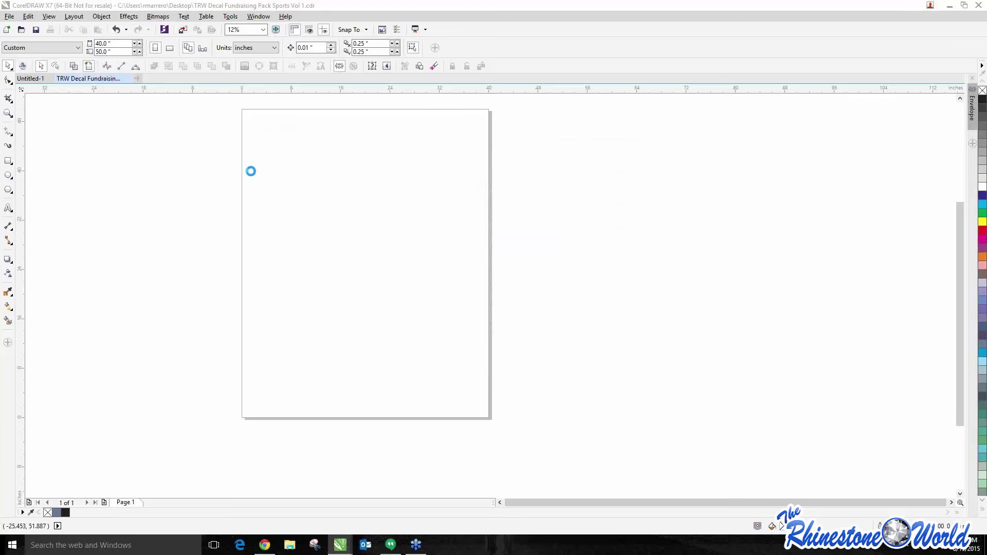
left_click(248, 162)
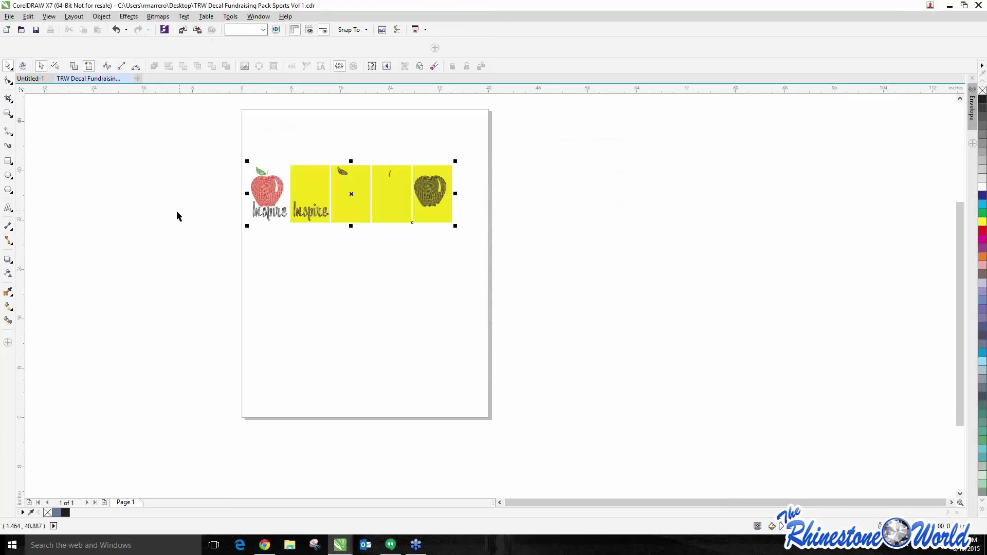
left_click(177, 215)
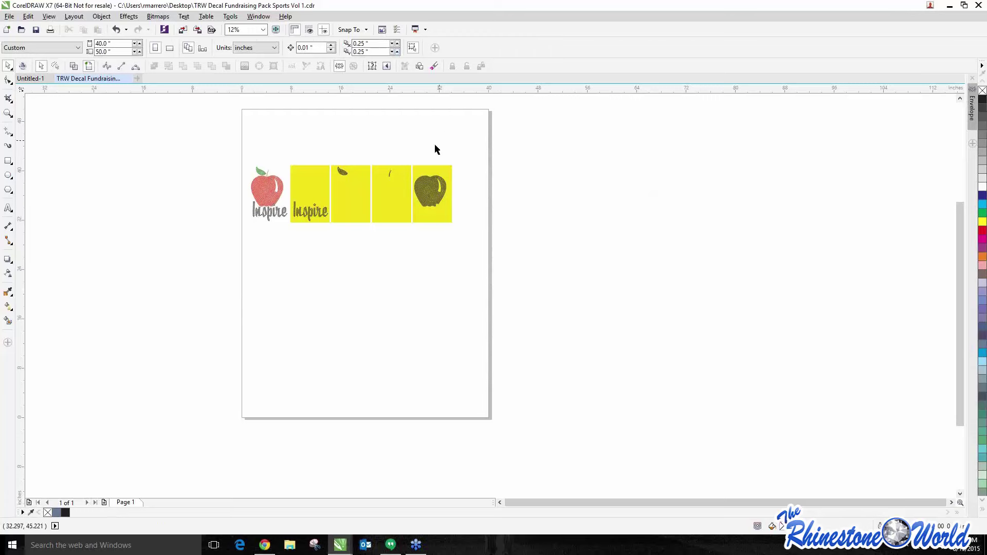
scroll(435, 149, "up", 2)
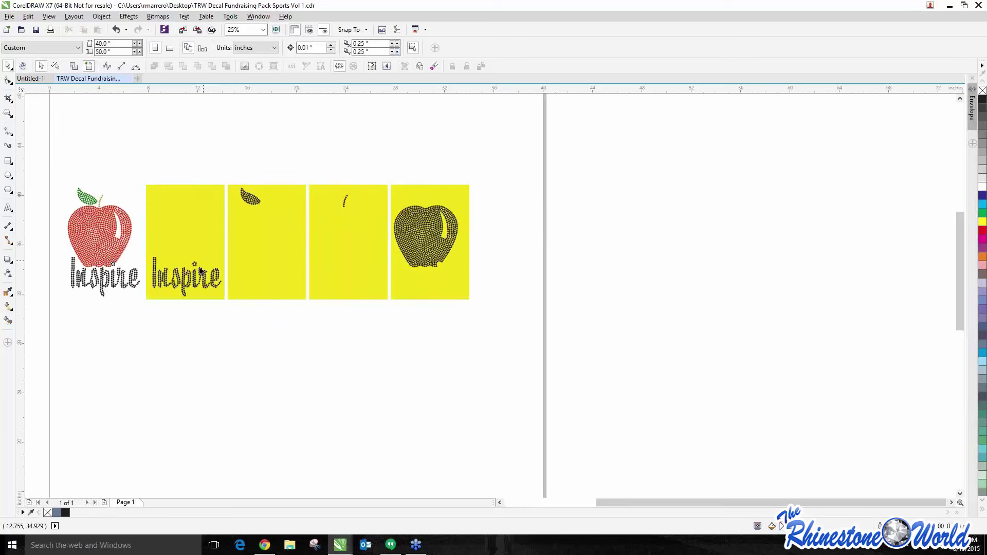
left_click(290, 280)
right_click(290, 277)
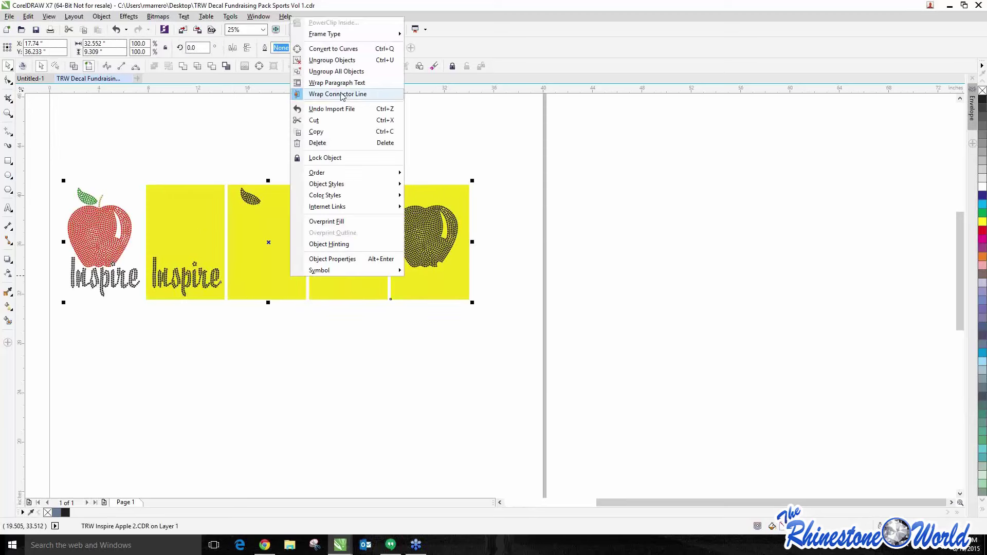
left_click(192, 145)
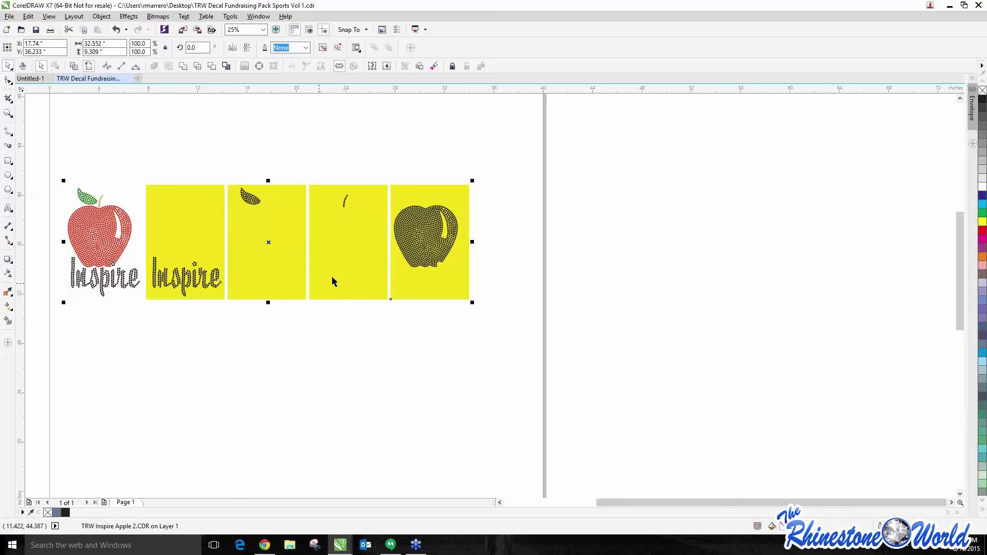
left_click(242, 337)
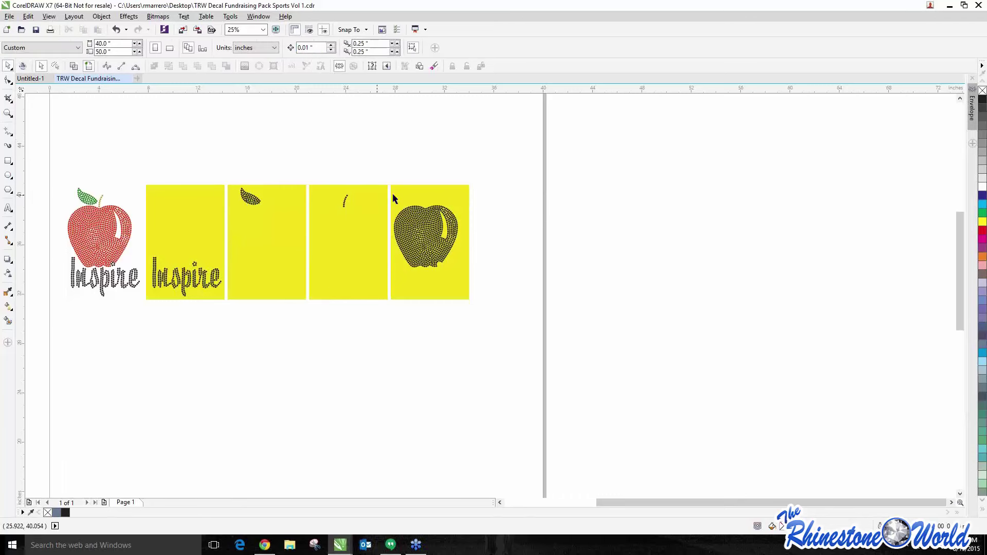
- Ungroup all objects of the imported Inspire apple design
scroll(65, 194, "up", 1)
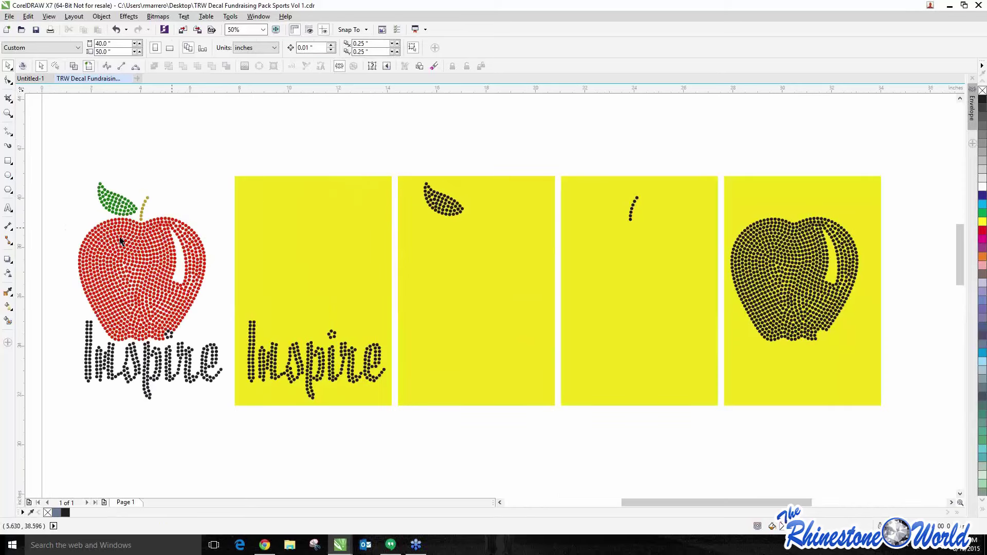
scroll(128, 229, "down", 1)
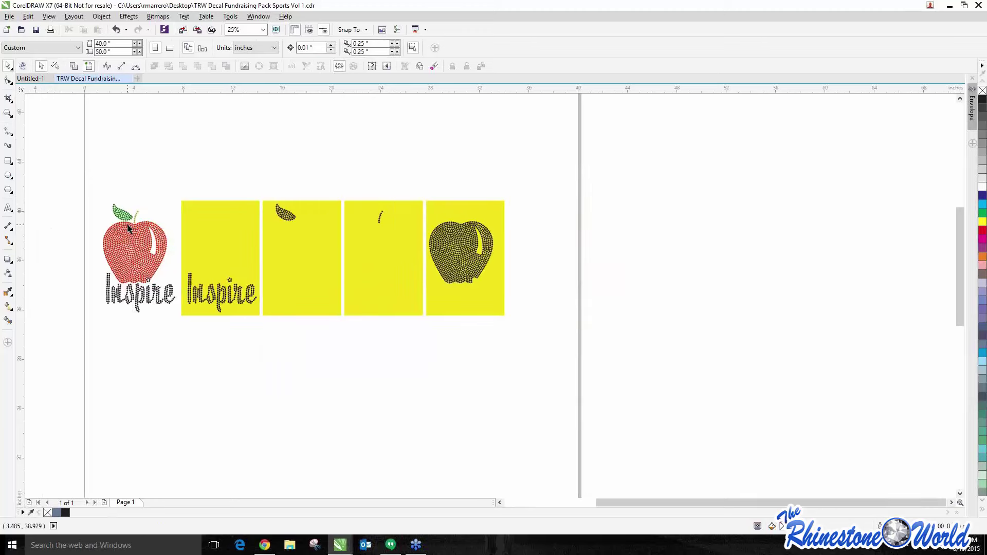
scroll(142, 216, "up", 1)
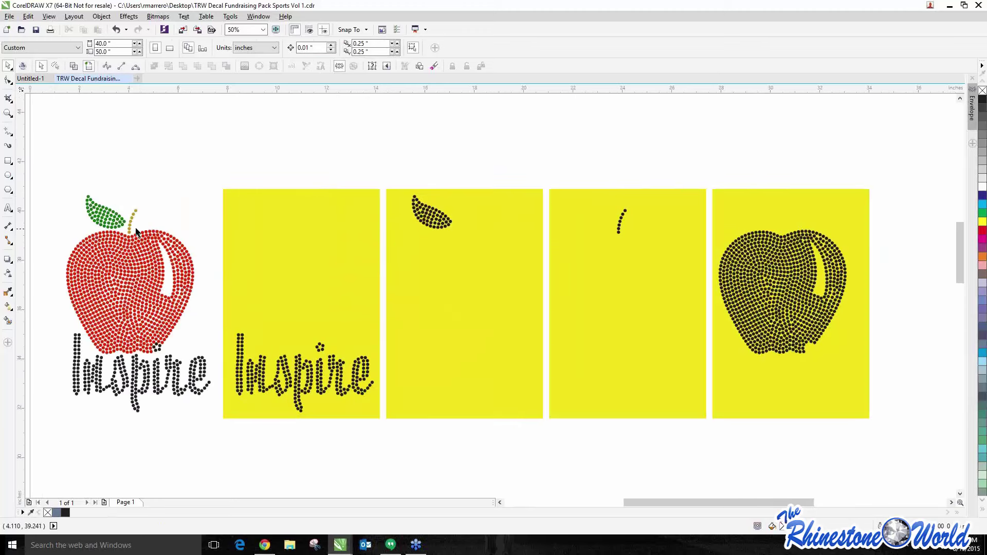
scroll(407, 252, "down", 1)
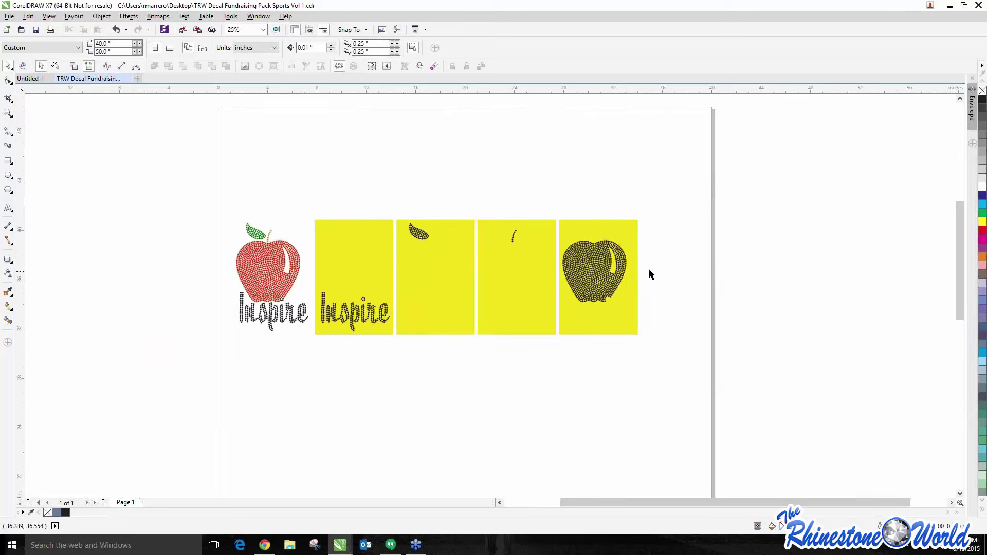
left_click(425, 313)
right_click(432, 291)
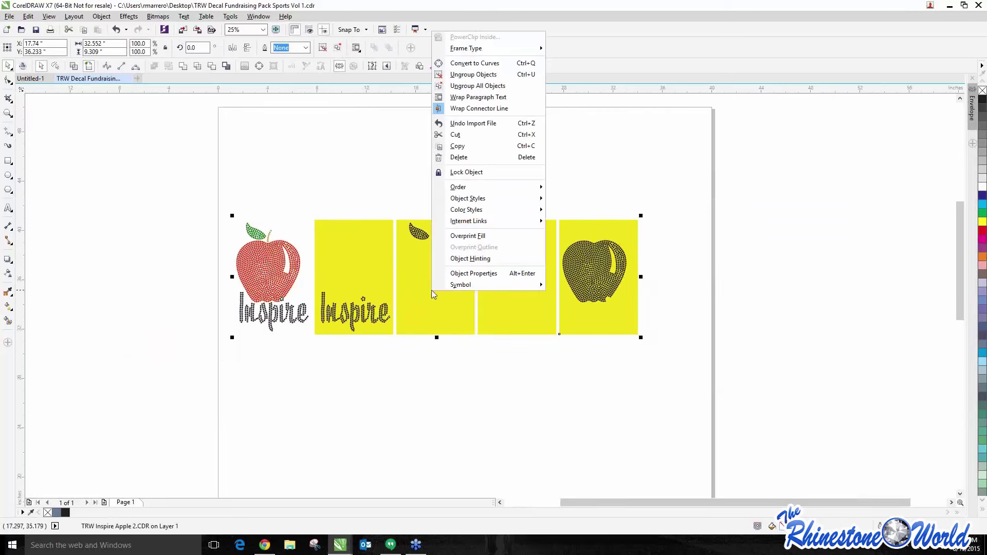
left_click(457, 86)
key("Escape")
- Shrink the yellow rectangle behind the black leaf to a small box around it and select all the leaf's circles
left_click(437, 327)
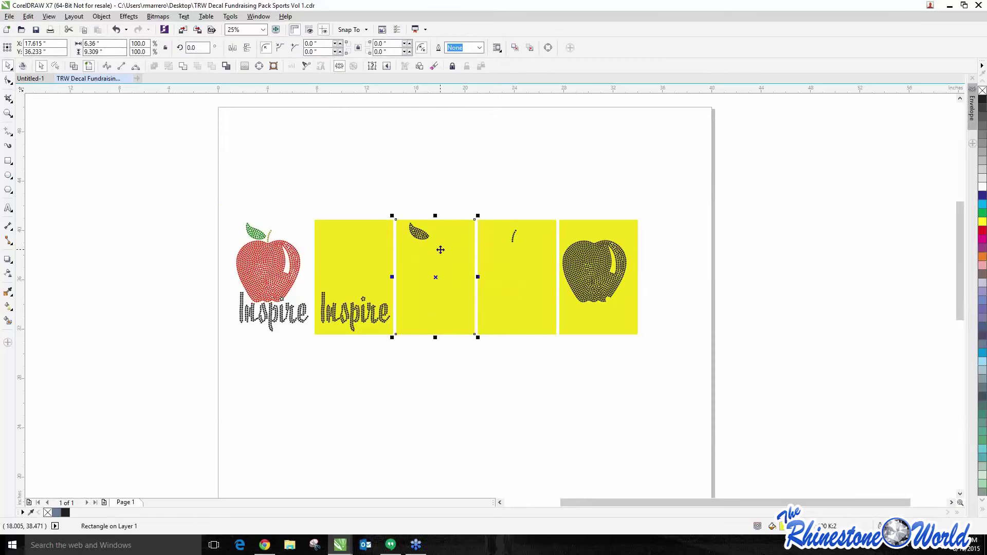
left_click_drag(435, 337, 435, 235)
left_click(442, 294)
left_click_drag(403, 199, 422, 237)
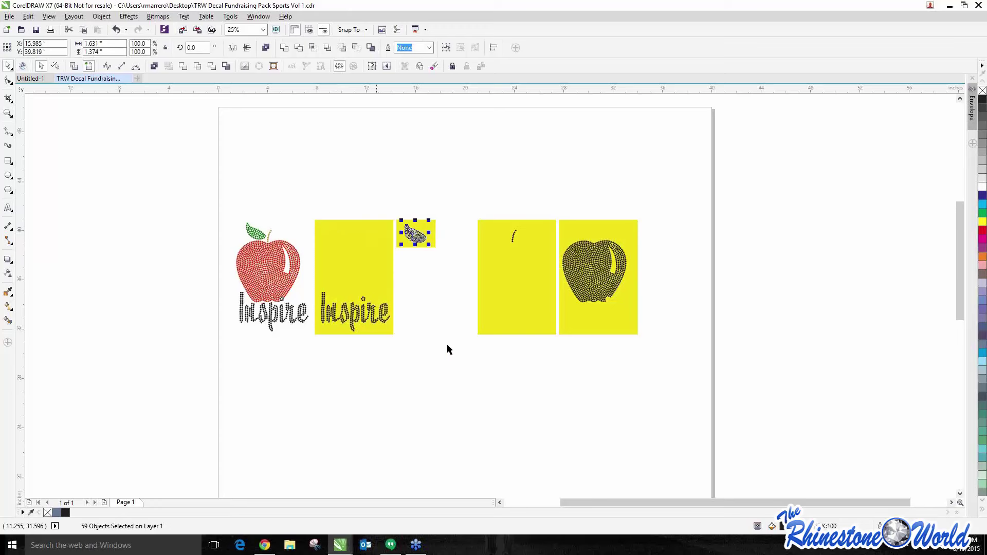
- Examine the leaf and stem stones in the coloured apple design and the matching stem on its yellow template panel
scroll(242, 227, "up", 3)
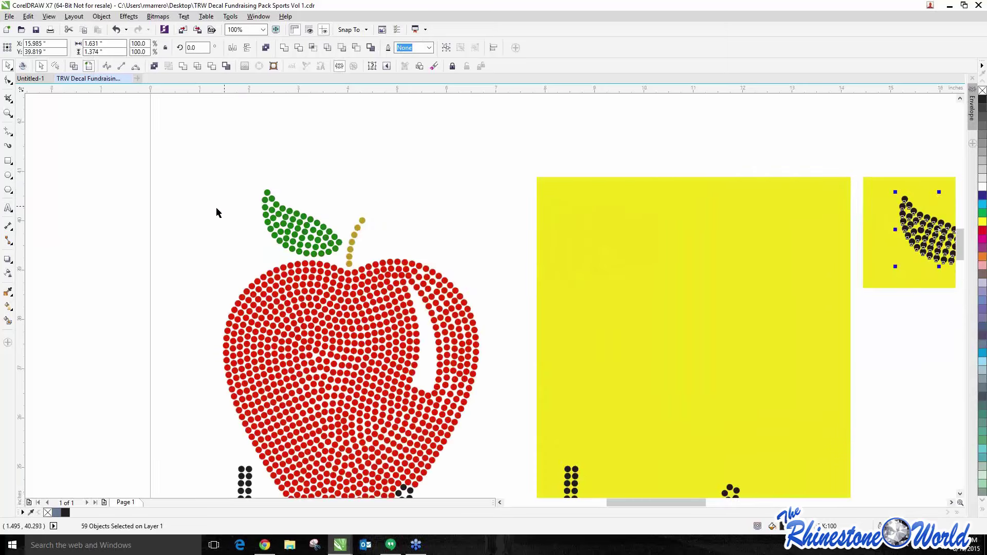
scroll(214, 203, "down", 1)
scroll(232, 250, "up", 4)
scroll(231, 251, "down", 1)
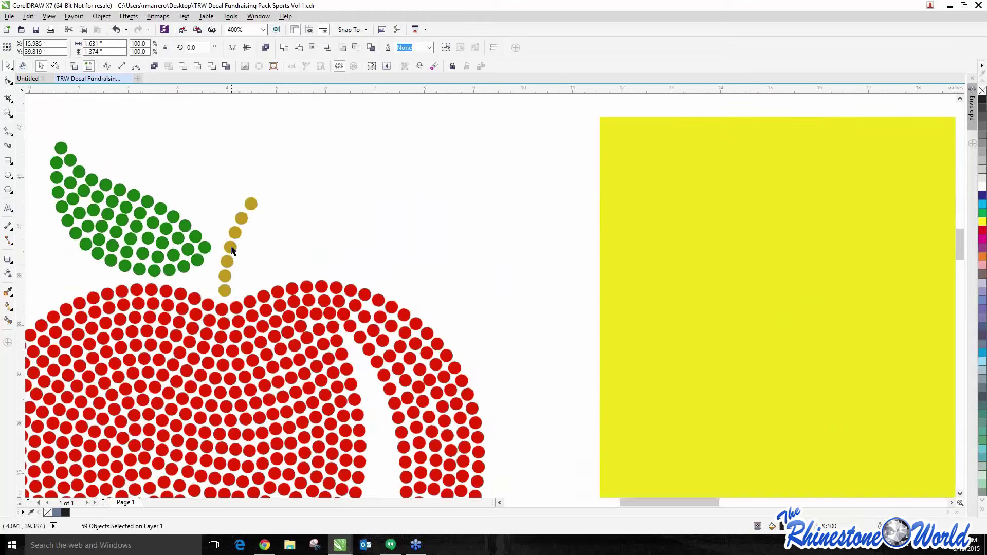
scroll(208, 237, "down", 3)
scroll(710, 227, "down", 1)
scroll(747, 247, "up", 1)
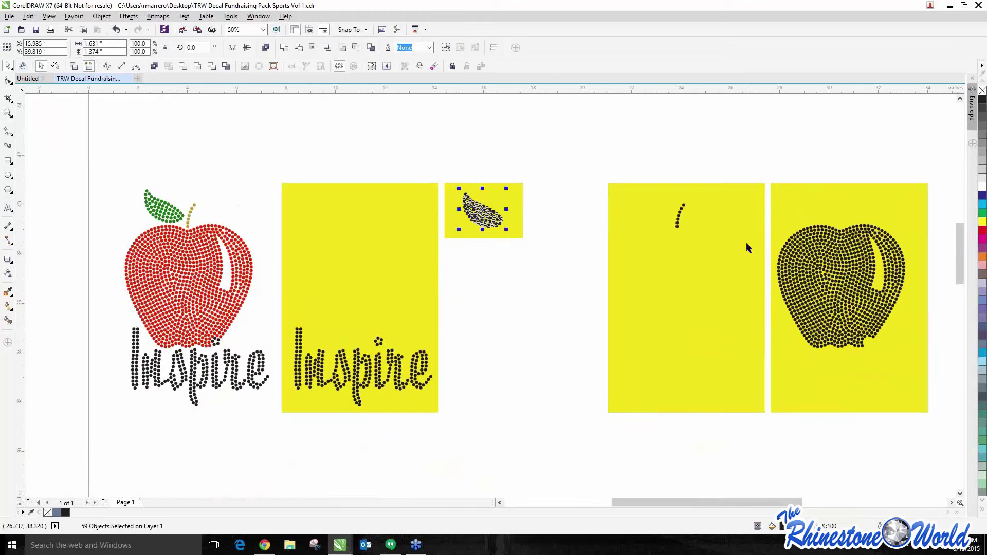
scroll(684, 205, "up", 2)
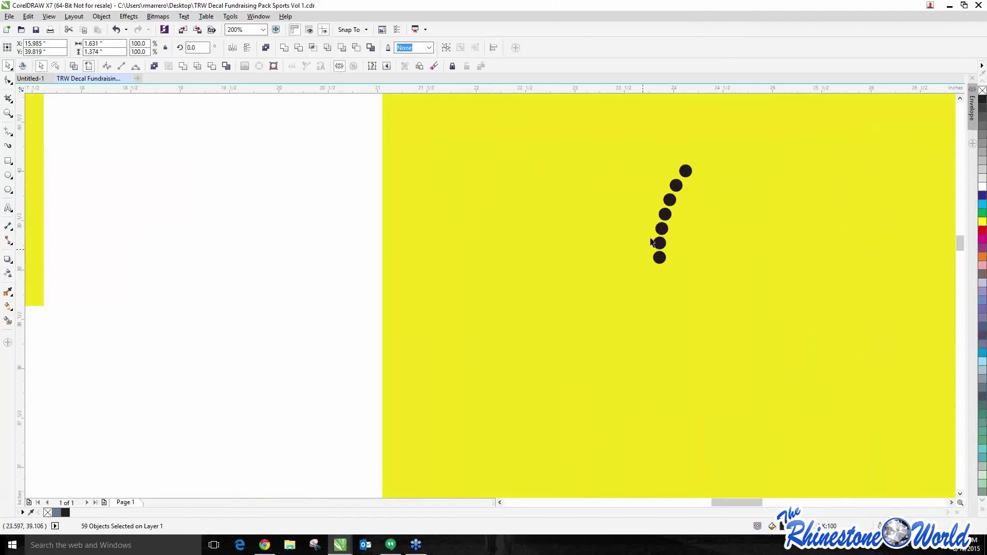
scroll(329, 242, "down", 2)
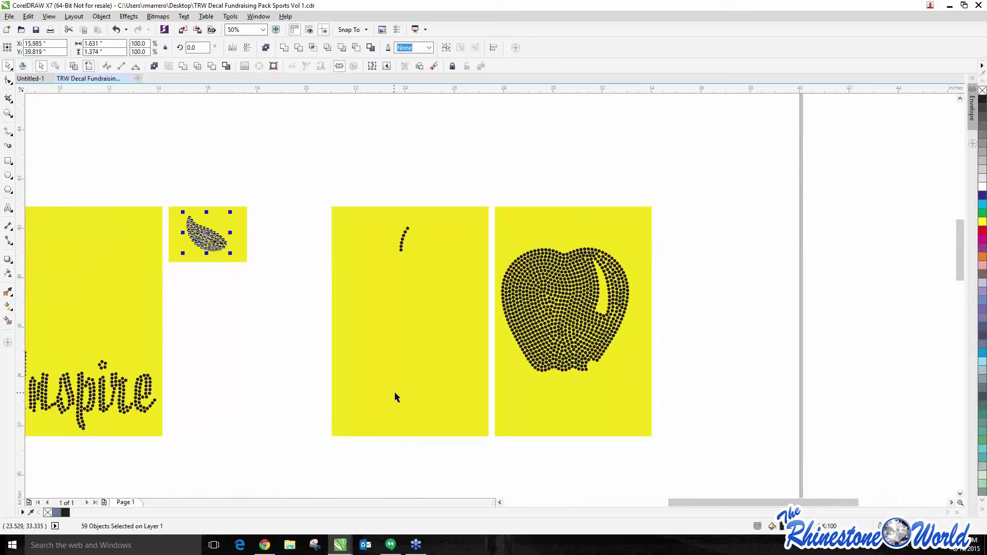
scroll(395, 394, "down", 1)
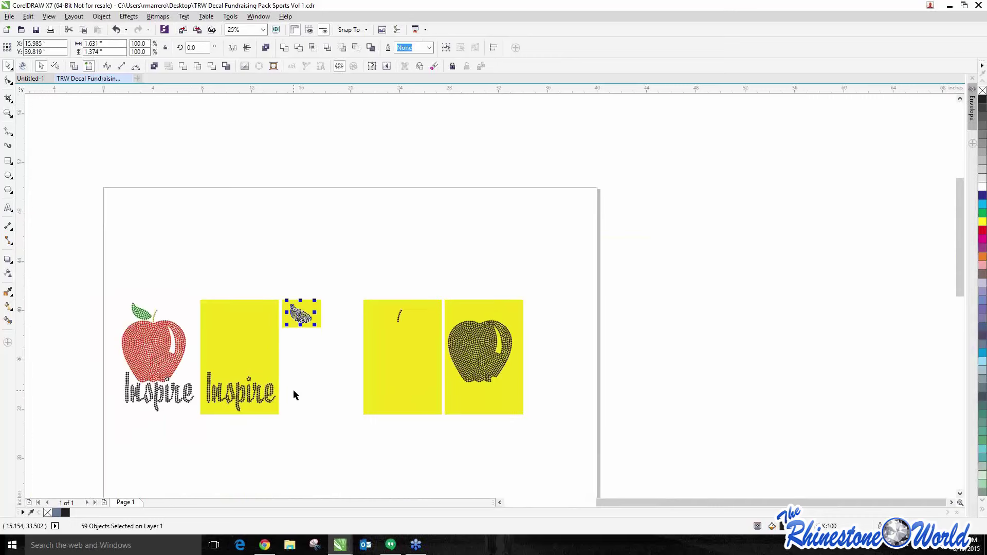
- Shrink the yellow rectangle behind the stem stones to about 1.85 by 2.39 inches around them
left_click(370, 386)
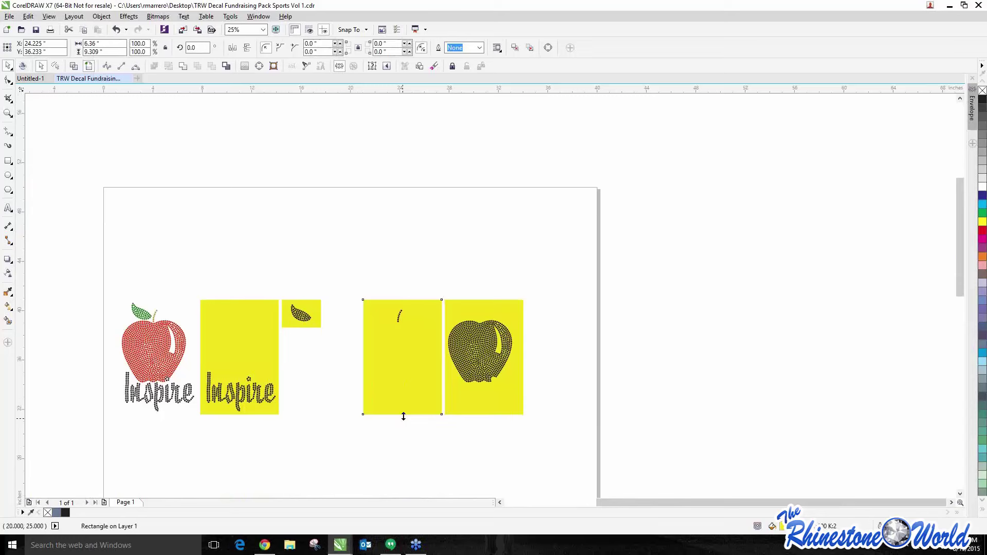
left_click_drag(402, 417, 386, 313)
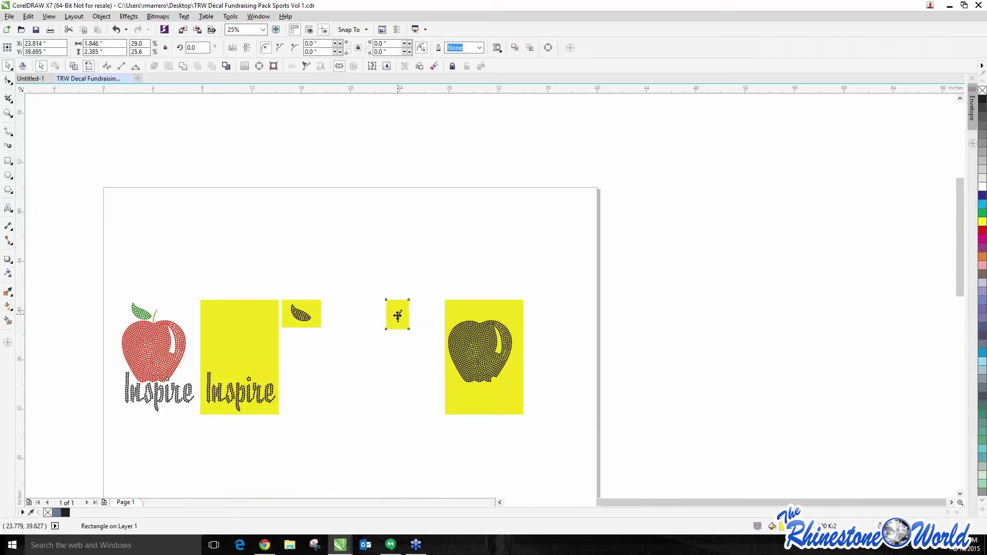
left_click(397, 317)
key("Escape")
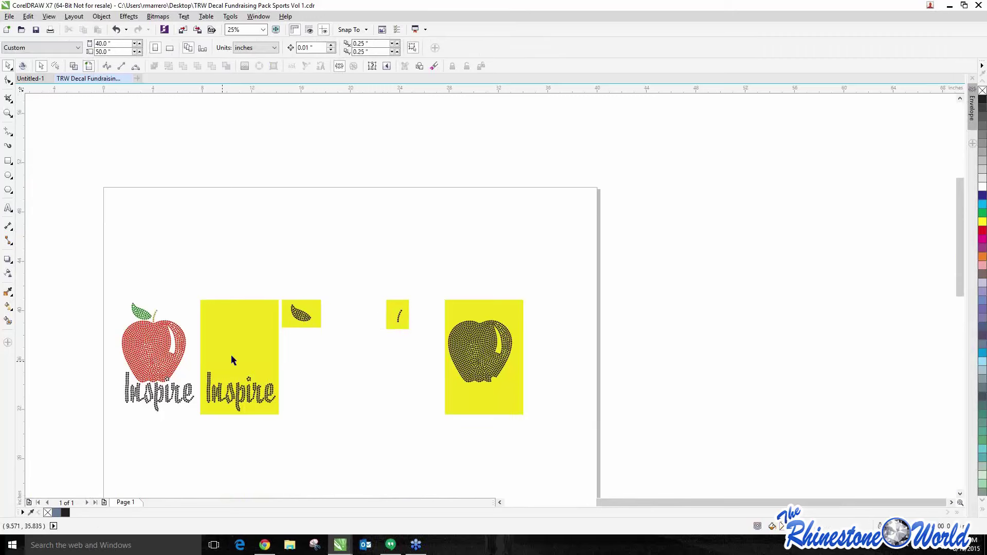
- Move the small stem panel beside the leaf panel, and place the apple panel right next to it
left_click_drag(366, 260, 419, 342)
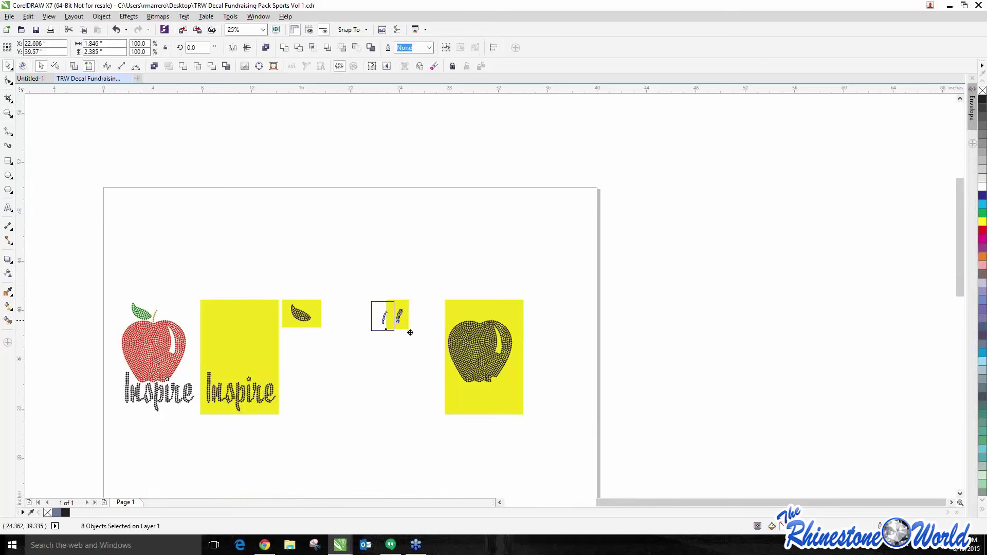
left_click_drag(345, 318, 345, 318)
left_click_drag(430, 261, 548, 458)
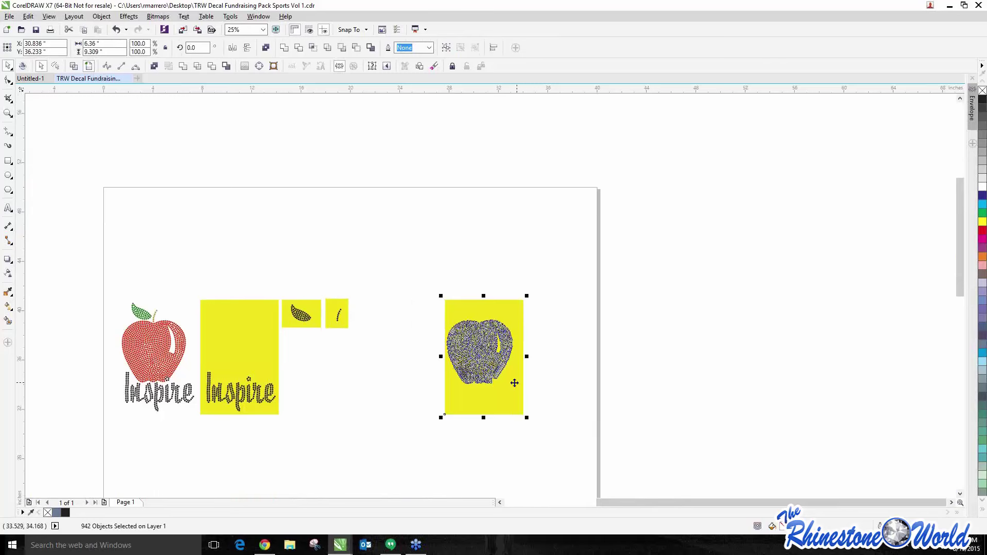
left_click_drag(512, 384, 418, 384)
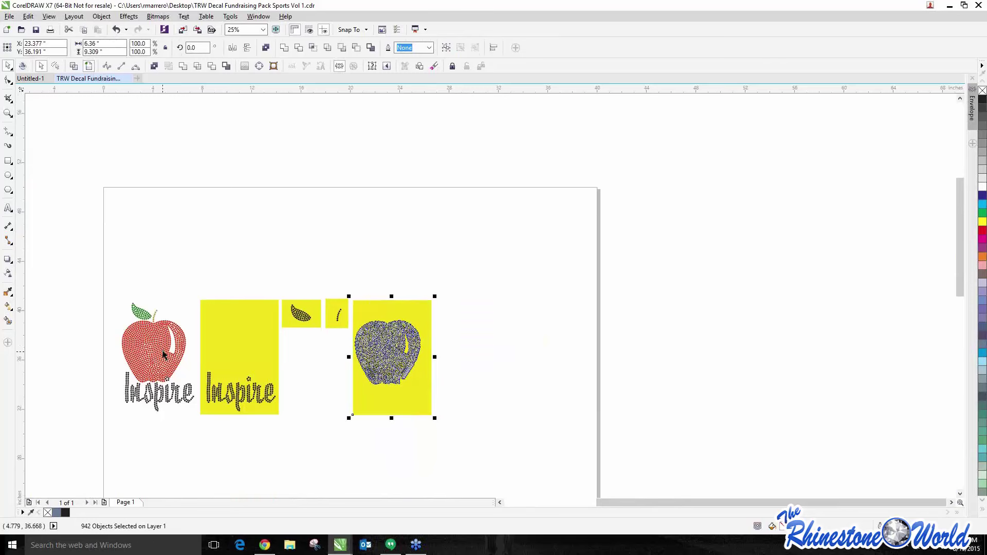
- Select the whole Inspire apple design with all its template panels and delete it
left_click_drag(536, 251, 49, 443)
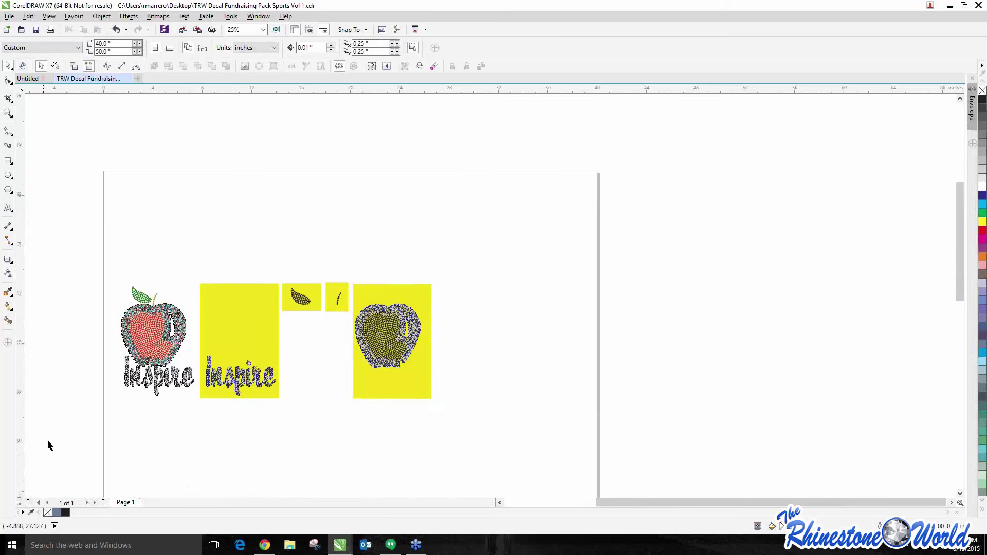
key("Delete")
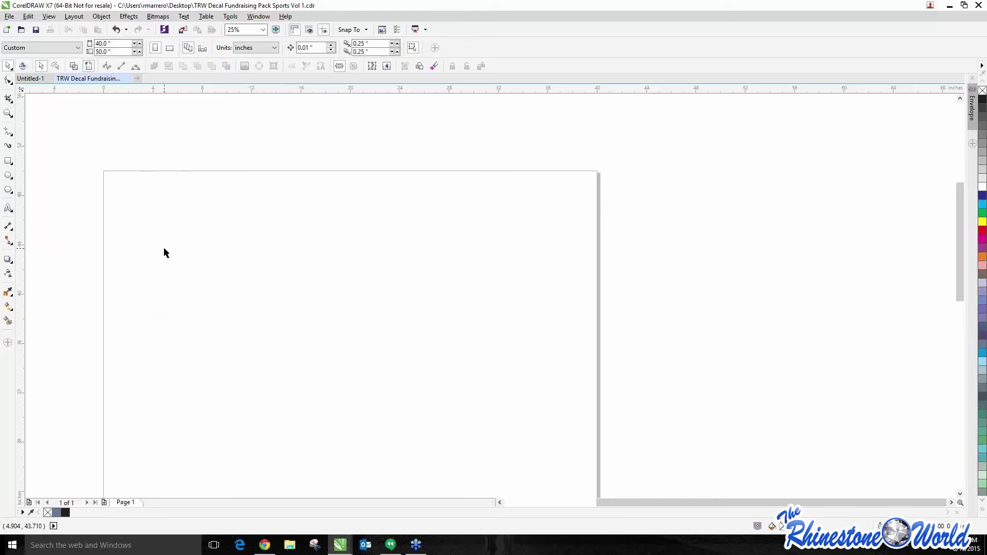
left_click(52, 19)
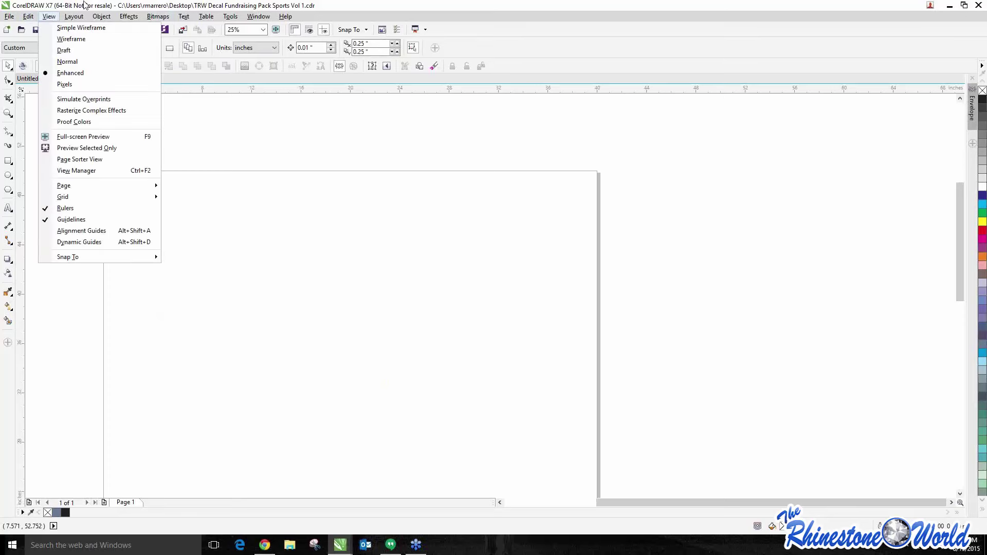
left_click(50, 18)
left_click(50, 18)
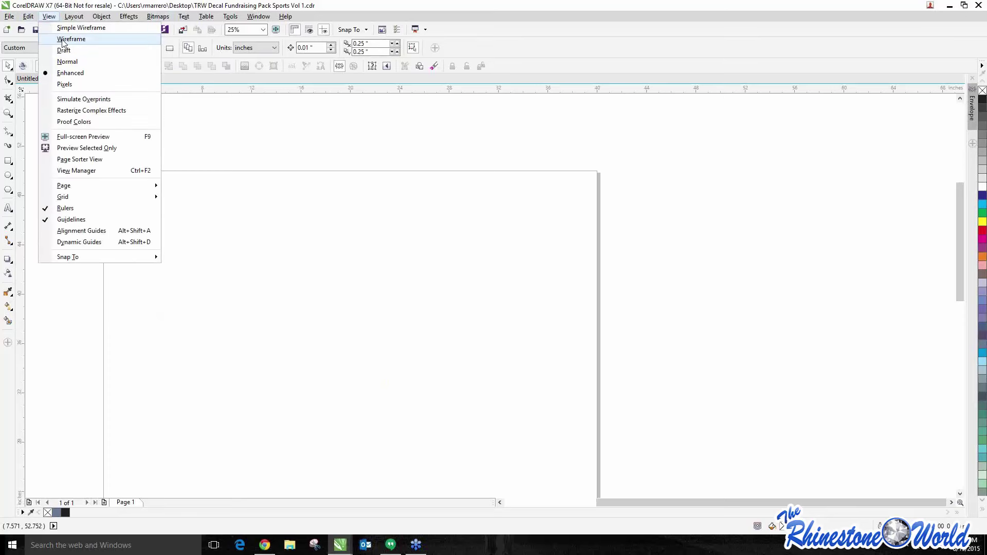
left_click(97, 49)
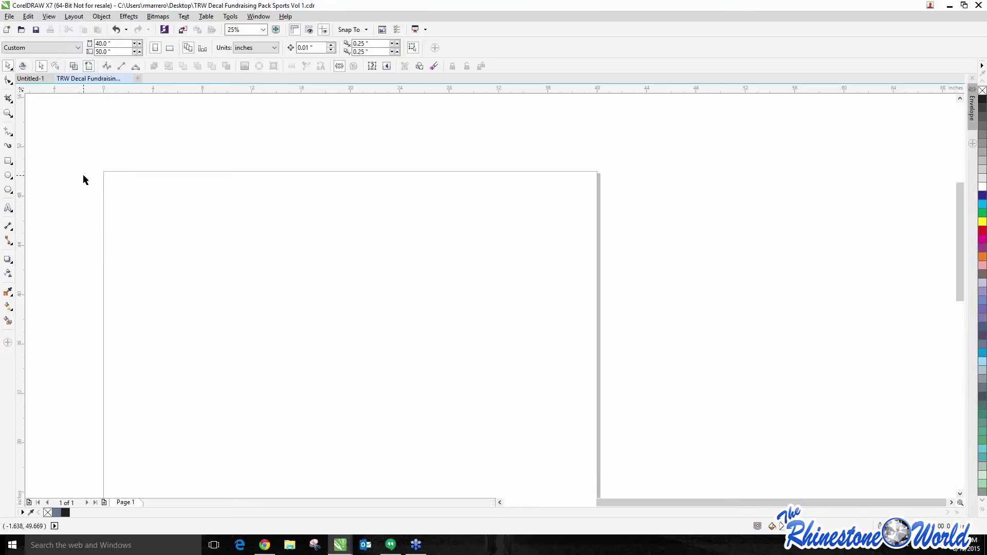
- Add the artistic text "Baseball" in Arial, about 26.3 inches wide, across the upper part of the page
left_click(8, 208)
left_click(307, 291)
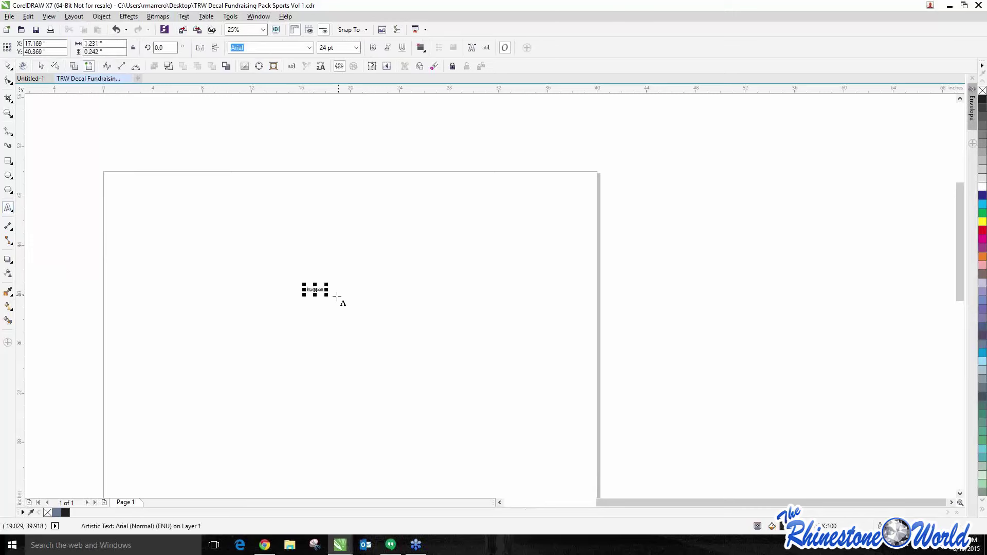
left_click_drag(327, 295, 634, 450)
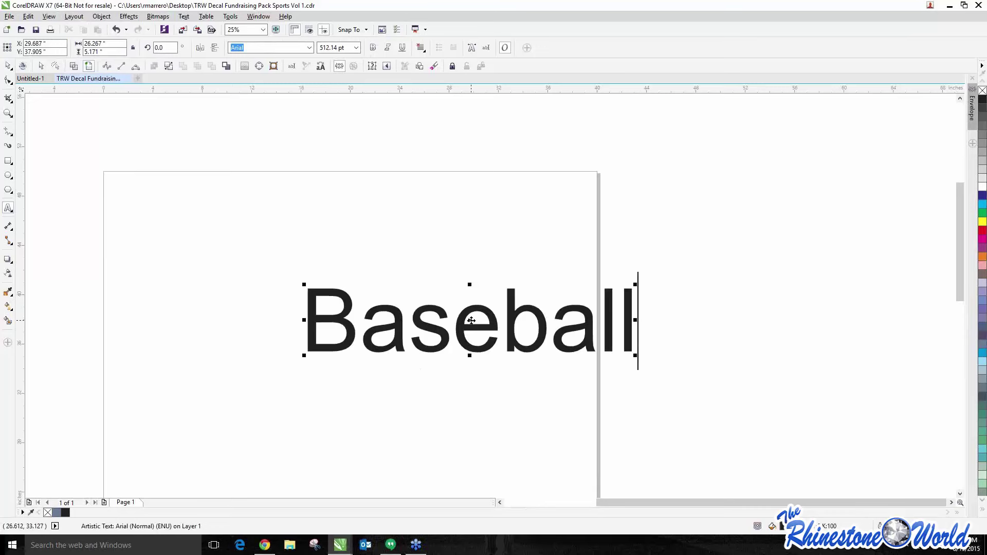
left_click_drag(469, 320, 301, 291)
- Start the TRW Stone Wizard for the Baseball text and bring up its font finder
left_click(23, 66)
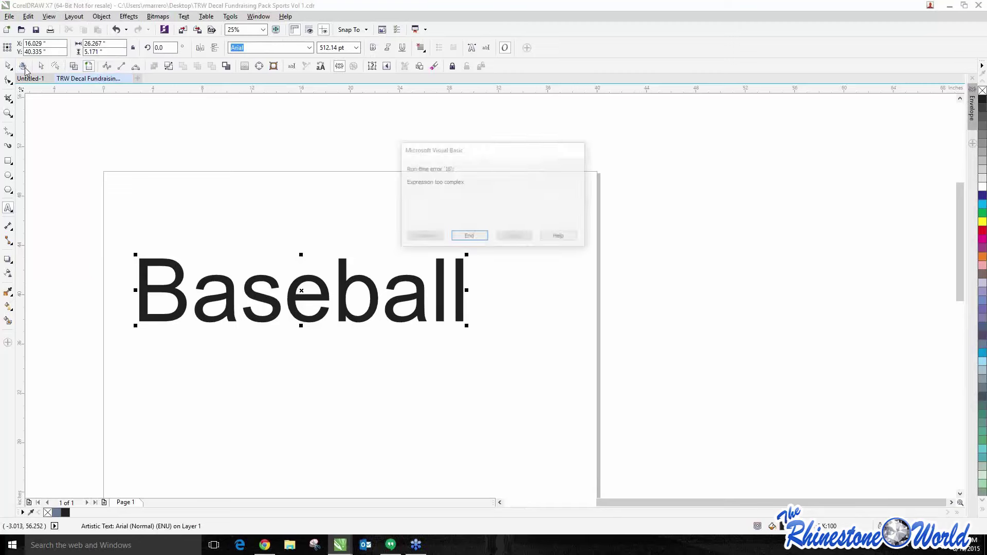
left_click(470, 236)
left_click(22, 66)
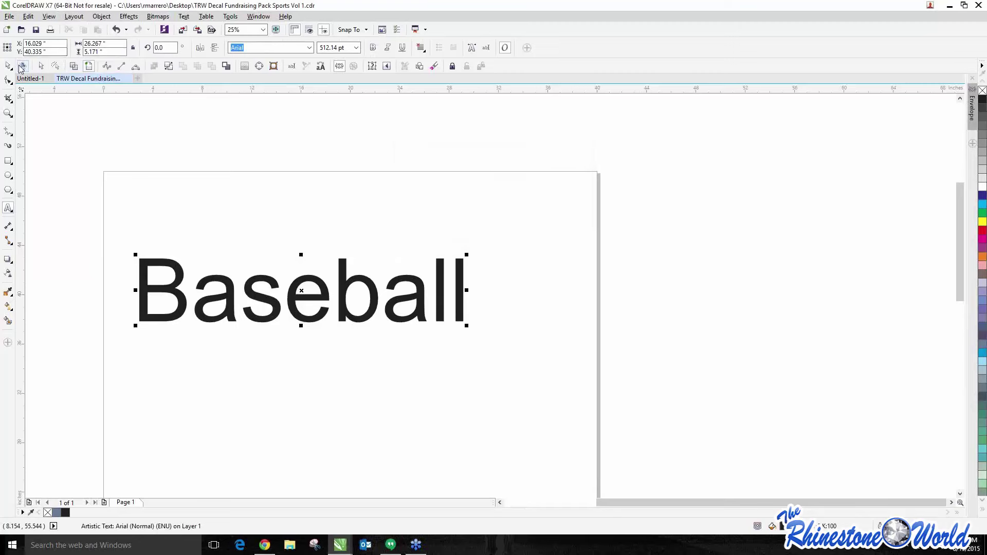
left_click(614, 76)
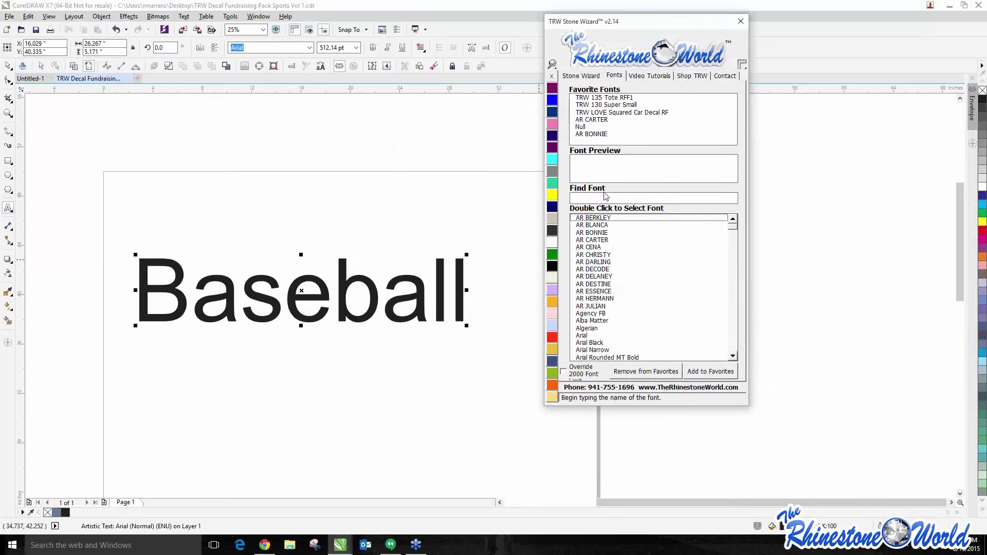
- Search the wizard's fonts for "brush", apply Brush Script MT to the Baseball text and close the wizard
type("trw")
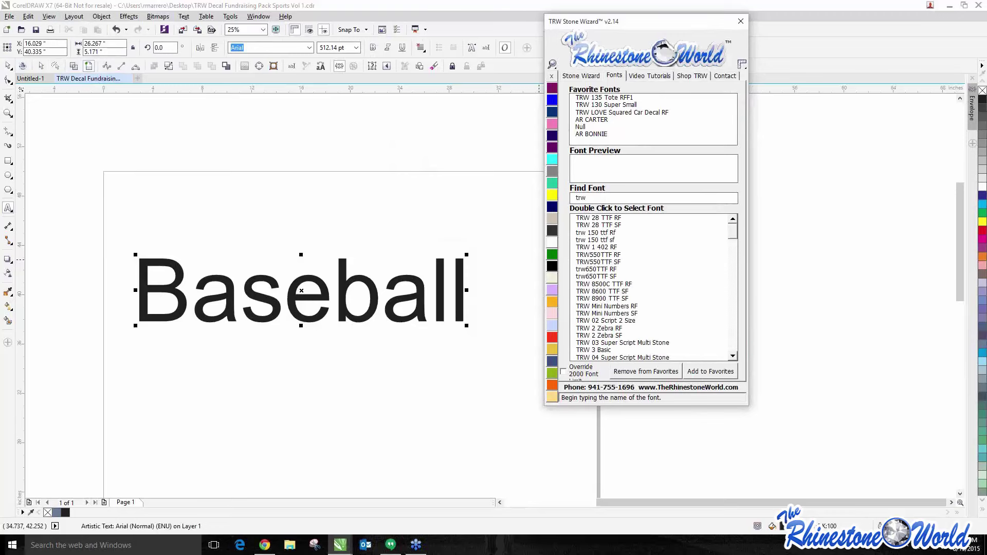
key("BackSpace")
key("BackSpace")
key("BackSpace")
type("brus")
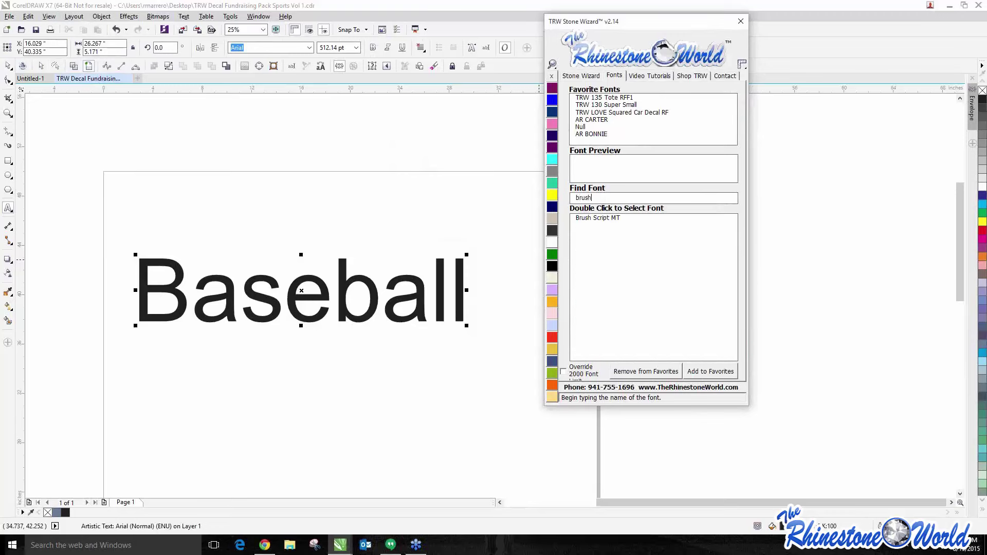
type("h")
double_click(616, 219)
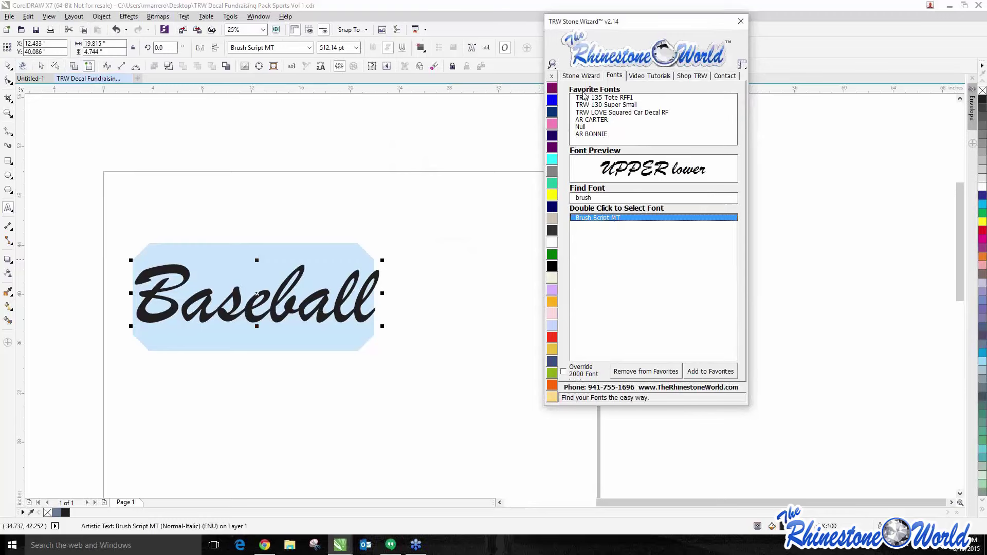
left_click(581, 76)
left_click(745, 27)
- Scale the Baseball text proportionally to about 27.7 inches wide
left_click_drag(382, 326, 478, 375)
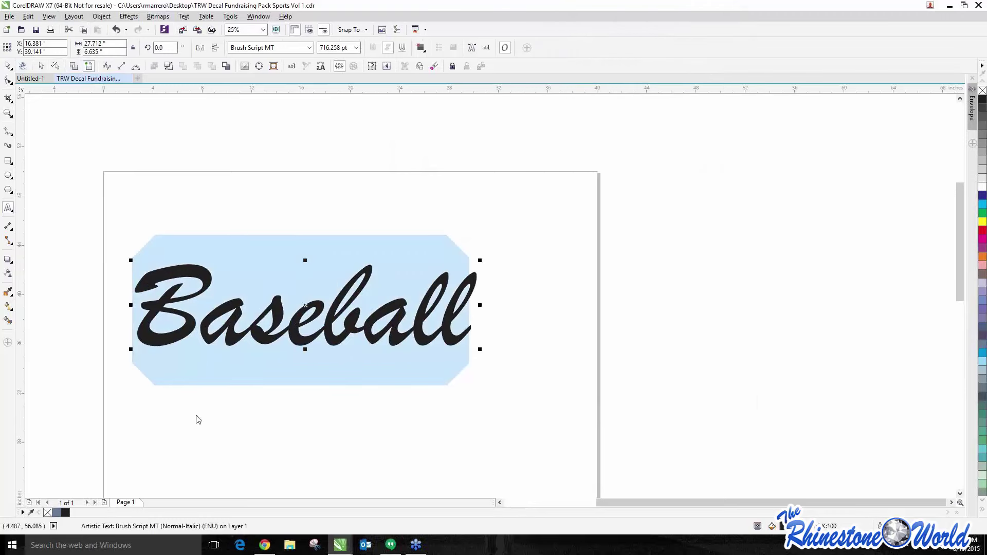
left_click(10, 69)
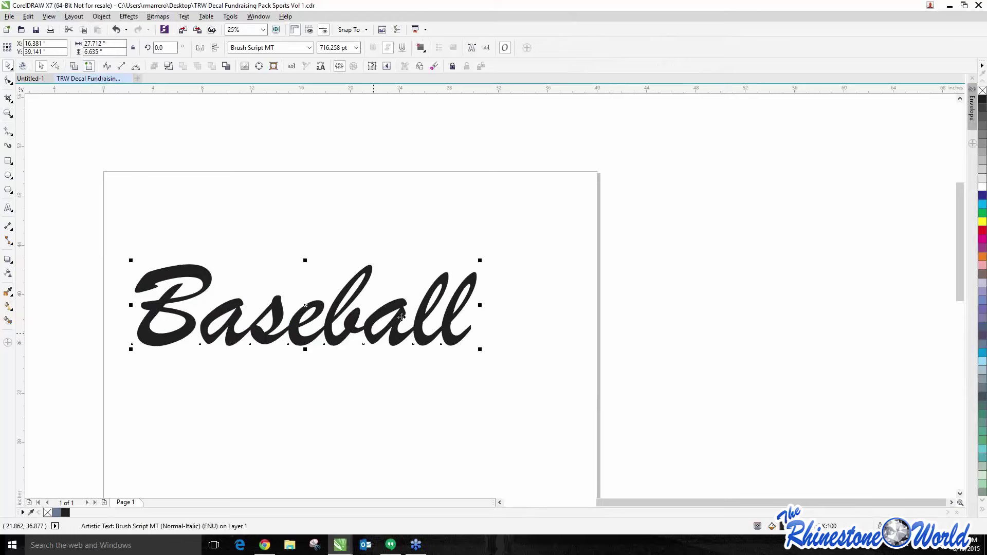
- Switch the document display to Wireframe so only the Baseball lettering's outlines are drawn
scroll(307, 315, "up", 1)
scroll(359, 319, "down", 1)
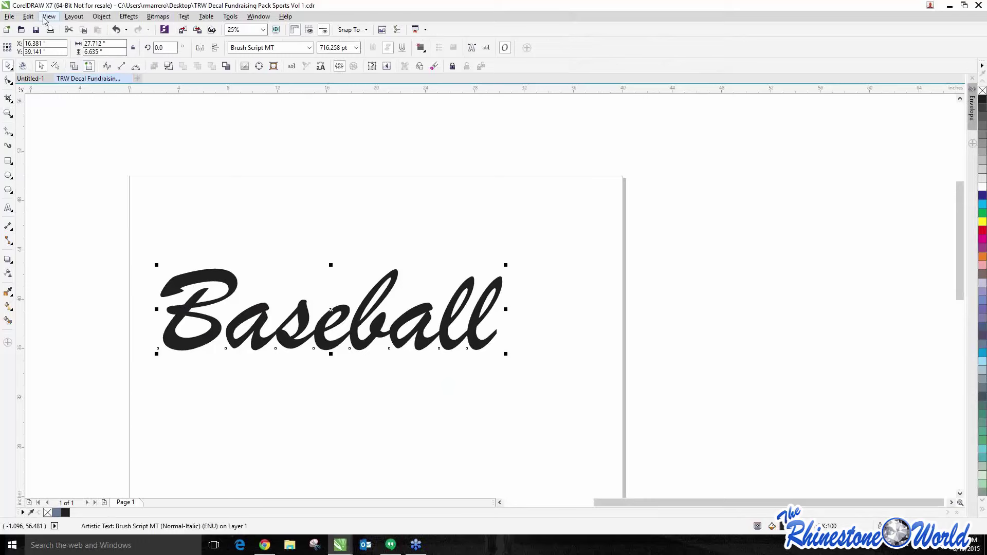
left_click(46, 19)
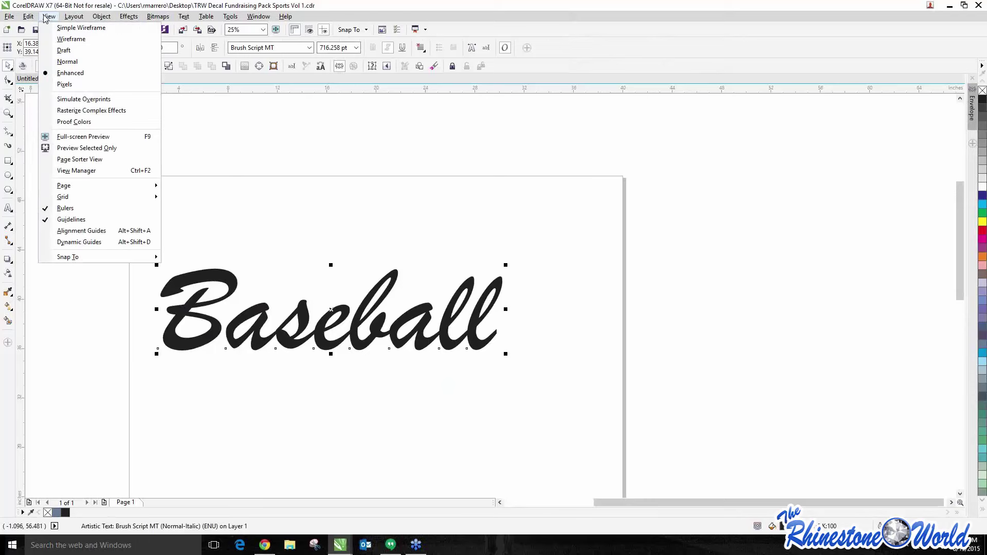
left_click(58, 40)
- Examine the outlines of the script Baseball text where neighbouring letters join and overlap
scroll(296, 333, "up", 3)
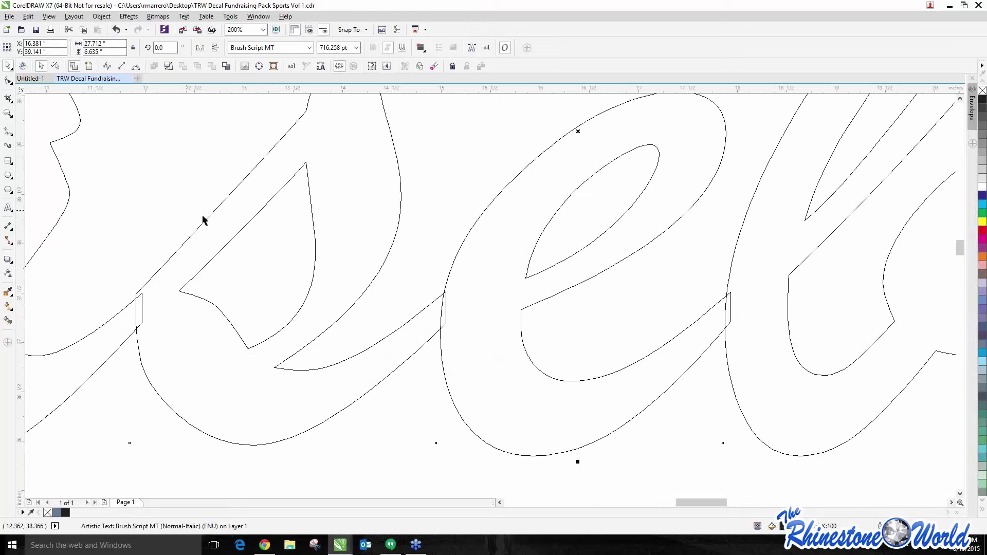
scroll(176, 233, "down", 1)
scroll(189, 230, "down", 1)
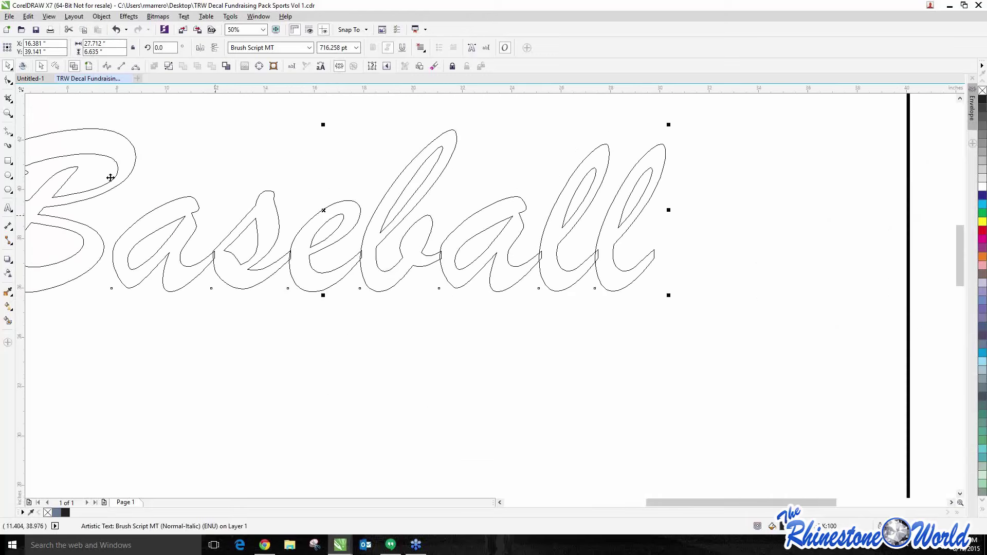
scroll(328, 243, "down", 1)
scroll(282, 215, "up", 1)
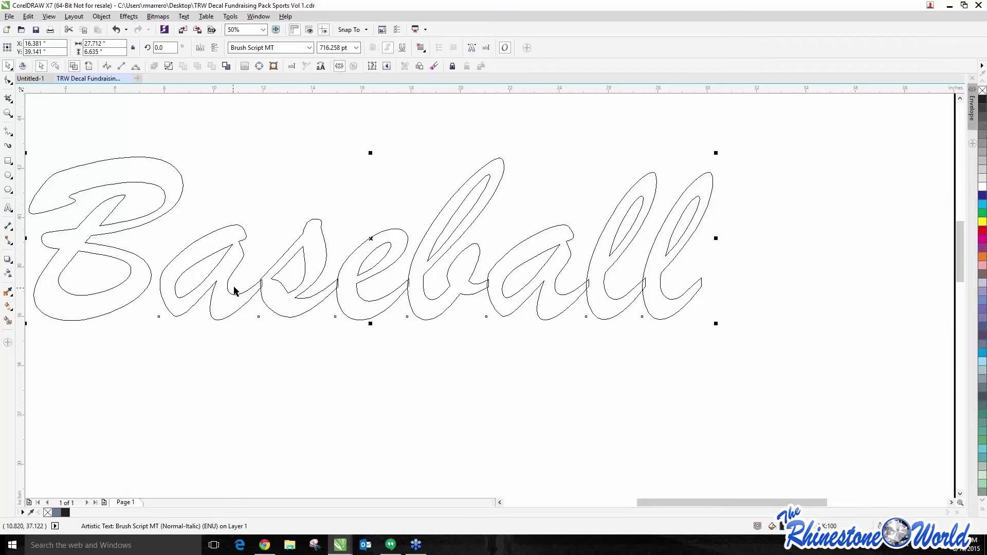
scroll(329, 275, "up", 2)
scroll(325, 279, "down", 1)
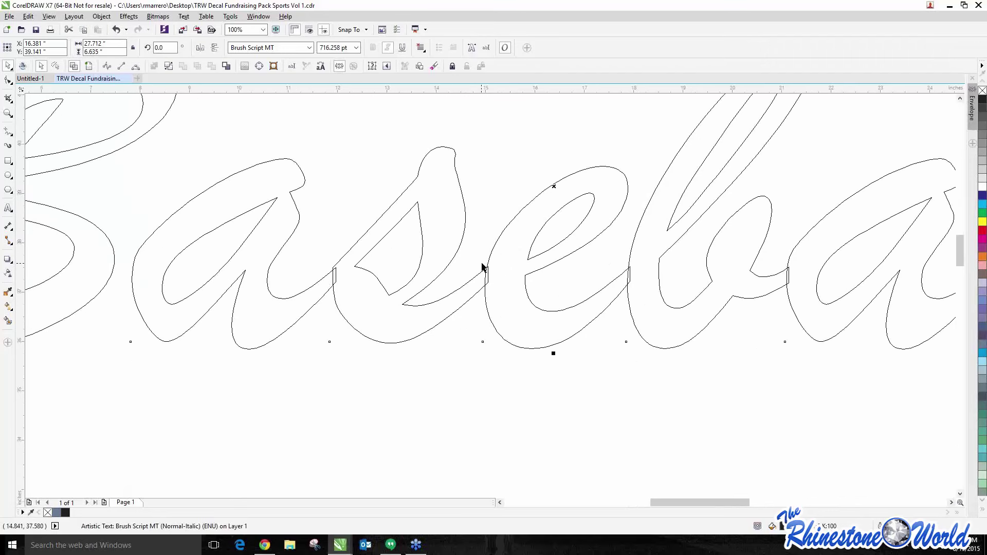
scroll(651, 297, "down", 1)
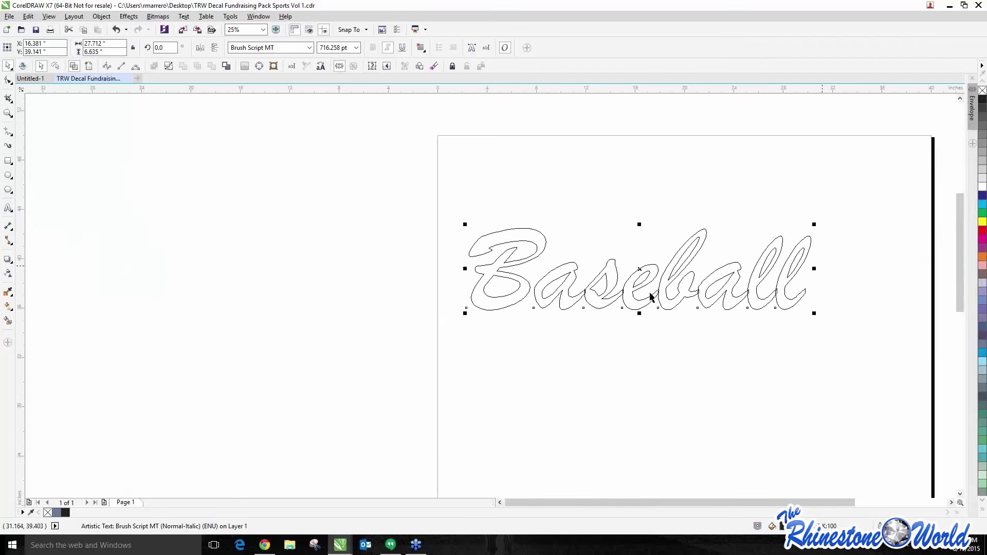
scroll(791, 242, "up", 1)
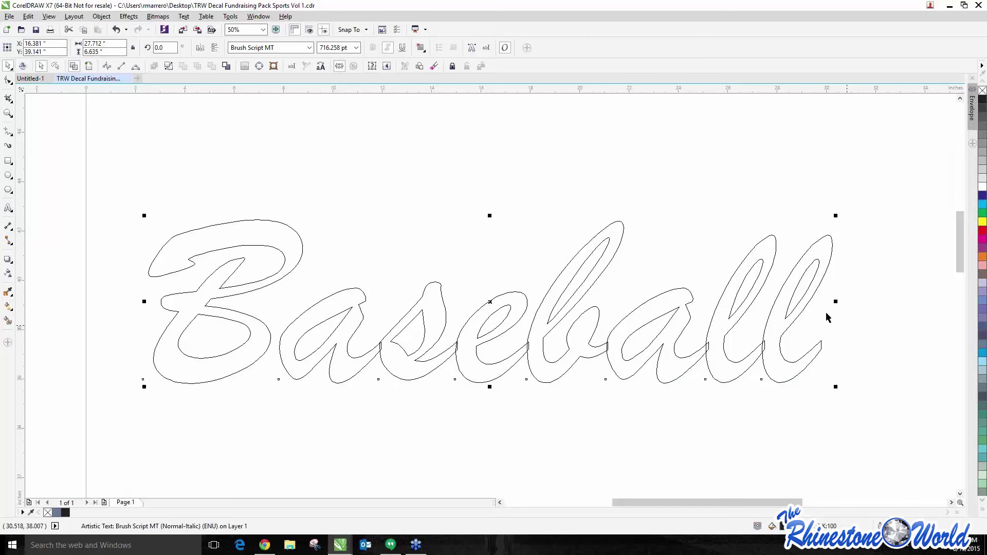
scroll(761, 355, "up", 1)
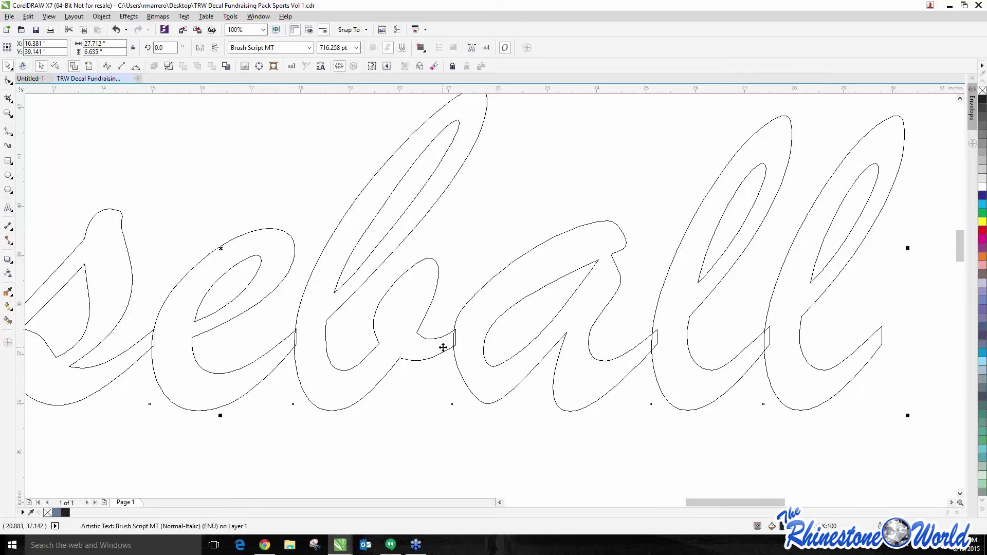
scroll(443, 346, "up", 1)
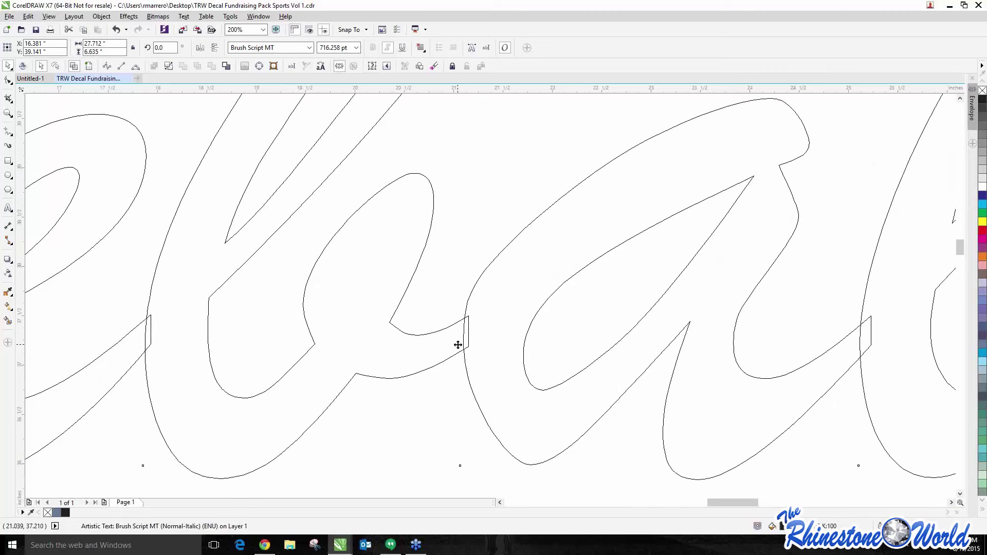
scroll(483, 330, "down", 2)
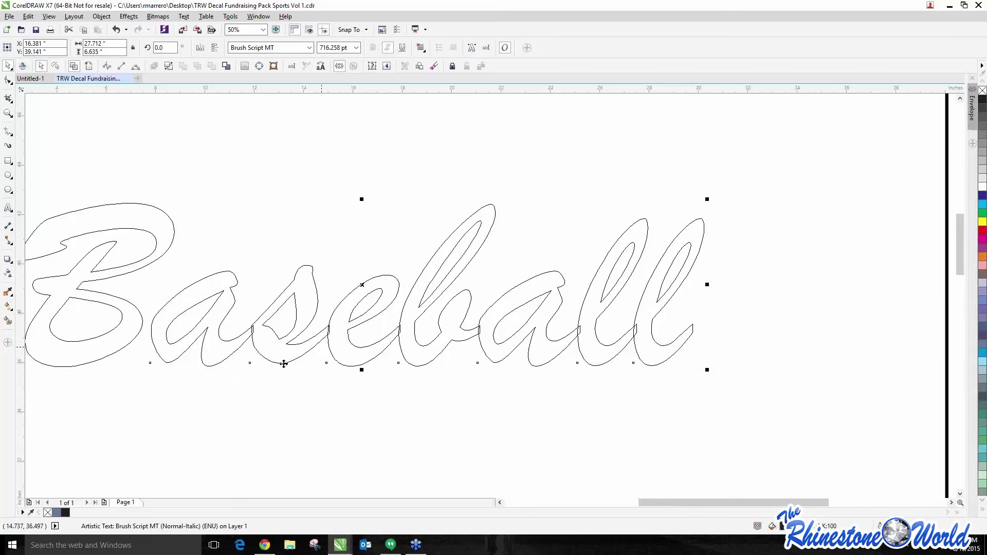
scroll(254, 347, "up", 2)
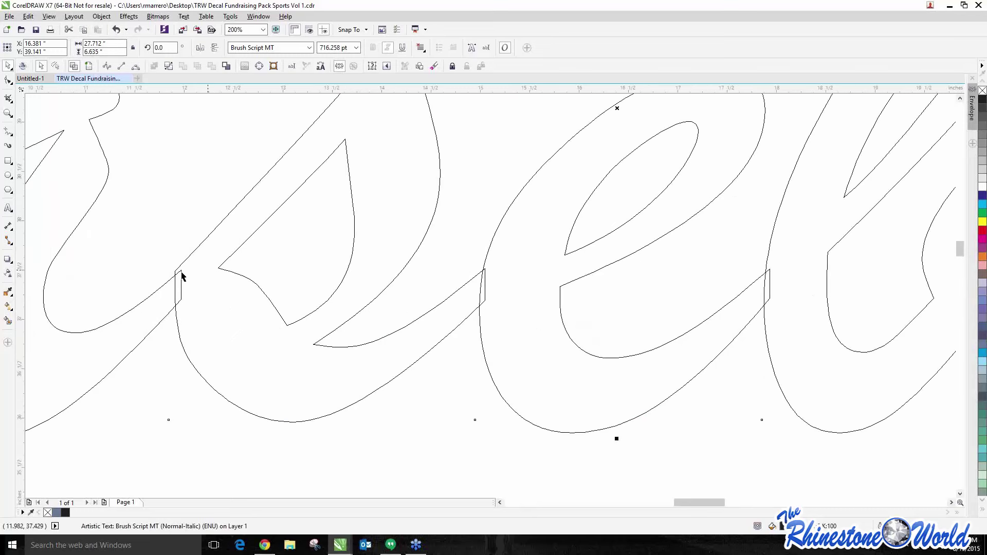
scroll(316, 279, "down", 1)
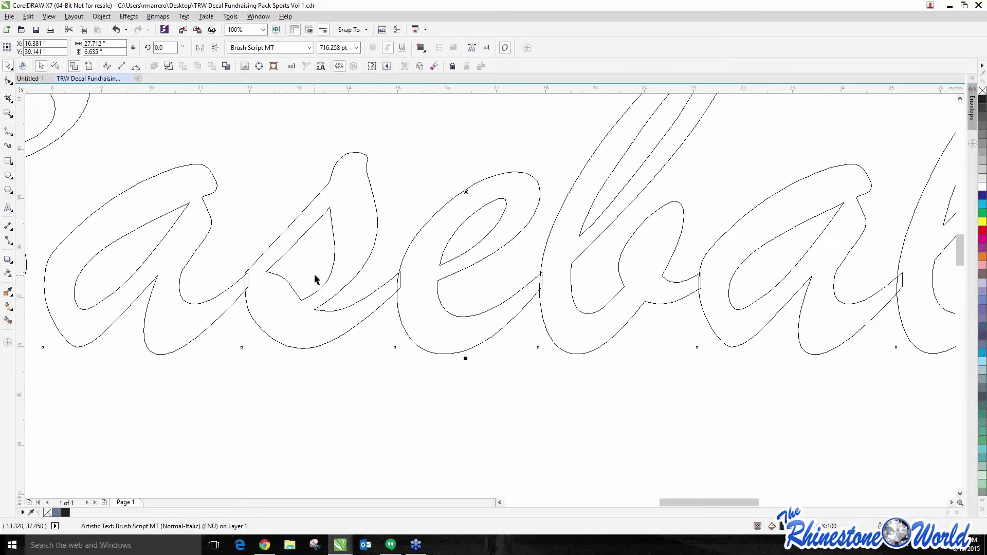
scroll(314, 279, "down", 2)
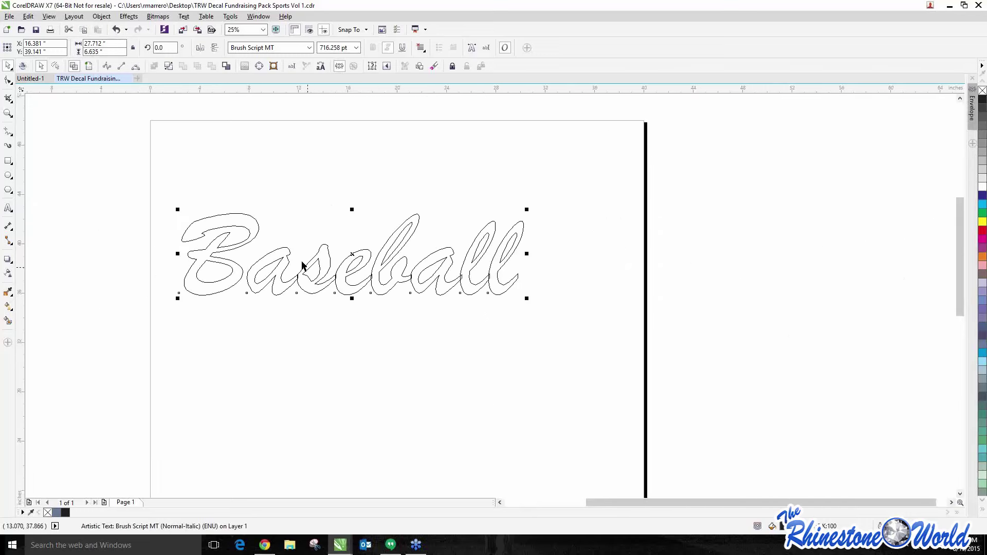
- Weld the Baseball lettering into one shape so the overlapping letter outlines merge
scroll(322, 196, "up", 1)
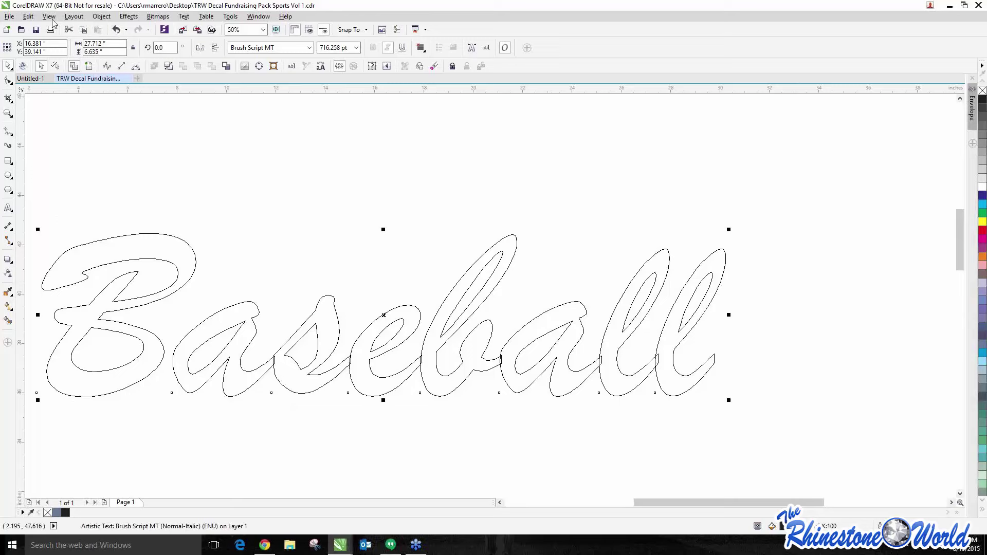
left_click(95, 19)
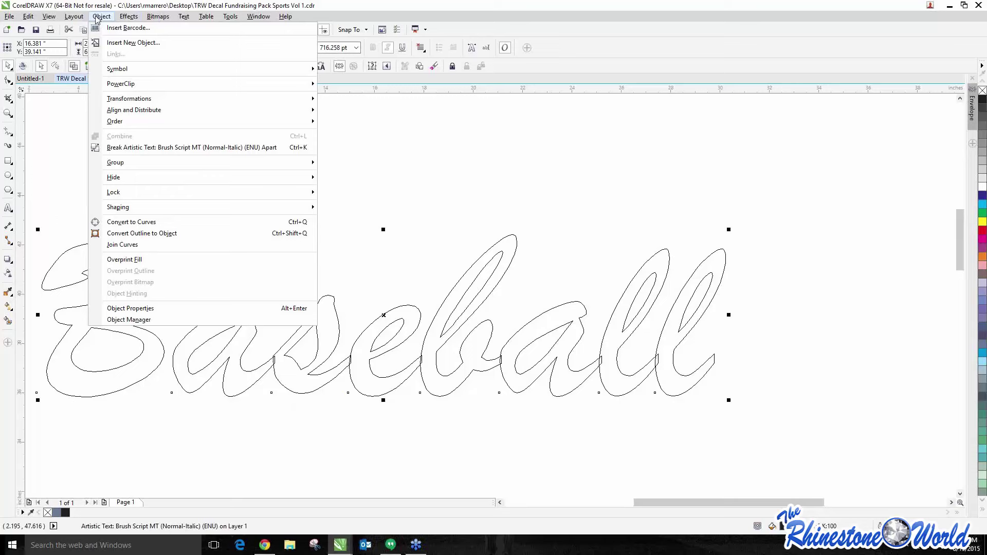
mouse_move(137, 211)
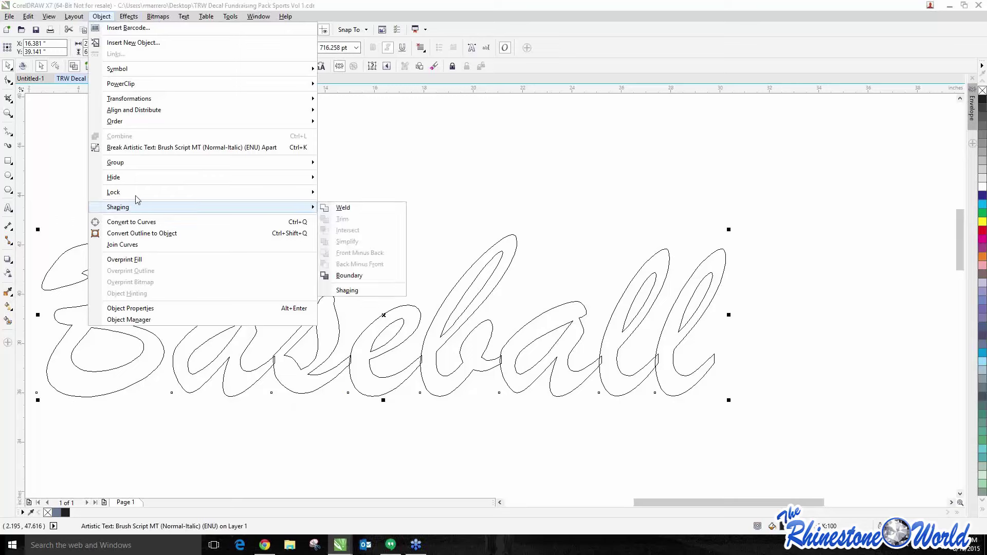
left_click(128, 16)
left_click(102, 16)
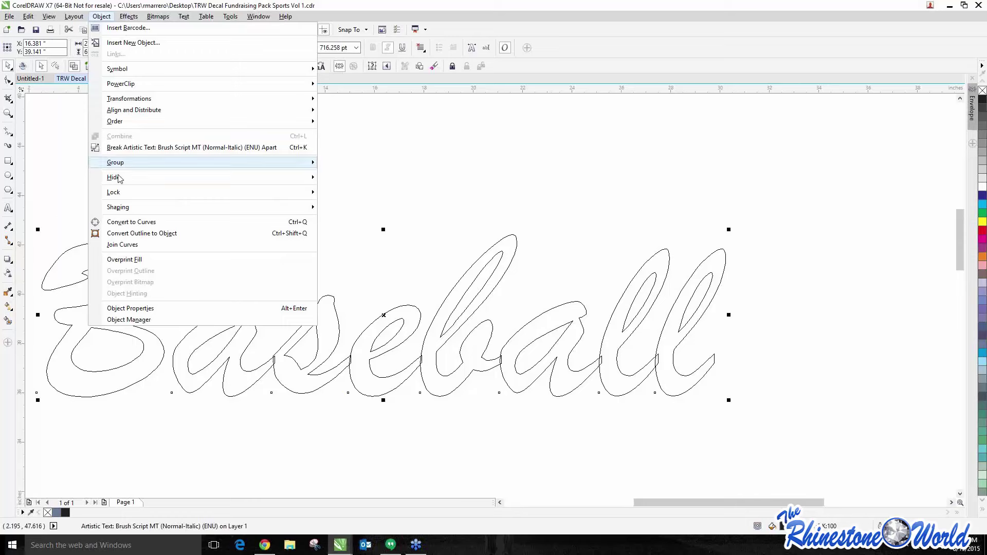
mouse_move(123, 211)
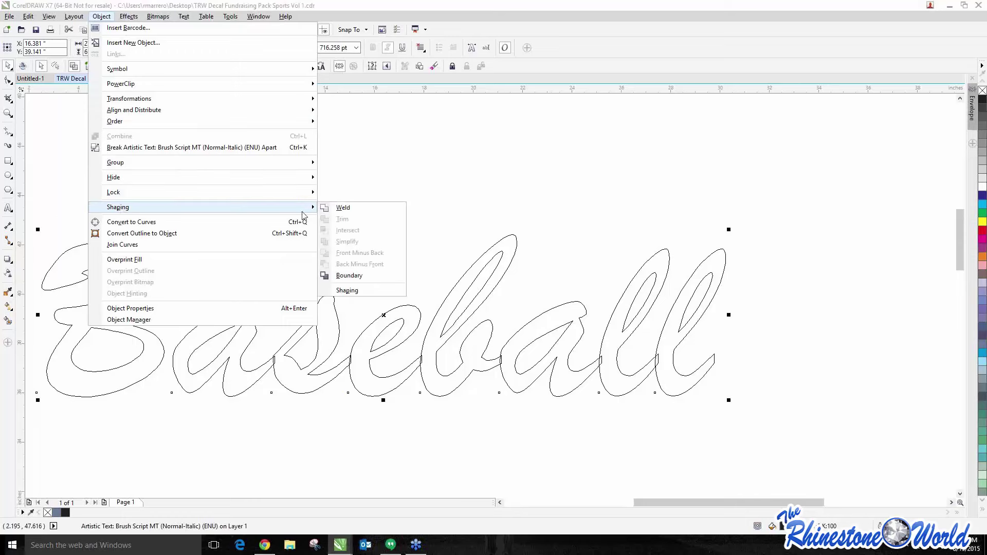
left_click(348, 211)
left_click(348, 212)
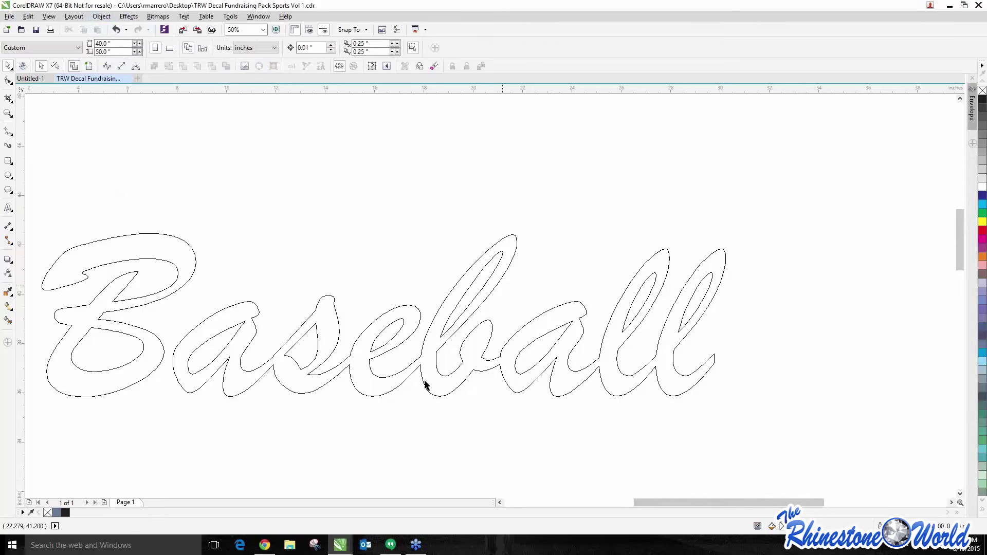
- Inspect the welded letter joins, select the Baseball curve and switch the display from Wireframe back to a filled view
scroll(335, 356, "up", 1)
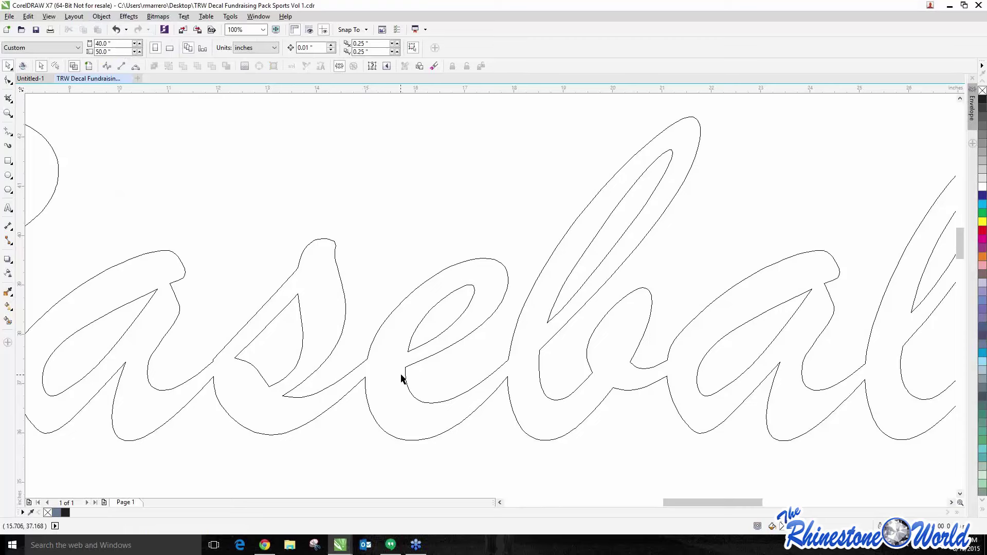
scroll(492, 379, "down", 1)
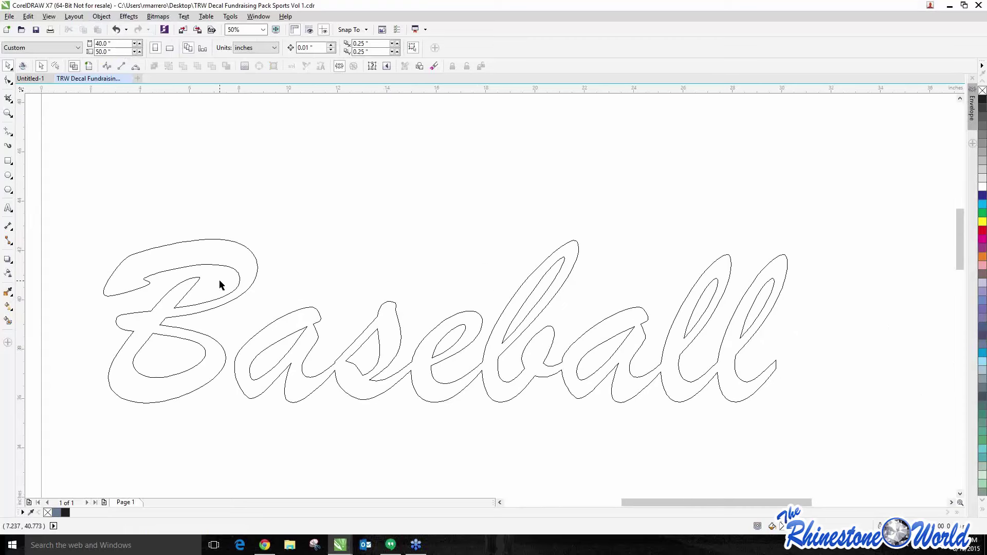
left_click(229, 268)
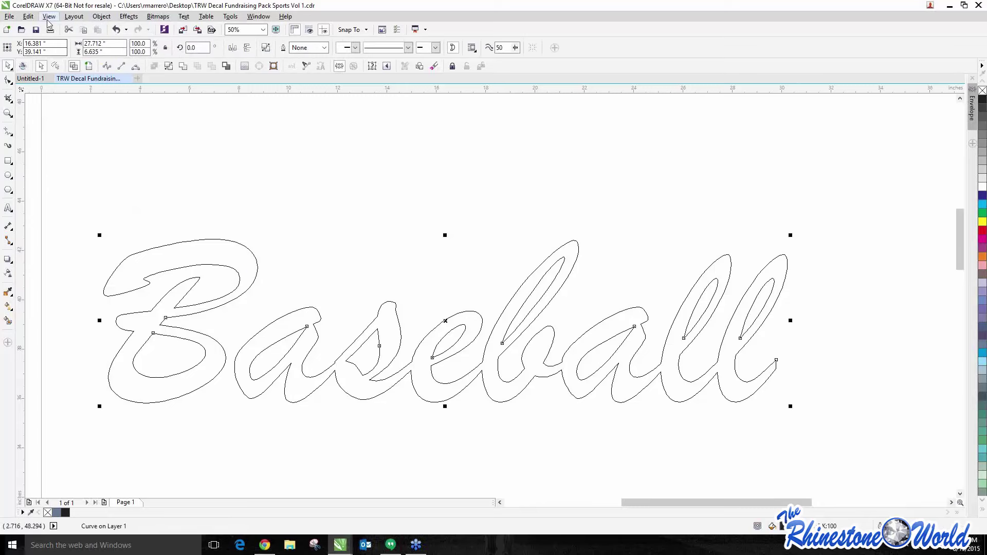
left_click(48, 20)
left_click(58, 71)
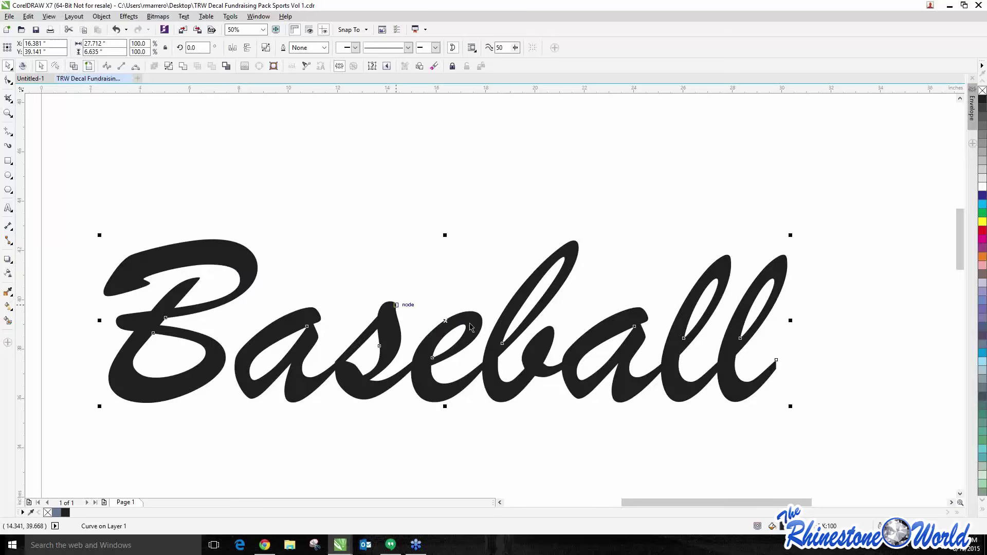
scroll(328, 279, "down", 1)
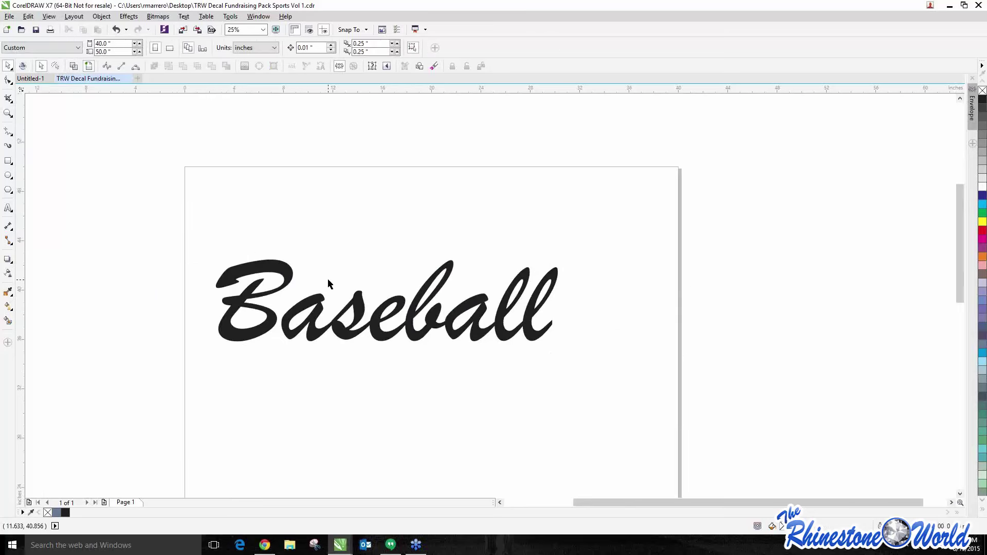
- Select the whole Baseball curve, open the TRW Stone Wizard beside the artwork and show its template options
left_click_drag(162, 203, 654, 423)
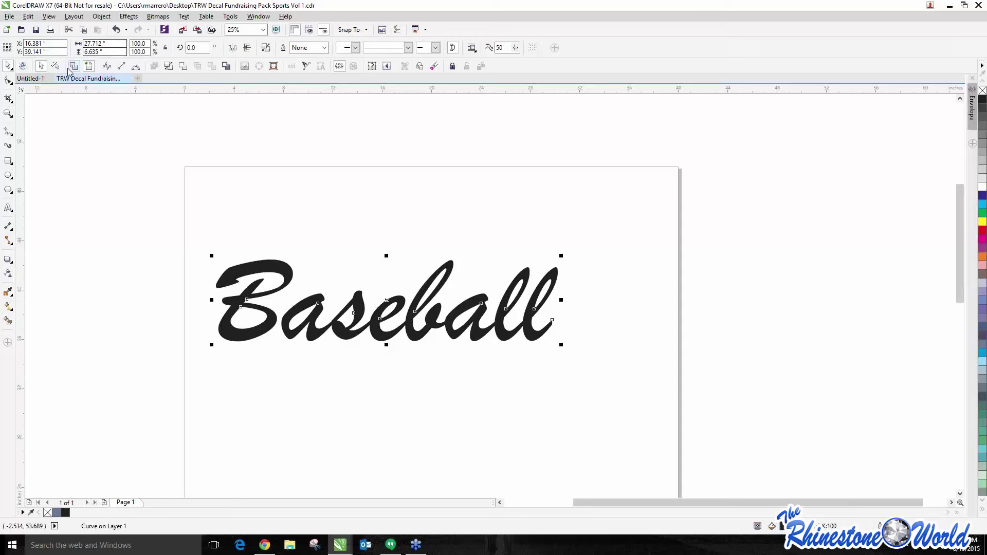
left_click(22, 65)
left_click_drag(627, 29, 808, 41)
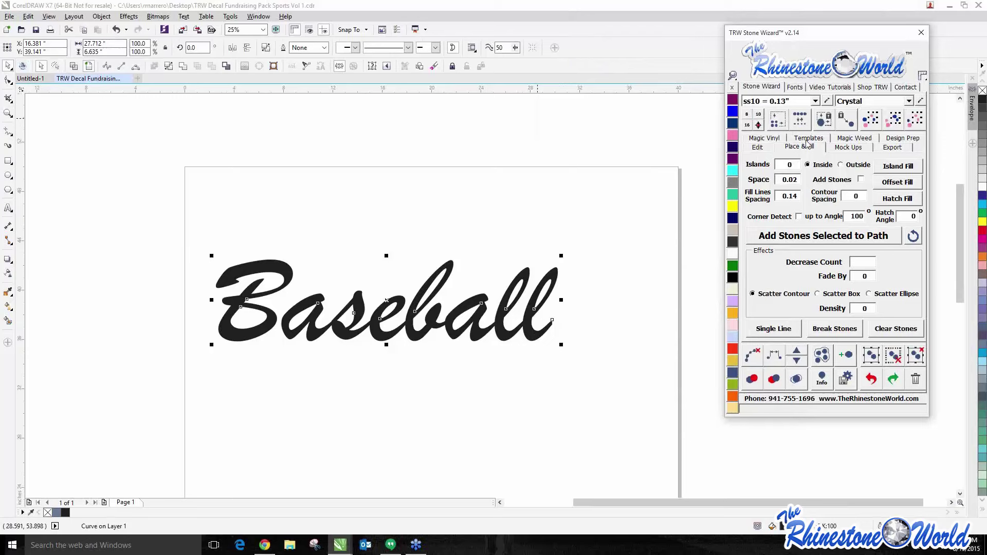
left_click(808, 144)
- Delete the Baseball lettering to clear the page
left_click(441, 281)
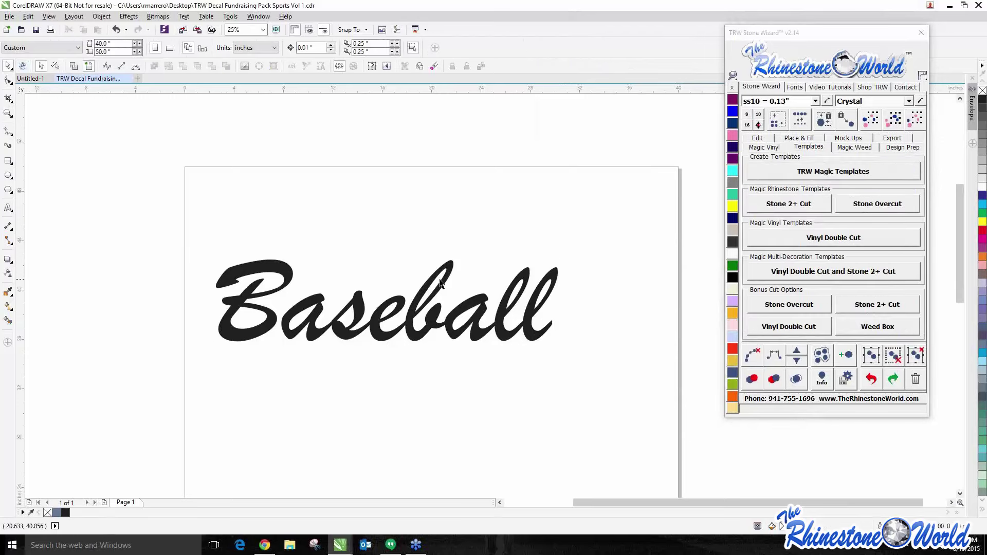
left_click(441, 281)
key("Delete")
- Draw a rectangle about 7.0 by 6.6 inches in the page's upper-left corner
left_click(8, 161)
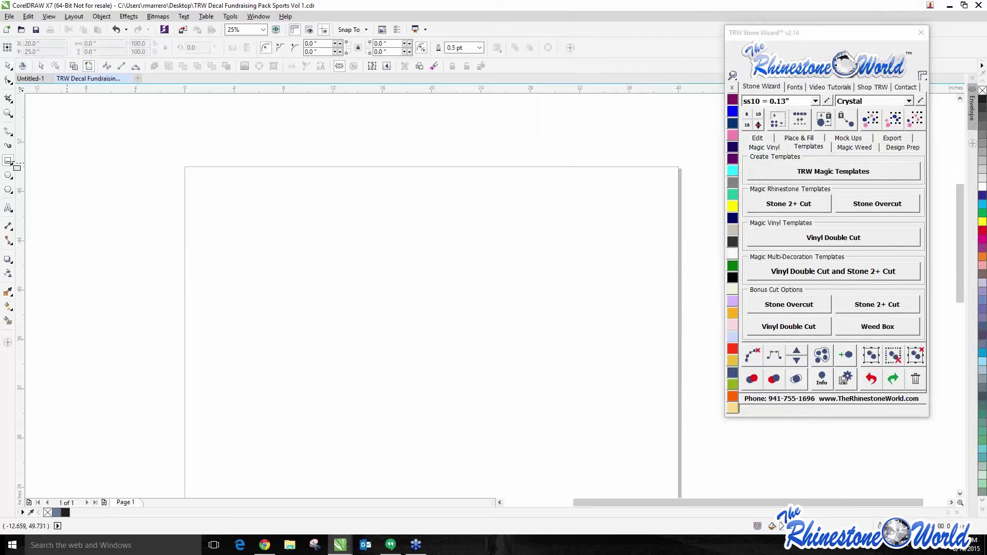
left_click_drag(198, 181, 285, 263)
left_click(8, 66)
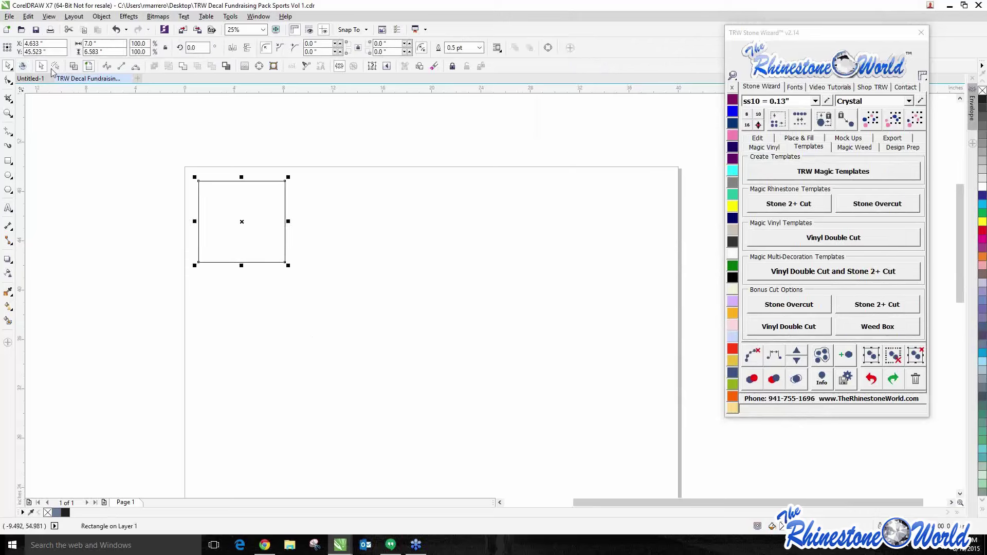
- Enable Add Stones in the wizard's Place & Fill options and hatch-fill the rectangle with ss10 Crystal stones
left_click(797, 140)
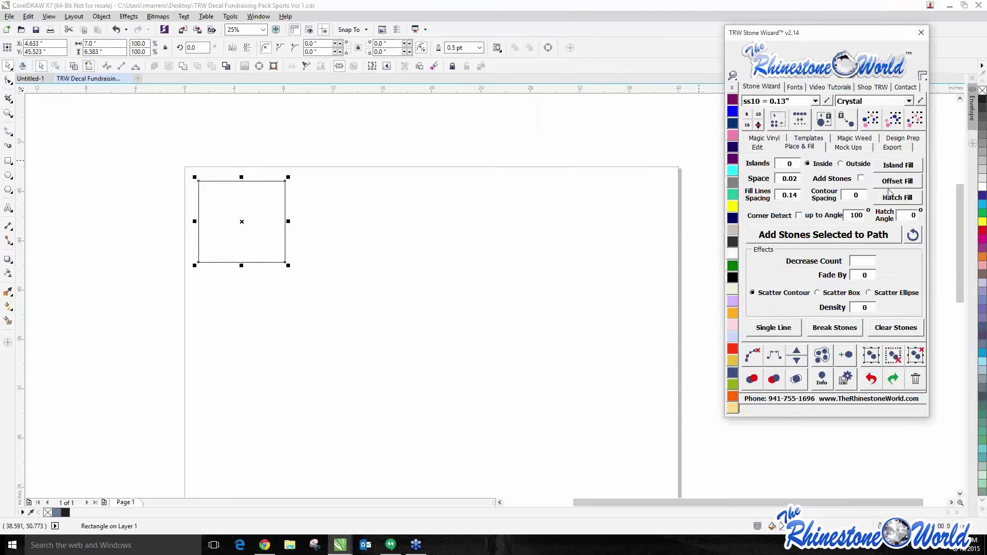
left_click(860, 178)
left_click(882, 198)
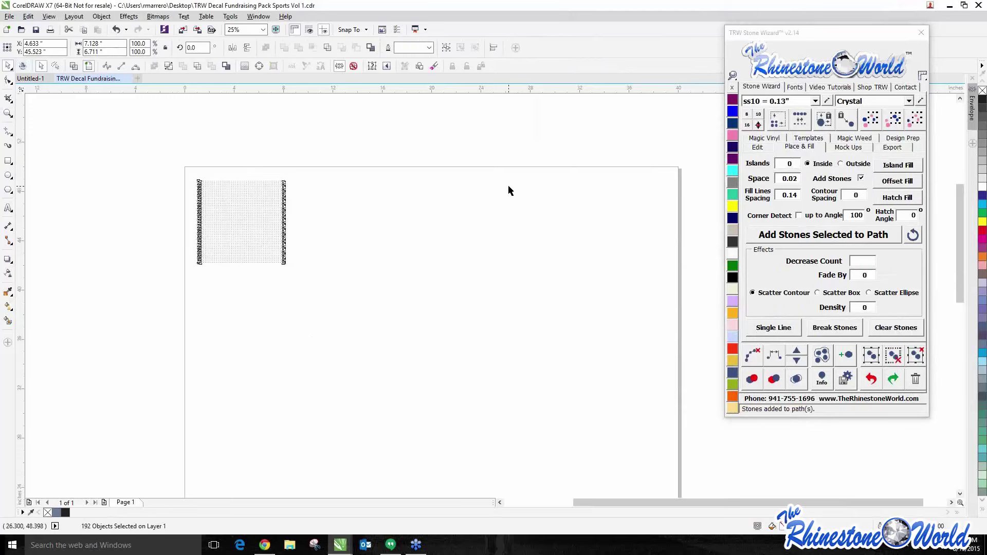
- Remove the hatch lines under the stones and colour all the stones Jet Black
left_click_drag(391, 152, 190, 298)
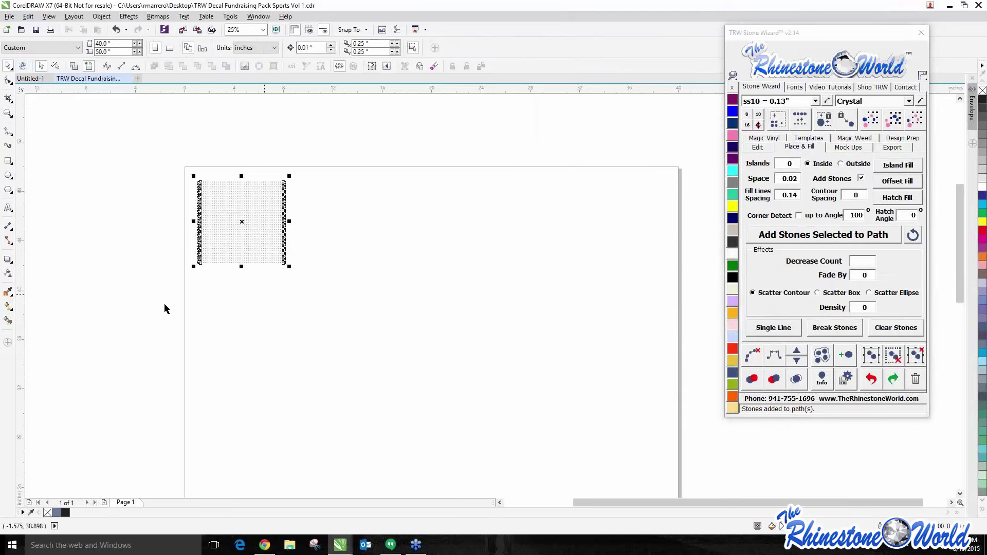
left_click(756, 356)
left_click(732, 277)
left_click(208, 200)
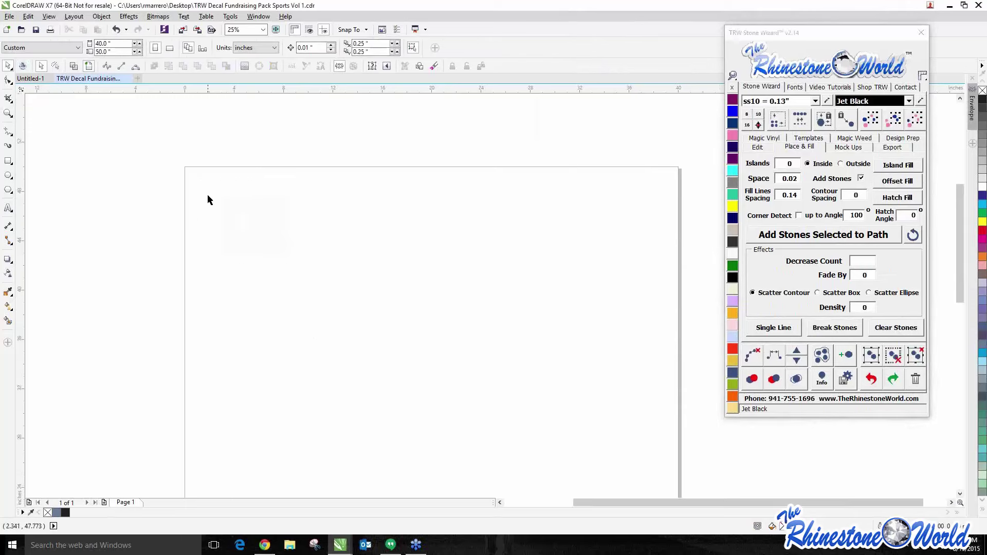
left_click(733, 278)
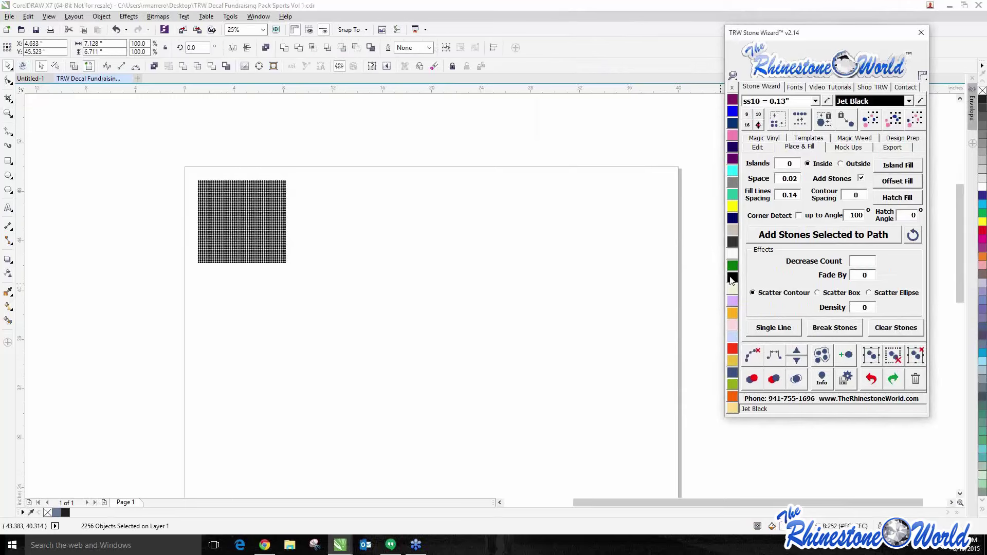
left_click(623, 277)
- Select the whole block of stones and generate a Stone 2+ Cut rhinestone template from it
scroll(219, 161, "up", 2)
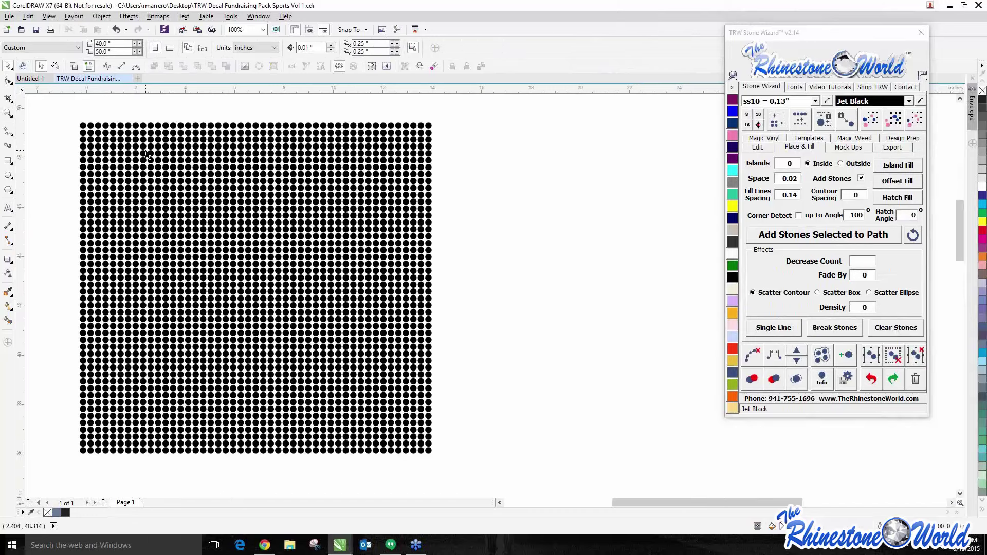
scroll(147, 155, "down", 1)
left_click_drag(74, 119, 341, 362)
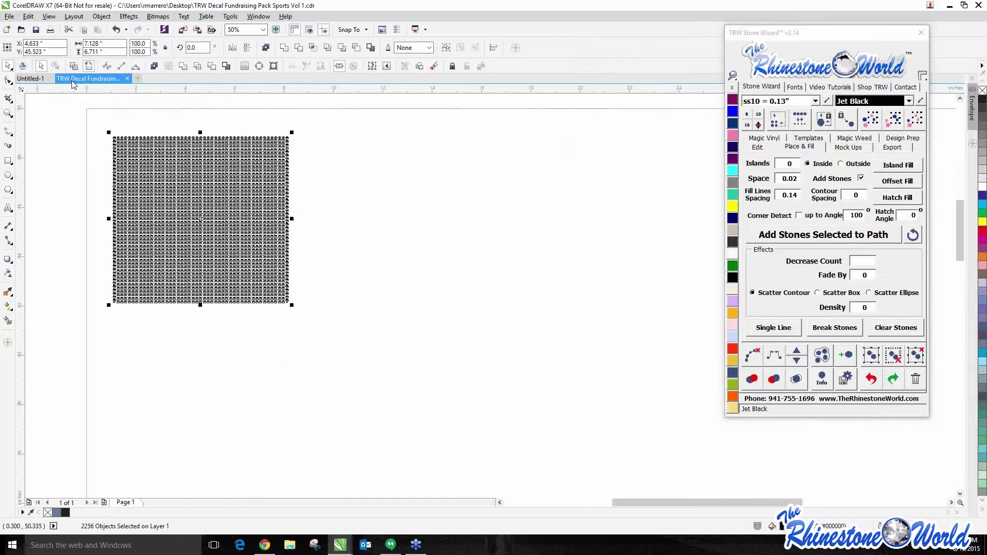
left_click(803, 140)
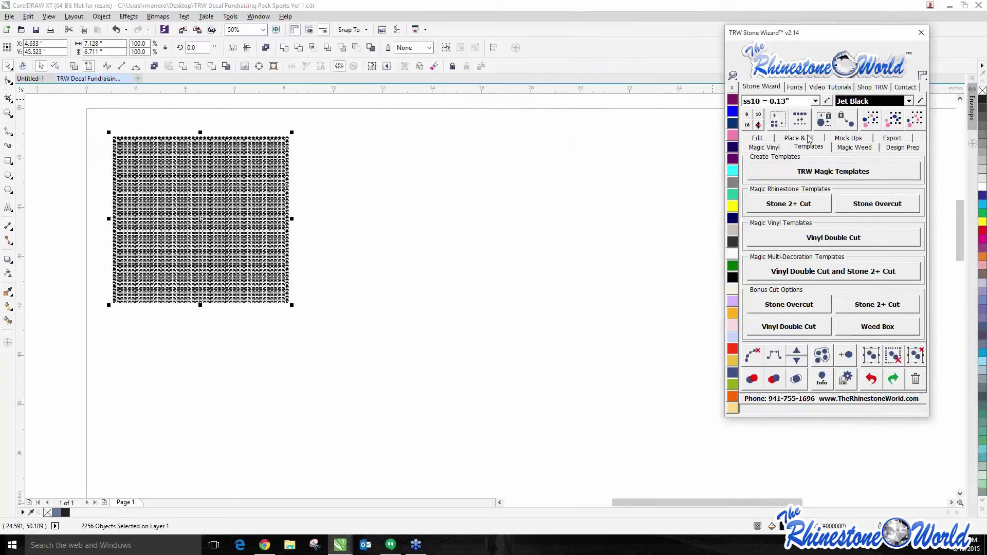
left_click(779, 208)
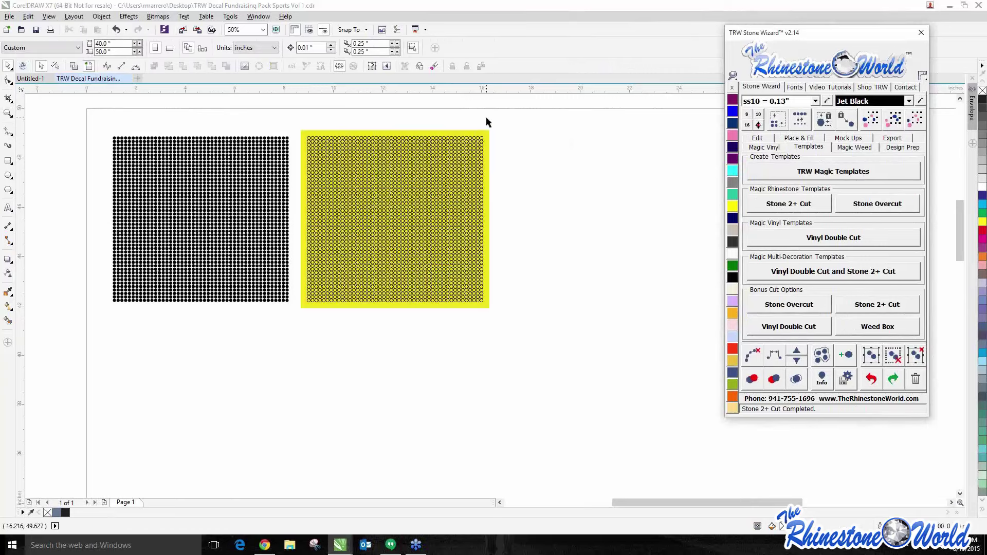
scroll(485, 121, "up", 1)
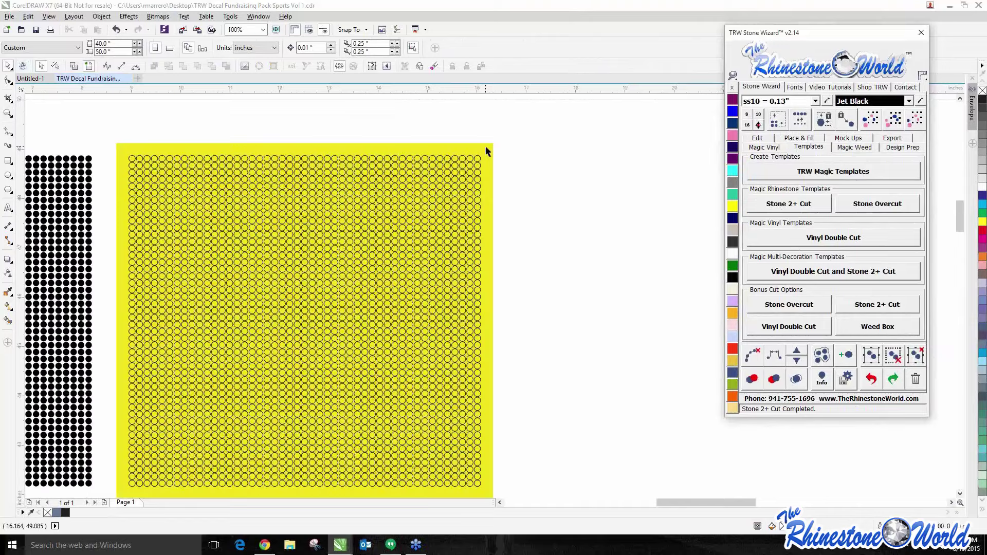
left_click_drag(486, 146, 485, 198)
key("ctrl+z")
key("Escape")
- Select both yellow template backing rectangles together, try moving them about 5.6 inches to the right, and undo the move
left_click(492, 159)
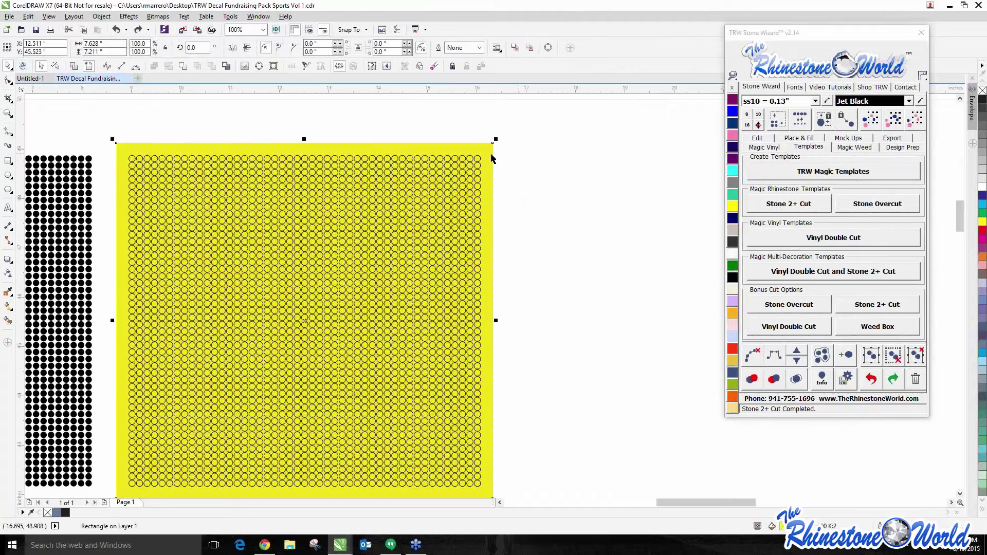
left_click(895, 123)
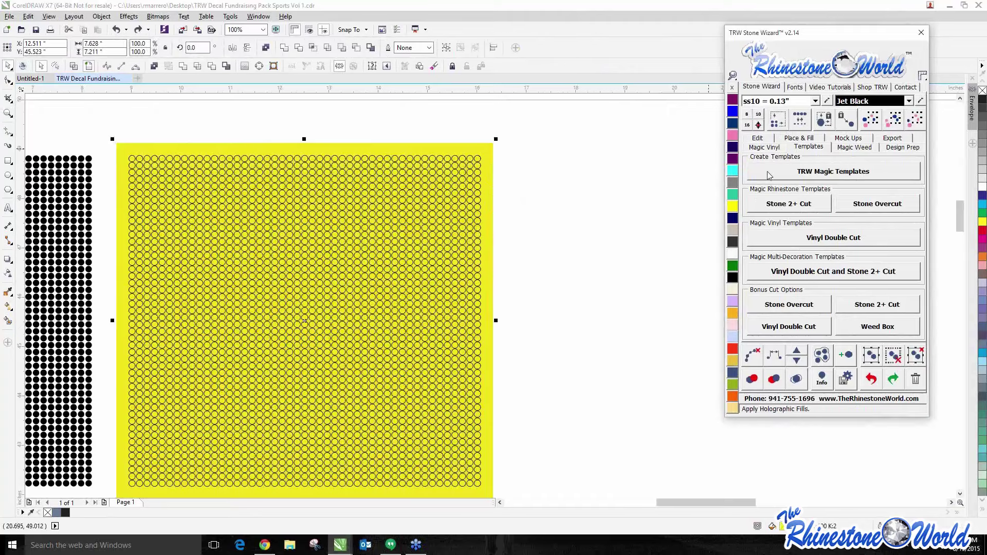
scroll(452, 287, "down", 3)
scroll(453, 286, "up", 1)
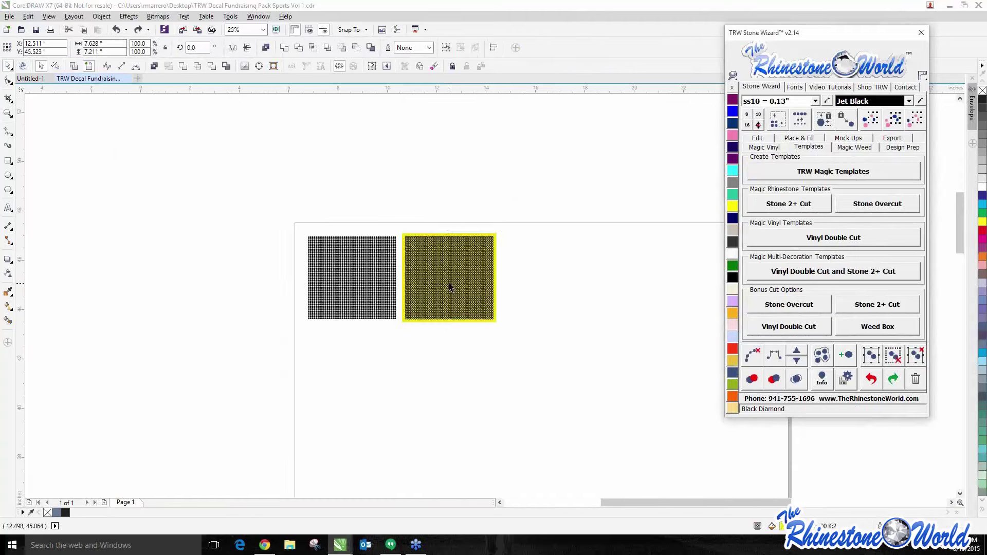
left_click_drag(582, 268, 583, 268)
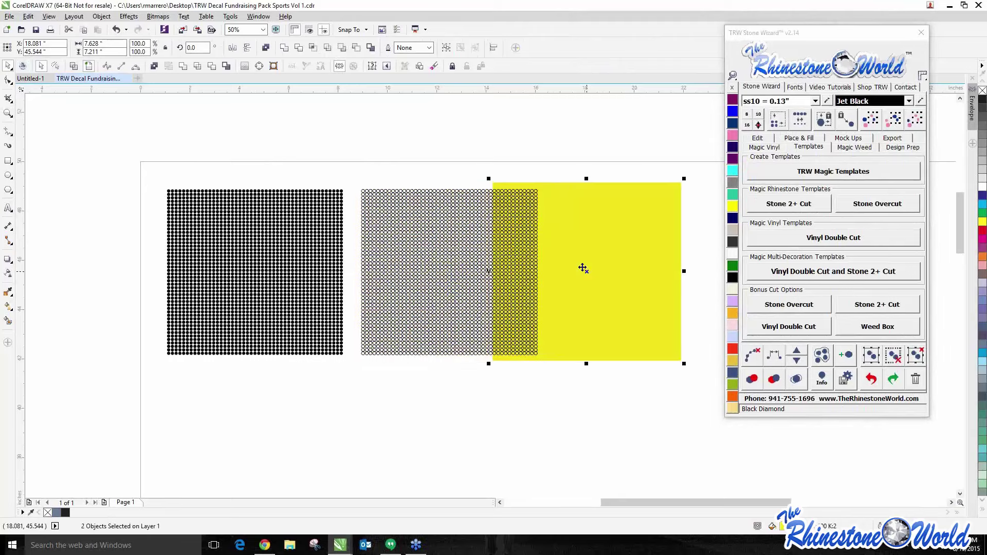
key("ctrl+z")
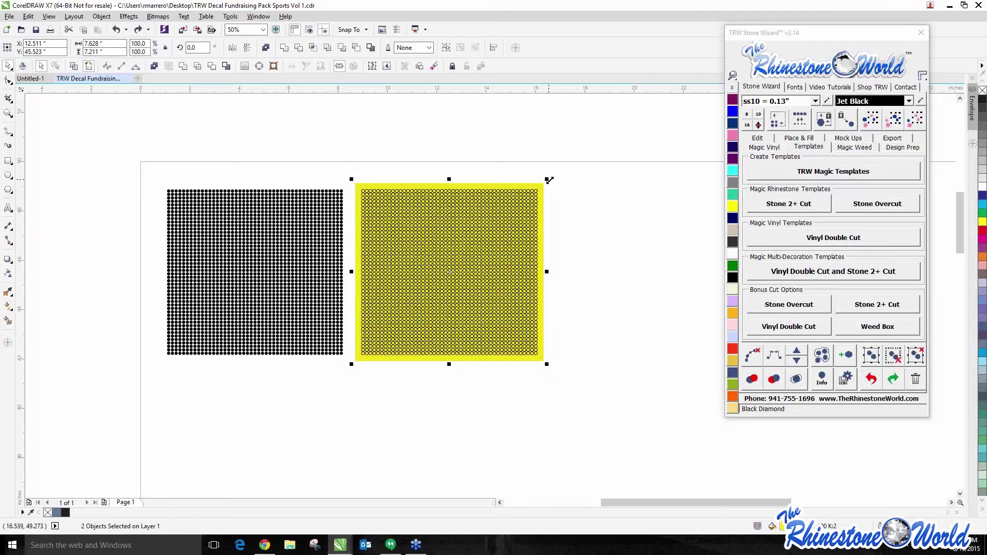
- Try scaling the two backing rectangles to about 5.6 by 5.3 inches, and undo back to before the Stone 2+ Cut
left_click_drag(549, 180, 500, 226)
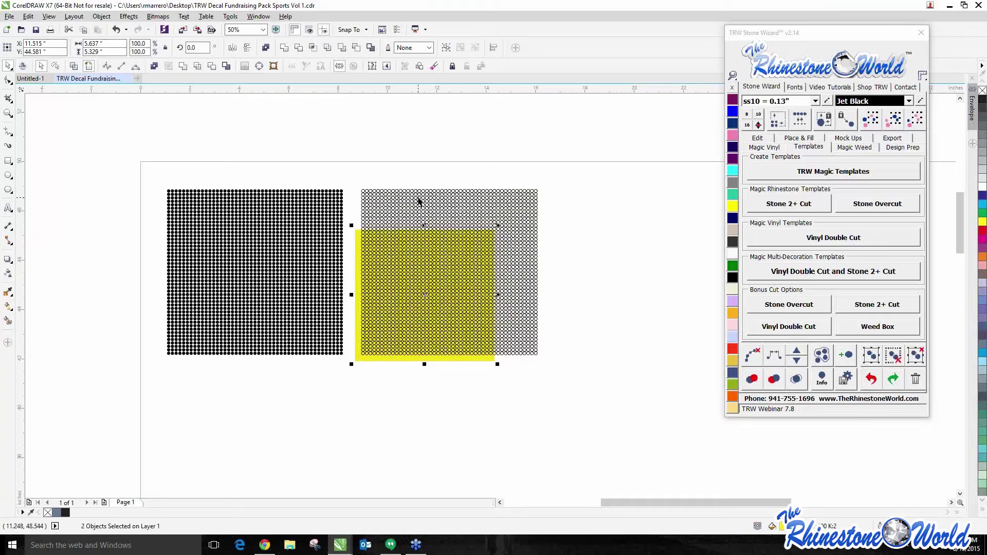
key("ctrl+z")
key("ctrl+z")
key("ctrl+z")
- Delete the block of black stones and move the Stone Wizard window further left
left_click_drag(165, 193, 470, 421)
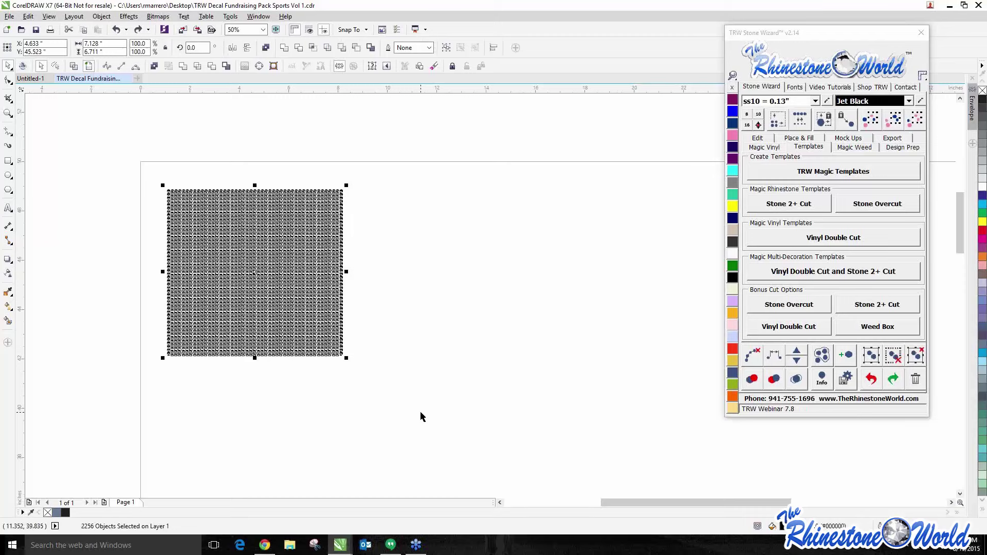
key("Delete")
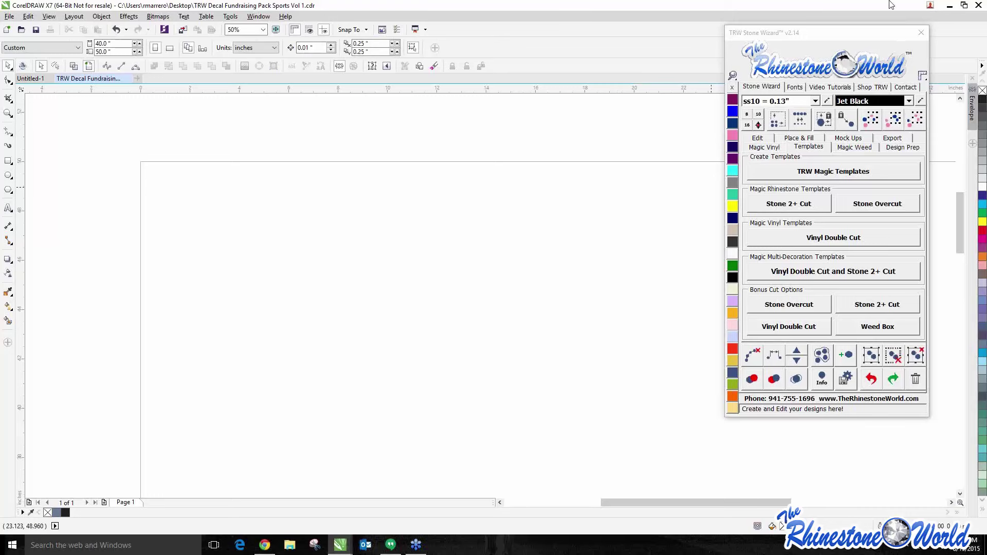
left_click_drag(881, 34, 782, 29)
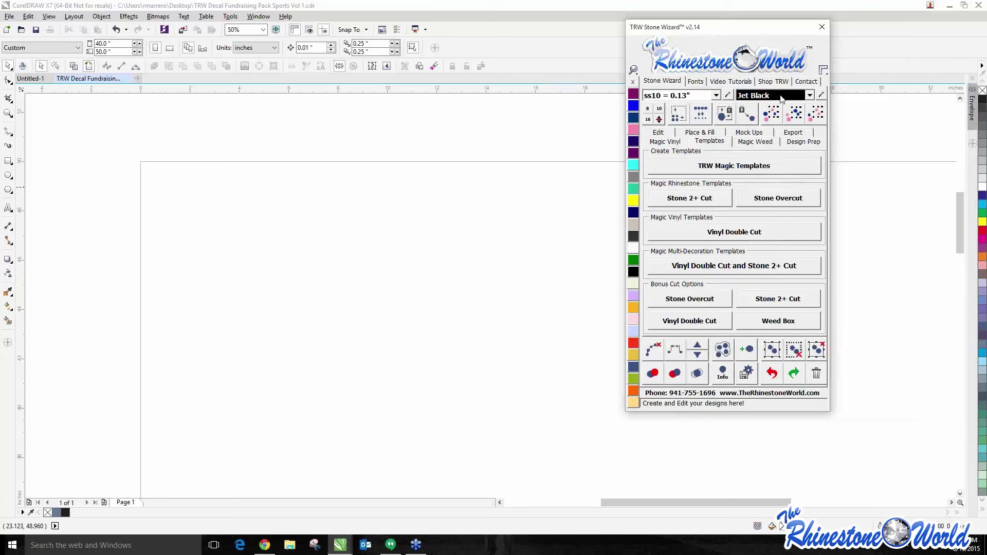
- Close the Stone Wizard window and review the available Shaping commands for objects
left_click(822, 26)
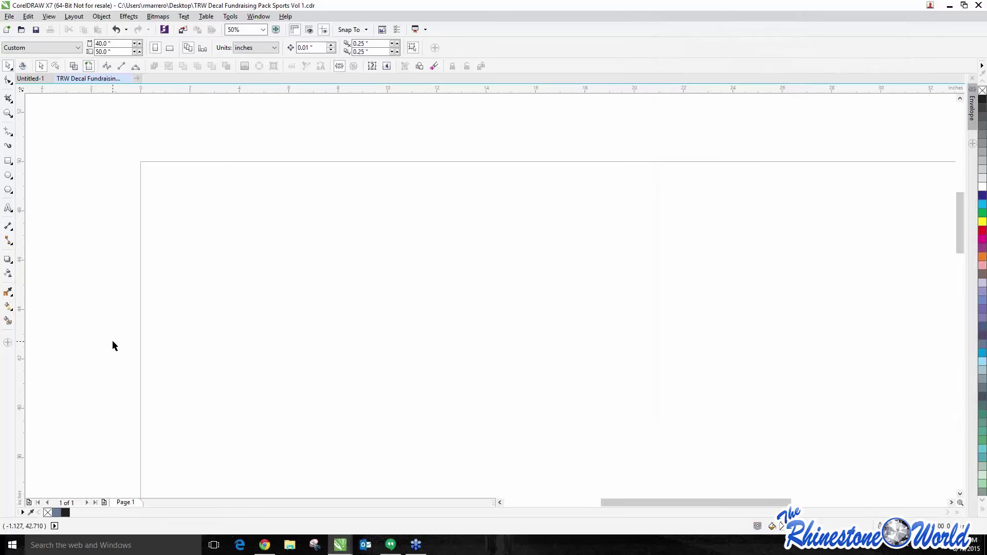
scroll(46, 346, "down", 3)
scroll(46, 346, "up", 2)
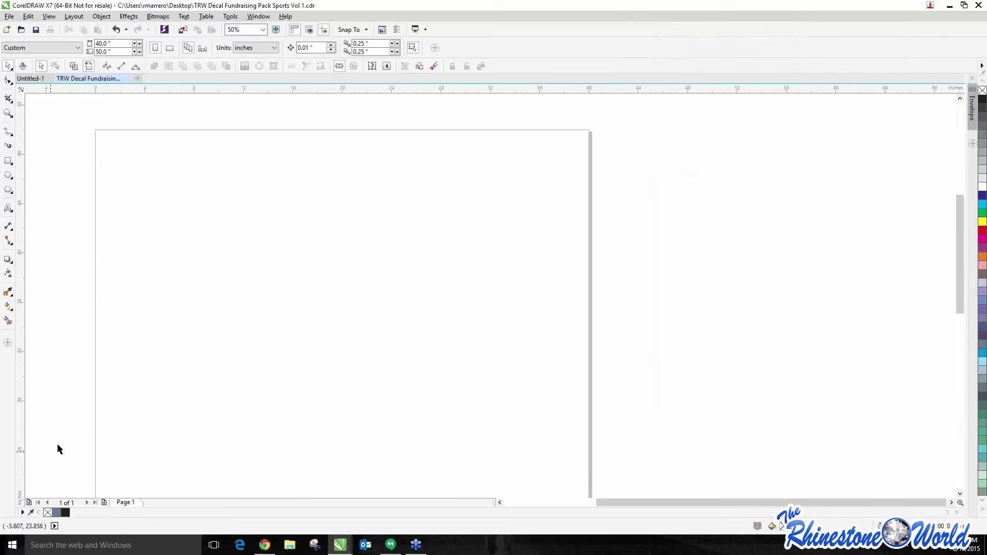
left_click(110, 18)
mouse_move(157, 206)
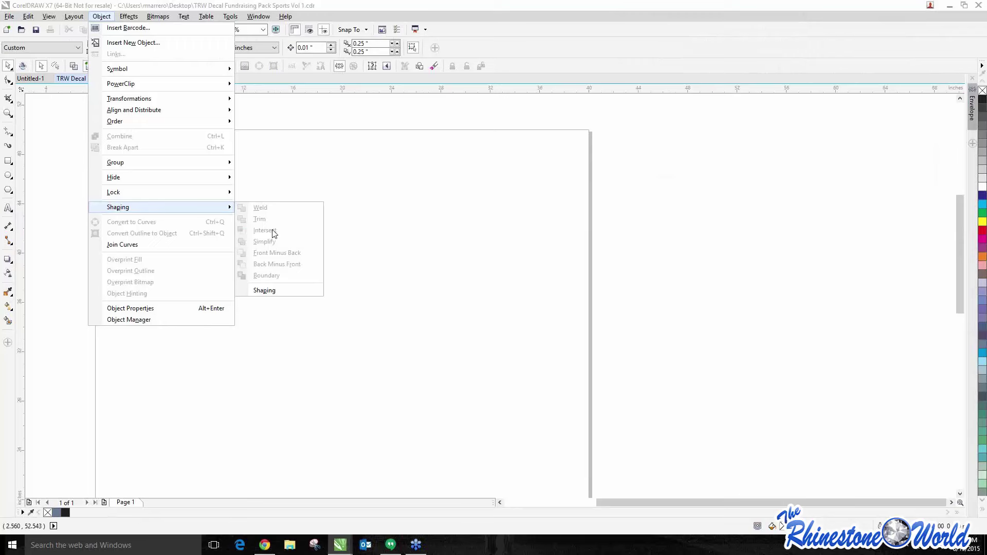
left_click(449, 283)
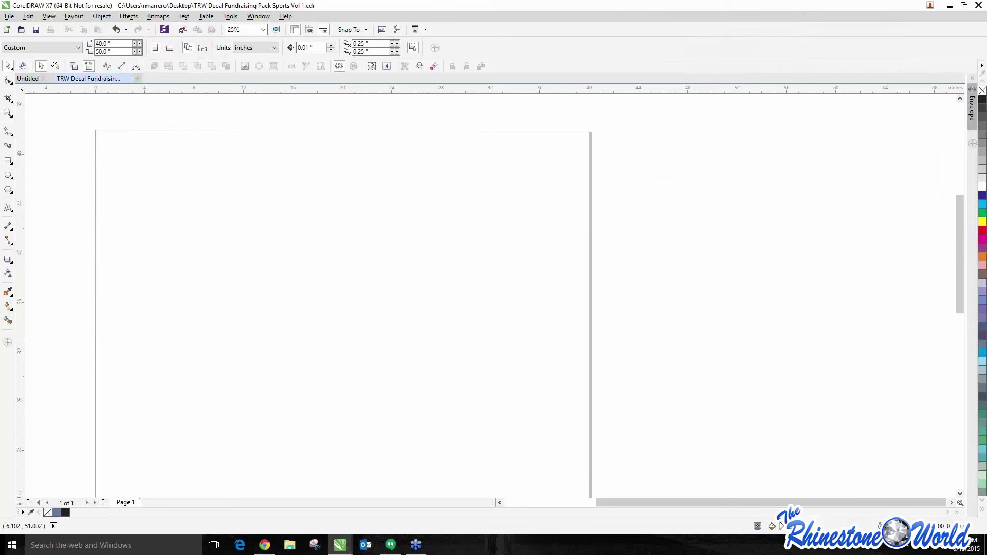
- Paste the copied baseball image onto the page and enlarge it to about 15.9 inches square near the page's upper edge
key("alt+Tab")
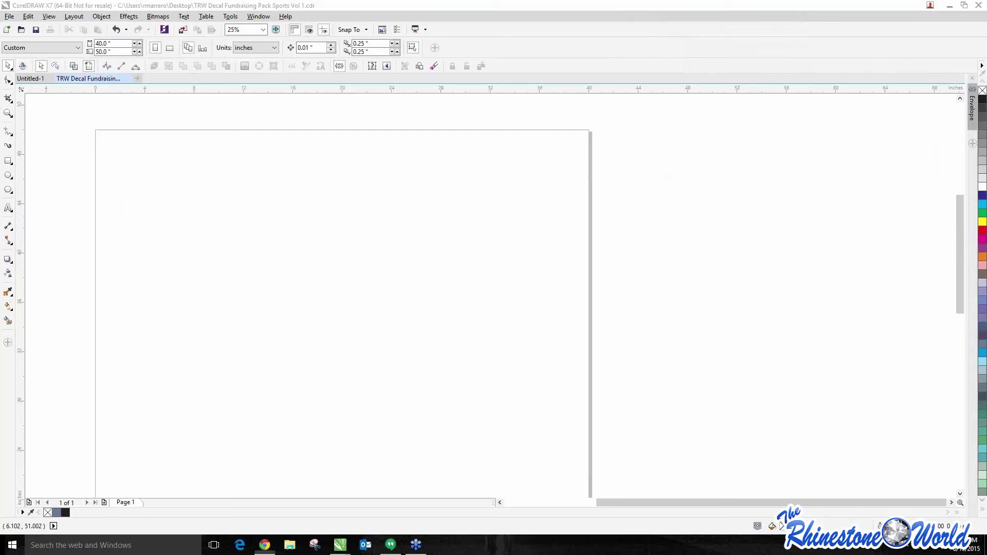
key("alt+Tab")
key("alt+Tab")
left_click_drag(355, 225, 351, 211)
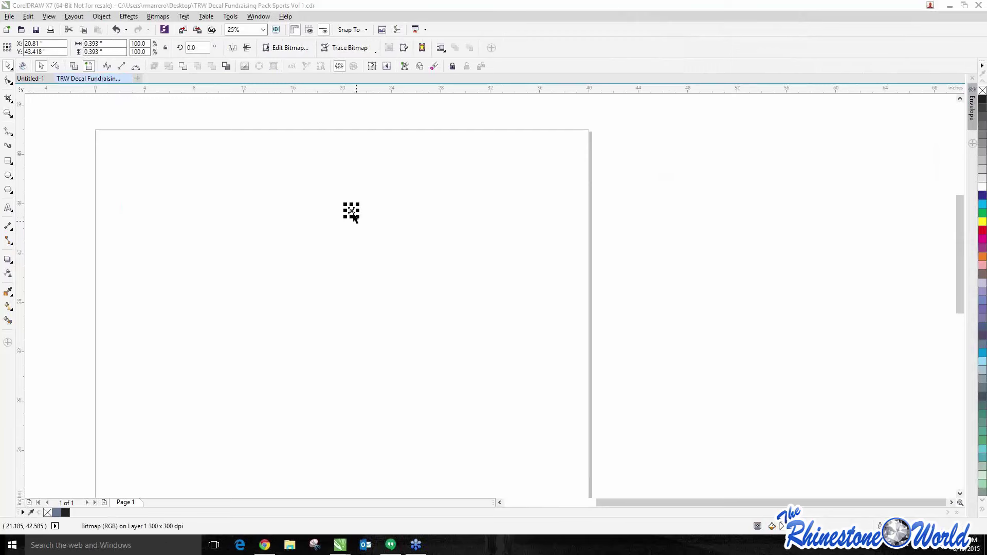
left_click_drag(493, 292, 548, 405)
left_click_drag(474, 331, 318, 262)
scroll(318, 262, "down", 1)
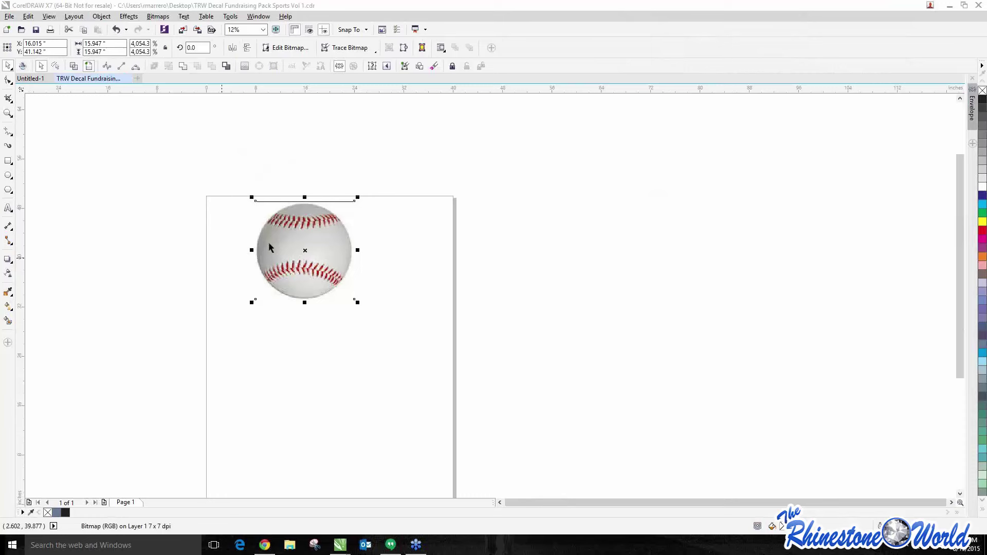
left_click(152, 247)
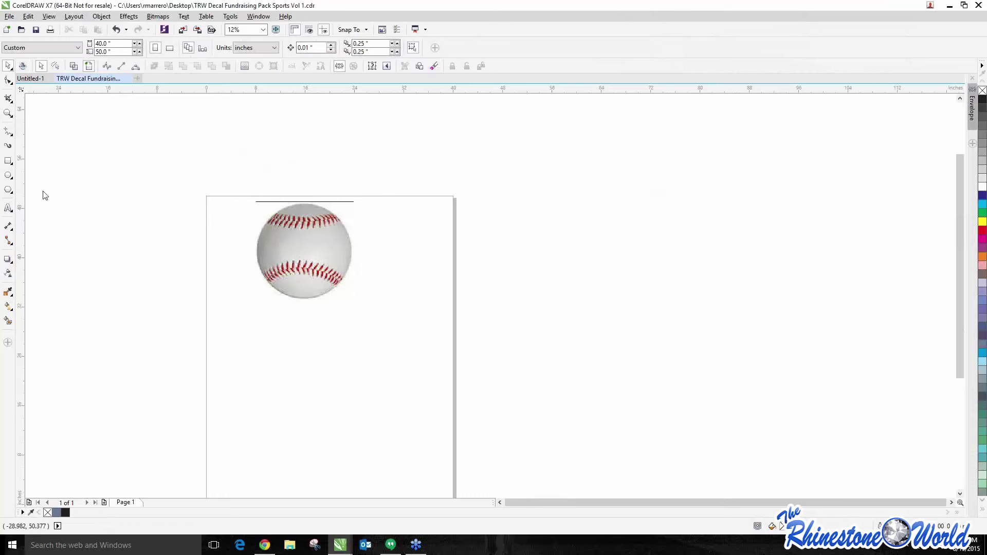
- Draw an ellipse and fit it around the baseball's edge, about 15.4 inches wide and 15.8 inches high
left_click(9, 175)
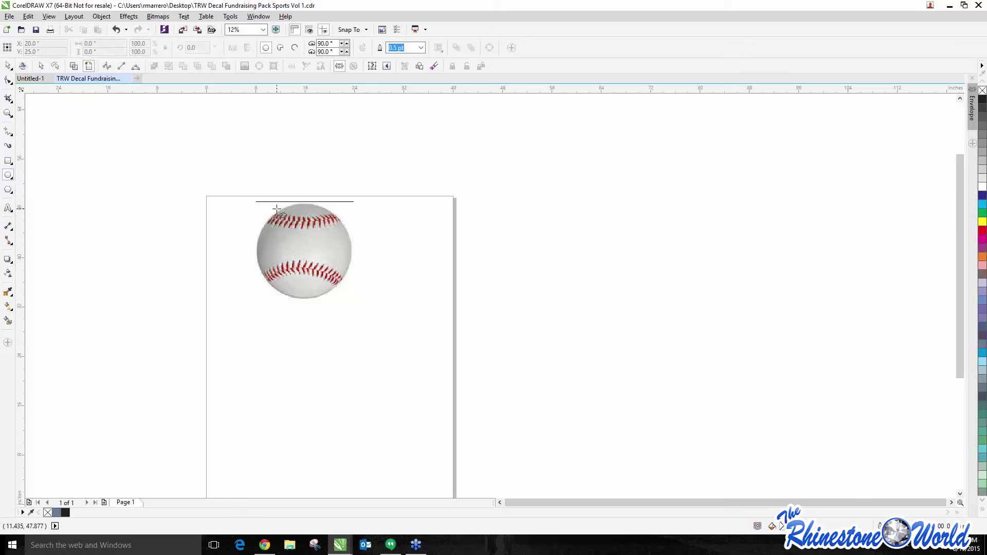
scroll(273, 208, "up", 2)
left_click_drag(223, 196, 408, 392)
key("space")
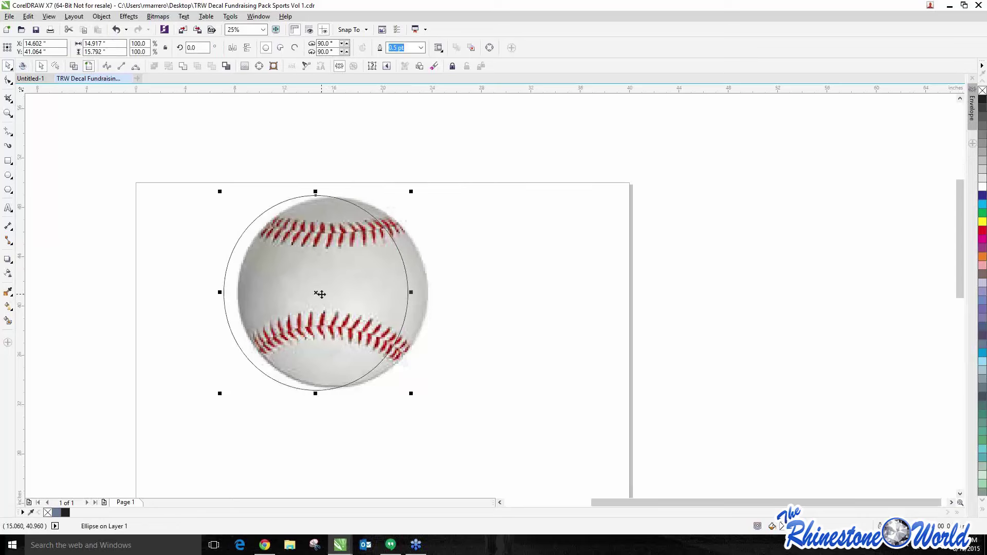
left_click_drag(319, 293, 337, 293)
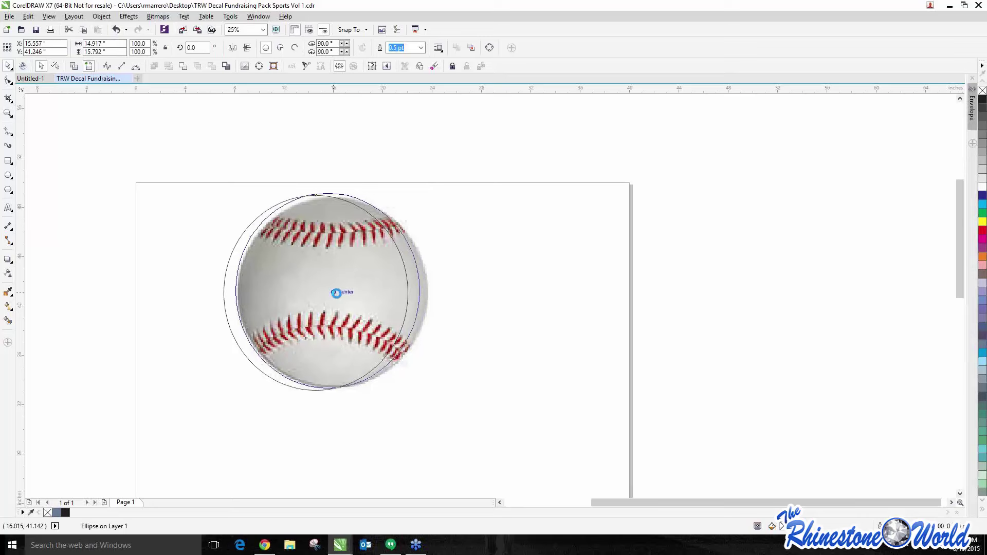
left_click_drag(422, 290, 429, 291)
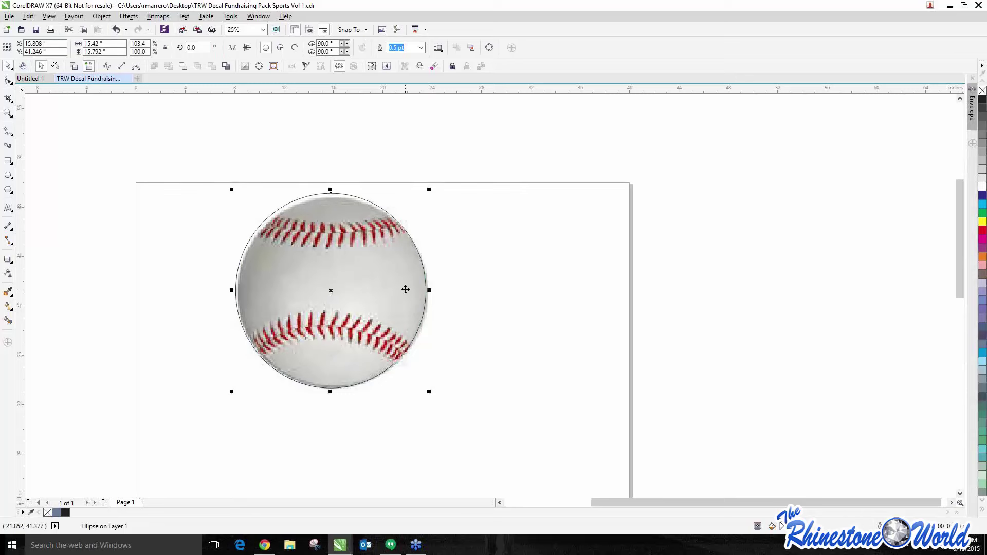
left_click(504, 148)
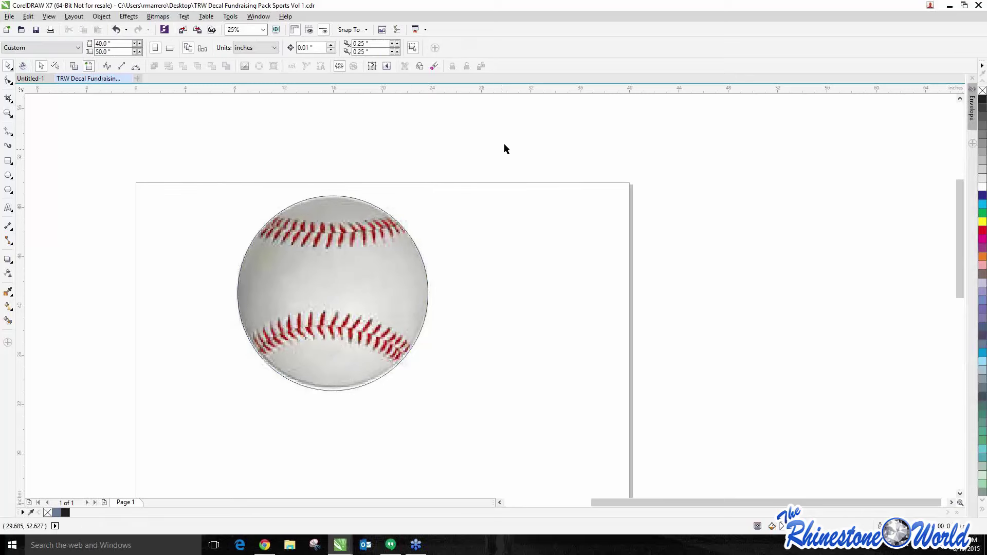
- Select the ellipse and the baseball image together, shift them slightly upward, and intersect them into a round bitmap
left_click_drag(509, 139, 159, 456)
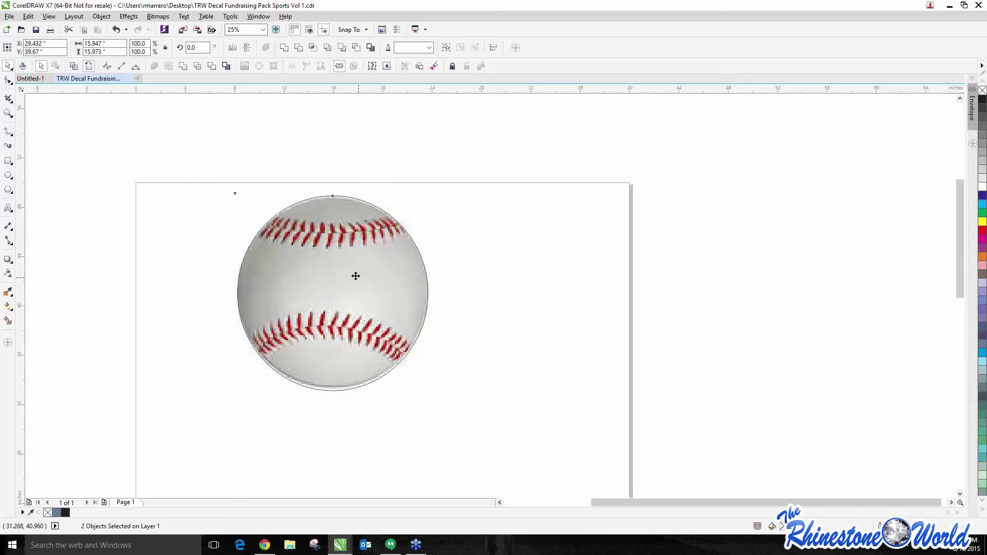
mouse_move(355, 276)
left_mouse_down()
mouse_move(521, 293)
mouse_move(353, 275)
left_mouse_up()
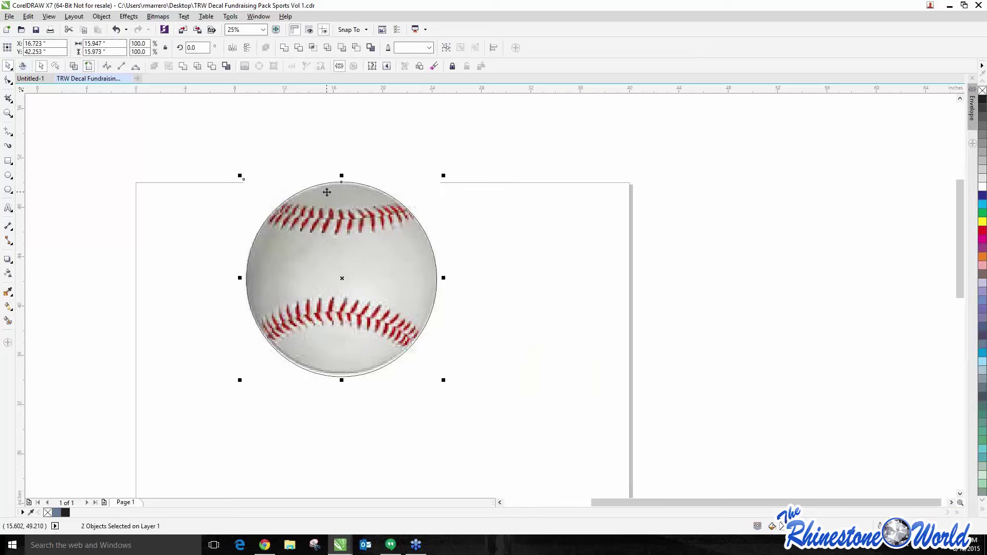
left_click(102, 16)
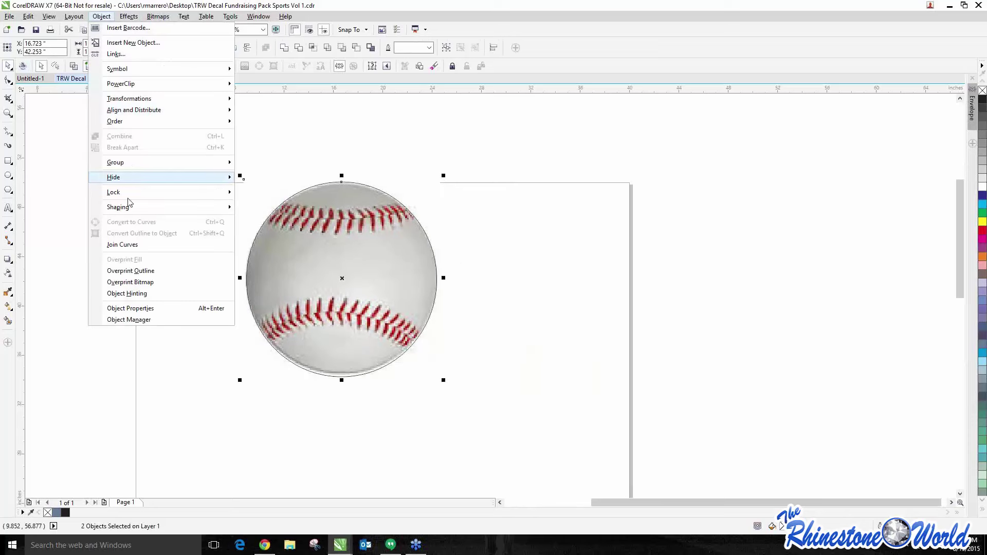
mouse_move(134, 215)
left_click(276, 232)
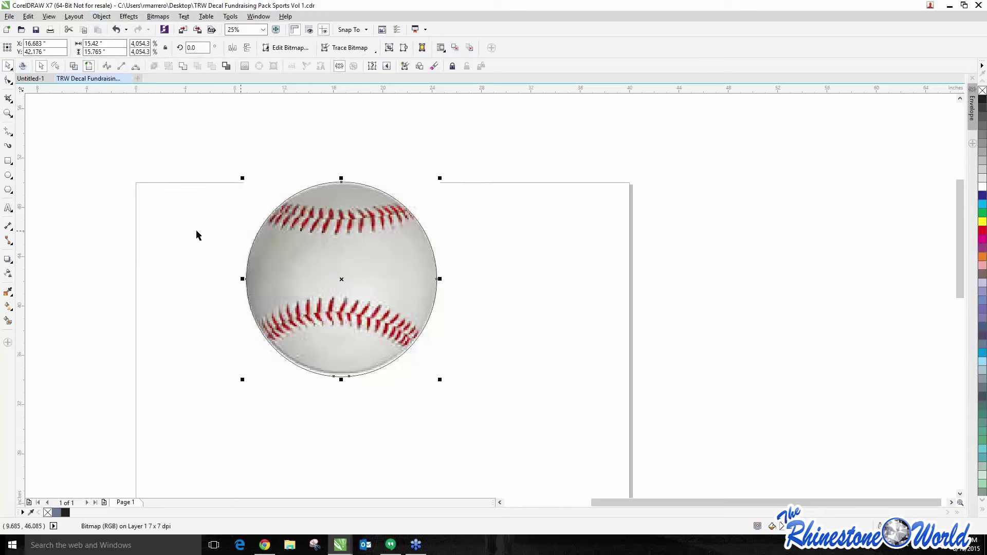
left_click(196, 230)
- Pull apart the ellipse, the intersected baseball and the original bitmap, placing the intersected one over the page's right edge
left_click_drag(320, 233, 187, 244)
left_click_drag(359, 218, 676, 211)
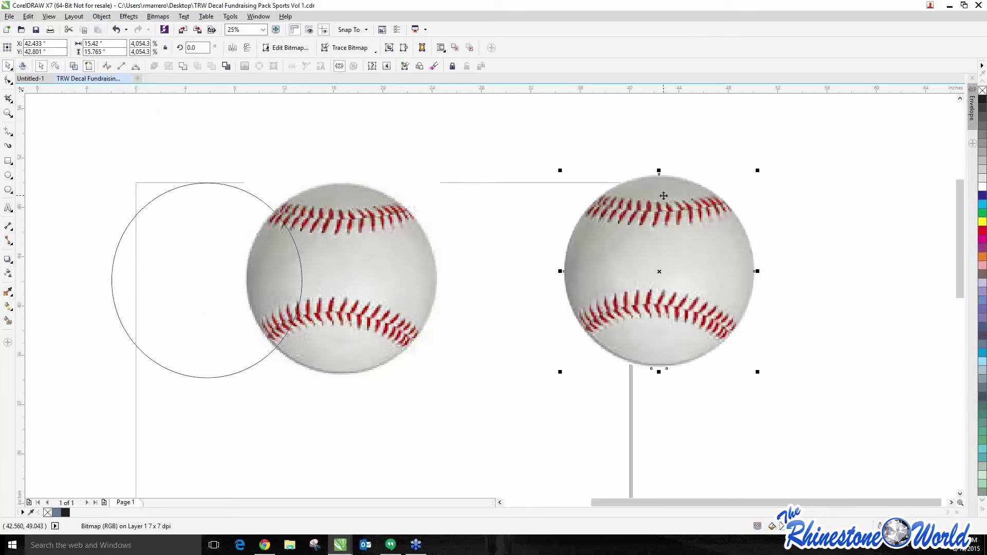
left_click_drag(337, 254, 288, 212)
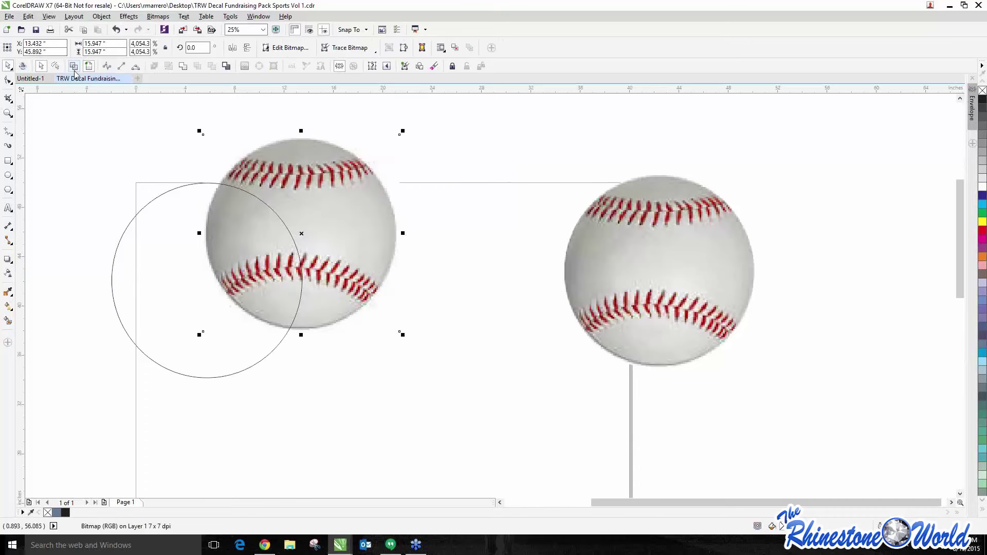
- Compare the original bitmap's outline with the intersected baseball's outline in Wireframe view, and return to Enhanced view
left_click(49, 16)
left_click(66, 36)
left_click(197, 198)
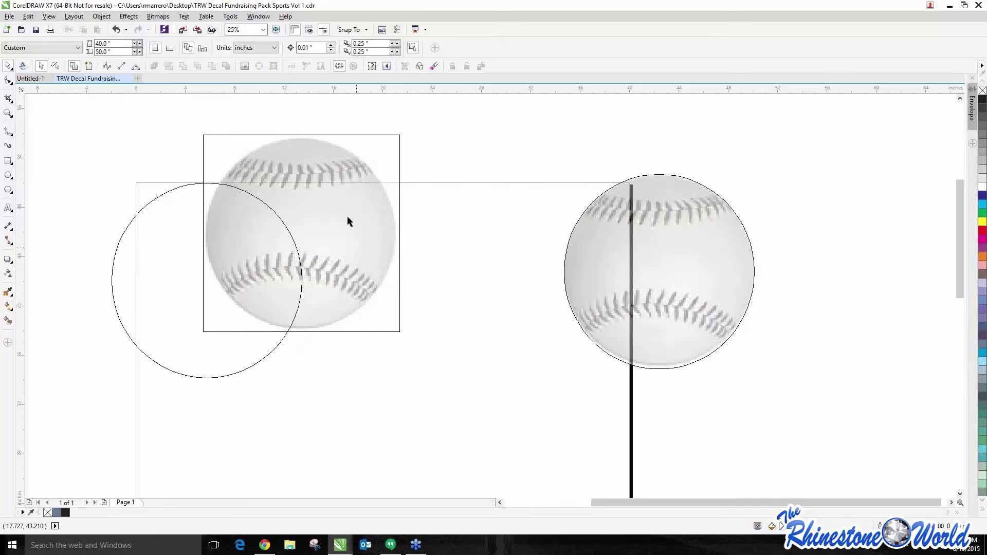
left_click_drag(346, 218, 356, 199)
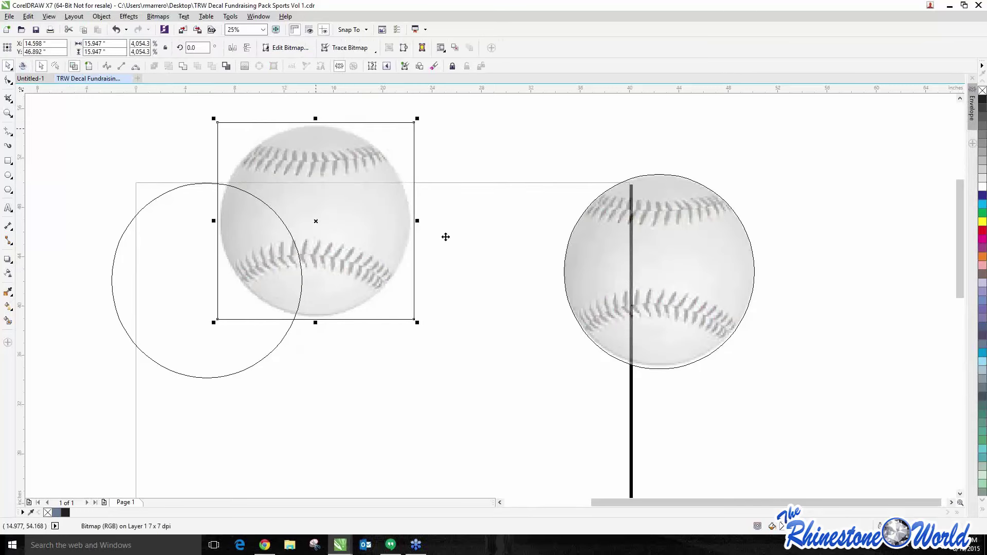
left_click(805, 344)
scroll(730, 230, "up", 1)
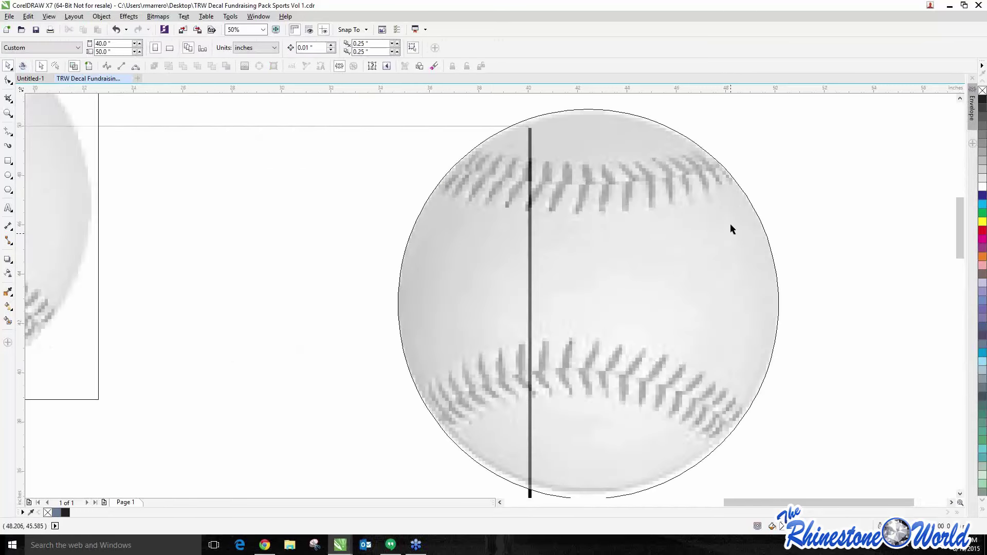
scroll(574, 244, "down", 1)
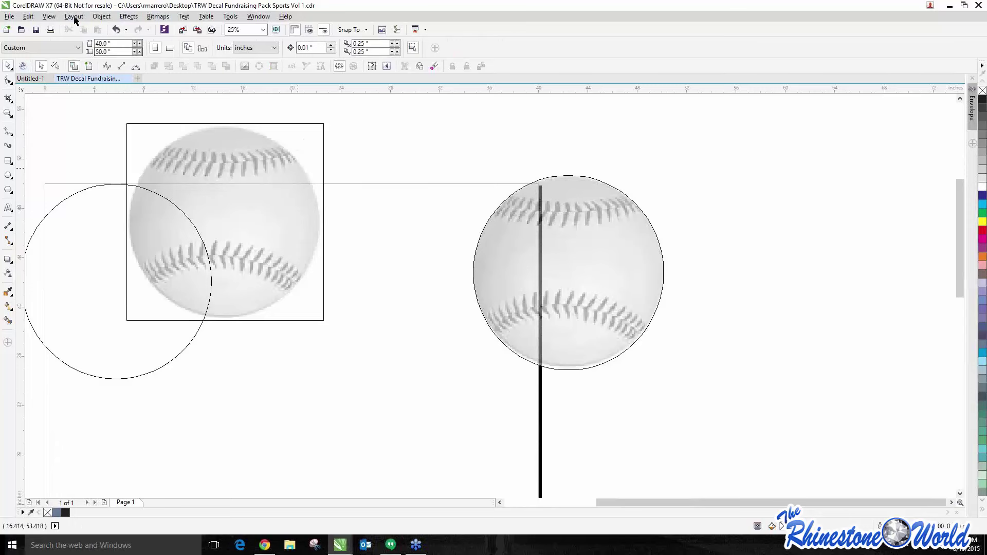
left_click(49, 17)
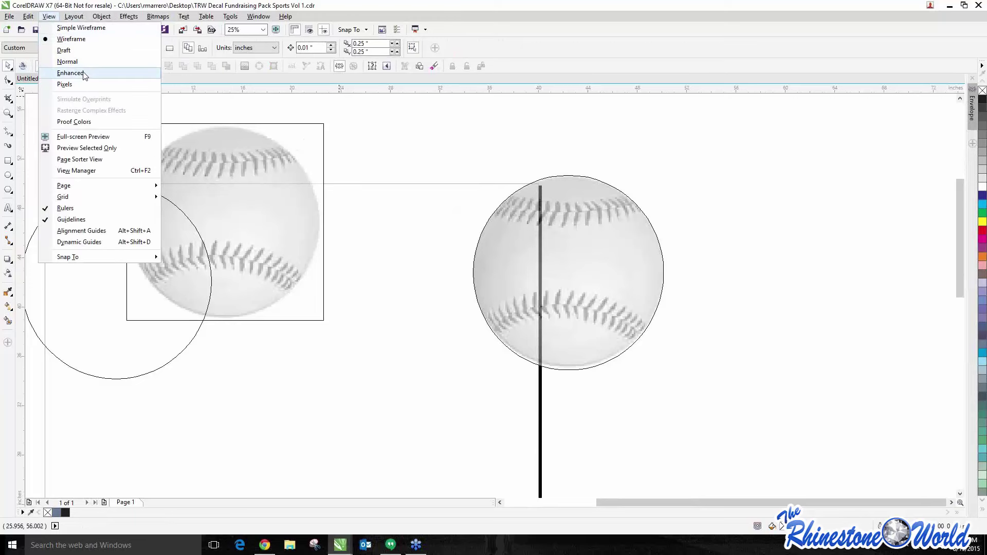
left_click(70, 73)
- Delete the ellipse and original baseball bitmap, and move the intersected baseball back to the left half of the page
left_click_drag(389, 118, 105, 419)
key("Delete")
left_click_drag(564, 166, 853, 446)
left_click_drag(734, 282, 381, 294)
scroll(329, 284, "up", 2)
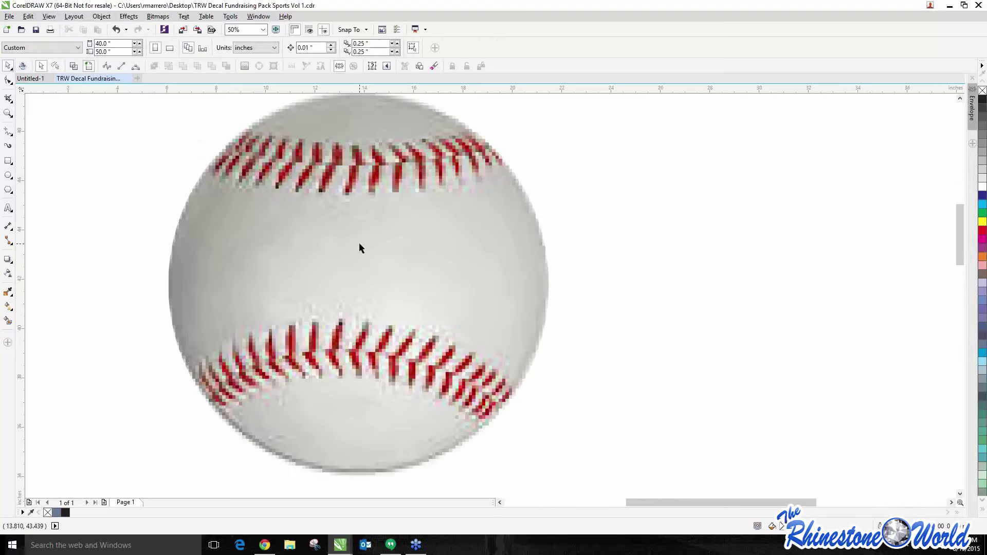
scroll(384, 245, "down", 2)
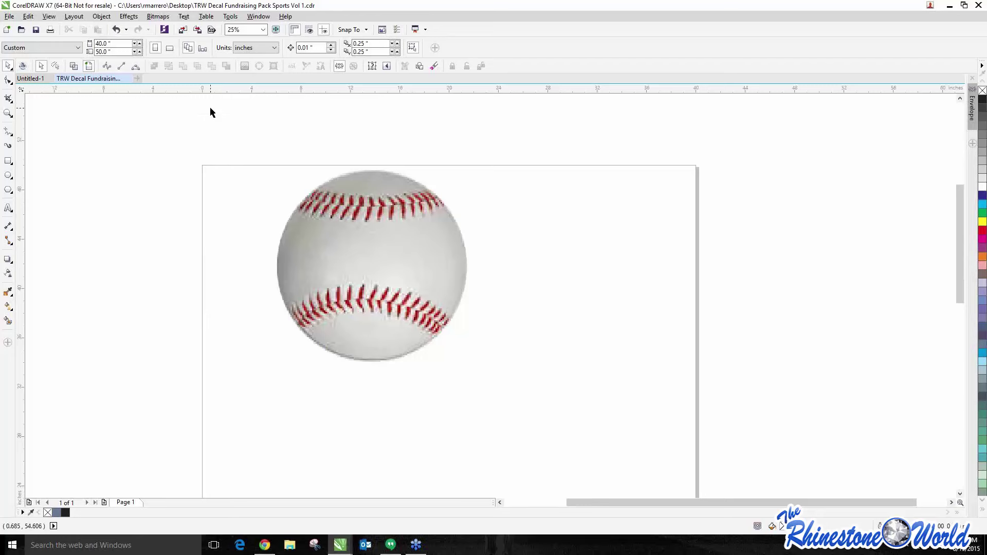
- Select the remaining baseball, check its circular outline in Wireframe view, and restore Enhanced view
left_click_drag(210, 127, 578, 445)
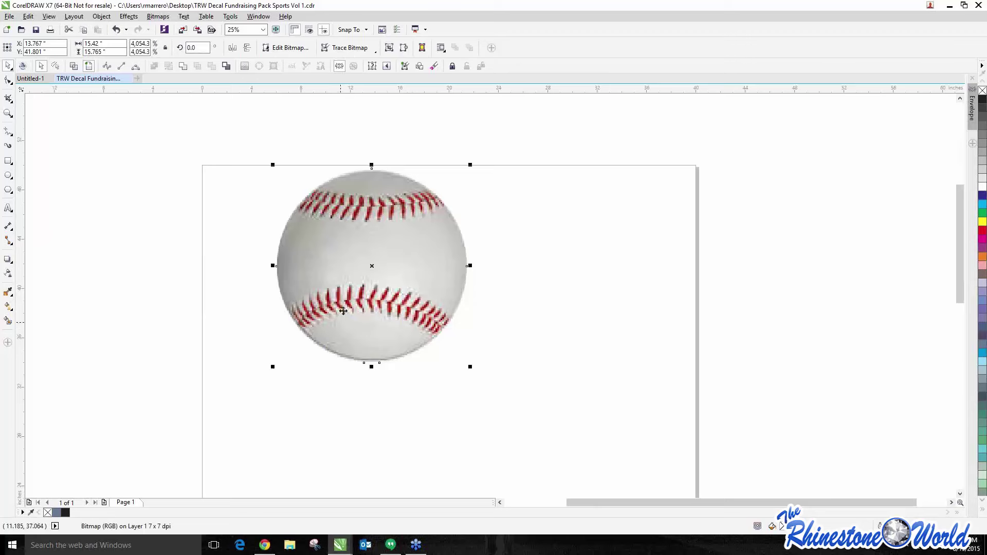
left_click(49, 16)
left_click(62, 39)
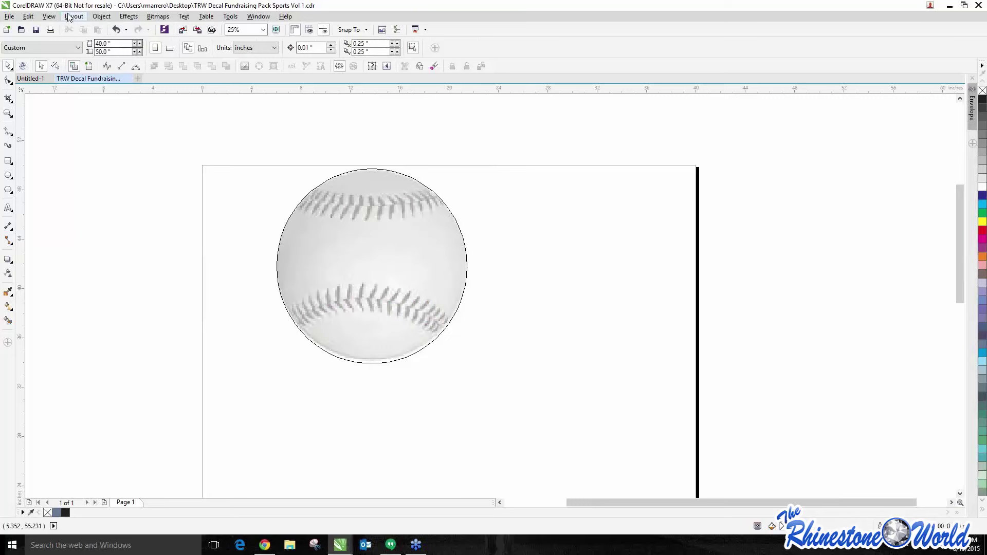
left_click(49, 15)
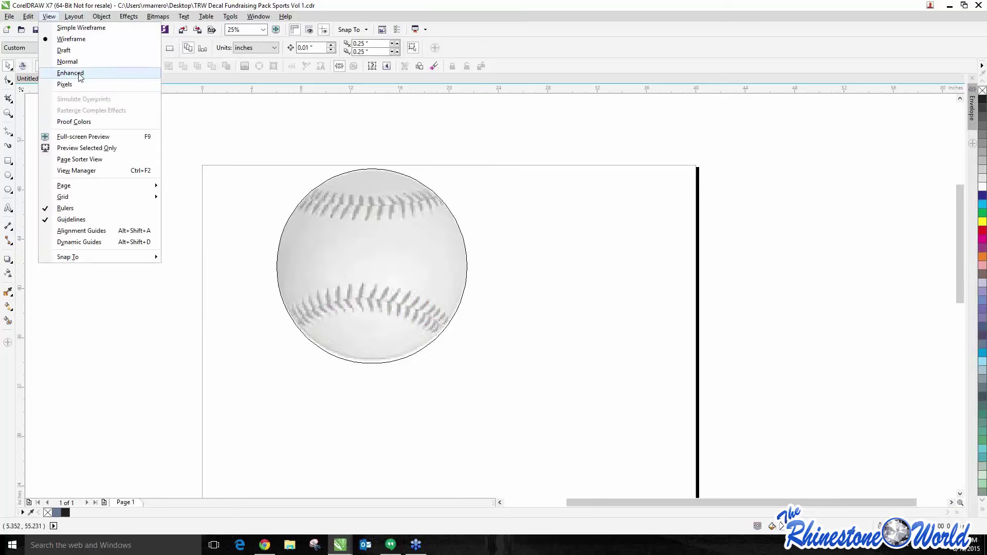
left_click(70, 73)
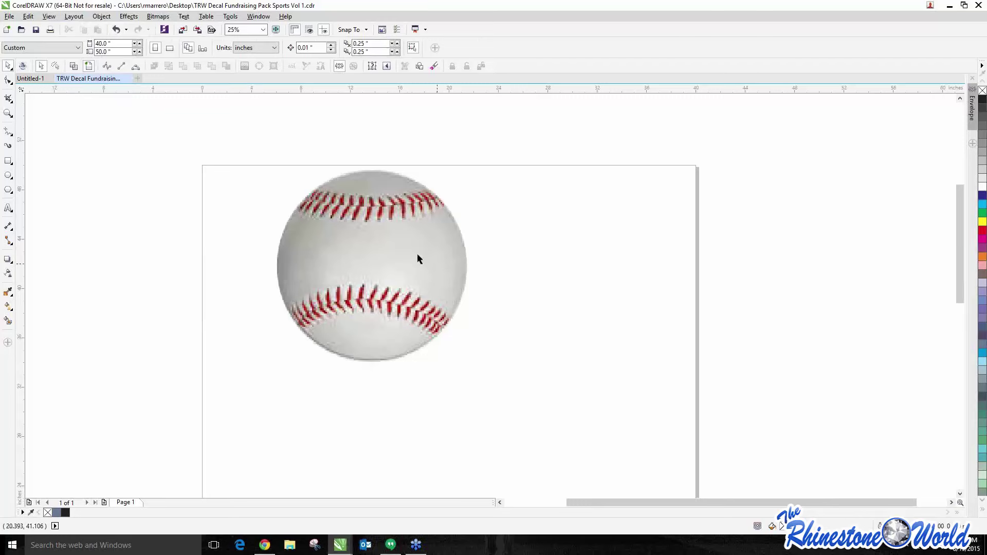
- Delete the round baseball bitmap from the page
left_click(346, 289)
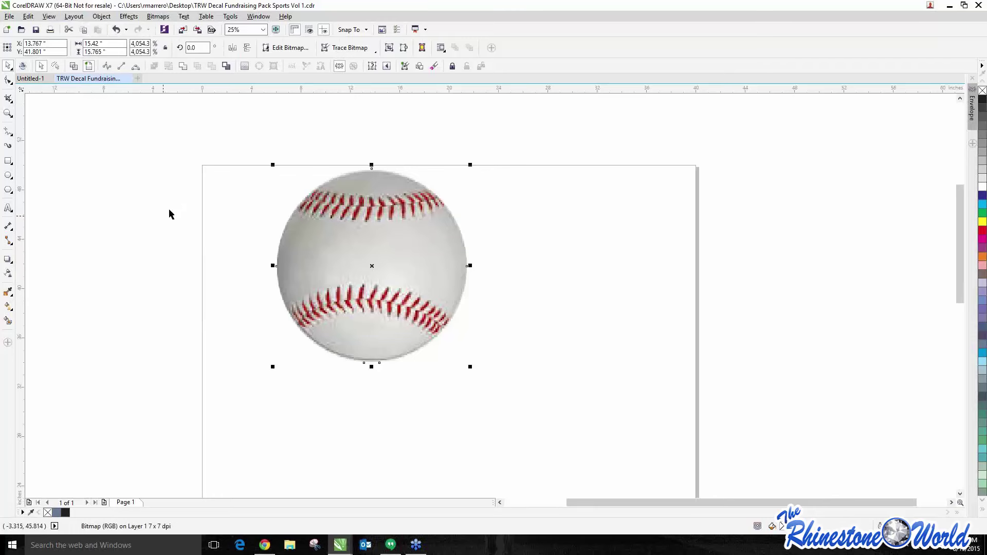
left_click(238, 154)
left_click_drag(189, 149, 547, 410)
key("Delete")
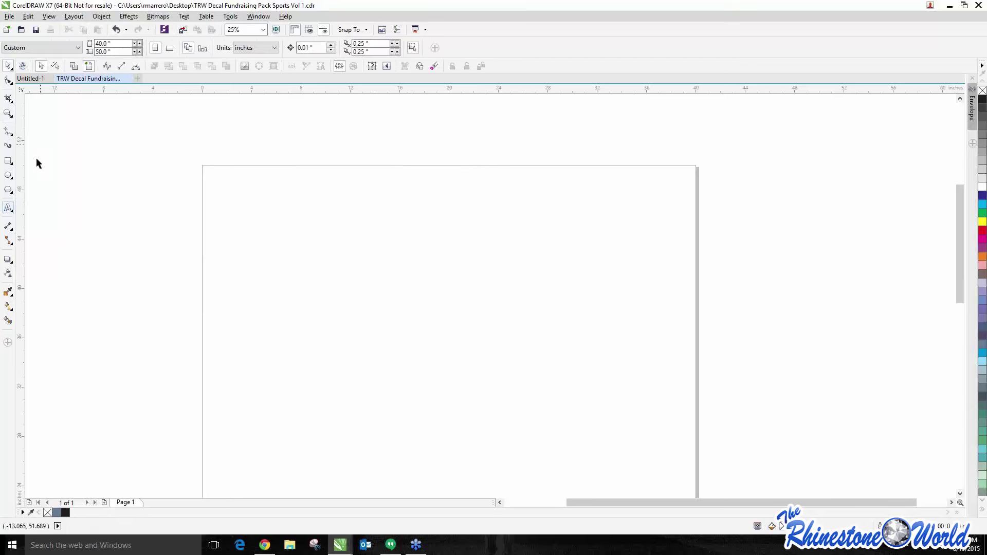
- Add the artistic text FOOTBALL in 24 pt Arial near the page's upper-left corner
left_click(10, 208)
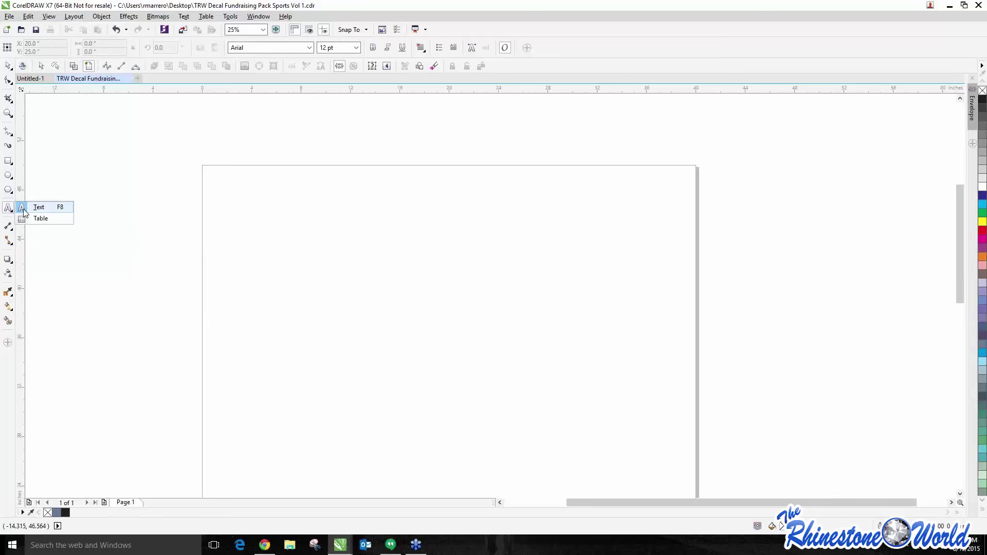
left_click(267, 207)
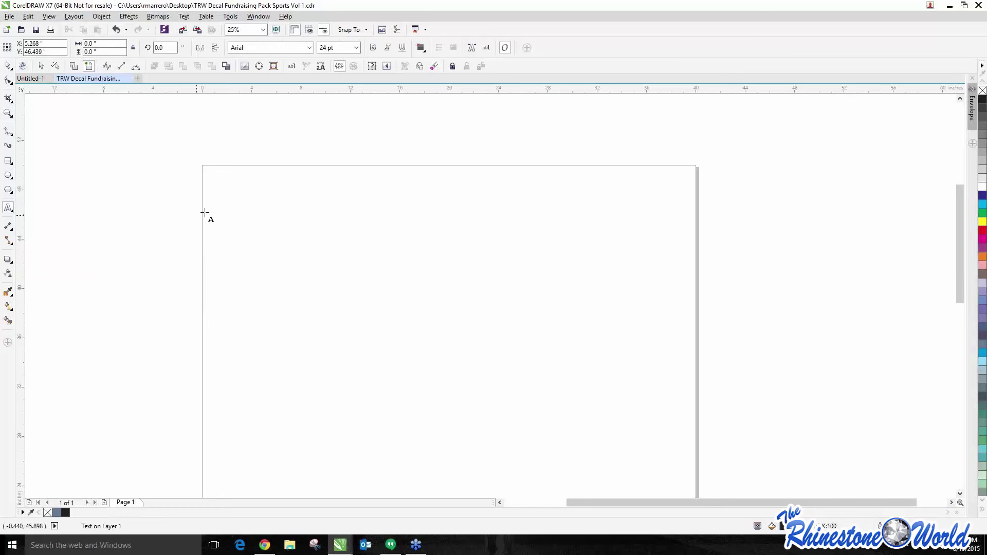
type("FOOTBALL")
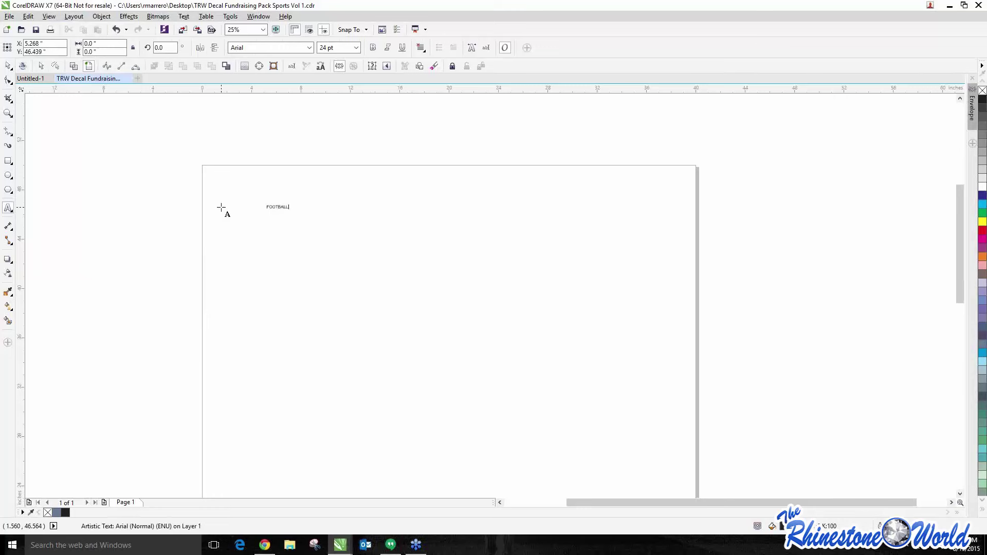
- Enlarge the FOOTBALL text to about 30.6 inches wide and position it across the upper half of the page
key("Escape")
left_click_drag(295, 214, 649, 366)
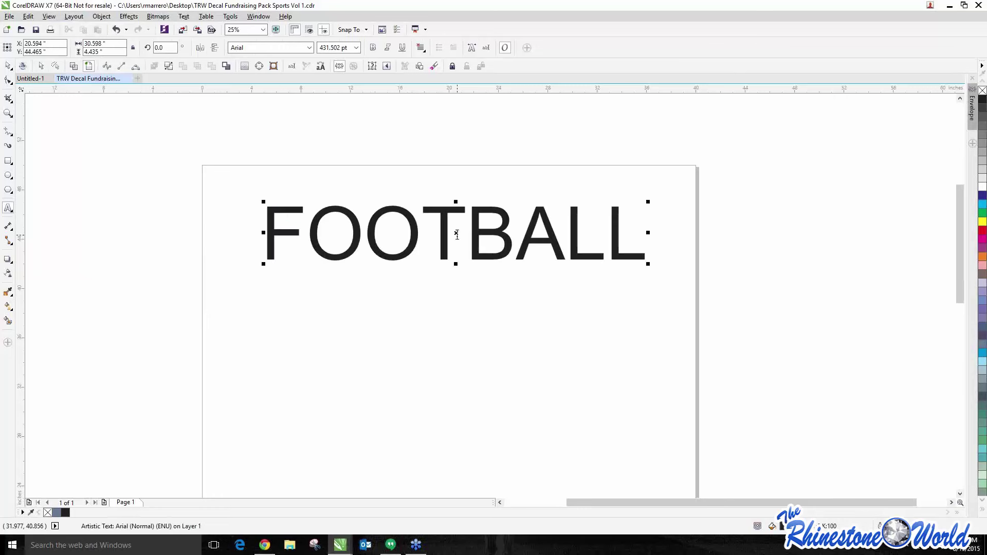
left_click_drag(440, 224, 391, 256)
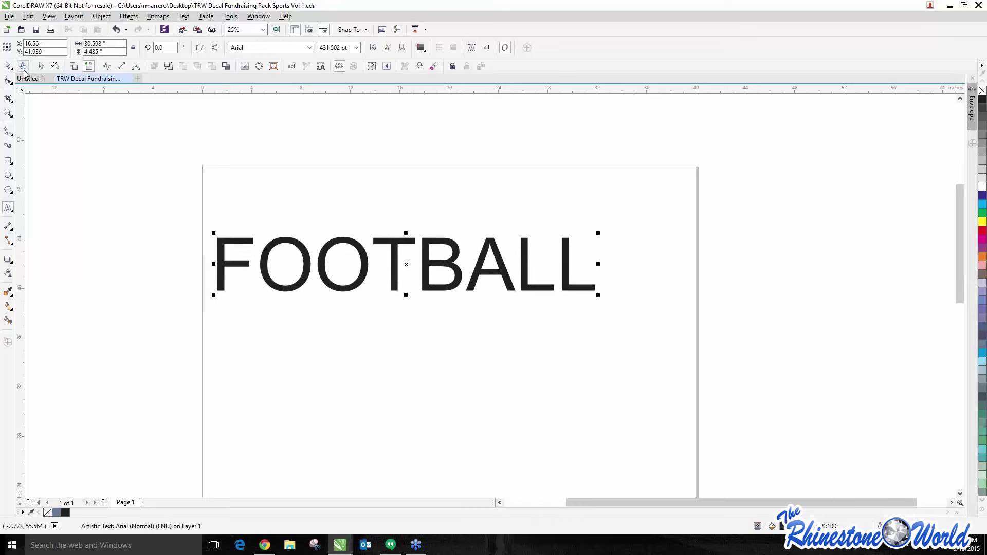
- Create one outside island around the FOOTBALL text in Stone Wizard, using a contour spacing of 0.03
left_click(22, 66)
left_click_drag(705, 28, 798, 46)
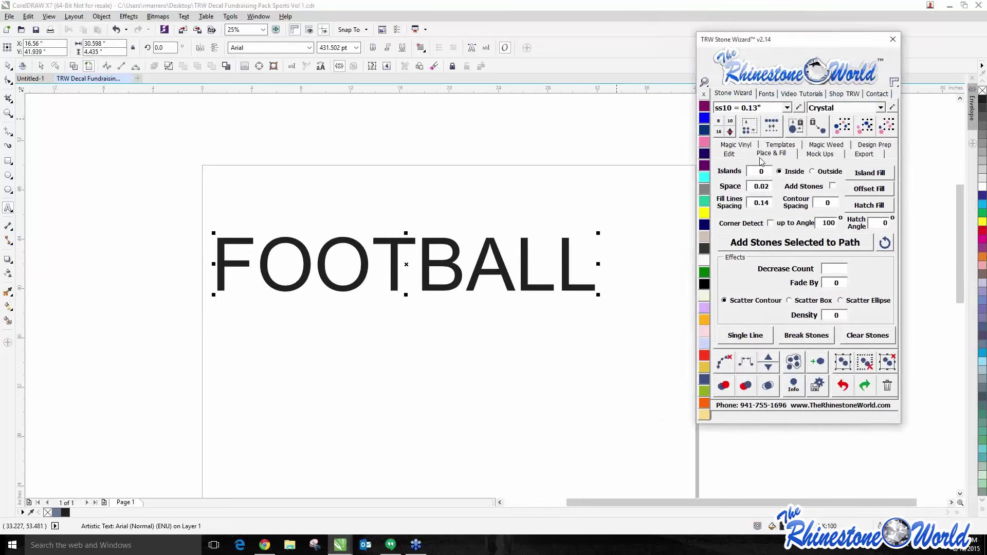
double_click(765, 171)
type("1")
left_click(812, 171)
left_click(869, 173)
left_click(595, 245)
scroll(440, 239, "up", 3)
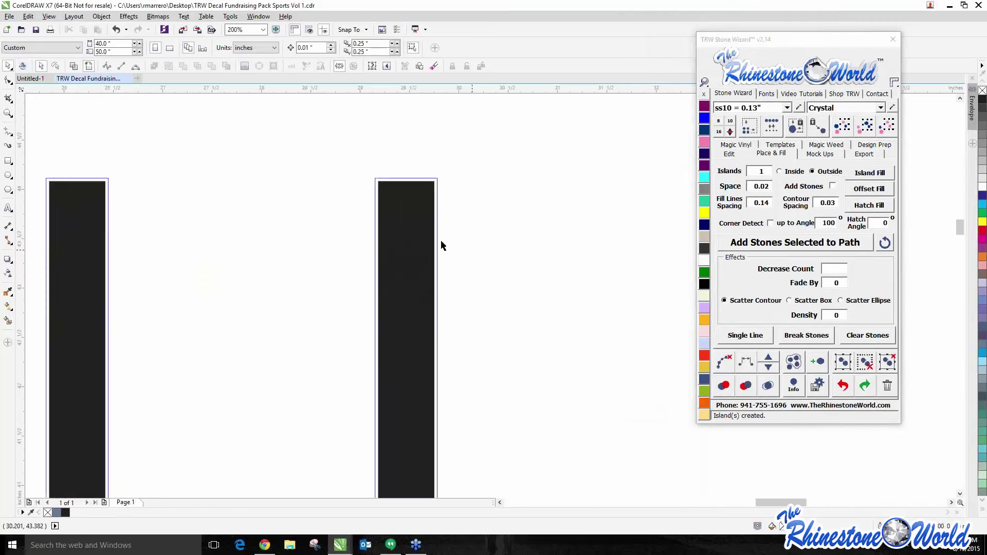
scroll(433, 217, "down", 2)
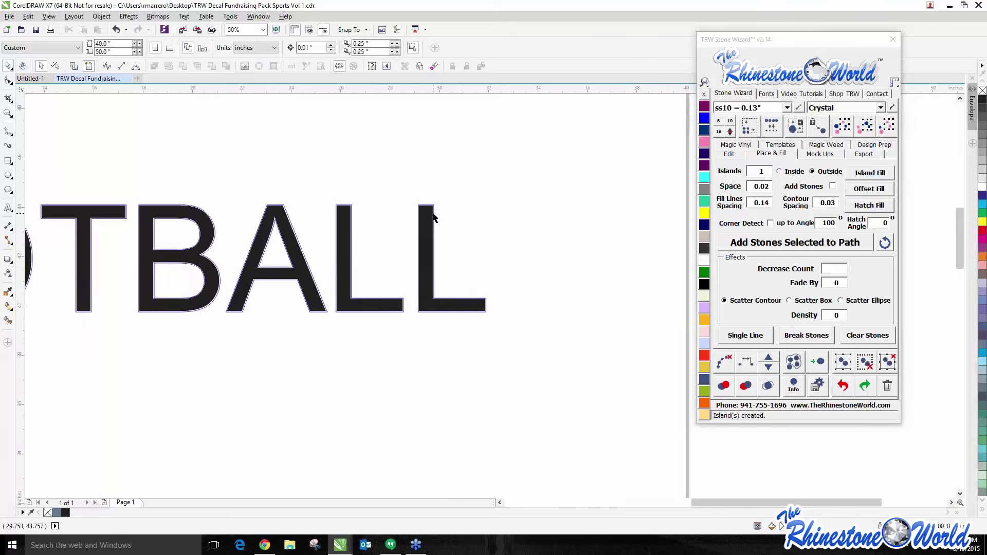
- Create a second outside island around the first contour with a contour spacing of 0.09
left_click(433, 211)
left_click(834, 203)
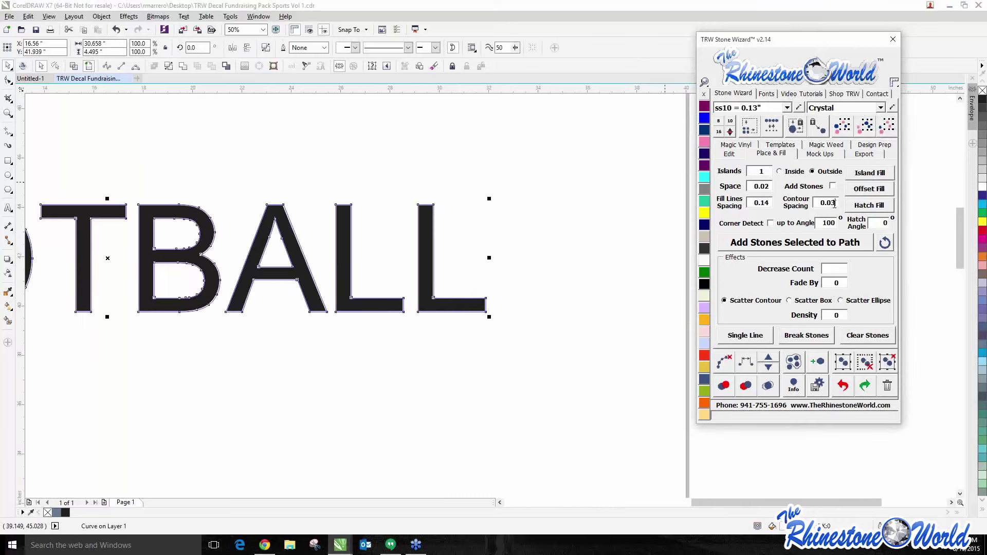
type("9")
left_click(877, 173)
- Select the FOOTBALL text with both contours and scale them down together to about 9.98 inches wide
scroll(480, 201, "down", 1)
left_click_drag(154, 180, 614, 339)
left_click_drag(161, 210, 420, 243)
- Fill the inner contour around the FOOTBALL letters with Citrine yellow
scroll(544, 245, "up", 5)
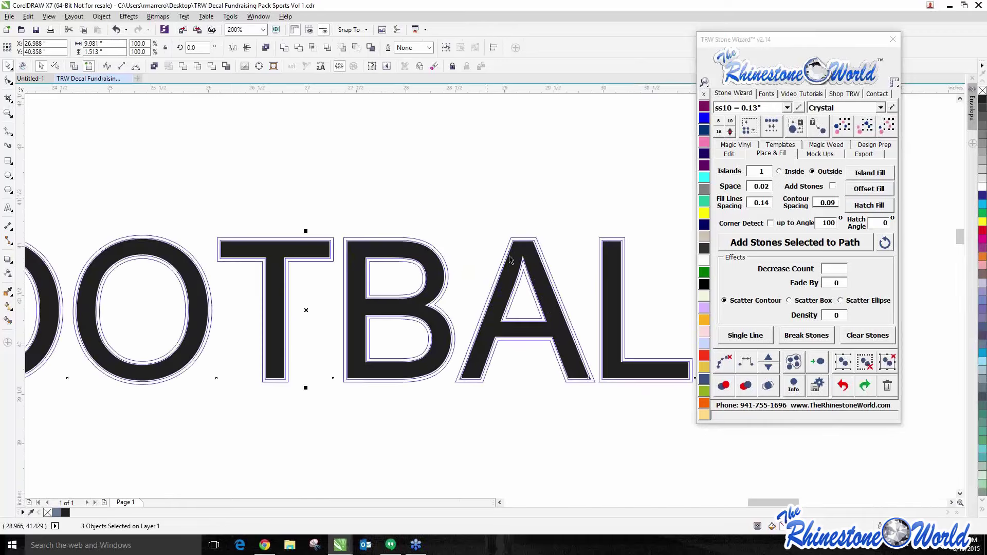
left_click(544, 245)
scroll(503, 245, "up", 4)
left_click(503, 249)
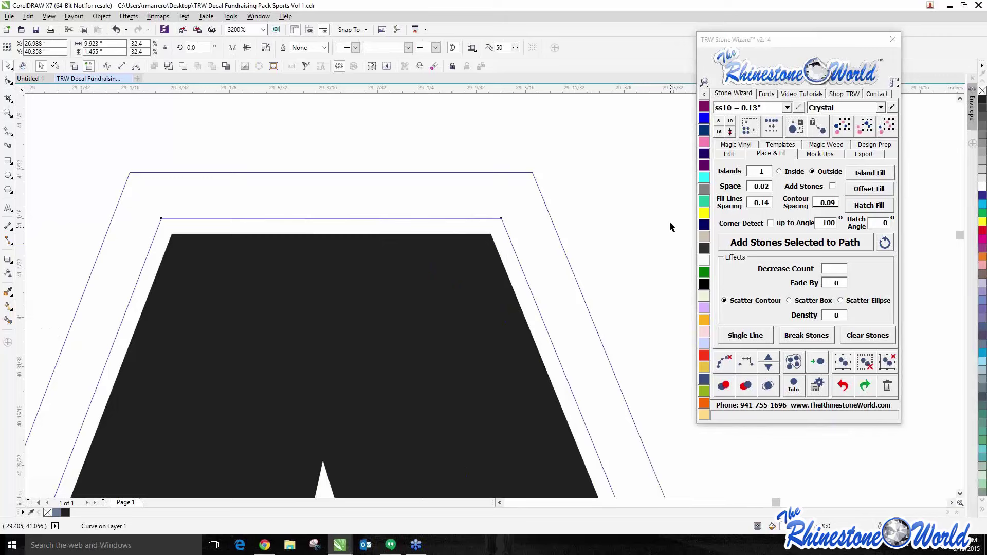
left_click(704, 213)
- Fill the outer contour with blue and close Stone Wizard
left_click(547, 220)
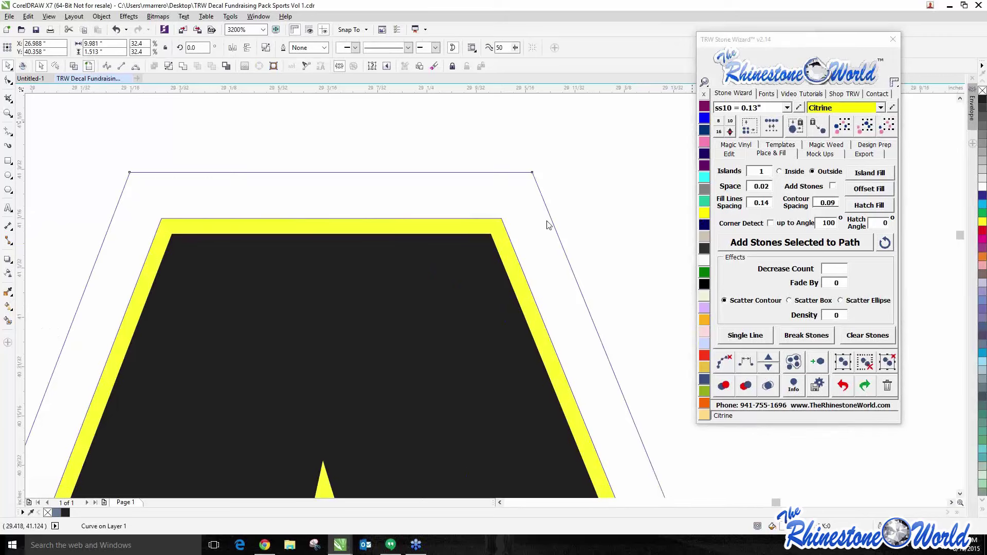
left_click(704, 118)
left_click(894, 39)
key("Escape")
- Shift the black text and the yellow contour to expose the layers beneath, and undo both moves
scroll(351, 255, "down", 1)
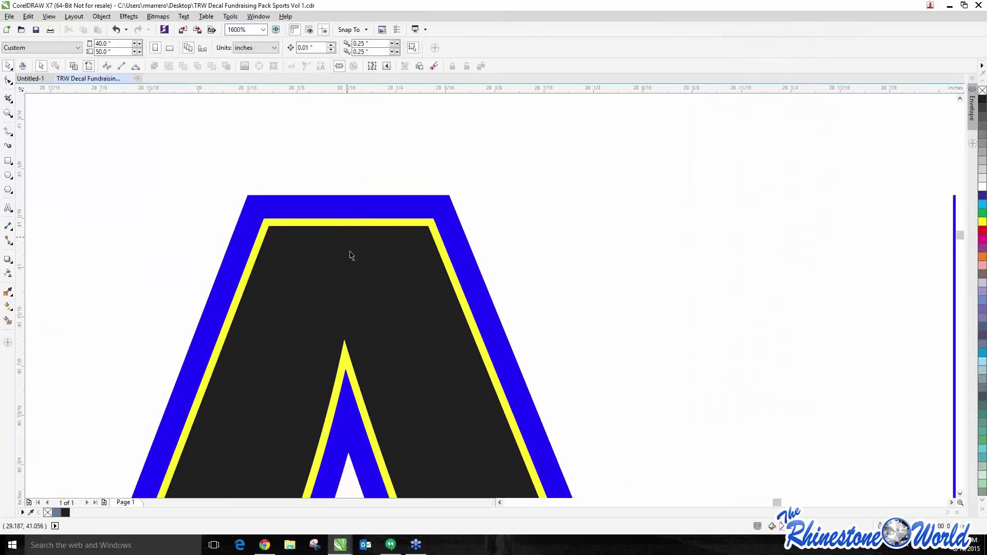
left_click_drag(351, 256, 288, 318)
left_click(443, 300)
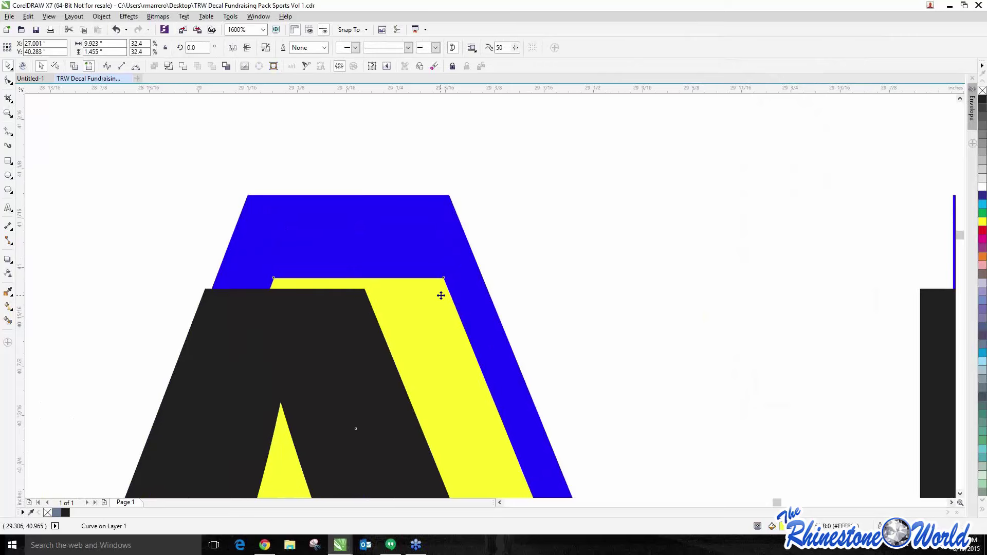
key("ctrl+z")
key("ctrl+z")
- Inspect the layered corner of the letter A, move the yellow contour behind the black text, and undo the move
left_click(578, 257)
scroll(427, 234, "up", 2)
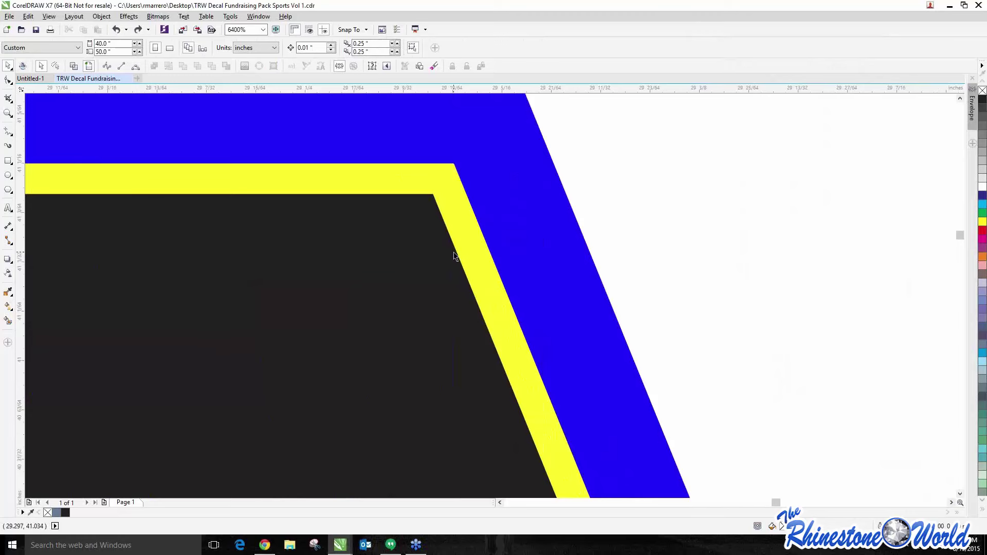
scroll(456, 174, "down", 2)
scroll(437, 199, "up", 1)
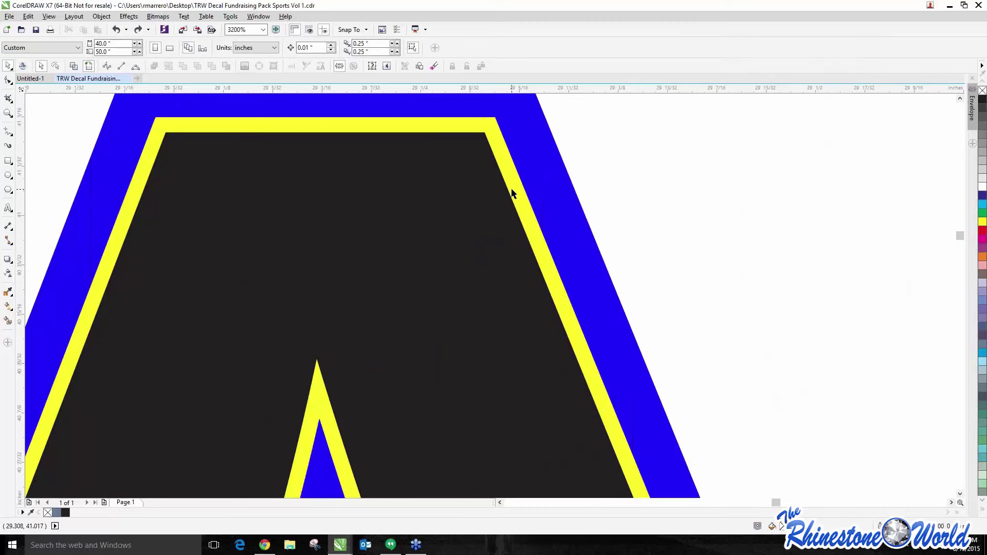
left_click_drag(512, 193, 338, 253)
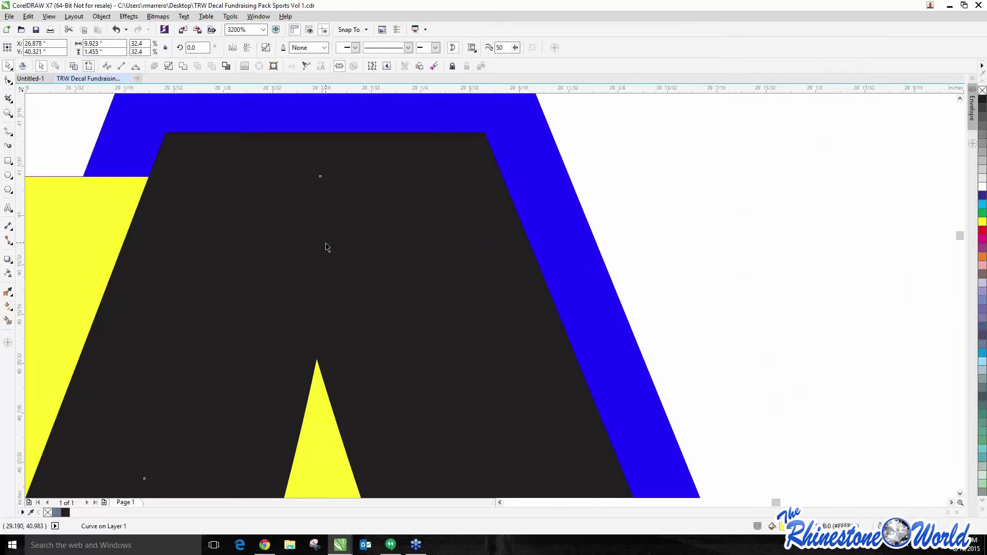
key("ctrl+z")
- Select the blue contour and the black text in turn to examine how the layers stack on the letter A
left_click(568, 174)
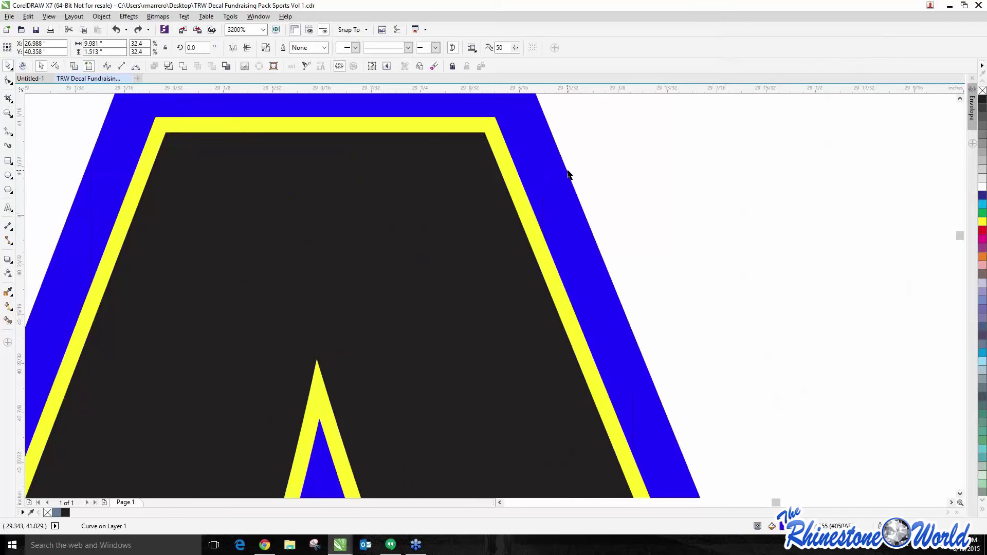
left_click(418, 236)
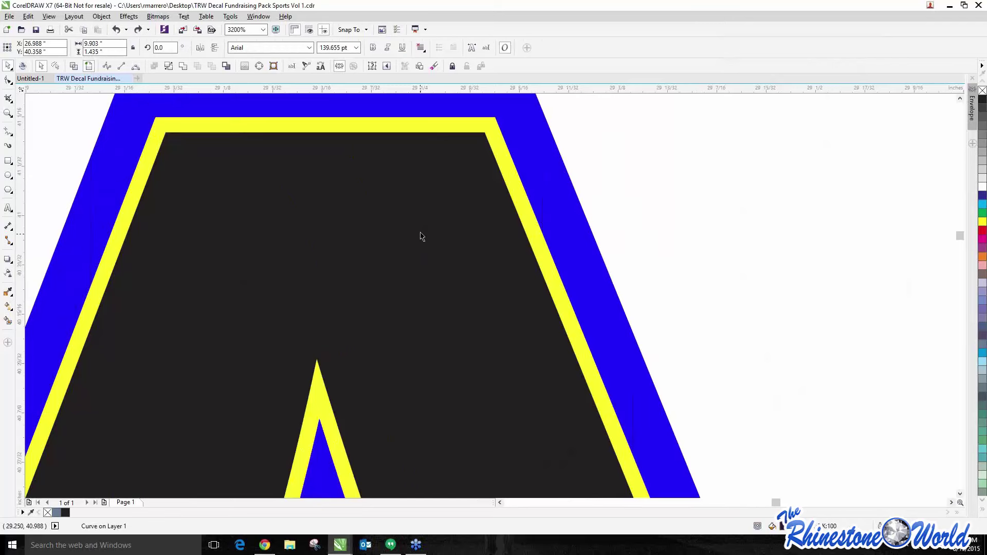
key("Up")
key("Down")
key("Down")
key("Escape")
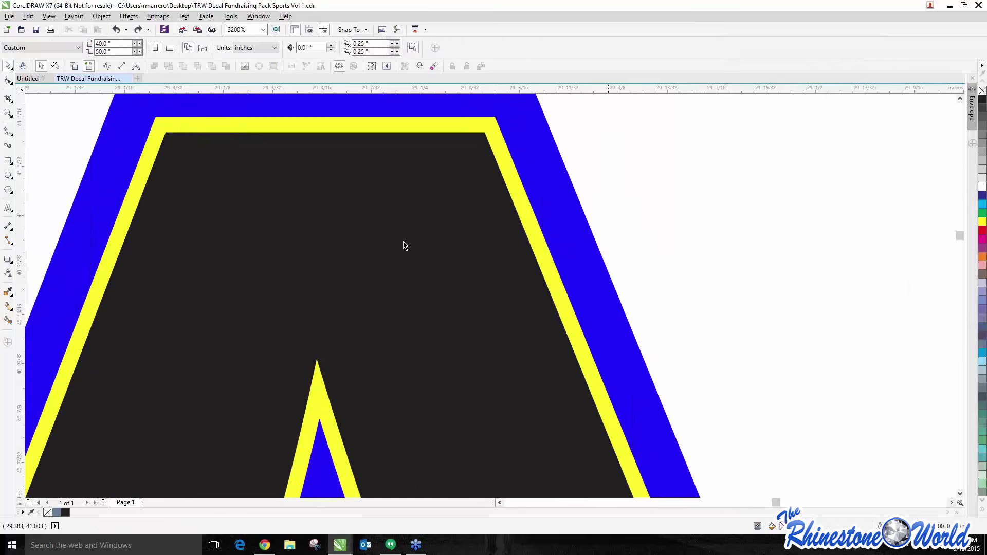
scroll(396, 219, "down", 1)
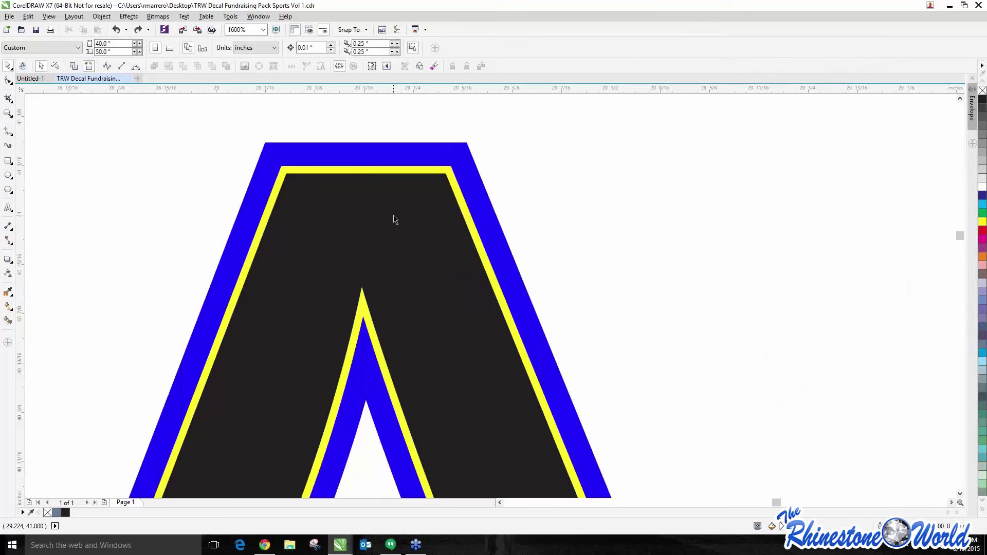
scroll(508, 186, "up", 2)
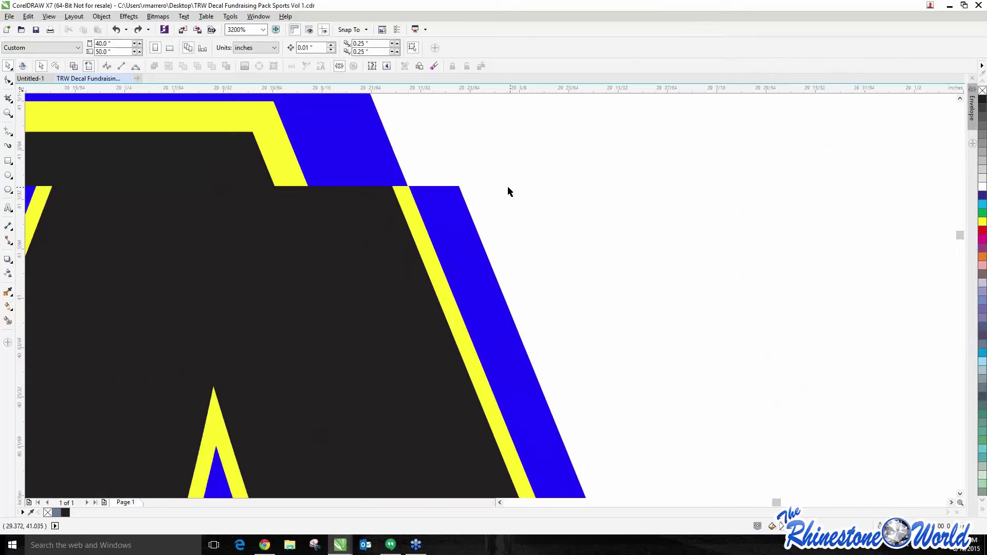
- Try moving the yellow contour away from the black text, and undo the move
left_click(309, 245)
left_click_drag(317, 231, 324, 243)
key("ctrl+z")
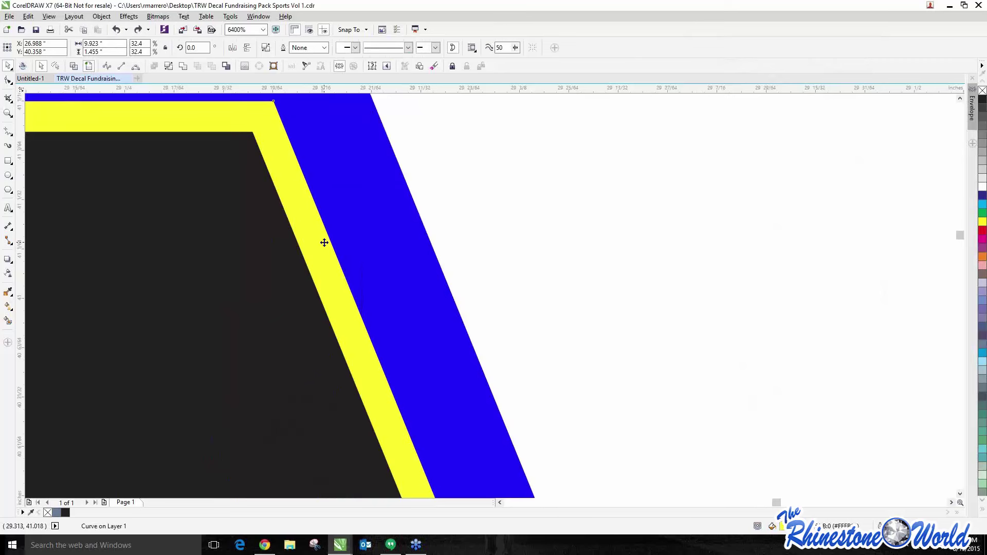
- Select the blue contour together with the yellow one, shift both off the black text, and undo the move
left_click(361, 199, "shift")
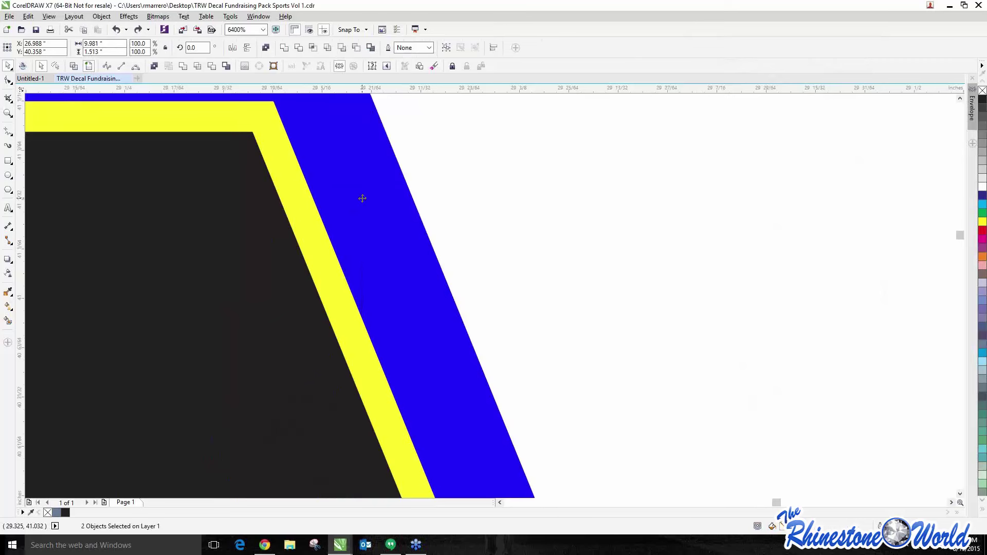
scroll(363, 212, "down", 2)
scroll(391, 170, "down", 2)
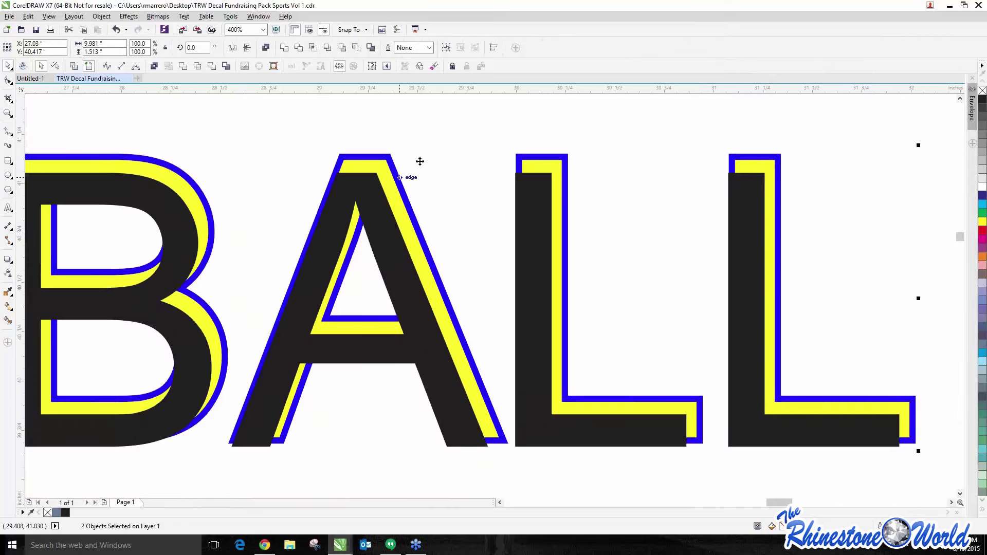
key("ctrl+z")
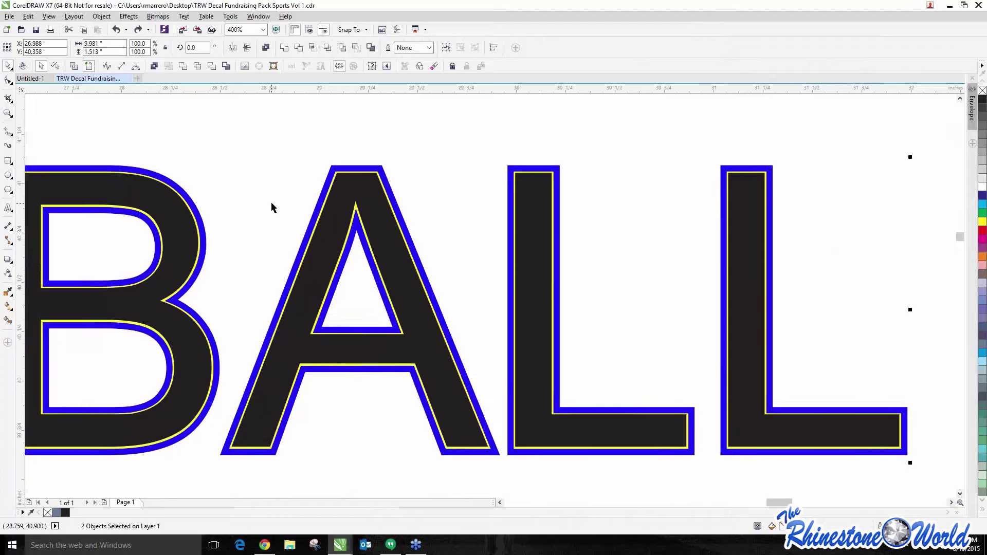
- Trim the blue contour with the yellow contour
scroll(392, 183, "up", 3)
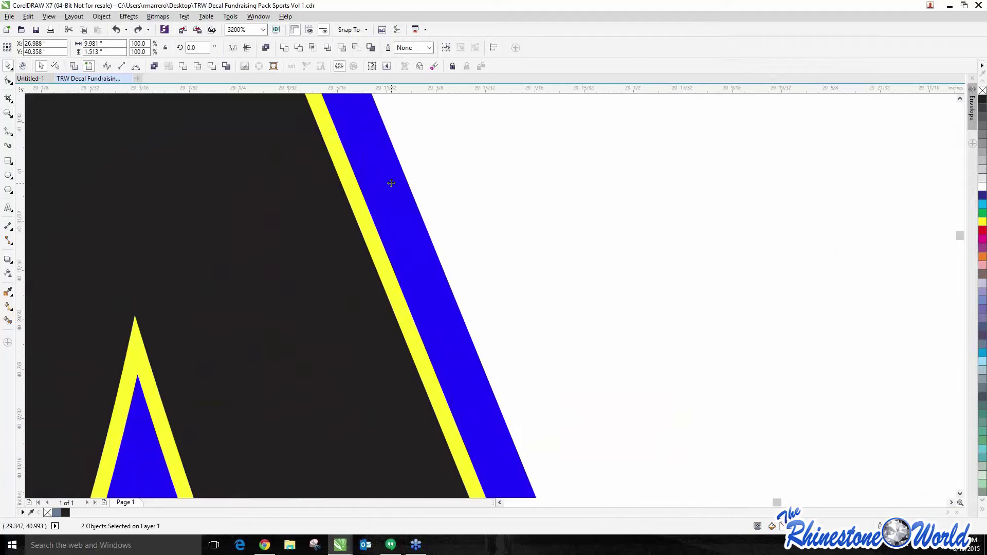
left_click(101, 17)
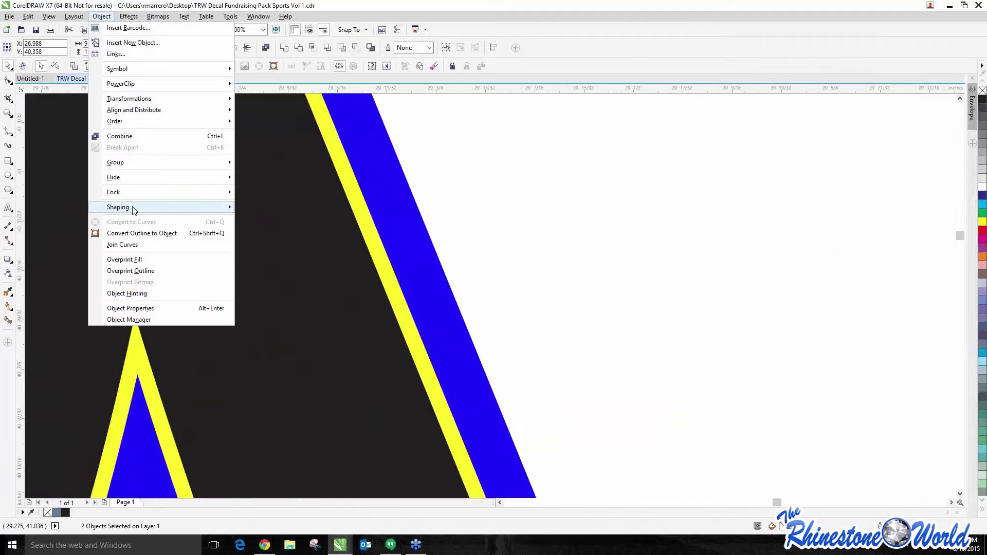
mouse_move(133, 209)
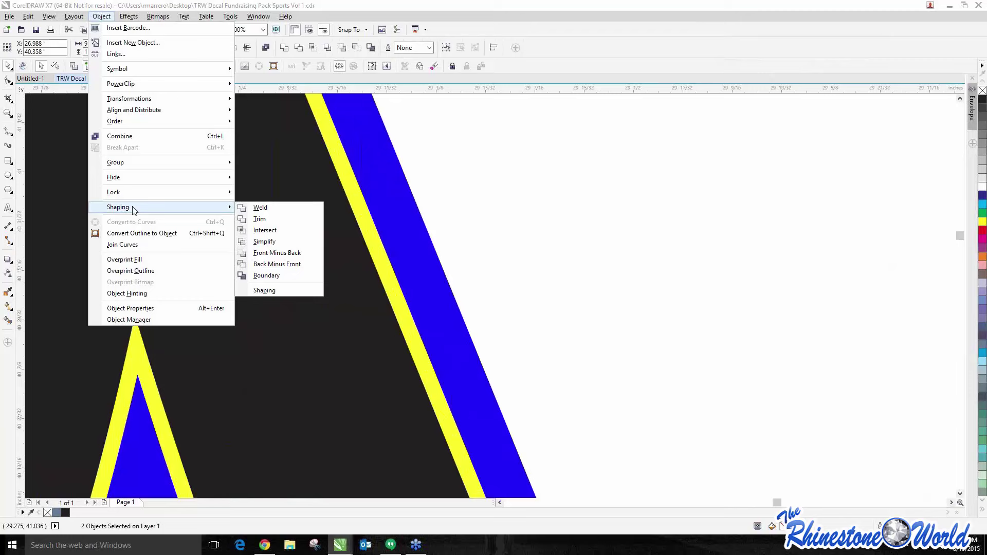
left_click(256, 220)
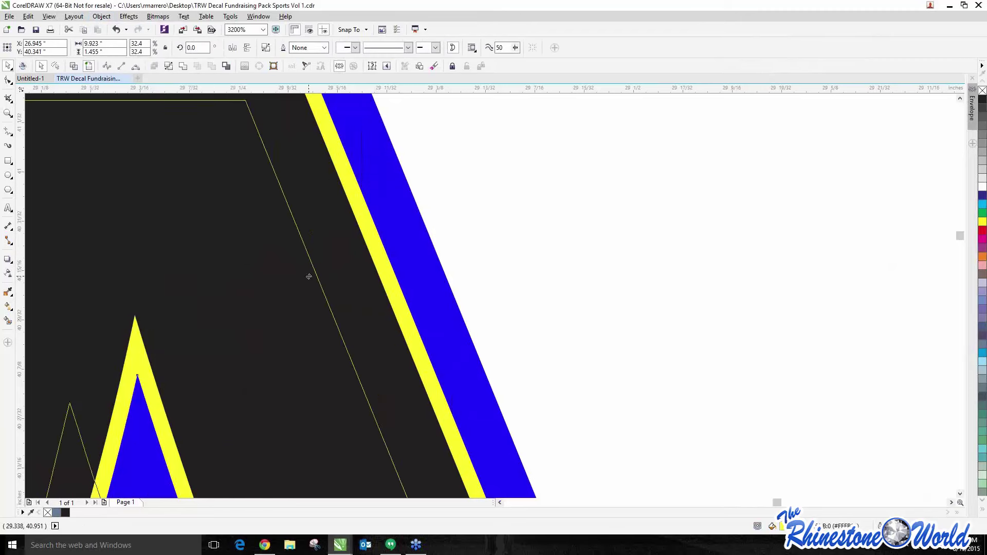
- Move the yellow contour out of the trimmed blue outline to below the black text, and deselect it
scroll(310, 280, "down", 2)
scroll(218, 271, "down", 2)
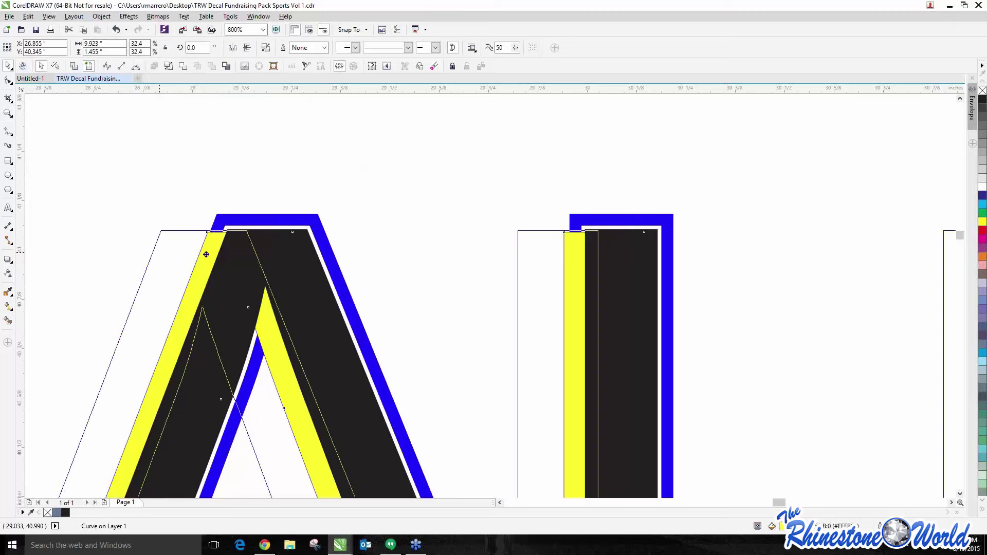
left_click_drag(663, 127, 560, 438)
key("Escape")
- Shift the trimmed blue outline off the black text, and undo the recent moves of the blue and yellow shapes
scroll(418, 355, "up", 3)
left_click(629, 318)
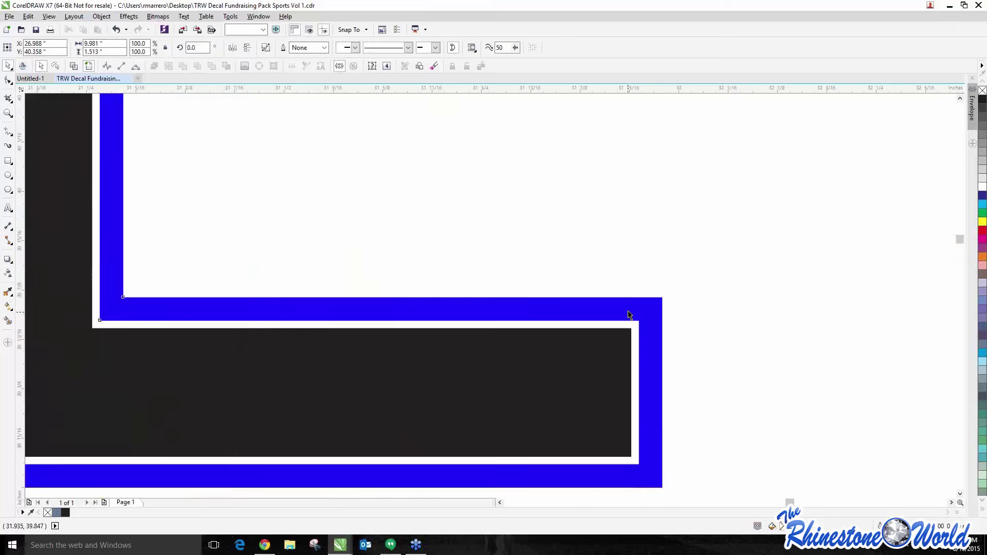
scroll(632, 314, "down", 2)
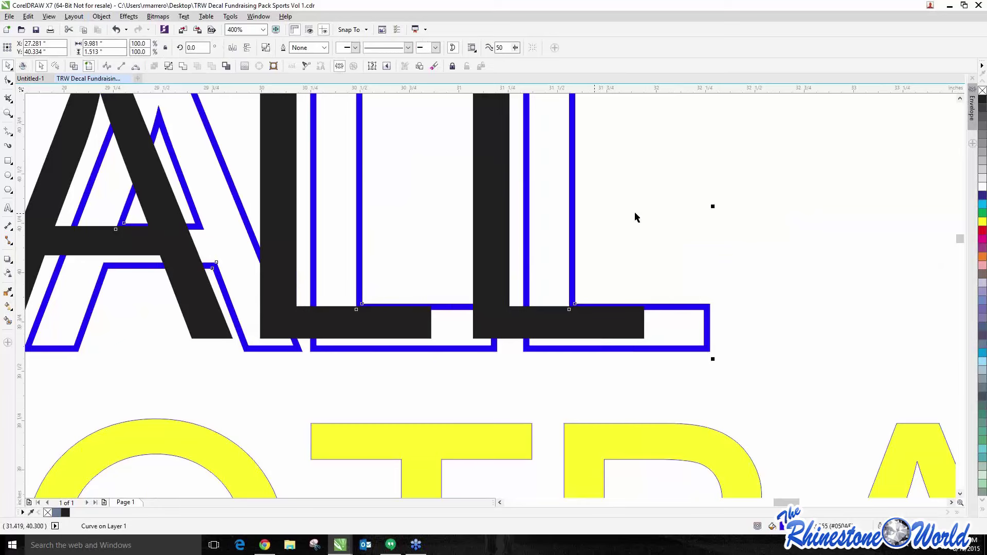
key("ctrl+z")
key("ctrl+z")
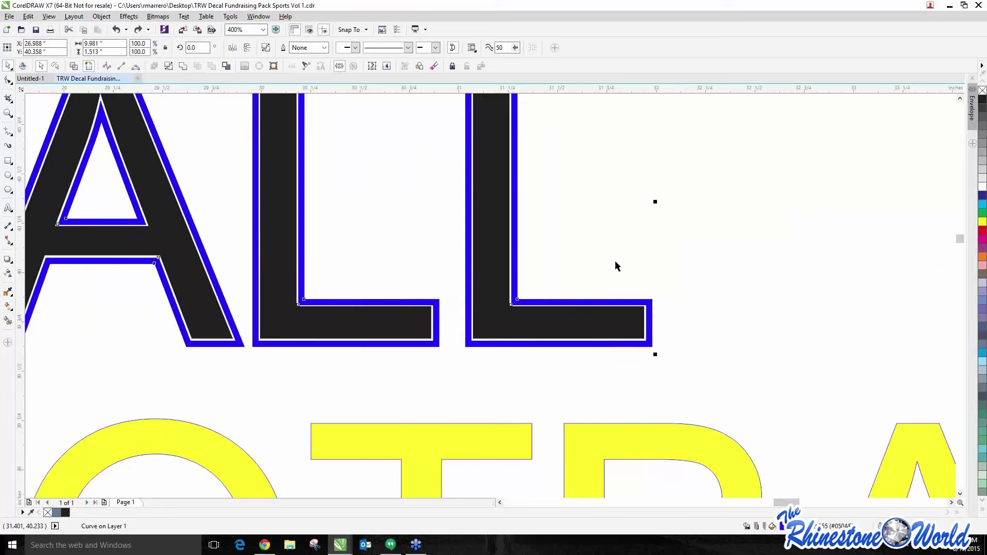
scroll(649, 317, "up", 2)
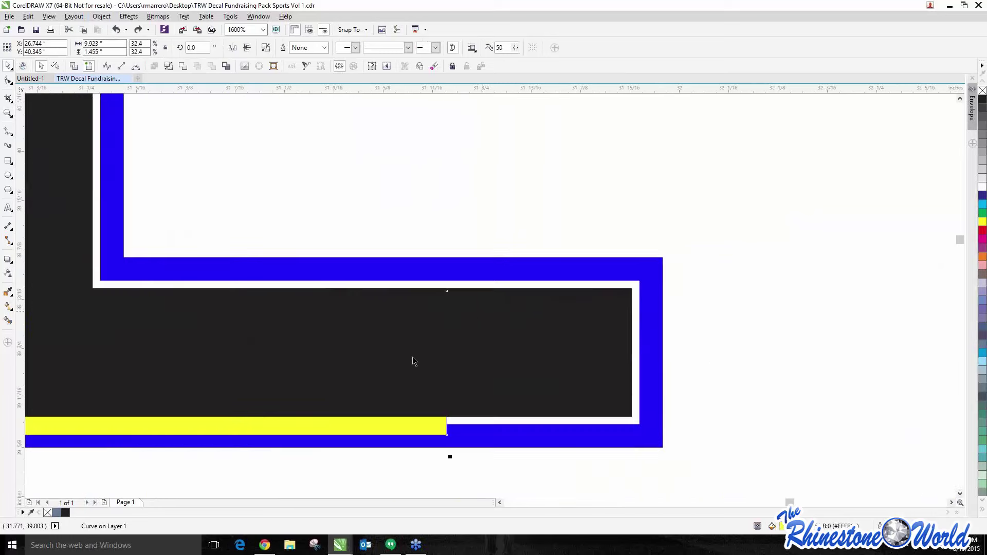
- Move the yellow lettering upward off the blue outline and inspect the gap around the final letter L
left_click_drag(417, 432, 614, 185)
scroll(591, 317, "up", 2)
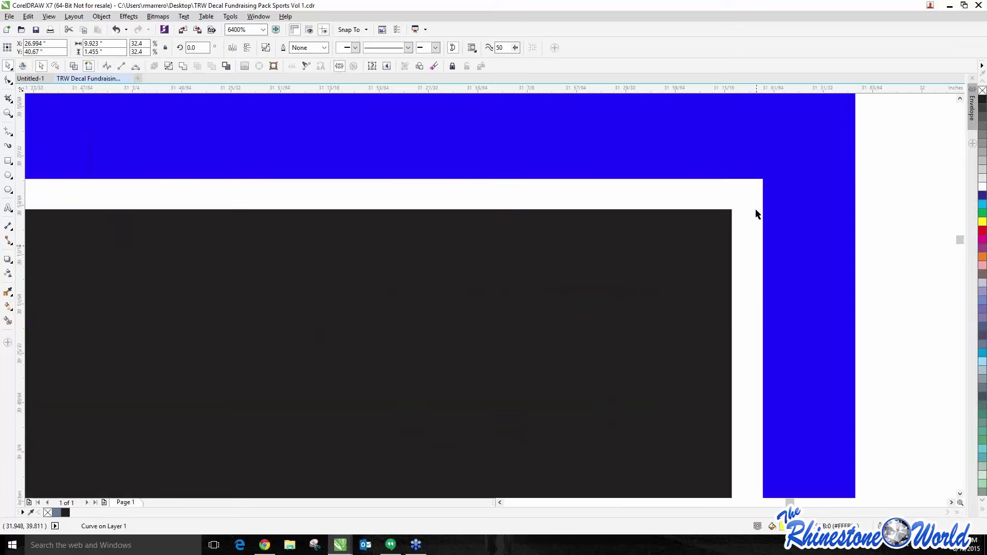
scroll(747, 264, "down", 2)
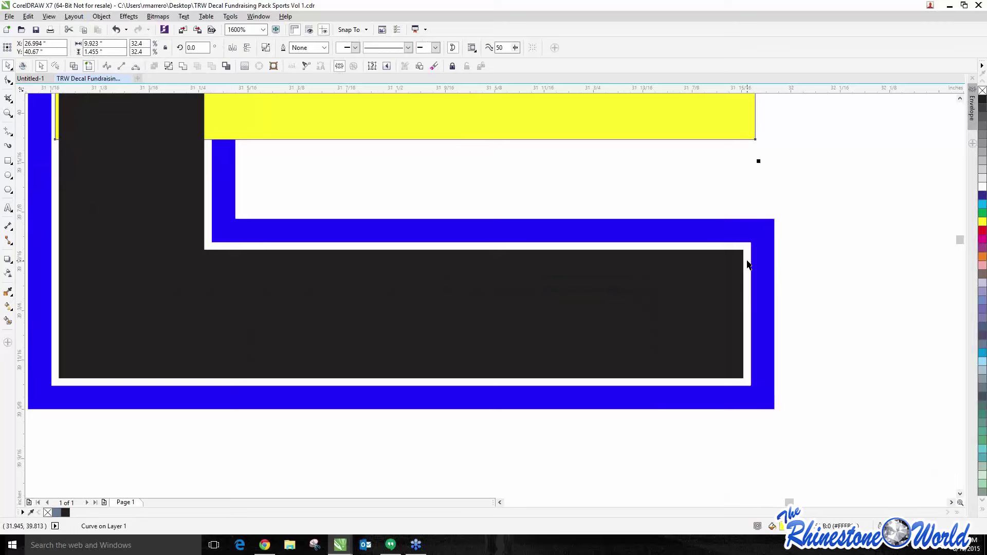
scroll(714, 264, "down", 2)
scroll(223, 218, "down", 1)
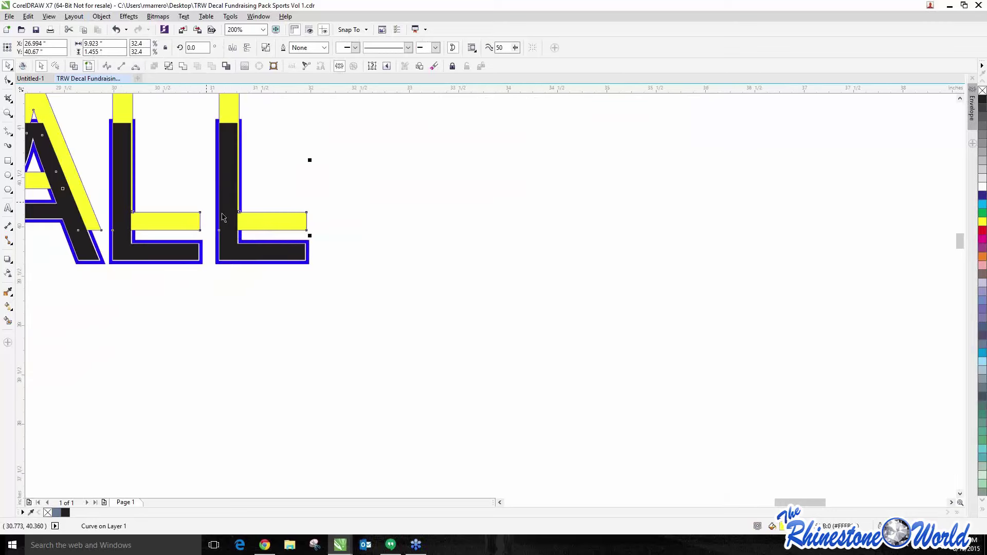
- Move the yellow lettering down so it sits slightly below the black text and overlaps the blue outline, and deselect it
scroll(211, 206, "down", 3)
scroll(50, 155, "up", 1)
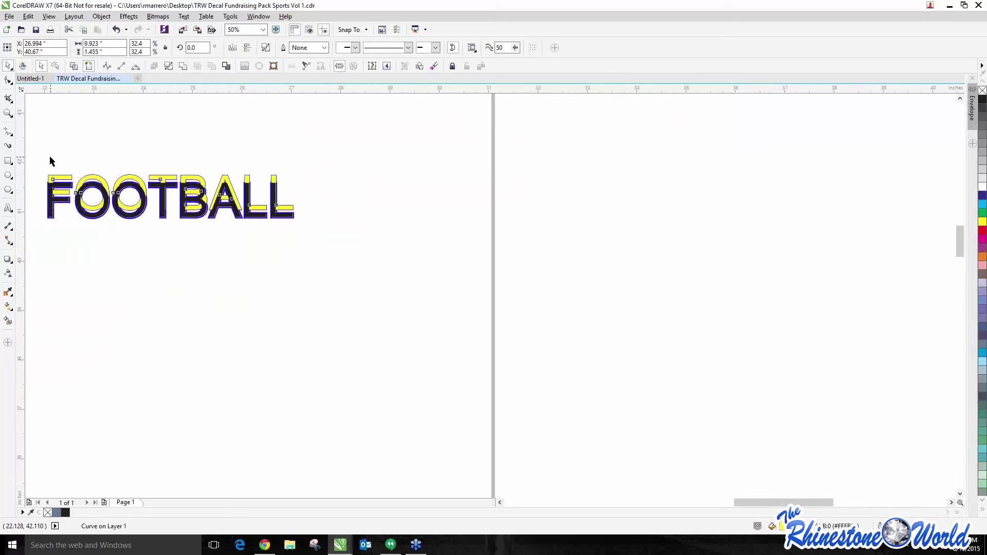
scroll(49, 155, "up", 1)
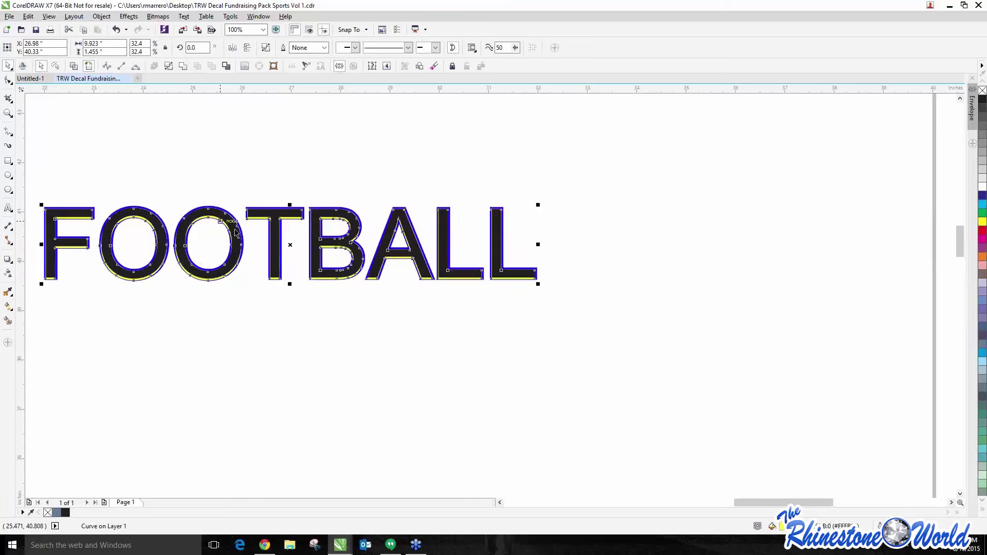
scroll(275, 238, "up", 1)
left_click(605, 362)
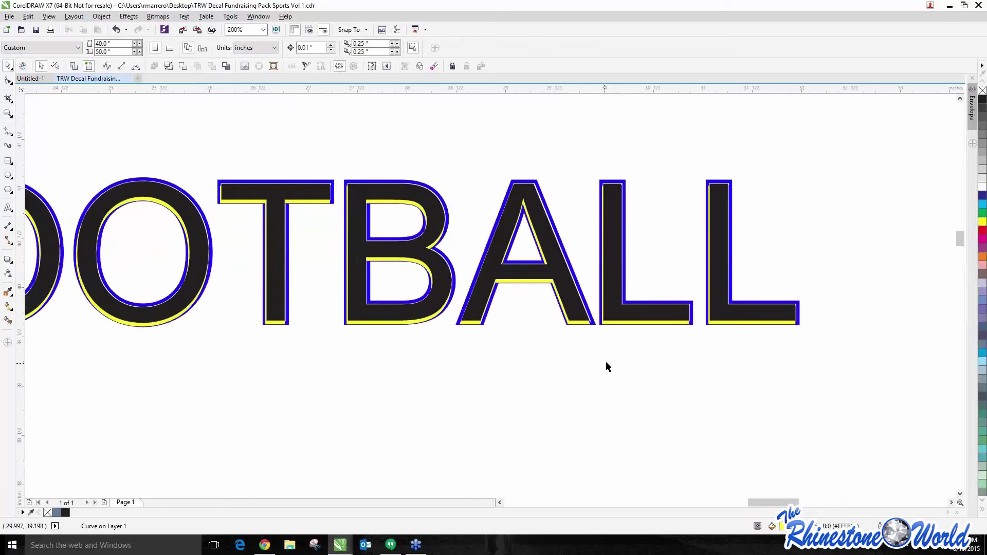
- Examine the yellow overlap and the gaps around the black FOOTBALL letters against the blue outline
scroll(375, 317, "up", 1)
scroll(296, 325, "down", 1)
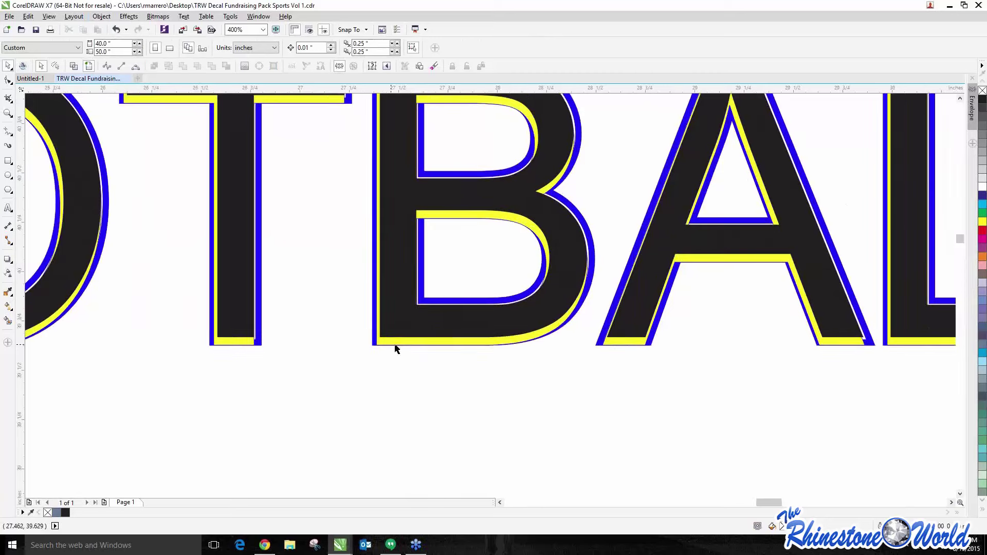
scroll(437, 298, "up", 2)
scroll(359, 335, "down", 3)
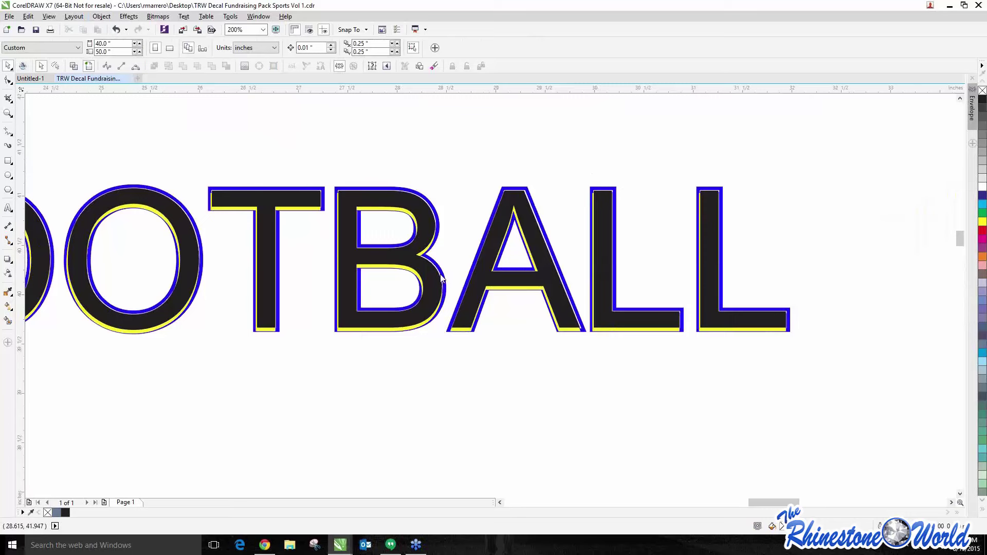
scroll(363, 172, "down", 2)
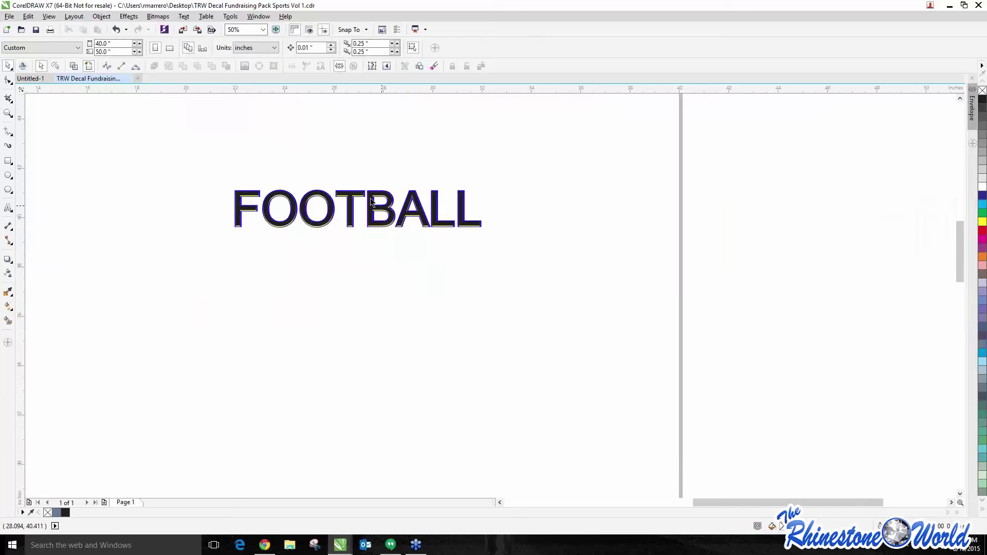
scroll(414, 171, "up", 2)
scroll(414, 169, "down", 1)
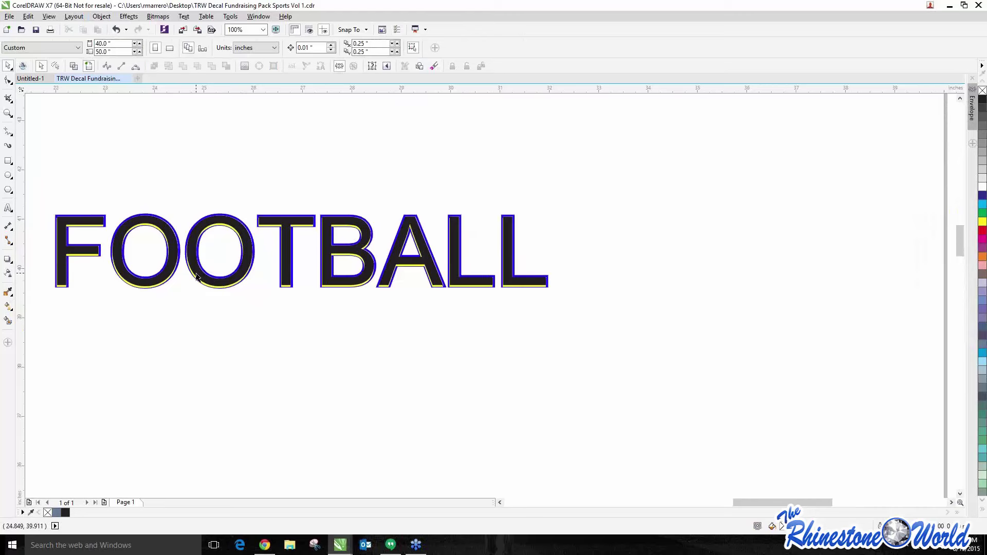
scroll(466, 236, "up", 1)
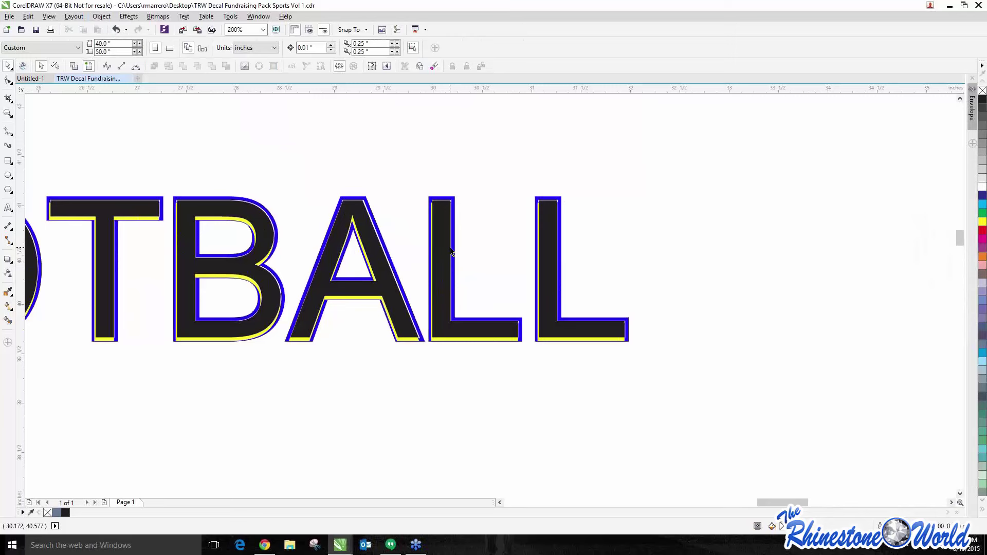
- Change the fill of the trimmed blue outline to black and deselect it
scroll(425, 249, "up", 2)
left_click(369, 257)
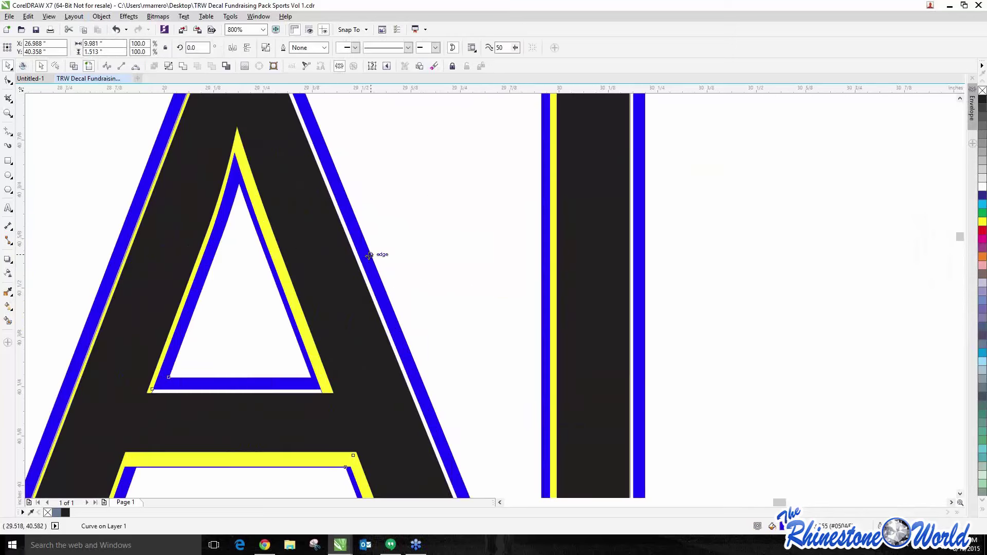
key("Delete")
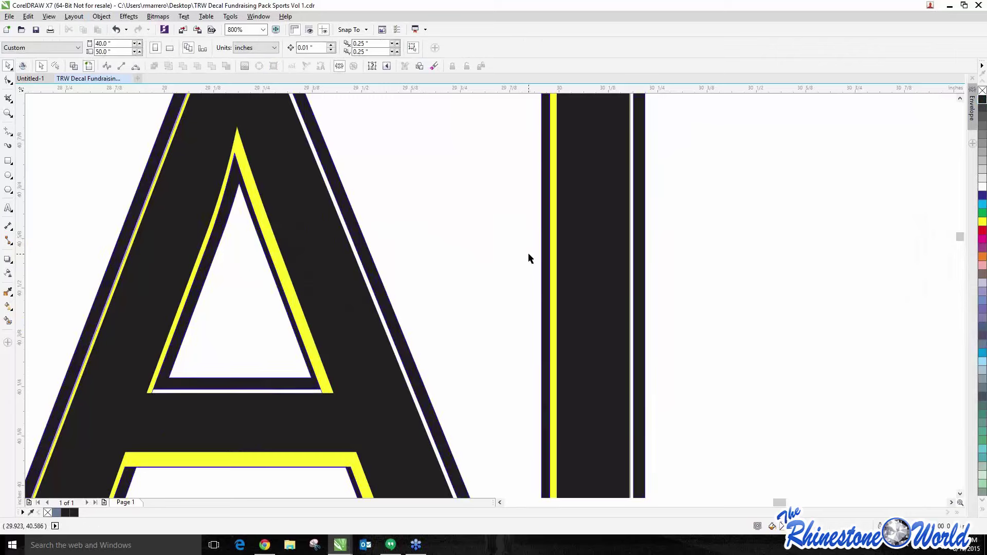
- Move the yellow lettering off the black text to the empty area above it
scroll(529, 257, "down", 1)
left_click_drag(417, 291, 541, 231)
scroll(412, 319, "down", 2)
- Shift the black FOOTBALL text down off its trimmed outline, and undo the move
left_click_drag(595, 331, 389, 439)
left_click(396, 398)
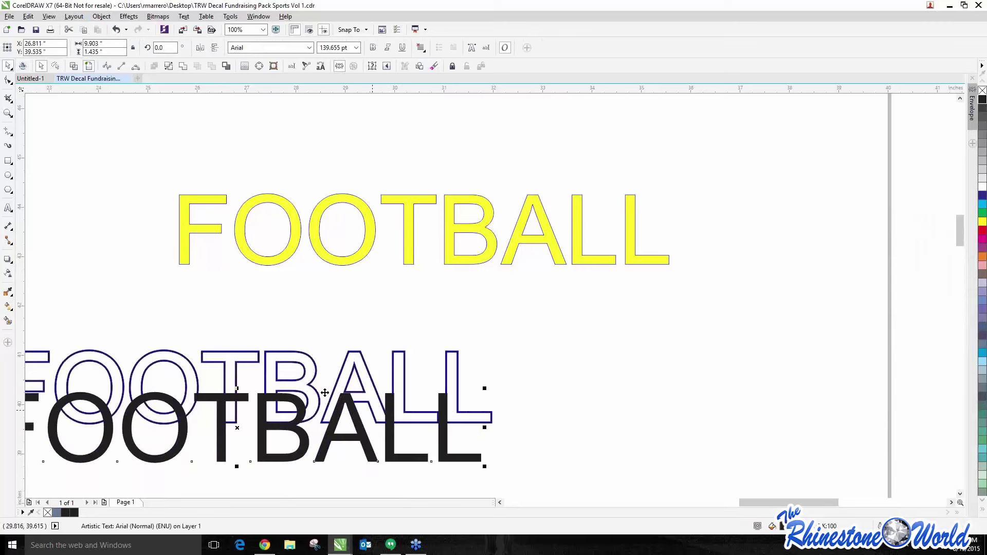
left_click_drag(325, 396, 326, 395)
left_click(506, 369)
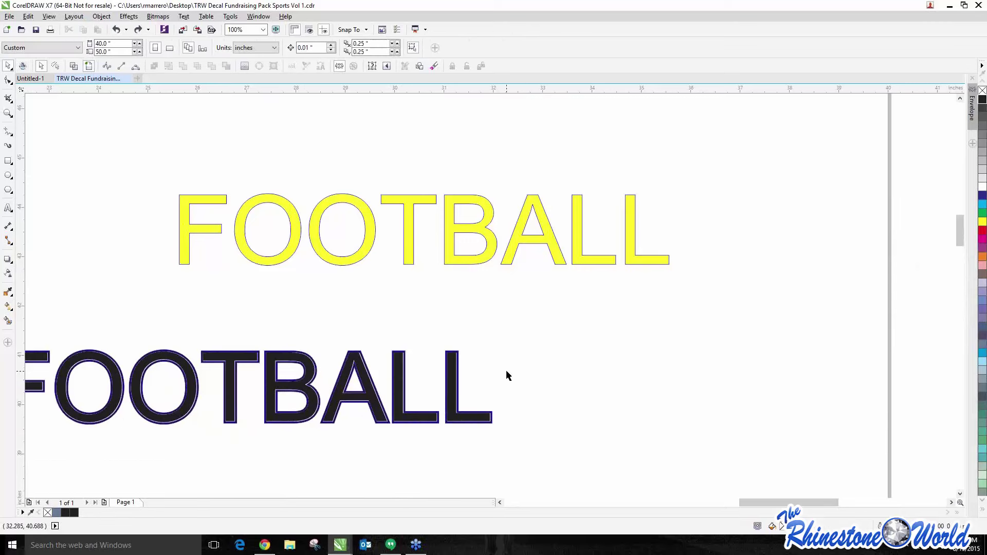
- Combine the black FOOTBALL text and its trimmed outline into one object, and deselect it
scroll(445, 378, "down", 2)
scroll(449, 381, "up", 2)
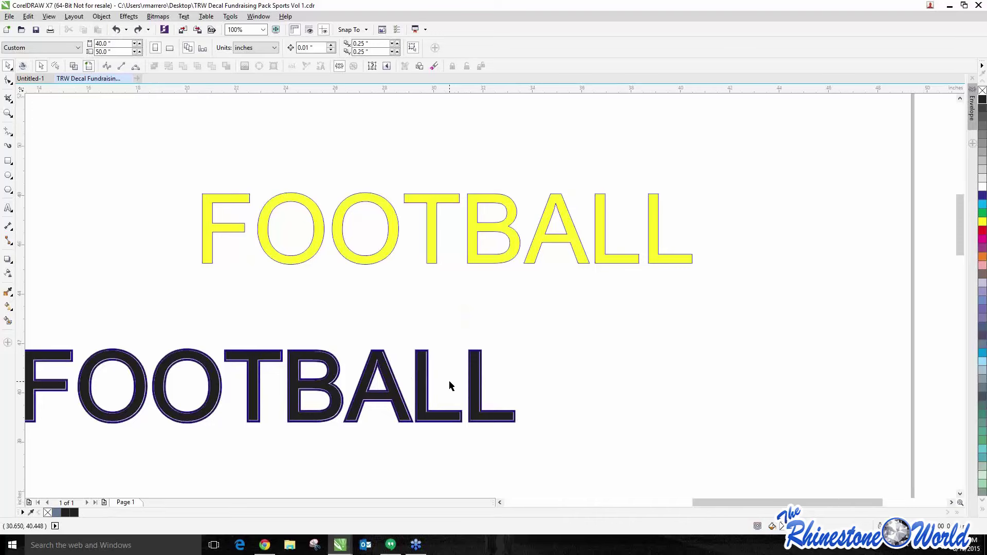
scroll(449, 380, "down", 2)
left_click_drag(217, 348, 535, 438)
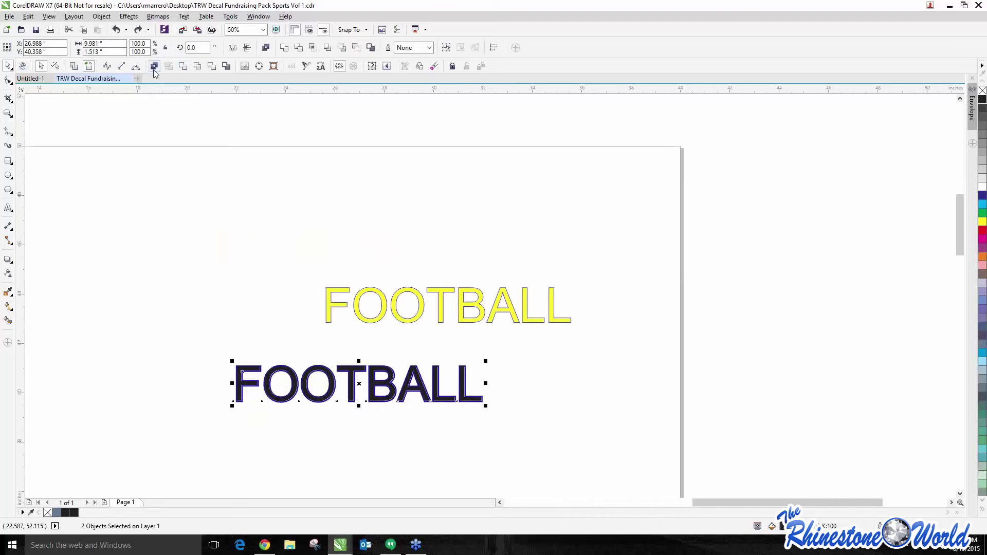
left_click(225, 301)
- Select the combined black FOOTBALL lettering and shift it to the right as one piece
scroll(225, 302, "up", 4)
scroll(385, 363, "up", 4)
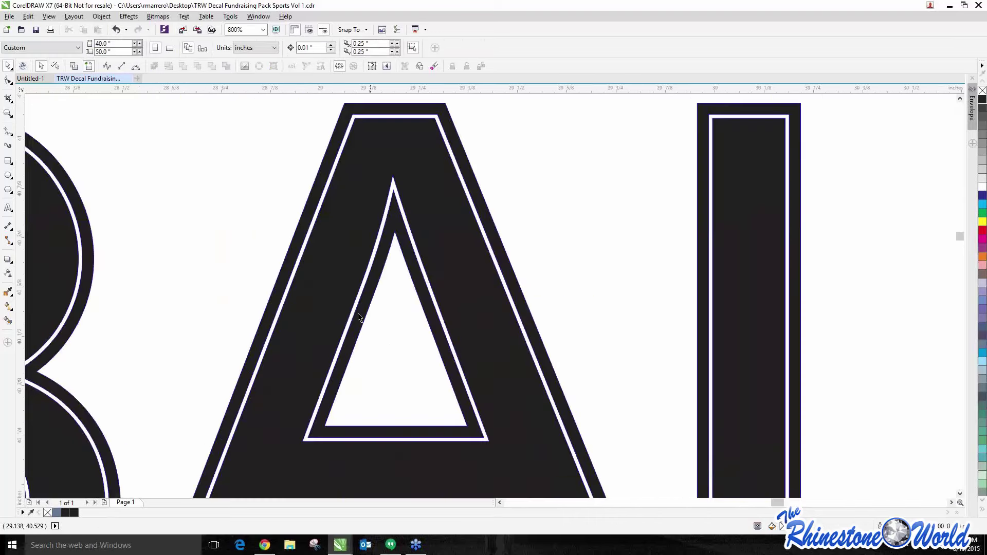
scroll(368, 346, "down", 2)
left_click(377, 341)
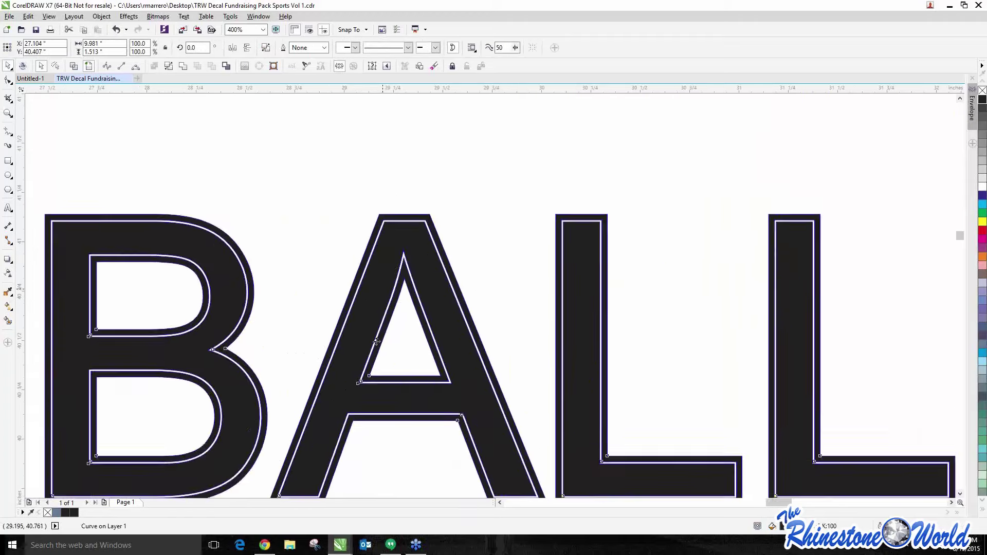
scroll(377, 342, "down", 2)
left_click_drag(385, 292, 558, 267)
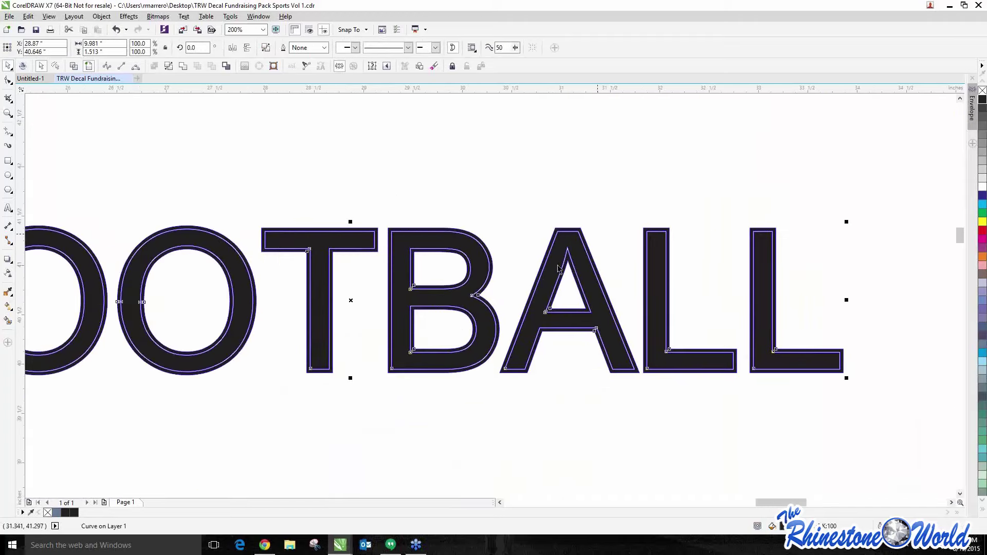
- Examine the gap between the letter F and its surrounding outline in the combined lettering
scroll(558, 267, "down", 2)
scroll(216, 236, "up", 4)
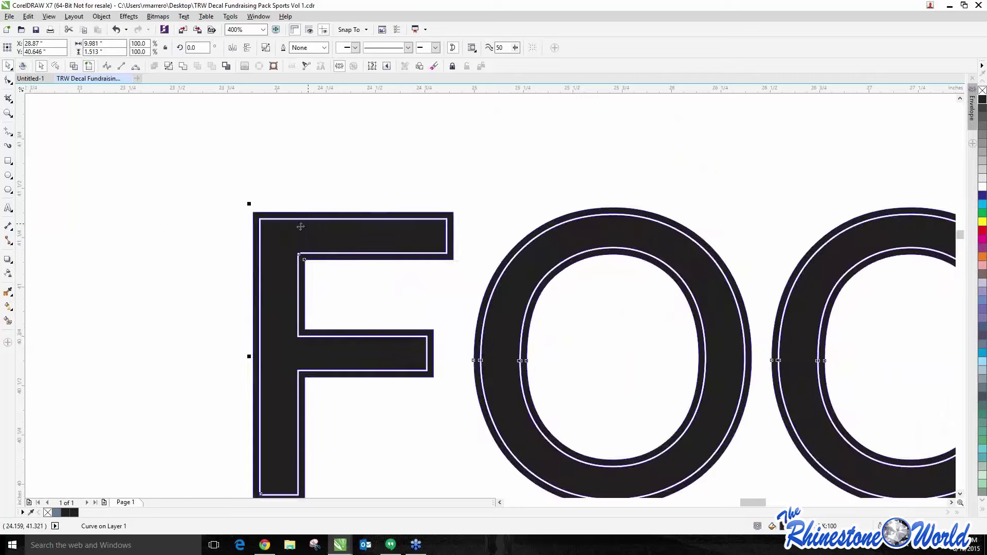
scroll(301, 227, "up", 3)
scroll(880, 247, "down", 3)
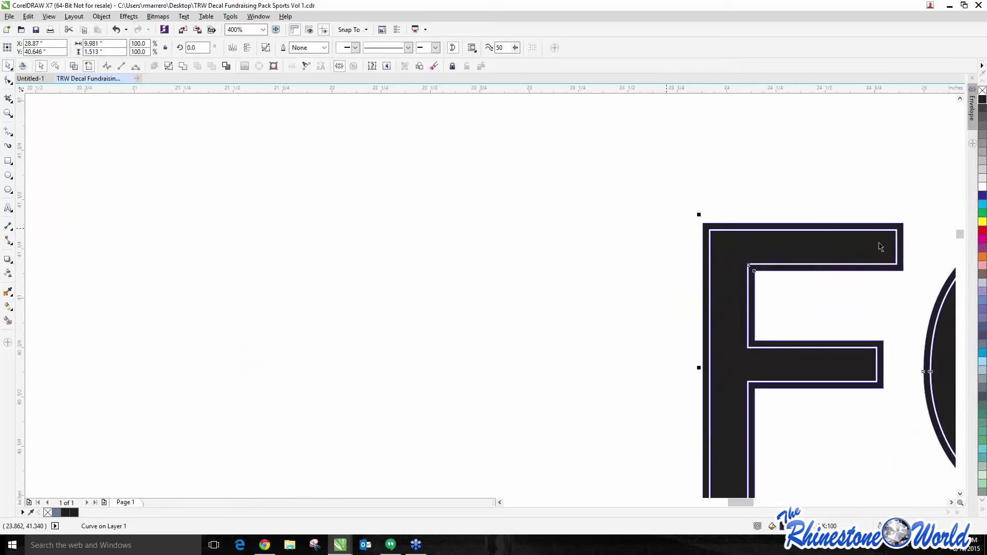
scroll(194, 193, "down", 1)
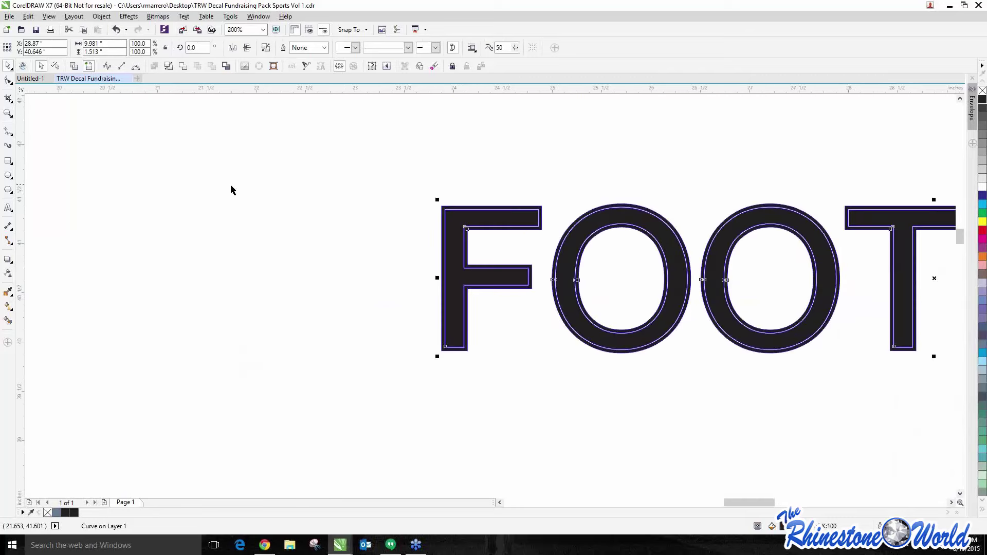
left_click(366, 208)
scroll(483, 214, "up", 1)
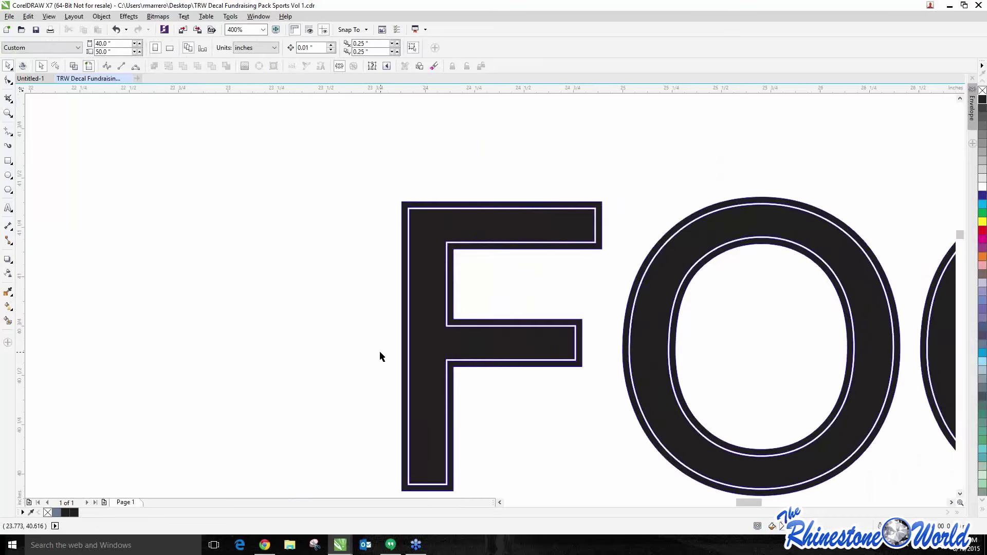
scroll(187, 281, "down", 3)
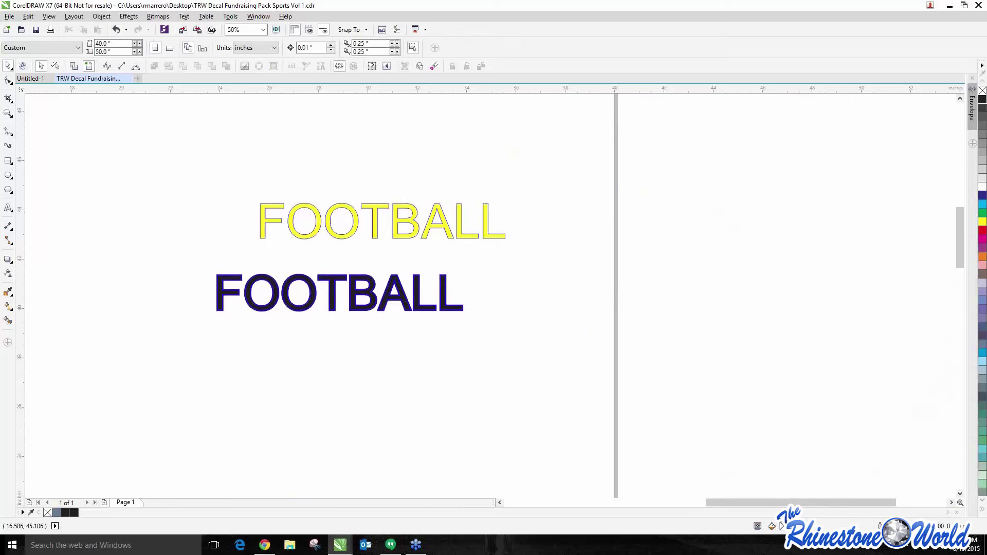
- Delete both FOOTBALL shapes and draw a rectangle about 8.5 inches wide and 6.5 inches high on the page
left_click_drag(141, 177, 676, 342)
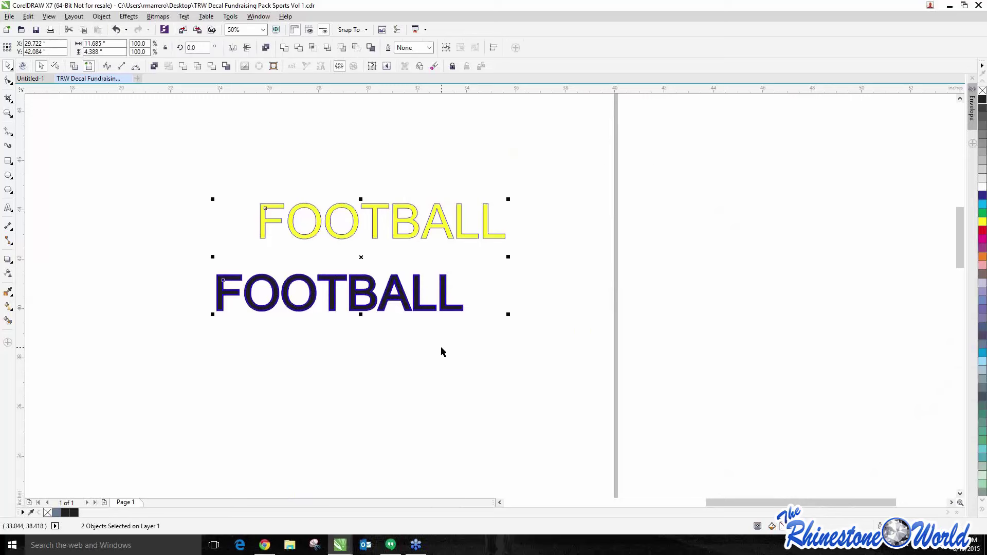
key("Delete")
left_click(9, 160)
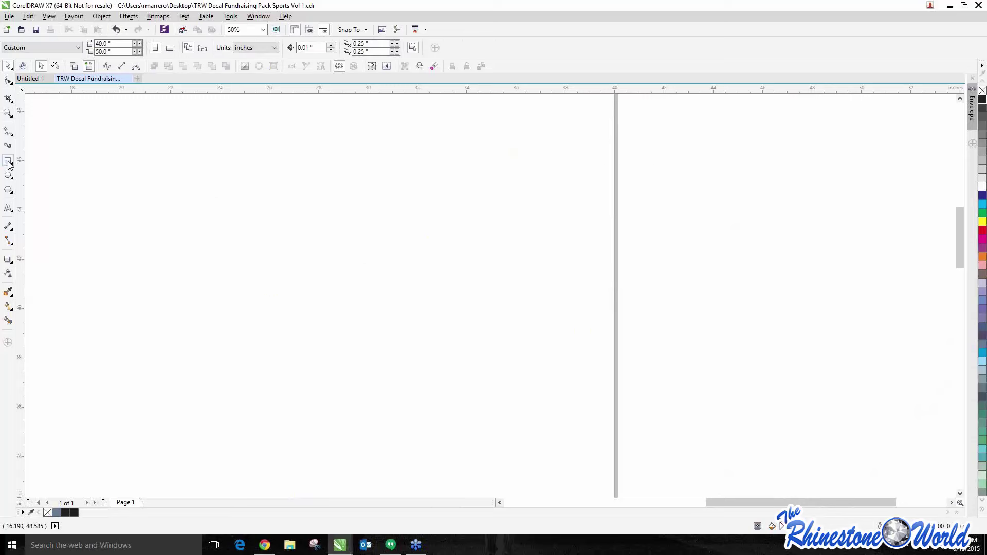
left_click_drag(140, 157, 351, 319)
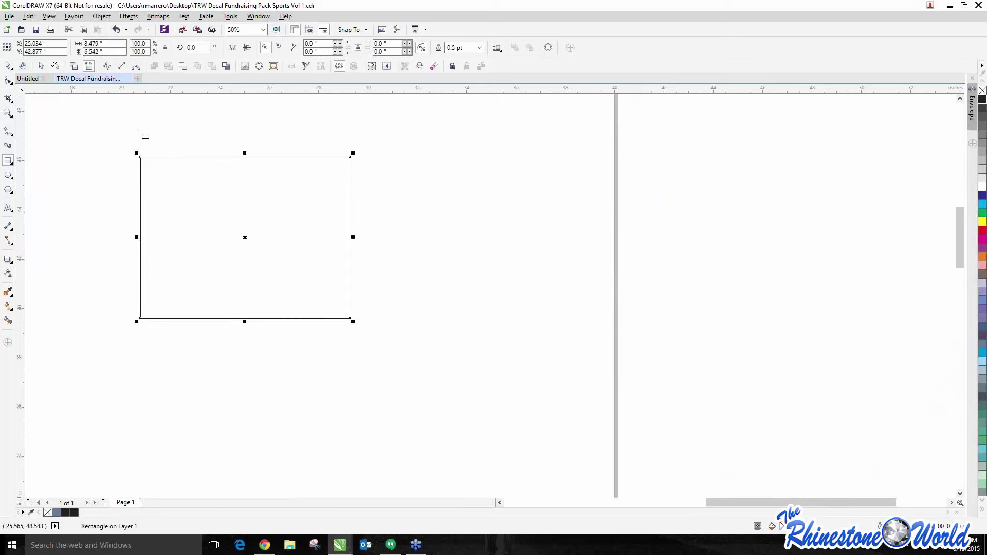
left_click(8, 66)
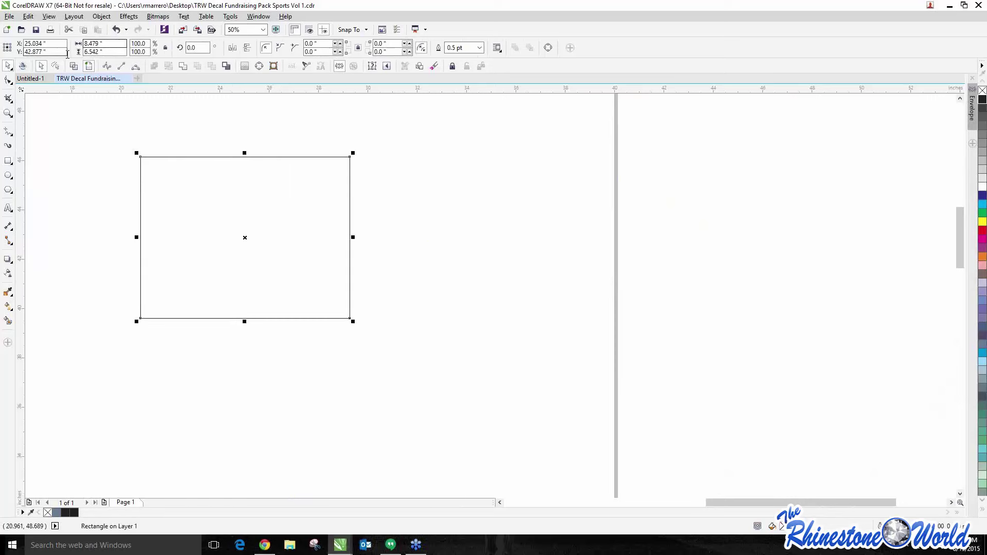
- Apply an inside contour with 5 steps and a 0.1-inch offset to the rectangle, and deselect it
left_click(128, 17)
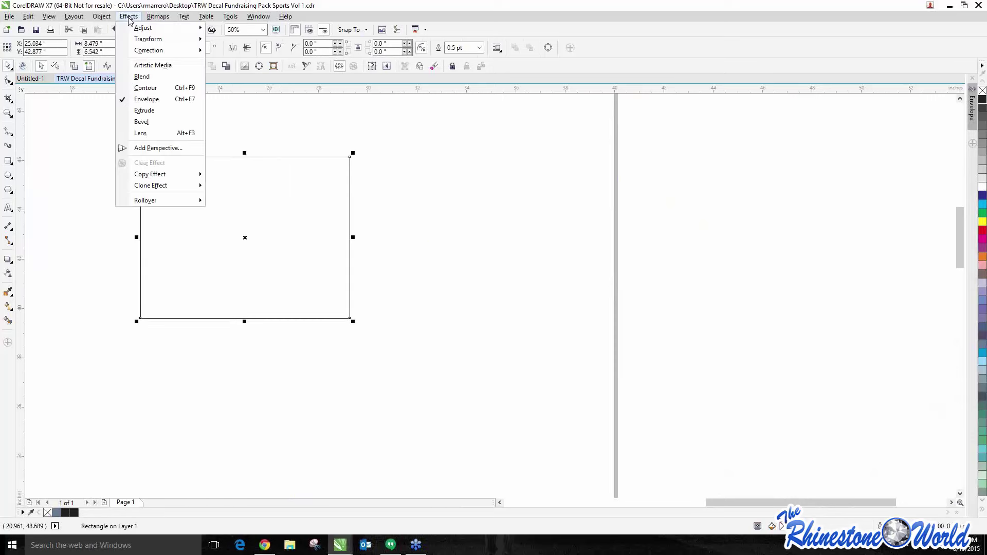
left_click(143, 88)
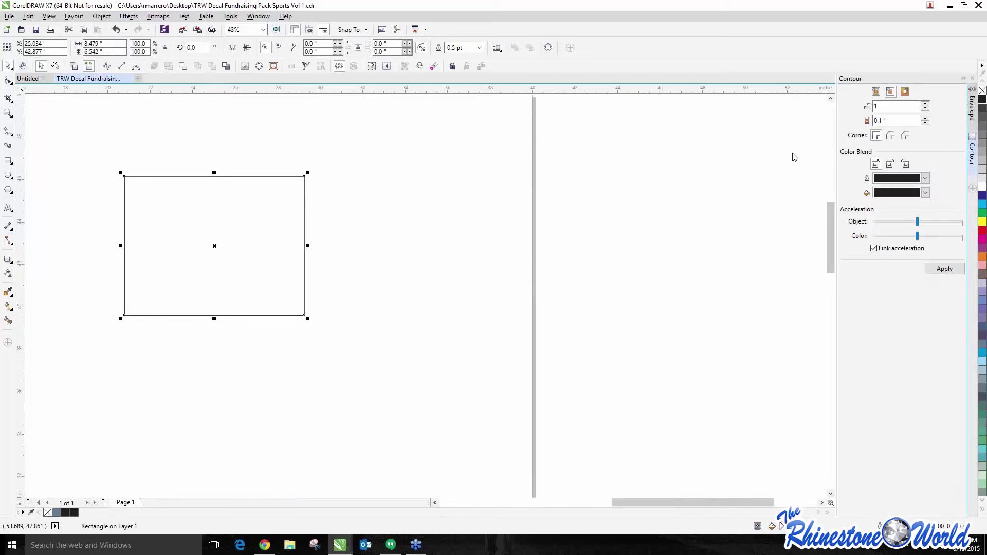
left_click(887, 104)
key("BackSpace")
type("5")
key("Return")
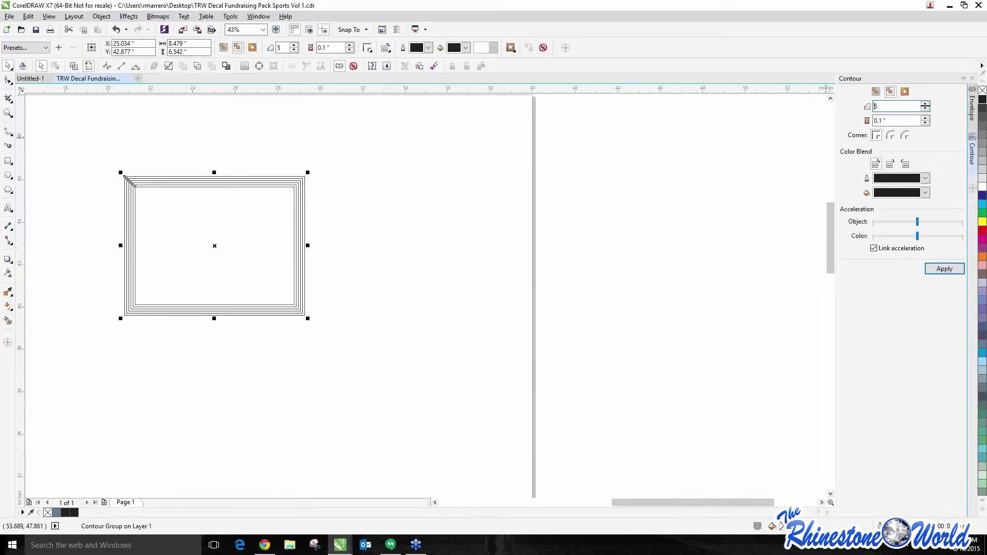
left_click(194, 189)
scroll(190, 198, "up", 2)
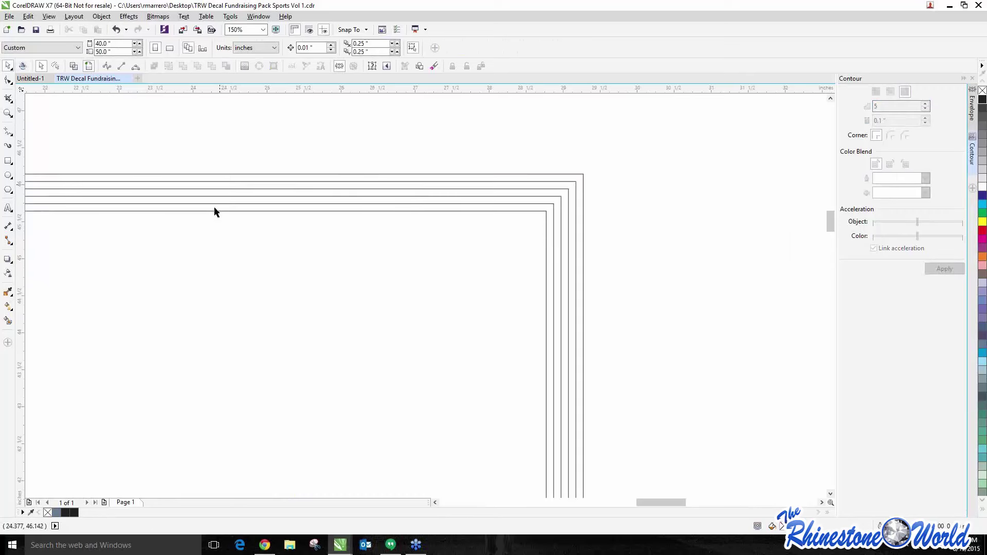
left_click(101, 16)
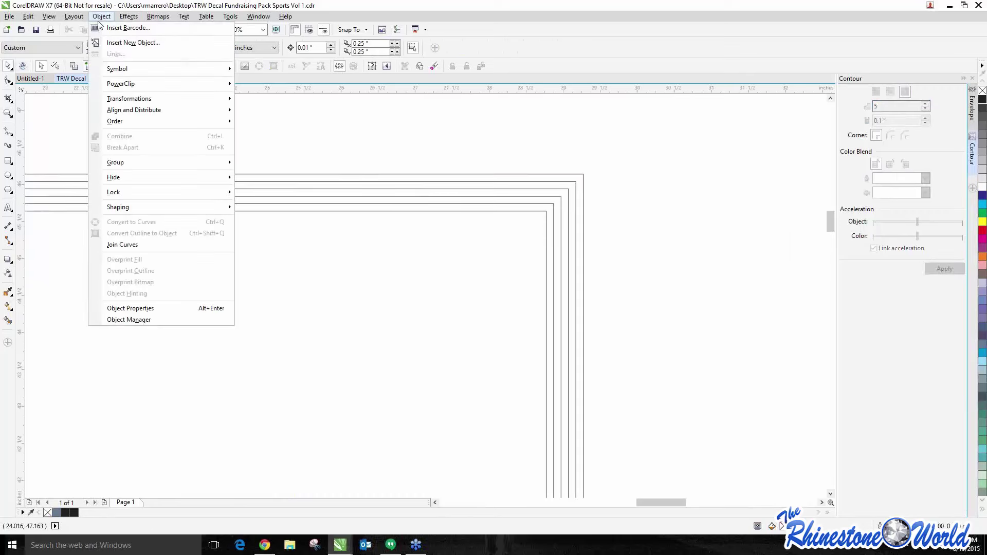
mouse_move(129, 16)
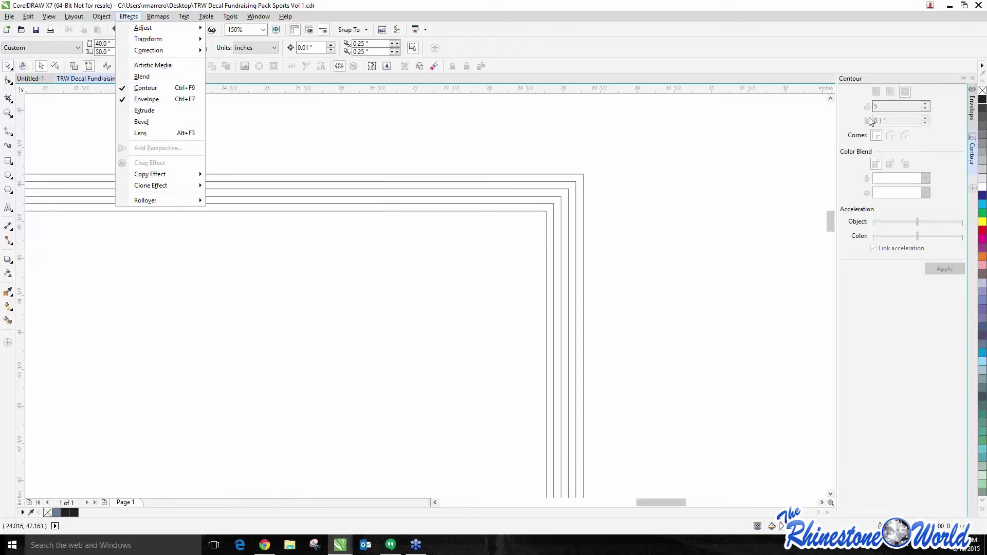
left_click(742, 160)
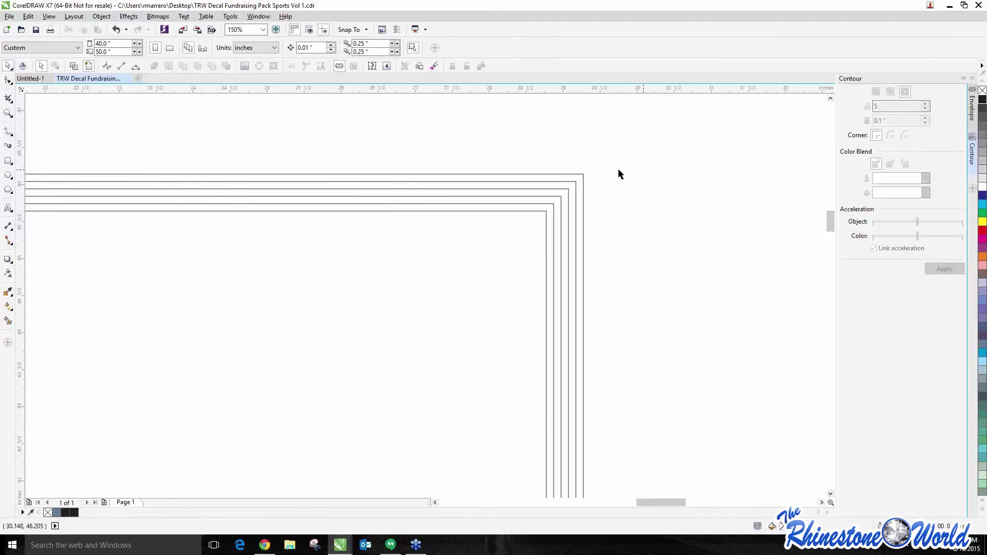
- Select the outer rectangle and examine the spacing between the contour lines at its upper-right corner
scroll(618, 168, "down", 3)
scroll(579, 180, "up", 3)
left_click(624, 151)
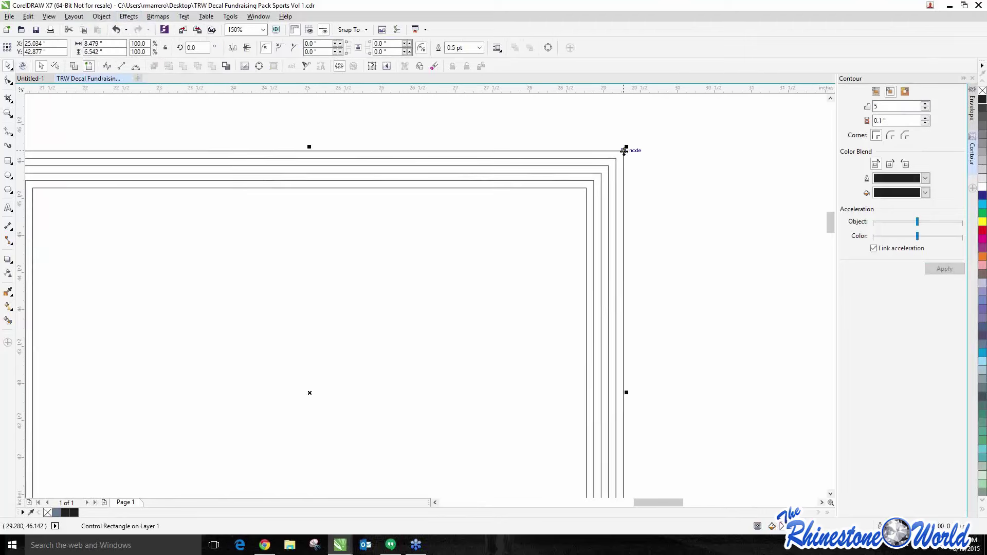
scroll(624, 152, "up", 3)
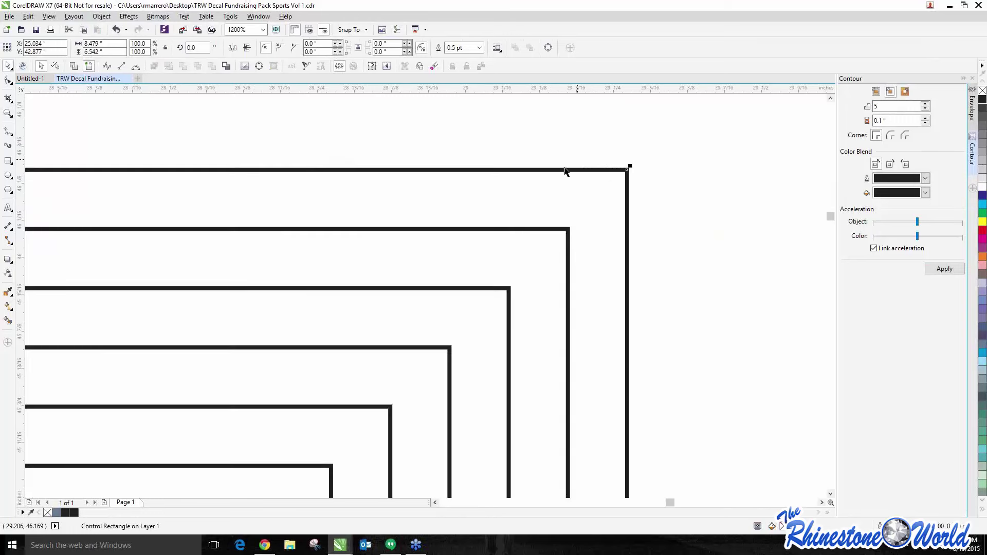
- Apply an inside contour with rounded corners, 5 steps and a 0.1-inch offset to the rectangle, and examine its upper-right corner
left_click(891, 136)
left_click(944, 269)
left_click_drag(624, 170, 593, 131)
scroll(594, 147, "down", 3)
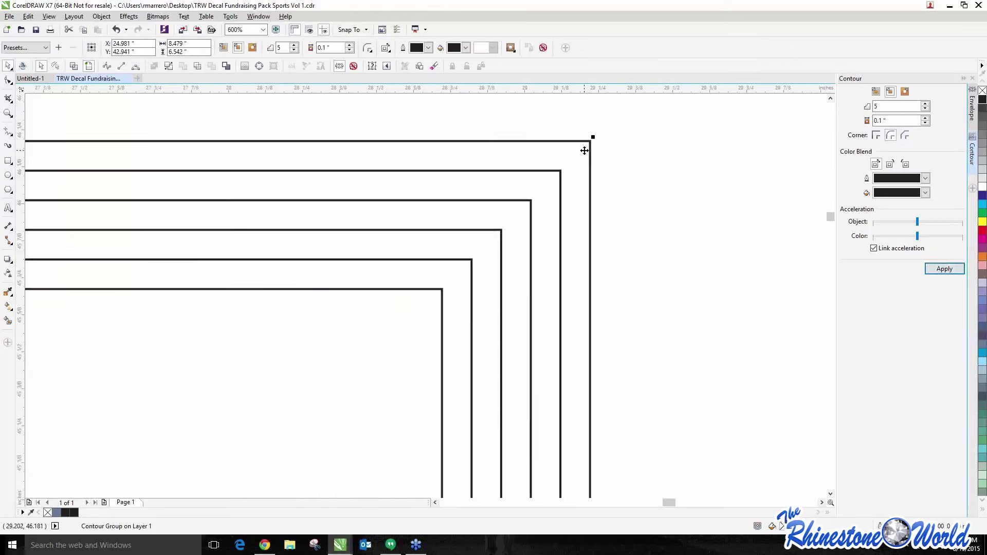
scroll(525, 162, "down", 1)
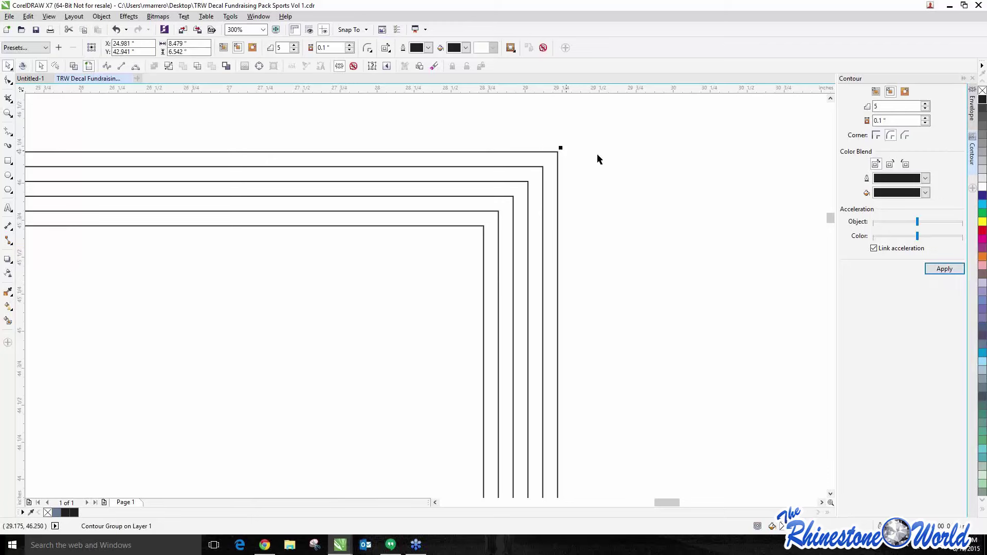
scroll(537, 195, "down", 1)
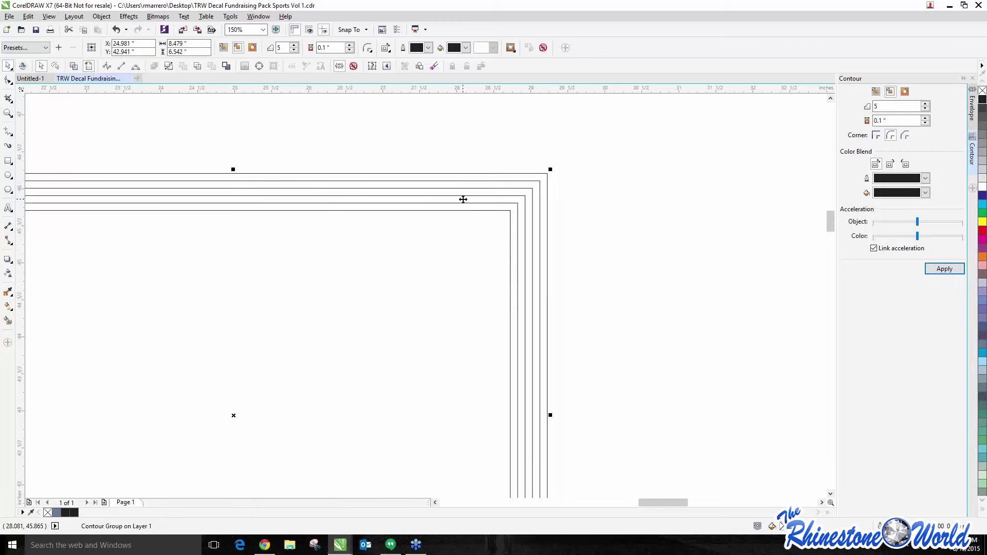
- Undo the contours and the drawing of the rectangle to clear the page
scroll(463, 198, "down", 1)
key("ctrl+z")
key("ctrl+z")
key("ctrl+z")
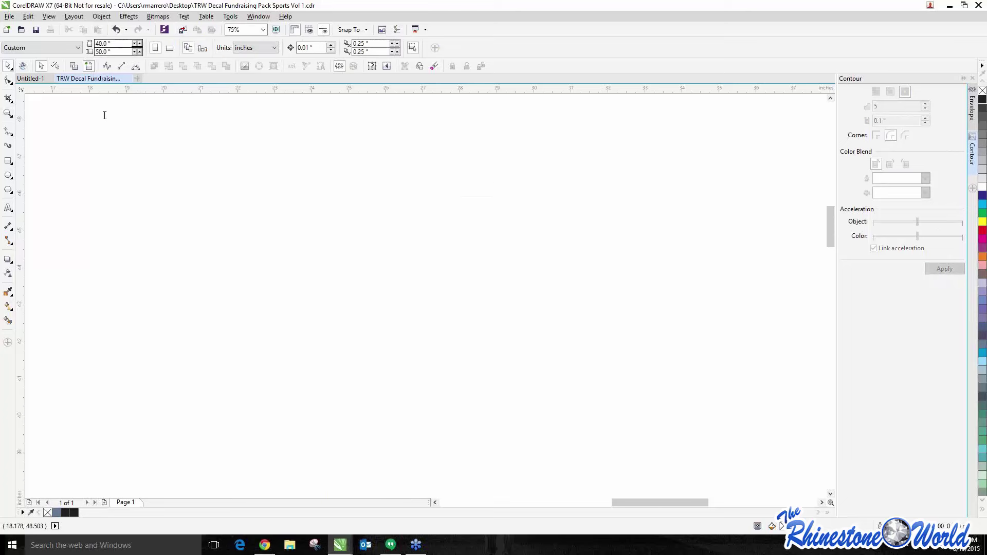
left_click(107, 20)
mouse_move(124, 18)
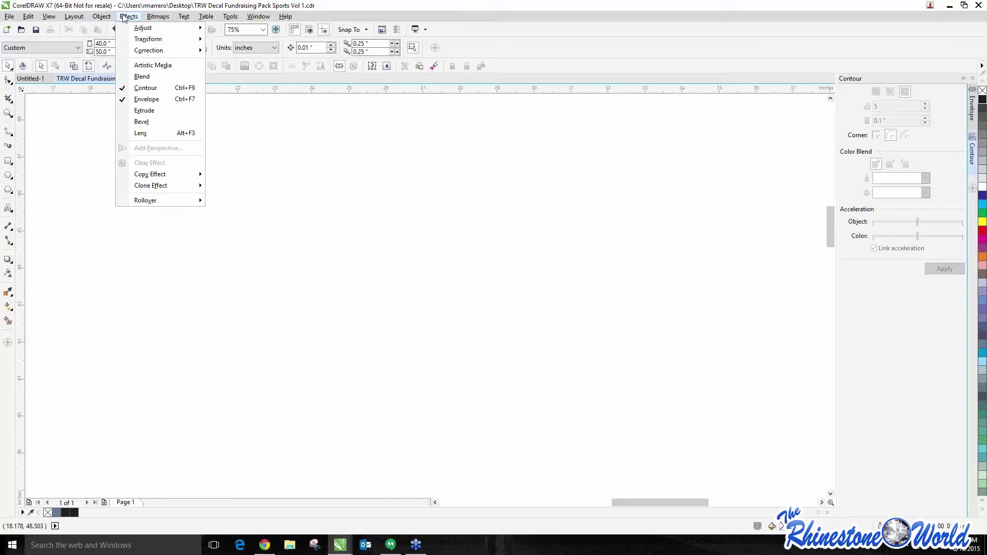
mouse_move(74, 16)
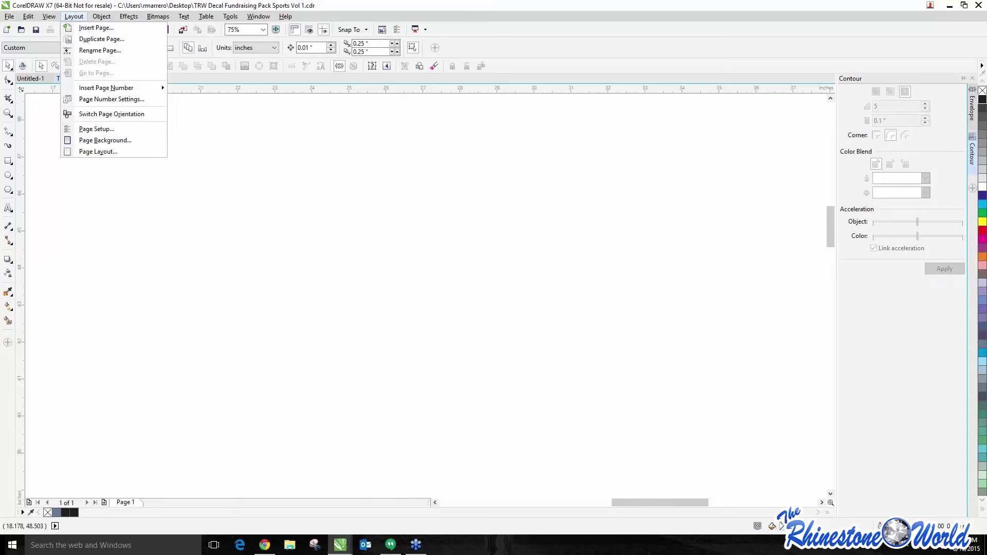
key("Escape")
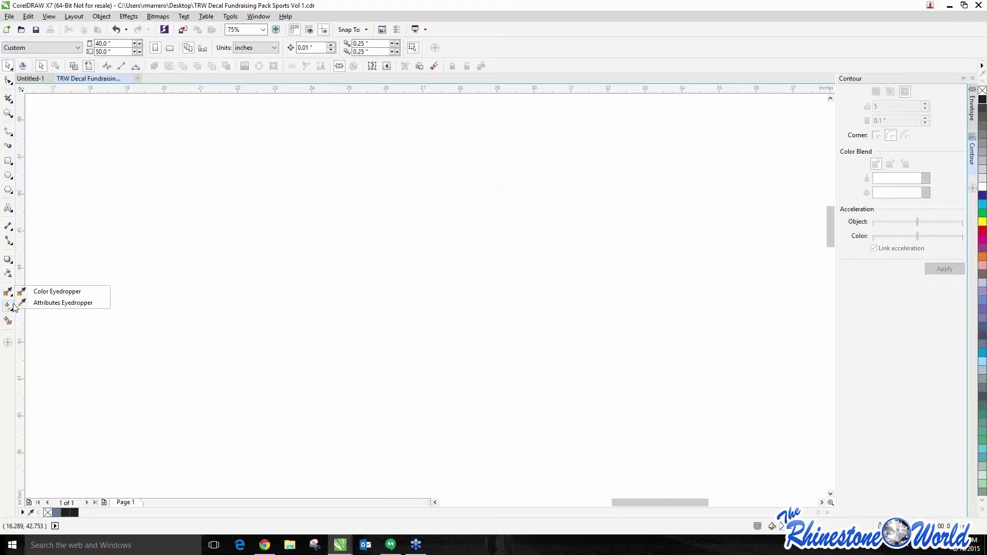
left_click(13, 264)
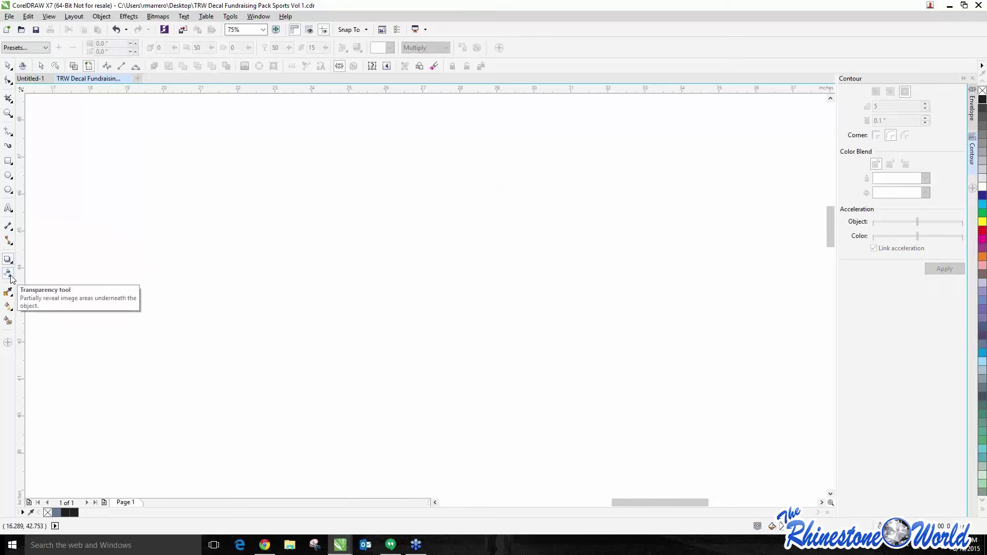
left_click(11, 277)
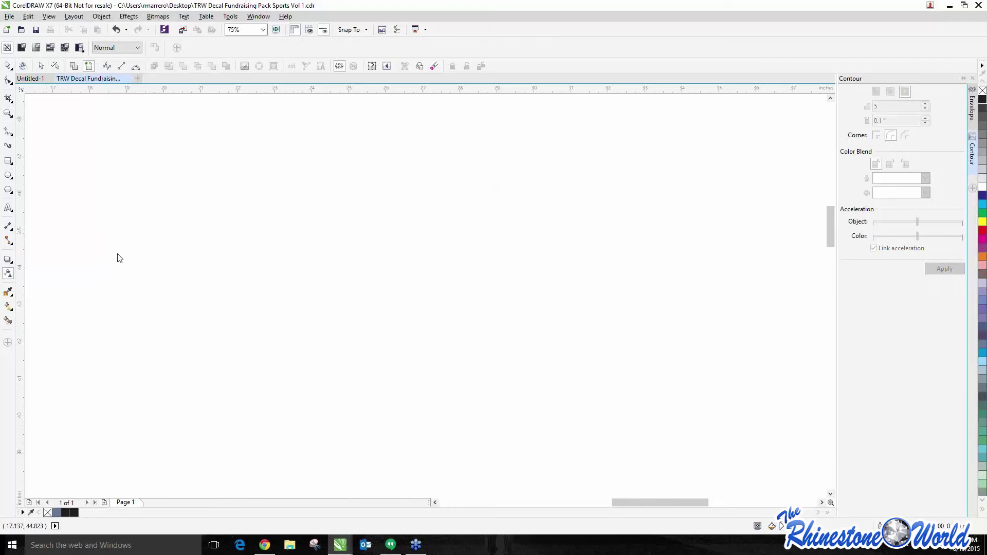
left_click(8, 66)
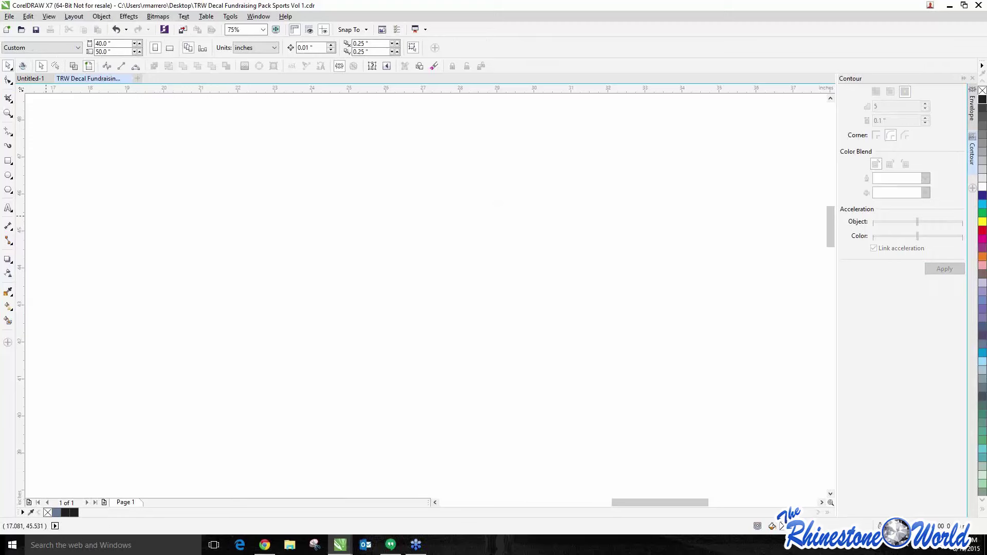
- Add the artistic text CHEER in Arial near the page's upper edge and enlarge it to about 22.8 by 4.9 inches
scroll(282, 355, "down", 3)
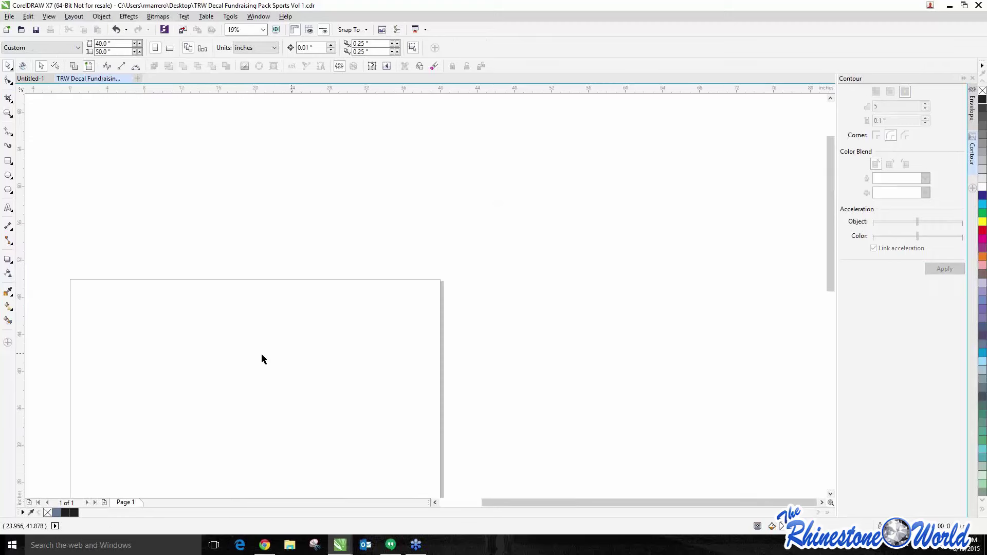
left_click(8, 208)
left_click(172, 322)
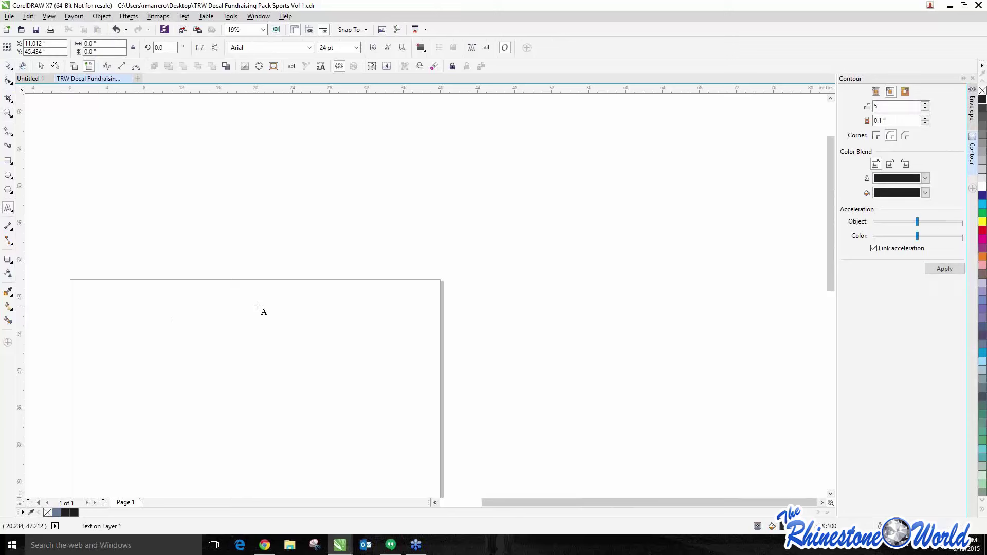
left_click(172, 320)
type("CHEER")
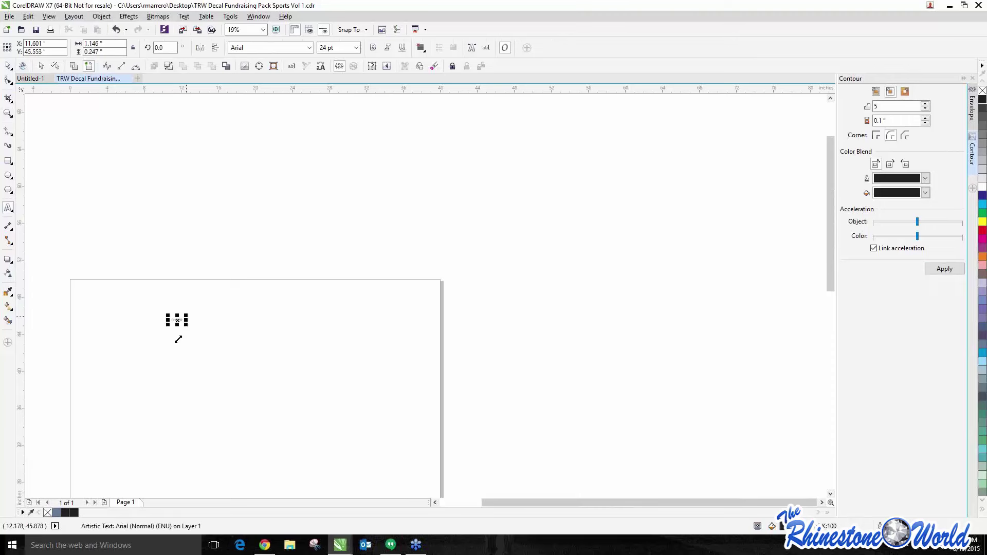
left_click_drag(188, 325, 384, 407)
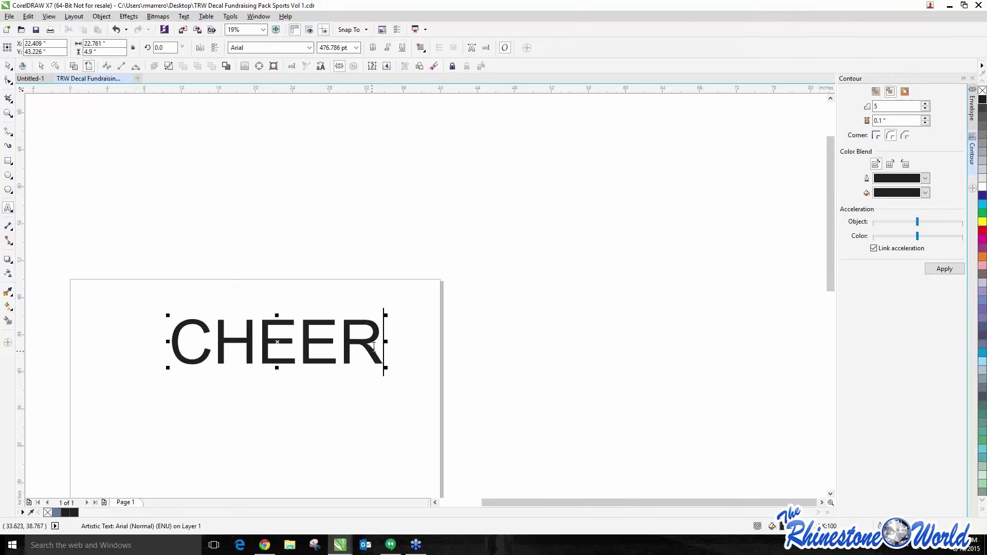
- Replace the word CHEER with SOCCER and finish editing the text
left_click_drag(385, 344, 176, 354)
type("CCER")
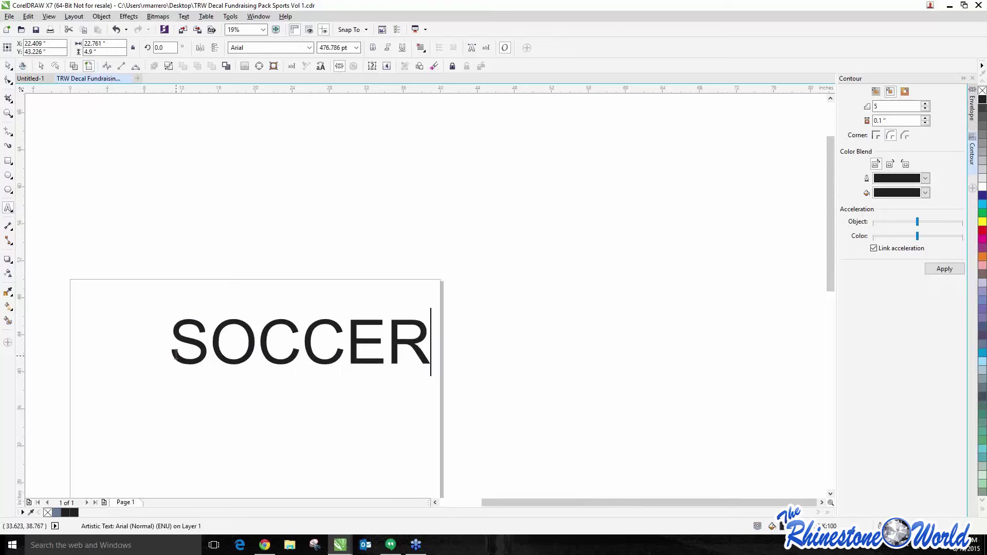
key("Escape")
left_click(9, 69)
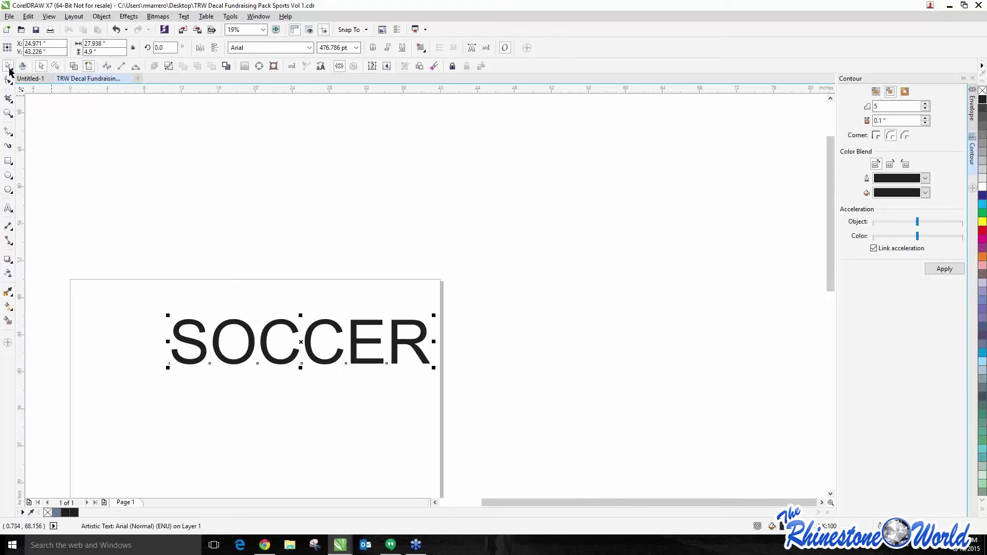
- Convert the SOCCER text to curves and break it apart into separate shapes
right_click(321, 322)
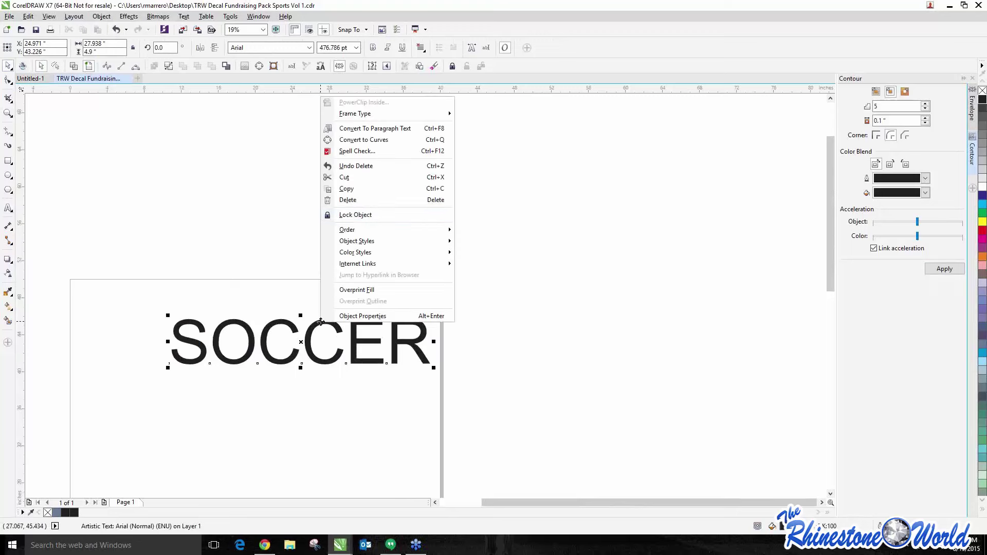
left_click(368, 143)
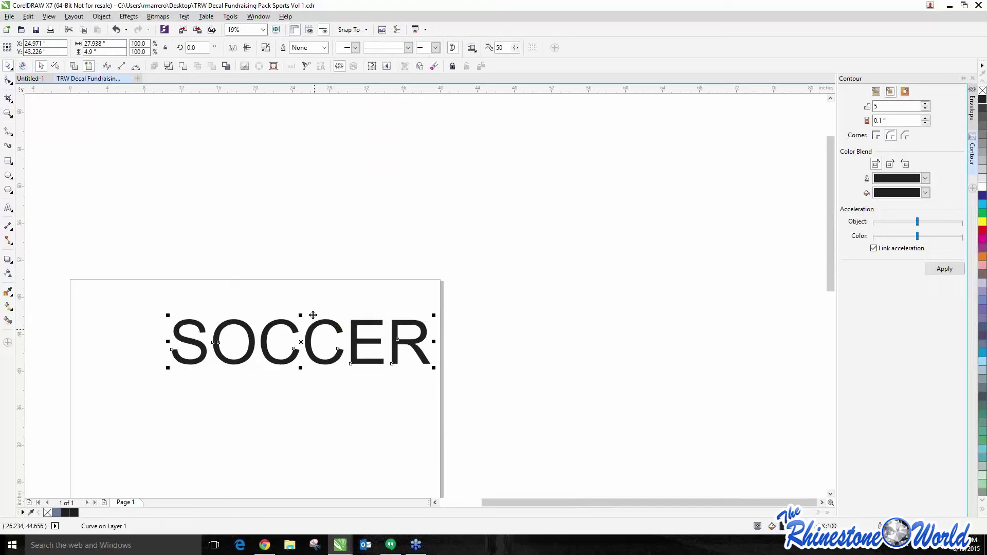
right_click(314, 330)
left_click(359, 103)
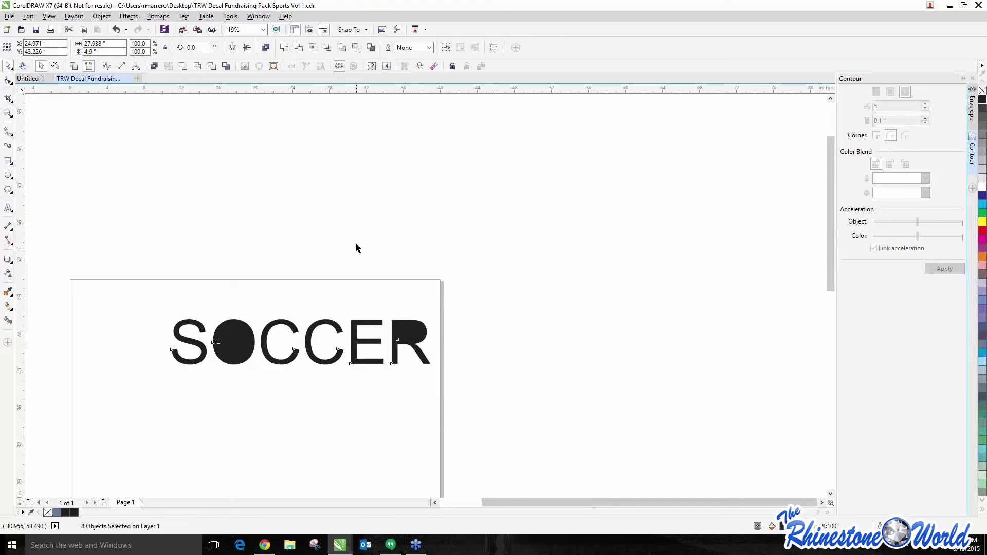
- Move all the SOCCER shapes up and left so they are centered at about X 17.7, Y 46.3 inches, and deselect them
left_click(392, 301)
left_click_drag(156, 295, 605, 393)
left_click_drag(402, 349, 334, 318)
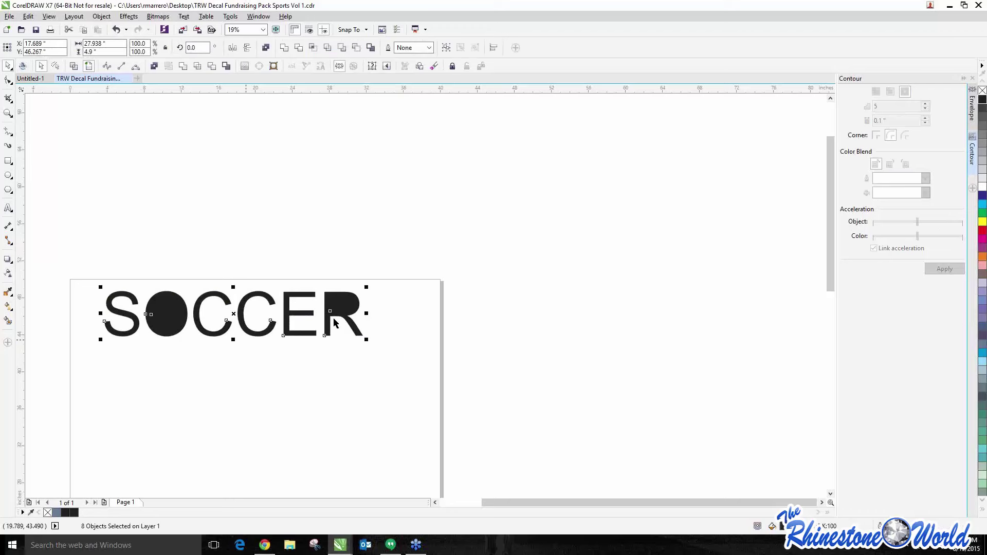
left_click(188, 378)
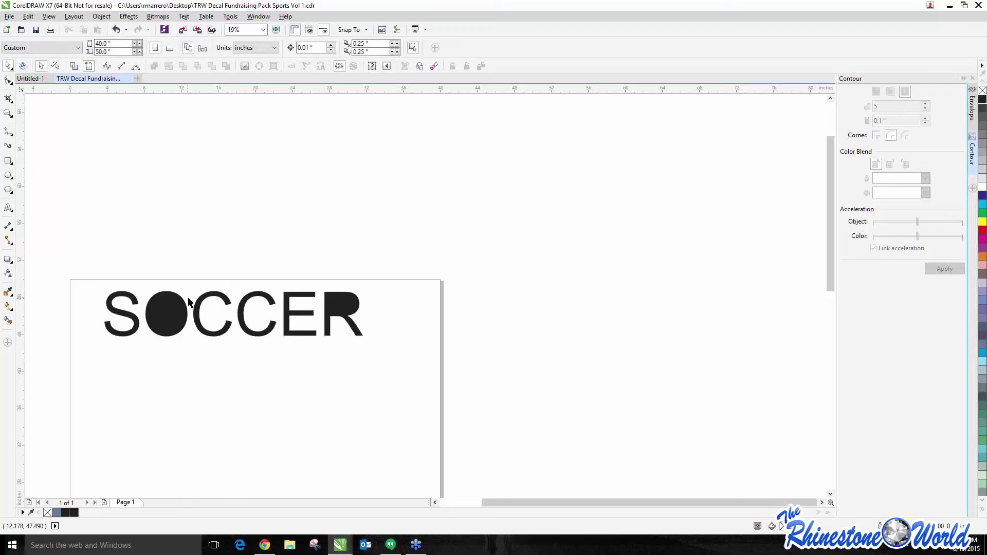
- Send the outer shape of the letter O to the back of the page
scroll(156, 314, "up", 3)
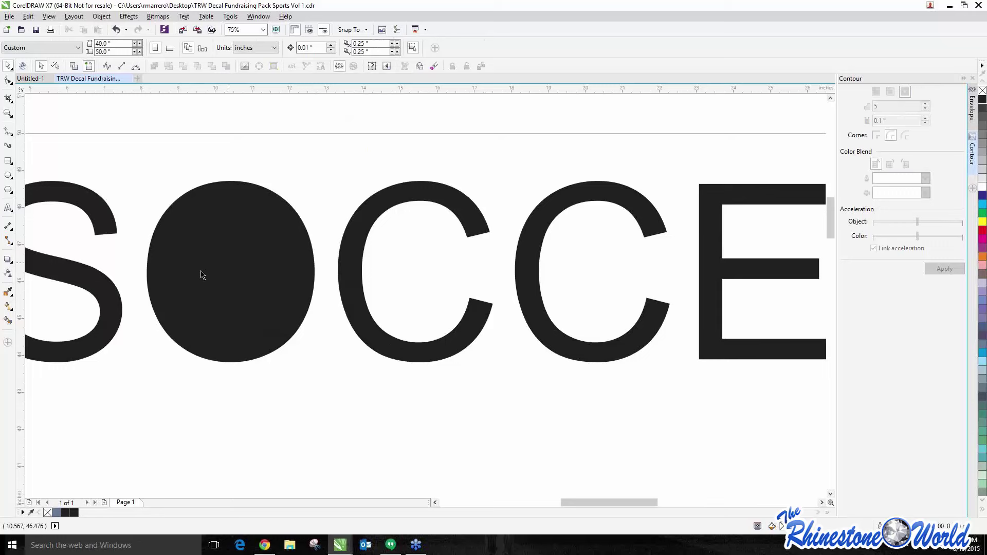
scroll(216, 257, "down", 1)
left_click_drag(172, 175, 289, 376)
left_click(232, 352)
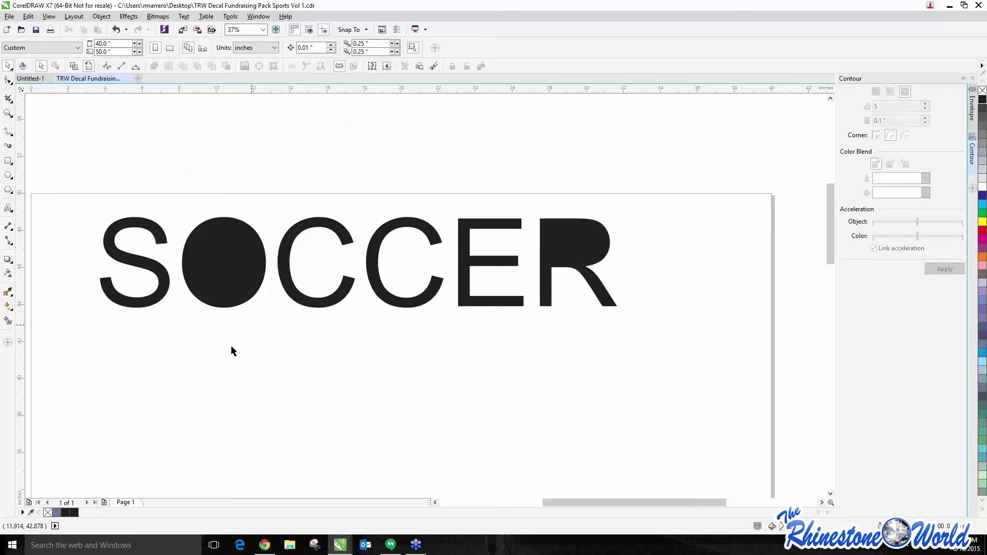
right_click(246, 298)
mouse_move(272, 184)
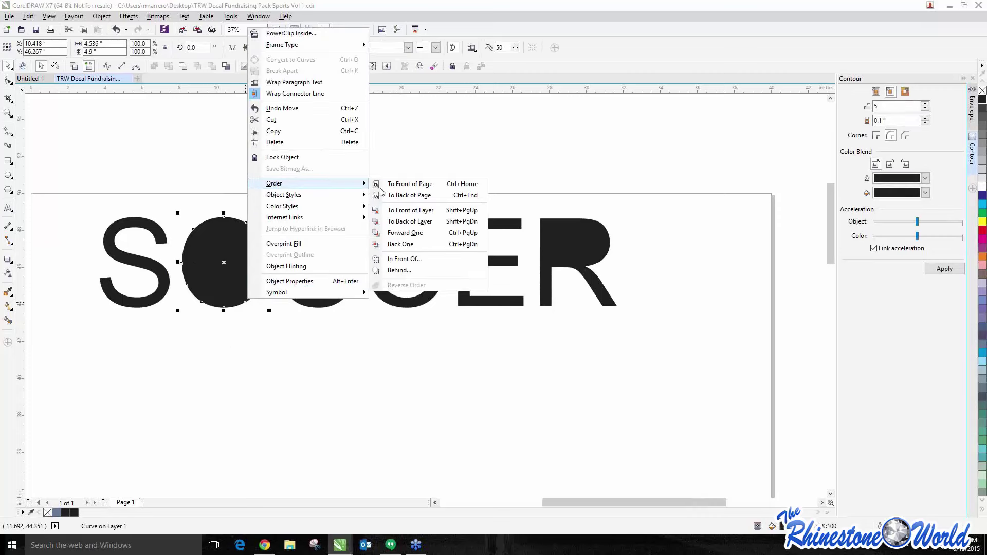
left_click(402, 196)
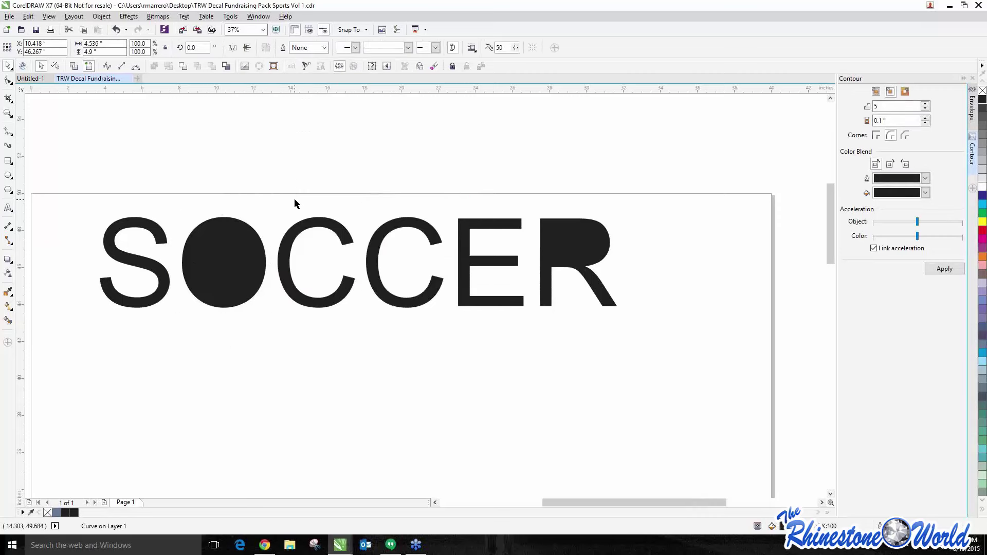
- Combine the outer and inner shapes of the letter O, and do the same for the letter R, to cut out their counters
left_click_drag(295, 198, 171, 338)
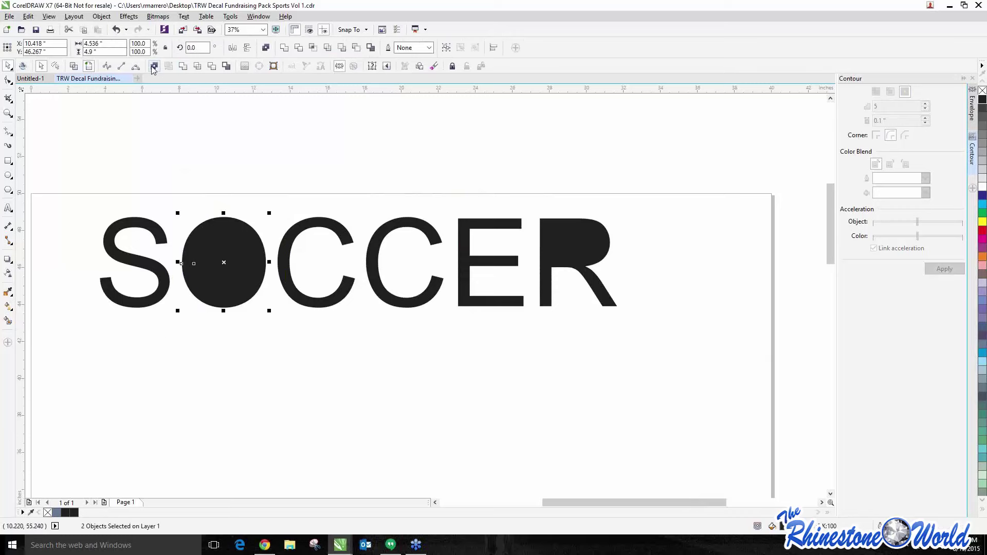
left_click(182, 67)
left_click(169, 206)
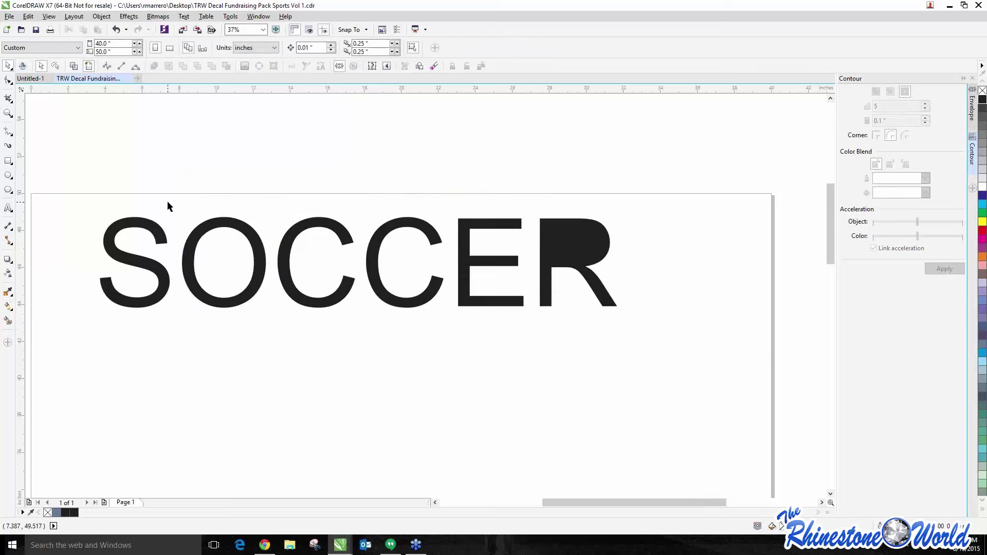
left_click_drag(508, 171, 685, 372)
left_click(153, 67)
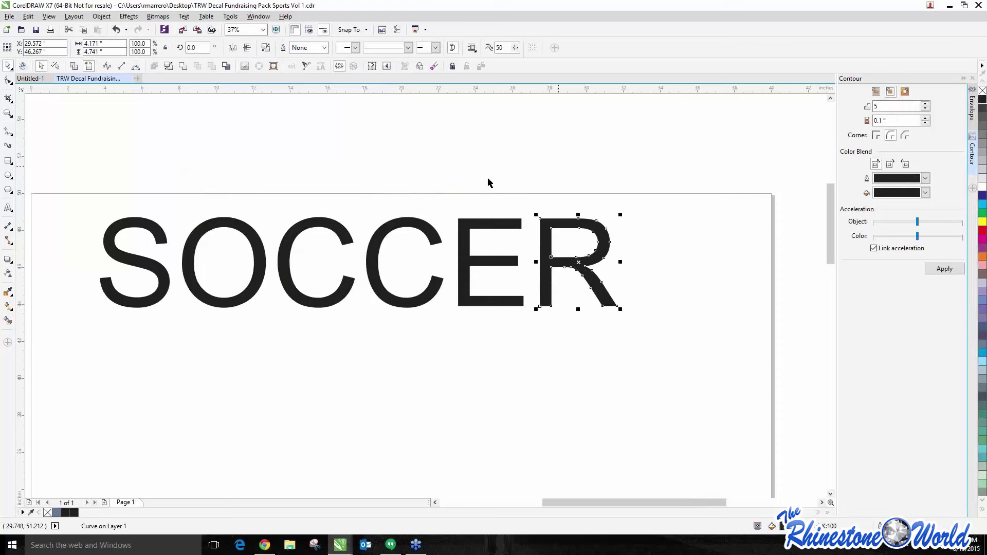
- Close the Contour settings and delete all the SOCCER letters from the page
left_click(973, 78)
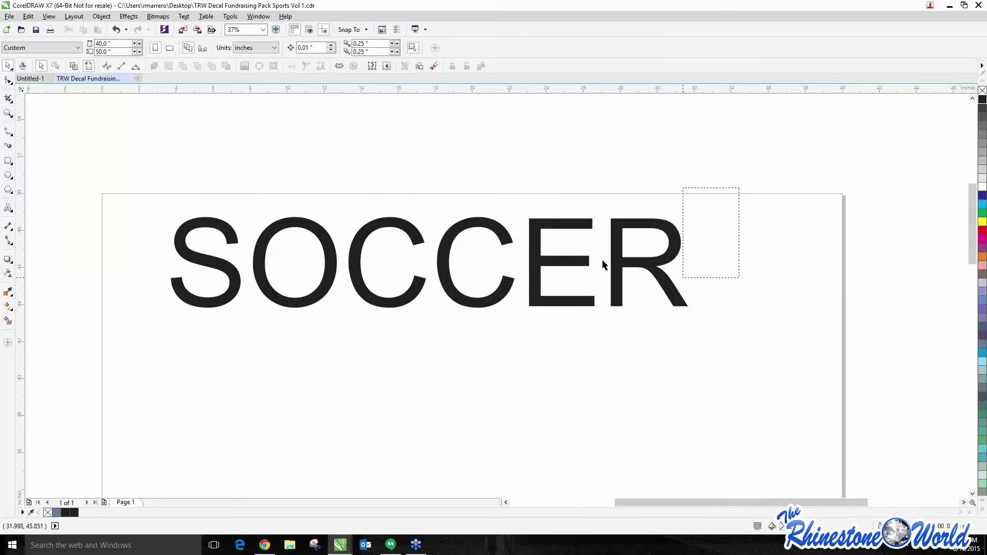
left_click(349, 313)
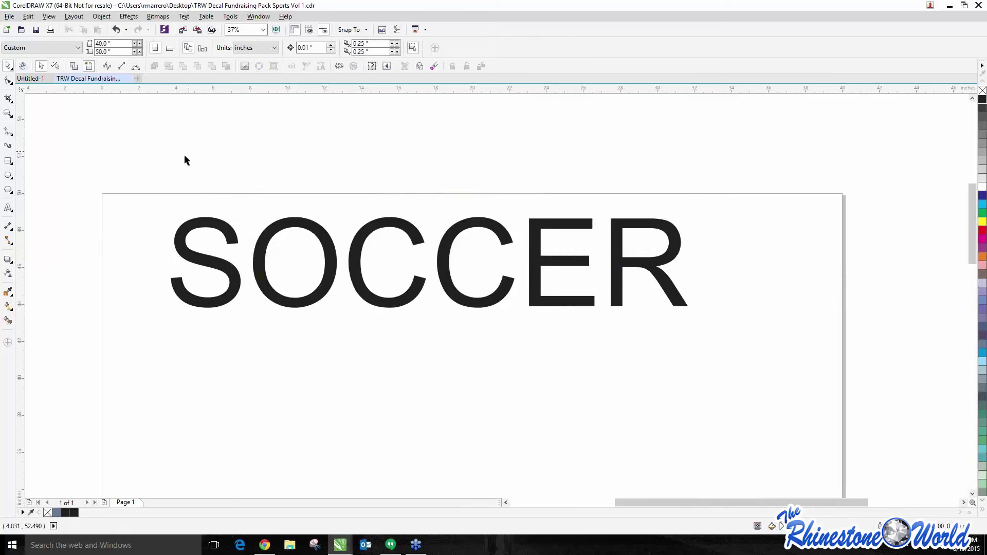
left_click_drag(131, 170, 829, 415)
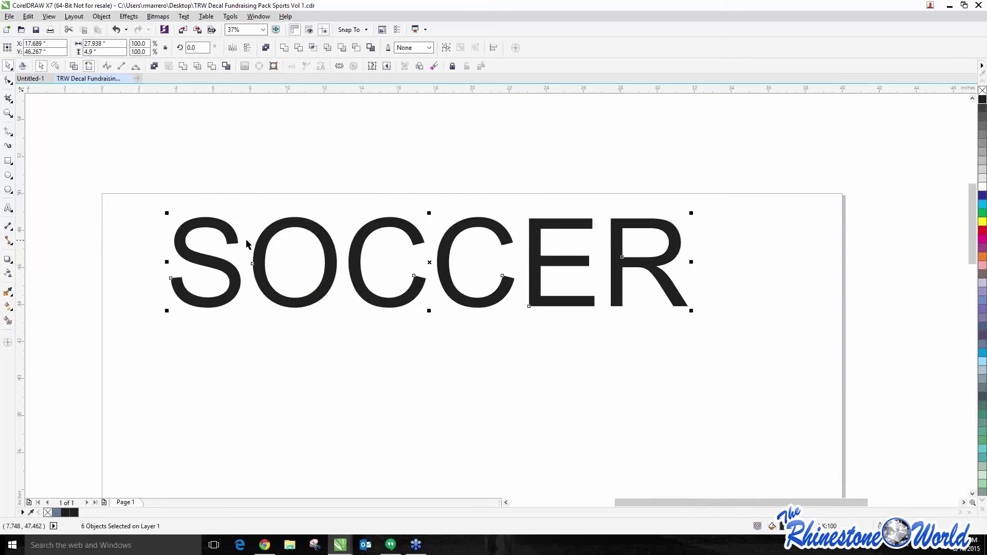
key("Delete")
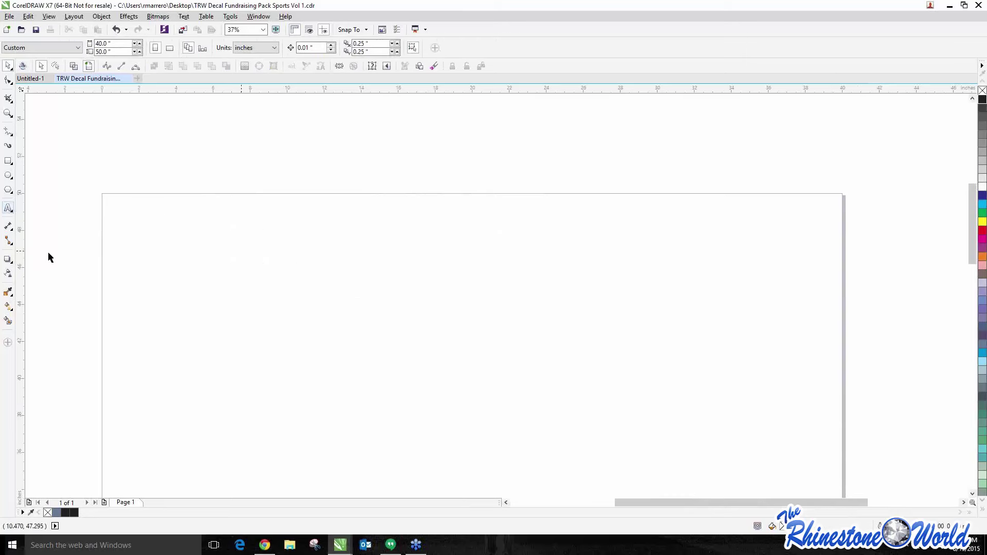
- Enter the artistic text "fdgs" near the page's upper-left corner and erase its letters
left_click(8, 208)
left_click(12, 212)
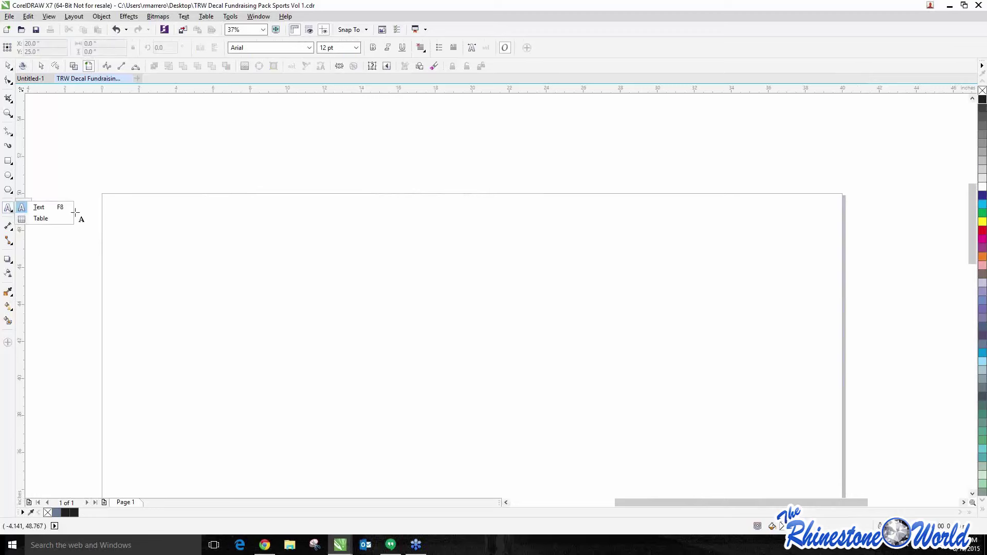
left_click(26, 209)
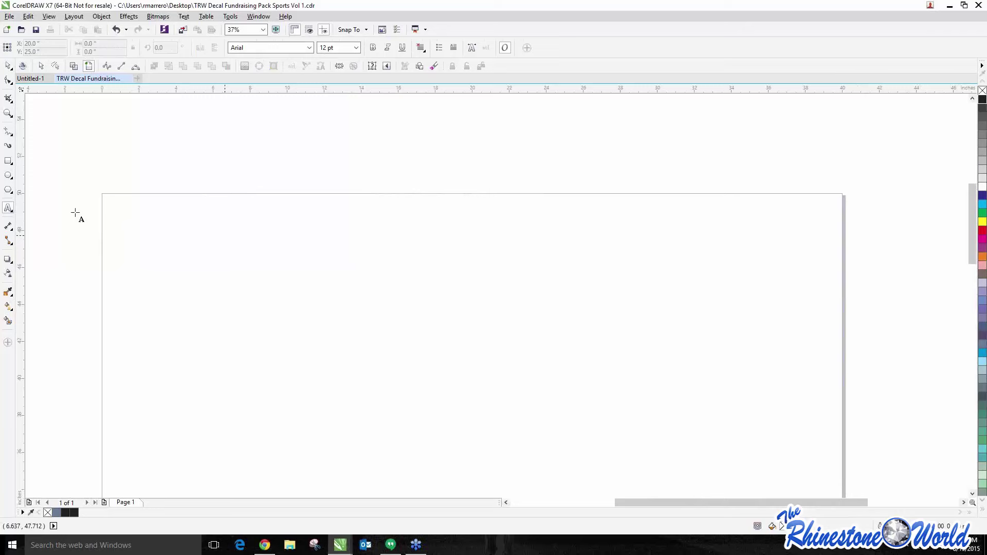
left_click(12, 213)
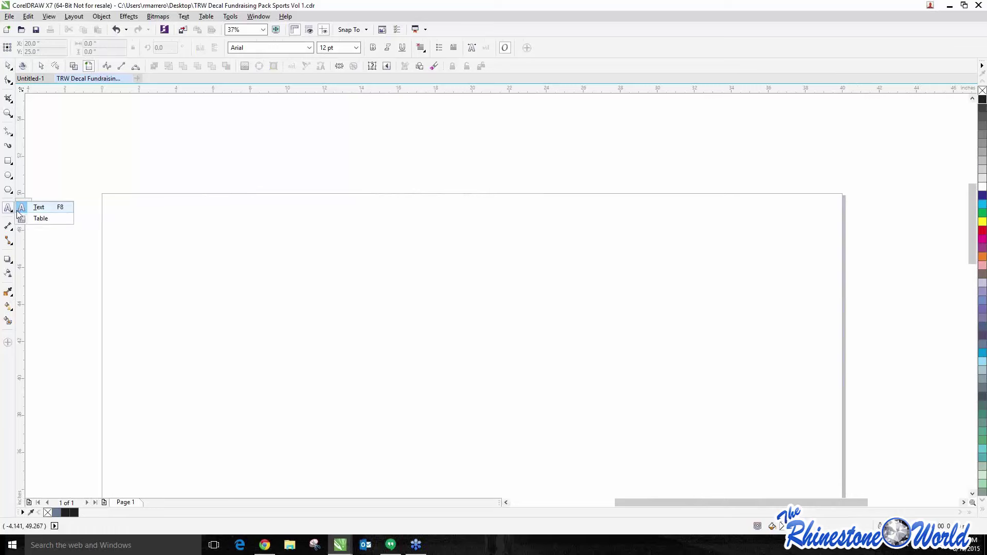
left_click(54, 208)
left_click(176, 224)
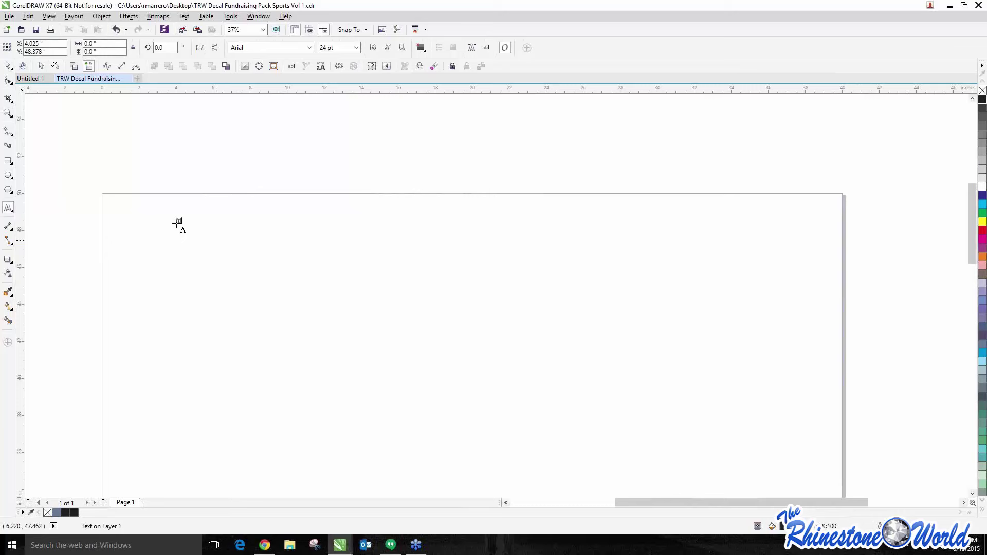
type("fdgs")
key("BackSpace")
key("BackSpace")
key("BackSpace")
key("BackSpace")
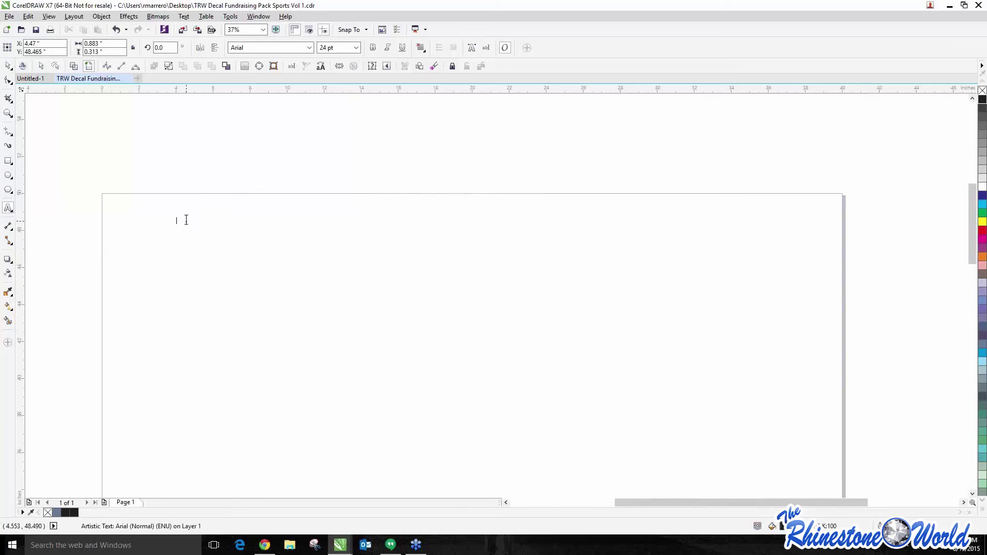
- Draw a paragraph text frame about 20.3 by 8 inches, enter "fdgsfdgs" in it, and delete the frame
mouse_move(186, 221)
left_mouse_down()
mouse_move(536, 346)
mouse_move(562, 369)
left_mouse_up()
type("fdgsfdgs")
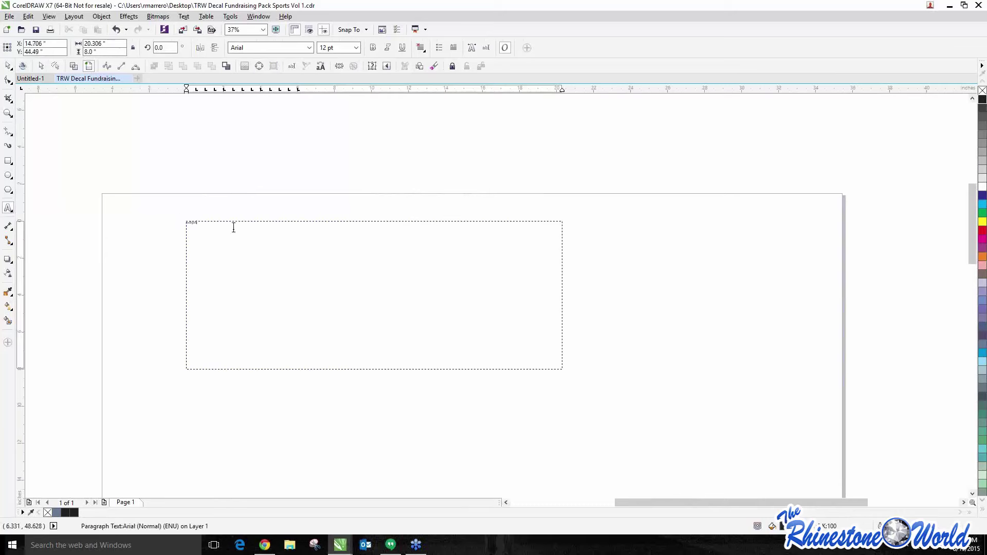
left_click(7, 67)
left_click_drag(159, 212, 560, 434)
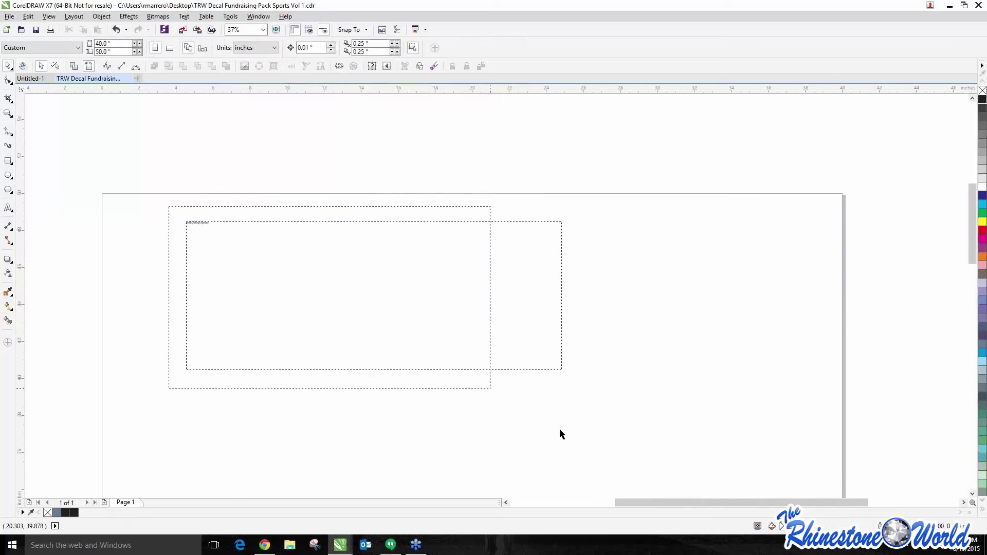
key("Delete")
left_click(9, 207)
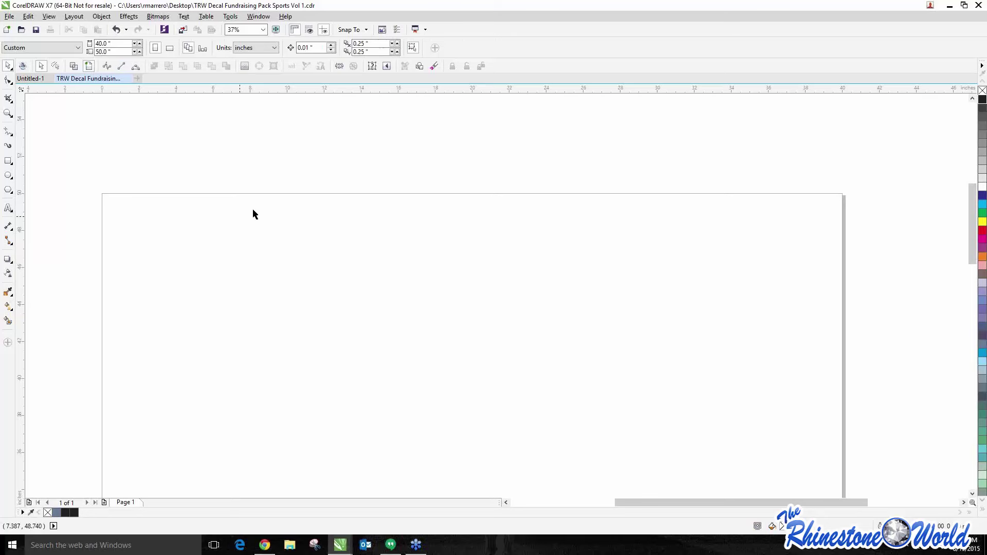
- Place the Eiffel Tower bitmap at about 32.4 by 38.9 inches and position it near the top of the page
scroll(257, 209, "down", 4)
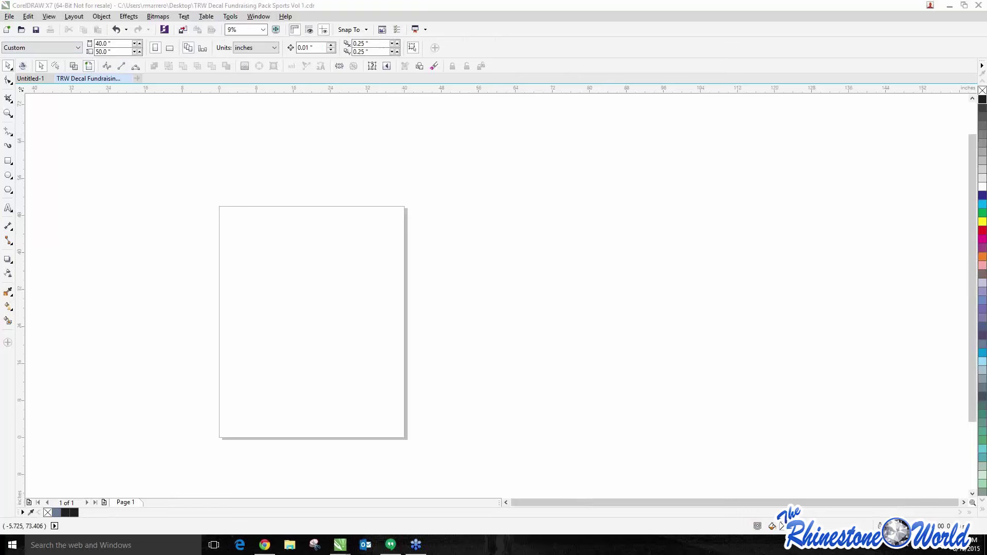
scroll(243, 280, "up", 2)
left_click(281, 268)
left_click_drag(290, 278, 585, 439)
left_click_drag(380, 363, 346, 322)
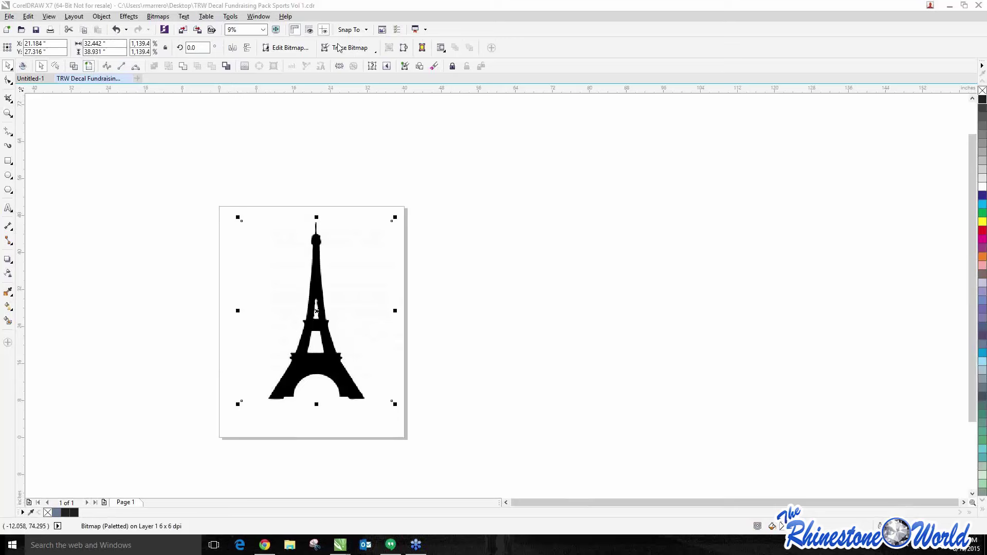
left_click(496, 275)
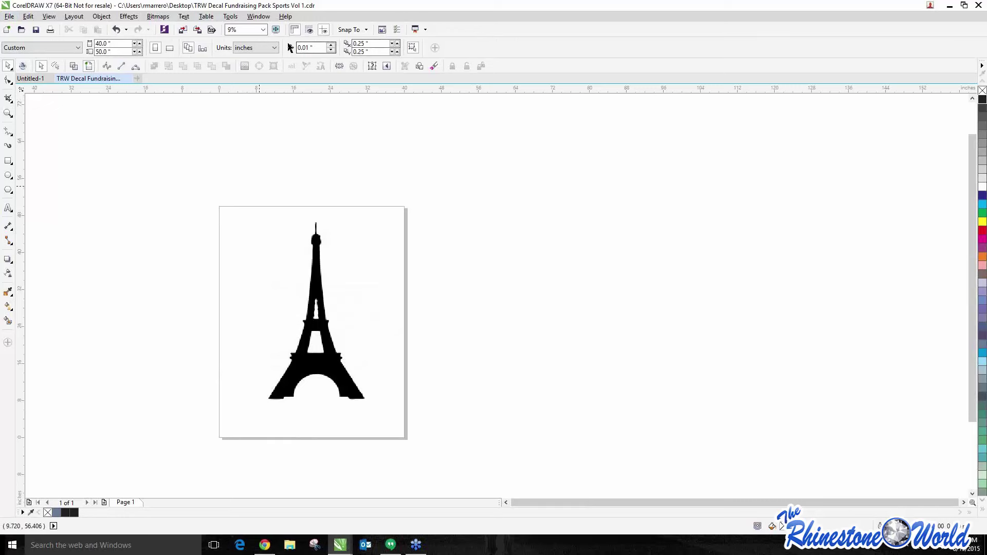
mouse_move(326, 269)
left_mouse_down()
mouse_move(326, 220)
mouse_move(326, 260)
left_mouse_up()
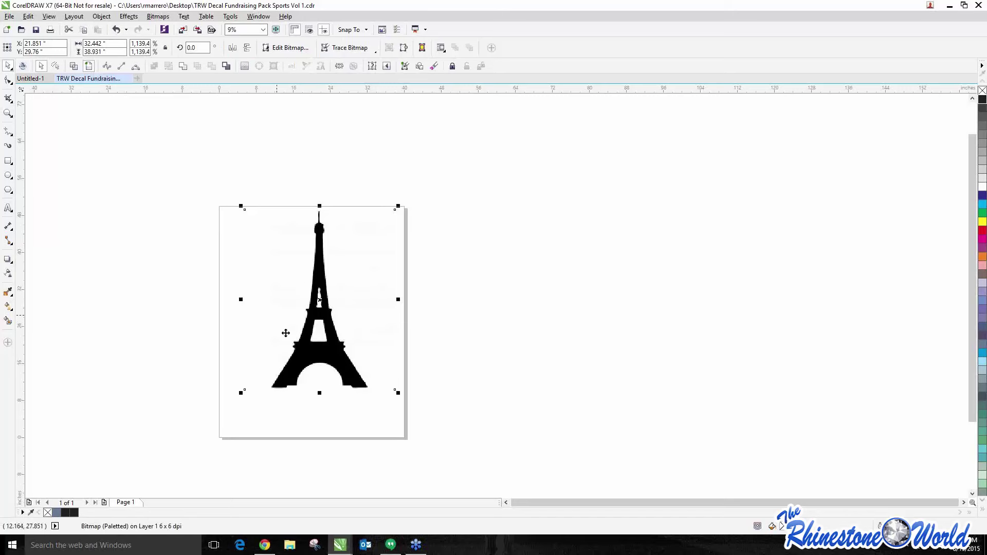
- Quick Trace the Eiffel Tower bitmap and move the traced copy off the page to the right of the original
left_click(344, 48)
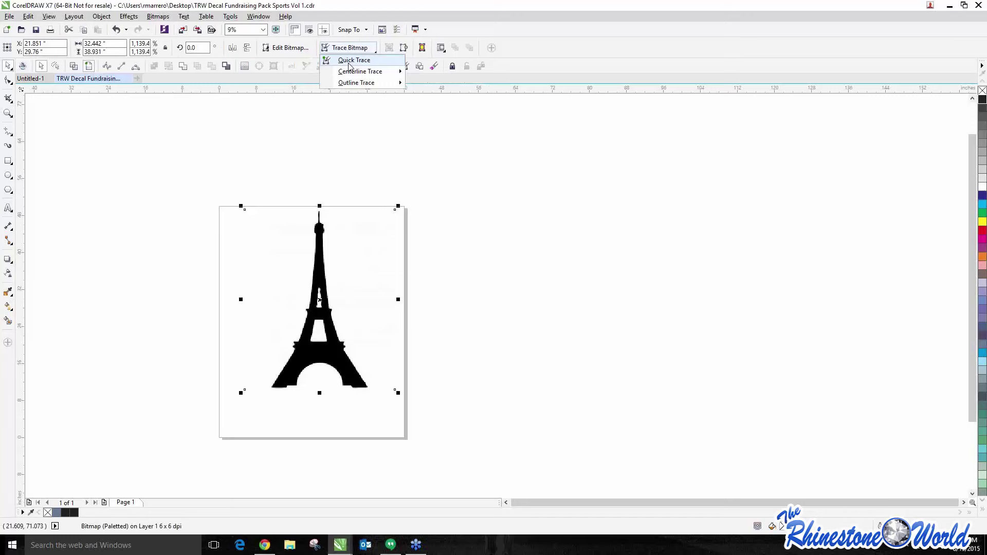
left_click(350, 61)
mouse_move(318, 291)
left_mouse_down()
mouse_move(397, 265)
mouse_move(533, 263)
left_mouse_up()
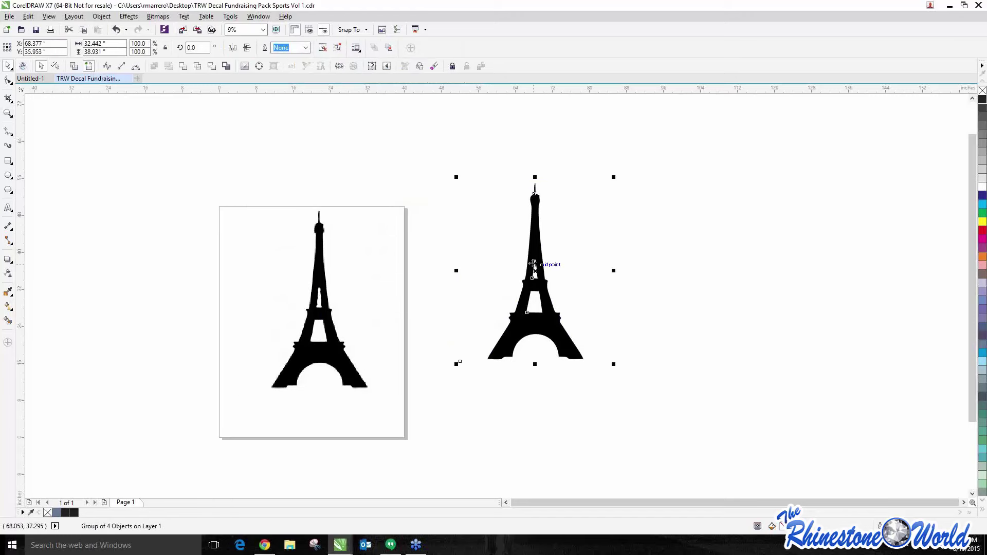
- Ungroup all objects of the traced tower, then move its outer silhouette aside and undo the move
right_click(544, 258)
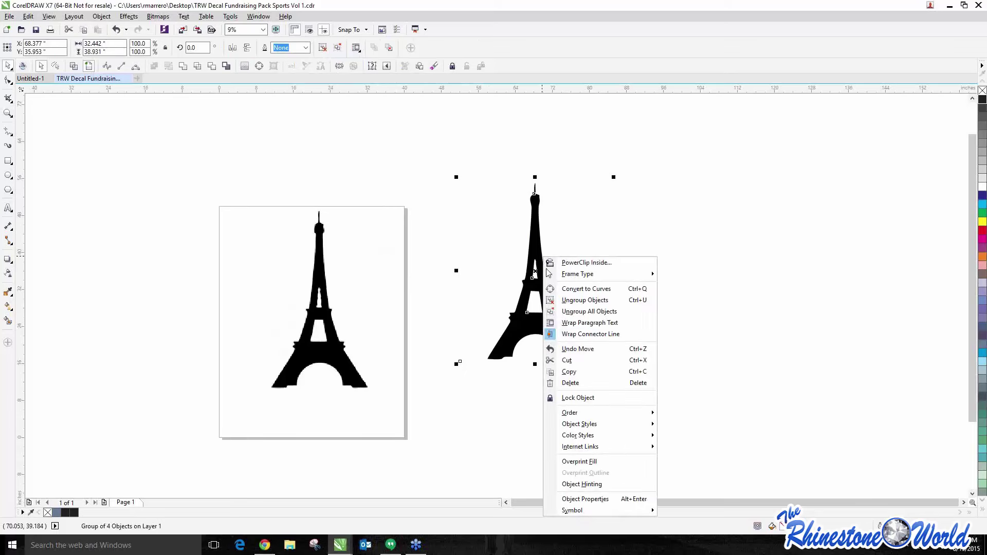
left_click(580, 313)
left_click_drag(604, 280, 858, 259)
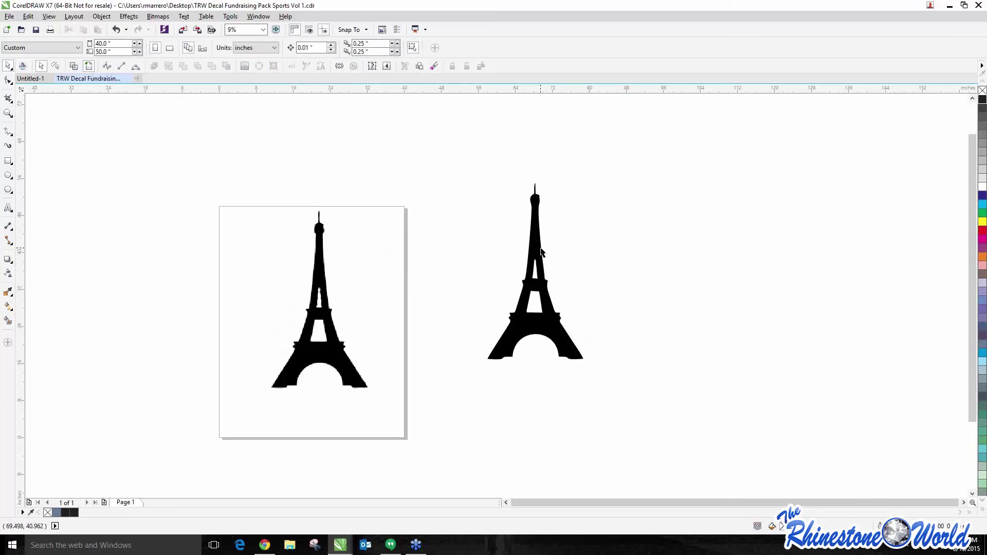
mouse_move(531, 254)
left_mouse_down()
mouse_move(511, 236)
mouse_move(517, 267)
left_mouse_up()
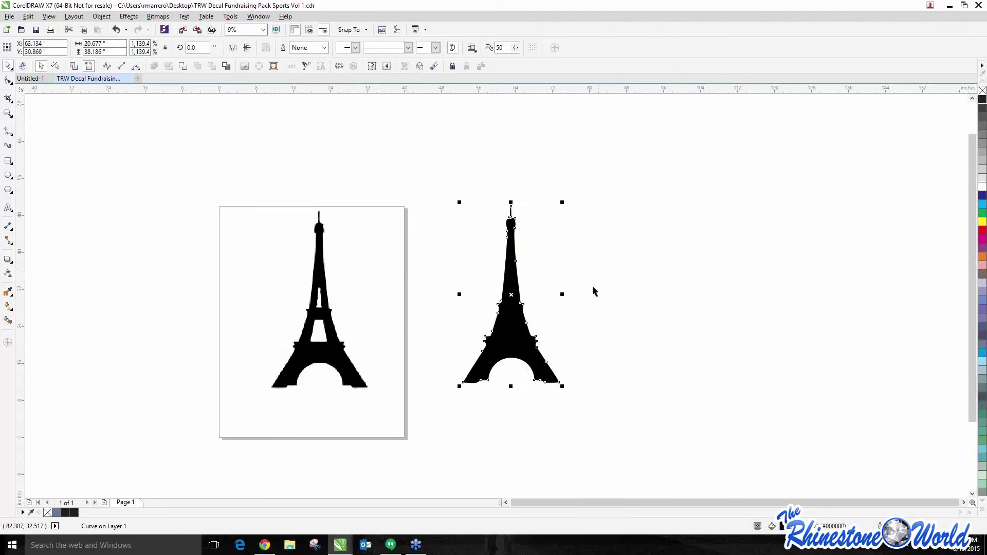
key("ctrl+z")
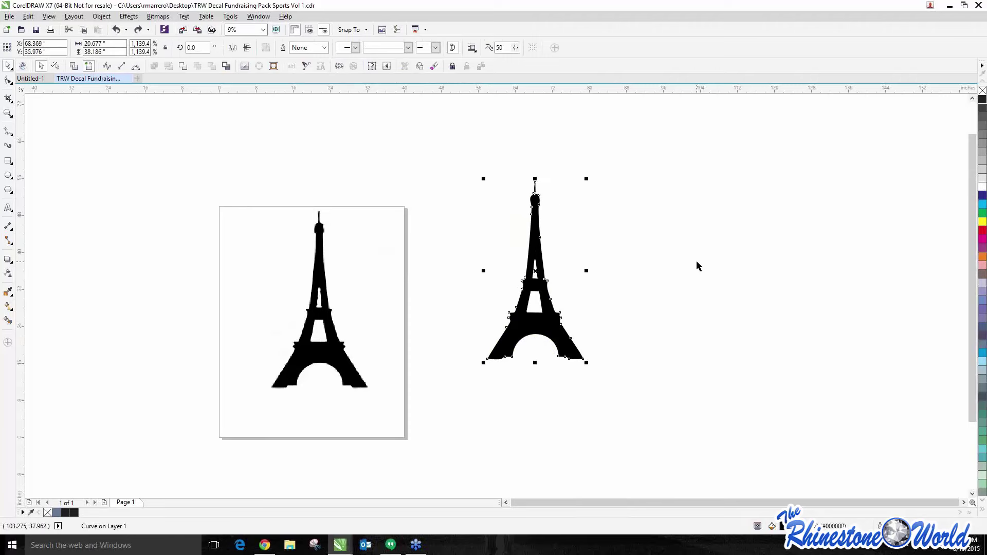
left_click(697, 263)
- Undo a test move of the trace's lower window shape and fill both window shapes with magenta
scroll(553, 304, "up", 2)
left_click_drag(520, 292, 455, 301)
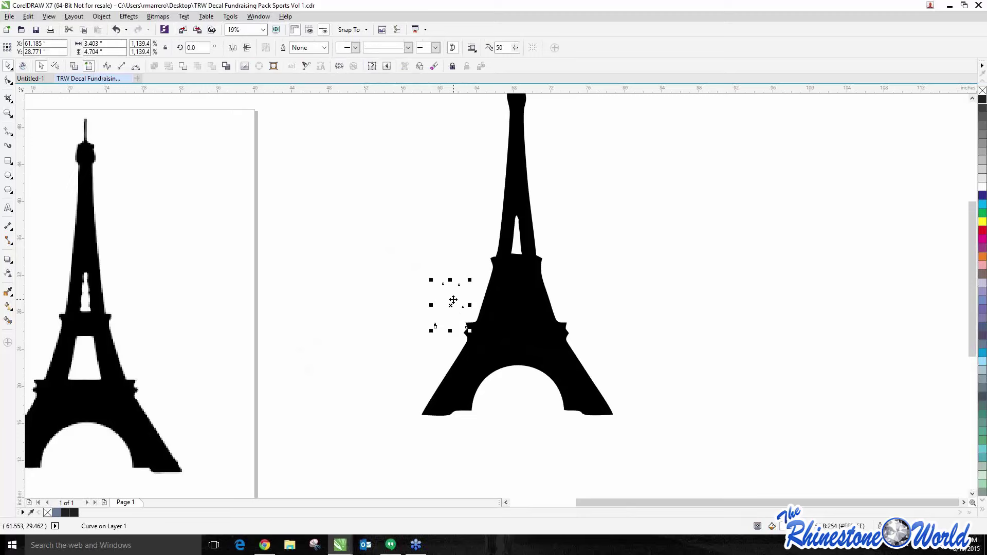
key("ctrl+z")
left_click(982, 238)
key("Escape")
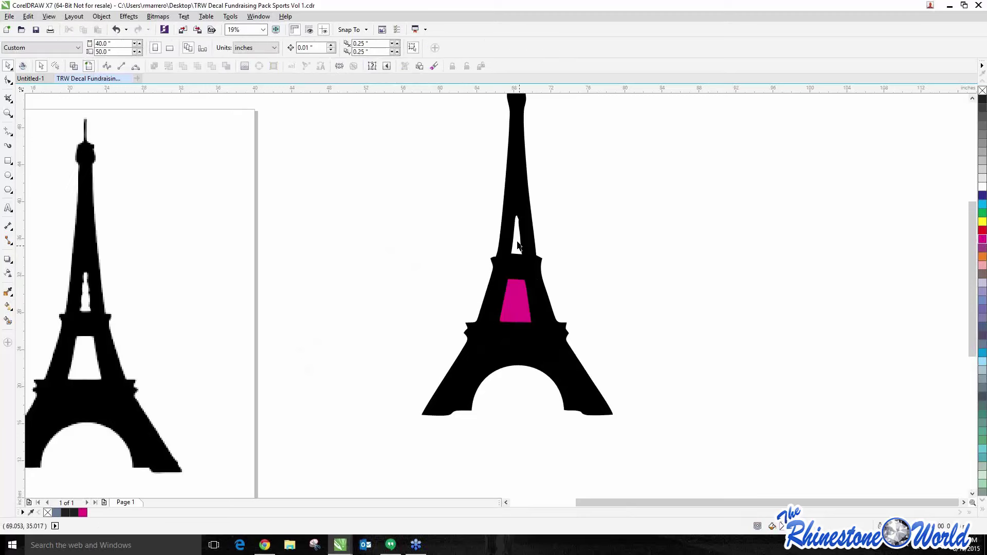
left_click(517, 242)
left_click(982, 239)
key("Escape")
scroll(630, 291, "down", 2)
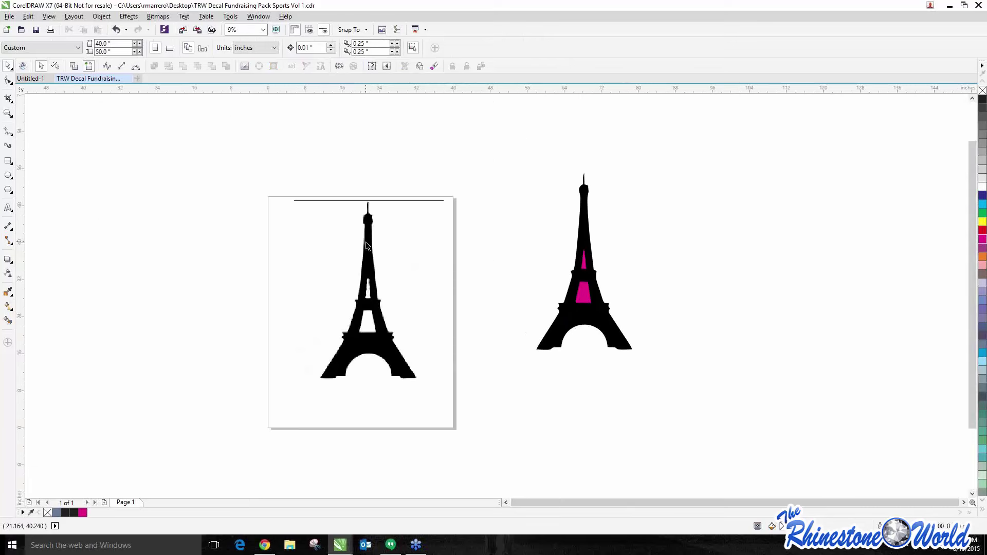
- Delete the traced tower pieces and reposition the original bitmap inside the page at about X 21.7, Y 28.8 inches
left_click_drag(332, 245, 284, 241)
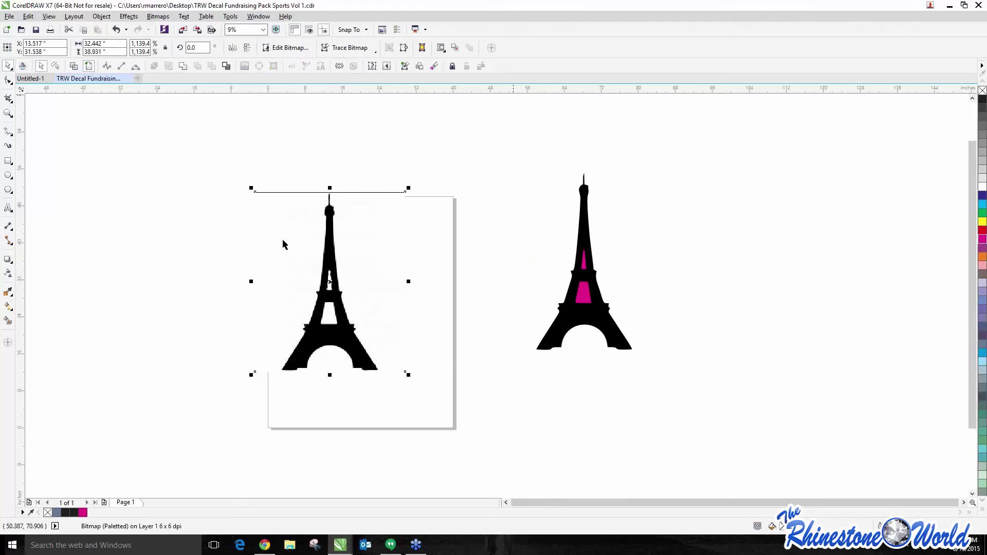
left_click_drag(499, 132, 774, 431)
key("Delete")
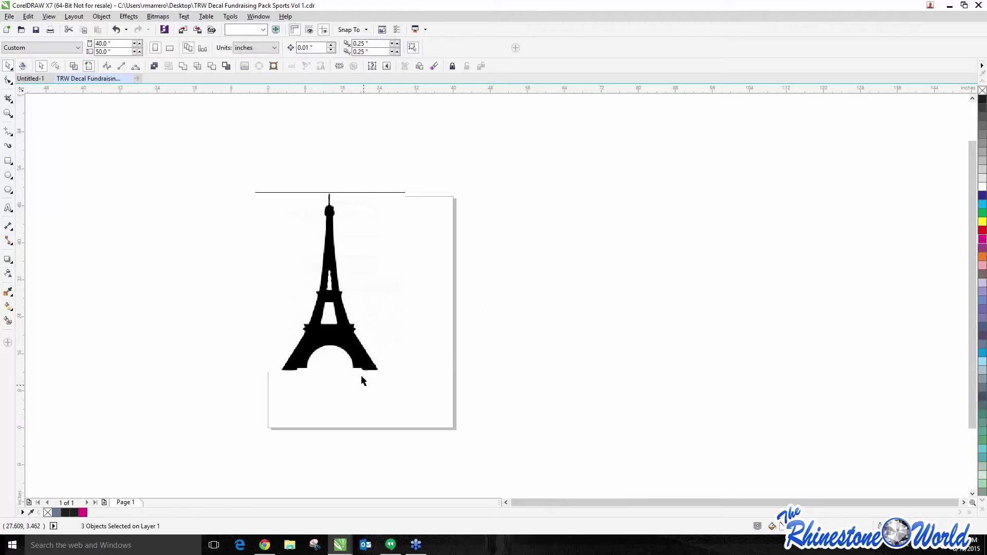
left_click_drag(348, 280, 384, 293)
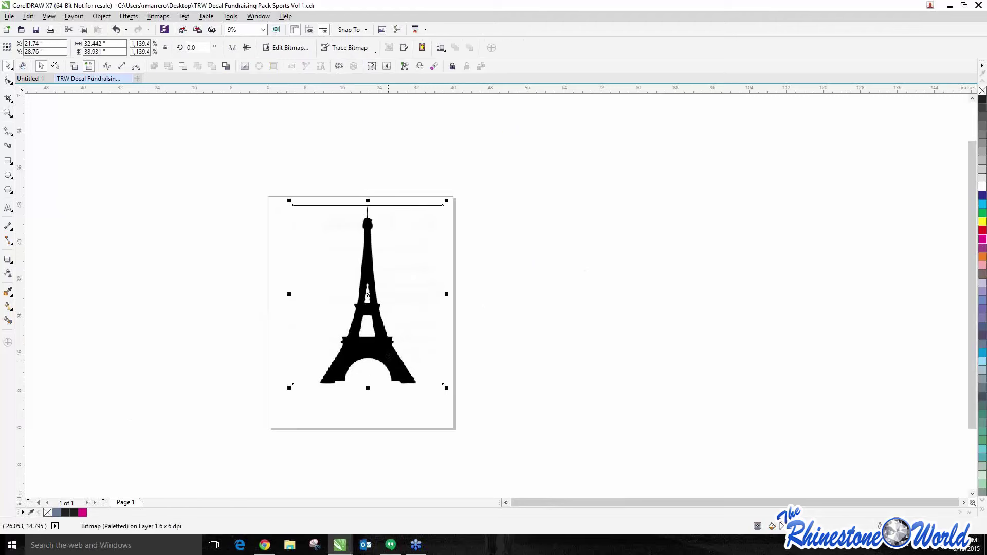
- Start a Low Quality Image outline trace of the tower with reduced detail, smoothing 21 and corner smoothness 10
left_click(355, 49)
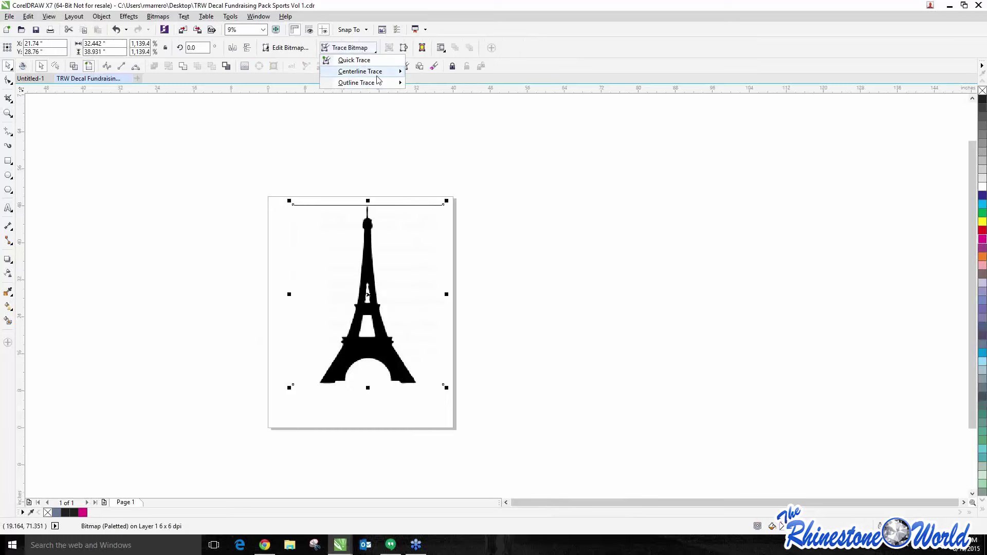
mouse_move(393, 81)
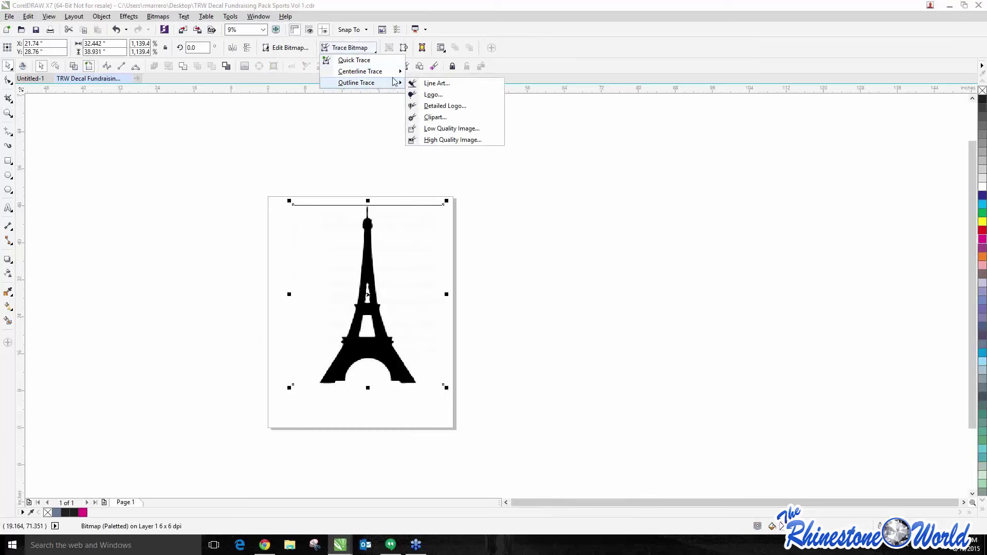
left_click(438, 129)
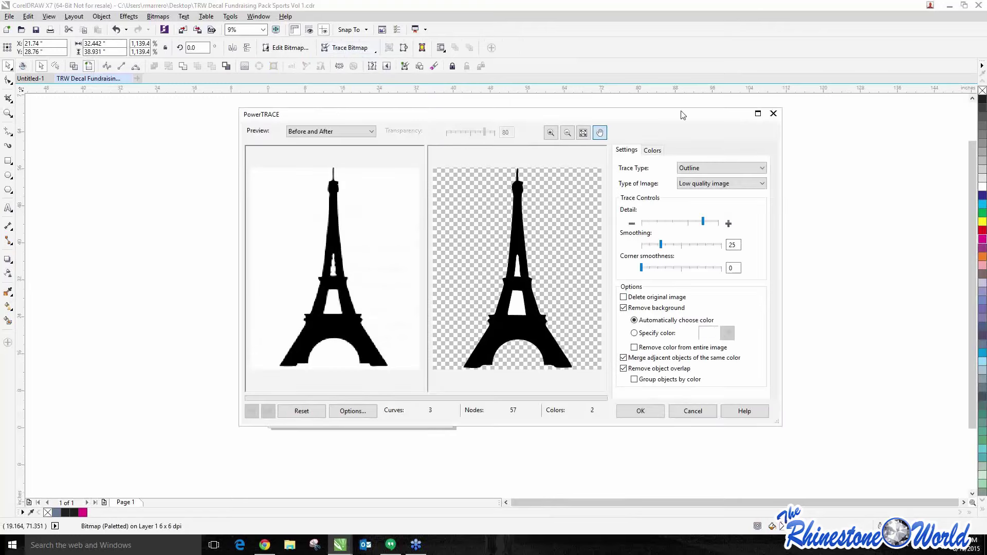
left_click_drag(680, 111, 681, 106)
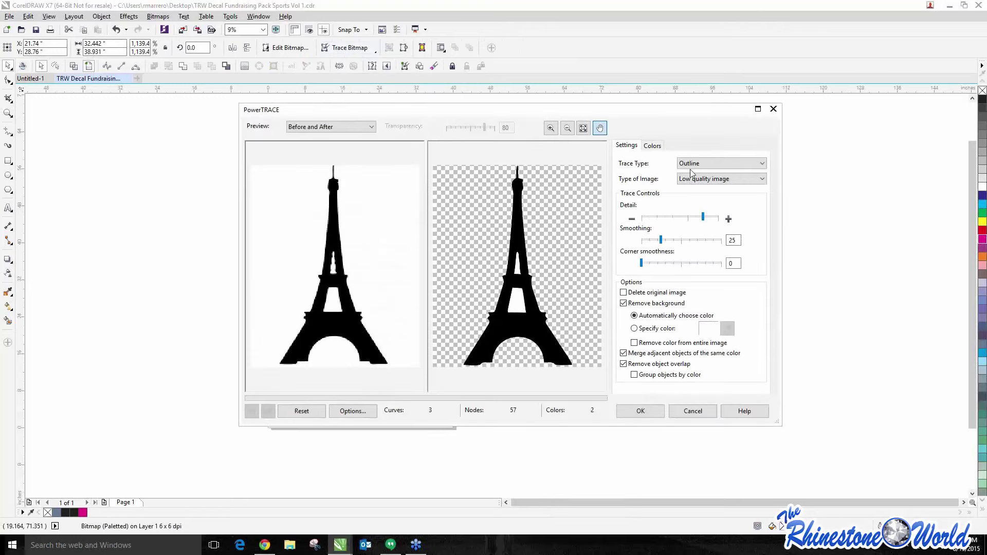
left_click_drag(703, 219, 694, 243)
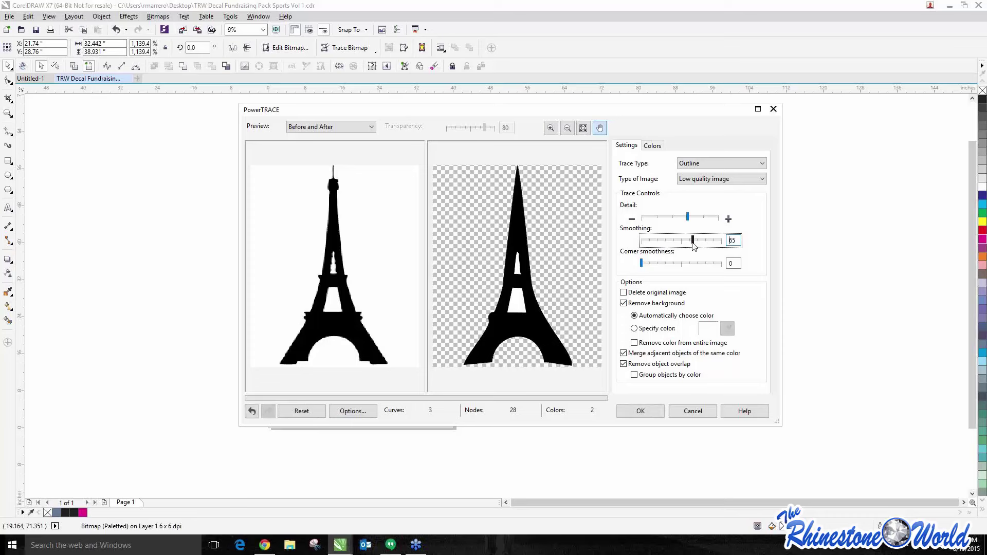
left_click_drag(695, 244, 649, 266)
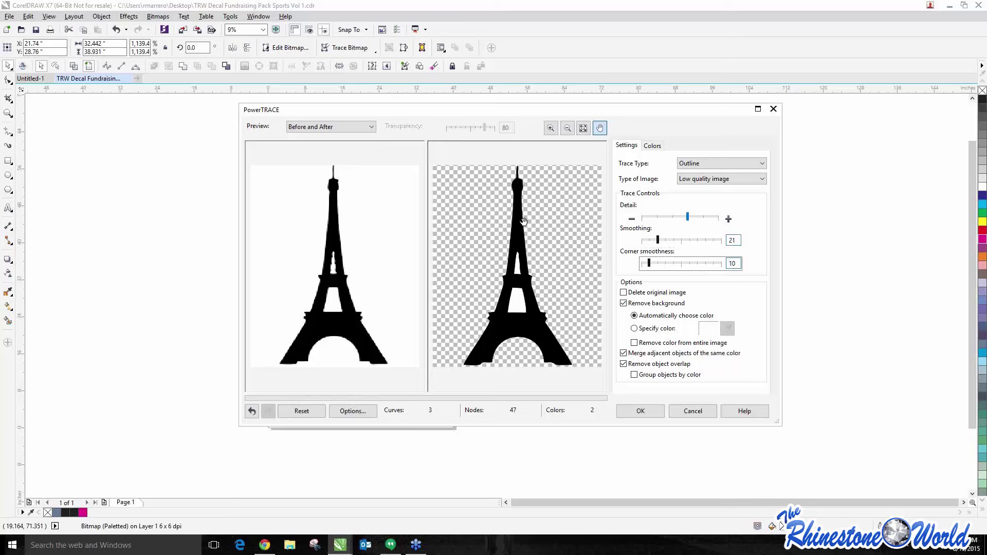
- Preview the trace with Remove background turned off, and turn the option back on
left_click(655, 304)
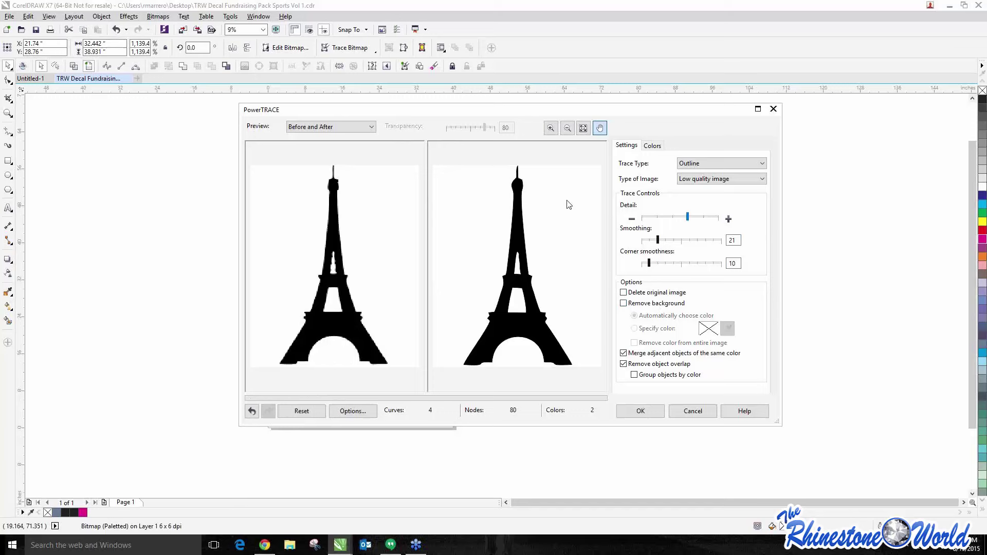
left_click(624, 304)
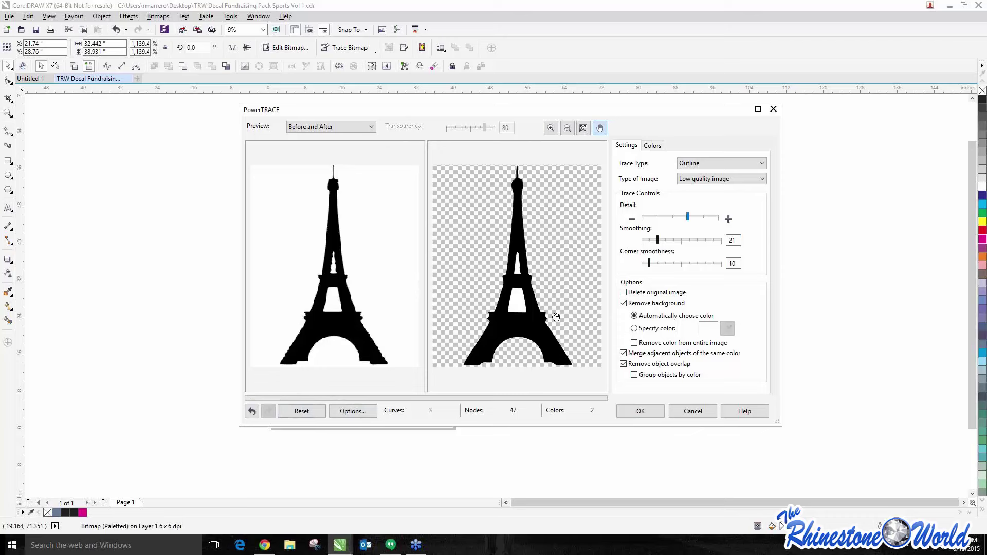
- Try removing black (R0 G0 B0) from the trace's colors, and undo the removal
left_click(651, 149)
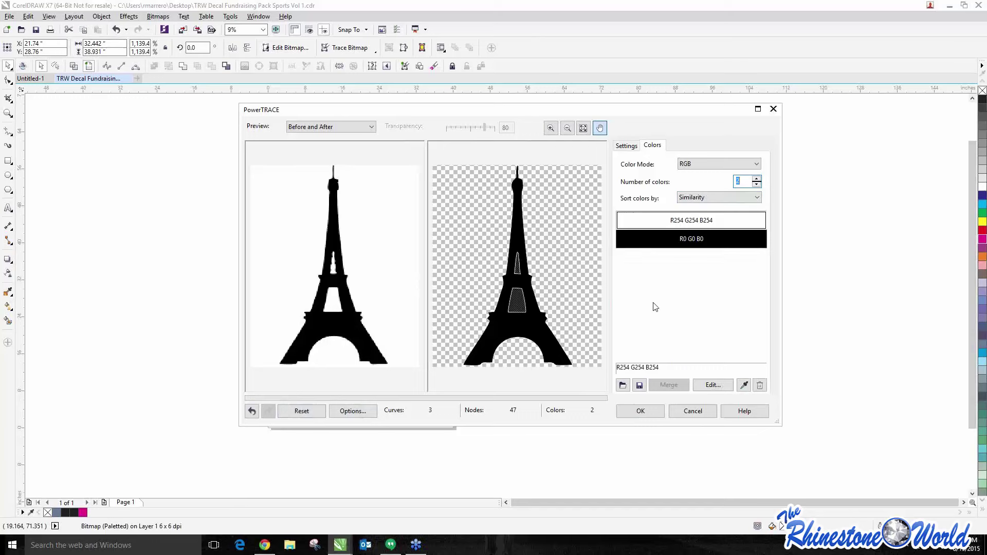
left_click(677, 221)
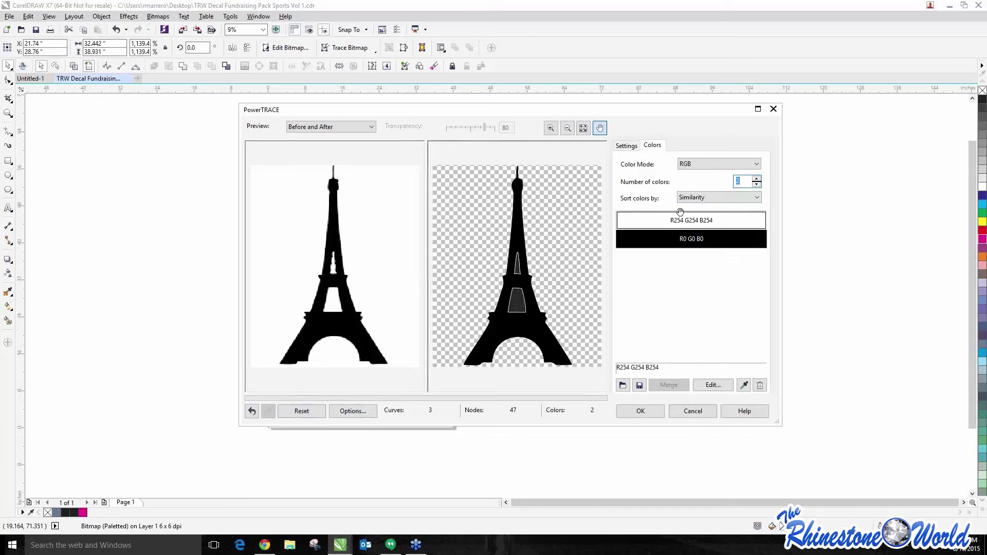
left_click(680, 242, "ctrl")
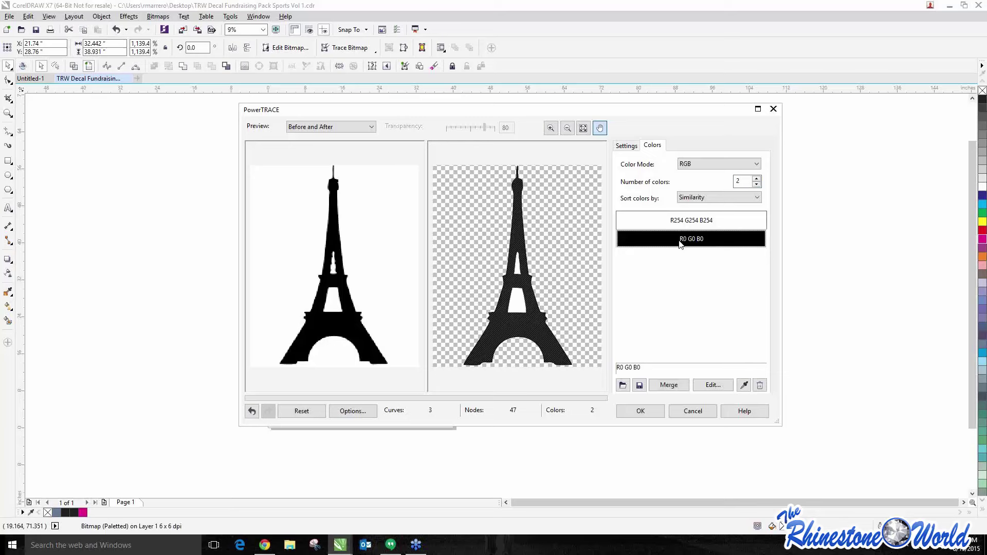
left_click(760, 385)
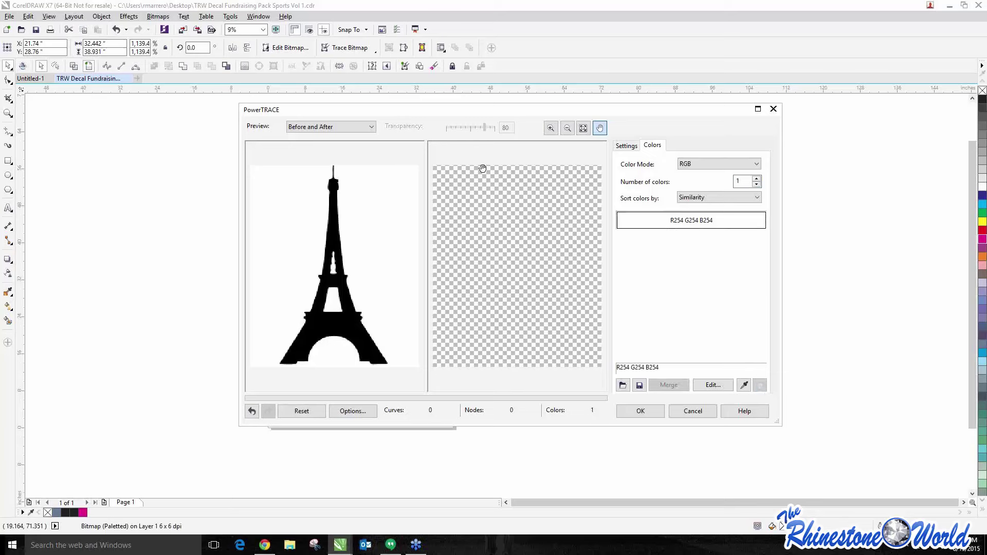
left_click(719, 219)
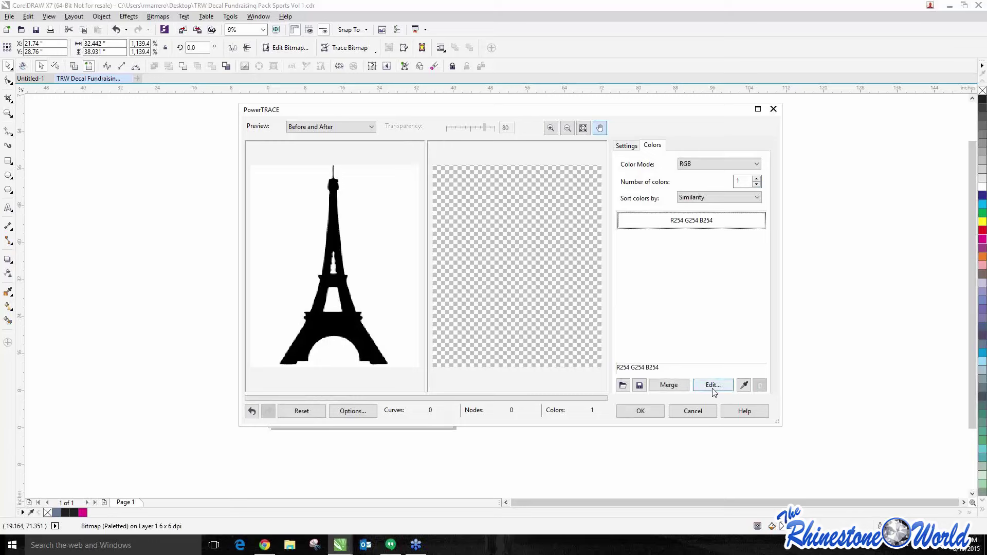
key("ctrl+z")
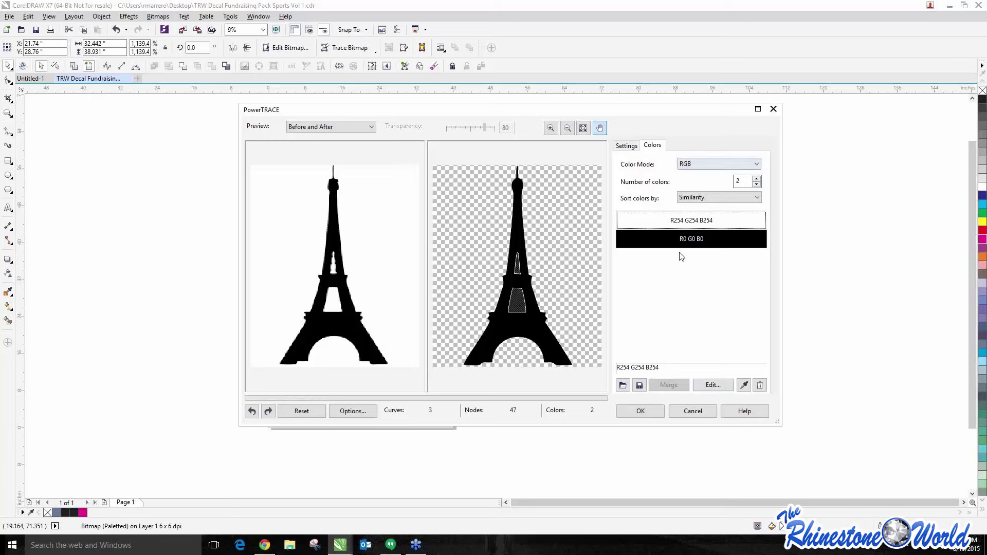
- Set the trace's color mode to VectUndoPalette_19 and accept the trace
left_click(699, 199)
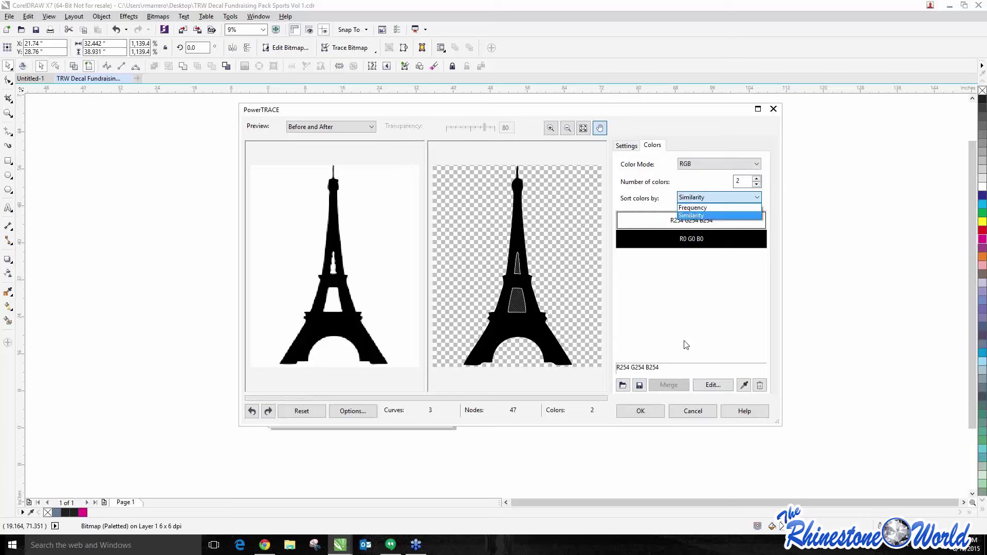
left_click(692, 318)
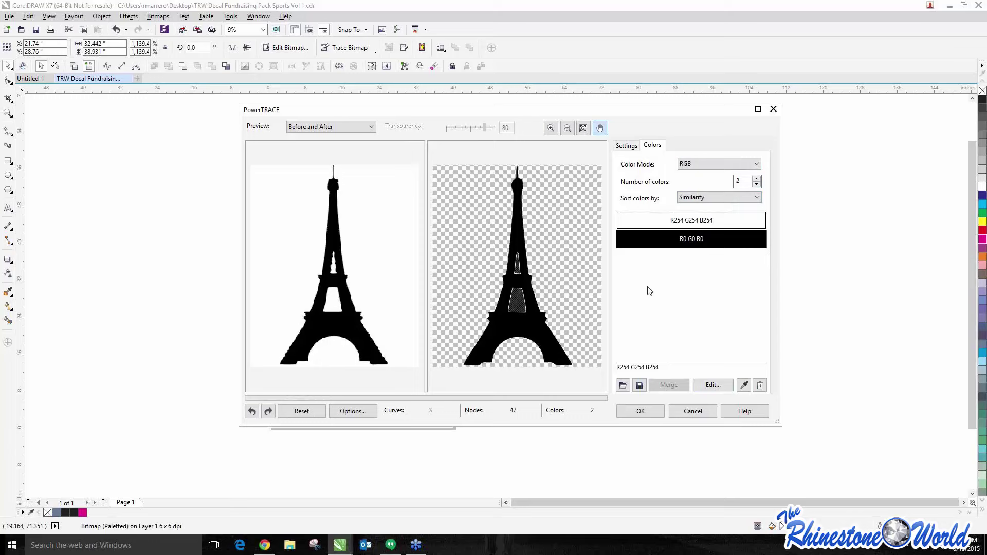
left_click(732, 164)
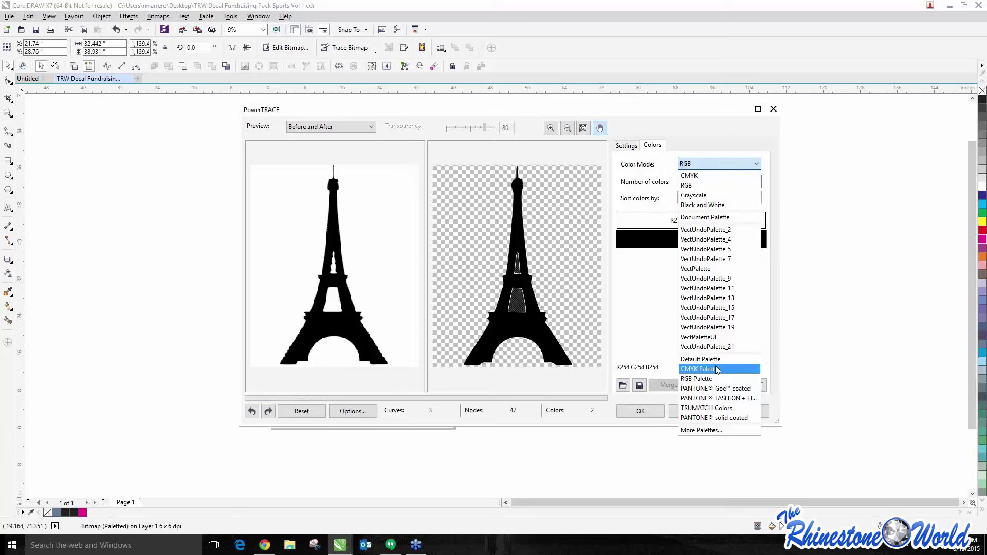
left_click(718, 326)
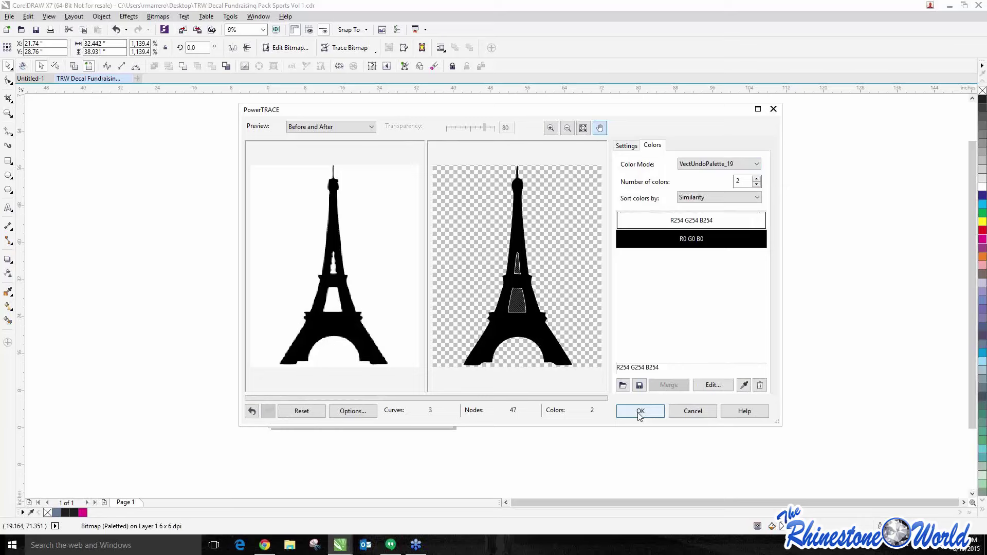
key("Tab")
key("Tab")
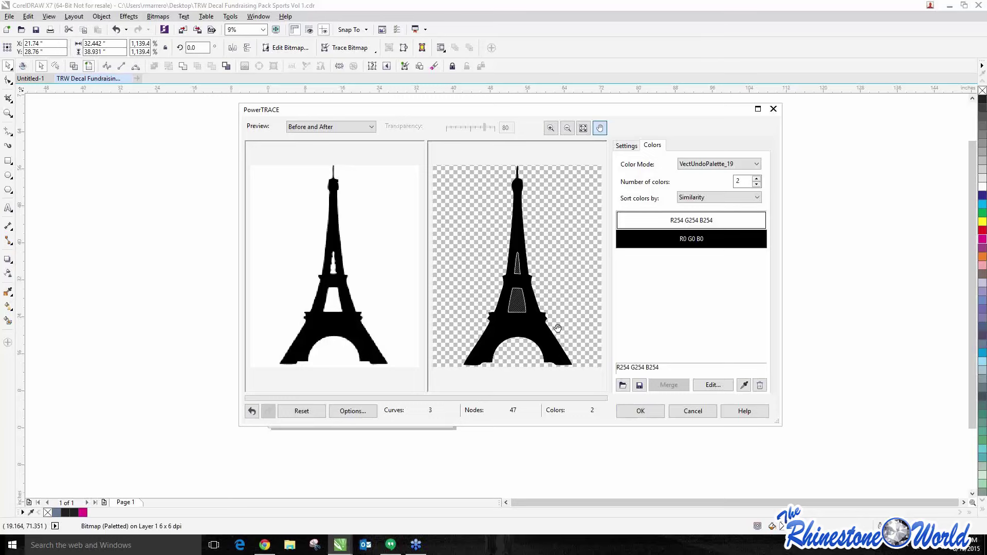
left_click(638, 412)
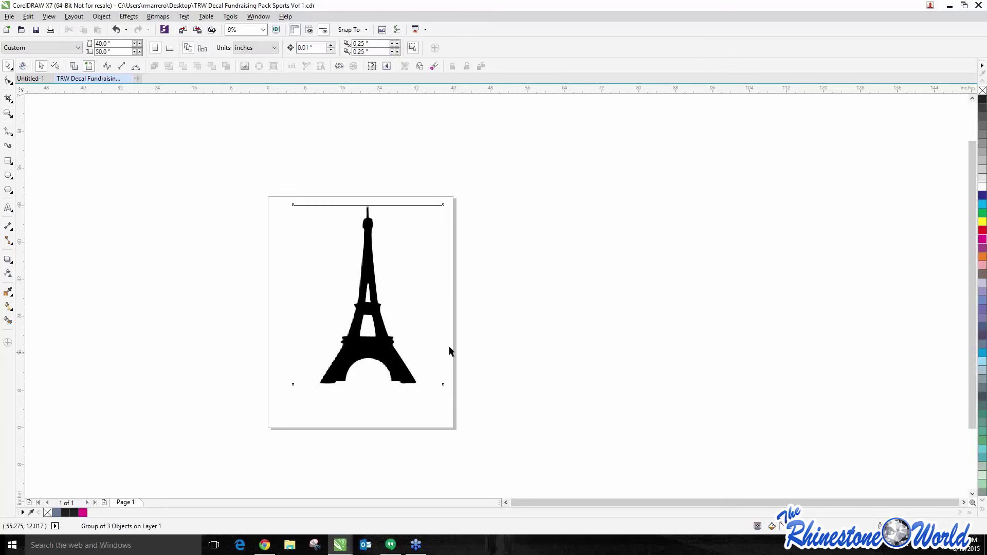
- Move the traced tower off the page beside the original bitmap, at about X 57, Y 30.8 inches
left_click_drag(386, 359, 580, 353)
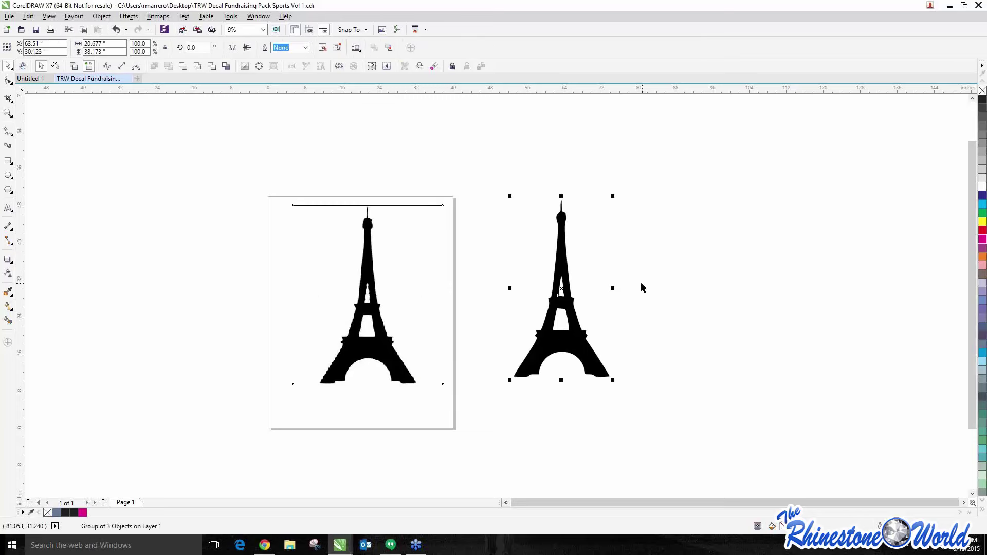
left_click(607, 318)
scroll(568, 285, "up", 2)
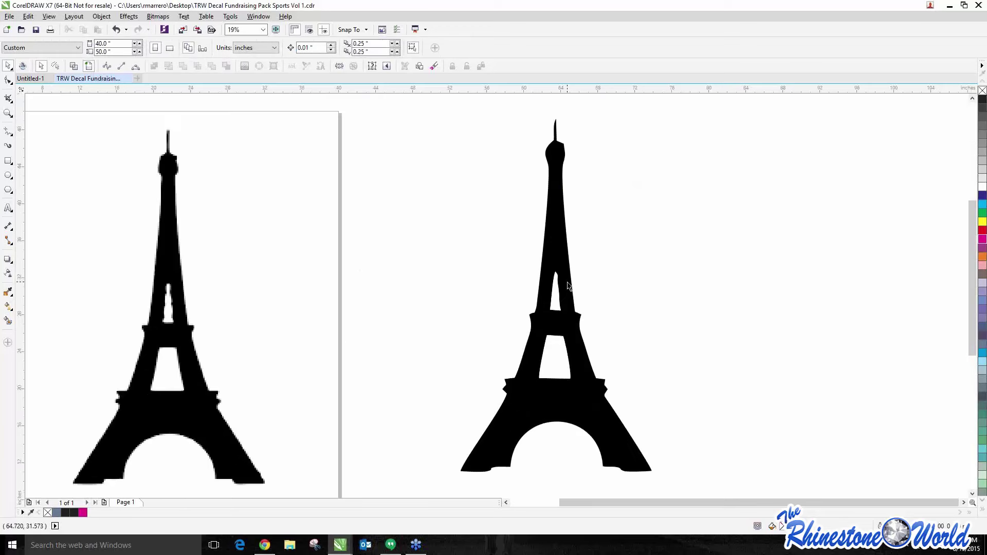
left_click(269, 302)
scroll(183, 310, "down", 3)
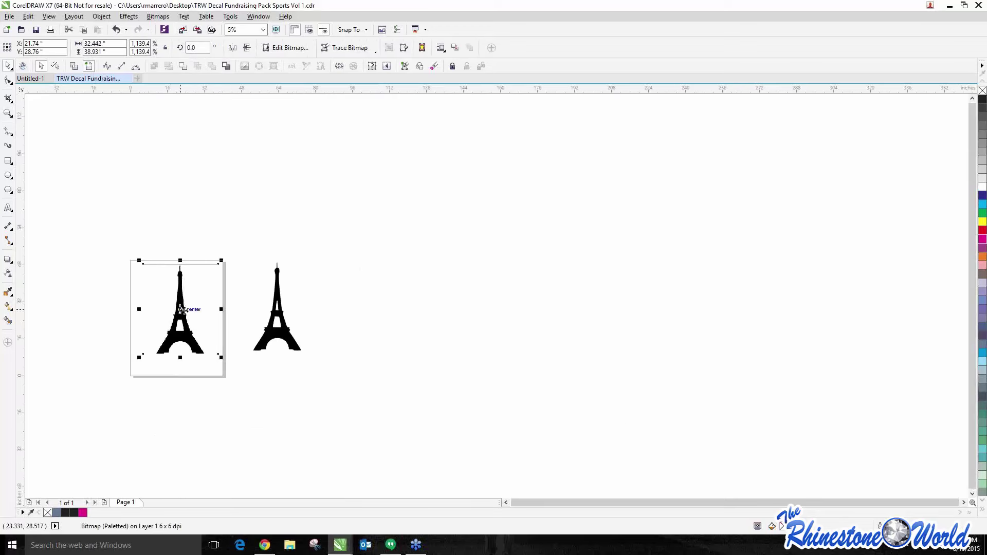
scroll(191, 313, "up", 2)
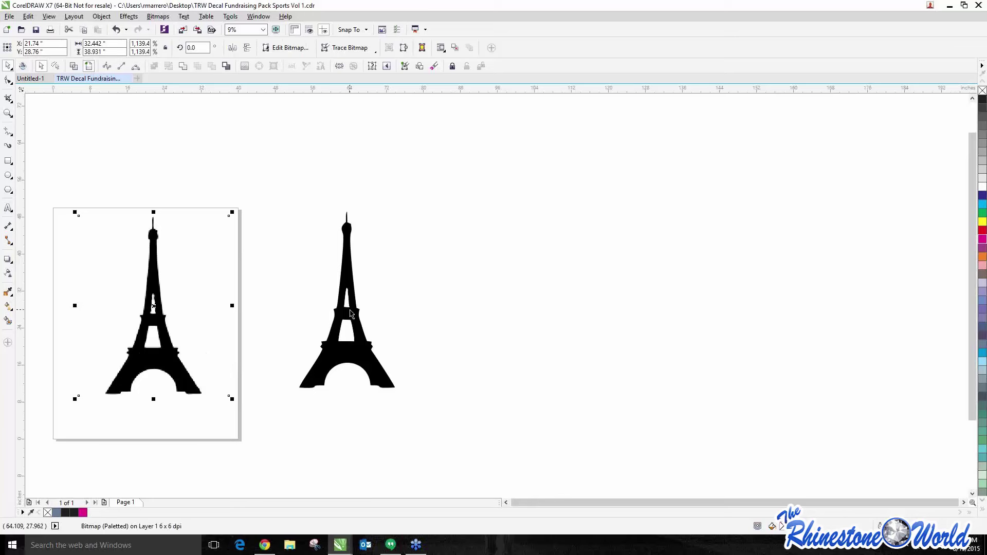
left_click_drag(350, 313, 320, 309)
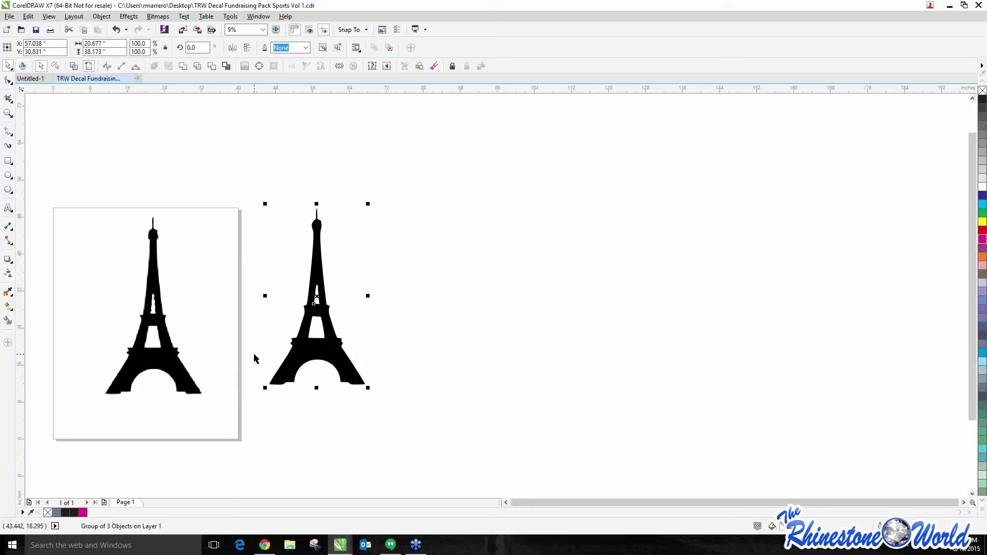
- Compare the edges and window openings of the original bitmap and the traced tower up close
left_click(166, 266)
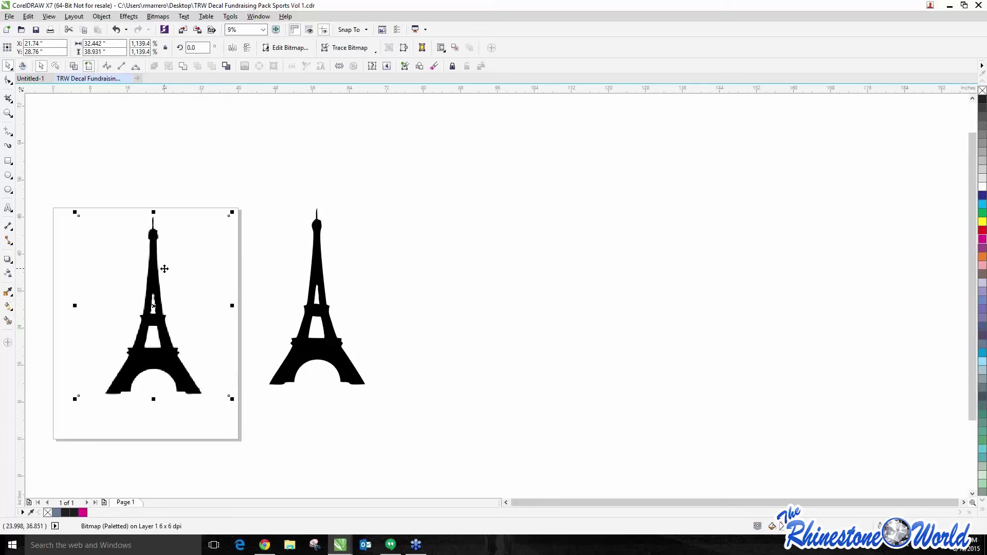
scroll(130, 341, "up", 8)
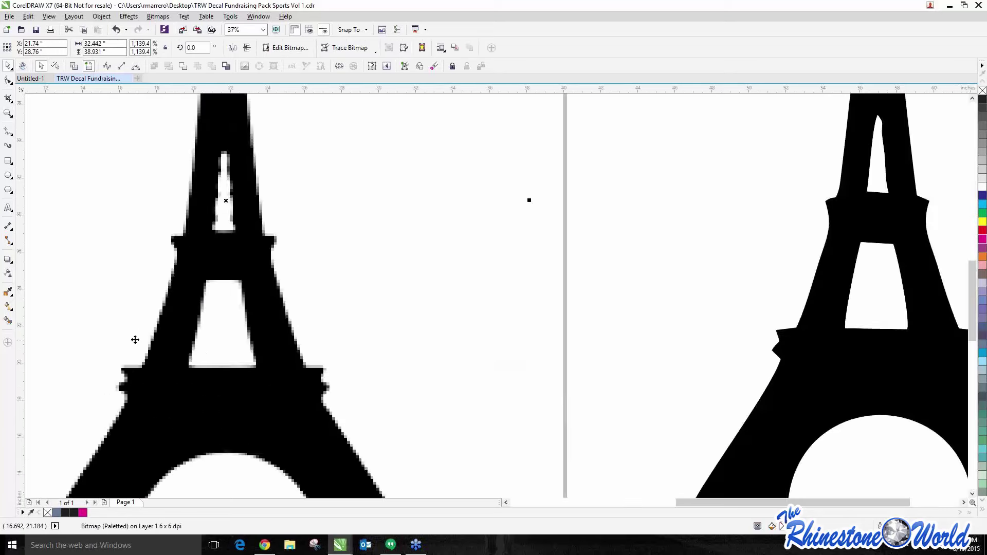
scroll(138, 335, "down", 8)
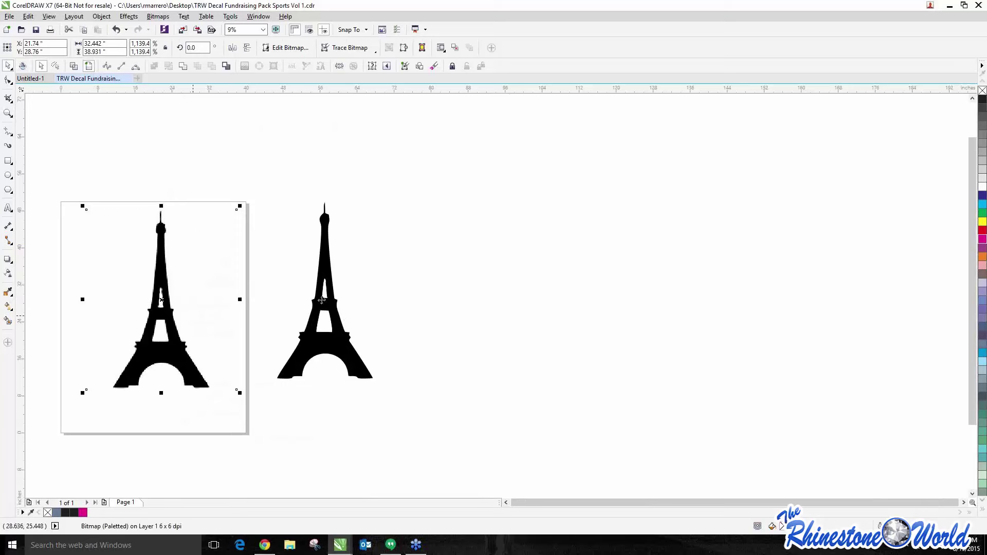
scroll(308, 343, "up", 5)
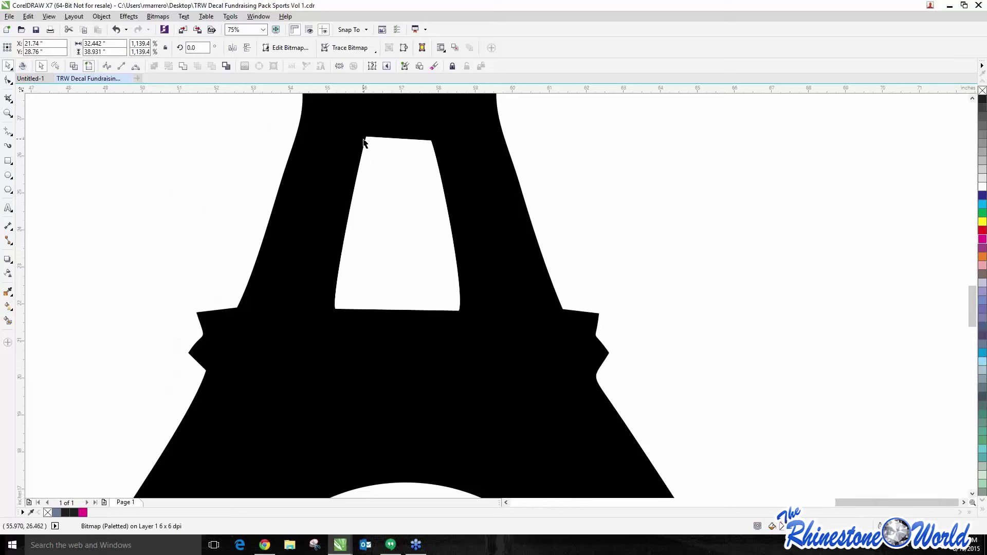
left_click(363, 143)
scroll(490, 242, "down", 5)
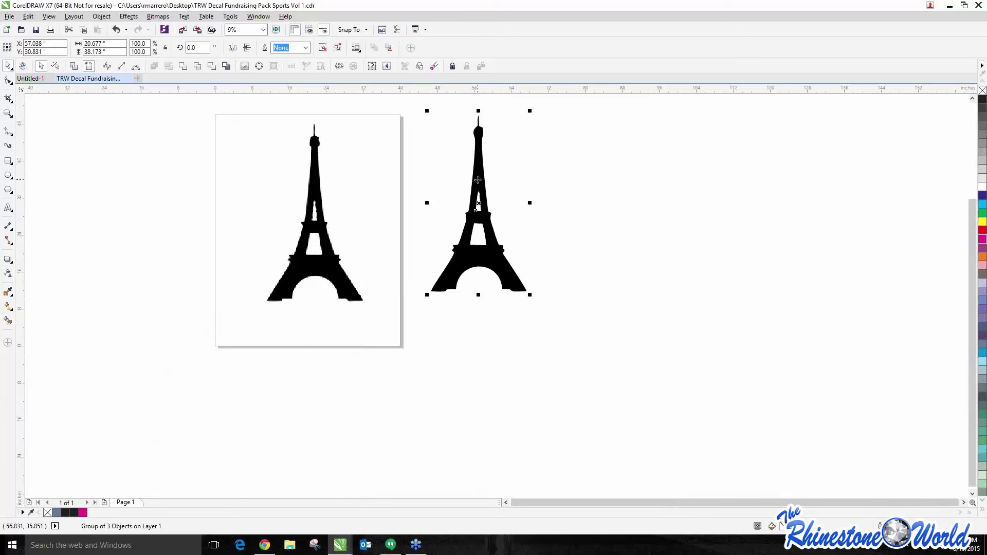
- Move the traced tower to the opposite side of the page, at about X -9.8, Y 27.4 inches
left_click_drag(488, 176, 483, 169)
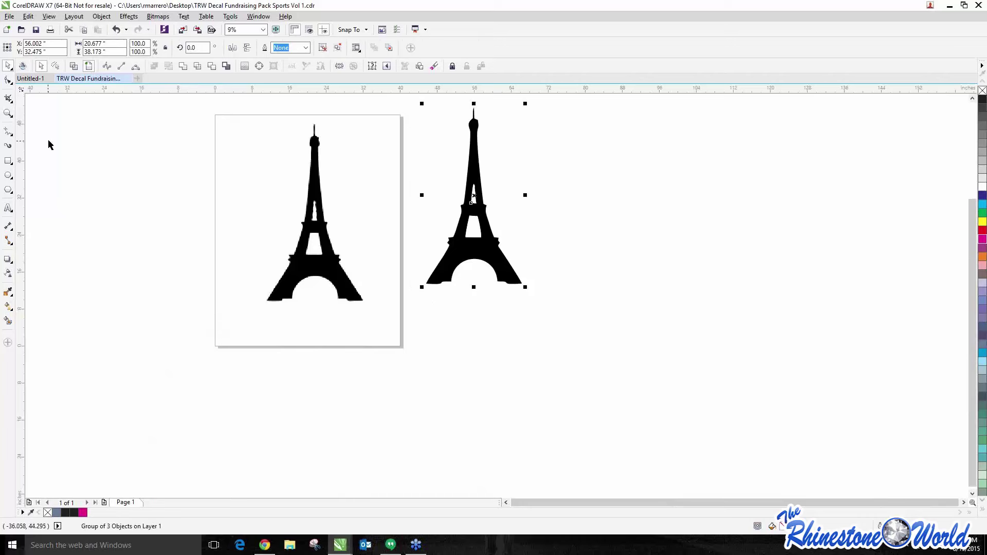
left_click_drag(467, 162, 162, 185)
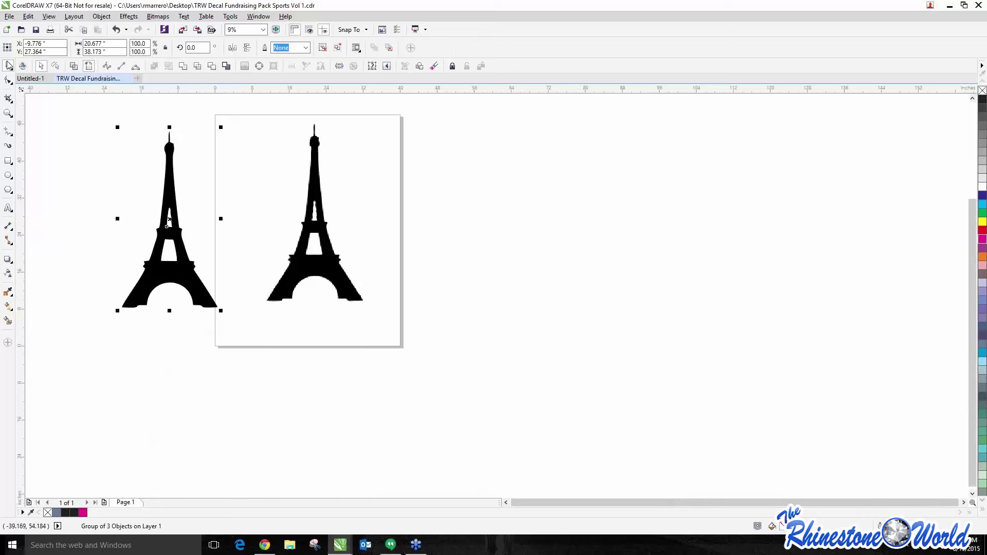
left_click(98, 157)
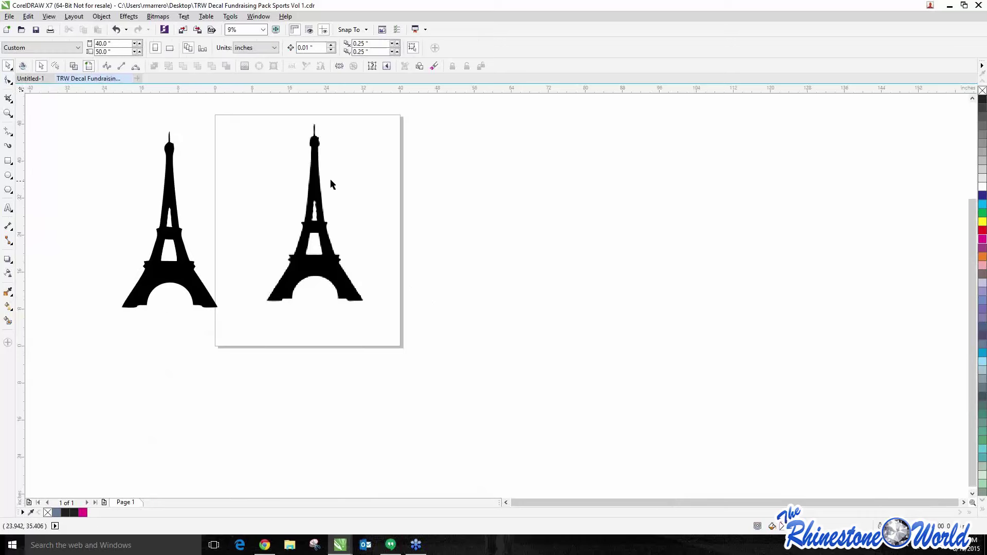
- Shrink the bitmap tower to about 17.7 by 21.2 inches and place it inside the page at about X 20.3, Y 27.7
left_click(316, 185)
left_click_drag(316, 185, 460, 236)
left_click_drag(554, 255, 459, 234)
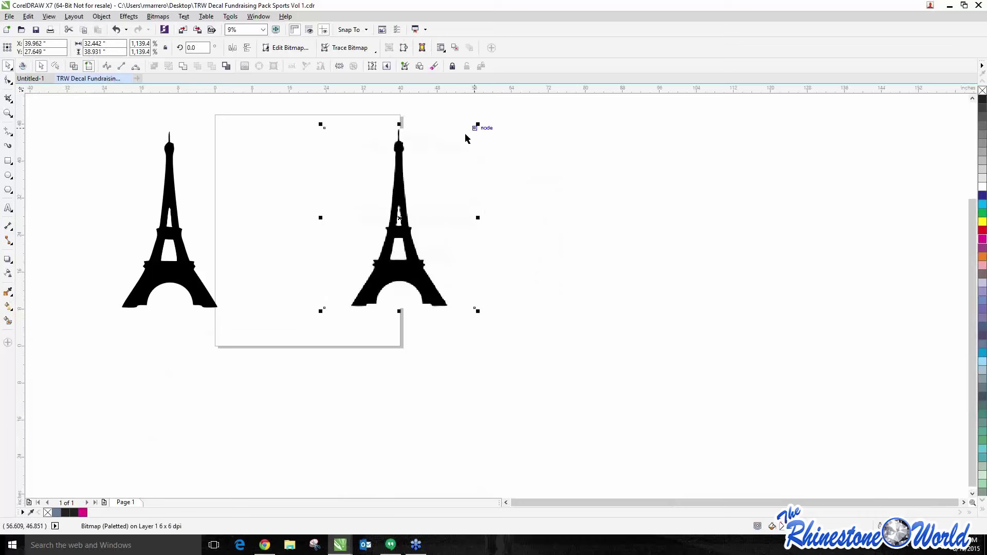
left_click_drag(470, 140, 408, 205)
left_click_drag(360, 234, 309, 188)
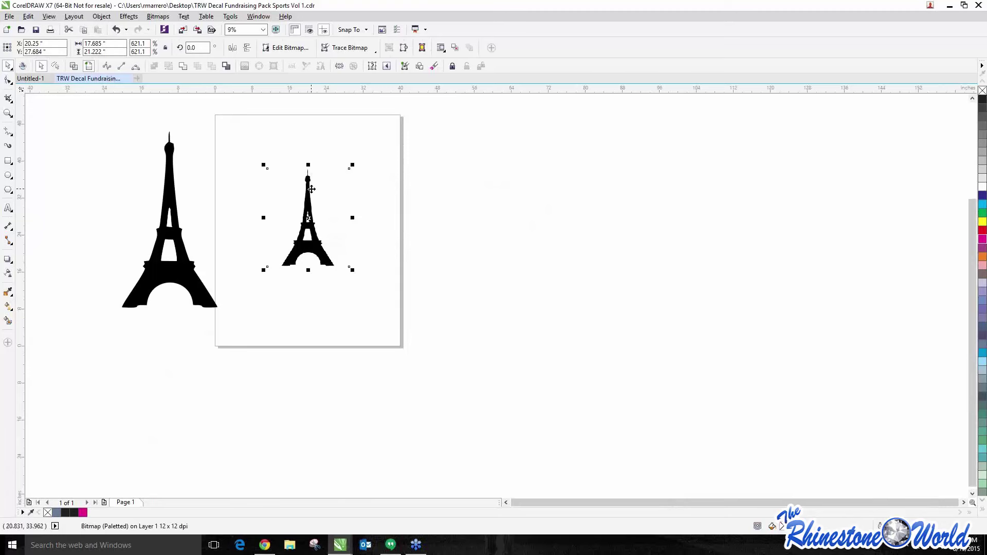
- Enlarge the bitmap tower to about 42.3 by 50.8 inches and reposition it at about X 42.9, Y 24.6
left_click_drag(353, 271, 489, 393)
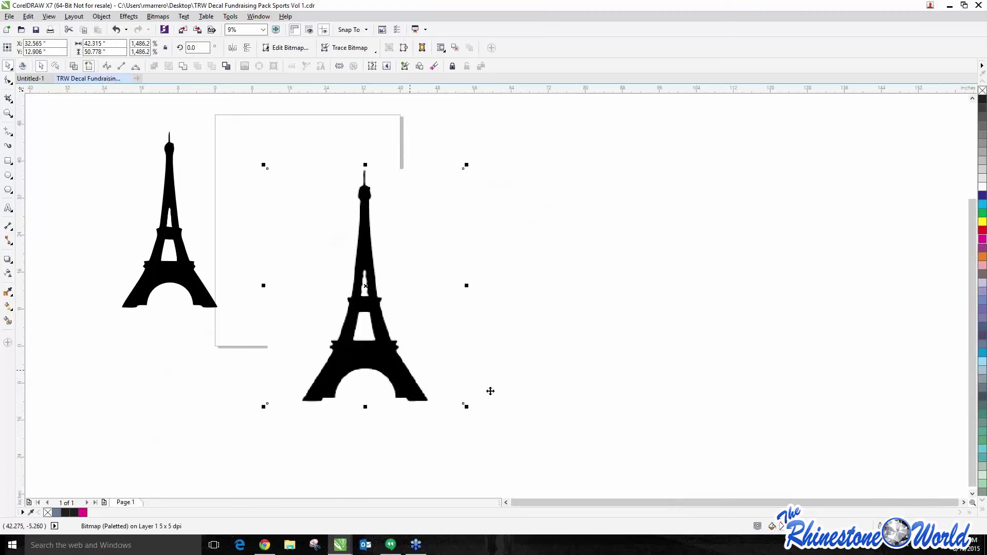
left_click_drag(410, 369, 457, 315)
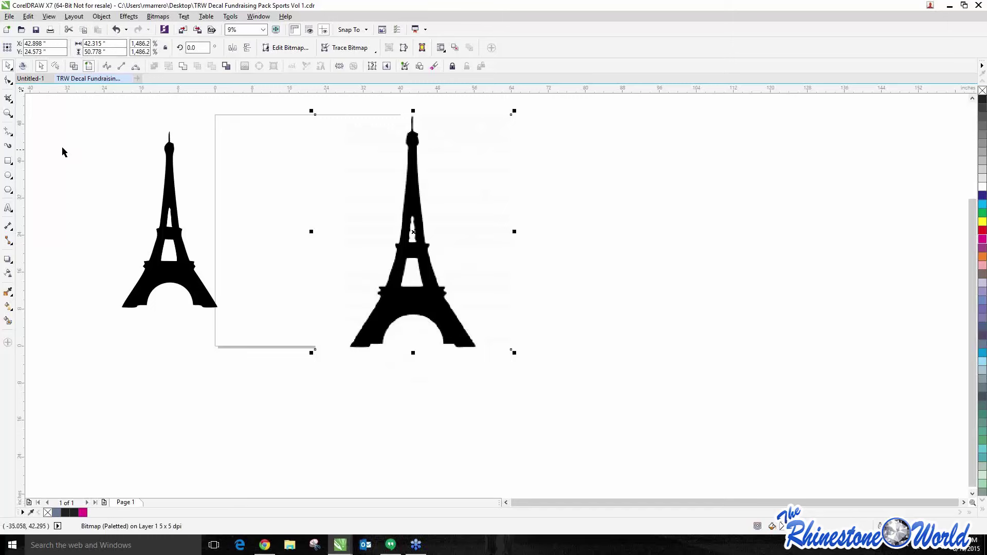
left_click(8, 85)
scroll(135, 161, "up", 2)
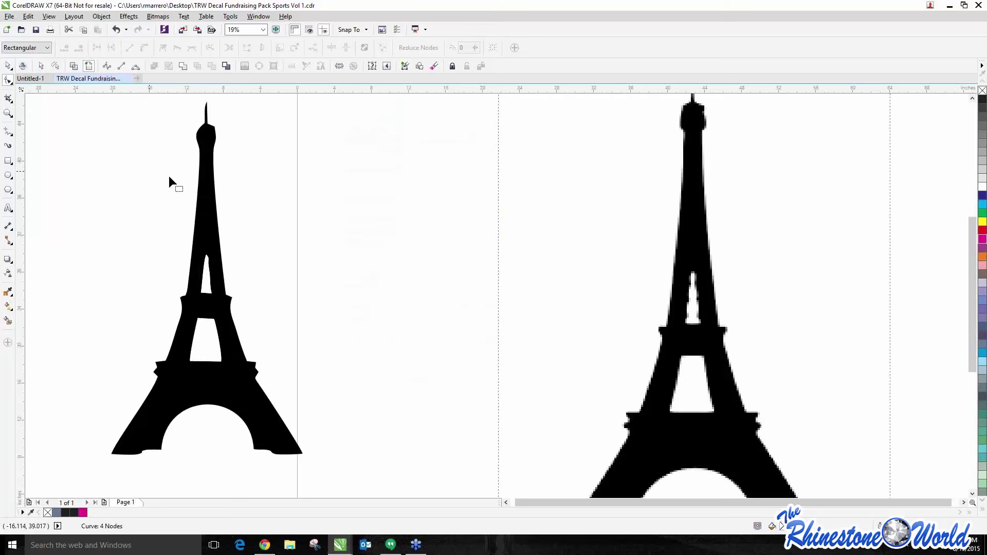
scroll(198, 189, "down", 2)
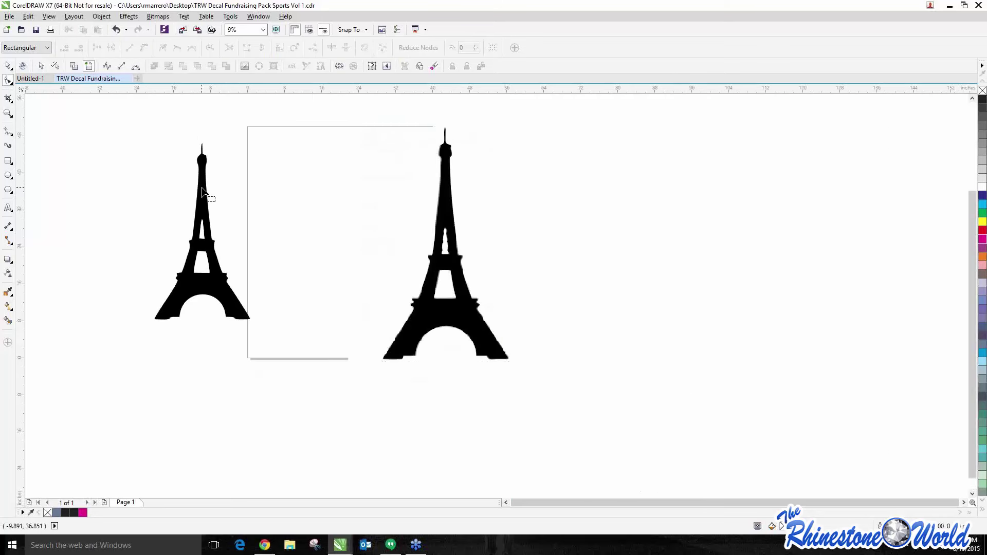
left_click(8, 66)
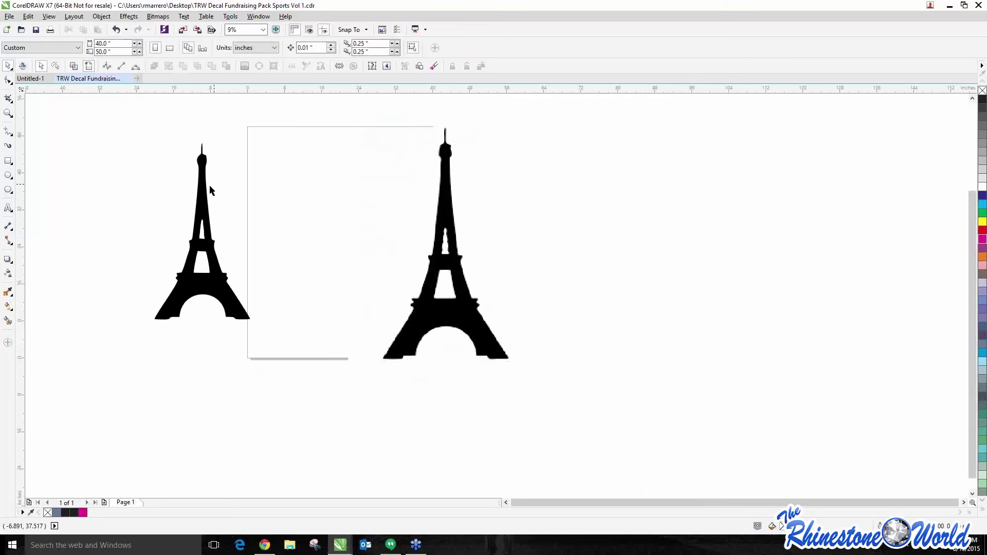
- Move the traced tower farther away from the page, to about X -29.8, Y 32.7 inches
scroll(209, 184, "up", 2)
left_click(196, 203)
left_click(195, 203)
scroll(278, 255, "down", 3)
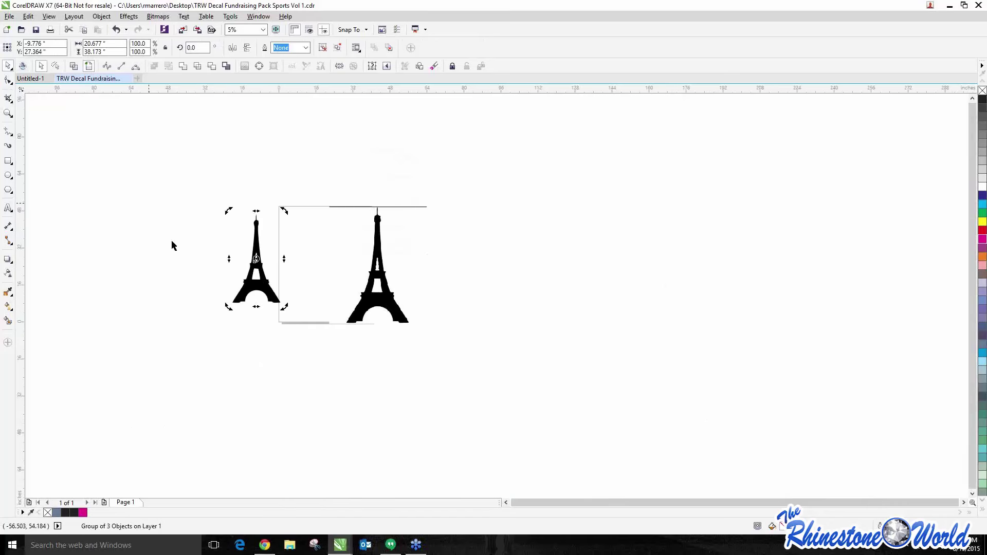
left_click_drag(251, 258, 210, 241)
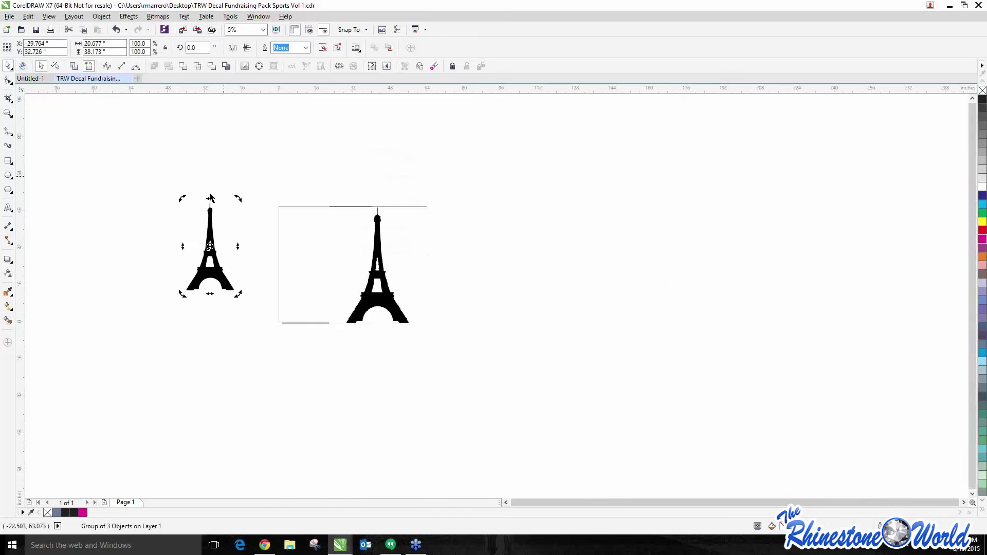
- Try rotating the traced tower by its corner, undo the change and deselect the tower
left_click_drag(180, 197, 219, 227)
key("ctrl+z")
left_click(177, 251)
scroll(208, 292, "up", 2)
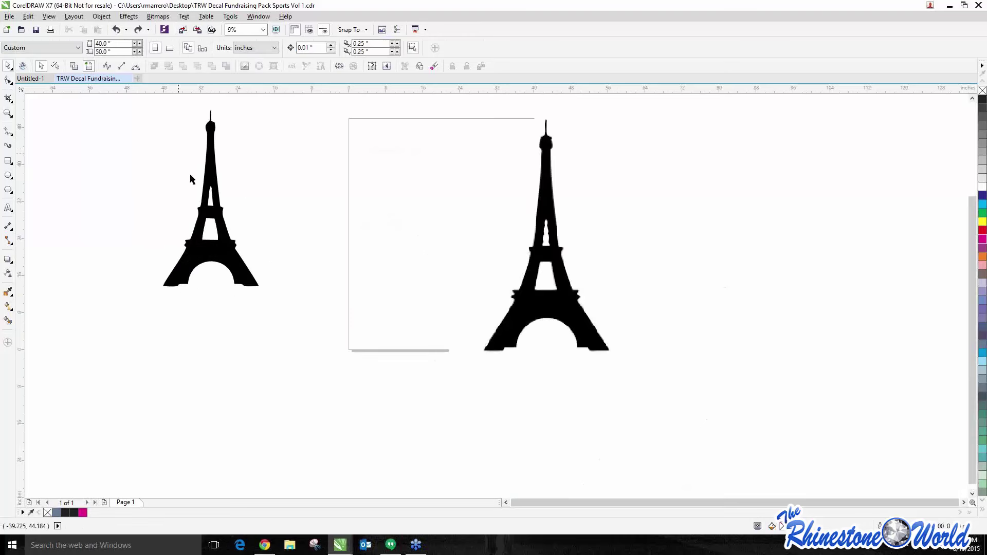
- Ungroup the traced tower into its separate objects and deselect them
left_click(208, 206)
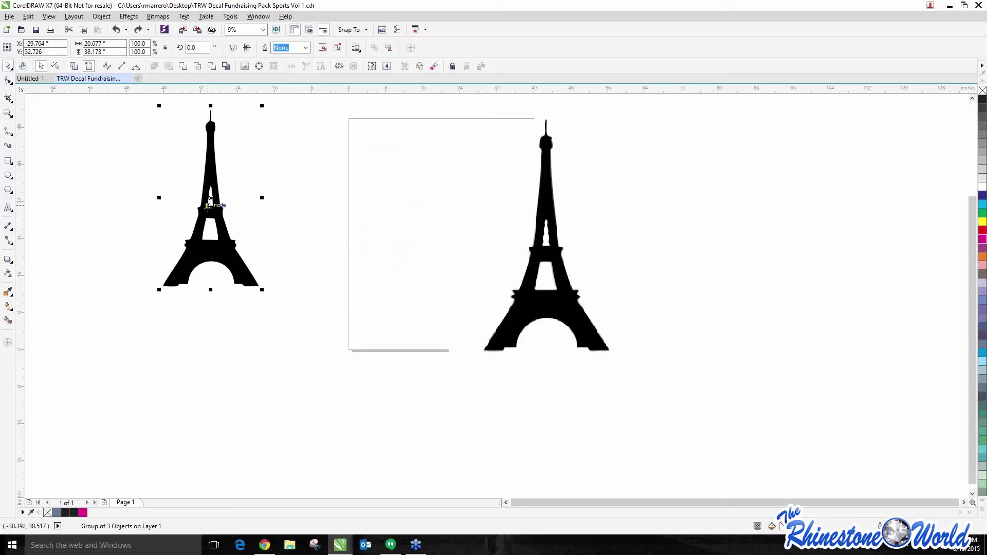
right_click(212, 201)
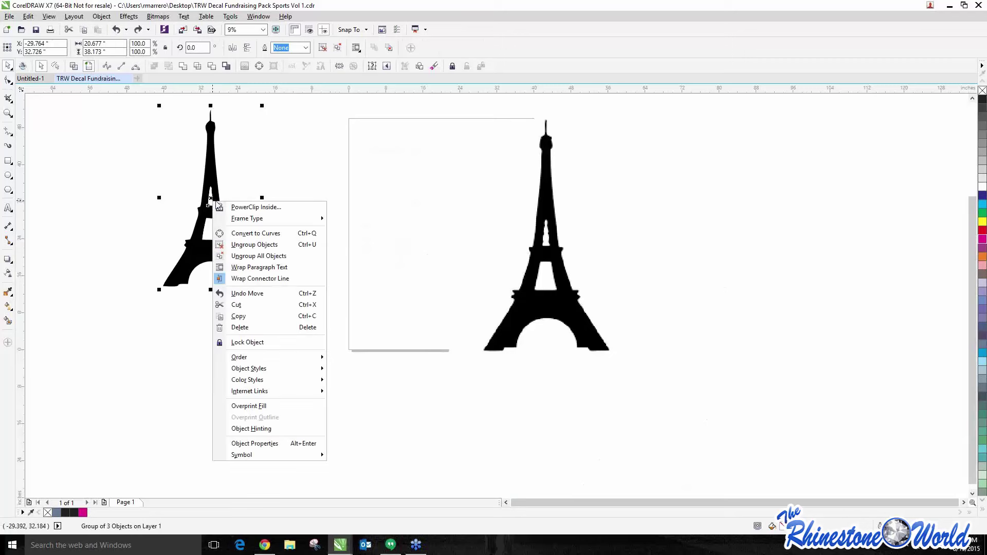
left_click(400, 190)
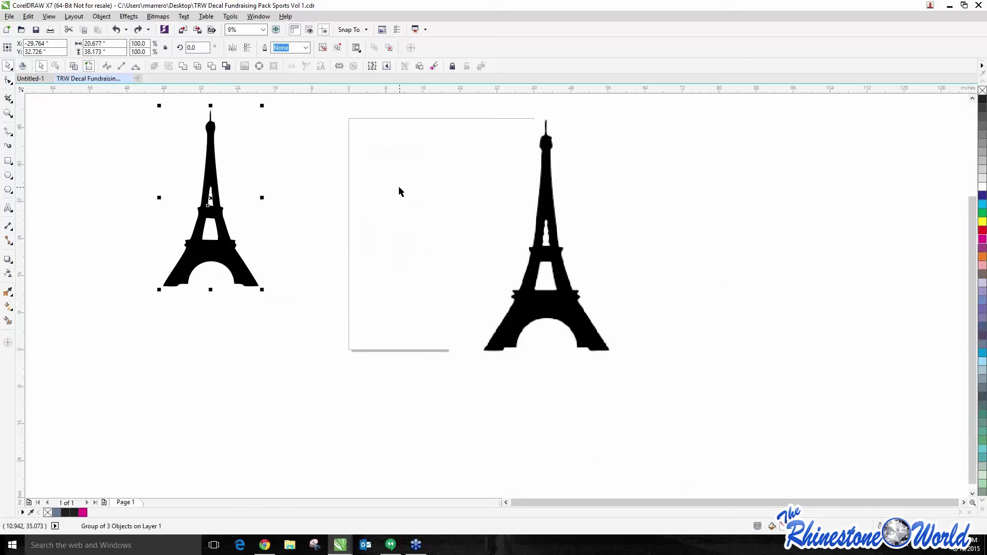
left_click(101, 16)
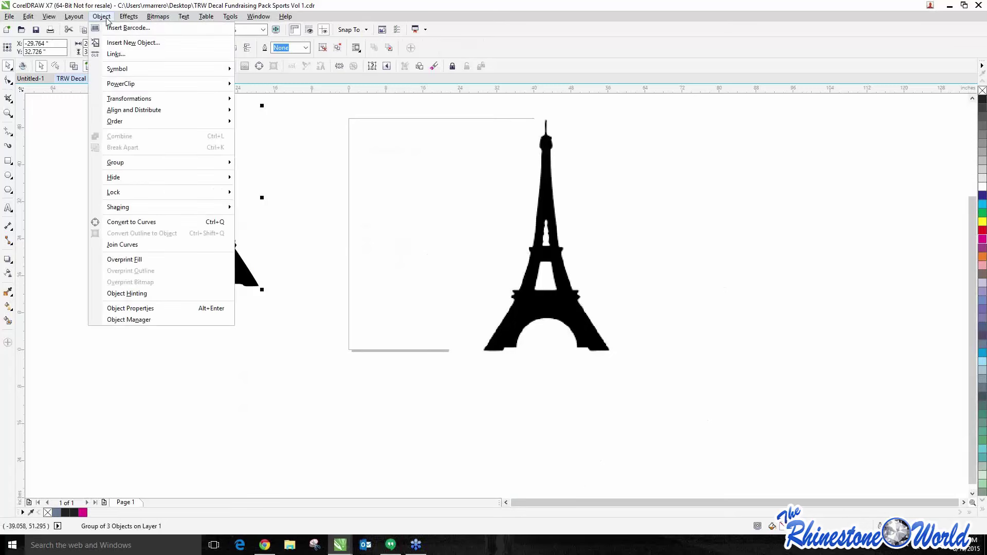
mouse_move(119, 163)
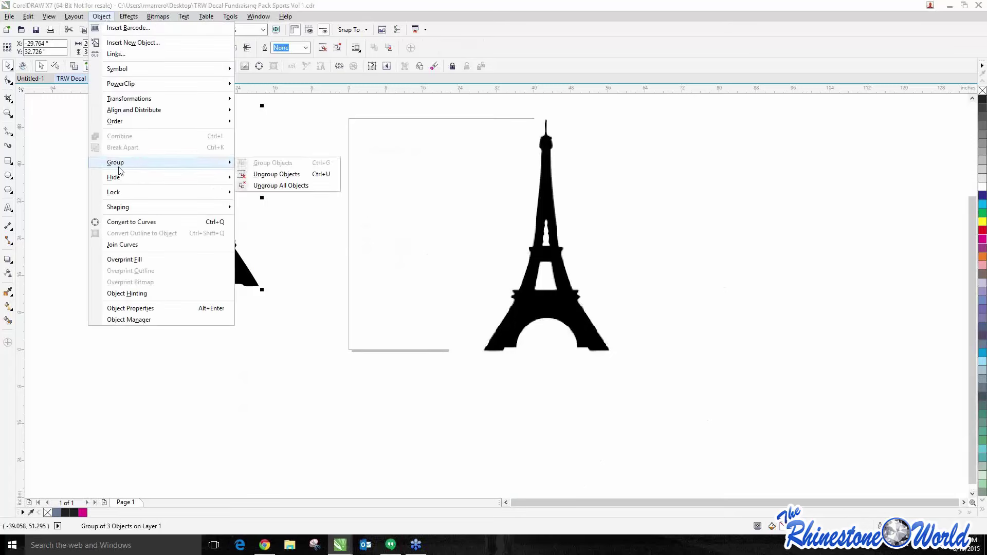
left_click(301, 175)
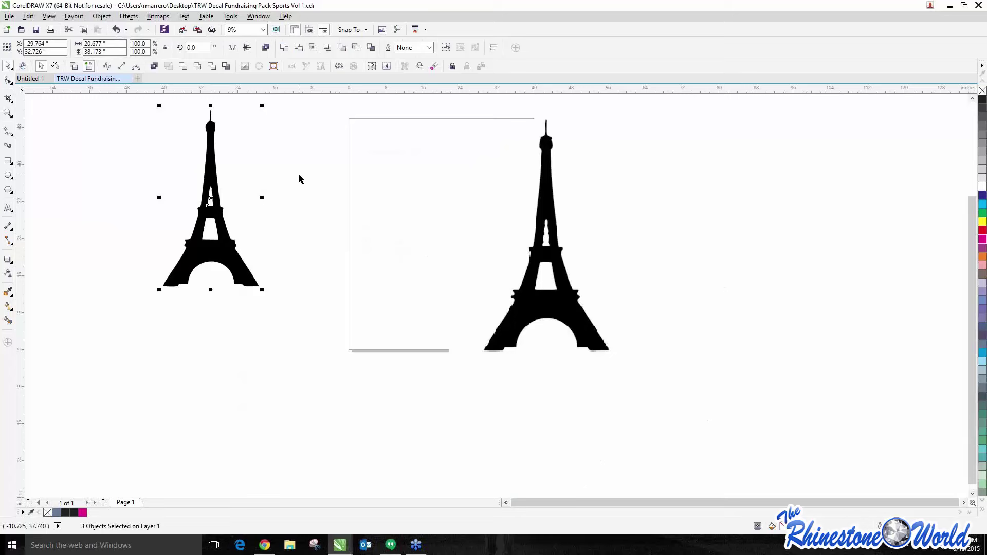
left_click(101, 16)
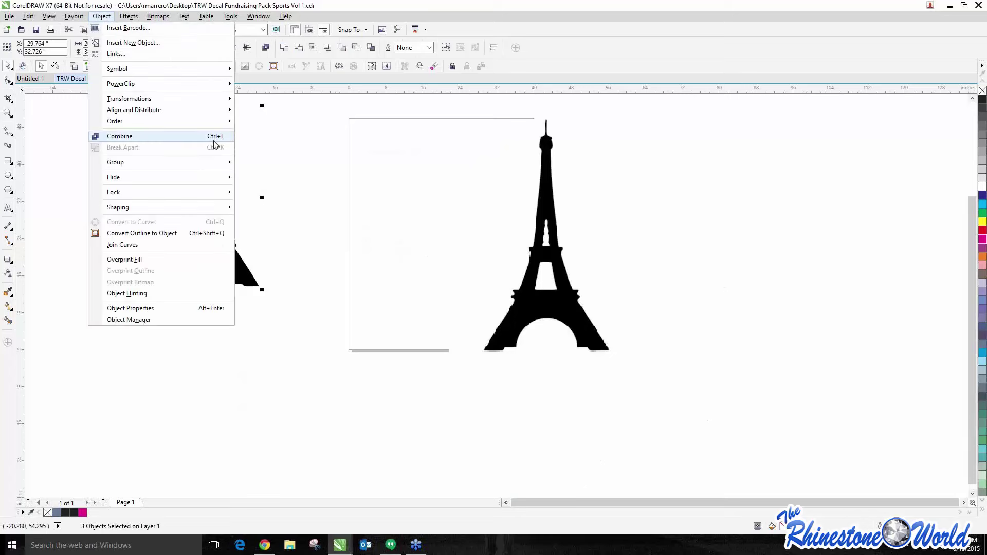
mouse_move(216, 164)
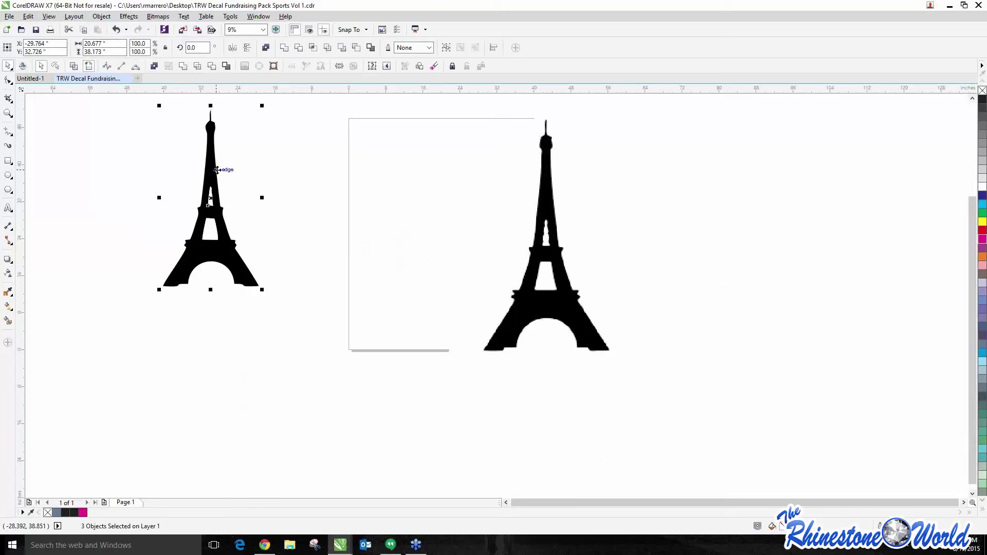
left_click(348, 220)
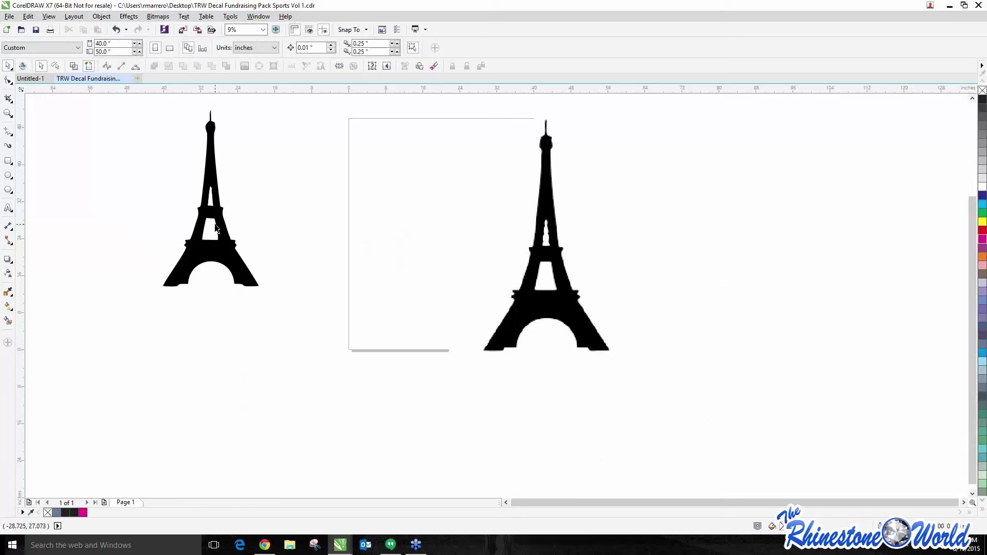
- Check the lower window opening as a separate object, and move the black tower curve to about X -27.8, Y 27.5 inches
mouse_move(208, 230)
left_mouse_down()
mouse_move(315, 217)
mouse_move(205, 225)
mouse_move(211, 231)
left_mouse_up()
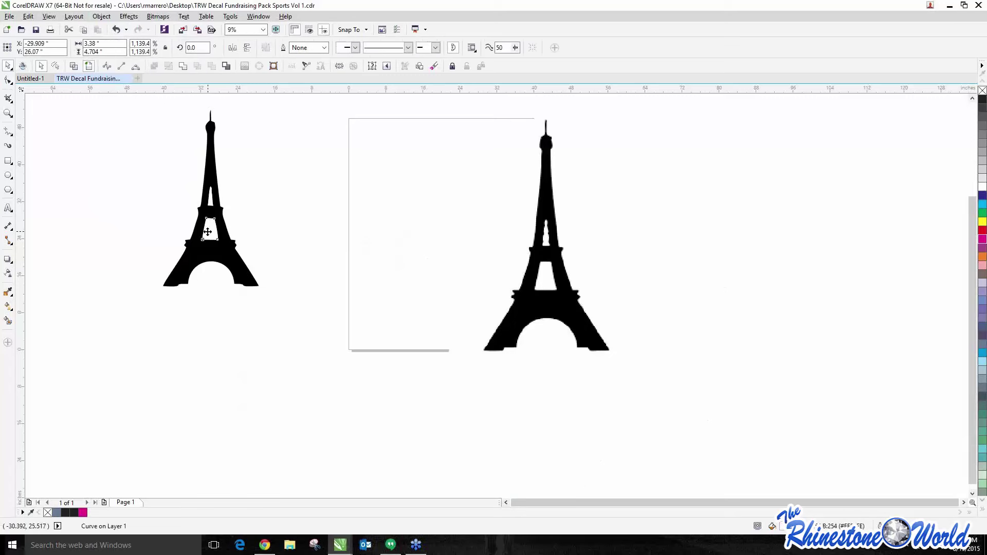
left_click(190, 187)
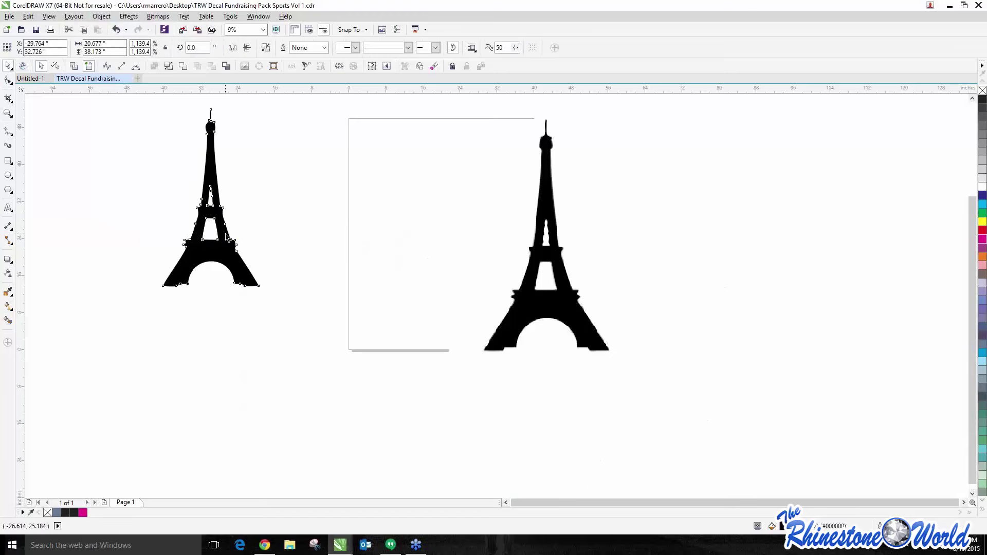
left_click_drag(209, 236, 217, 260)
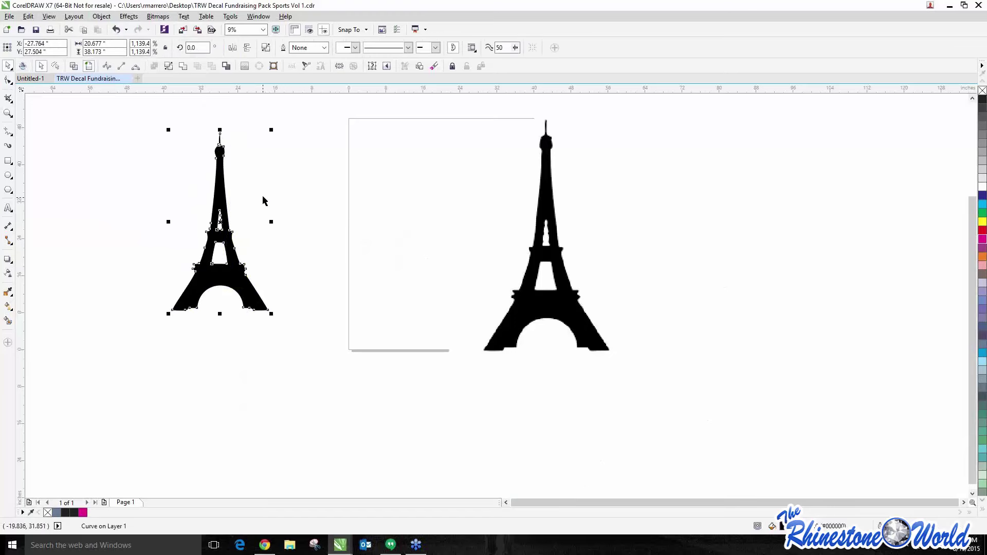
- With the Shape tool, pull the node on the traced tower's left edge, above the upper platform, far outward
scroll(219, 227, "up", 2)
left_click(208, 234)
scroll(194, 226, "up", 3)
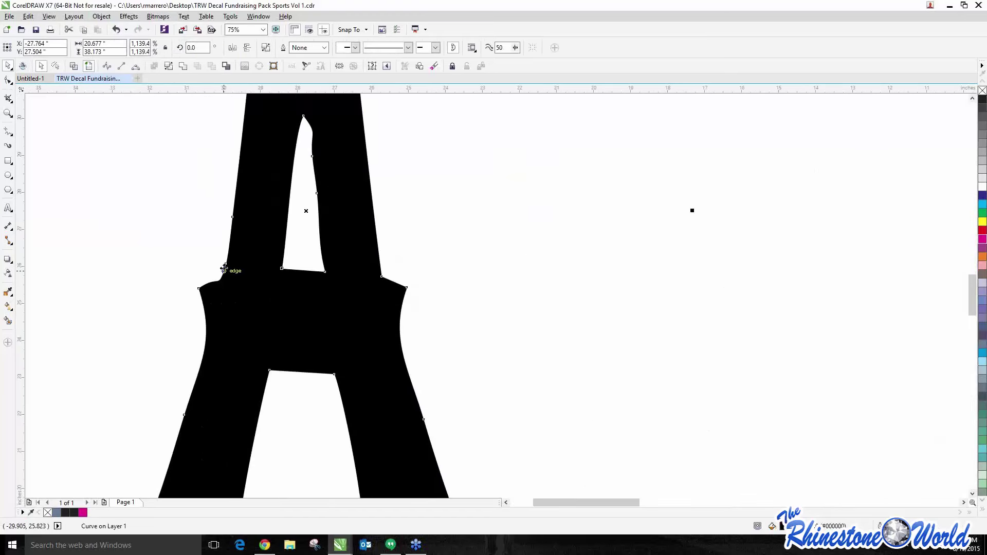
key("F10")
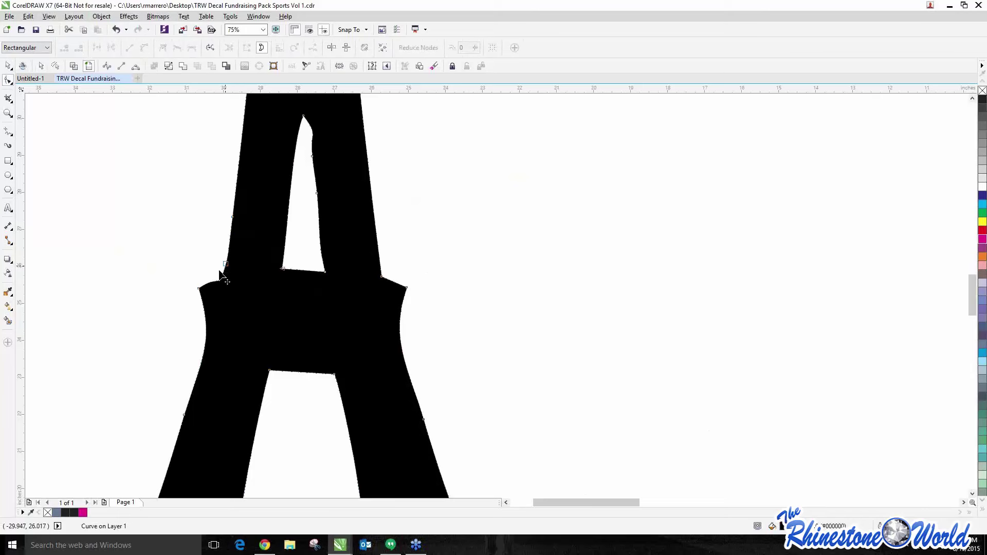
left_click_drag(234, 218, 132, 190)
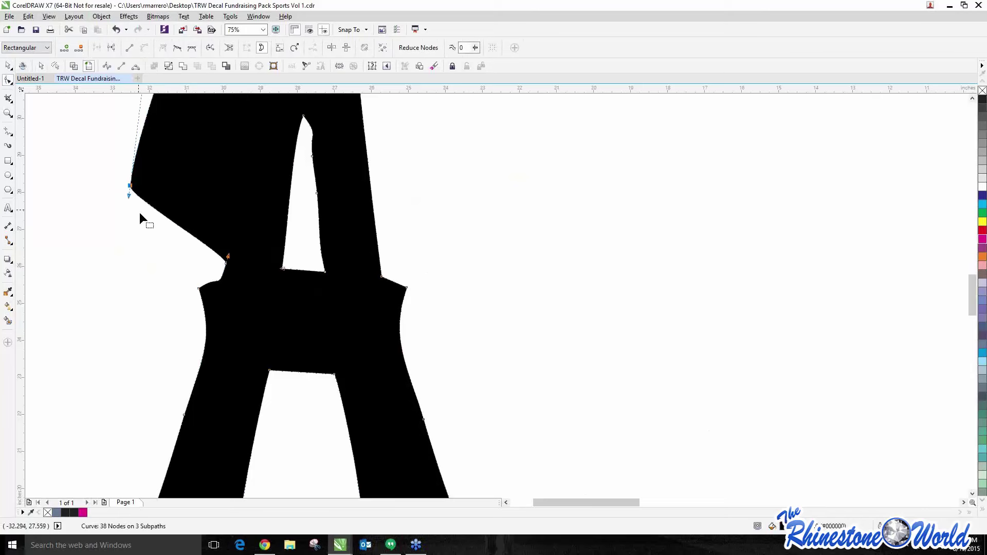
- Pull the corner node at the right end of the tower's upper platform outward and up into a long spike
scroll(140, 214, "down", 3)
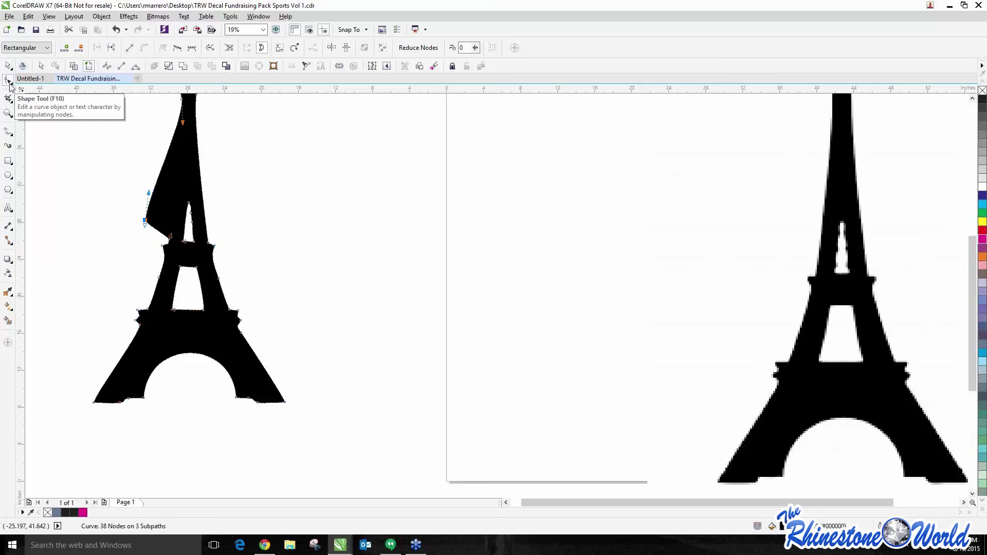
scroll(160, 216, "up", 1)
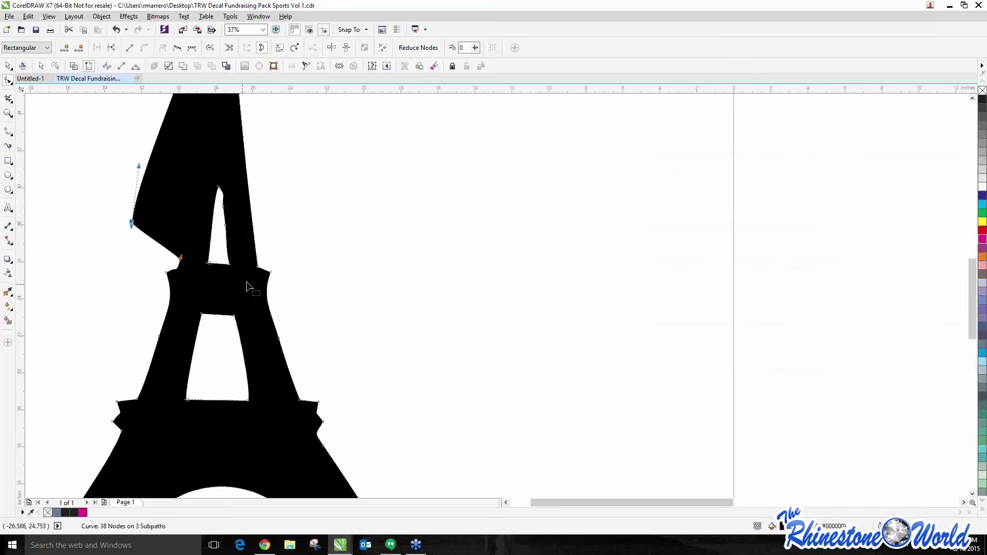
left_click_drag(268, 274, 360, 236)
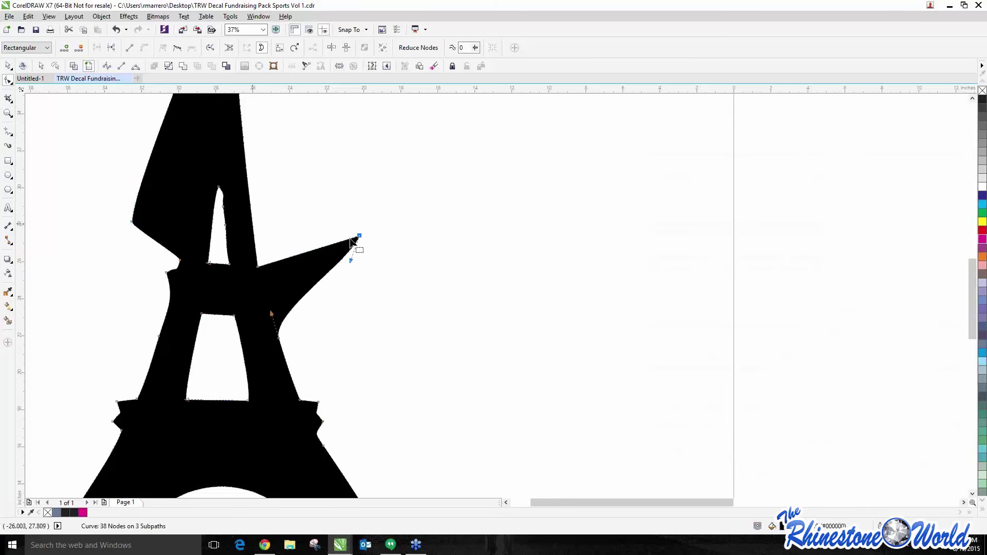
- Raise the two top corner nodes of the window opening below the upper platform together, and fine-tune the top-left node to level the edge
left_click(223, 207)
scroll(228, 344, "up", 5)
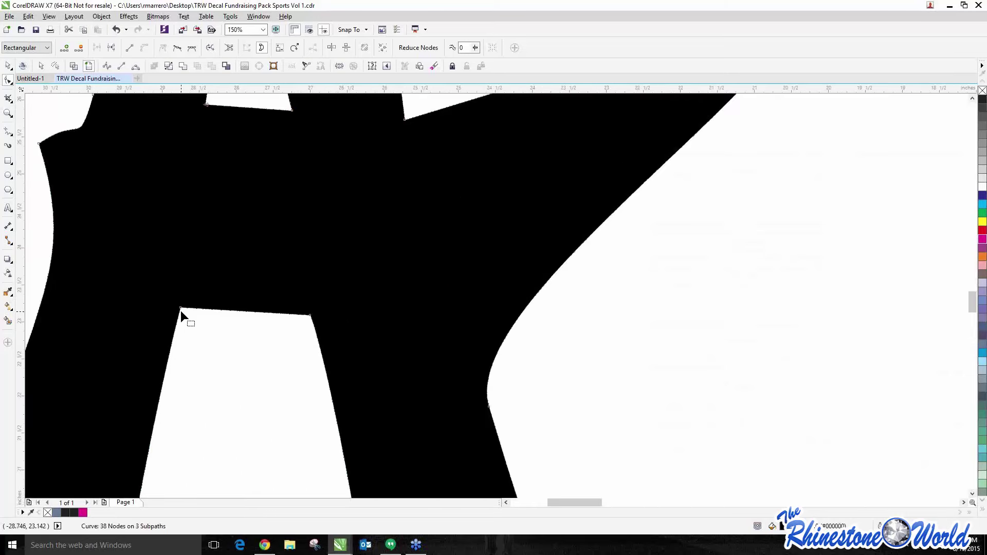
left_click(311, 315, "shift")
left_click_drag(180, 308, 263, 254)
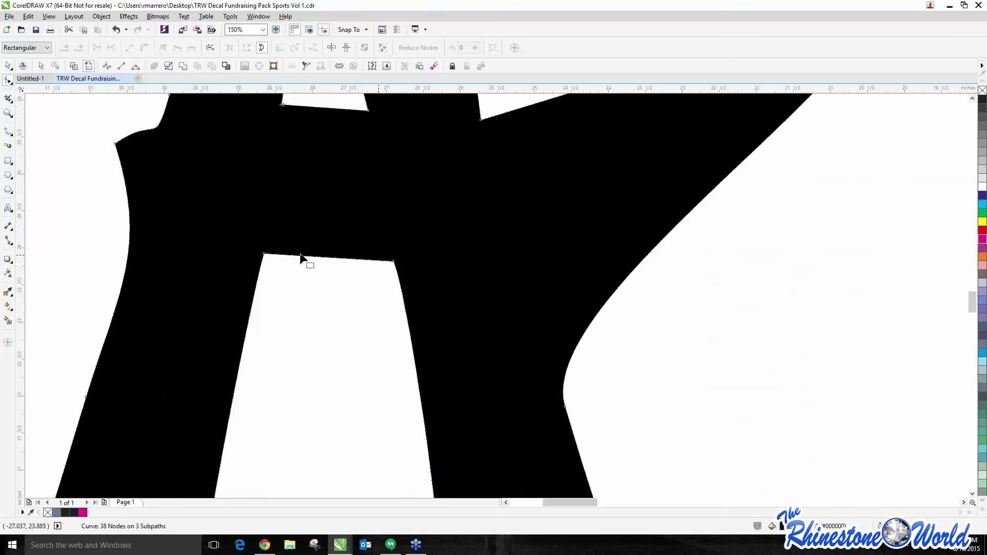
left_click(264, 254)
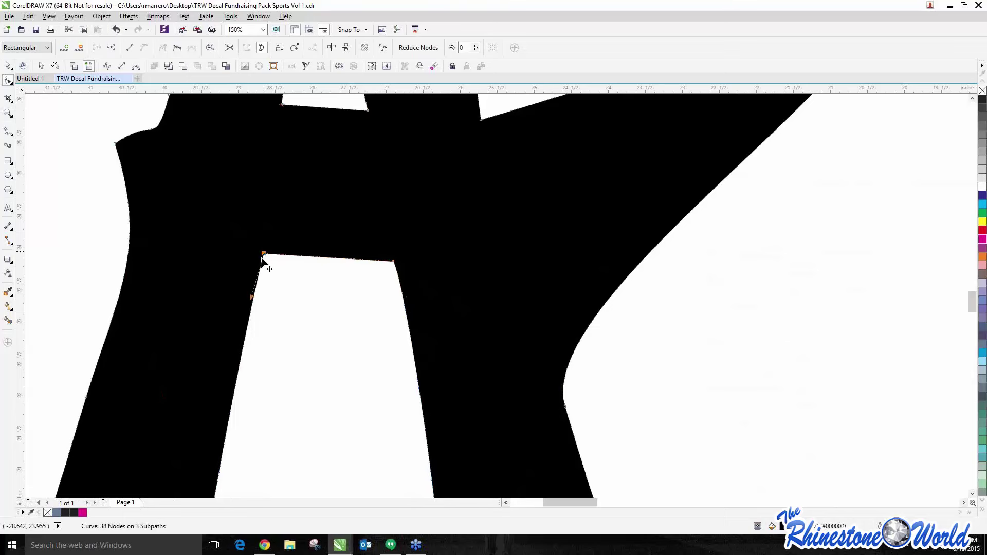
mouse_move(264, 256)
left_mouse_down()
mouse_move(258, 284)
mouse_move(248, 255)
mouse_move(260, 277)
mouse_move(259, 251)
left_mouse_up()
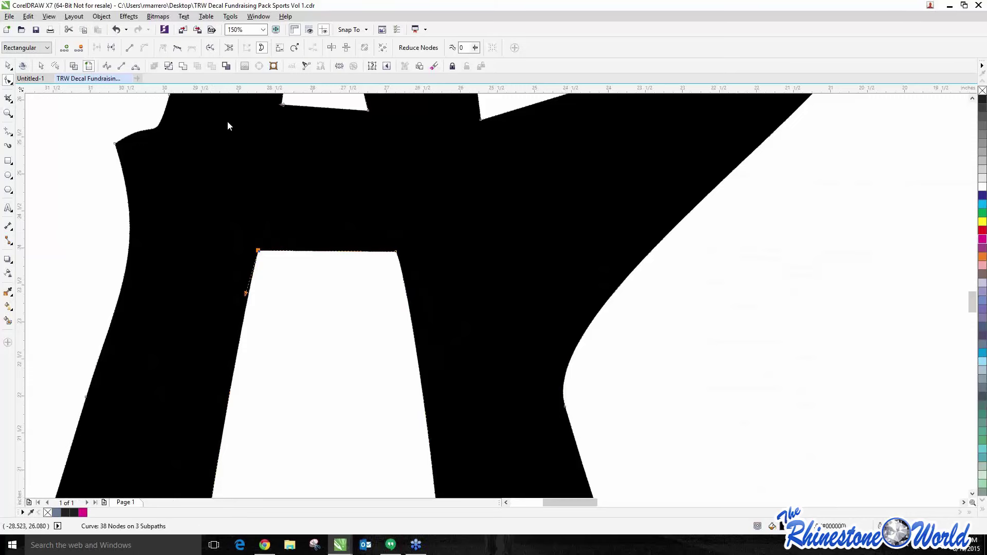
- Place a horizontal guideline along the window opening's top edge and align the top-right node with it
left_click_drag(297, 91, 298, 255)
scroll(298, 255, "up", 4)
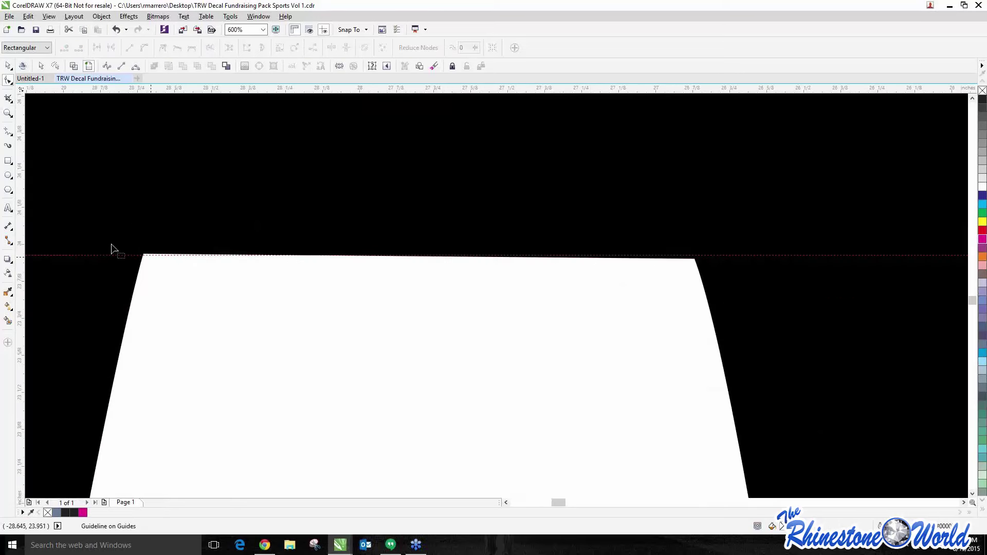
left_click(694, 260)
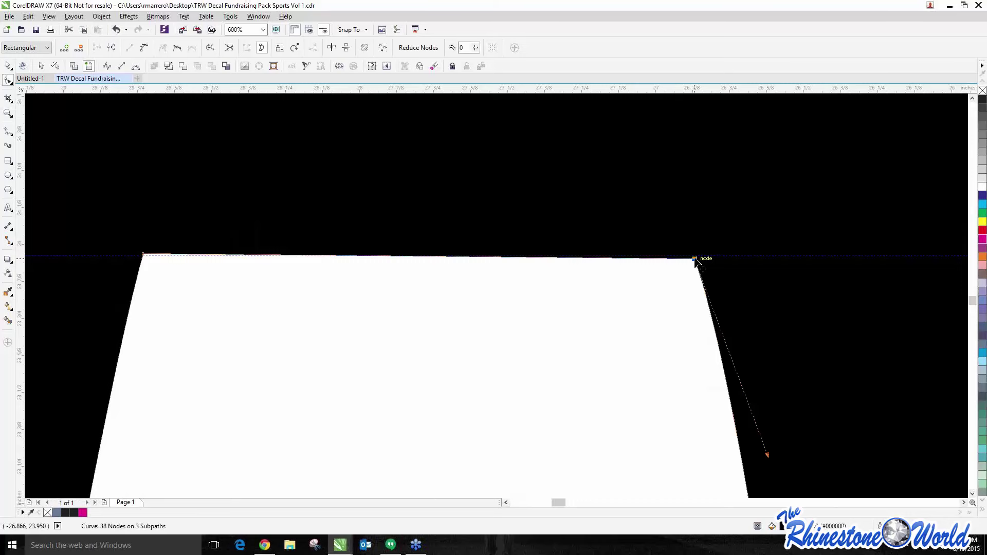
left_click_drag(695, 261, 694, 254)
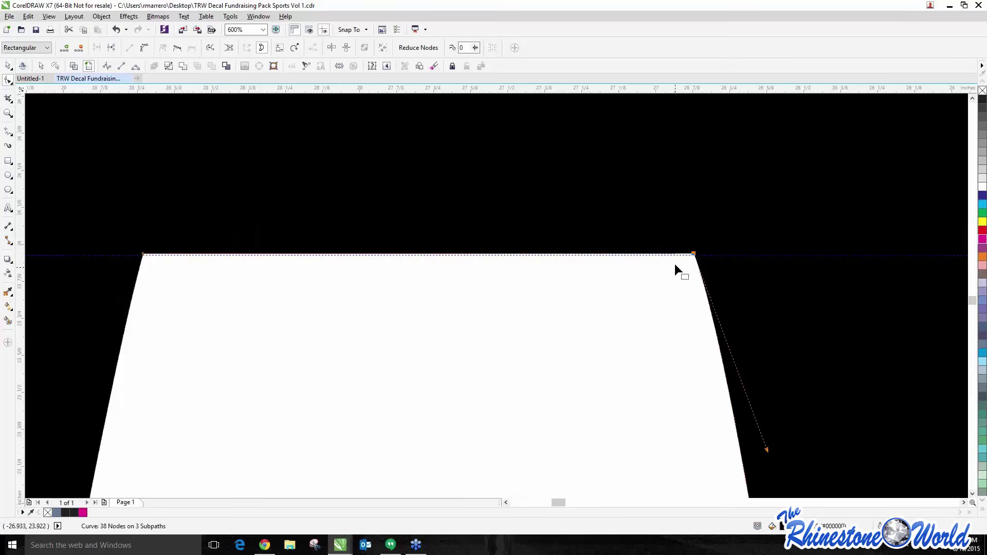
- Bend the window opening's right edge by pulling the top-right node's curve handle outward and above the guideline
left_click_drag(768, 451, 932, 250)
scroll(932, 250, "down", 1)
left_click_drag(734, 255, 710, 177)
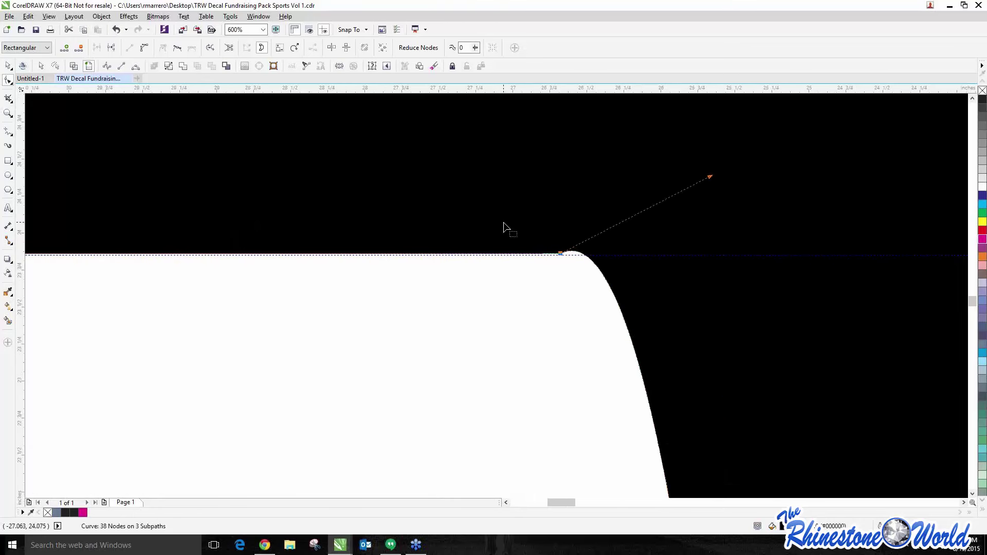
- Break the curve at the node on the right side just below the tower's head, move that node outward and down, and return to the Pick tool
scroll(504, 227, "down", 2)
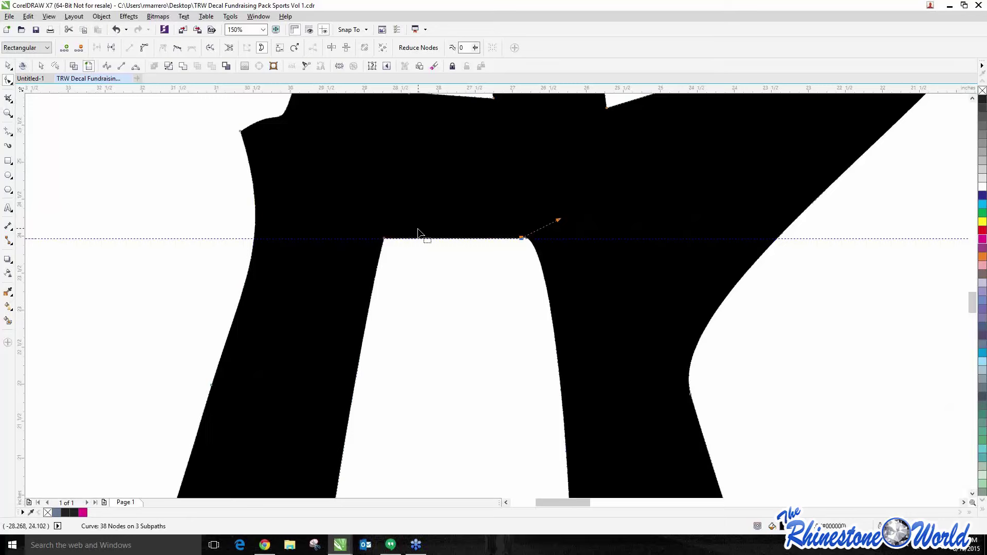
scroll(364, 262, "down", 1)
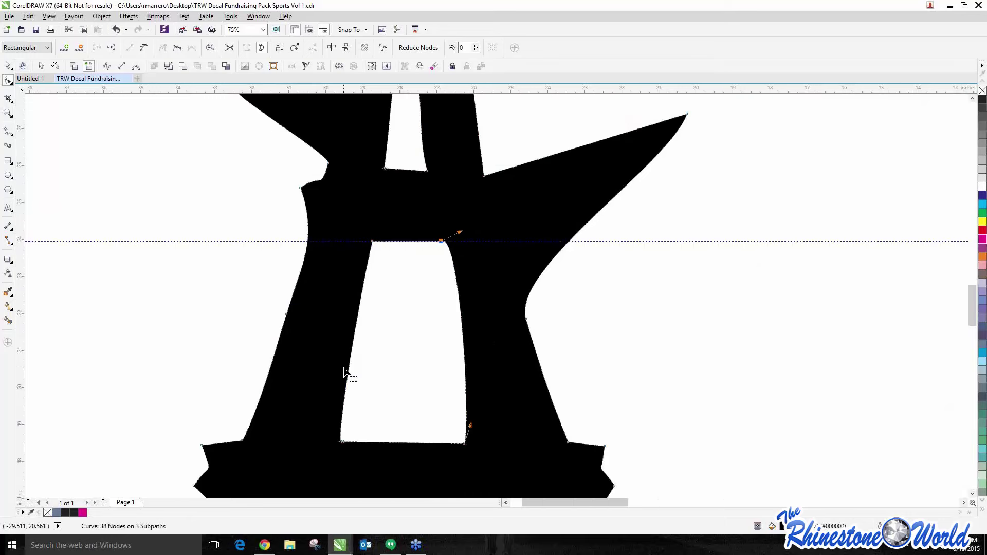
scroll(344, 371, "down", 1)
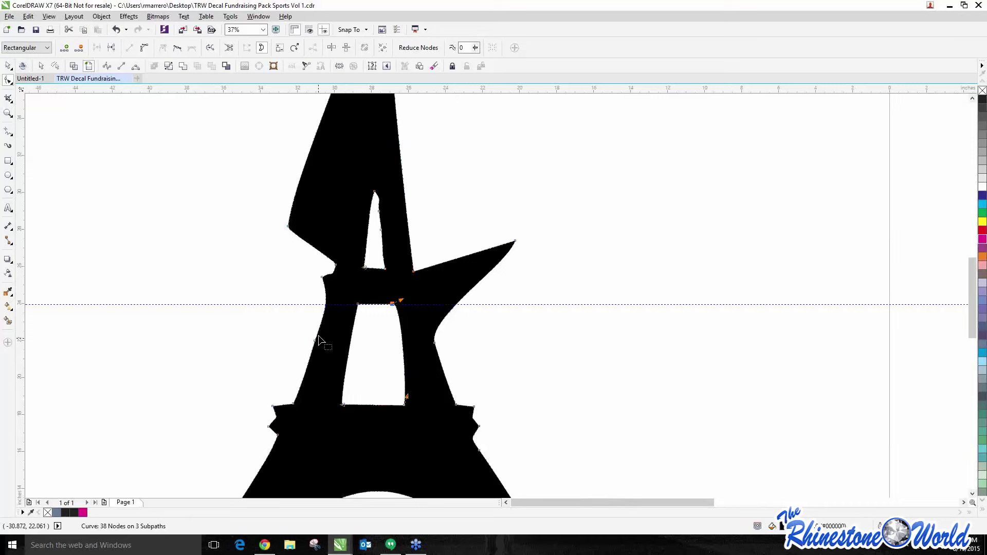
scroll(340, 328, "down", 1)
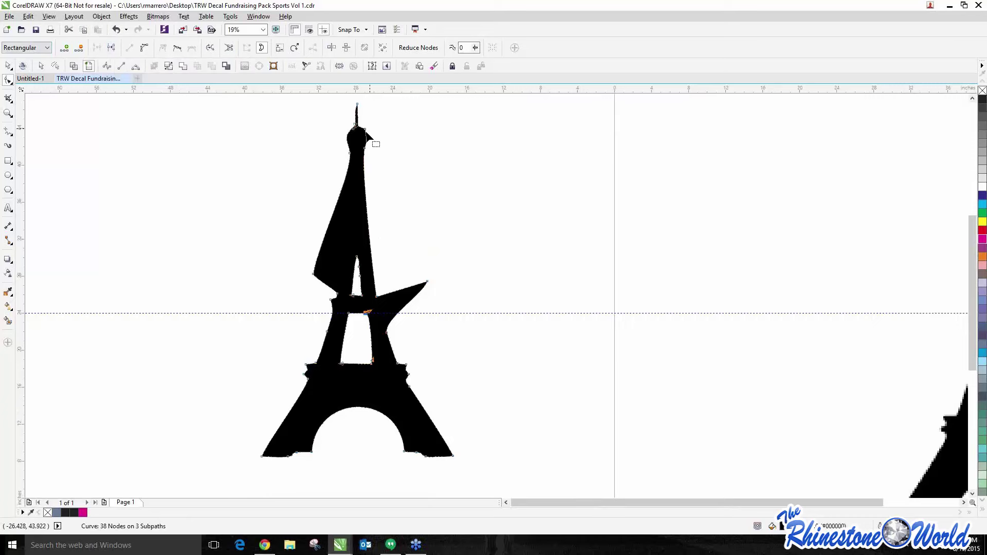
scroll(370, 145, "up", 3)
left_click(365, 182)
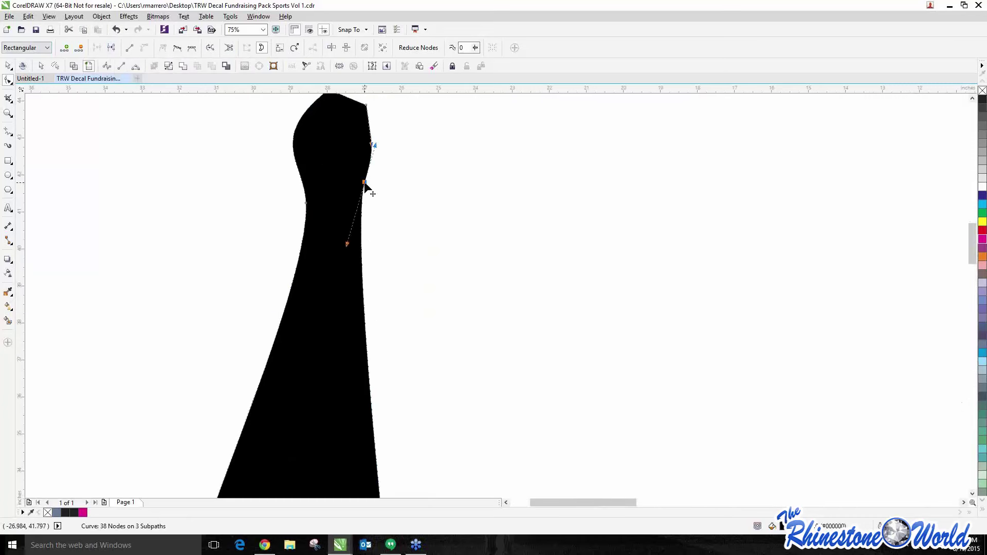
left_click(114, 50)
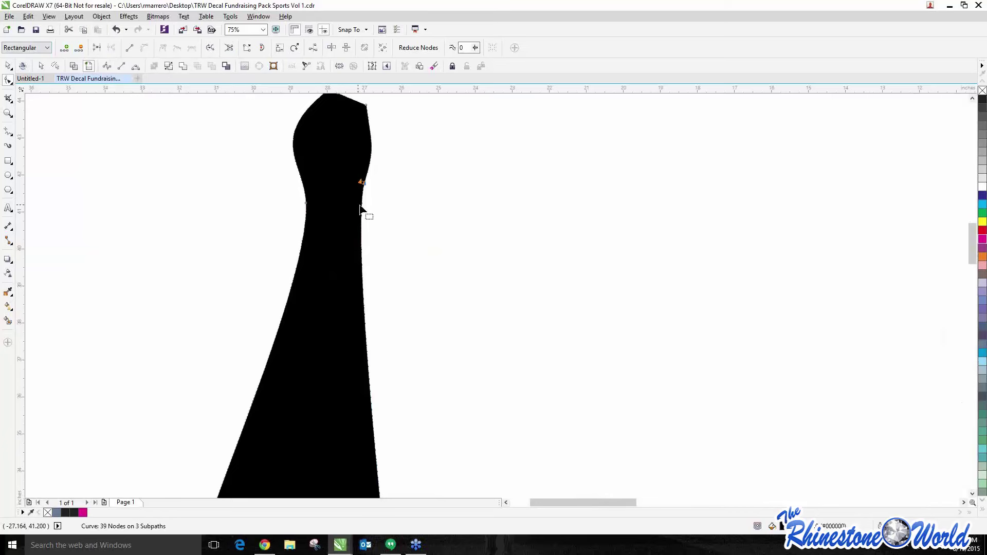
left_click_drag(364, 184, 431, 235)
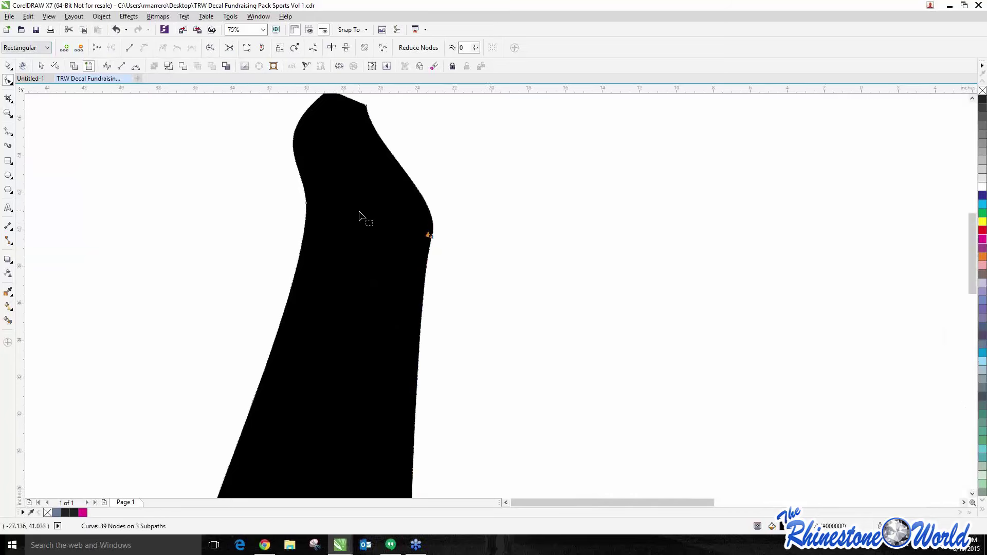
scroll(360, 214, "down", 2)
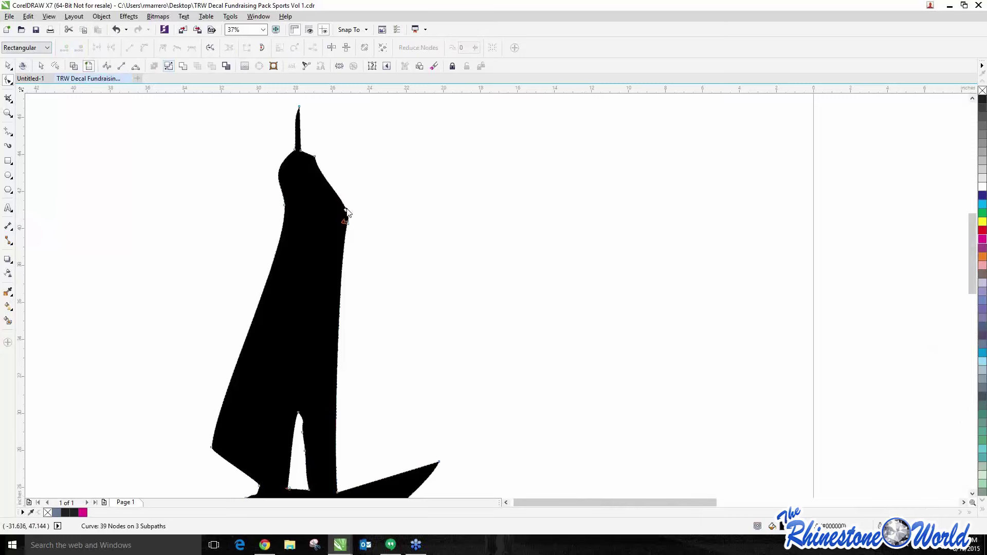
left_click(9, 66)
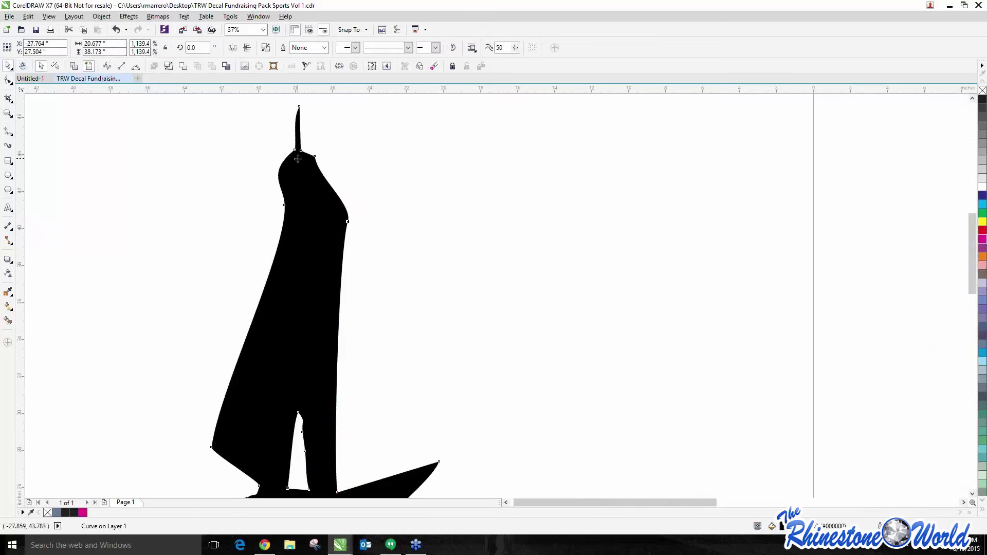
key("F10")
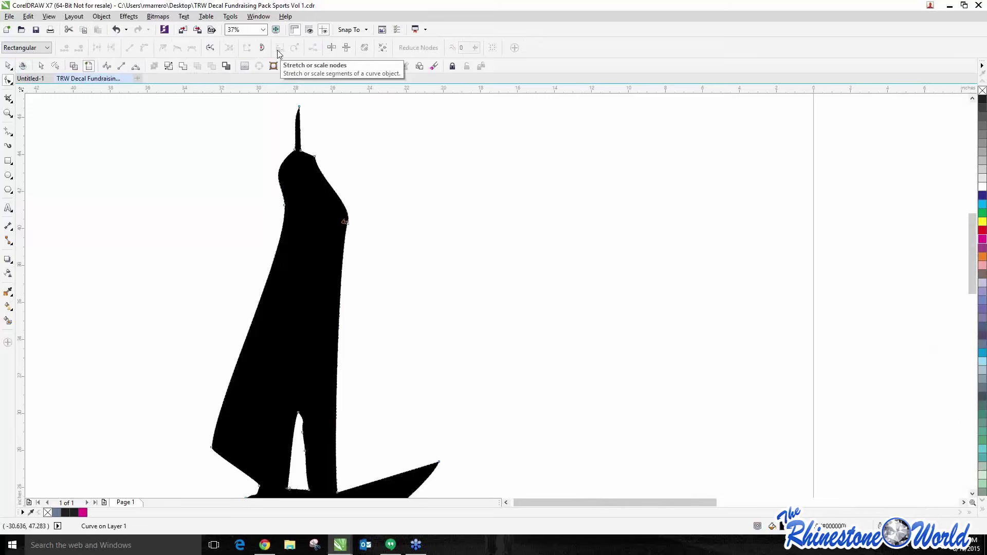
left_click(8, 66)
left_click(209, 229)
- Move the traced tower to the right so it overlaps the page's left edge
scroll(209, 228, "down", 4)
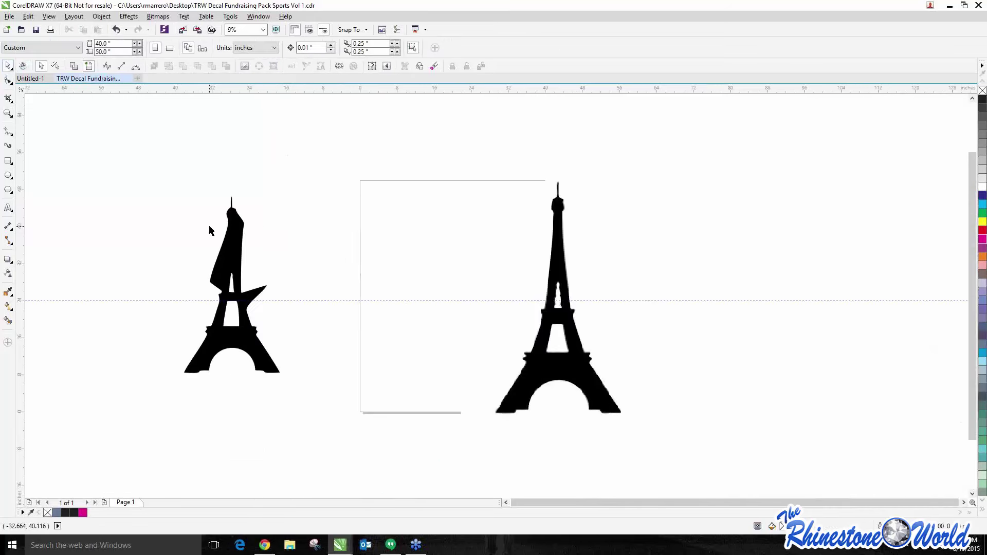
scroll(208, 230, "down", 2)
left_click_drag(192, 194, 316, 342)
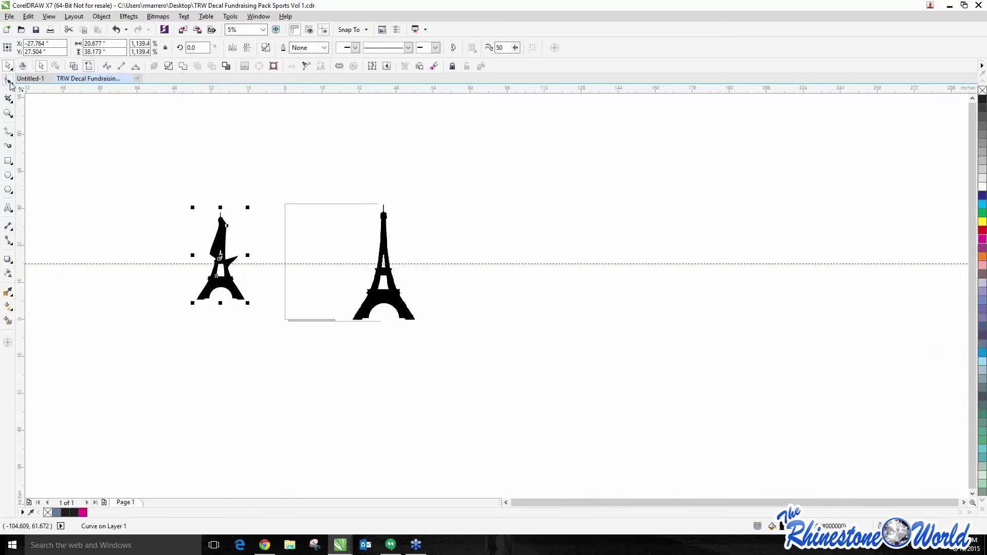
left_click(127, 195)
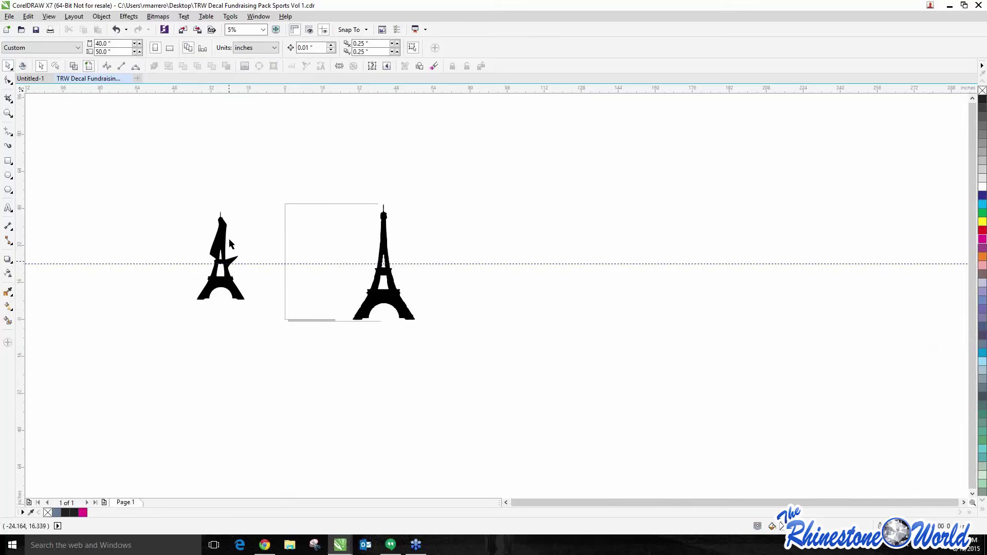
scroll(226, 226, "up", 1)
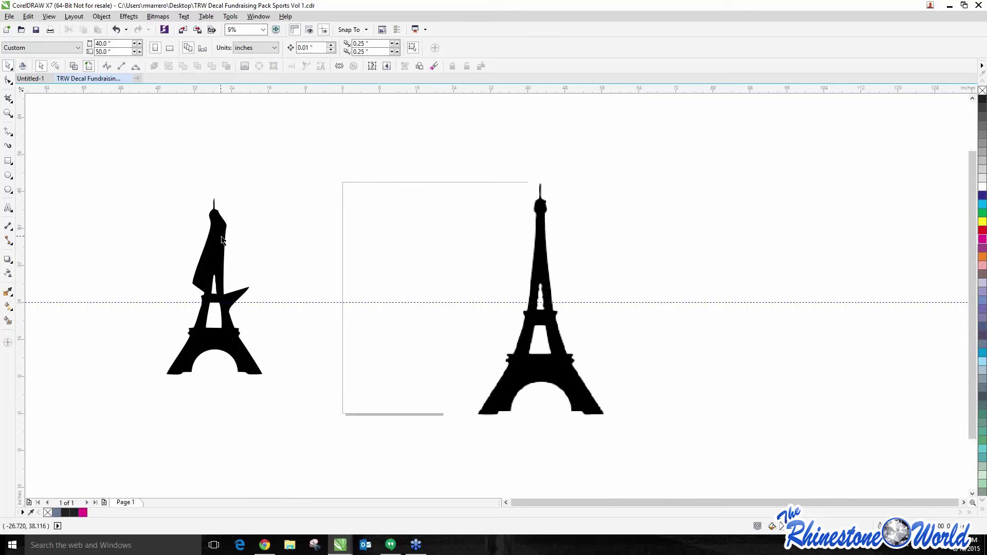
left_click_drag(217, 239, 364, 258)
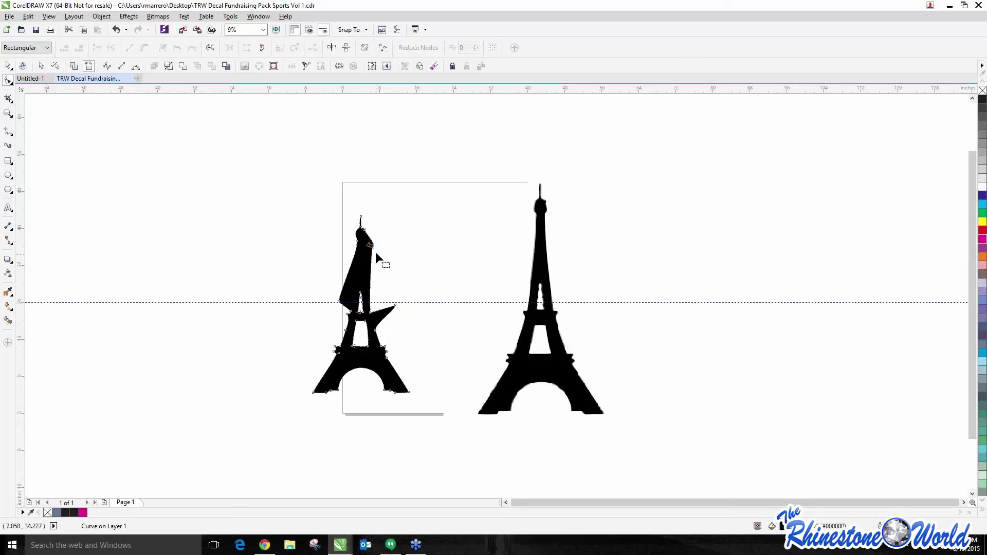
- Examine the curve smoothness setting that reduces the nodes of the traced tower, and return to the Pick tool
key("F10")
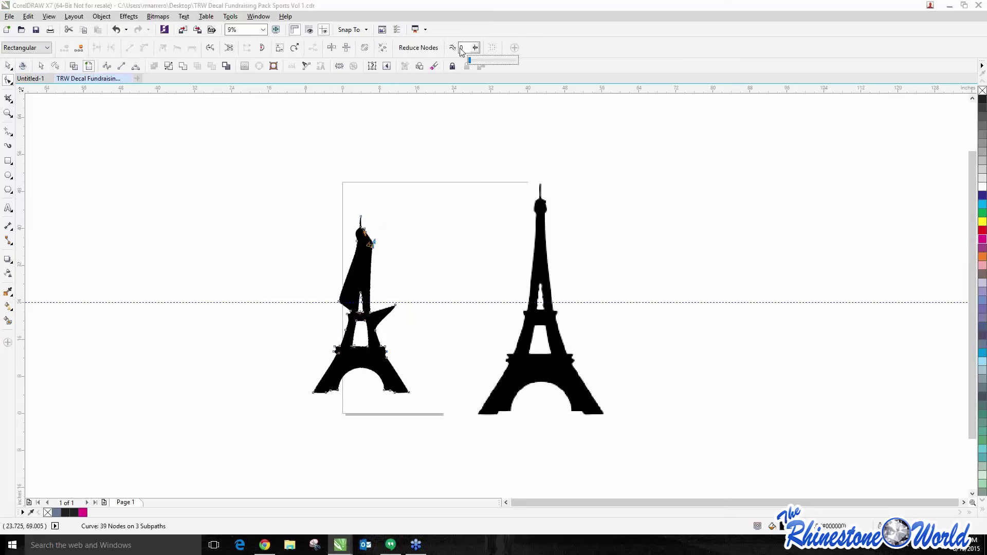
left_click(462, 48)
left_click_drag(476, 61, 498, 72)
key("Escape")
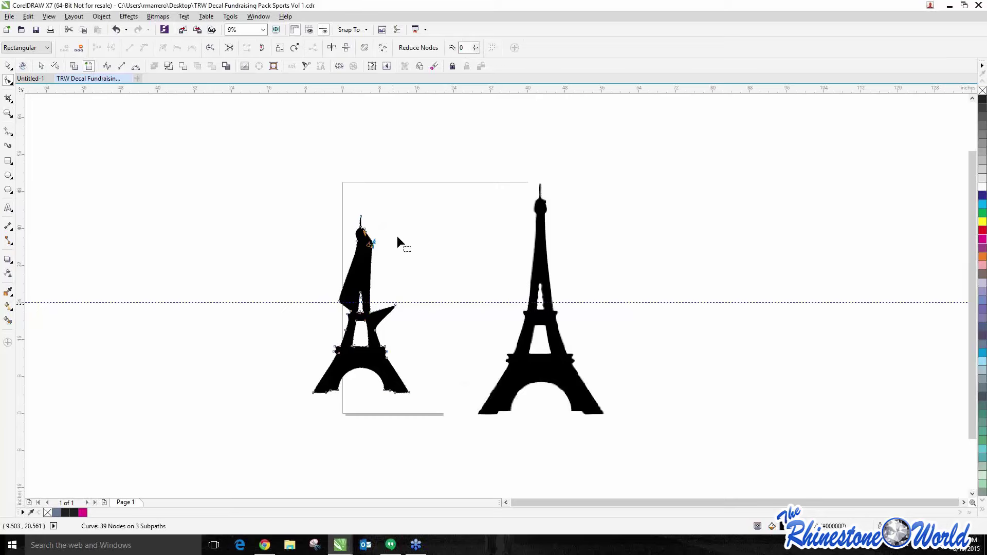
left_click(475, 48)
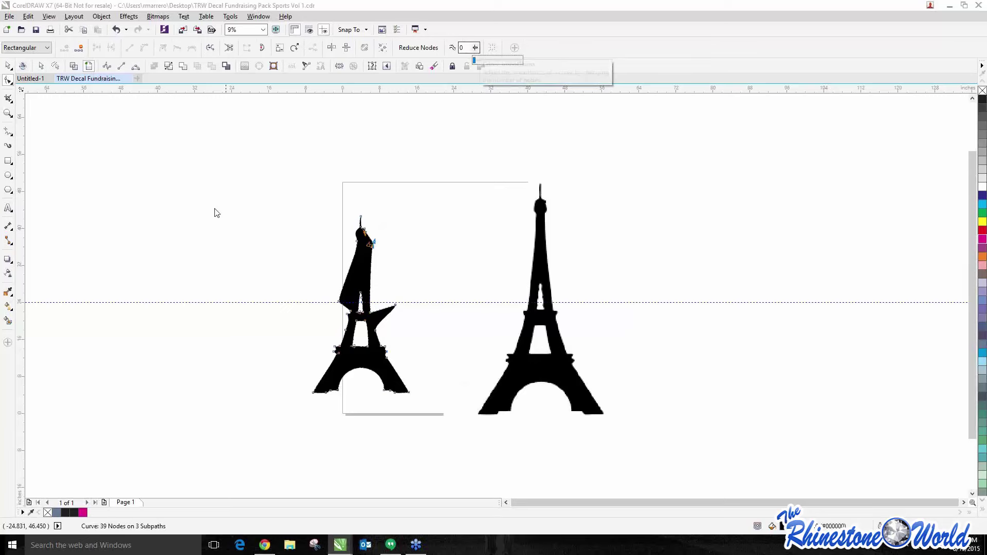
left_click(8, 66)
scroll(369, 304, "up", 2)
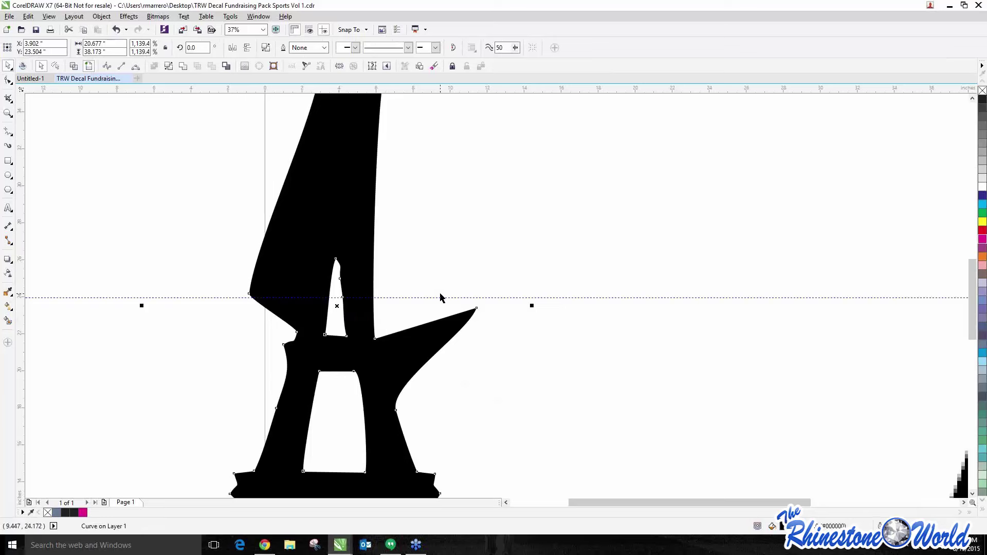
left_click(477, 309)
key("Delete")
key("ctrl+z")
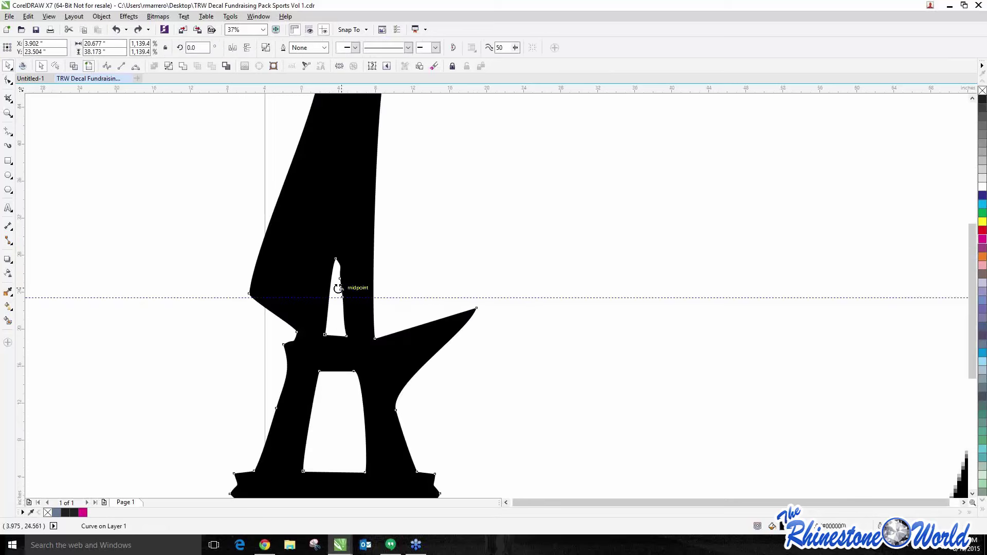
- Round off the tip of the traced tower's narrow upper window opening by deleting its peak node
scroll(337, 287, "down", 3)
left_click(329, 282)
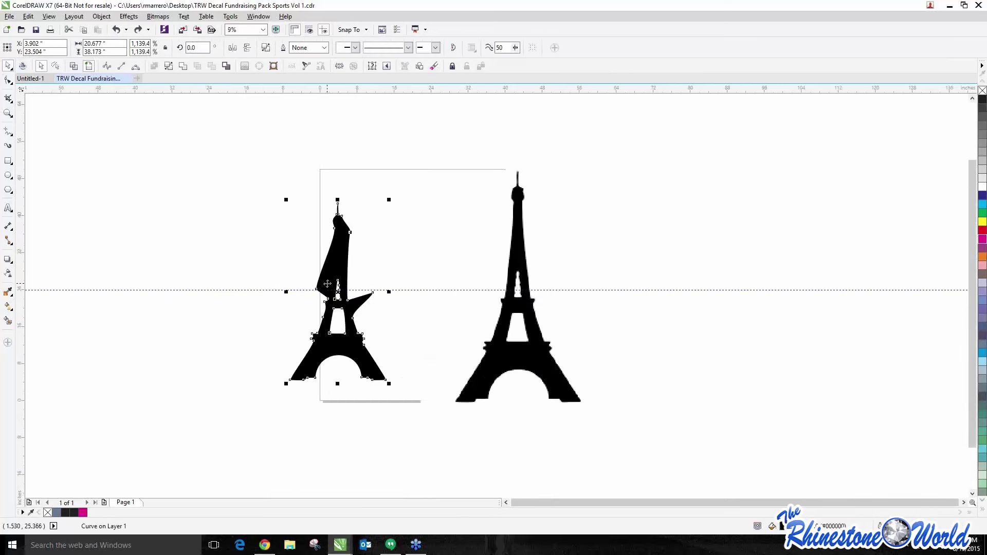
scroll(333, 287, "up", 3)
key("F10")
scroll(362, 208, "up", 5)
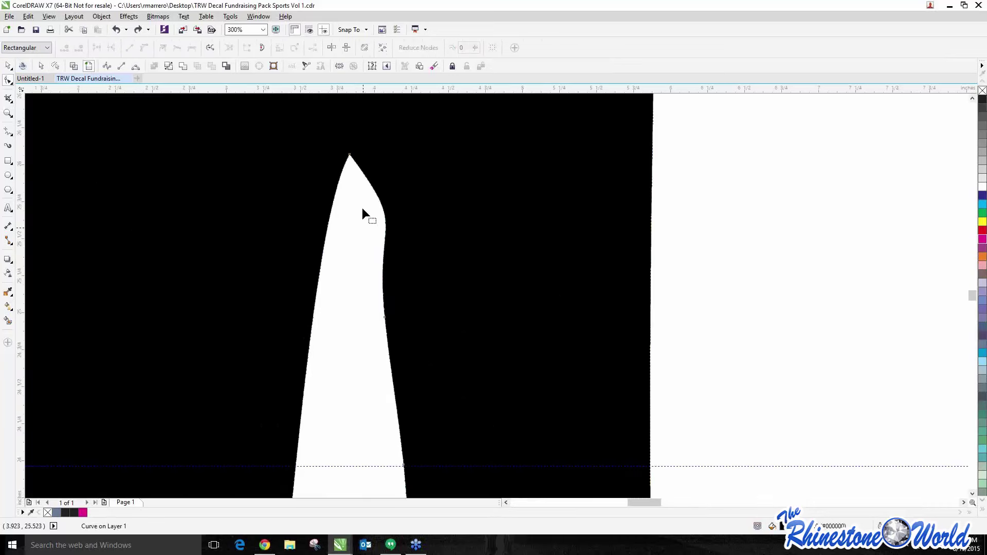
left_click(350, 154)
key("Delete")
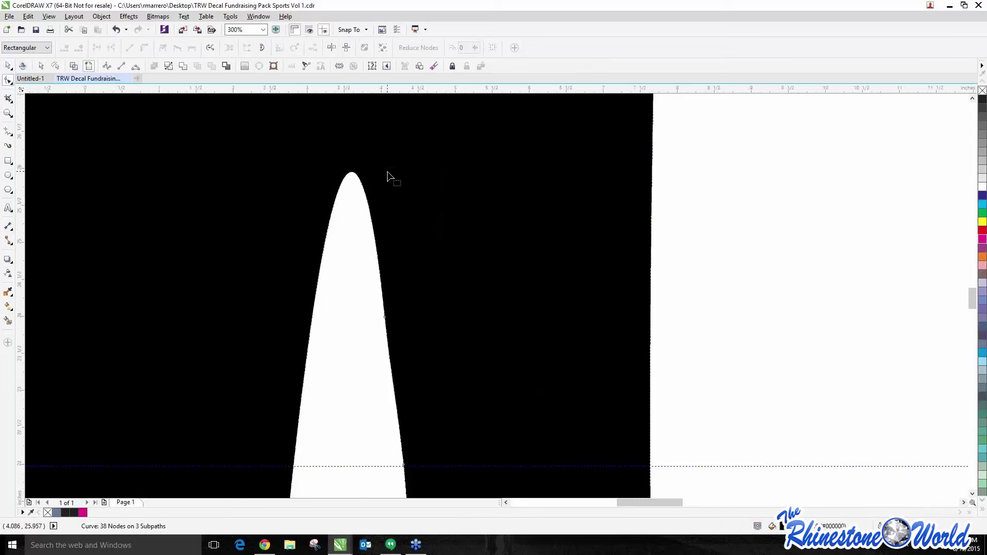
- Select both the traced tower and the original bitmap tower and delete them
scroll(381, 161, "down", 6)
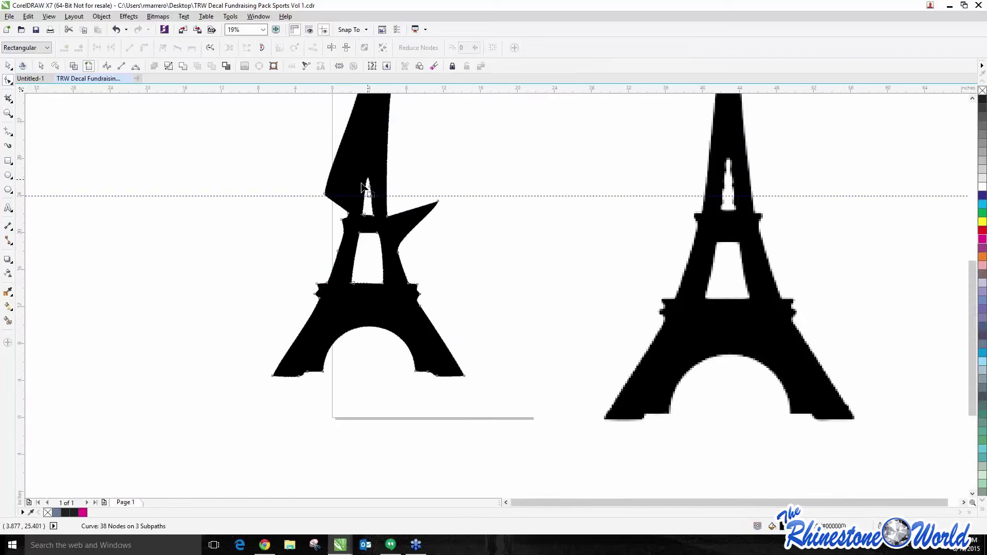
scroll(365, 188, "down", 2)
key("space")
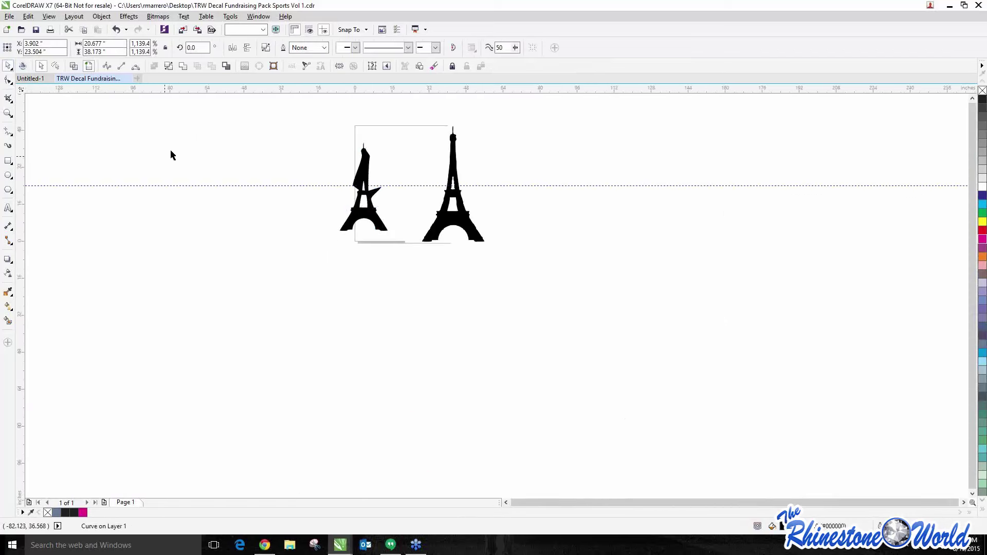
left_click_drag(211, 123, 575, 292)
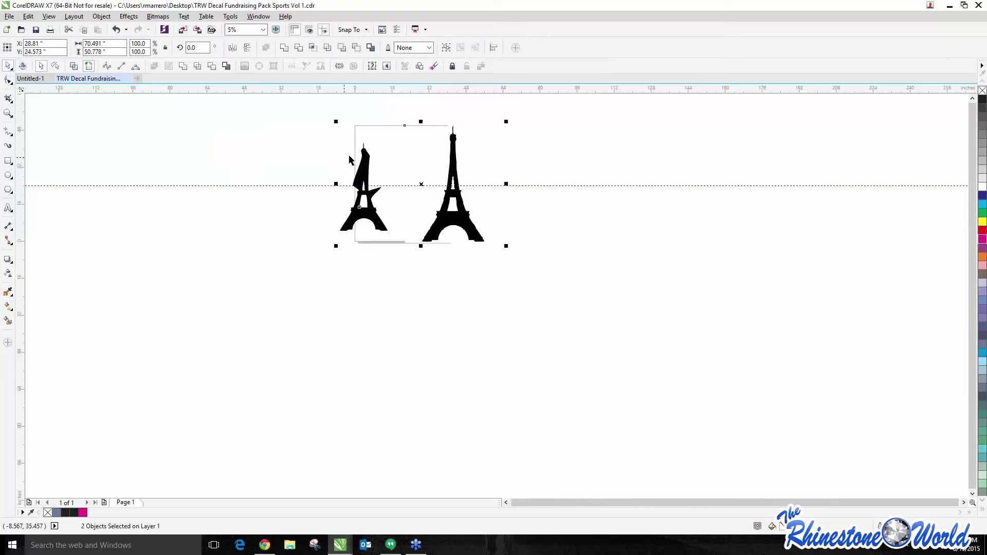
key("Delete")
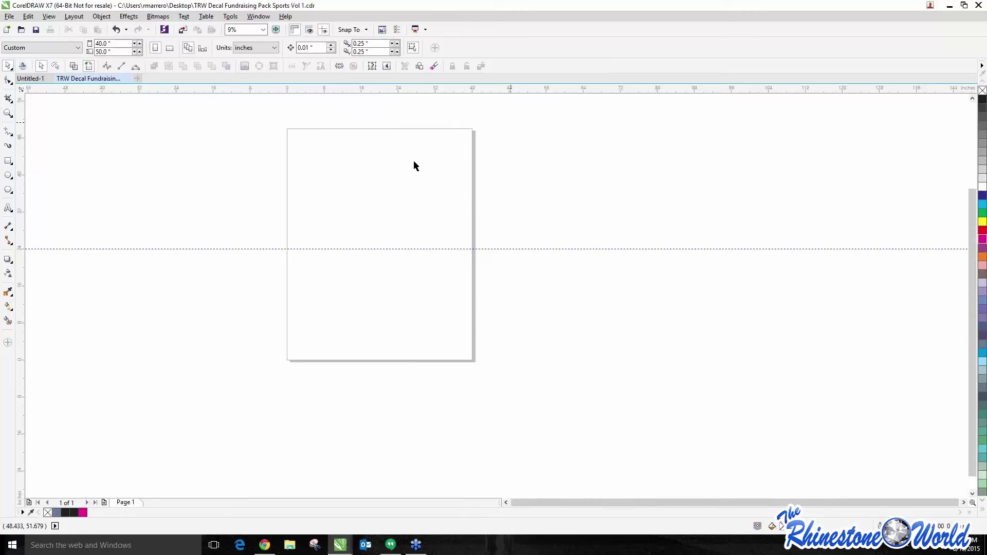
- Add the artistic text CHEER in the upper part of the empty page
scroll(502, 135, "up", 2)
left_click(9, 208)
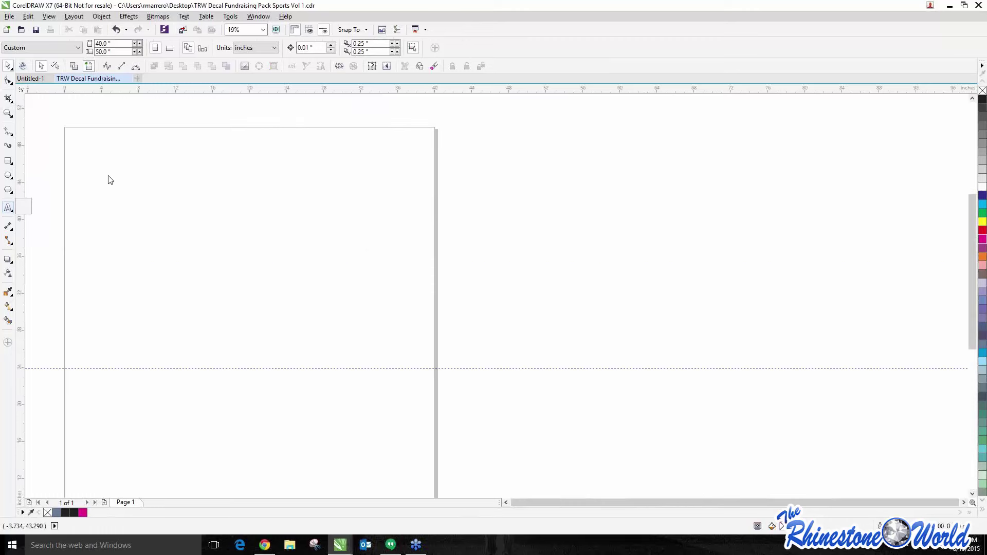
left_click(15, 214)
left_click(37, 204)
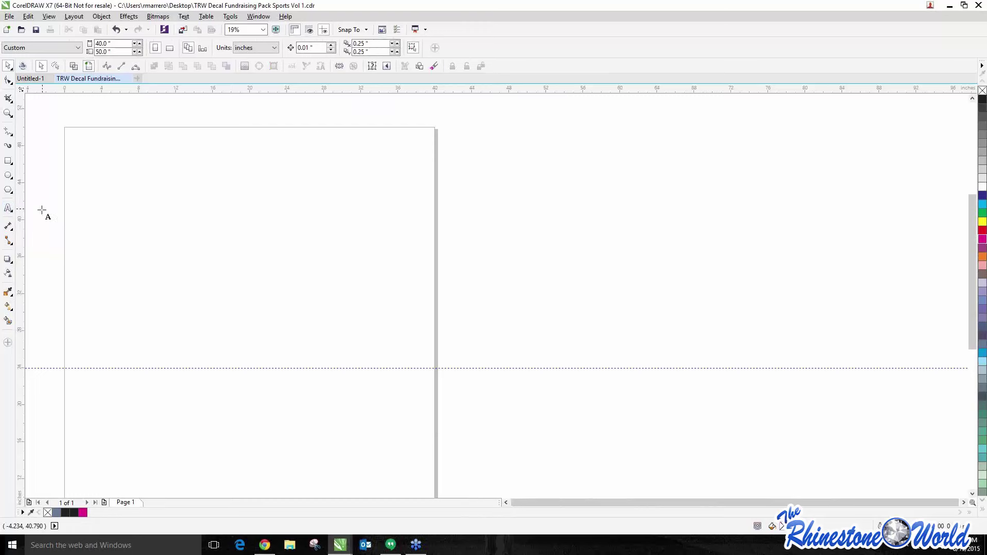
left_click(142, 206)
type("CHEER")
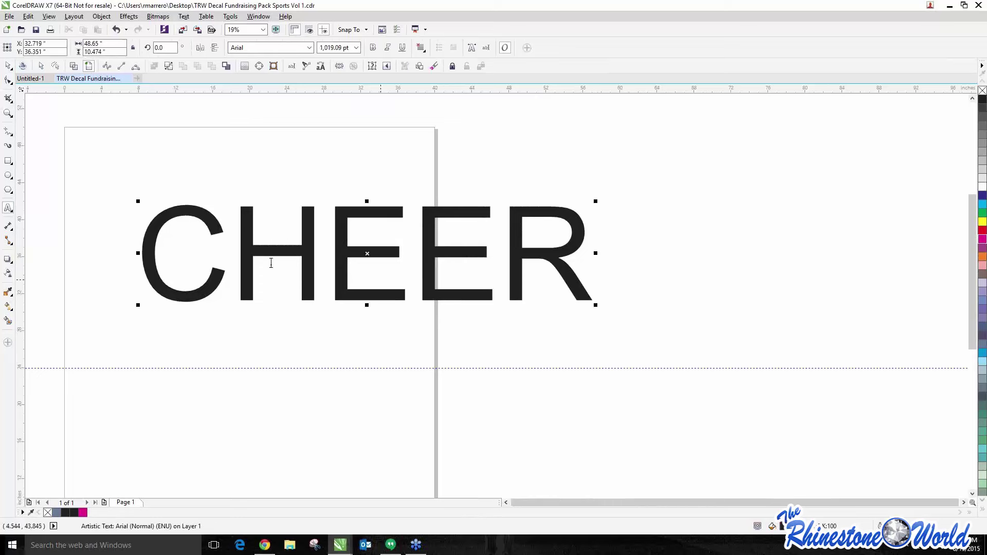
- Widen the letter spacing of CHEER with the Shape tool, and shift only the letter H by about 41% horizontally and -85% vertically
left_click(8, 80)
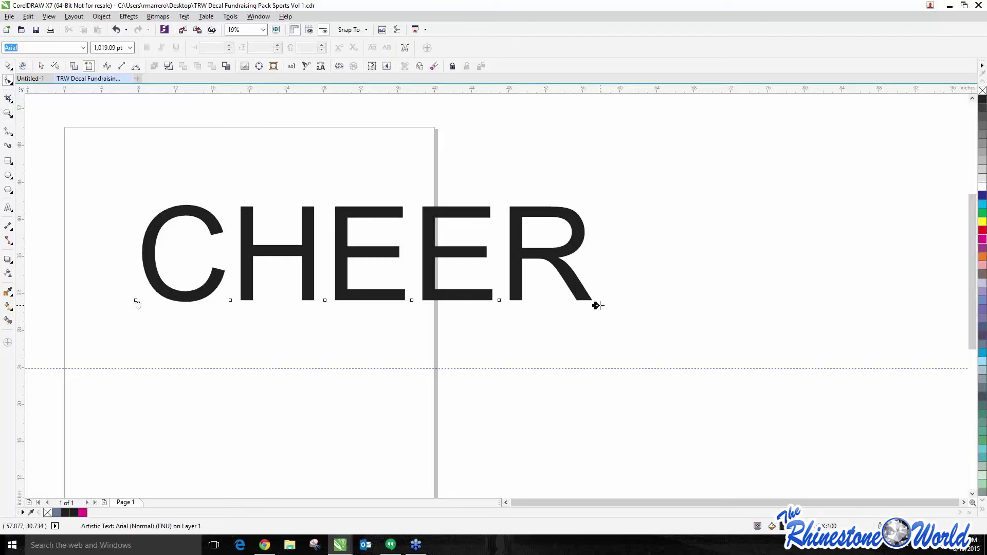
left_click_drag(595, 305, 656, 306)
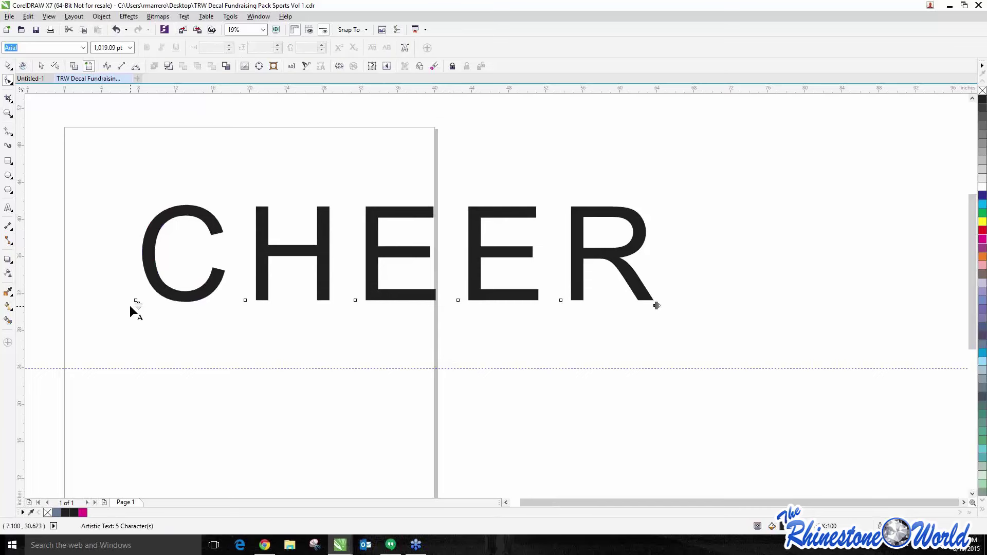
left_click(245, 300)
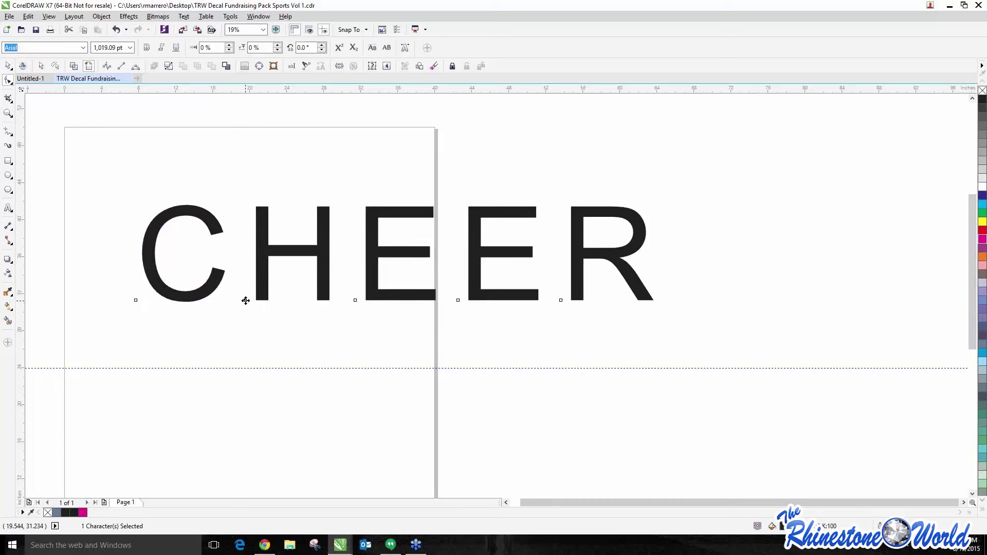
left_click_drag(245, 300, 299, 411)
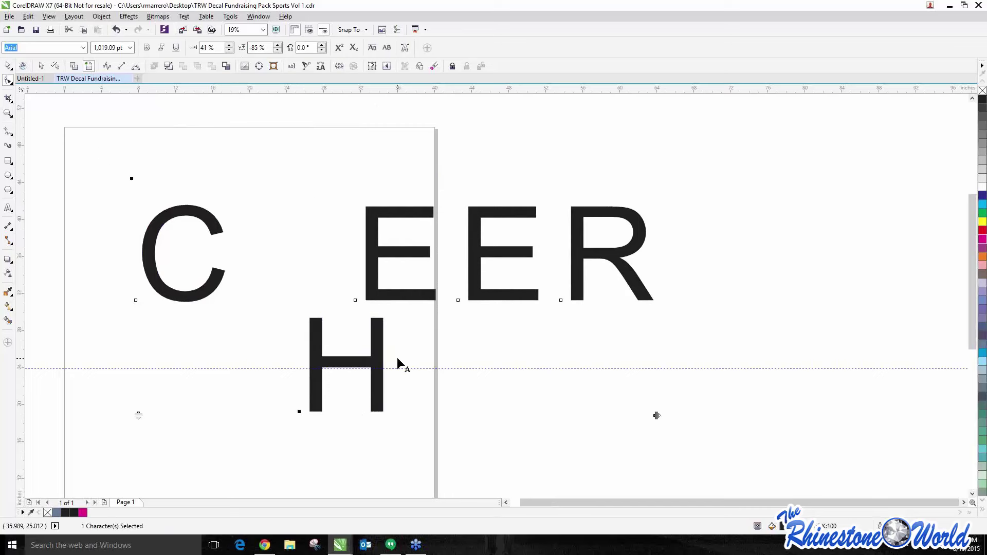
- Replace the word CHEER with "text" through Edit Text, and activate the Shape tool on the new word
left_click(187, 19)
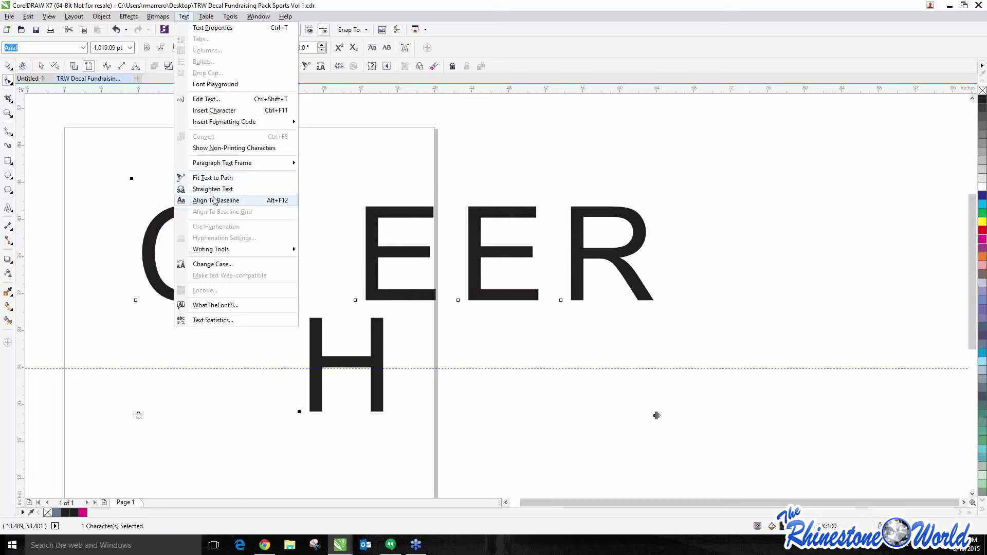
left_click(340, 117)
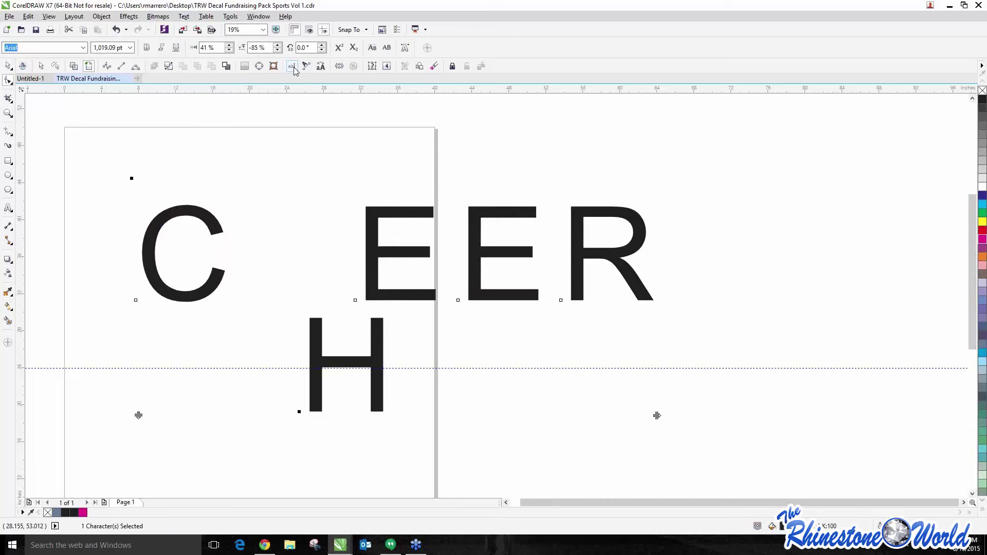
left_click(292, 66)
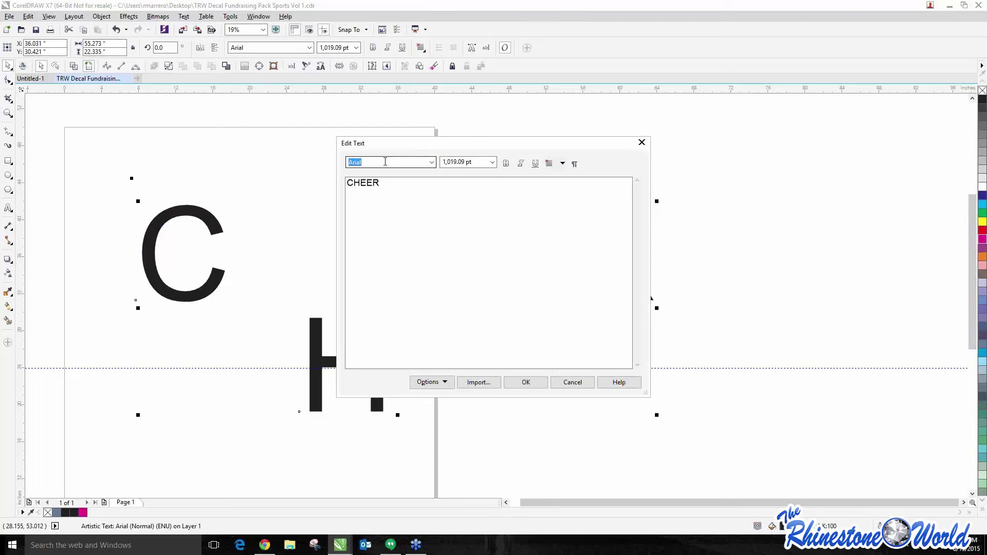
type("b")
left_click(526, 382)
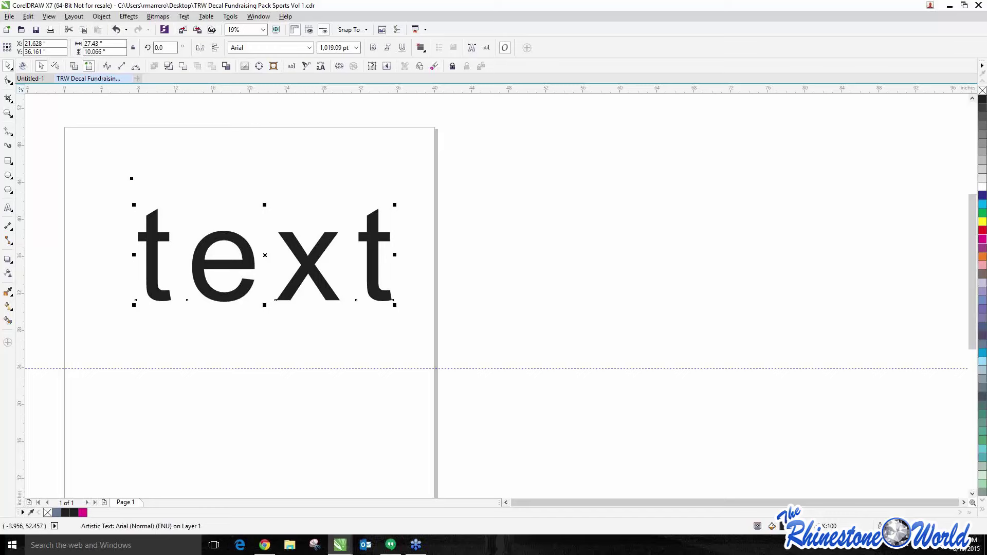
left_click(9, 80)
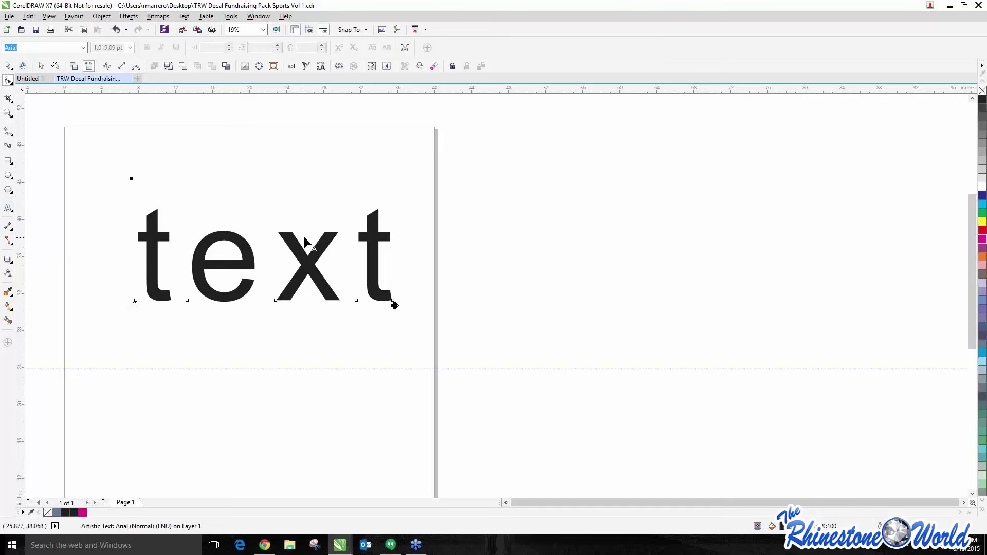
- Convert the large "text" artistic text object to curves
left_click(8, 65)
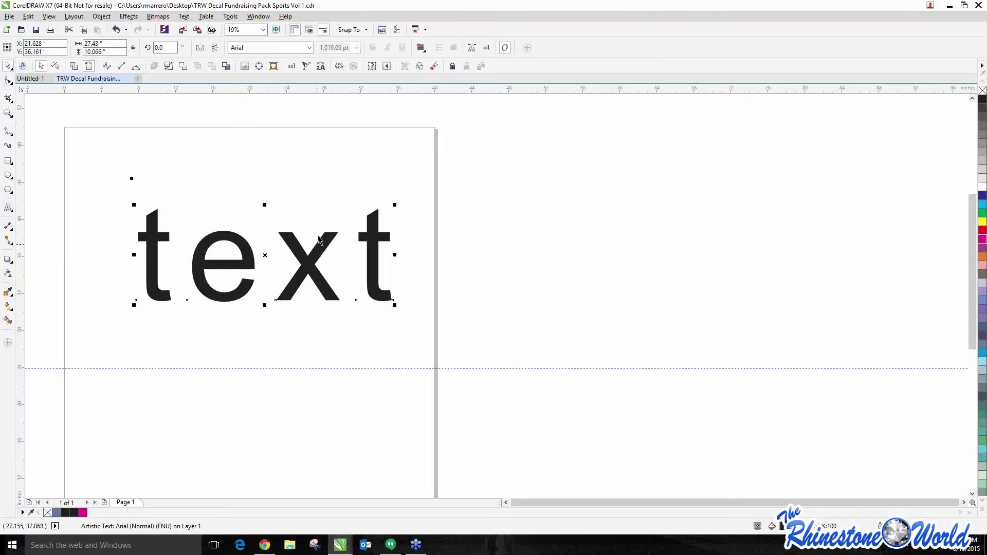
left_click(324, 242)
right_click(325, 243)
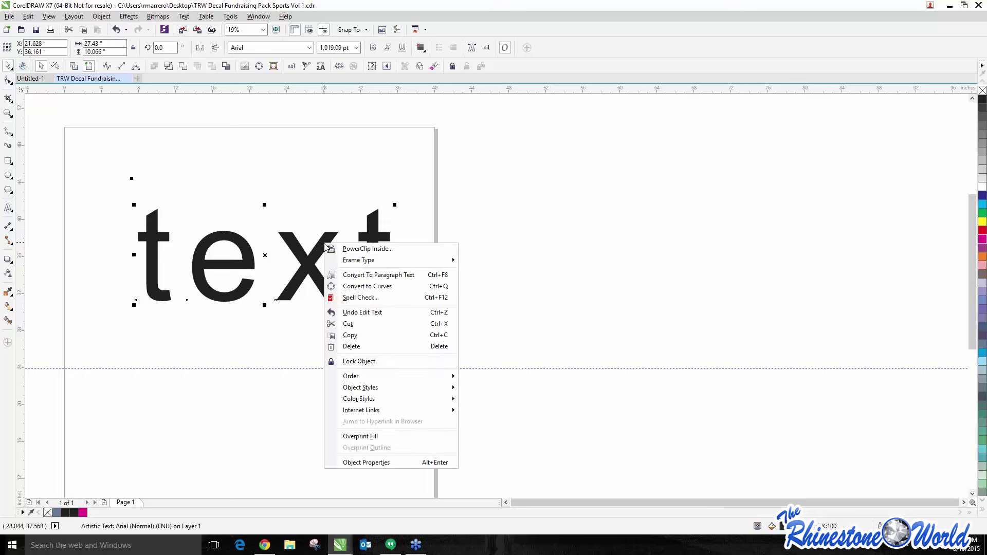
left_click(357, 285)
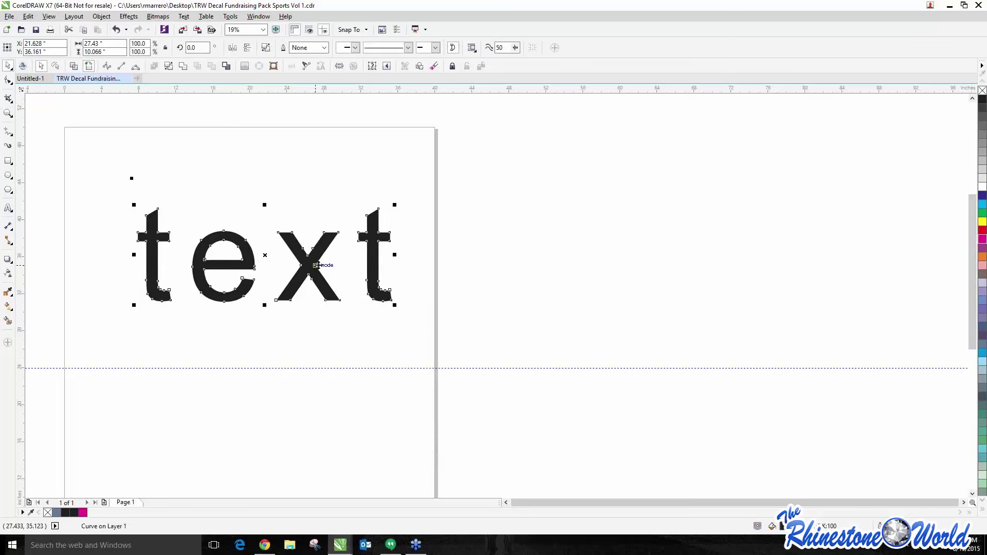
- Break the converted "text" curve apart into separate letter shapes
right_click(316, 264)
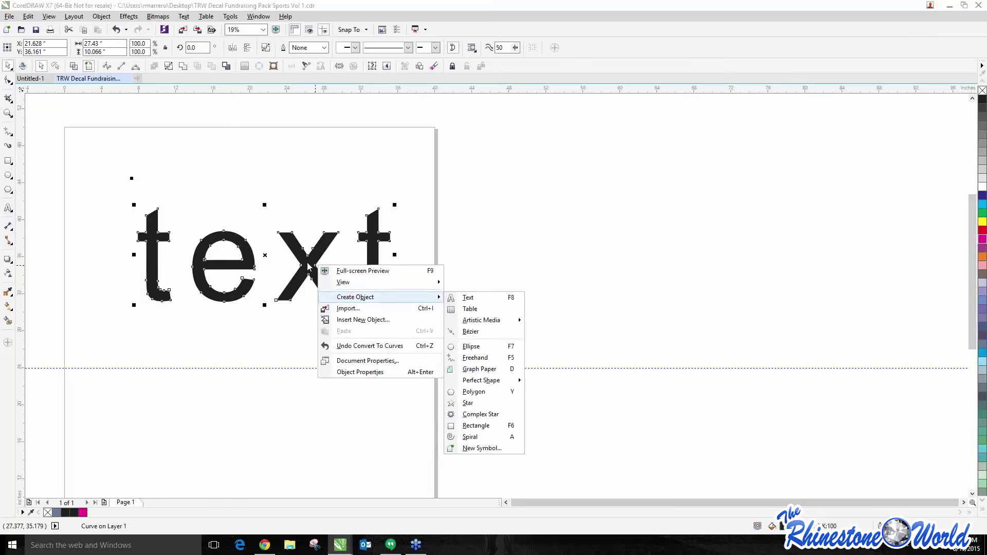
key("Escape")
right_click(291, 268)
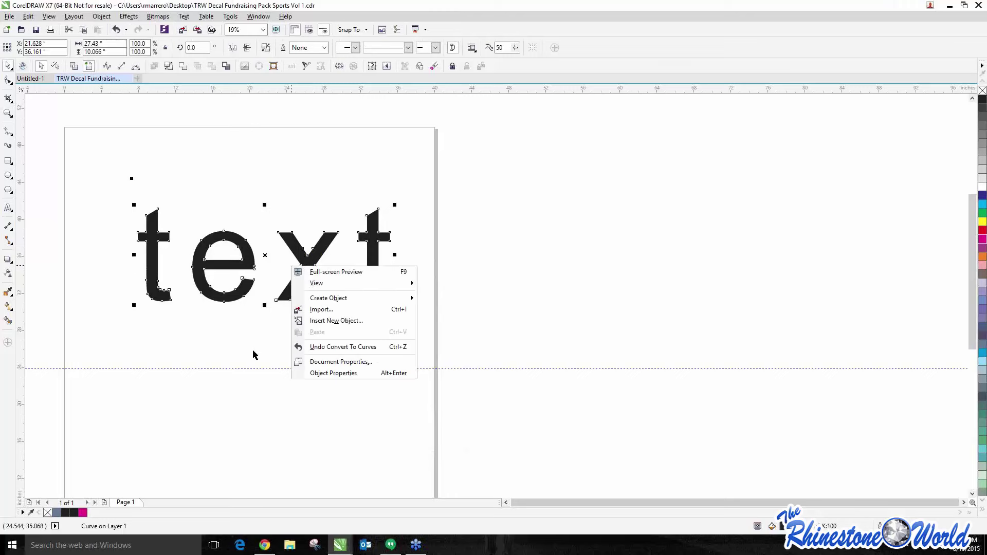
key("Escape")
right_click(297, 289)
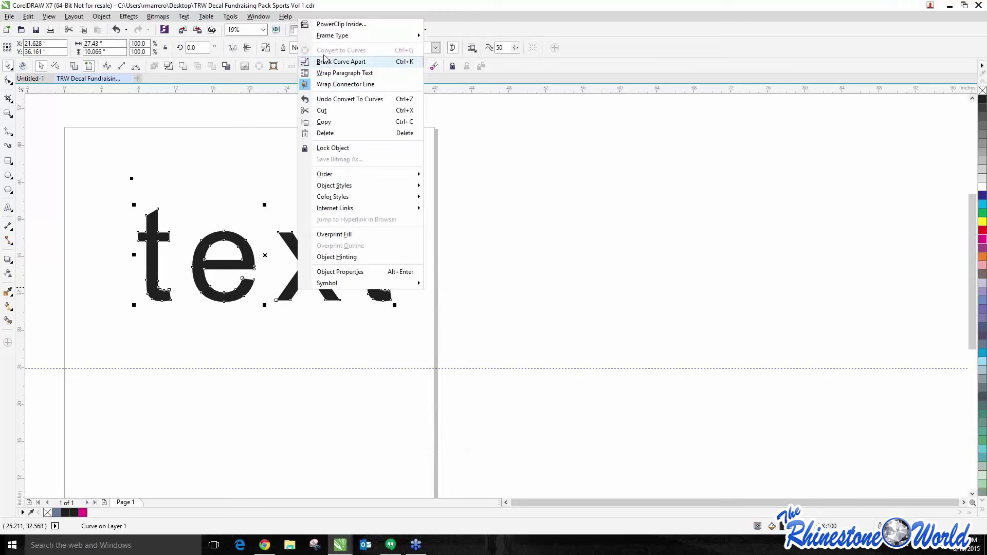
left_click(341, 61)
- Move the x and the first t down as separate letters, out of line with the e
left_click_drag(155, 230, 149, 152)
left_click_drag(303, 245, 303, 304)
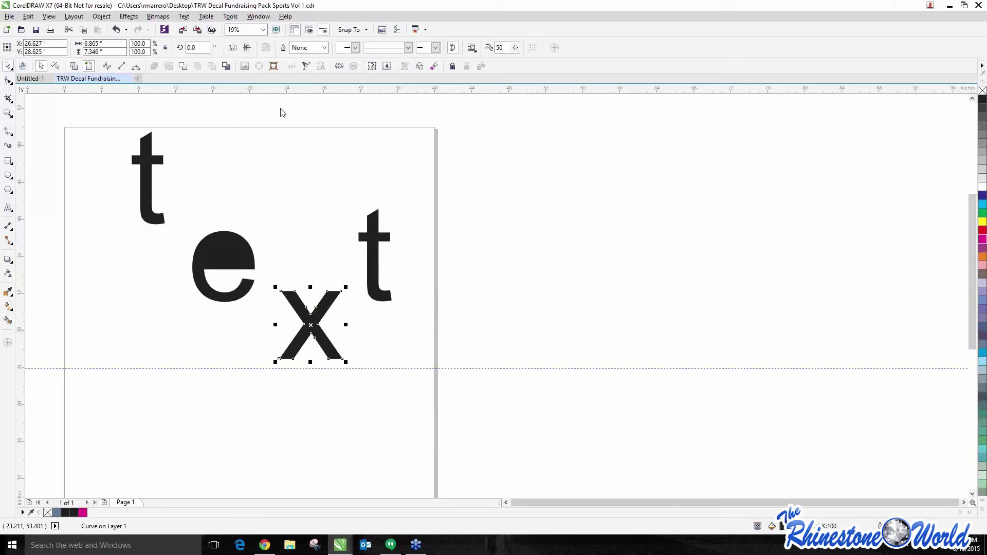
left_click(110, 126)
left_click_drag(92, 124, 471, 403)
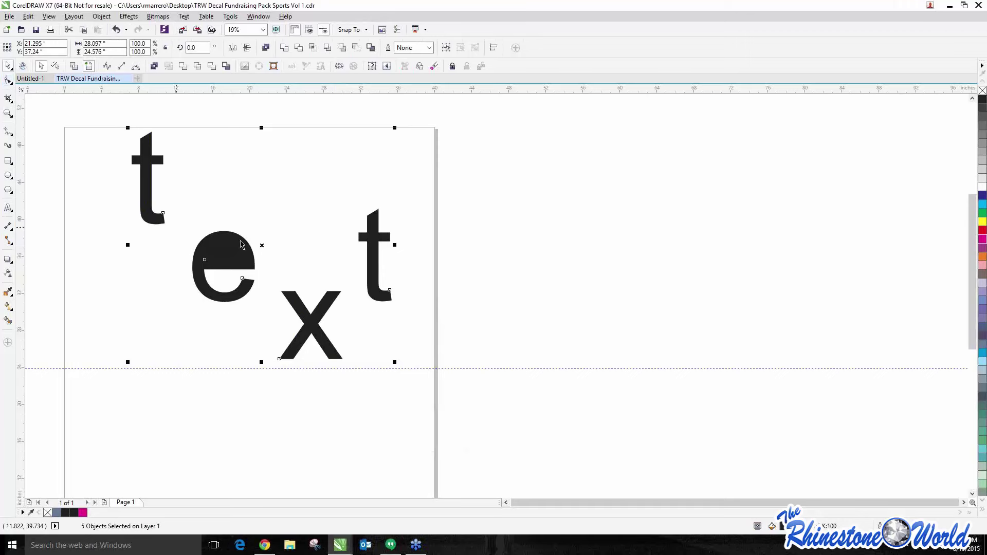
left_click(229, 218)
left_click_drag(163, 220, 178, 352)
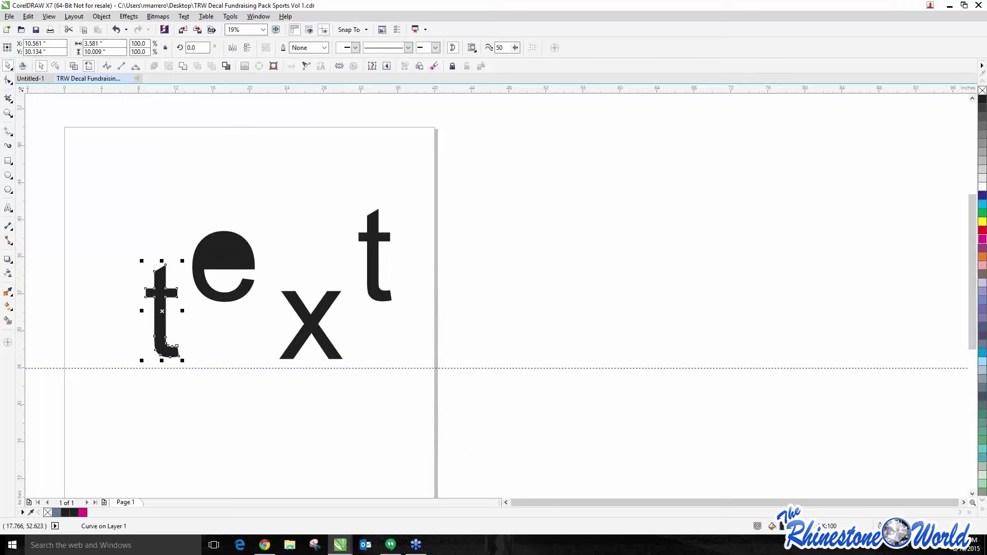
- Delete all the separated letter shapes from the page
left_click(161, 156)
left_click_drag(19, 216, 526, 430)
key("Delete")
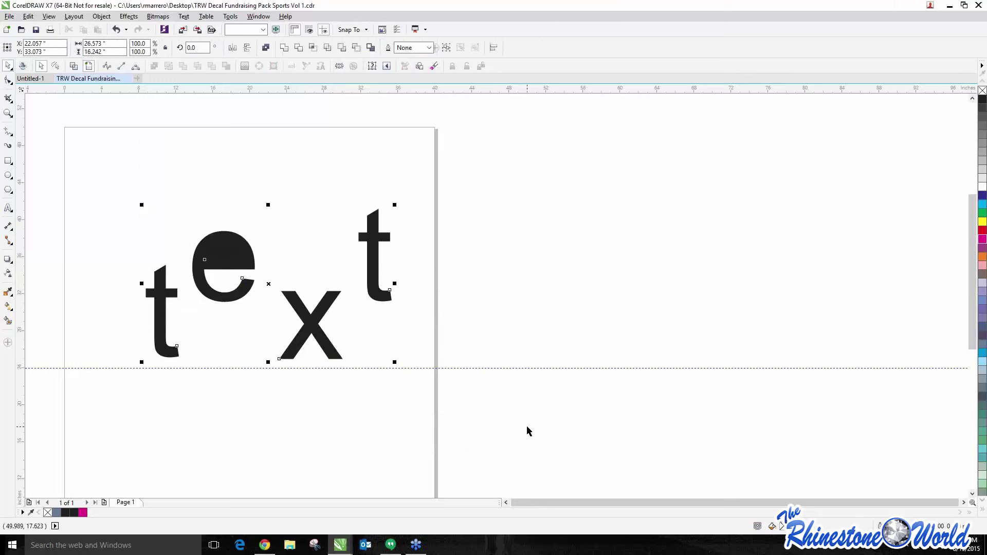
key("Delete")
- Add the artistic text "TRW" in Arial and enlarge it to about 32 inches wide
left_click(8, 208)
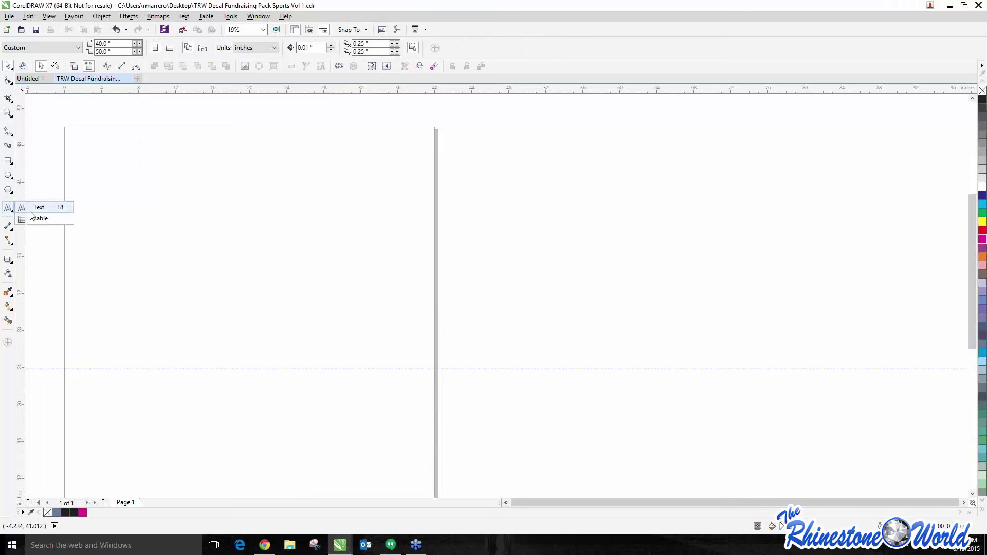
left_click(191, 255)
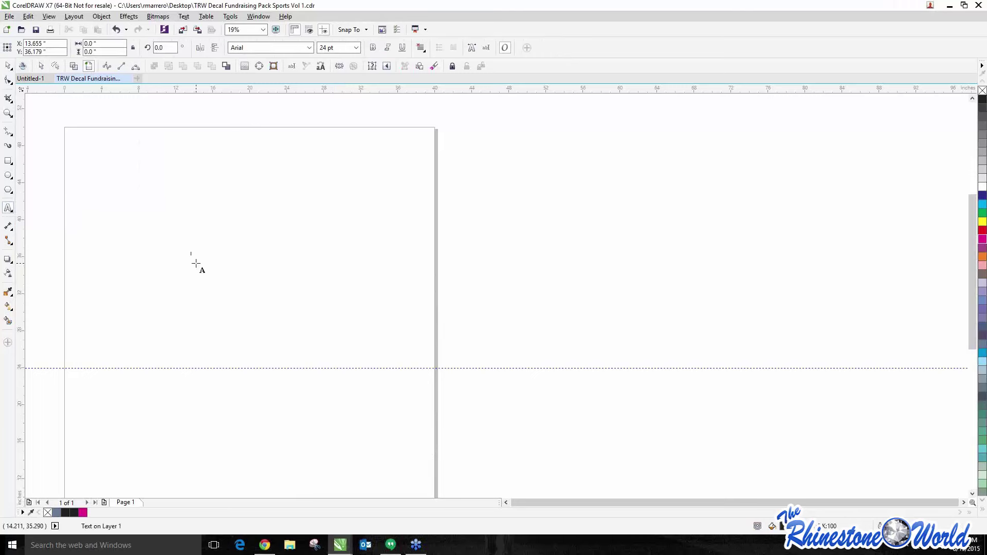
type("TRW")
key("Escape")
left_click(6, 67)
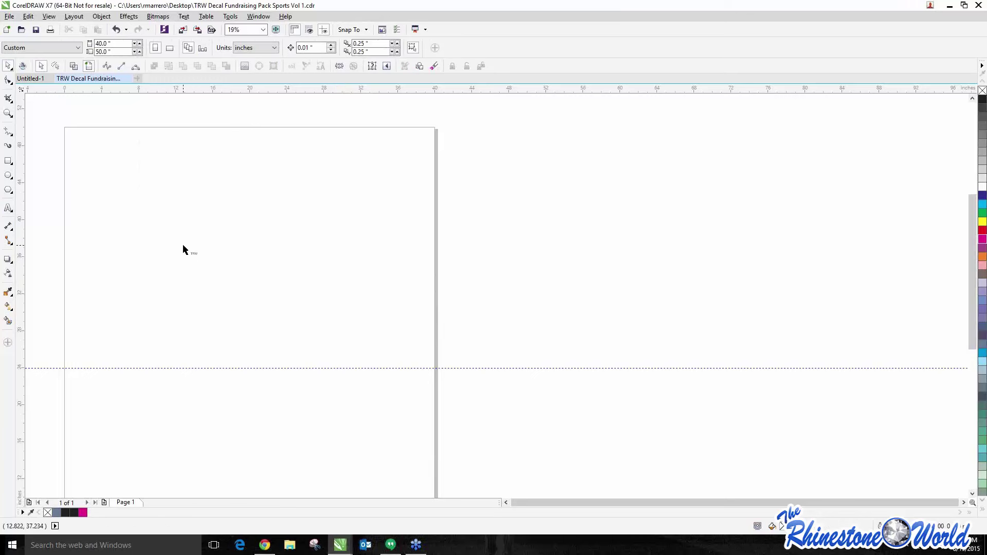
left_click(196, 256)
left_click_drag(200, 258, 413, 360)
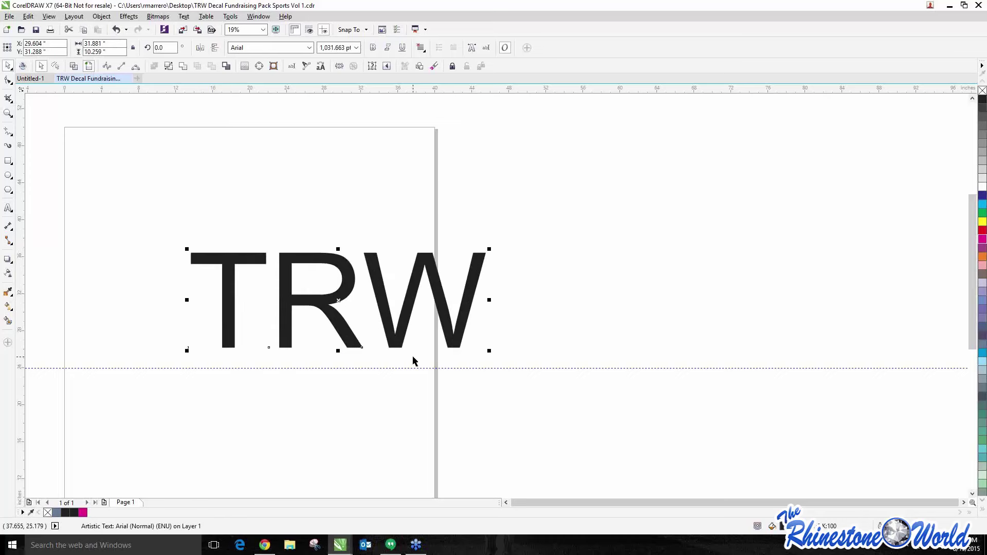
- Raise individual characters of TRW with the Shape tool, shifting the W by about -7% and 29% and the T by about 3% and 42%
left_click(8, 81)
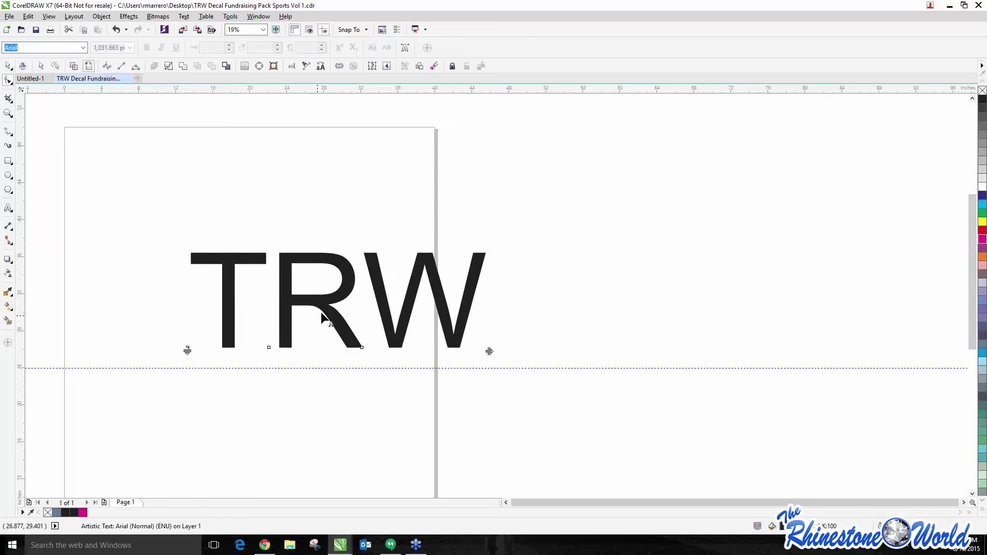
left_click(362, 348)
left_click_drag(363, 349, 352, 309)
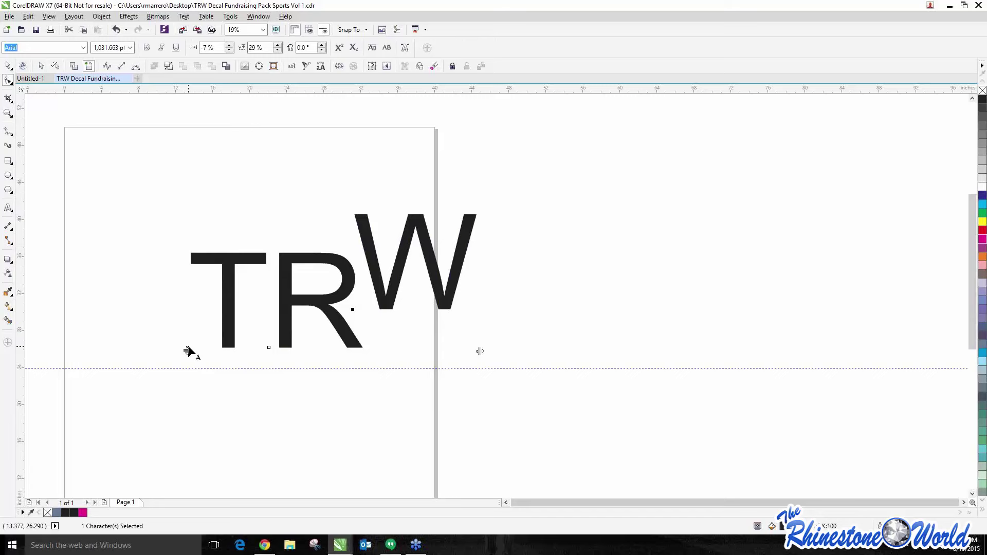
left_click_drag(188, 349, 193, 291)
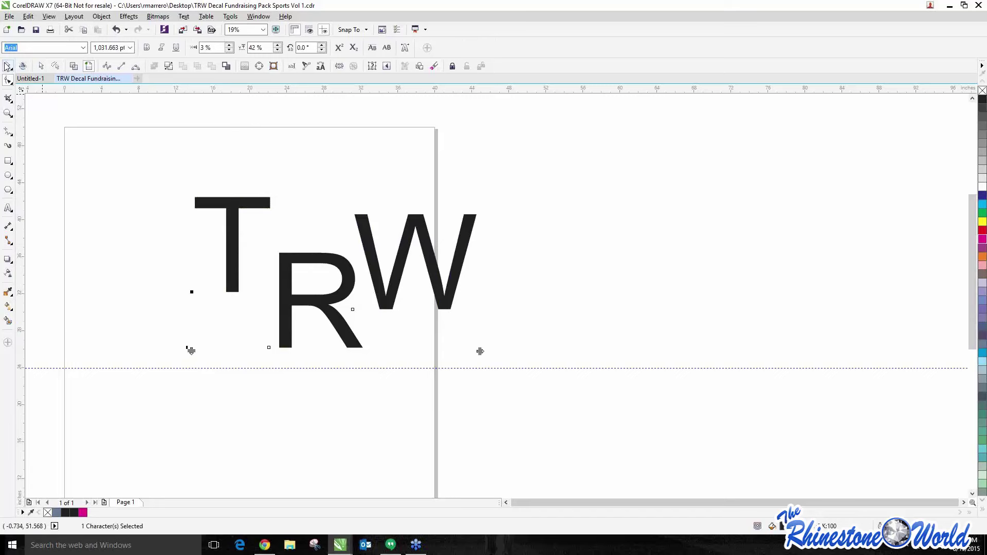
left_click(355, 279)
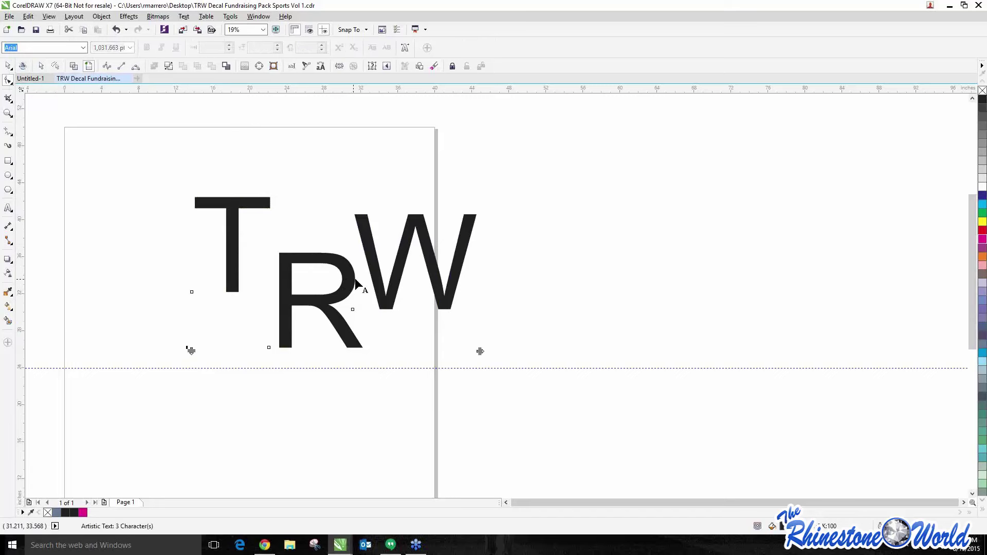
left_click(8, 66)
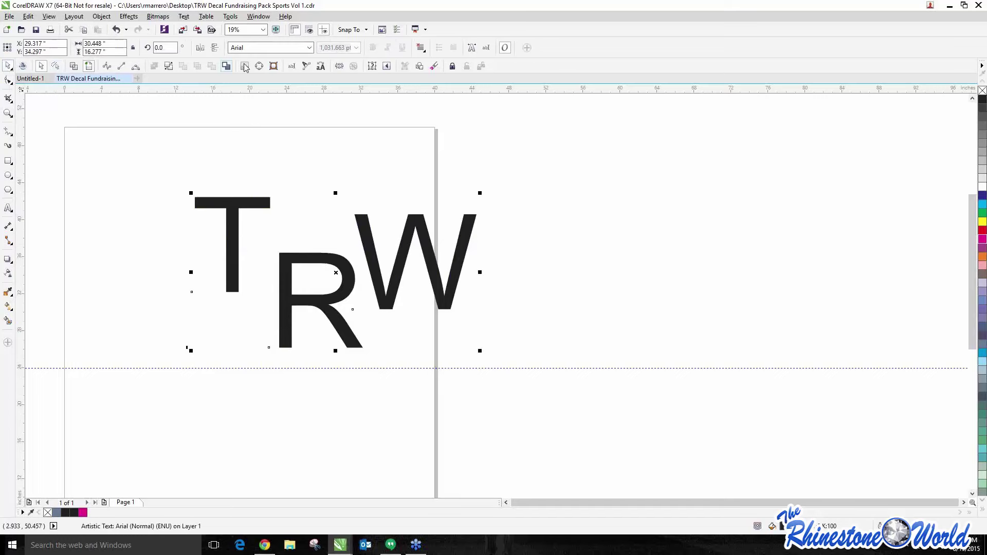
- Change only the R's font to Gill Sans Ultra Bold and reposition the whole TRW text on the page
left_click(291, 66)
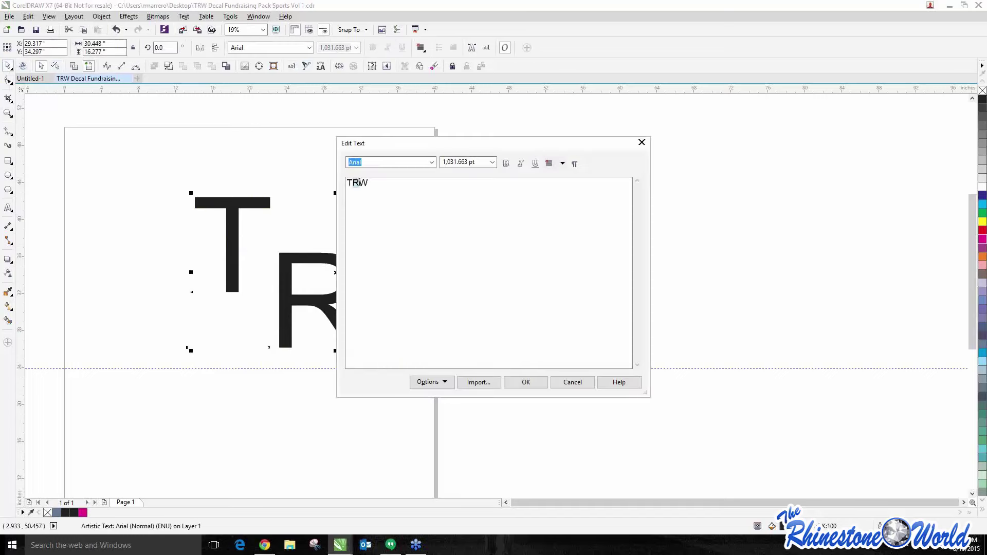
left_click(431, 162)
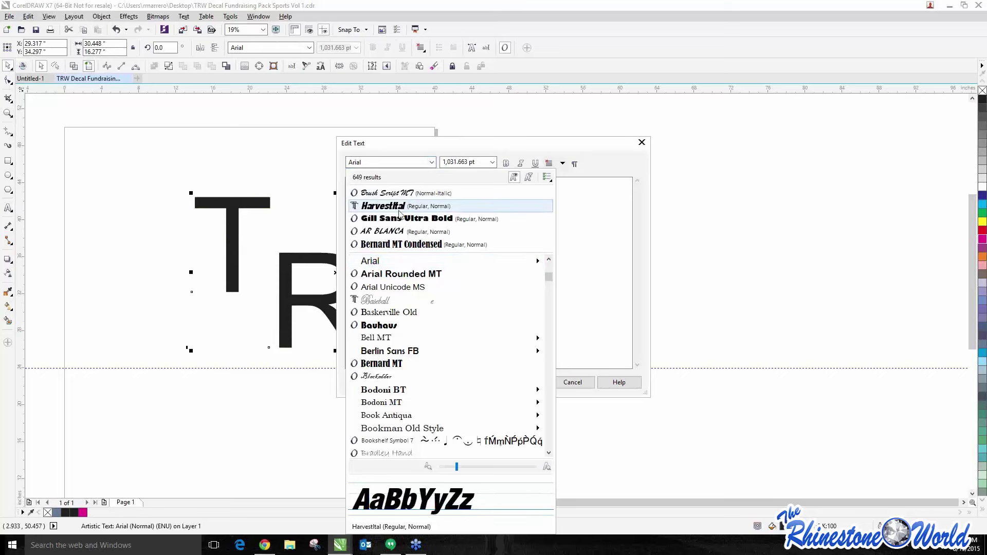
left_click(399, 219)
left_click(542, 387)
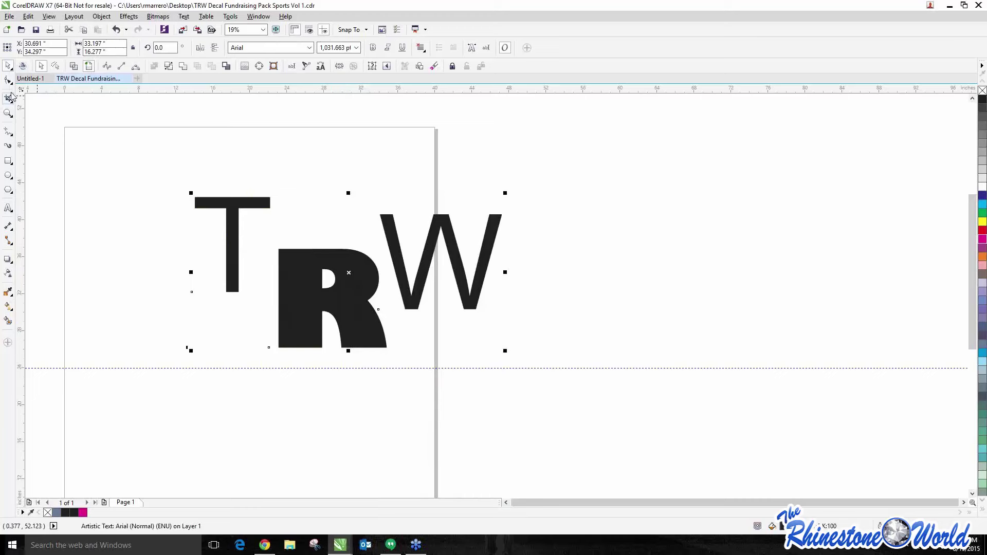
left_click_drag(318, 291, 302, 243)
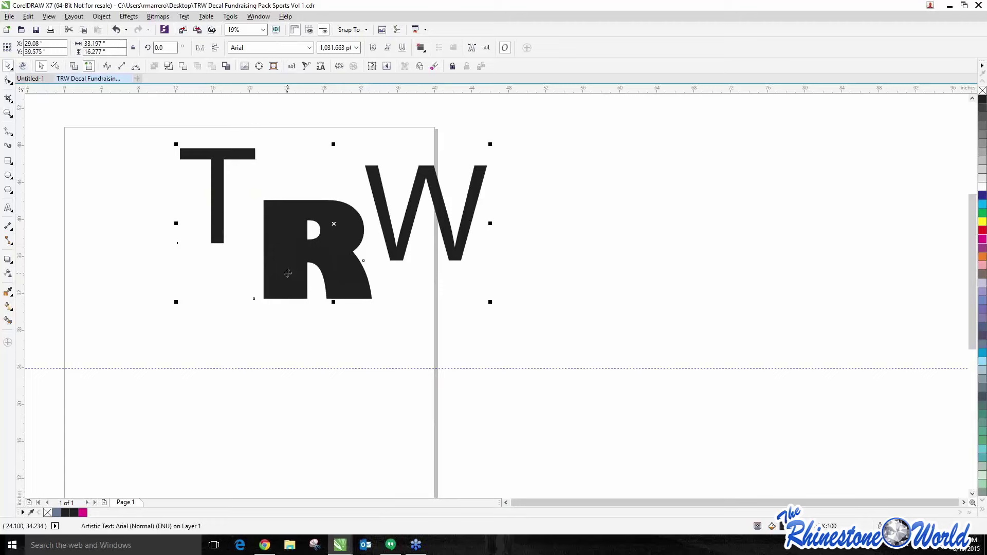
left_click_drag(303, 228, 305, 288)
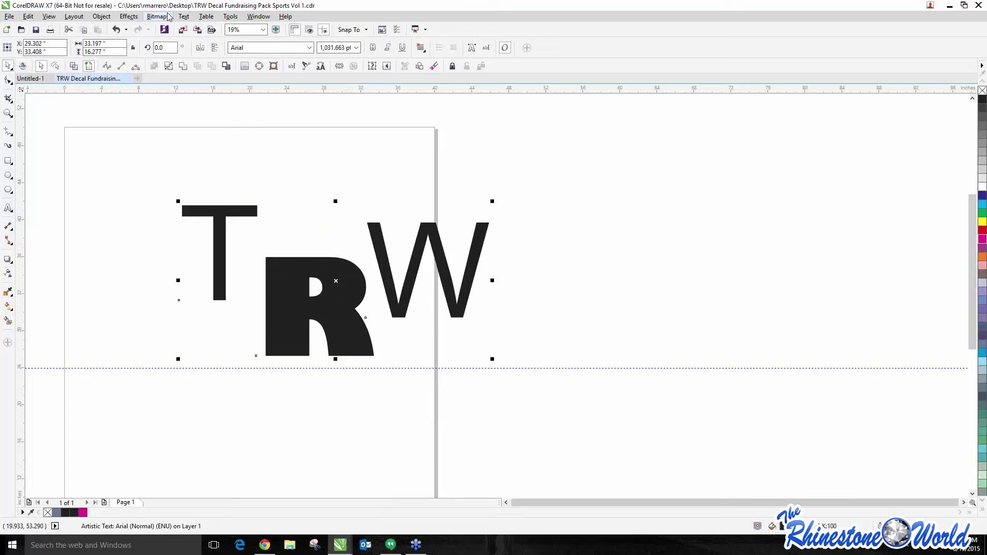
- Edit the TRW text so that only the W uses the Bernard MT Condensed font
left_click(183, 17)
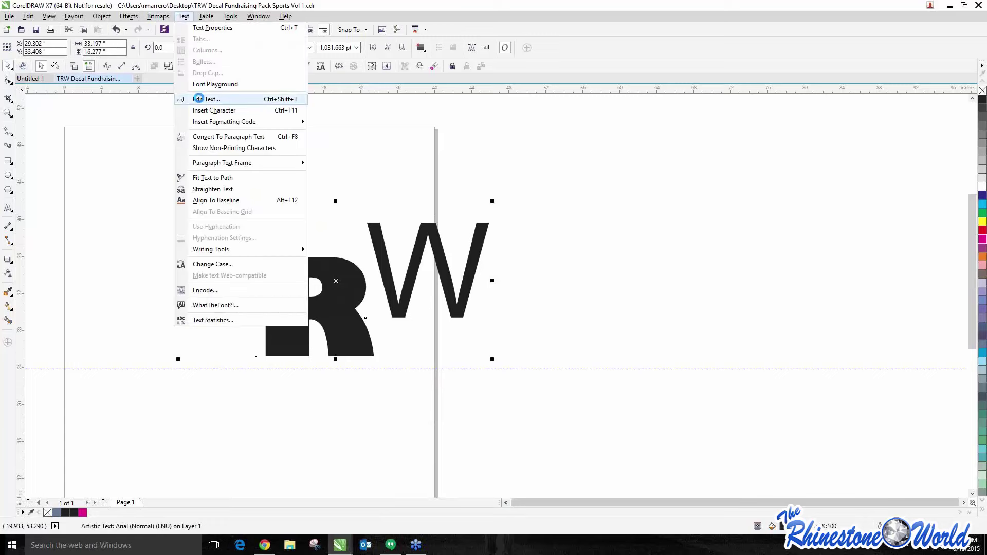
left_click(199, 98)
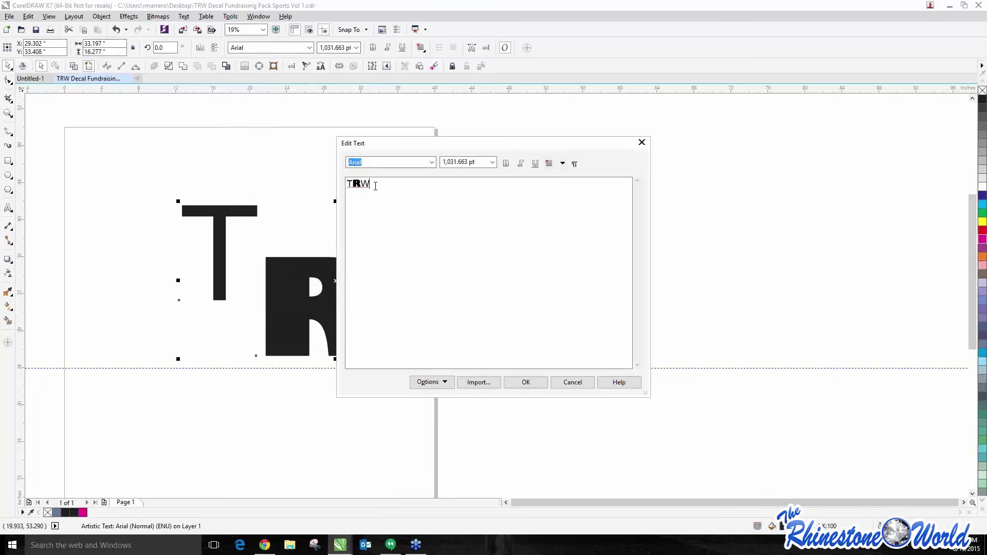
left_click(431, 162)
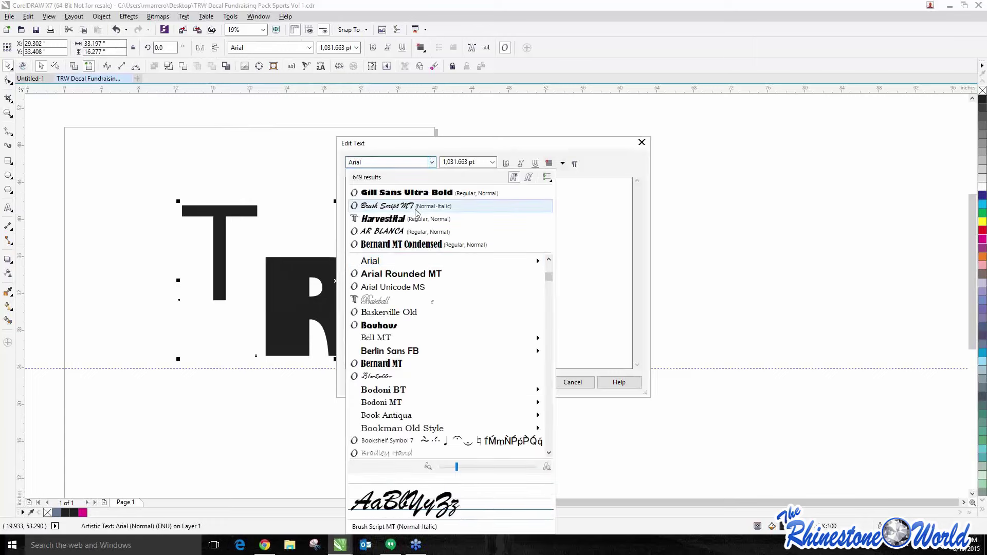
left_click(401, 245)
left_click(526, 382)
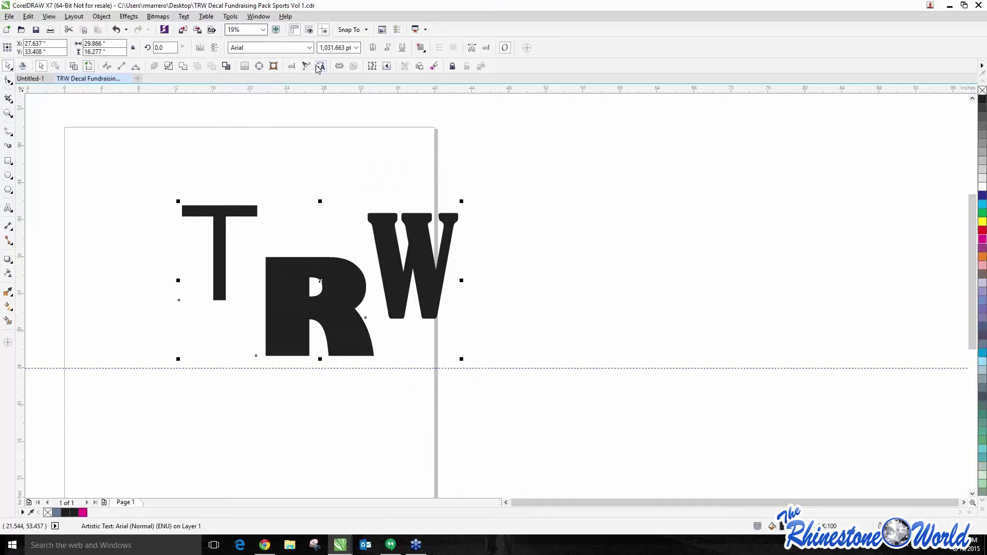
- Delete the whole TRW text object from the page
left_click(186, 17)
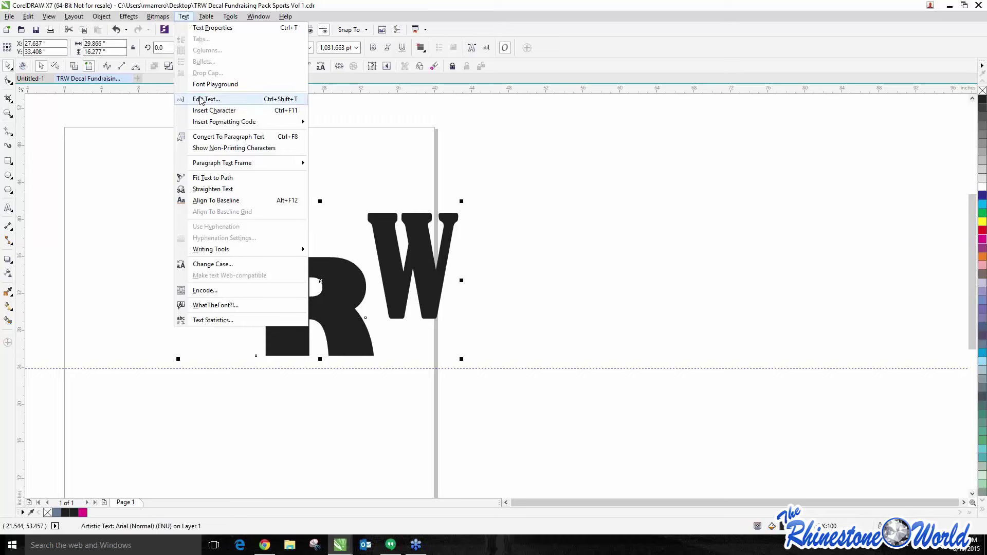
left_click(129, 191)
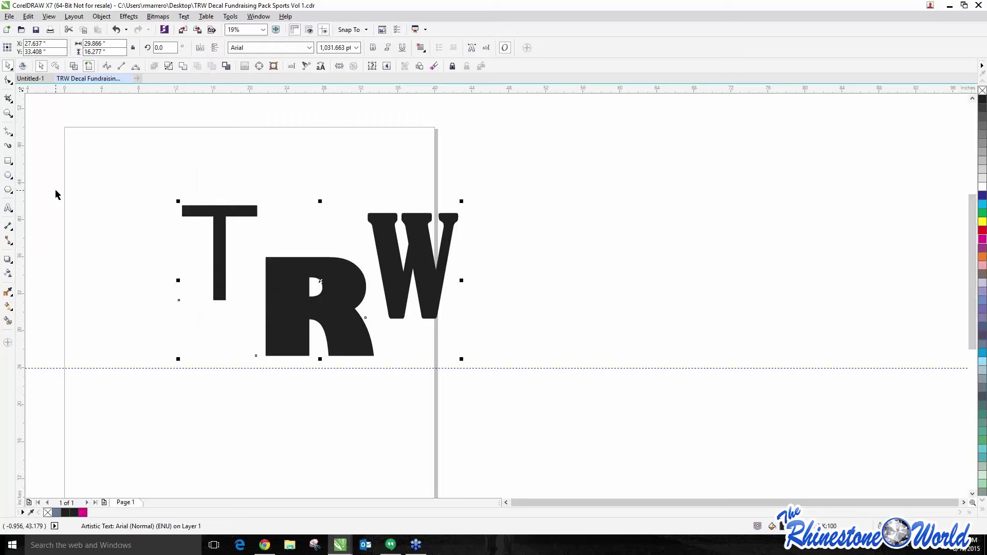
left_click_drag(154, 158, 516, 409)
key("Delete")
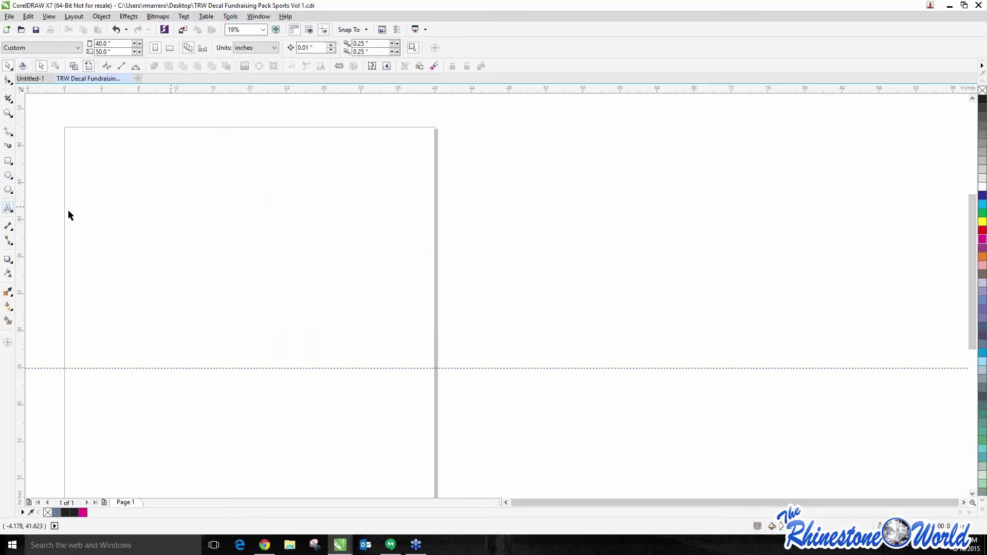
- Place the artistic text "Basketball" in Arial near the page's top edge, scaled to about 39.4 inches wide
left_click(12, 215)
left_click(13, 216)
left_click(38, 205)
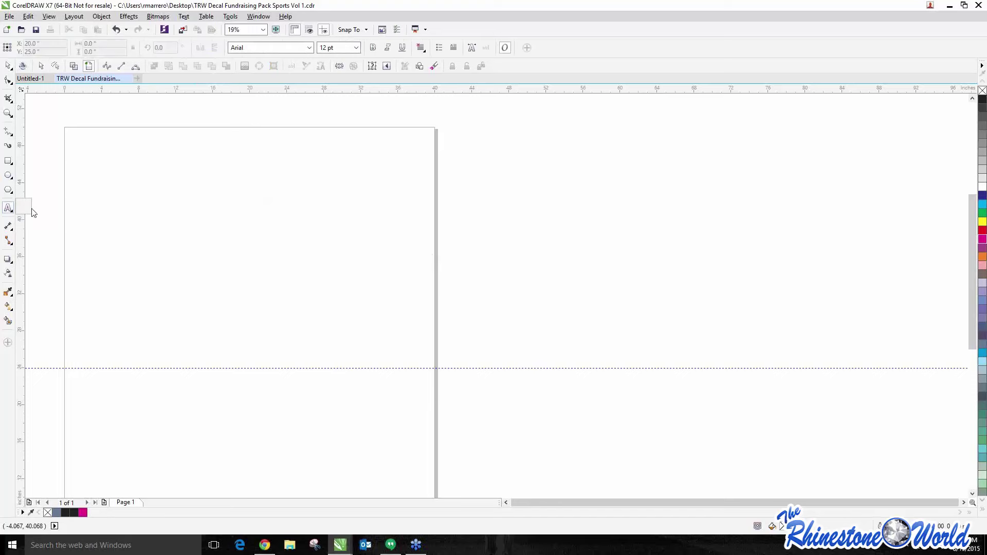
left_click(163, 349)
type("T")
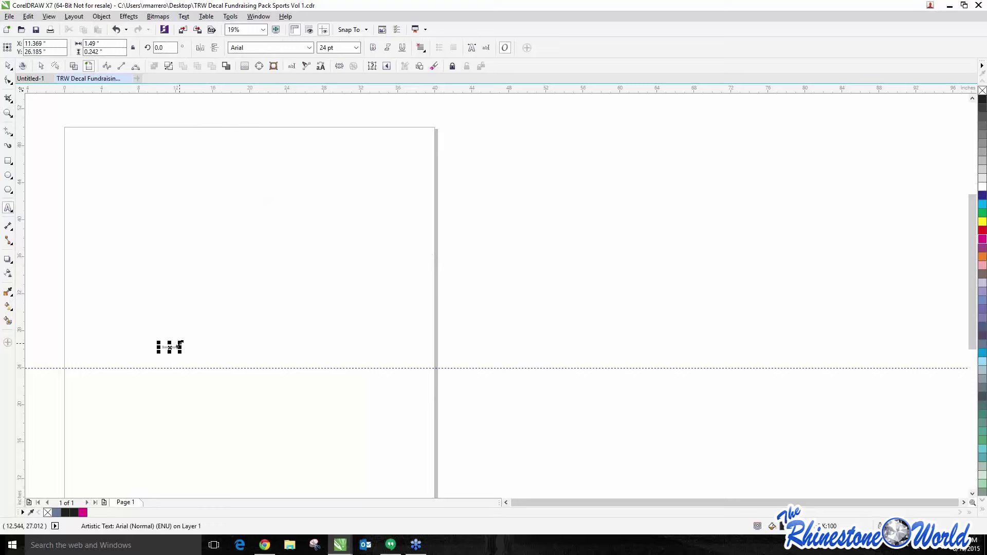
left_click_drag(180, 343, 534, 170)
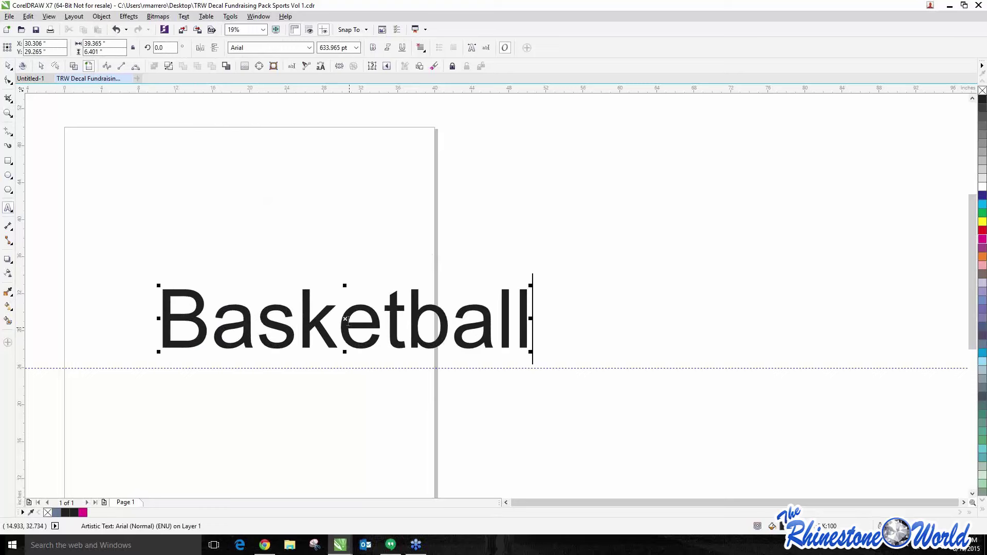
left_click_drag(345, 319, 271, 188)
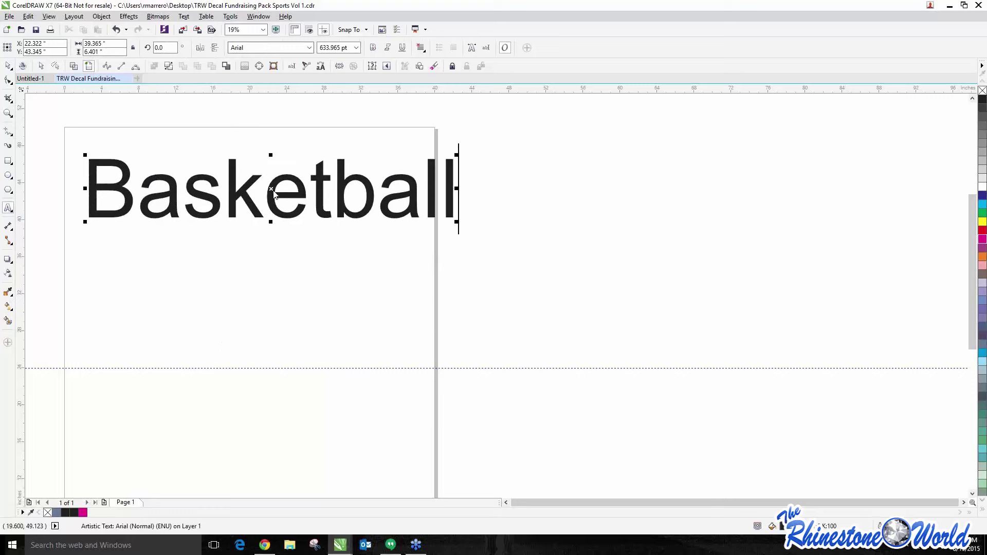
- Change the font of the whole Basketball text to Brush Script MT
left_click(309, 47)
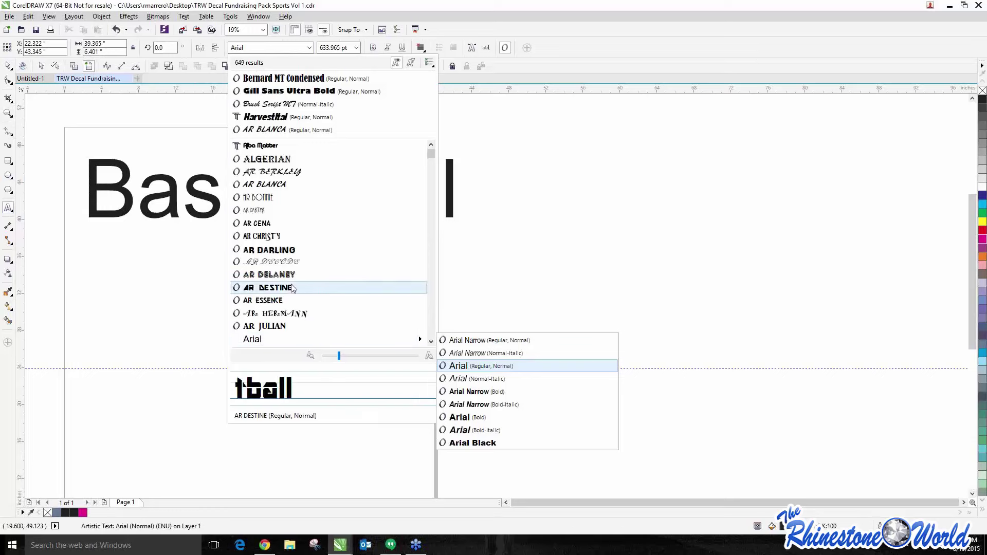
mouse_move(431, 154)
left_mouse_down()
mouse_move(435, 179)
mouse_move(437, 165)
mouse_move(23, 198)
left_mouse_up()
left_click(280, 273)
left_click(312, 48)
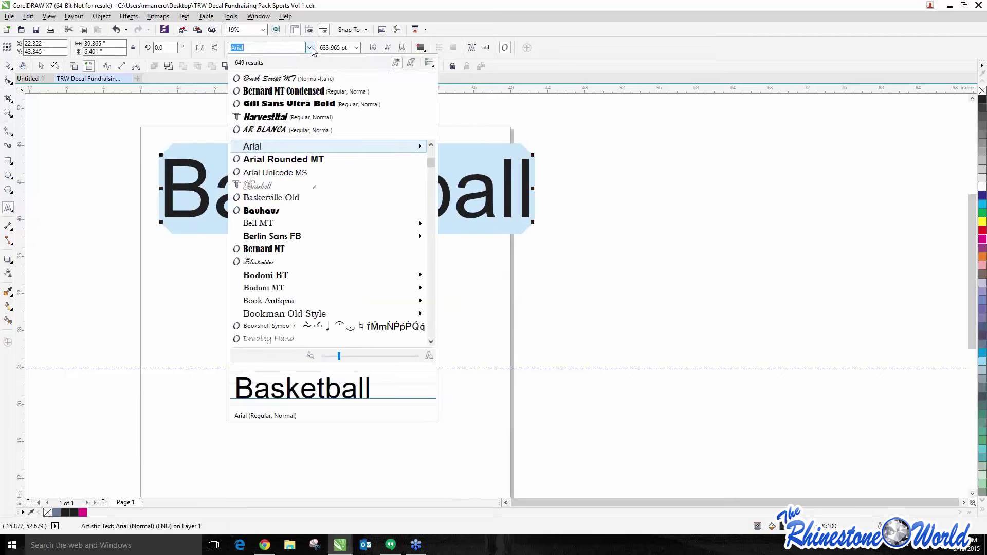
left_click(281, 81)
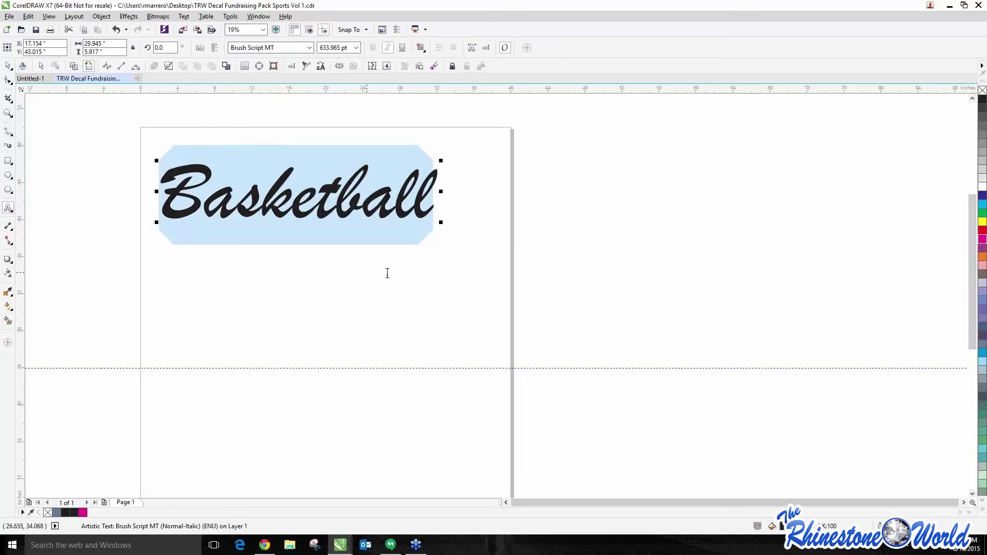
left_click(8, 66)
key("Escape")
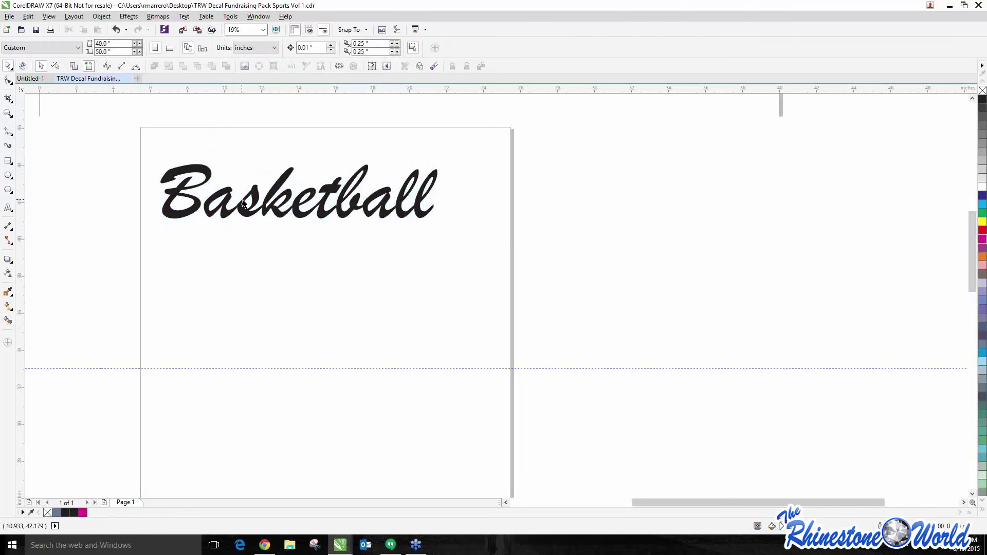
- Examine the Basketball lettering up close, especially the ending stroke of the final l
scroll(247, 223, "up", 1)
scroll(590, 232, "down", 1)
scroll(607, 236, "up", 1)
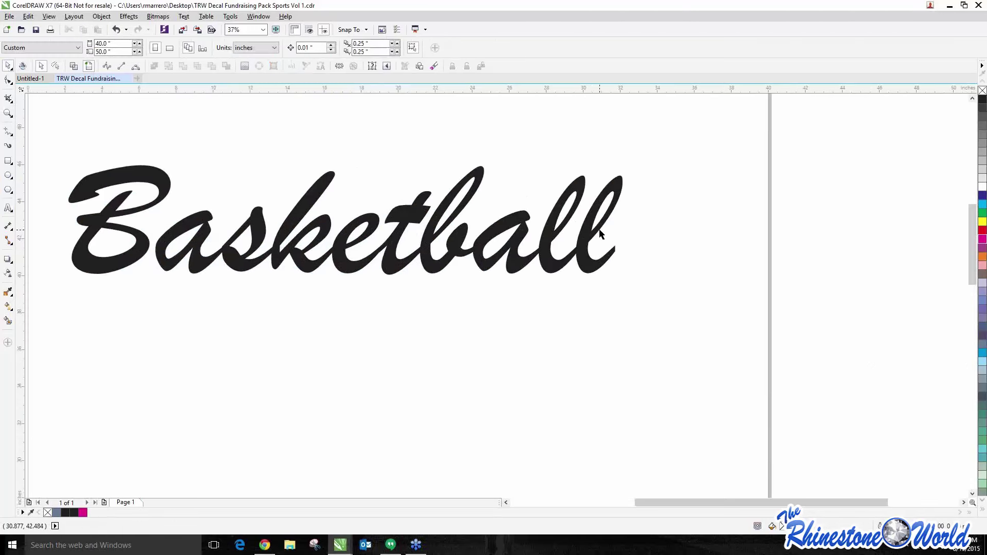
scroll(615, 242, "down", 1)
scroll(642, 204, "up", 2)
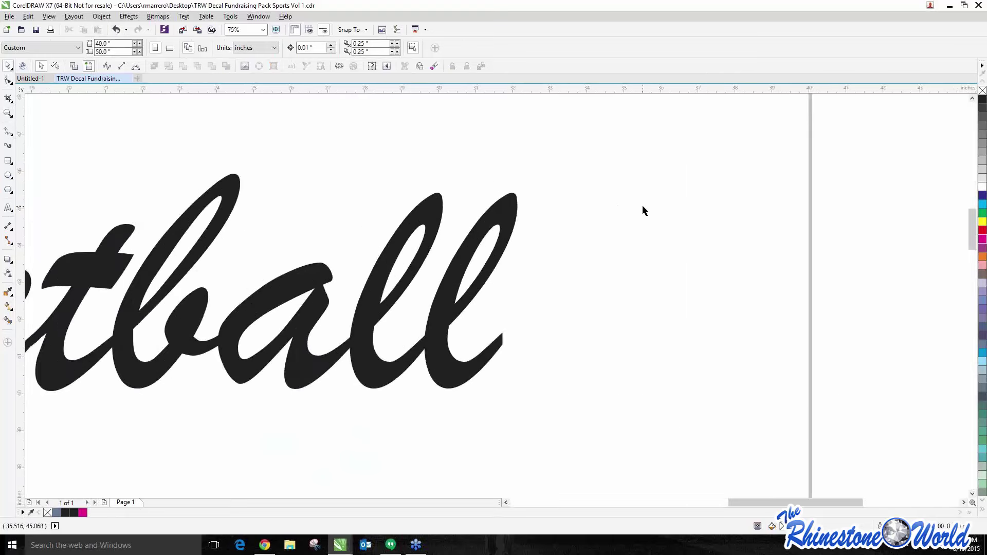
scroll(631, 213, "down", 1)
scroll(524, 380, "down", 1)
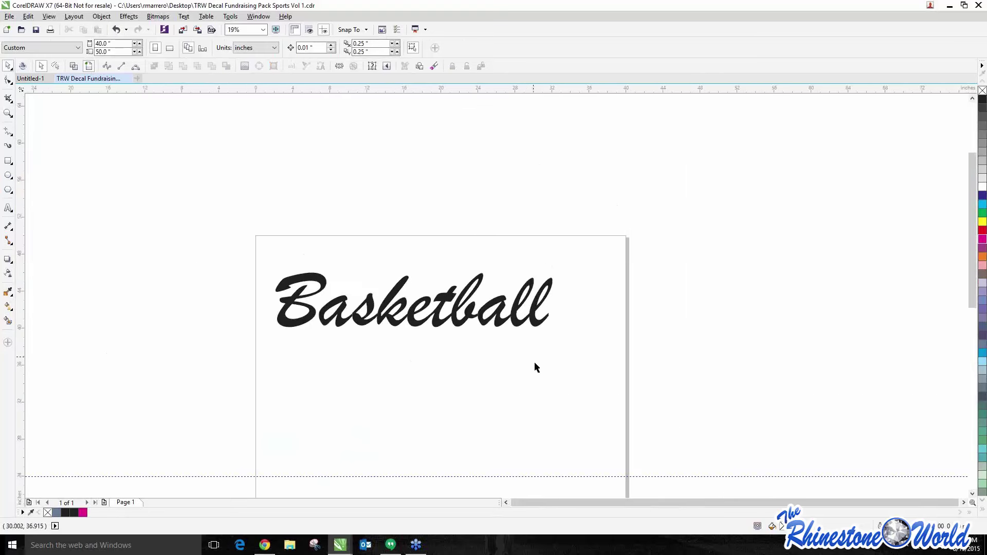
scroll(535, 368, "up", 1)
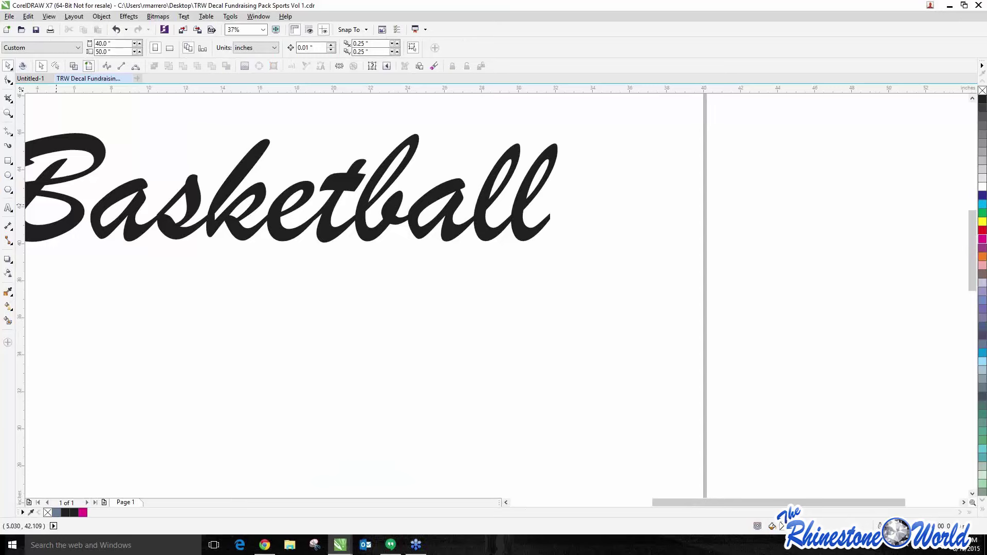
scroll(418, 297, "down", 1)
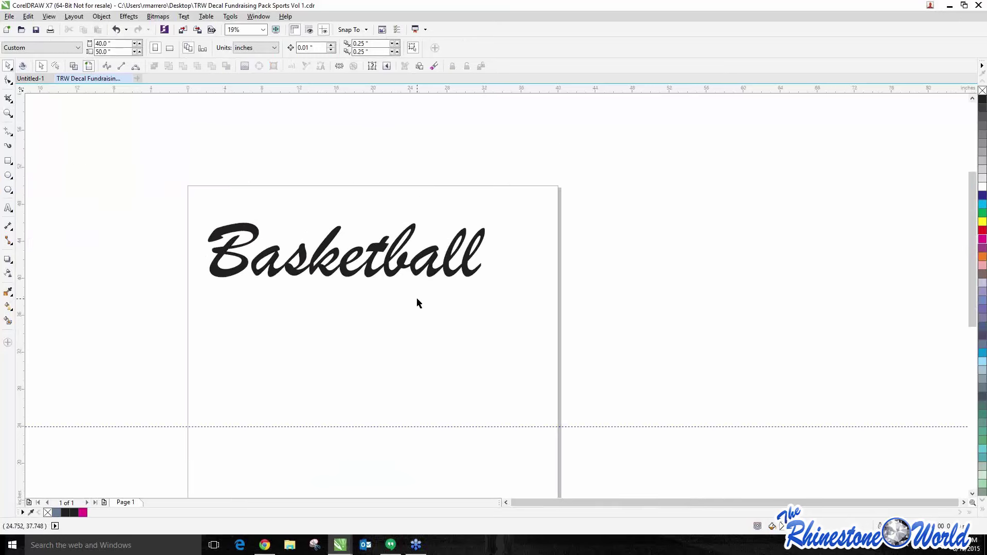
scroll(426, 290, "up", 1)
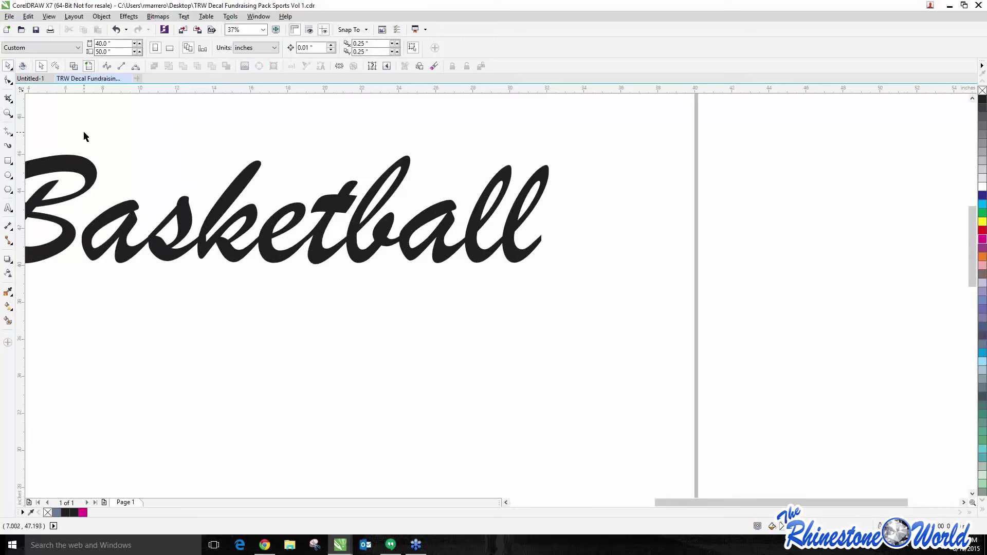
- Draw a closed B-Spline tail shape about 33.5 by 12.4 inches, starting and ending at the final l's tip and sweeping beneath the word
left_click(14, 137)
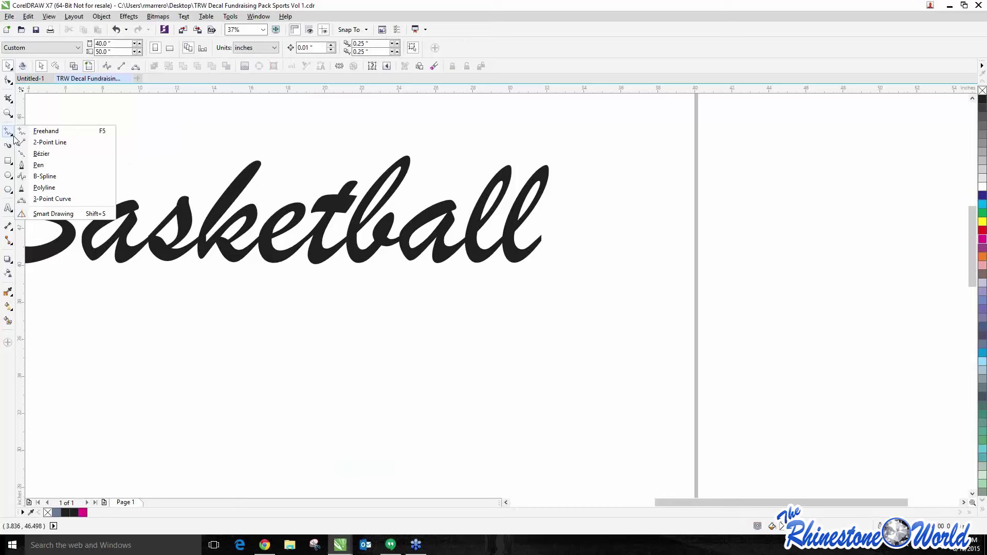
left_click(58, 176)
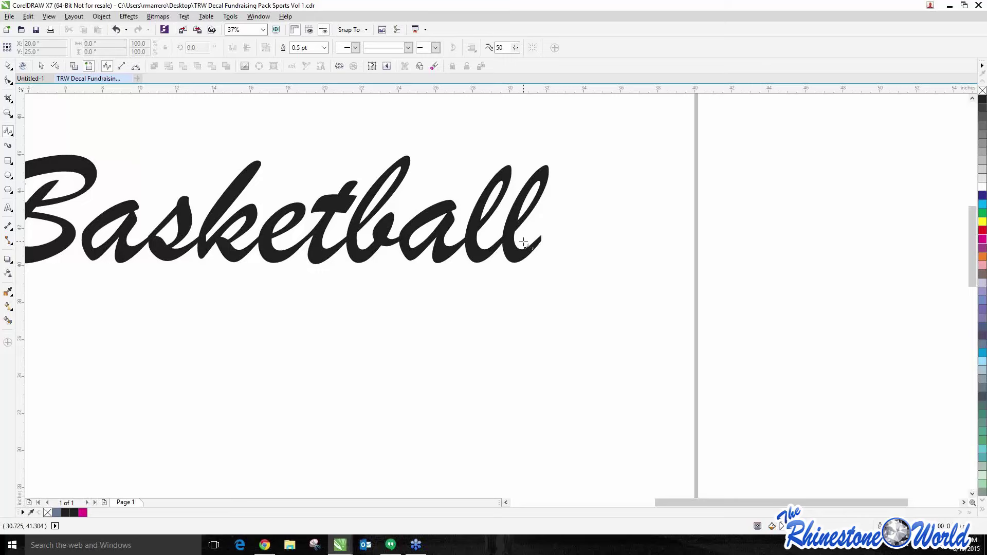
scroll(527, 245, "up", 4)
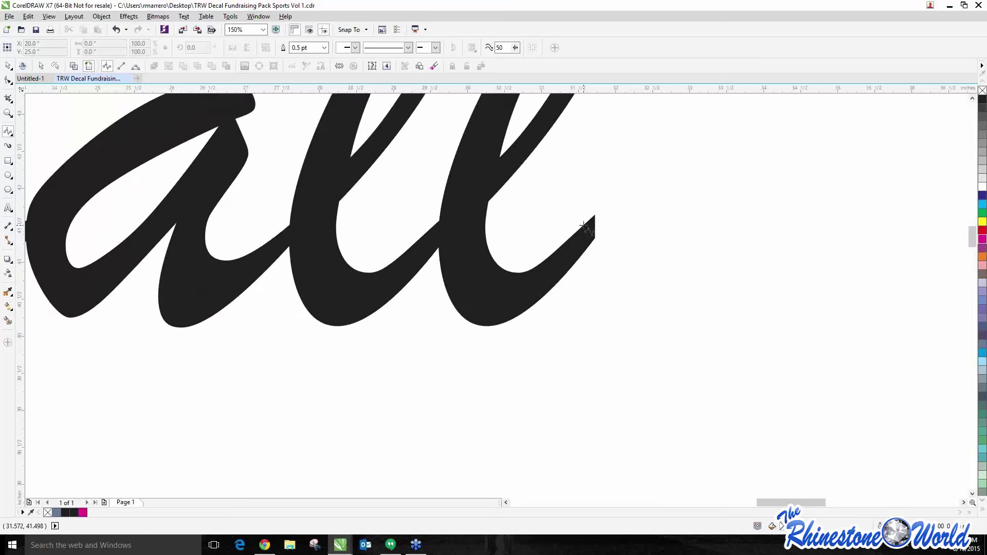
scroll(590, 226, "down", 2)
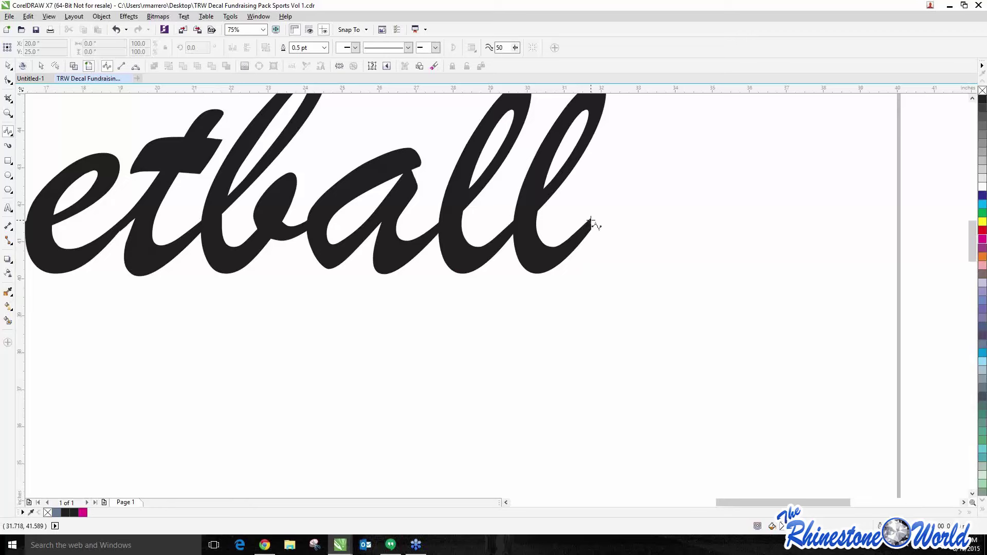
left_click(591, 220)
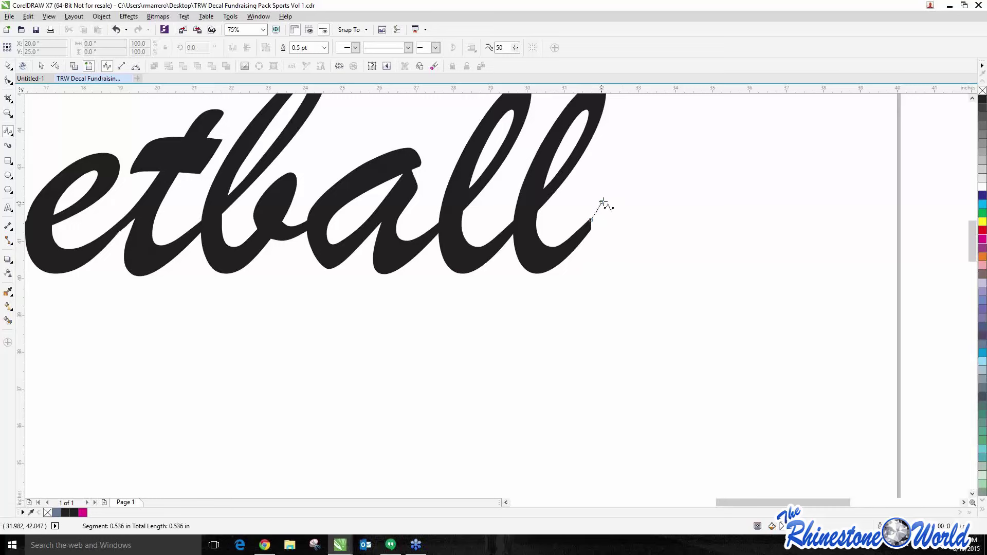
left_click(638, 191)
left_click(756, 201)
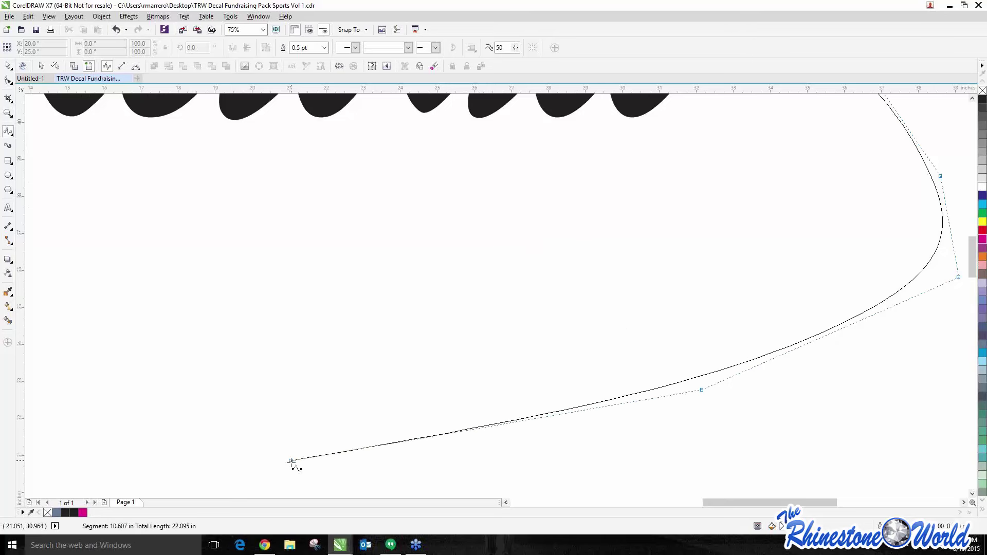
left_click(291, 460)
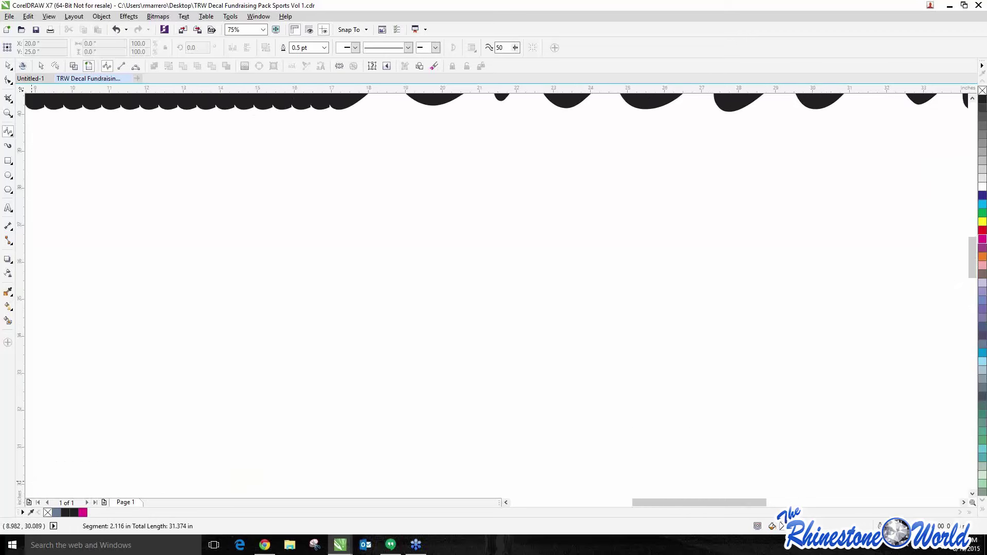
left_click(171, 460)
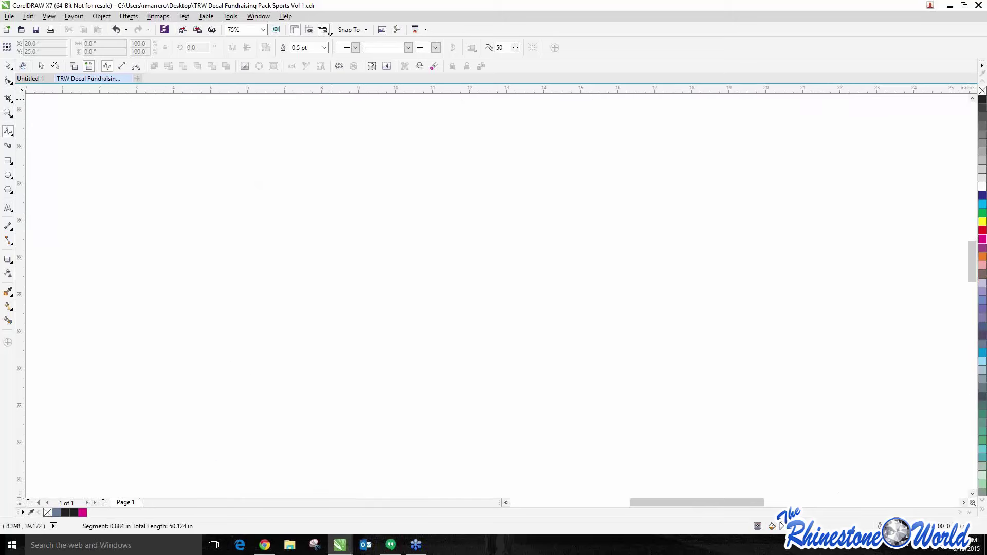
left_click(336, 243)
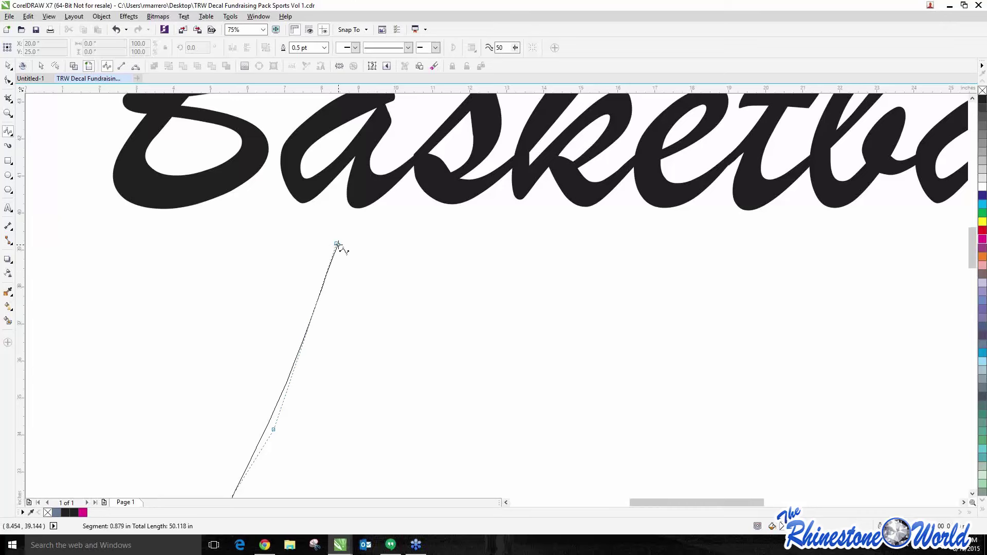
left_click(268, 232)
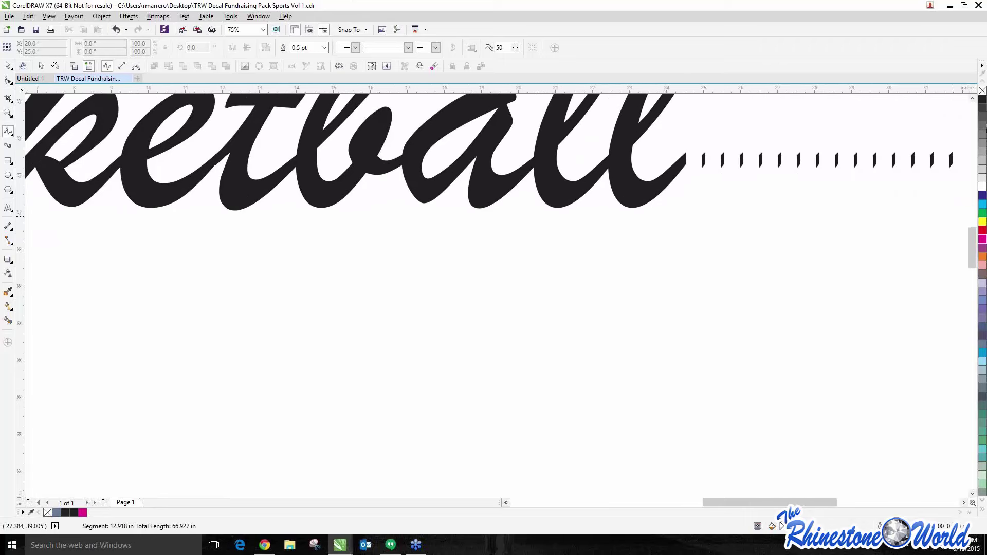
left_click(536, 249)
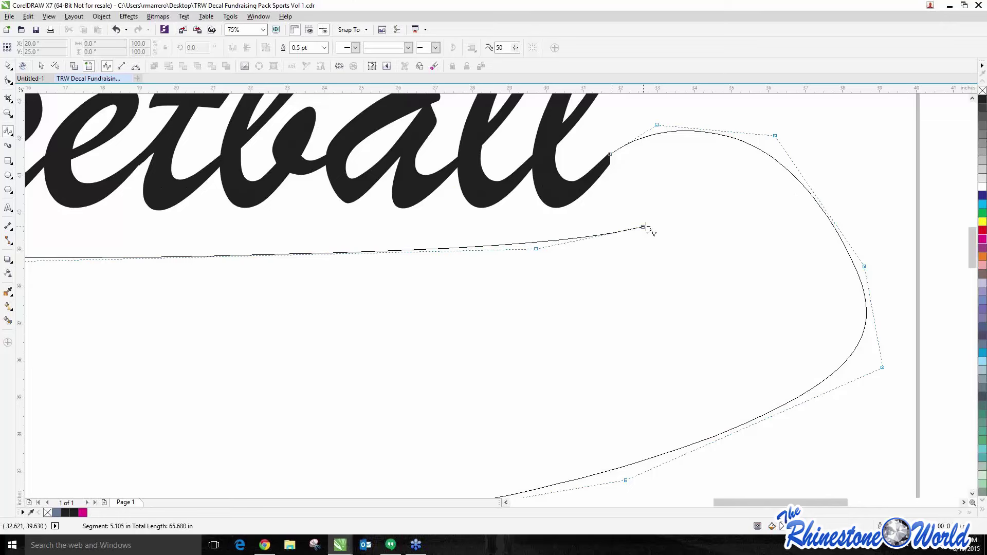
left_click(643, 227)
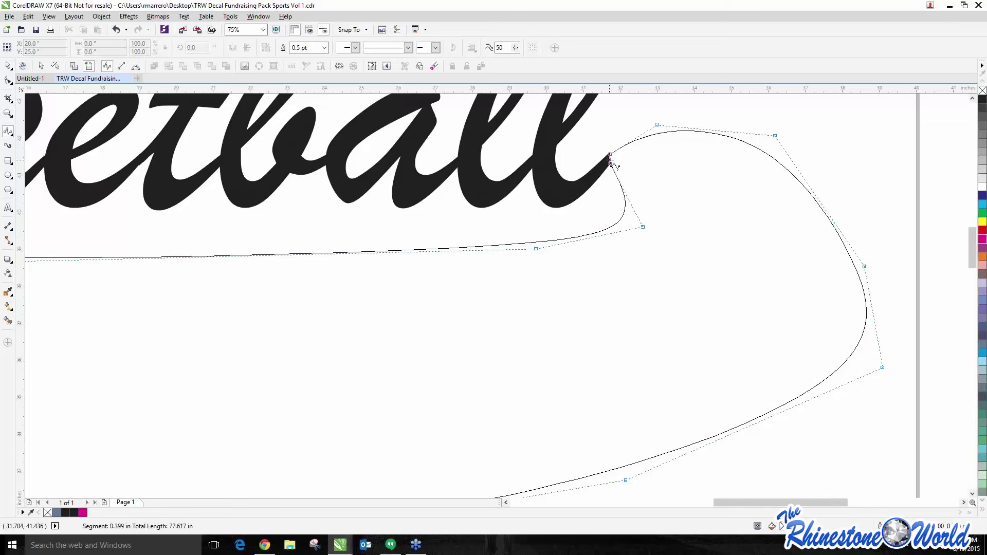
left_click(611, 155)
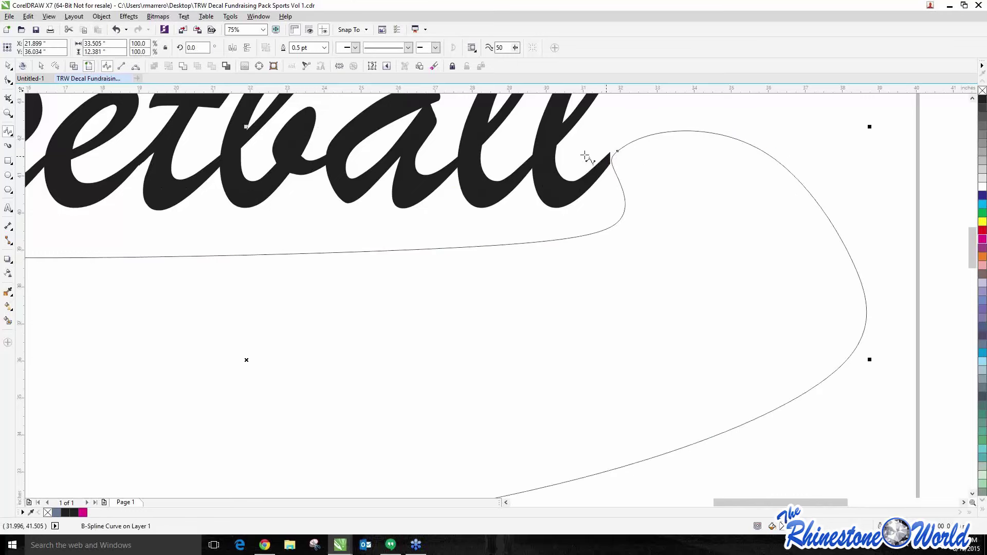
- Try moving the tail curve down away from the Basketball text, and undo the move
left_click(8, 66)
scroll(407, 308, "down", 4)
left_click_drag(403, 326, 402, 350)
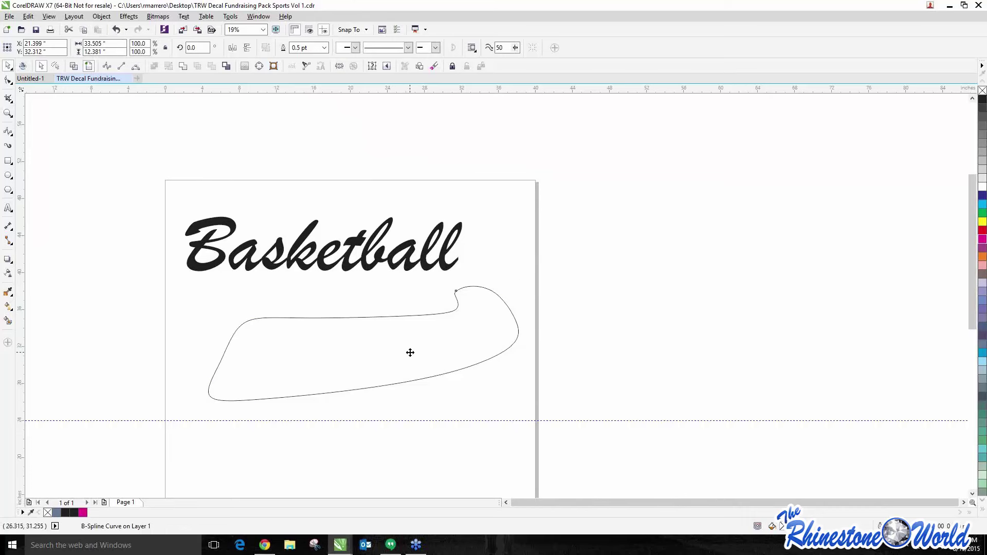
left_click(410, 353)
scroll(462, 296, "up", 3)
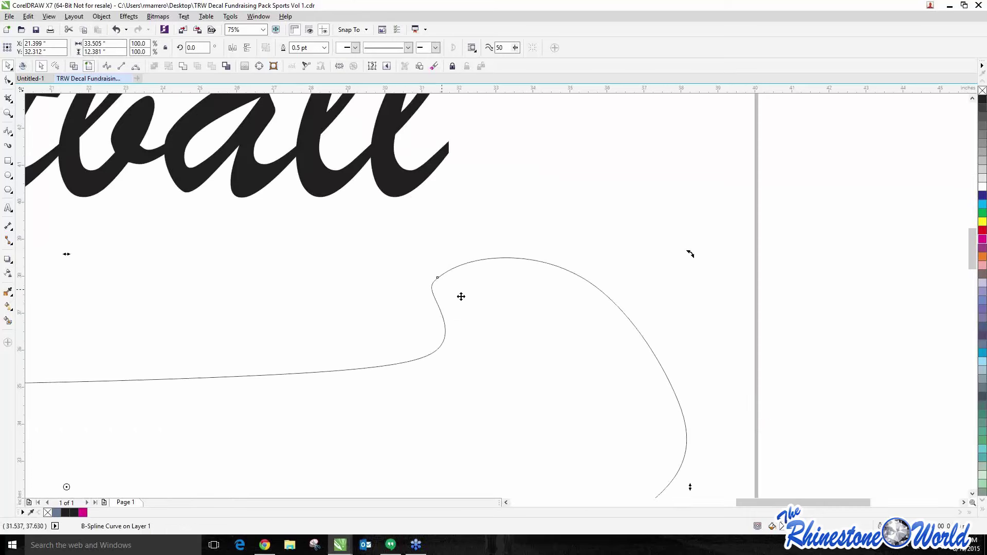
scroll(315, 206, "down", 2)
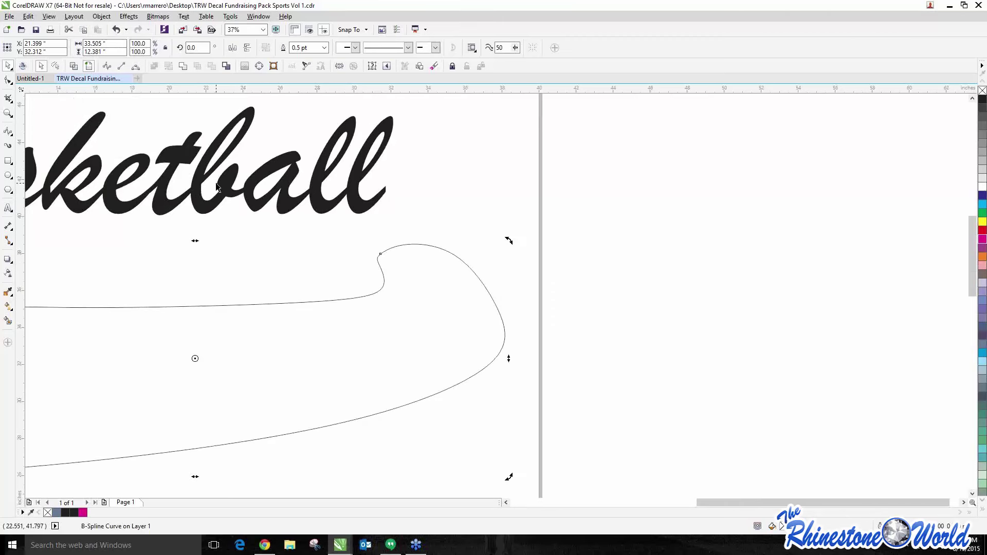
key("ctrl+z")
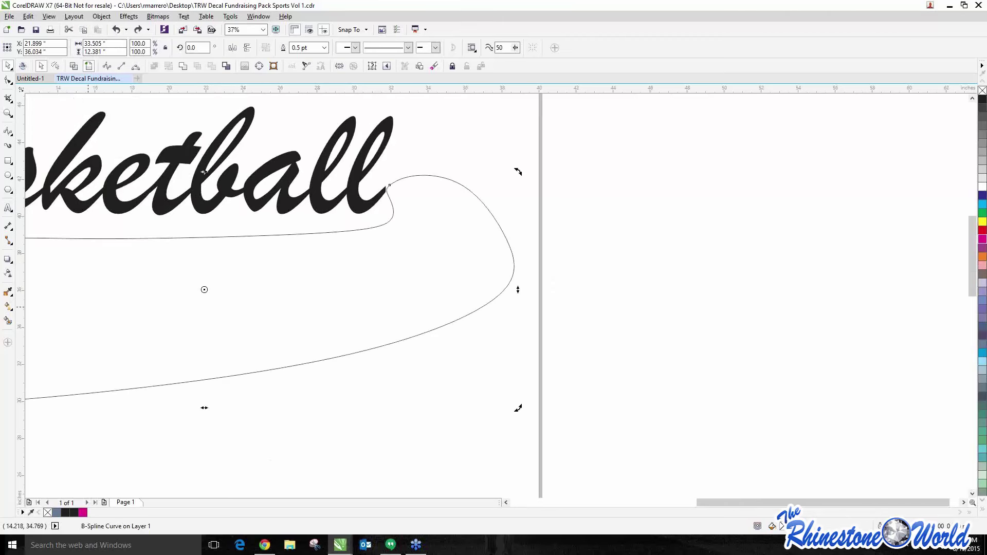
- Pull the tail curve's left-side control point up and outward past the page's left edge to widen that end
left_click(236, 423)
scroll(226, 401, "down", 3)
scroll(315, 337, "up", 3)
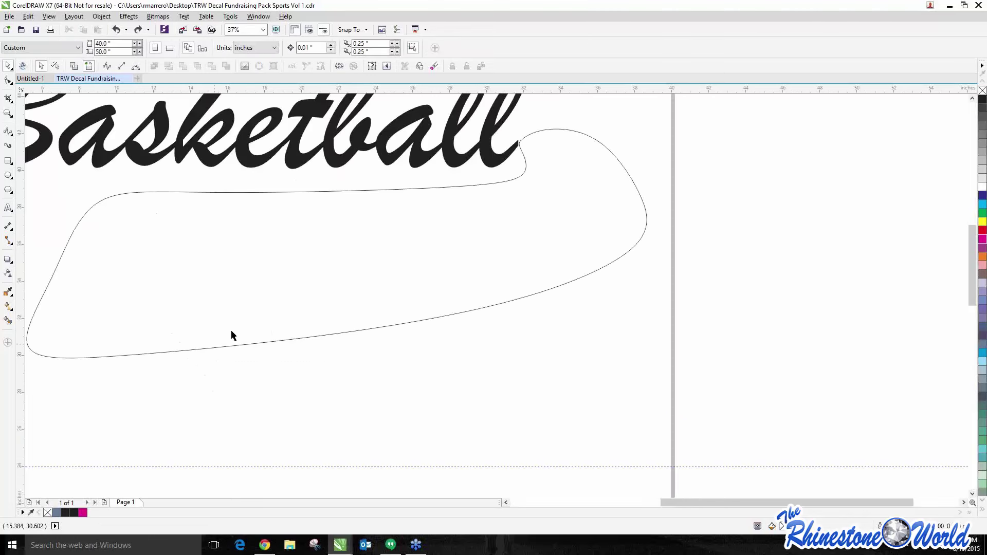
scroll(77, 278, "down", 3)
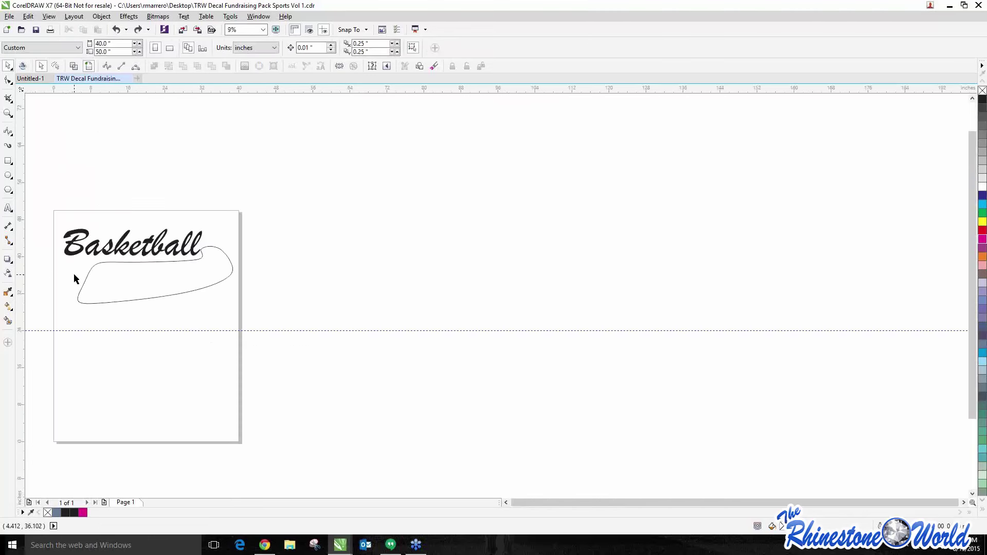
scroll(114, 300, "up", 3)
left_click(118, 297)
key("F10")
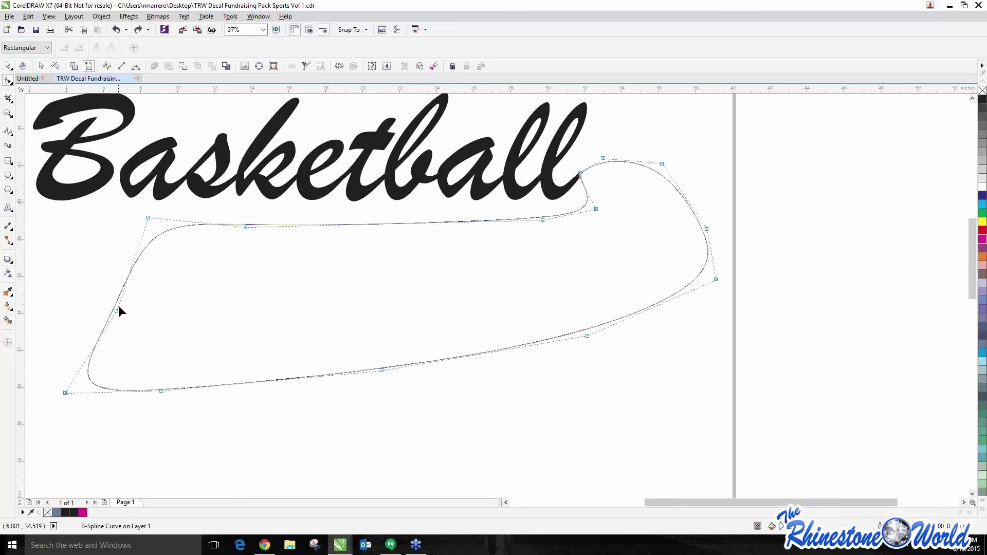
left_click_drag(119, 307, 98, 203)
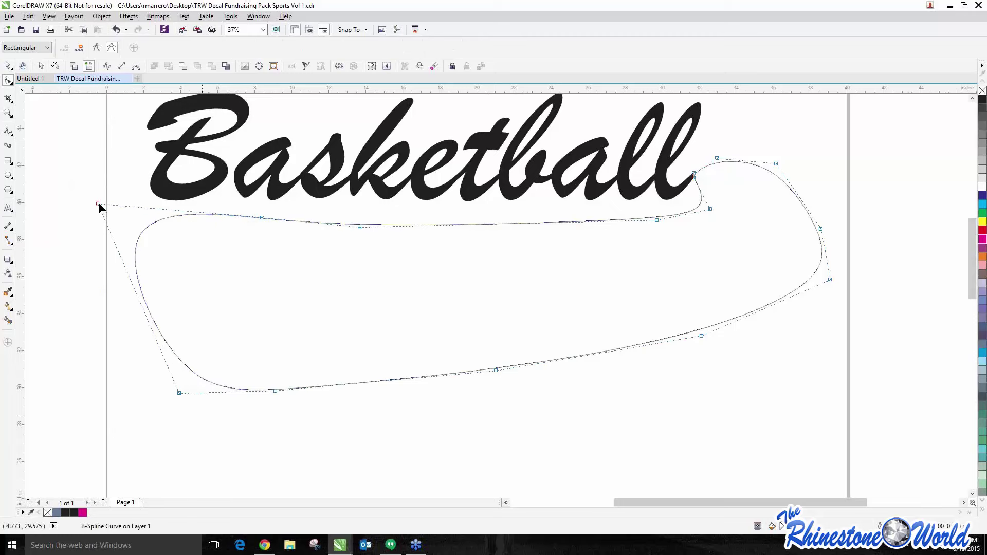
- Raise the three control points along the tail curve's lower edge to make the tail slimmer
left_click_drag(276, 391, 268, 331)
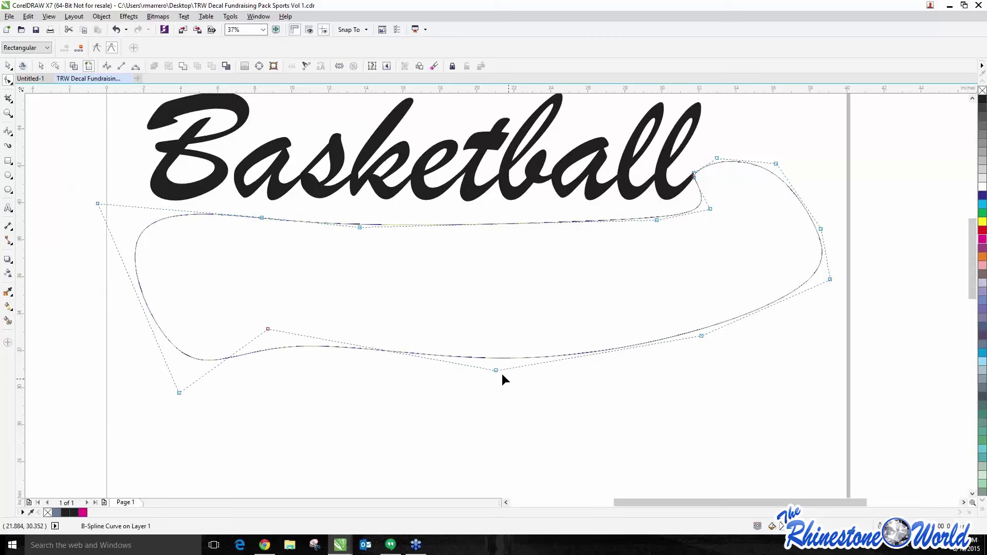
left_click_drag(496, 371, 494, 331)
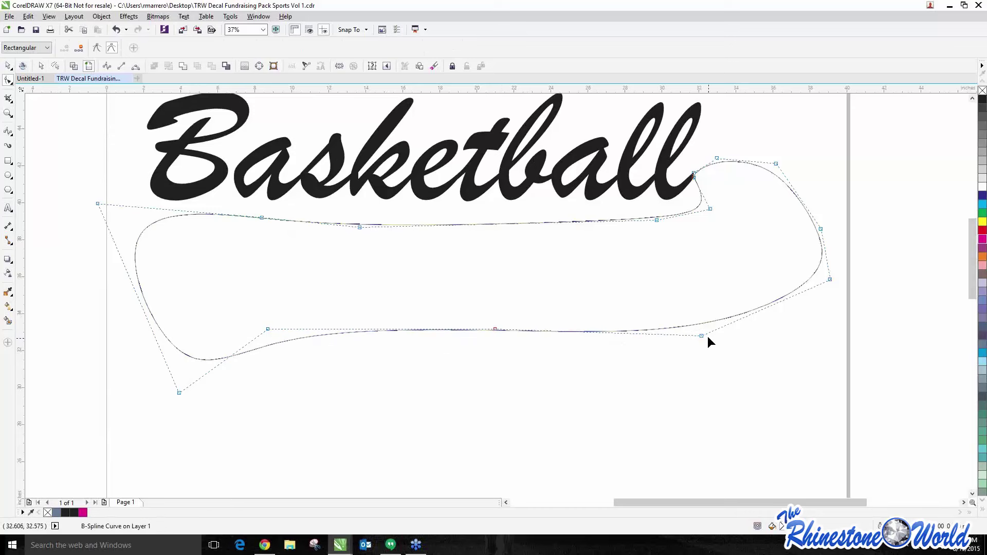
left_click_drag(702, 335, 694, 307)
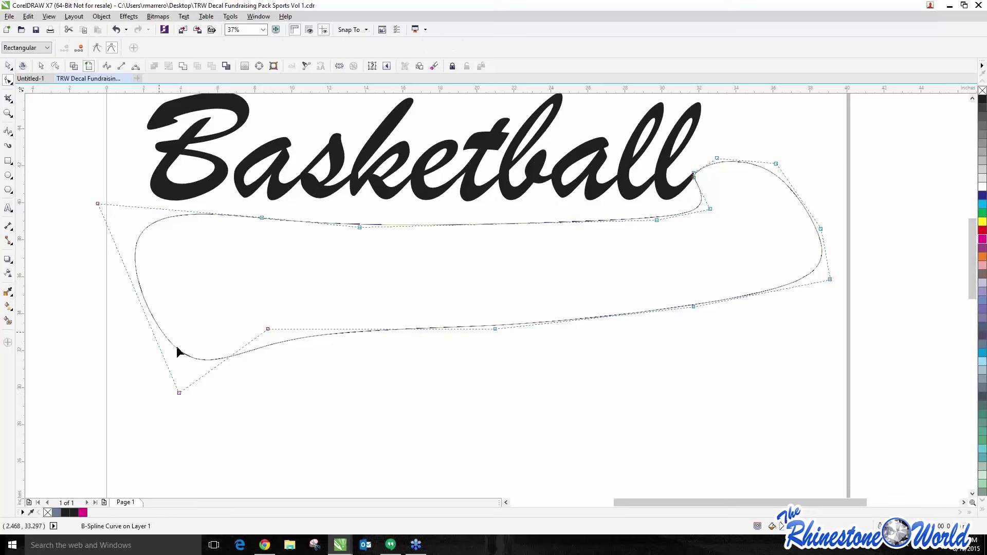
scroll(266, 337, "up", 2)
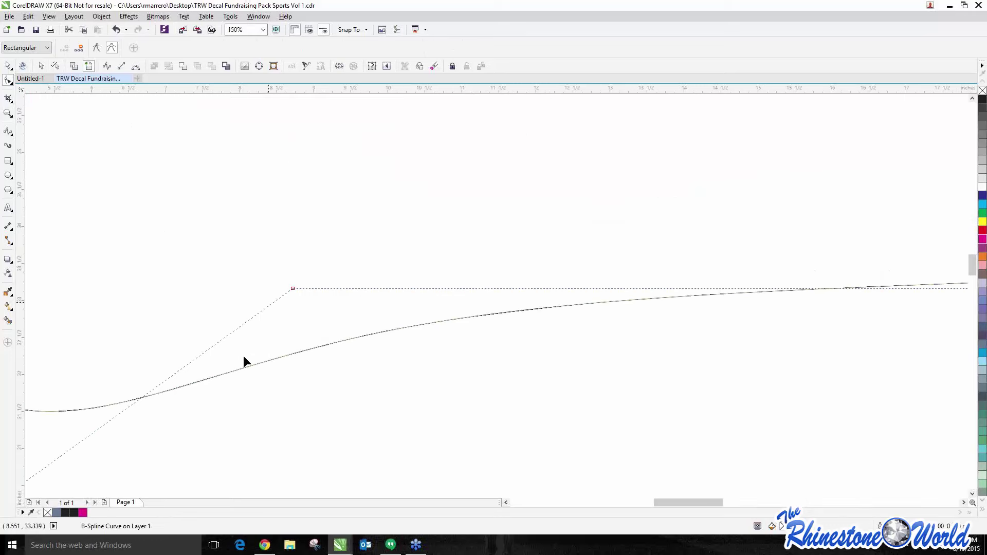
- Clamp the three selected control points at the tail curve's left end to give it sharp, straight-edged corners
scroll(266, 303, "down", 2)
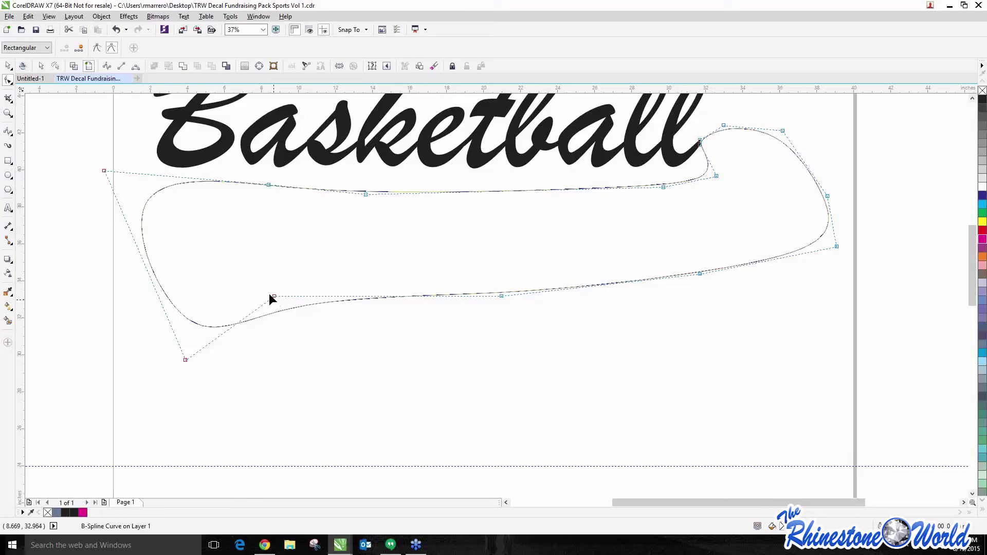
left_click(97, 49)
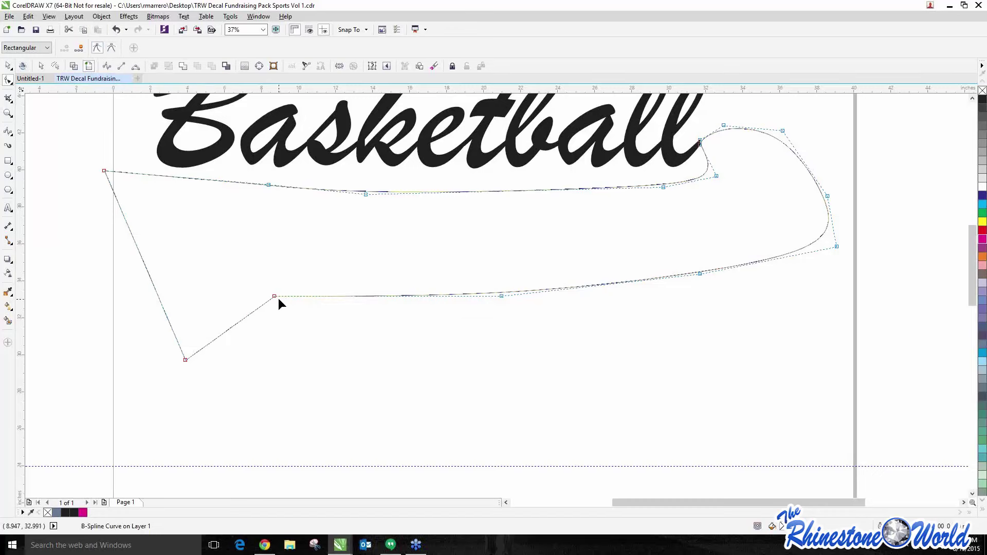
left_click(8, 67)
left_click(226, 344)
scroll(226, 344, "down", 2)
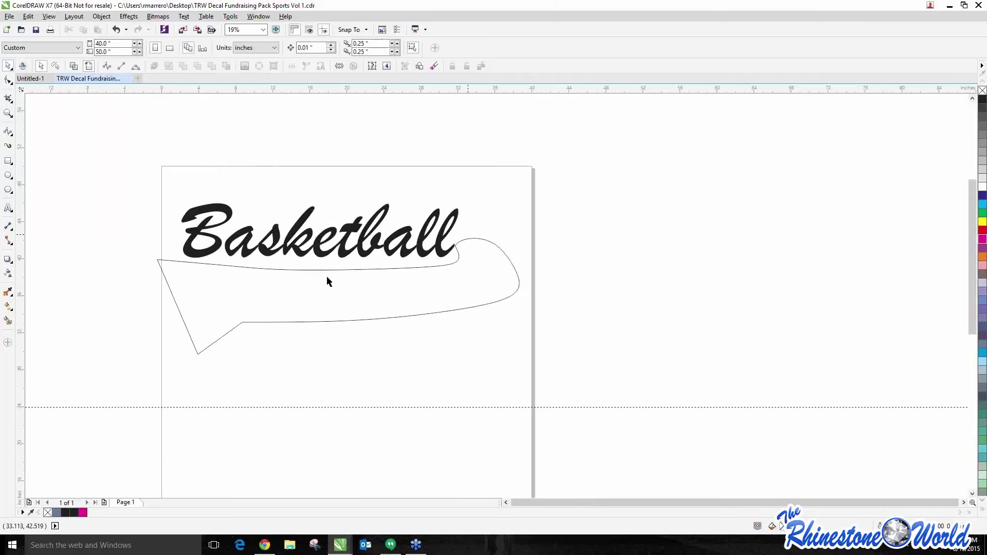
- Switch to wireframe view and move the Basketball text so the last l's tip overlaps the tail curve's start
scroll(477, 255, "up", 3)
scroll(438, 246, "up", 2)
mouse_move(388, 224)
left_mouse_down()
mouse_move(428, 238)
mouse_move(377, 239)
mouse_move(423, 251)
left_mouse_up()
left_click(76, 67)
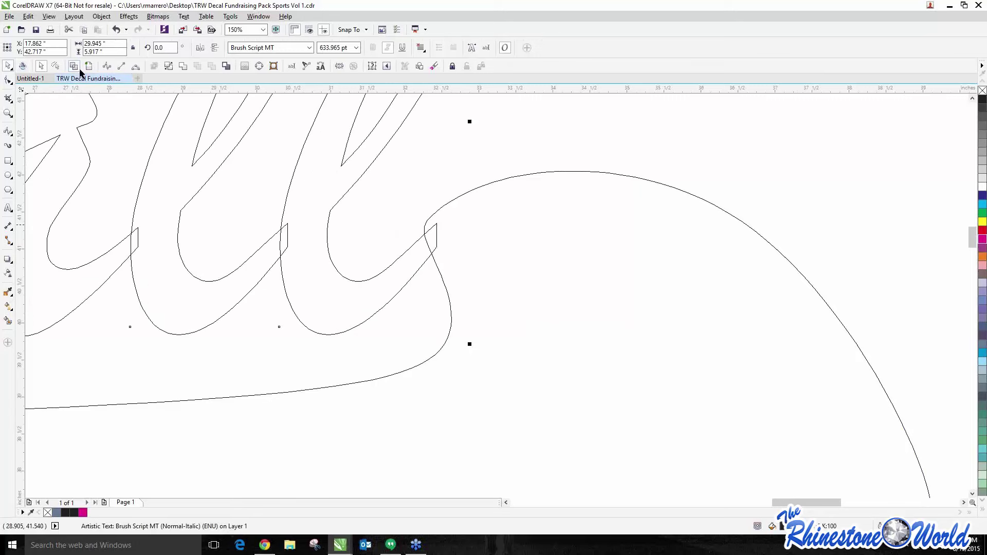
scroll(432, 224, "up", 2)
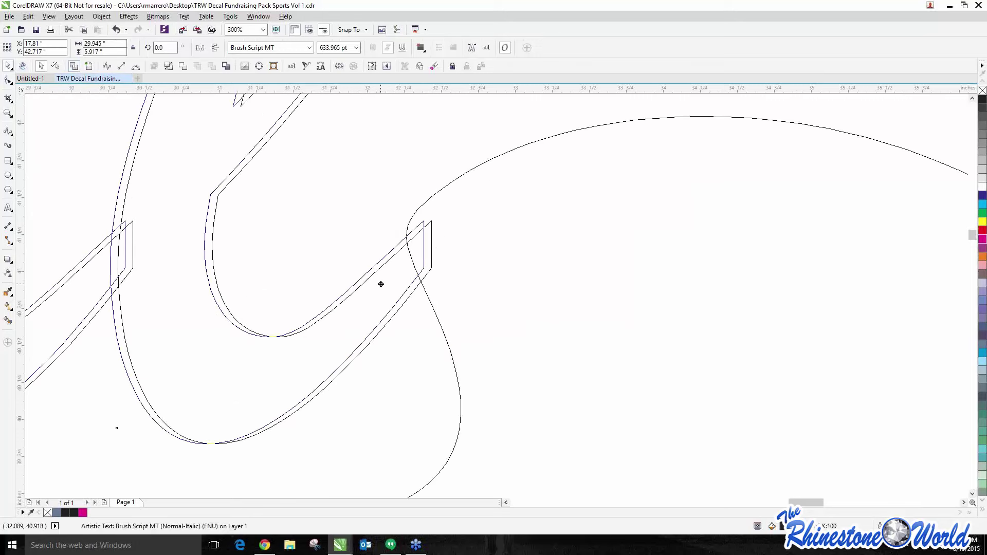
left_click_drag(381, 284, 378, 286)
scroll(357, 283, "down", 4)
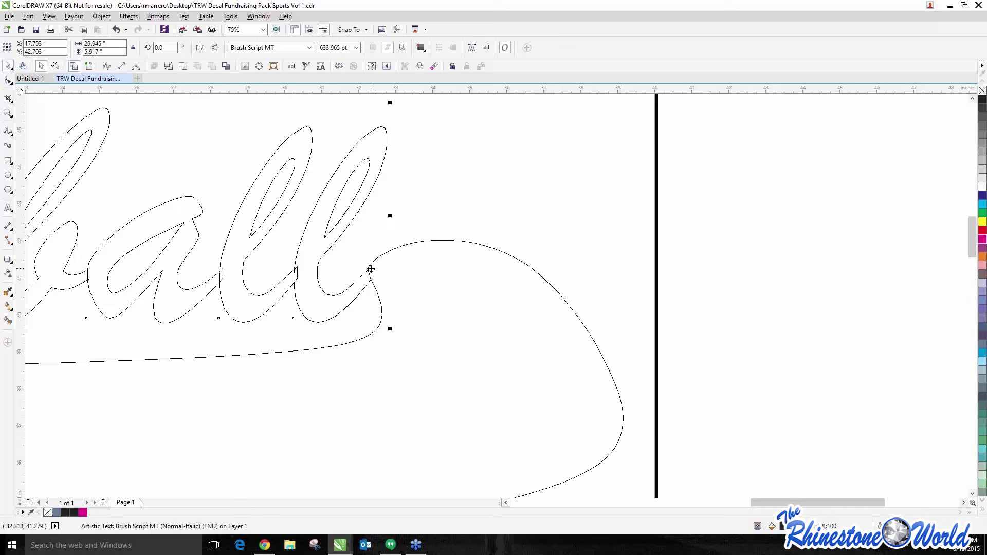
- Select the text and tail together and move them slightly up and to the right within the page
key("ctrl+a")
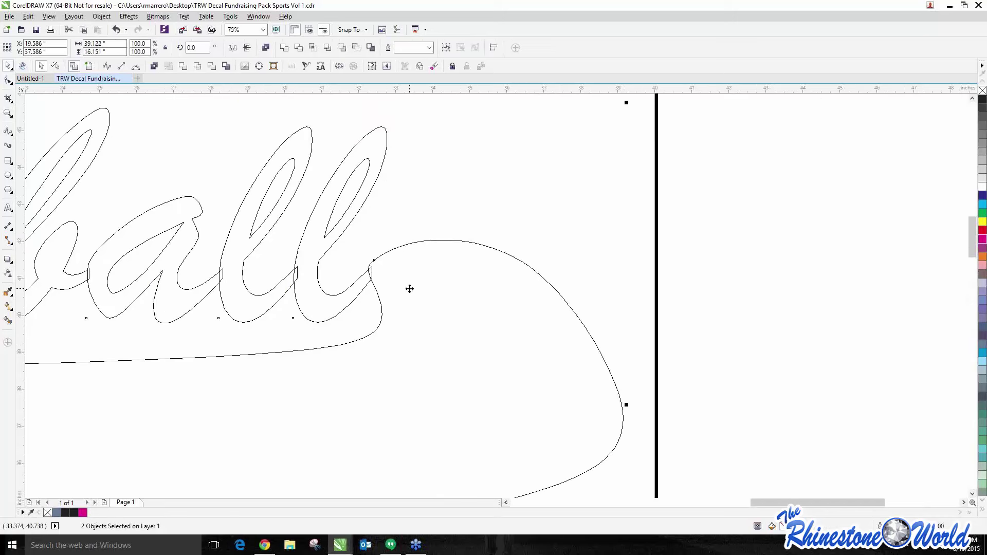
scroll(408, 287, "down", 4)
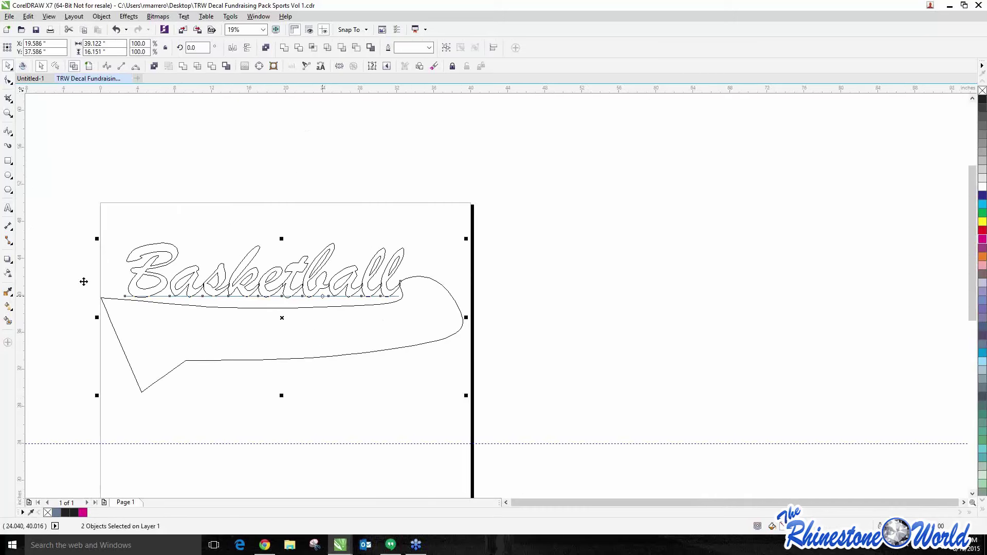
mouse_move(316, 303)
left_mouse_down()
mouse_move(323, 237)
mouse_move(326, 287)
left_mouse_up()
scroll(436, 271, "up", 4)
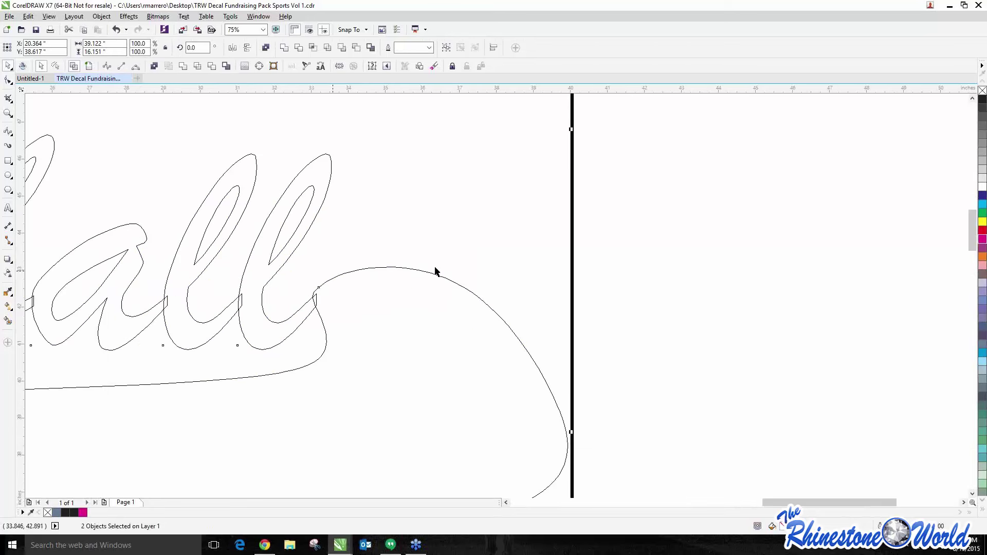
- Weld the Basketball text and the tail curve into a single shape
left_click(101, 16)
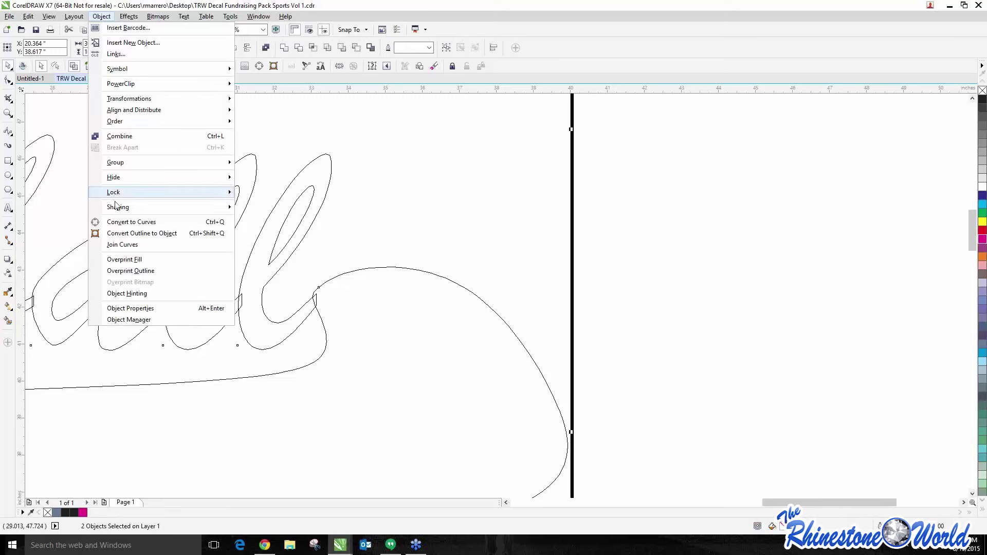
mouse_move(119, 209)
left_click(256, 208)
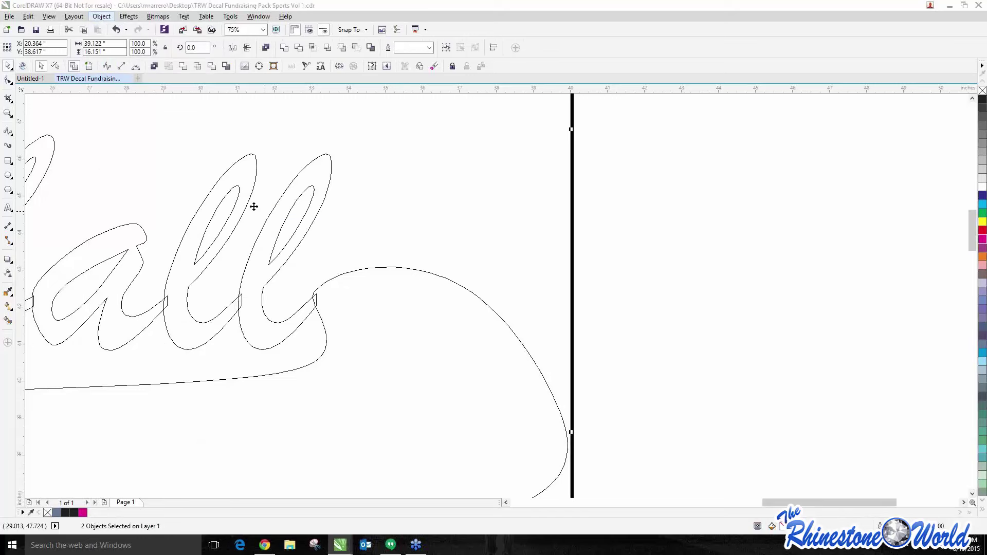
left_click(353, 263)
scroll(320, 308, "up", 4)
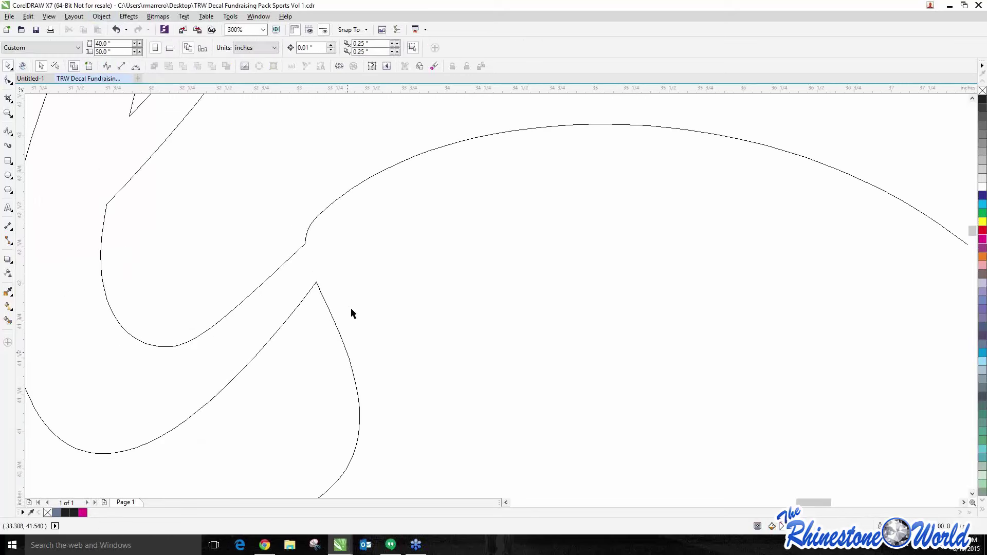
- Switch to the Enhanced view and fill the welded Basketball shape with dark blue
left_click(48, 17)
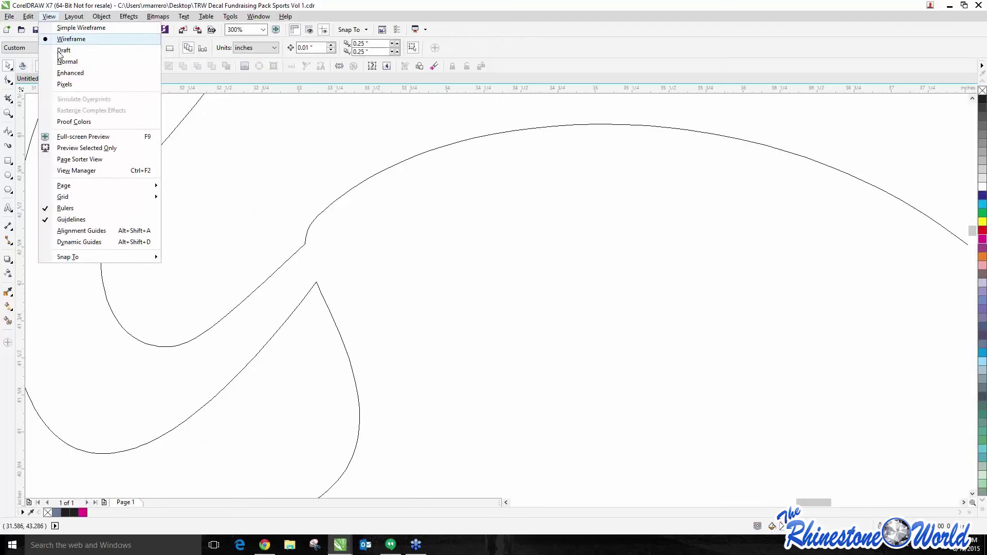
left_click(67, 73)
scroll(289, 262, "down", 5)
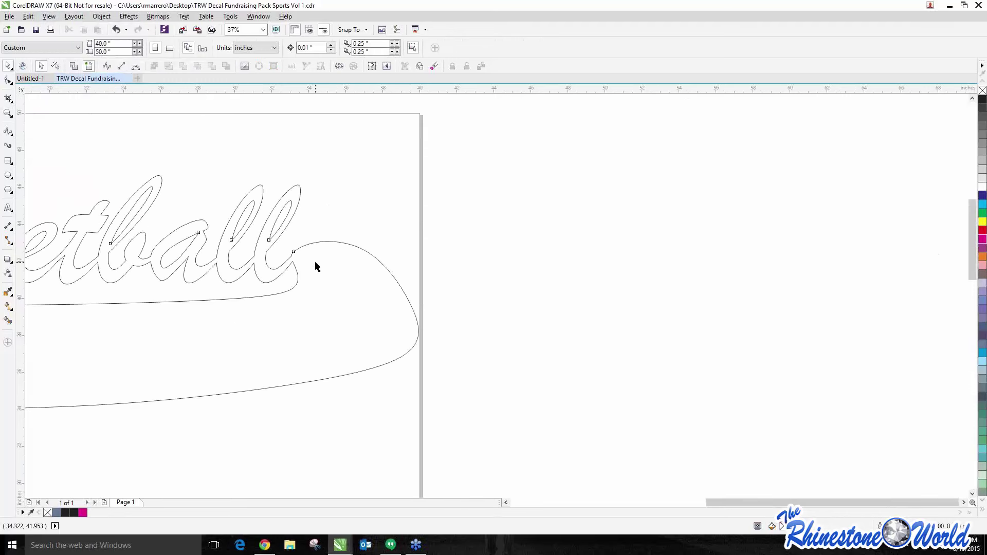
left_click(315, 261)
left_click(982, 196)
scroll(443, 300, "down", 3)
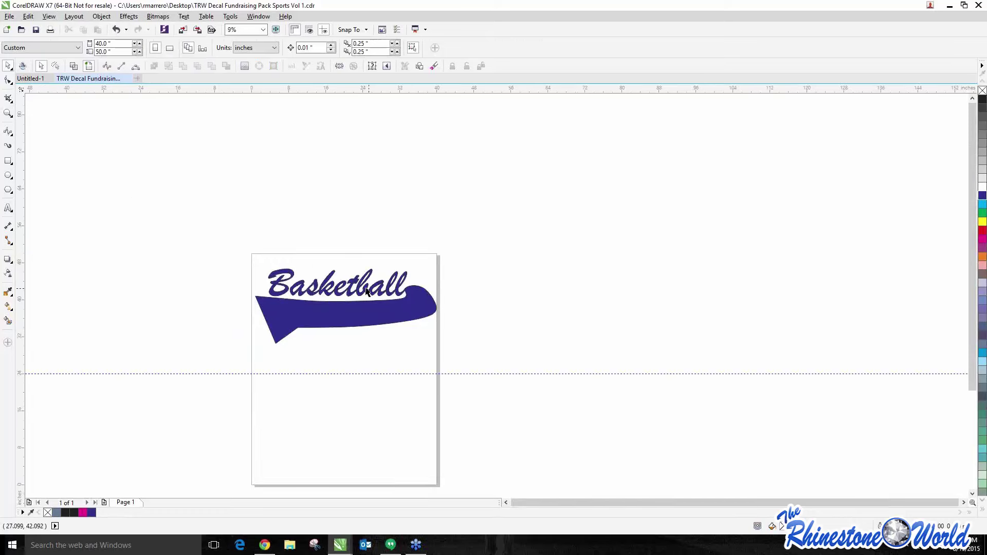
- Try bending the last l's lower edge where it joins the tail with the Shape tool, and undo the change
scroll(365, 288, "up", 3)
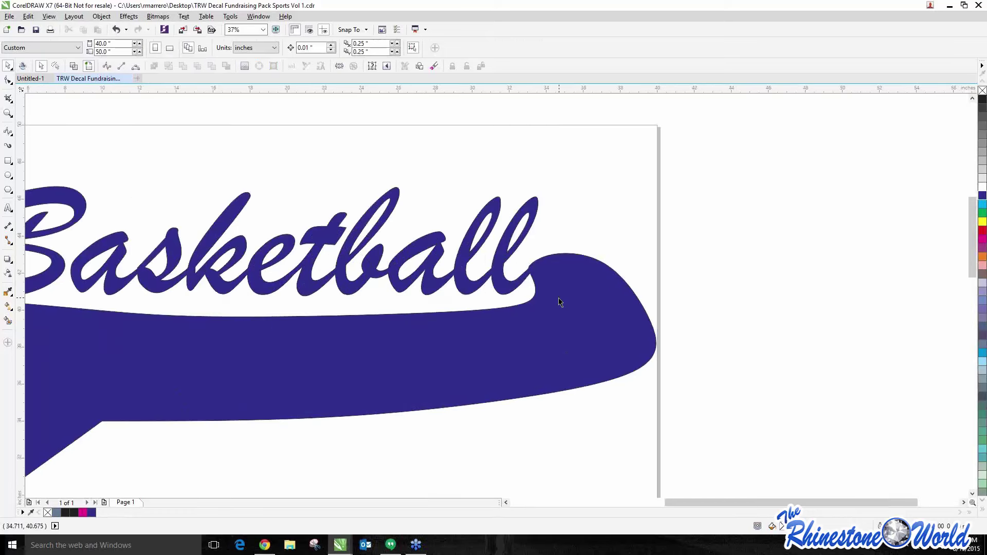
scroll(555, 273, "up", 6)
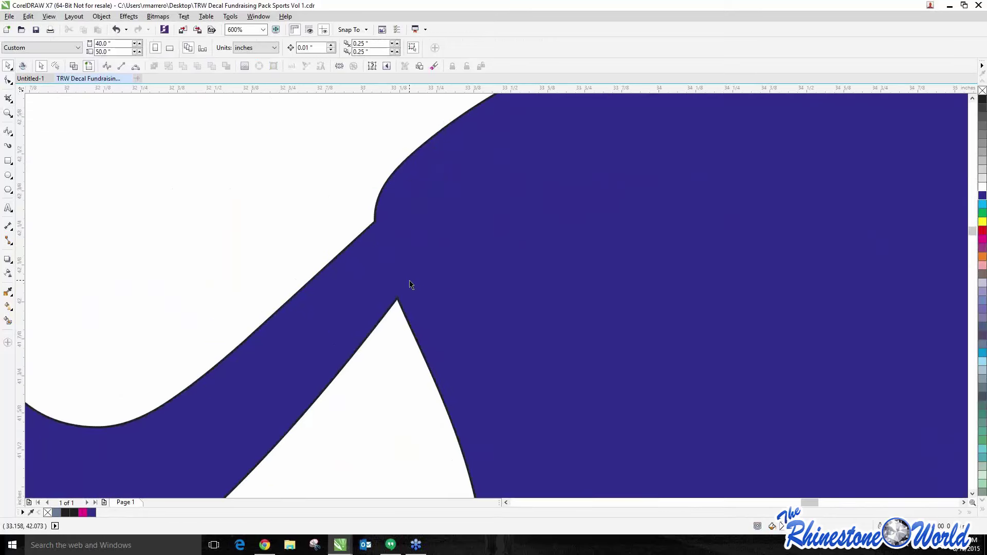
key("F10")
left_click(398, 304)
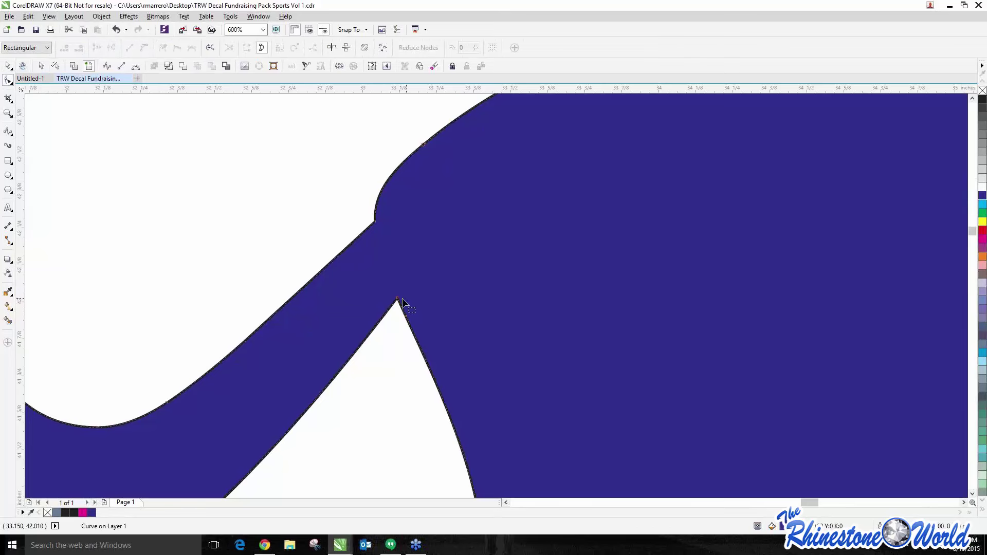
left_click_drag(402, 298, 410, 353)
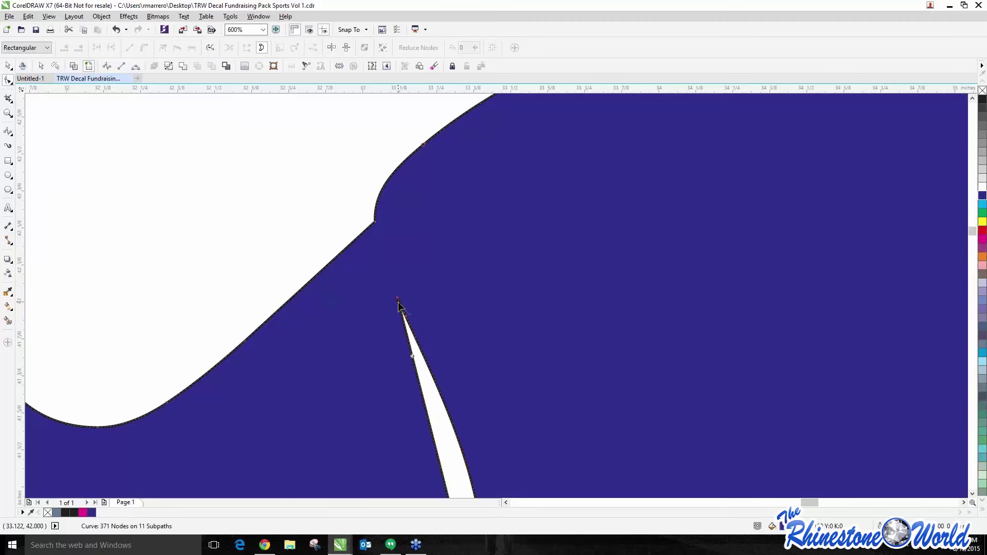
scroll(339, 318, "down", 2)
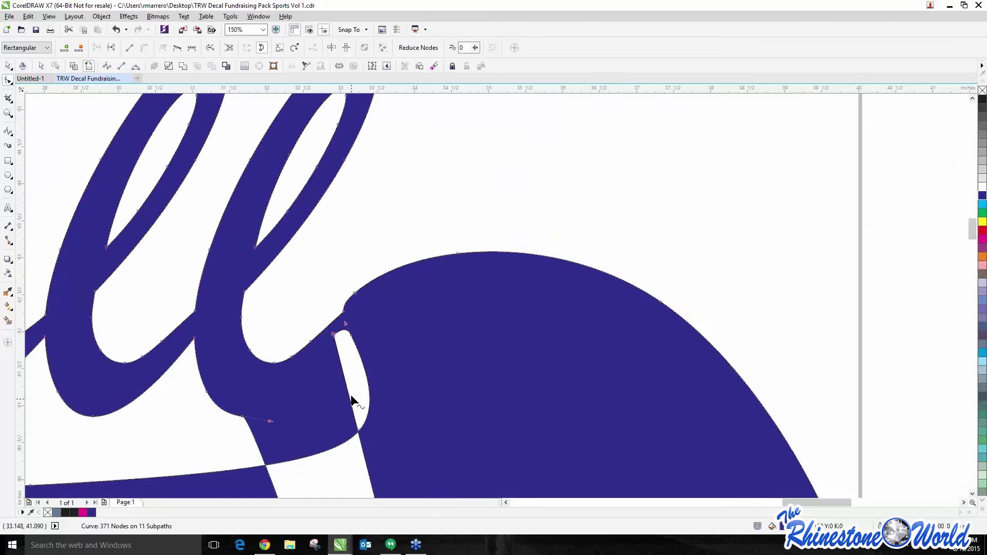
key("ctrl+z")
scroll(343, 338, "up", 2)
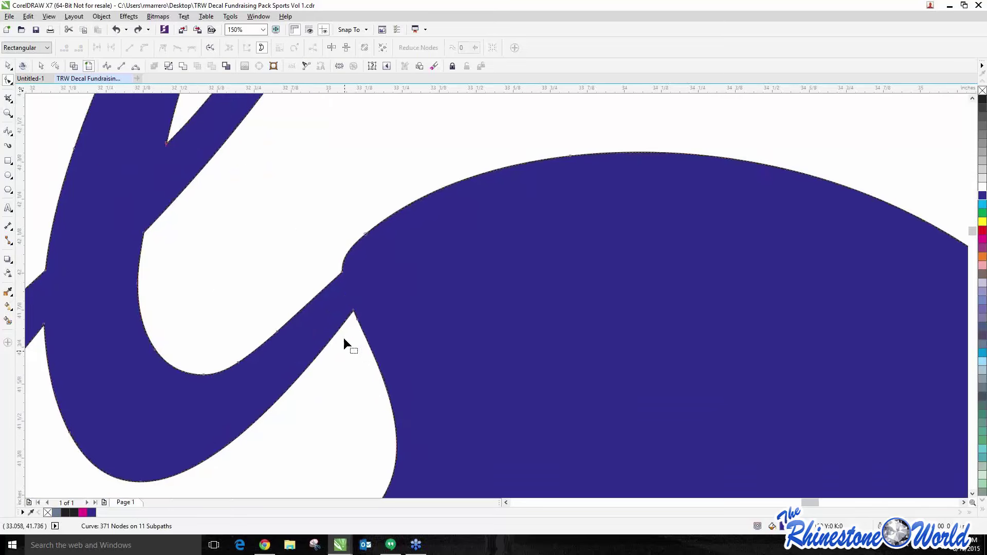
- Reshape both edges of the notch beneath the last l's junction with the tail into smoother, rounder curves
scroll(368, 280, "up", 1)
left_click_drag(414, 385, 393, 411)
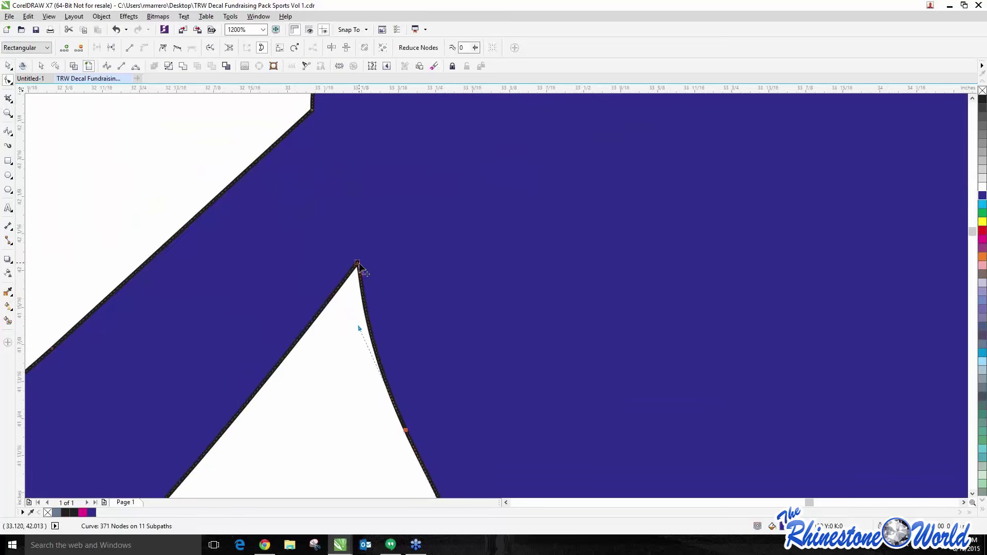
left_click_drag(332, 298, 298, 383)
scroll(341, 335, "down", 3)
scroll(292, 356, "up", 1)
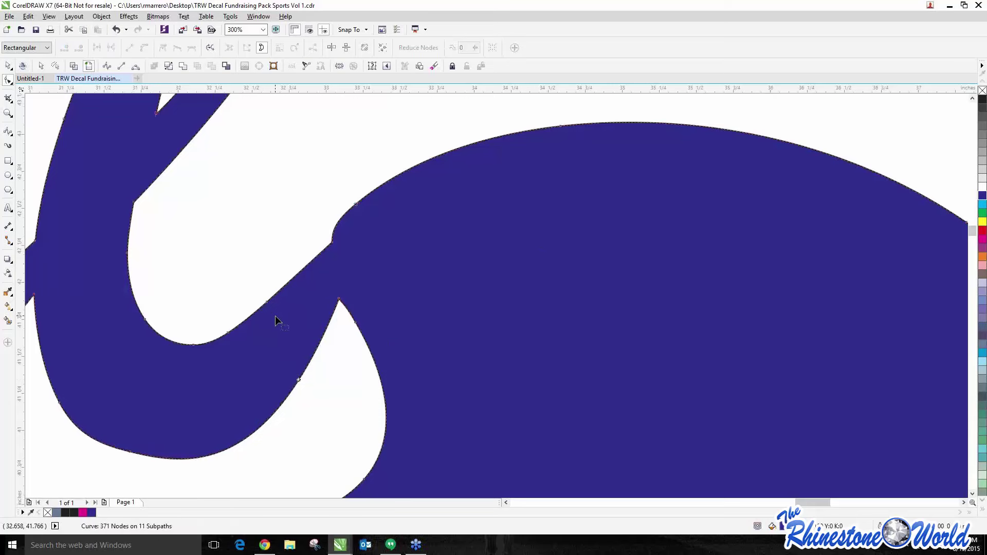
- Pull the upper edge of the last l's connecting stroke up and left into the letter, and deselect the shape
left_click_drag(273, 303, 186, 234)
scroll(335, 282, "down", 2)
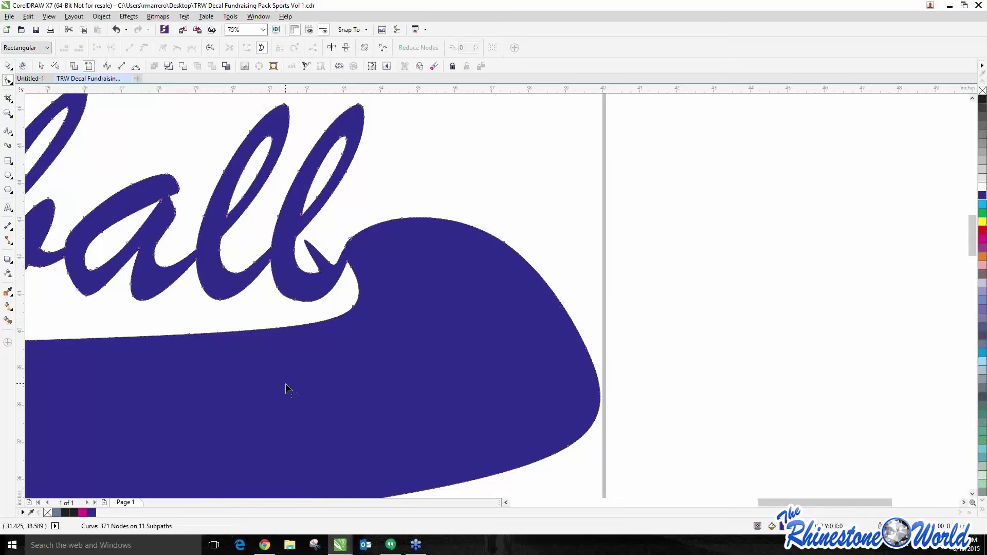
scroll(285, 384, "down", 2)
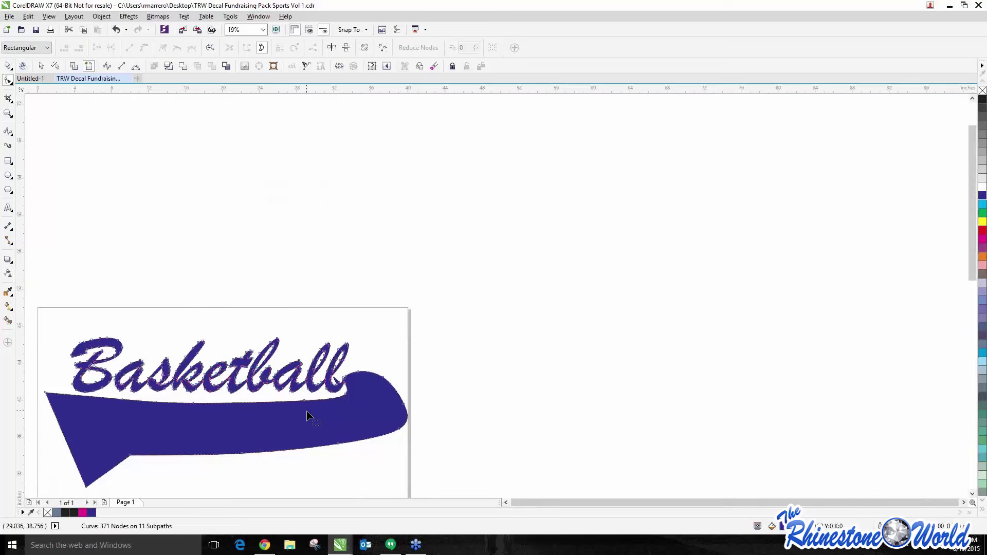
left_click(8, 66)
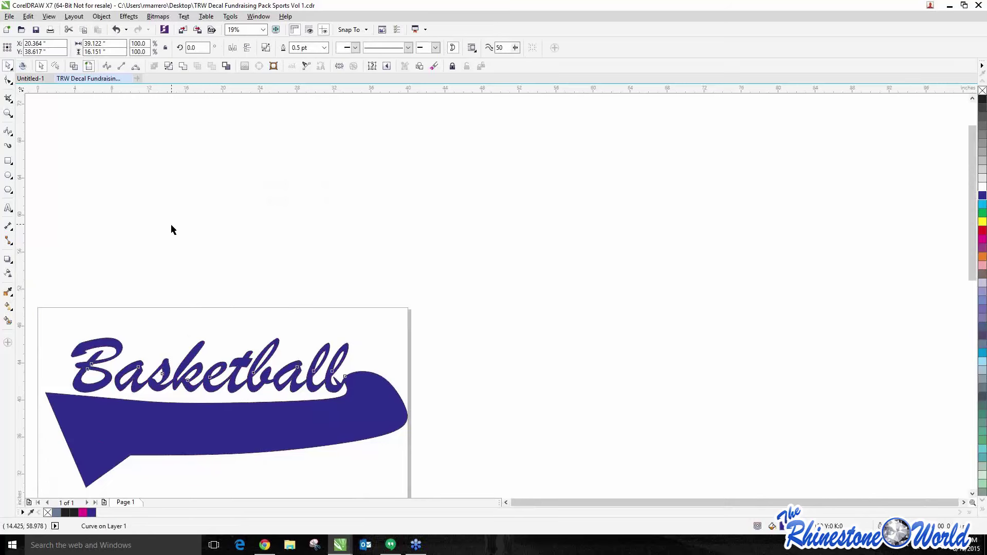
left_click(172, 229)
scroll(292, 404, "down", 1)
scroll(239, 468, "up", 1)
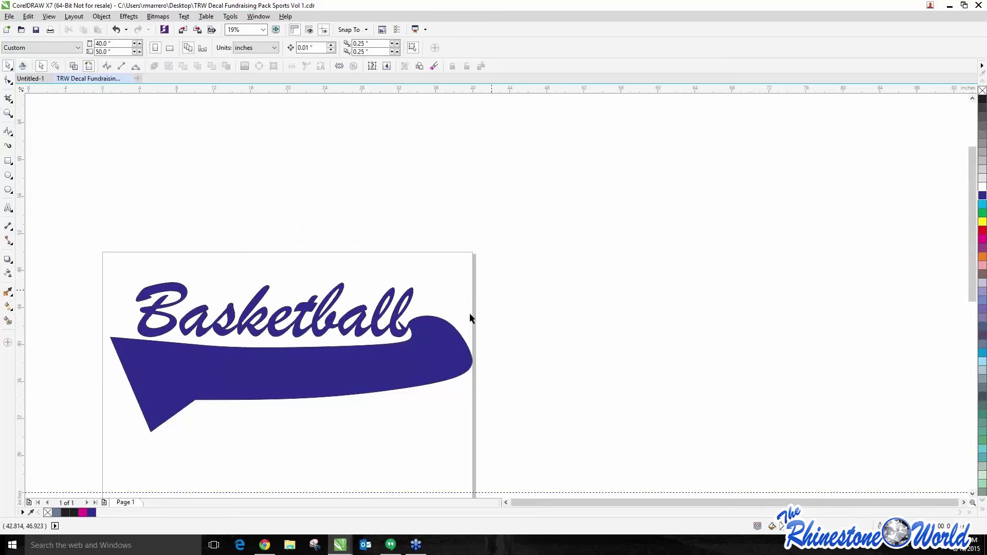
- Delete the whole Basketball design with its tail from the page
scroll(405, 345, "up", 2)
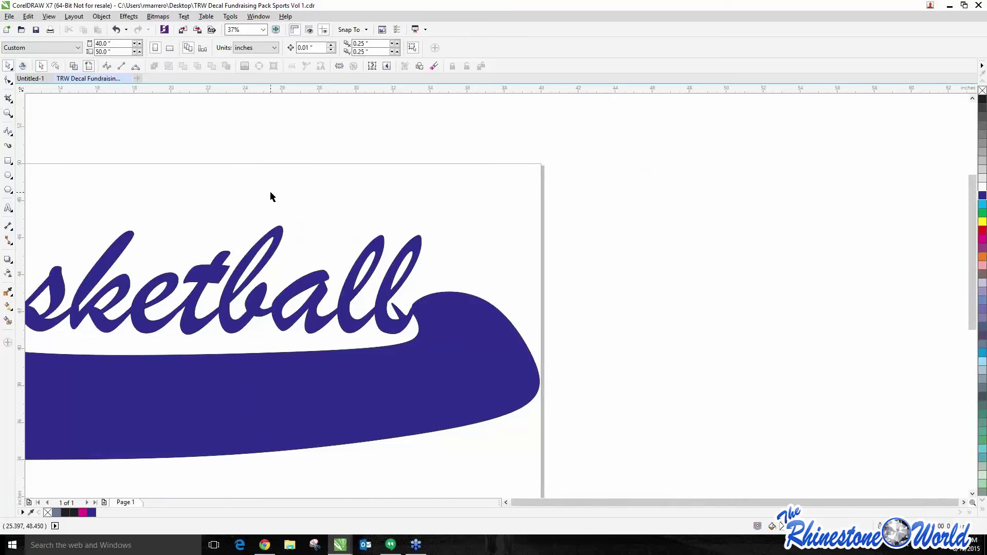
scroll(271, 196, "down", 3)
left_click_drag(398, 164, 73, 310)
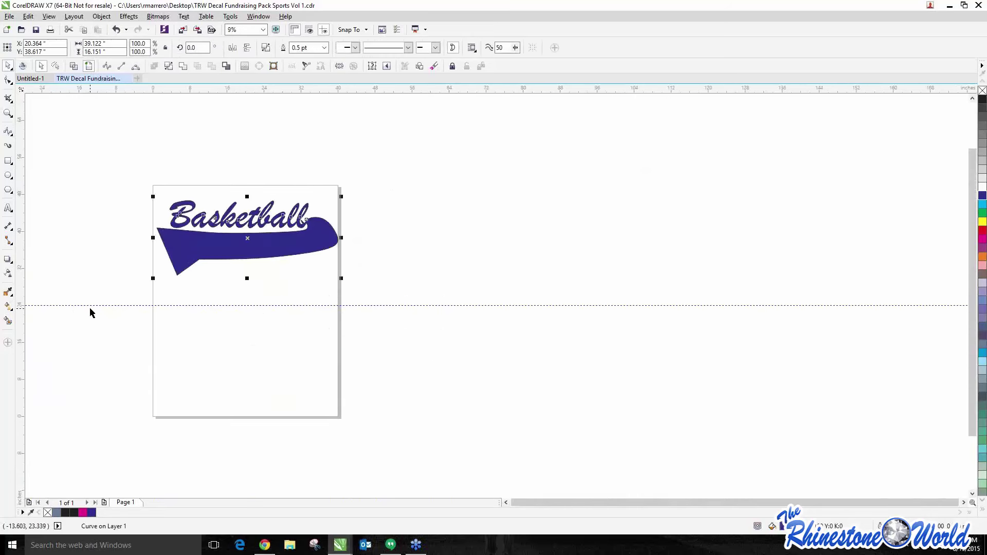
key("Delete")
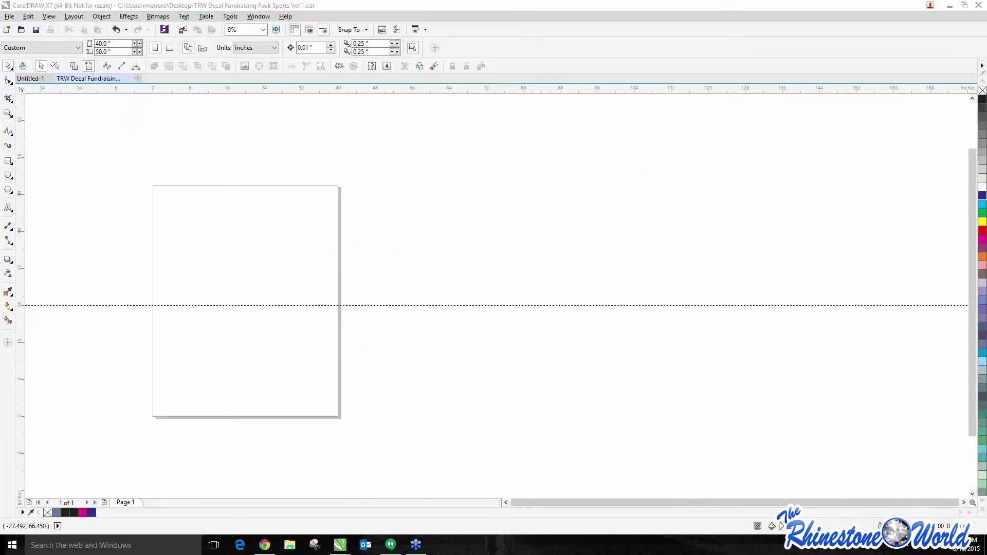
- Place the rhinestone heart apple bitmap on the page and enlarge it to about 30.2 by 40 inches
left_click(227, 203)
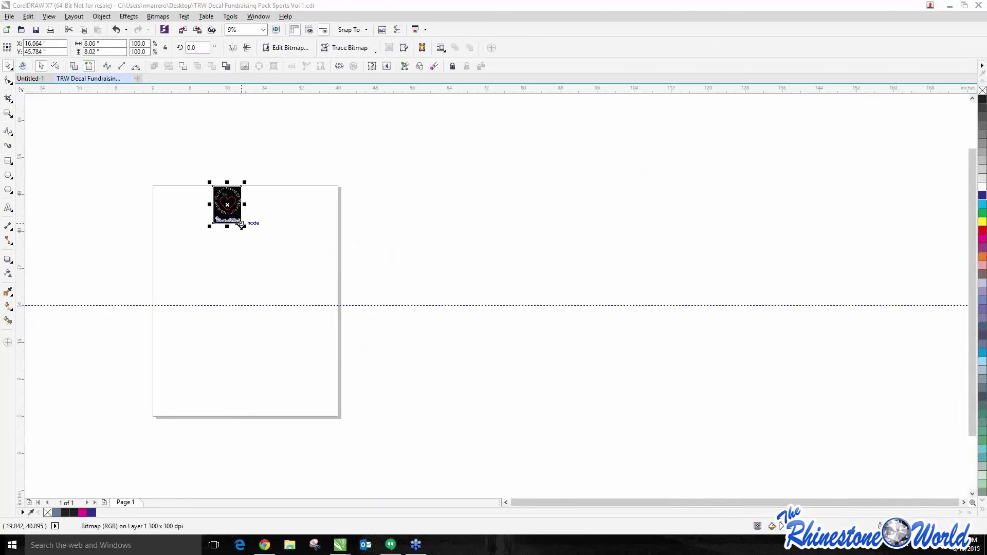
left_click_drag(240, 225, 430, 371)
left_click_drag(270, 373, 244, 376)
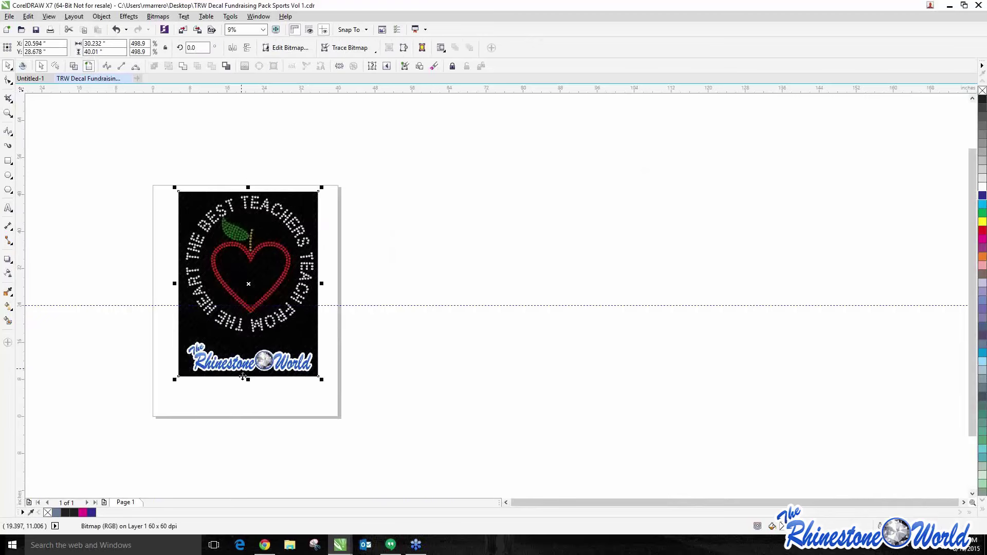
scroll(196, 337, "up", 2)
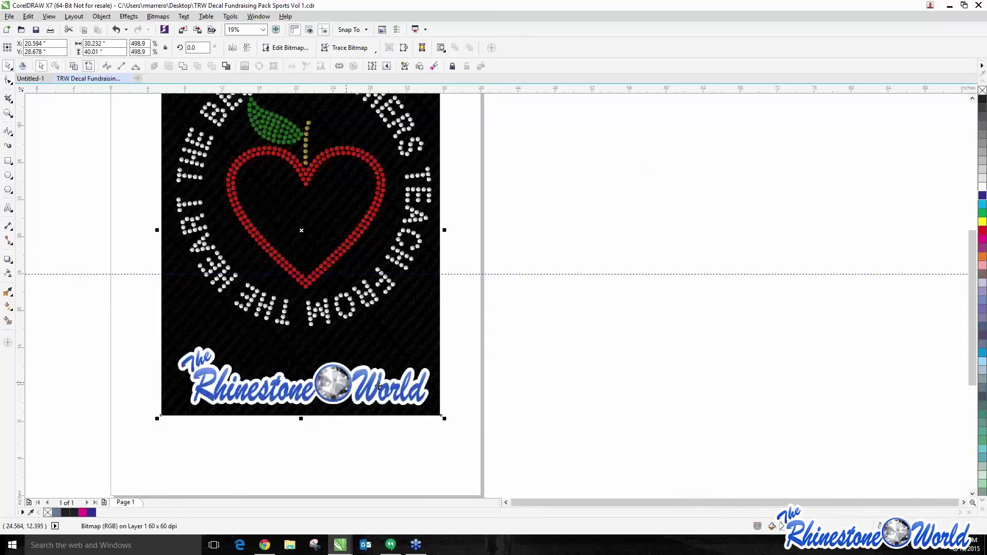
scroll(248, 307, "down", 2)
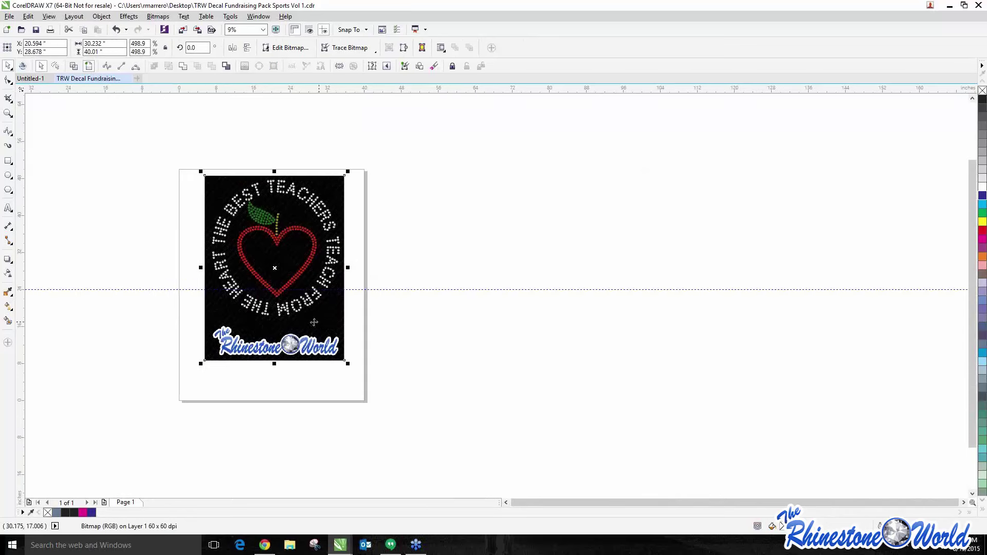
- Crop the rhinestone heart apple bitmap to just its Rhinestone World logo strip, about 30.1 by 8.3 inches
left_click(75, 151)
left_click(8, 98)
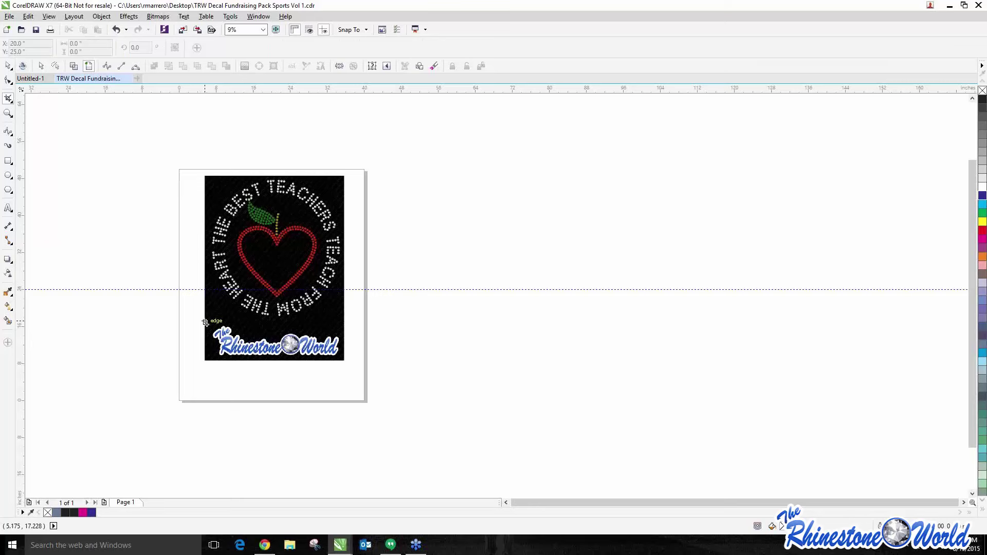
left_click_drag(205, 323, 344, 363)
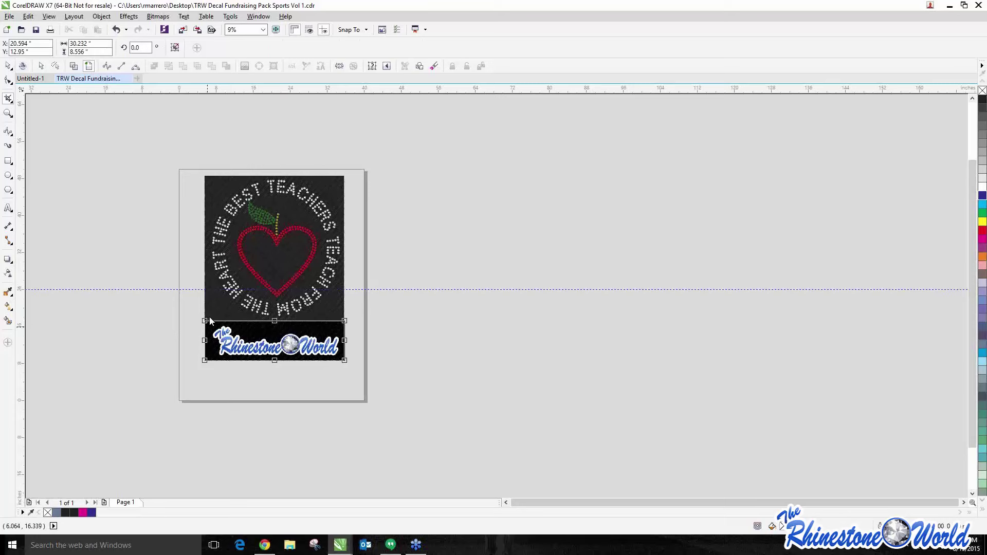
mouse_move(247, 339)
left_mouse_down()
mouse_move(271, 312)
mouse_move(196, 334)
mouse_move(257, 346)
mouse_move(244, 313)
mouse_move(247, 342)
left_mouse_up()
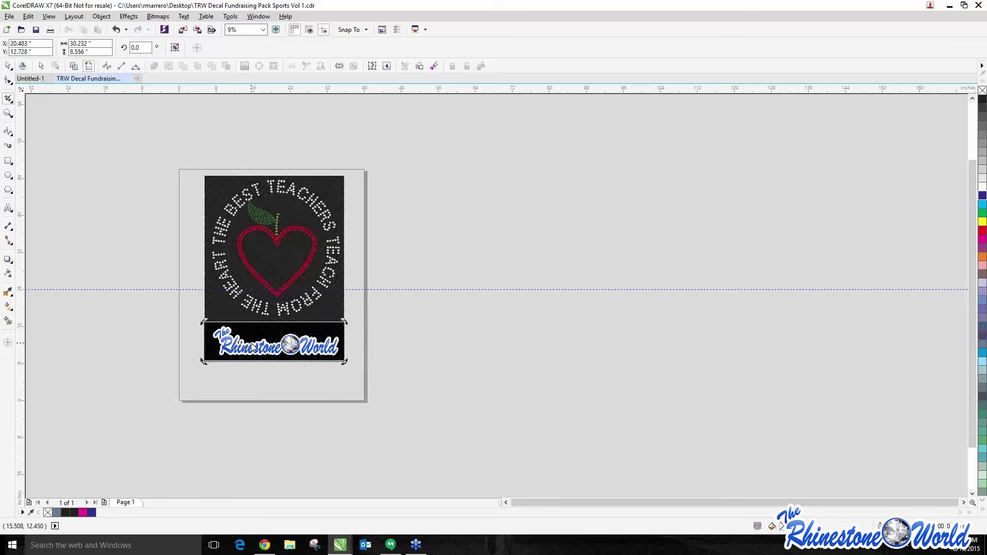
double_click(252, 345)
scroll(257, 352, "up", 3)
scroll(355, 288, "down", 2)
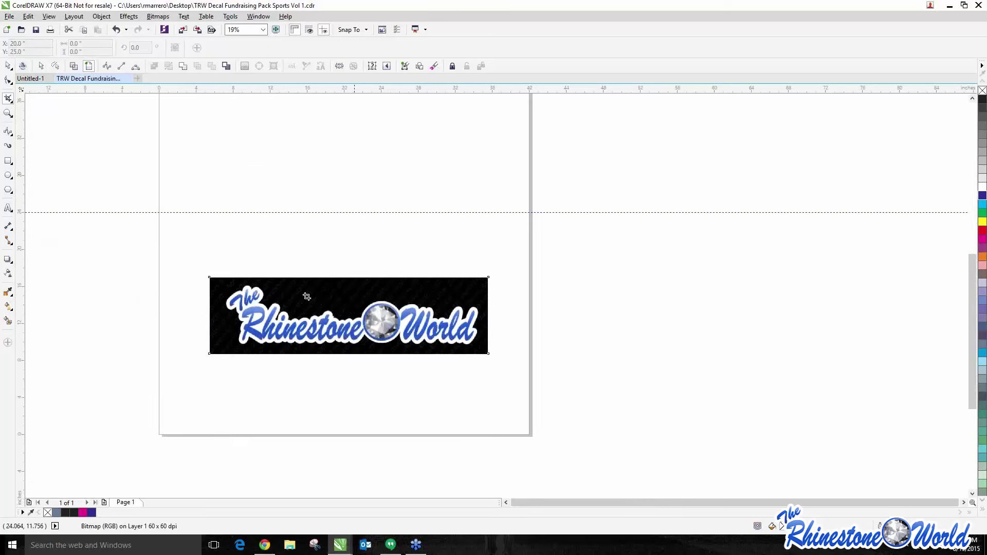
- Delete the cropped logo strip from the page
left_click(7, 66)
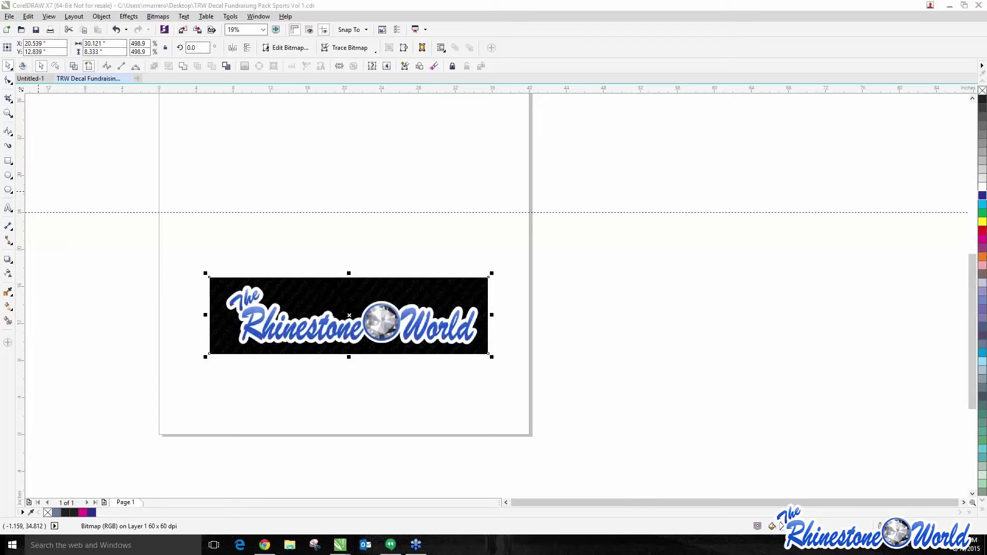
left_click_drag(119, 207, 563, 399)
key("Delete")
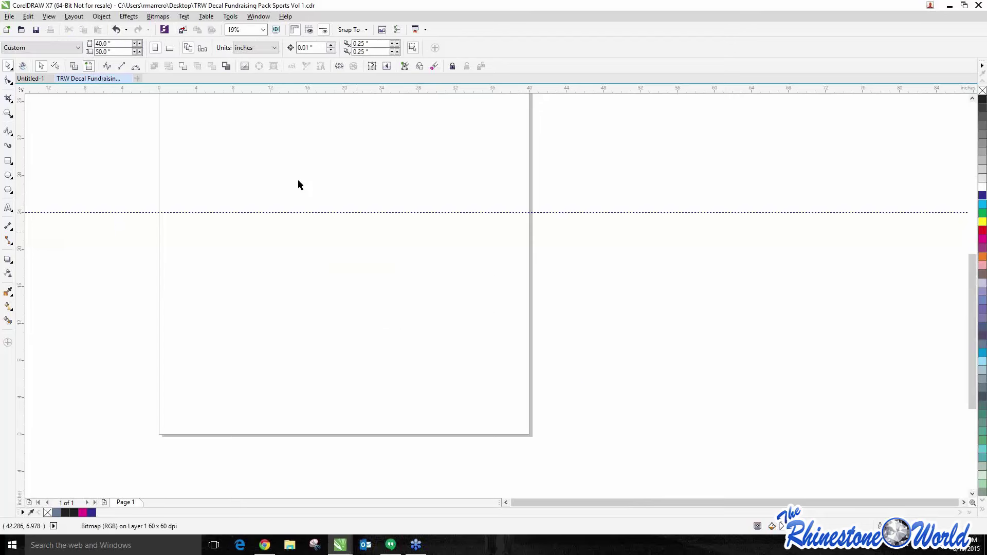
- Start a Bézier line on the page's left side and zigzag it in straight segments rightward beyond the page's right edge
left_click(14, 138)
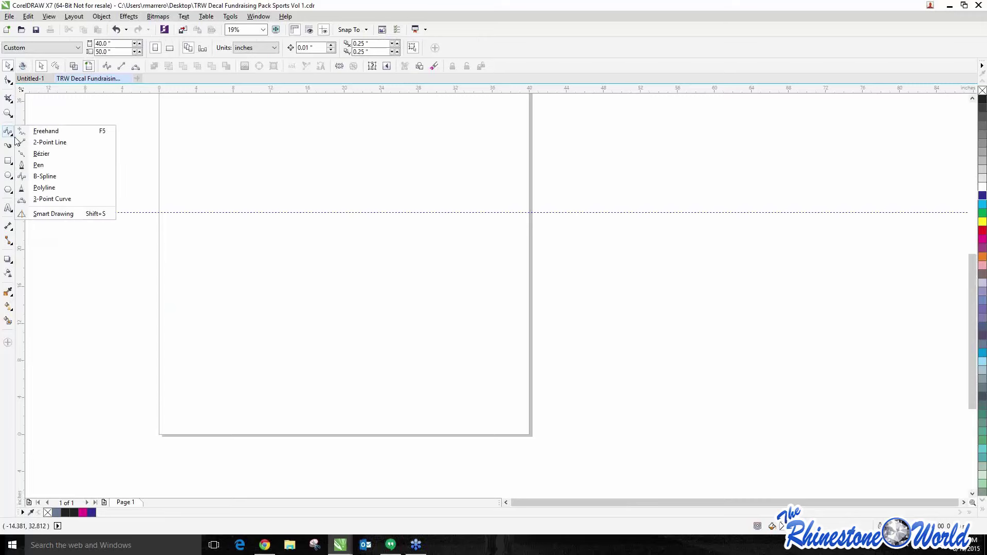
left_click(49, 156)
scroll(202, 201, "down", 1)
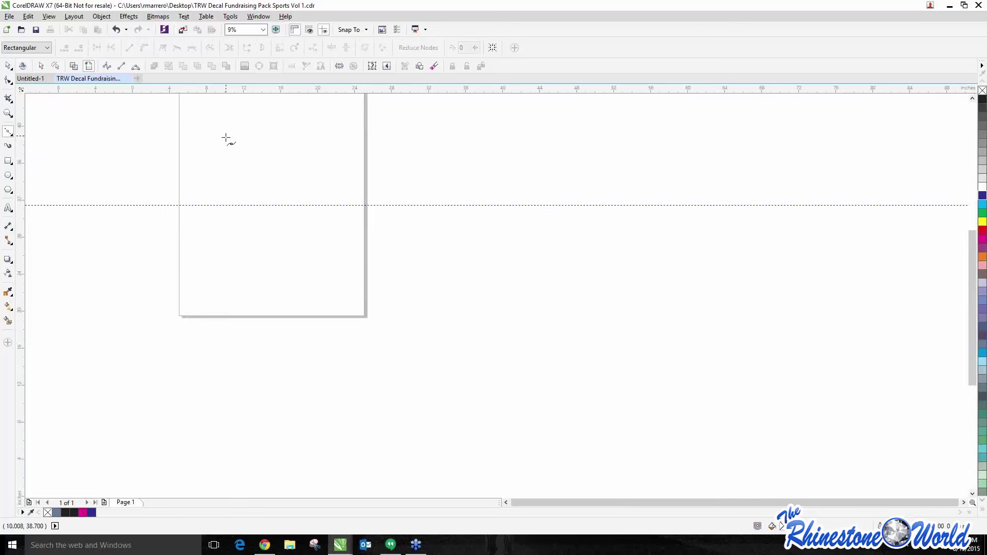
scroll(228, 140, "up", 1)
left_click(160, 193)
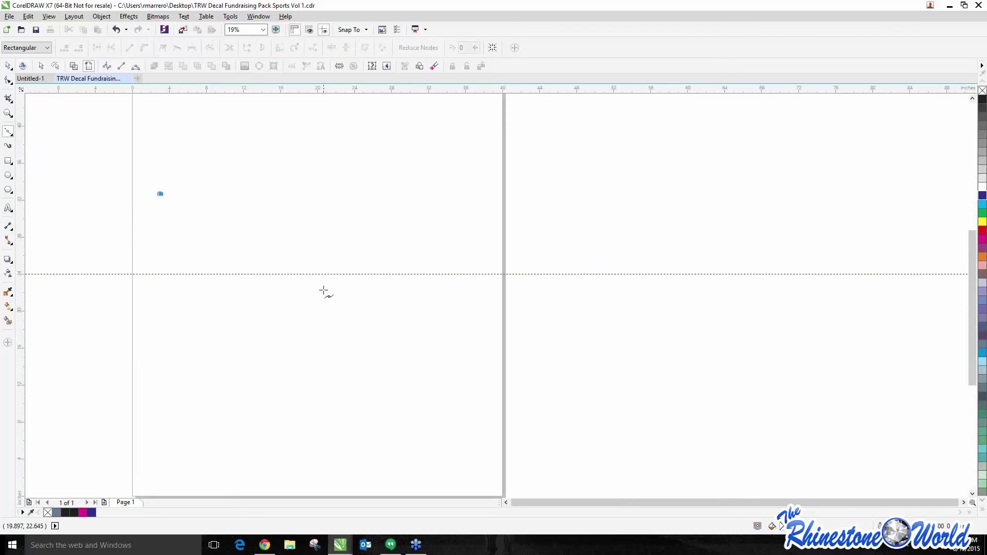
left_click(165, 334)
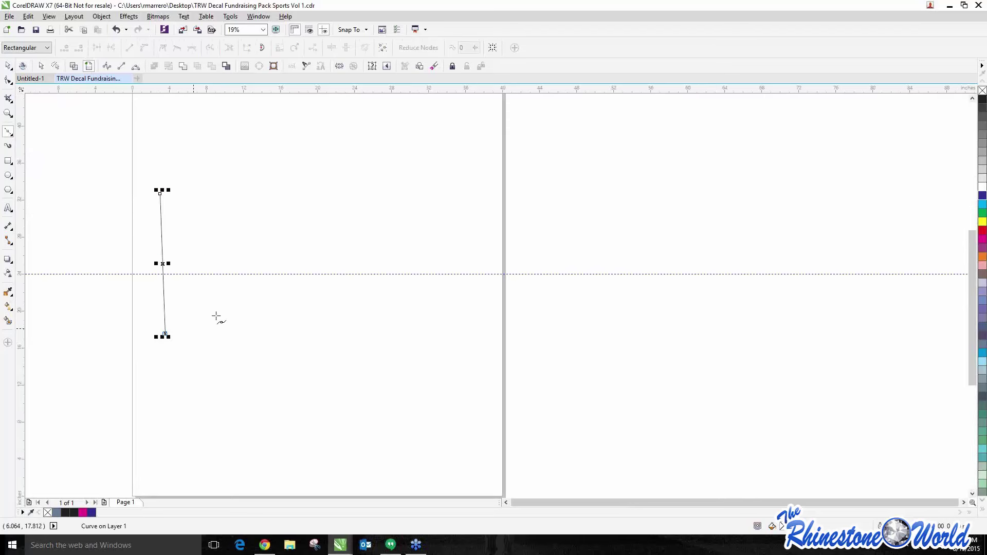
left_click(341, 266)
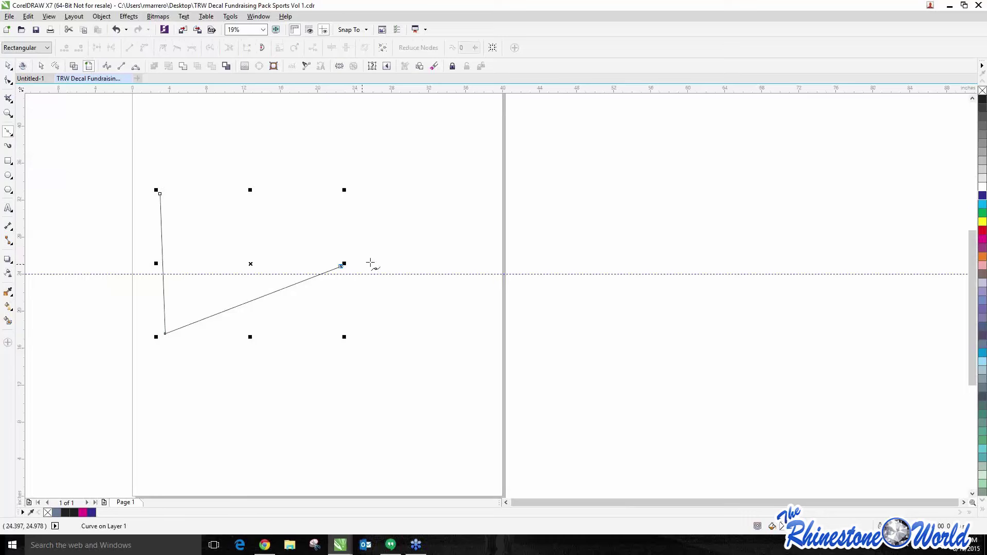
left_click(484, 313)
left_click(567, 225)
left_click(722, 317)
left_click(822, 221)
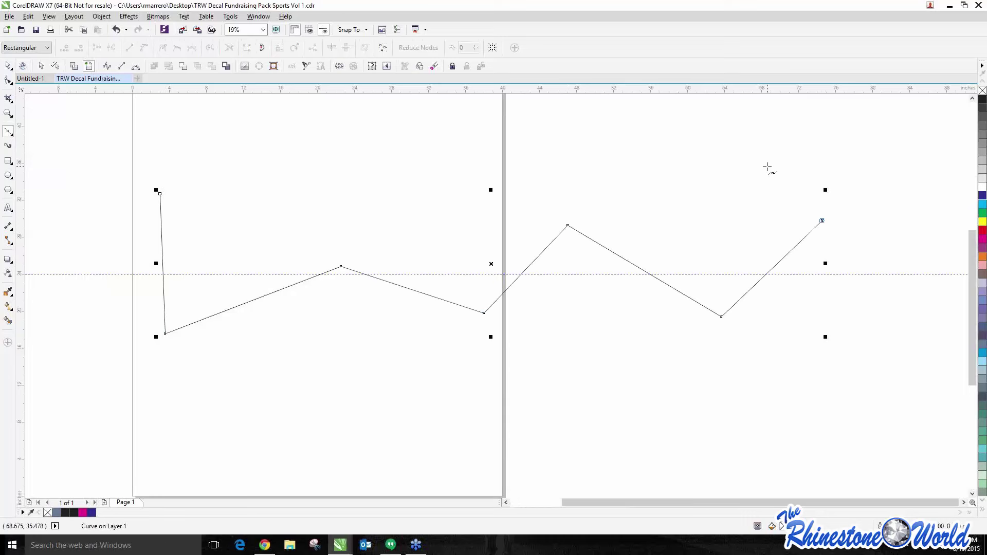
- Continue the Bézier line back leftward above the zigzag in straight segments, ending just past the page's left edge
left_click(767, 167)
left_click(596, 130)
left_click(405, 165)
left_click(240, 124)
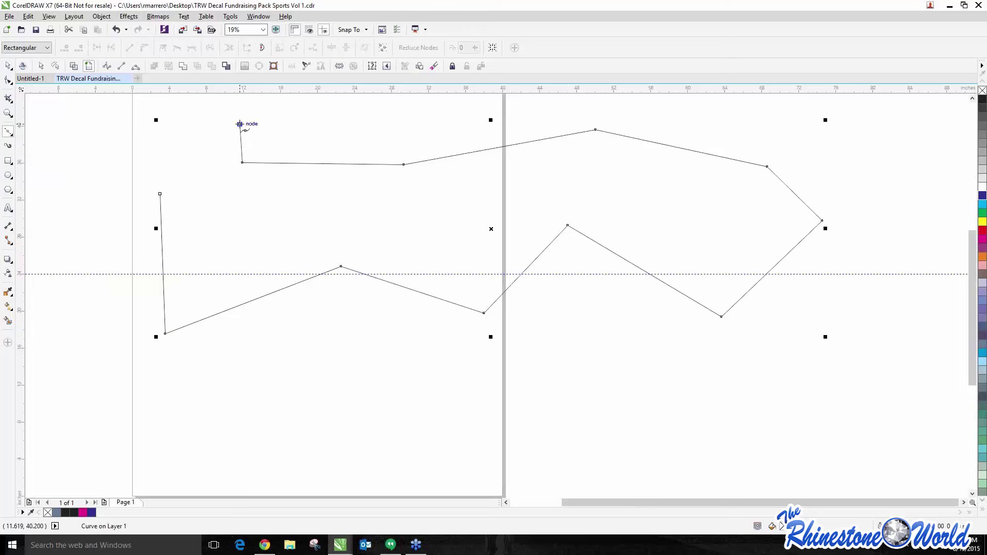
left_click(166, 152)
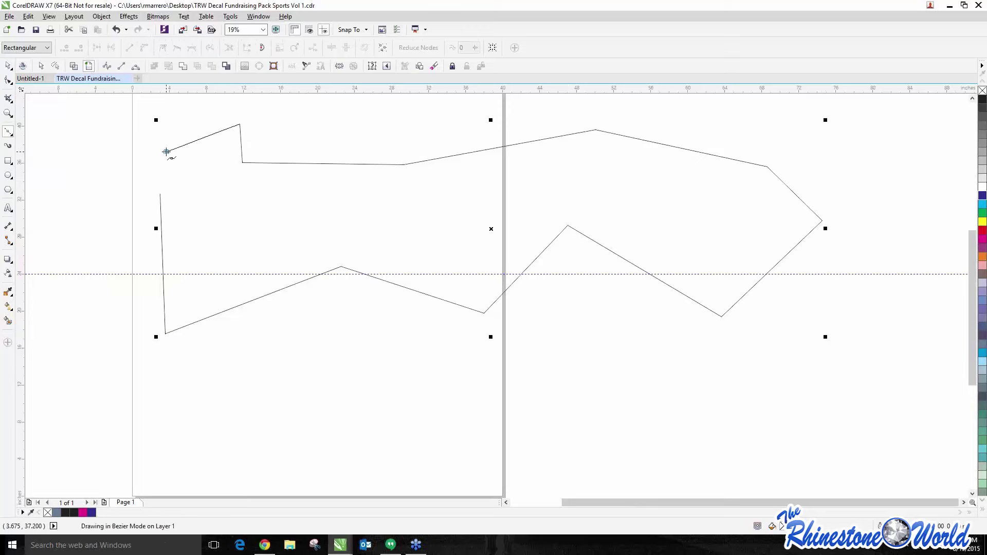
left_click(129, 165)
- Extend the Bézier line down beyond the page's left edge with curved segments, and run it rightward beneath the zigzag
left_click_drag(116, 176, 56, 324)
left_click(52, 355)
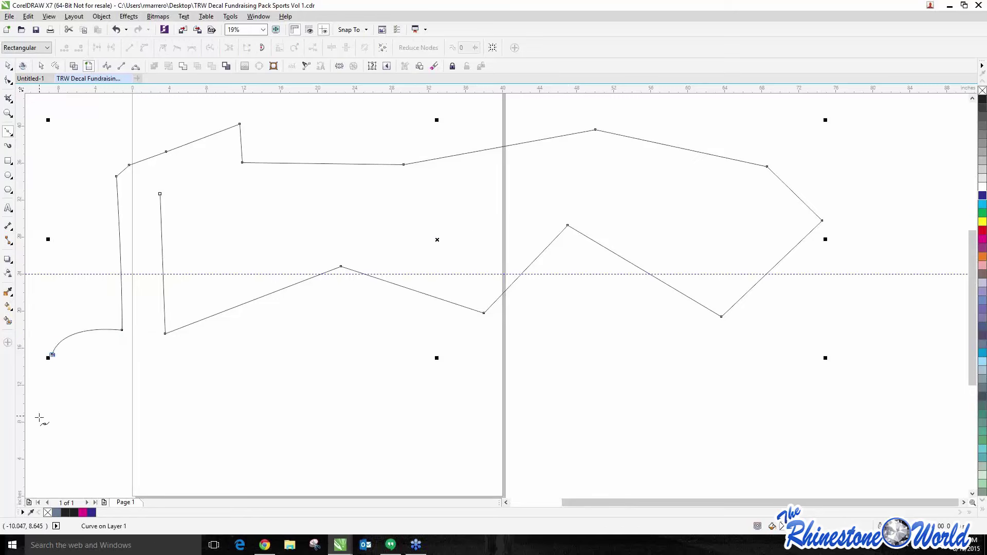
left_click_drag(45, 425, 53, 438)
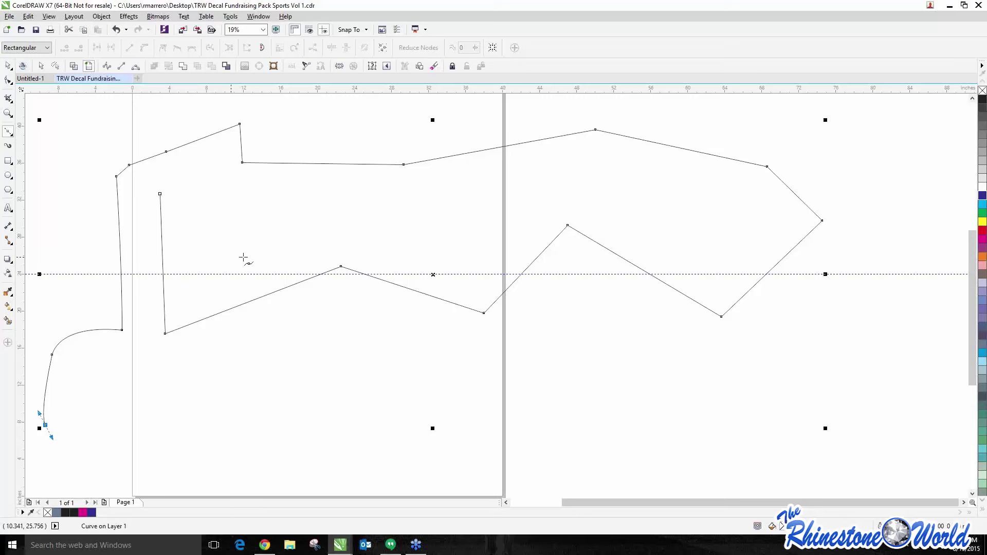
left_click(307, 368)
left_click(425, 375)
left_click(556, 425)
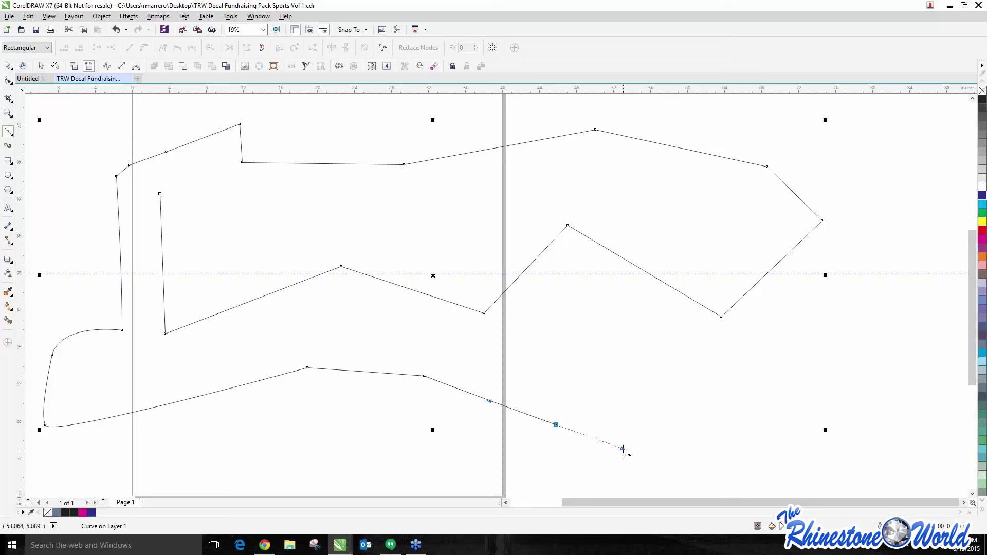
- Loop the Bézier line back leftward through the page with smooth curved segments, and leave it open-ended
left_click_drag(638, 395, 708, 387)
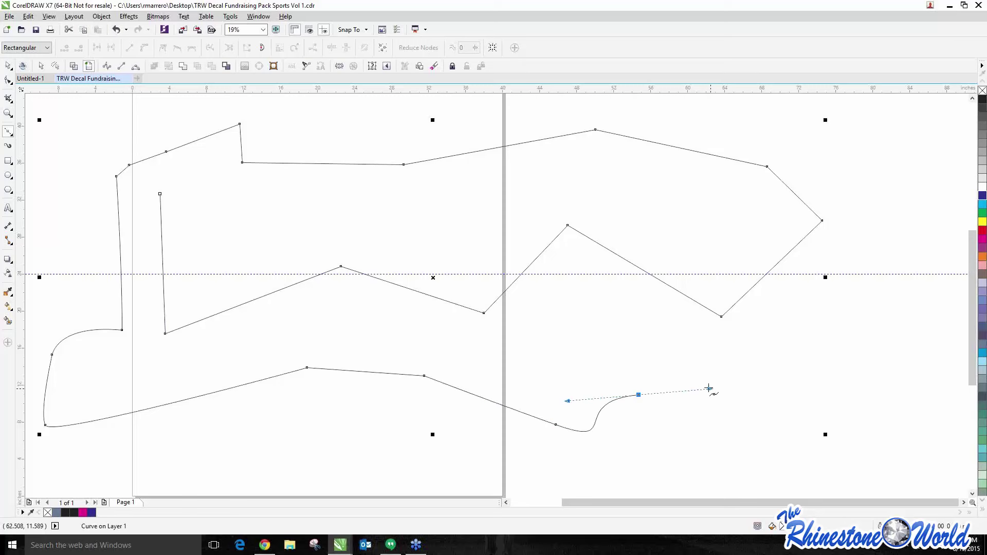
left_click_drag(589, 323, 536, 419)
left_click(529, 372)
left_click_drag(432, 324, 291, 352)
left_click_drag(248, 316, 293, 176)
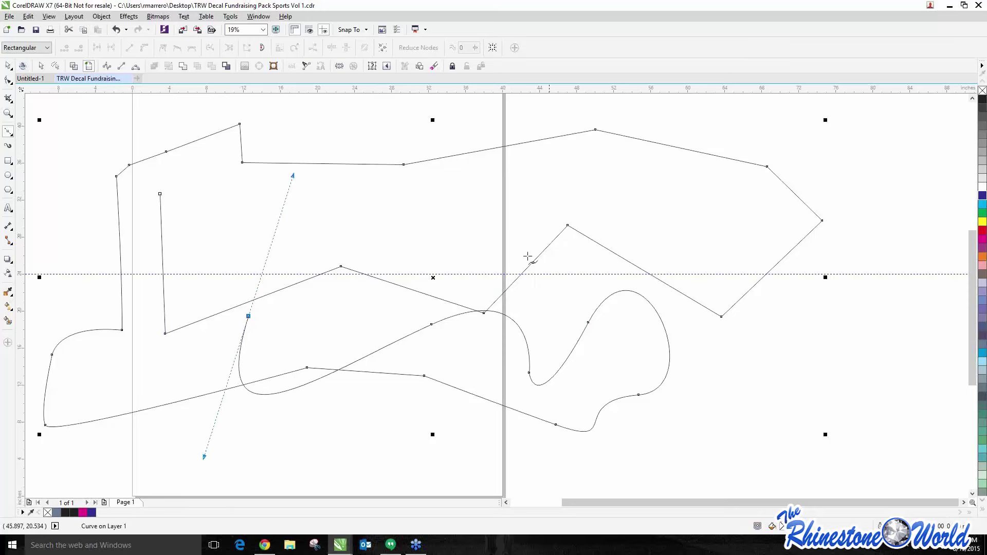
scroll(344, 304, "down", 2)
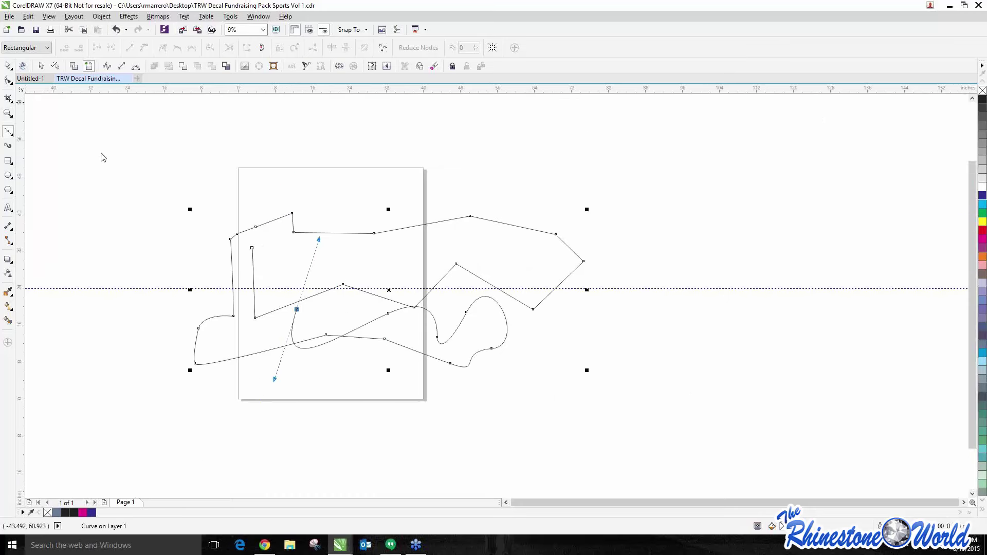
left_click(7, 69)
- Delete the whole Bézier curve from the page
scroll(380, 278, "up", 2)
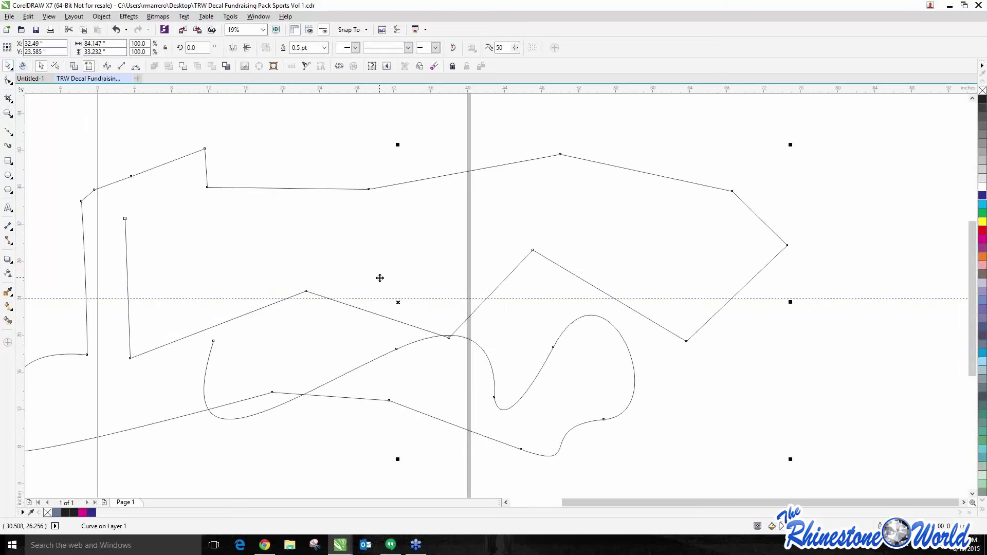
scroll(380, 278, "down", 2)
scroll(375, 282, "up", 2)
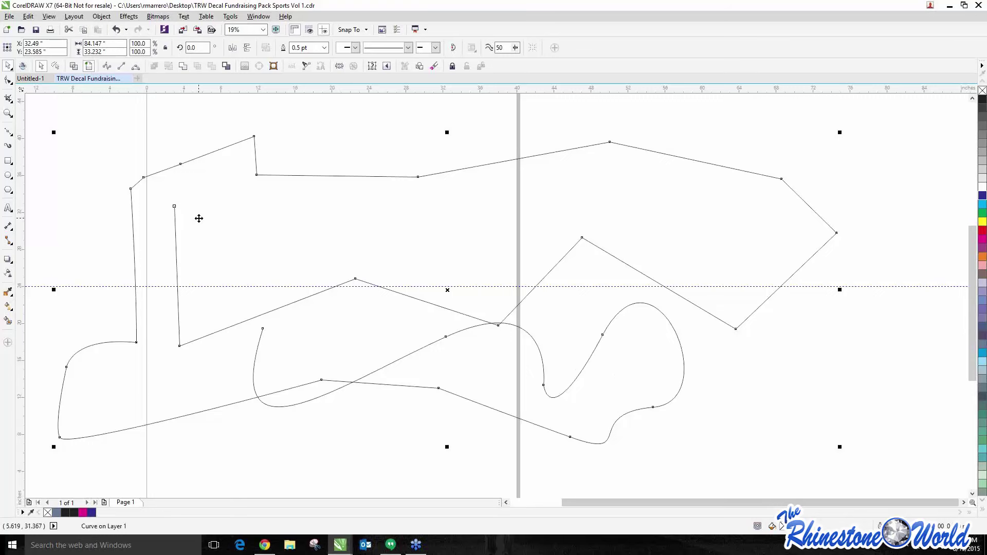
scroll(199, 218, "down", 2)
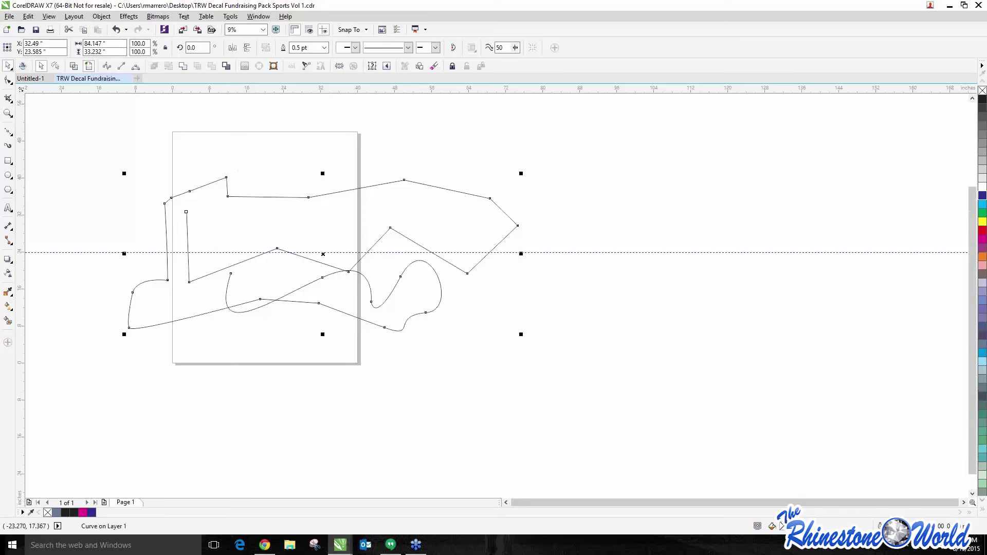
key("Delete")
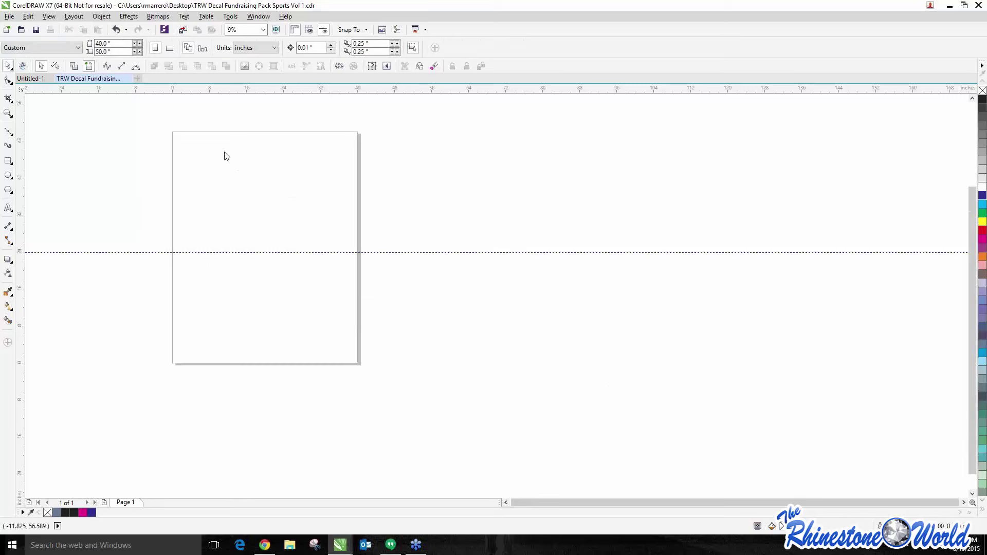
- Open the program's Options and examine the Command Bars settings under Customization
left_click(73, 16)
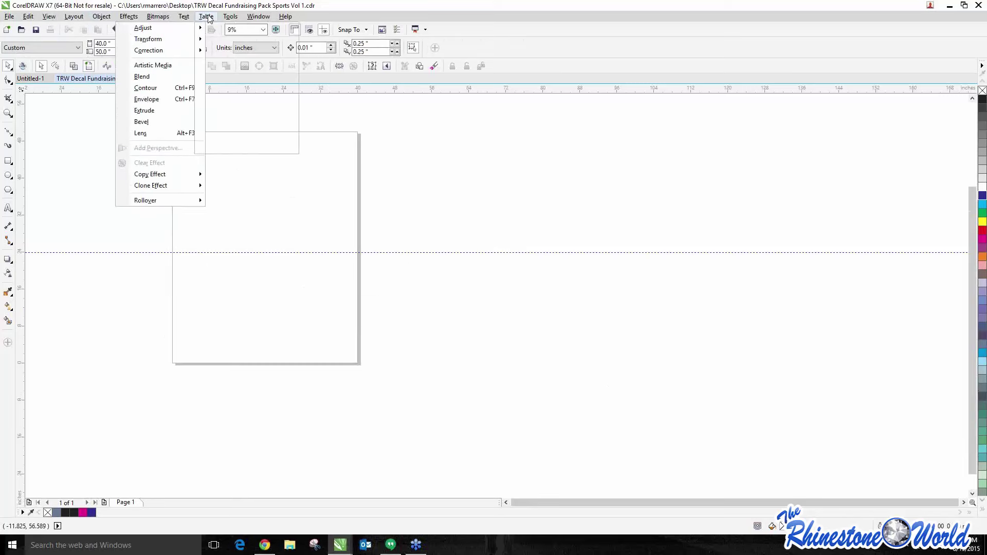
mouse_move(223, 19)
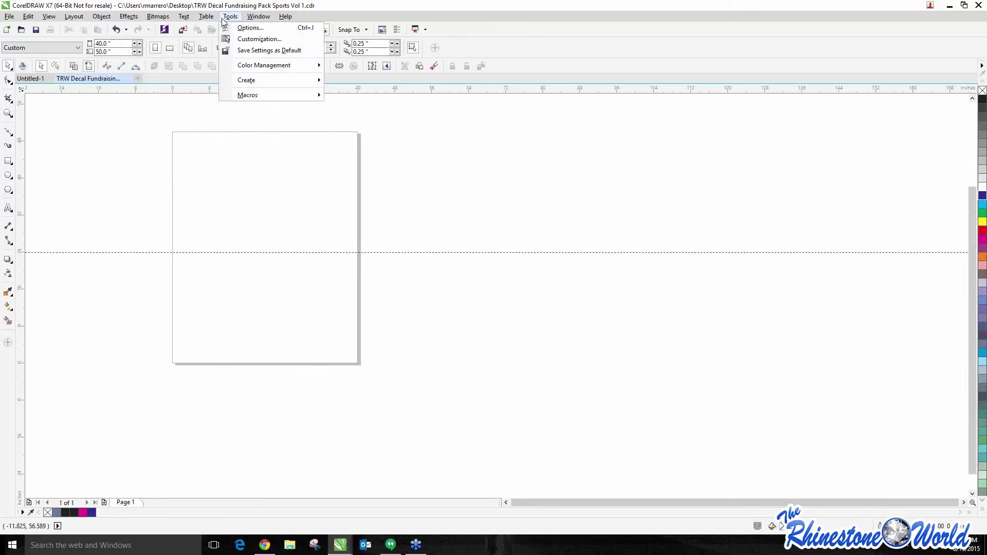
left_click(244, 30)
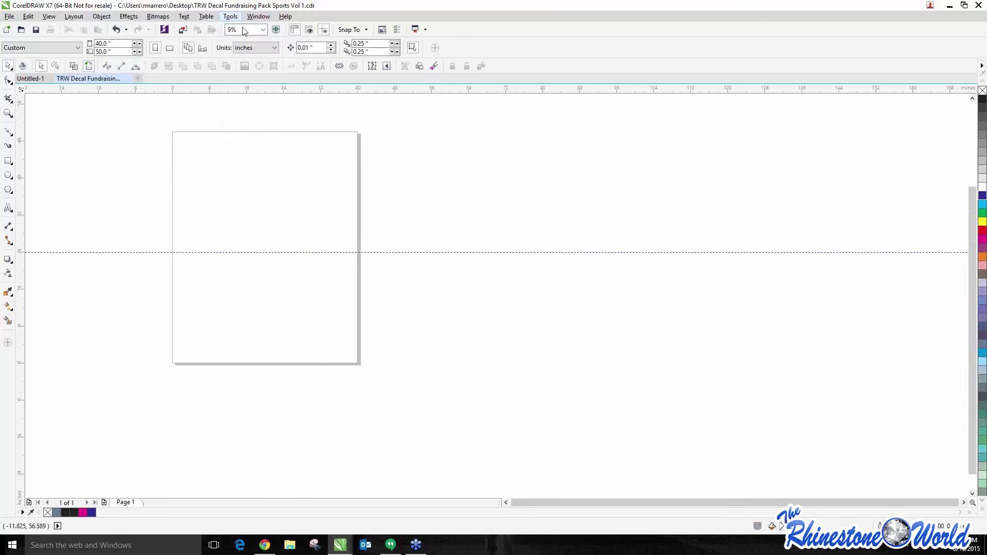
left_click_drag(474, 208, 294, 136)
left_click(244, 269)
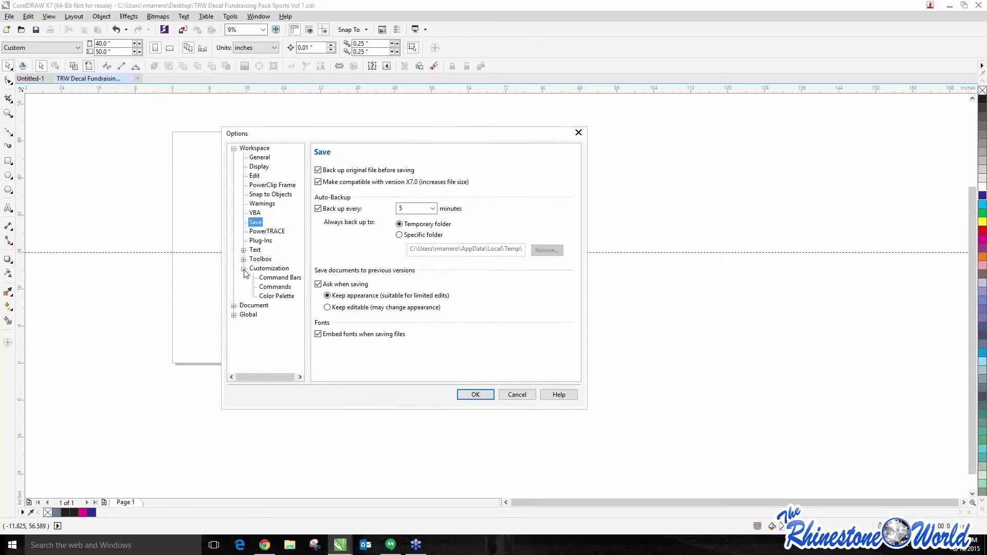
left_click(273, 286)
left_click(281, 278)
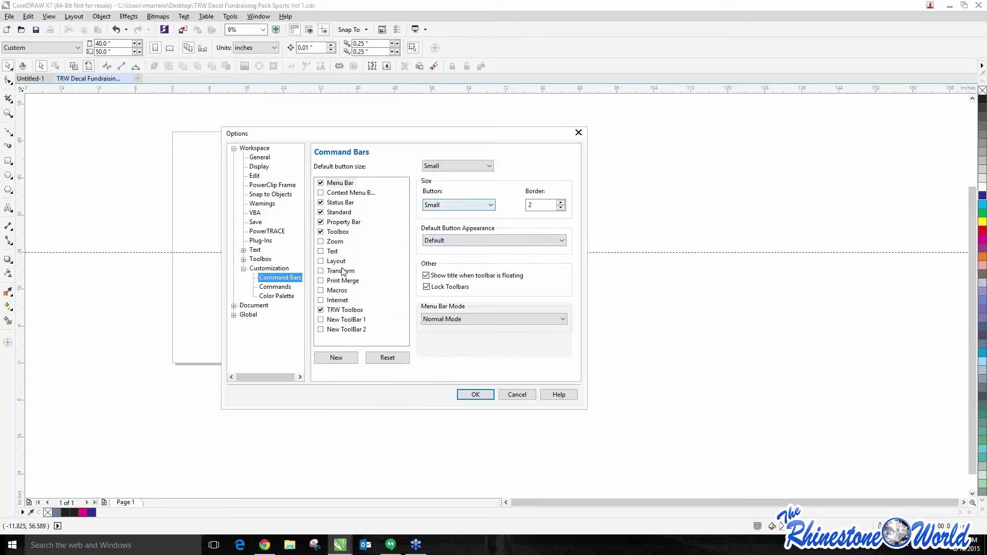
- Expand the Toolbox category in Options and examine the Pick Tool settings
left_click(244, 268)
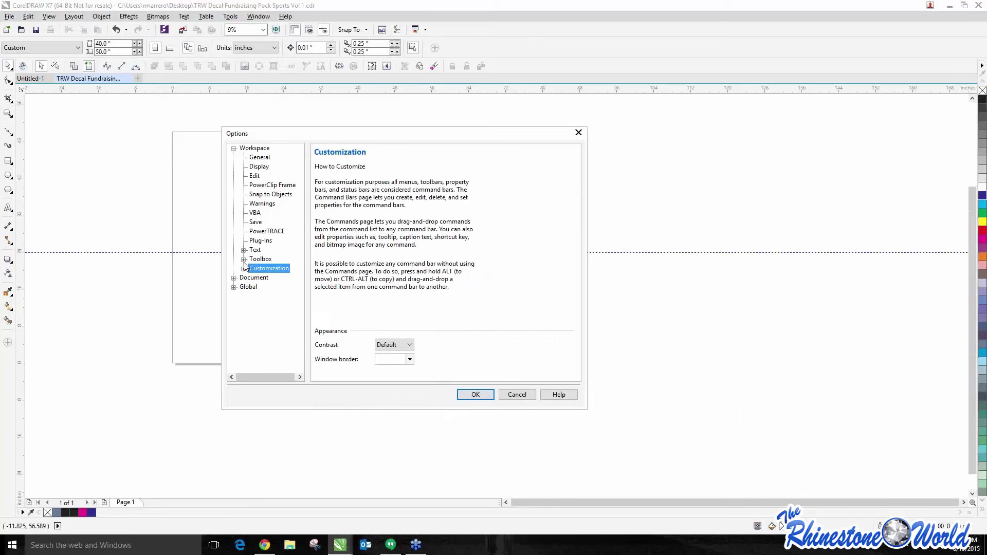
left_click(244, 259)
scroll(239, 257, "down", 1)
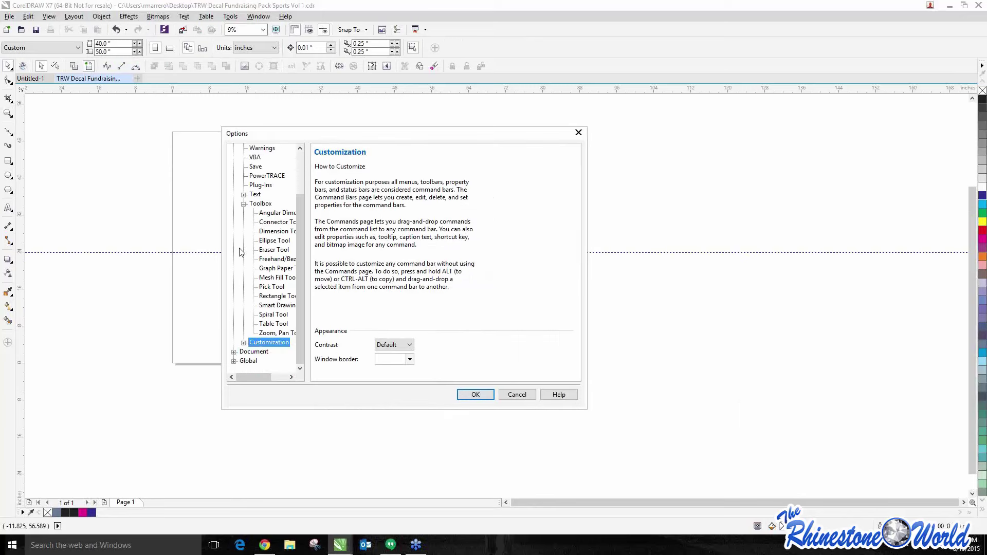
left_click(283, 288)
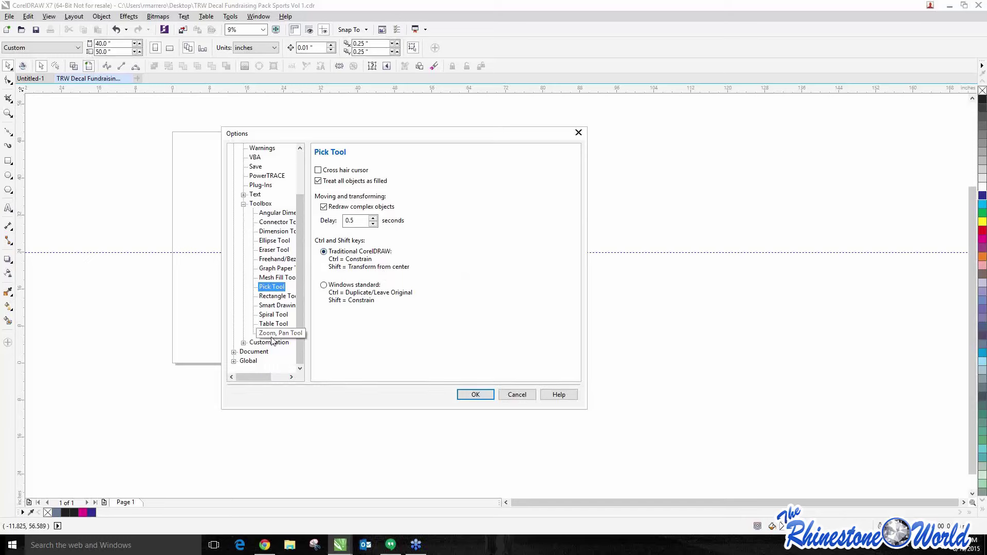
- Choose Pie as the Ellipse Tool's default shape, and show the Graph Paper Tool settings
left_click(274, 241)
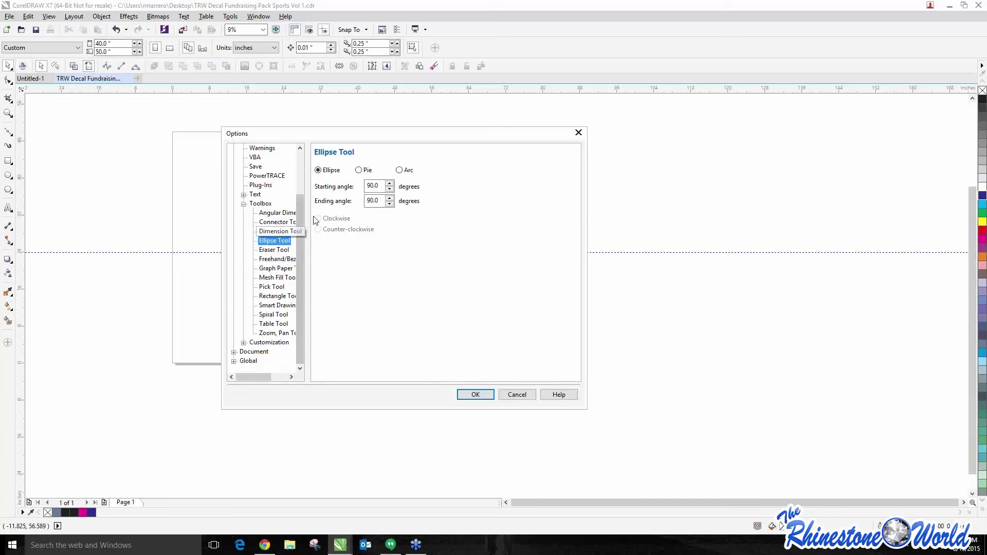
left_click(359, 170)
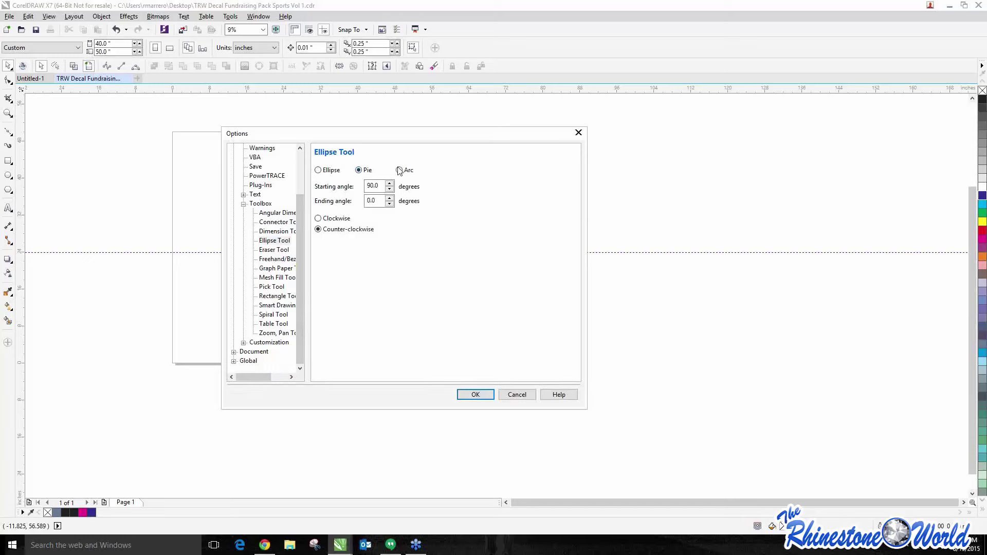
left_click(272, 268)
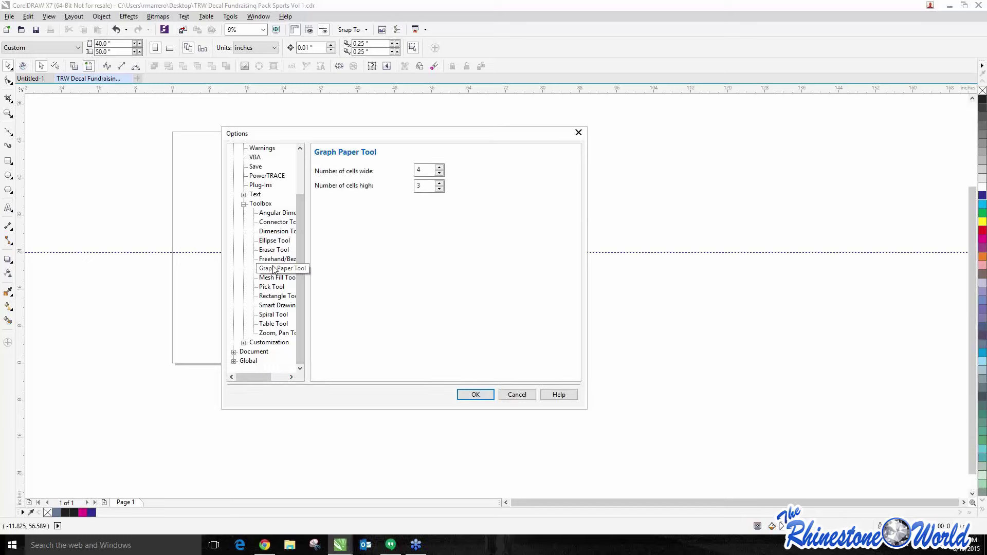
- Show the Spiral Tool settings and close Options without applying the changes
left_click(273, 289)
left_click(273, 315)
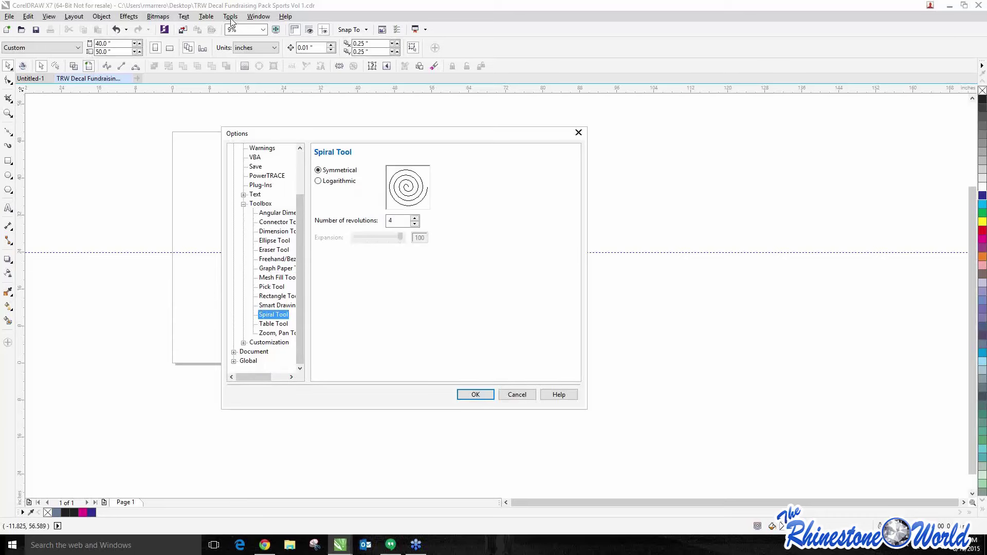
left_click(516, 396)
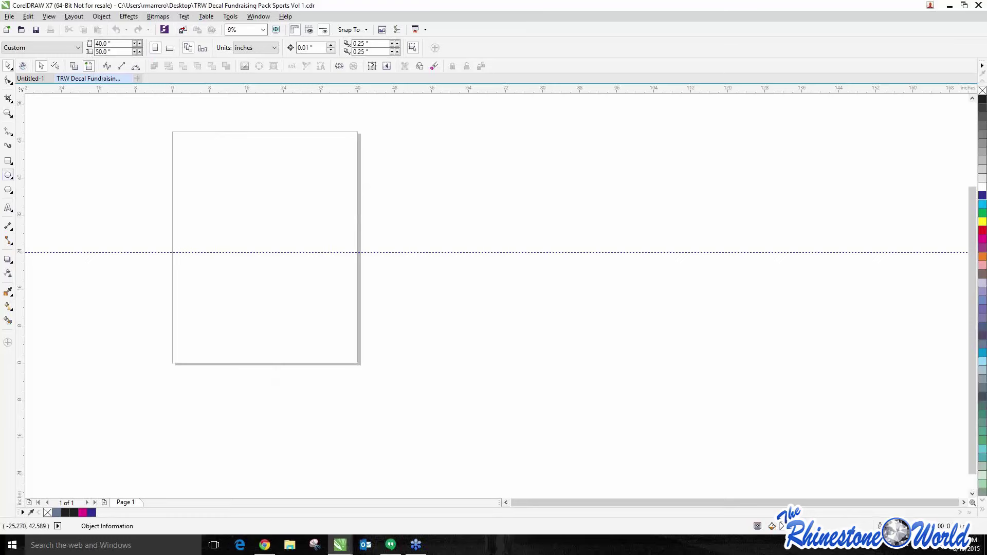
- Examine the Ellipse tool's variants and the Toolbox list in the Customization options, and close Options without changes
left_click(11, 178)
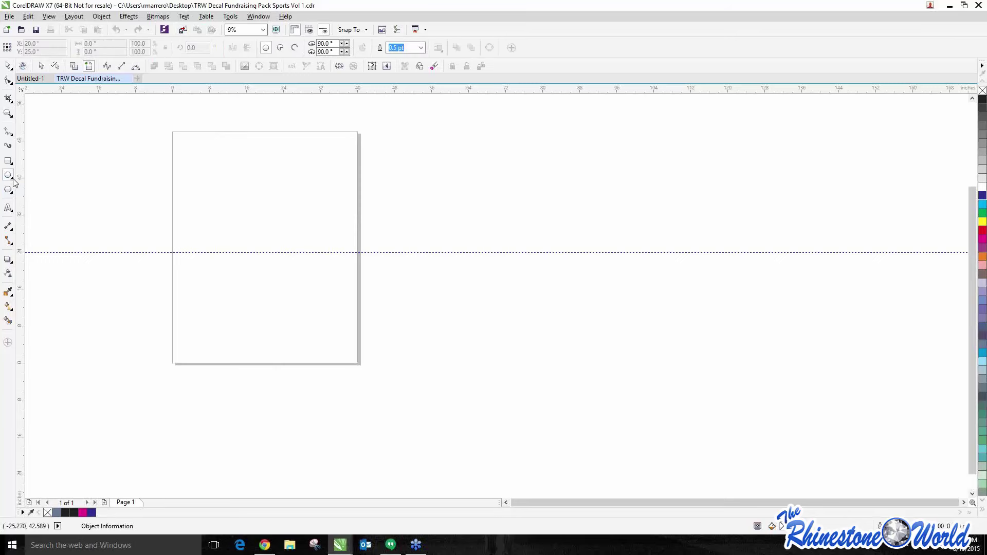
left_click(13, 179)
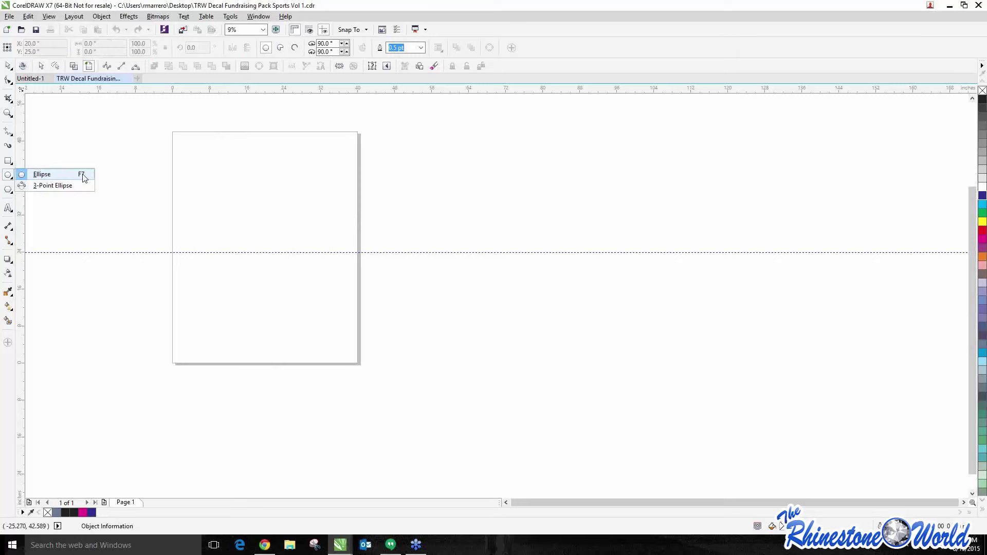
left_click(231, 17)
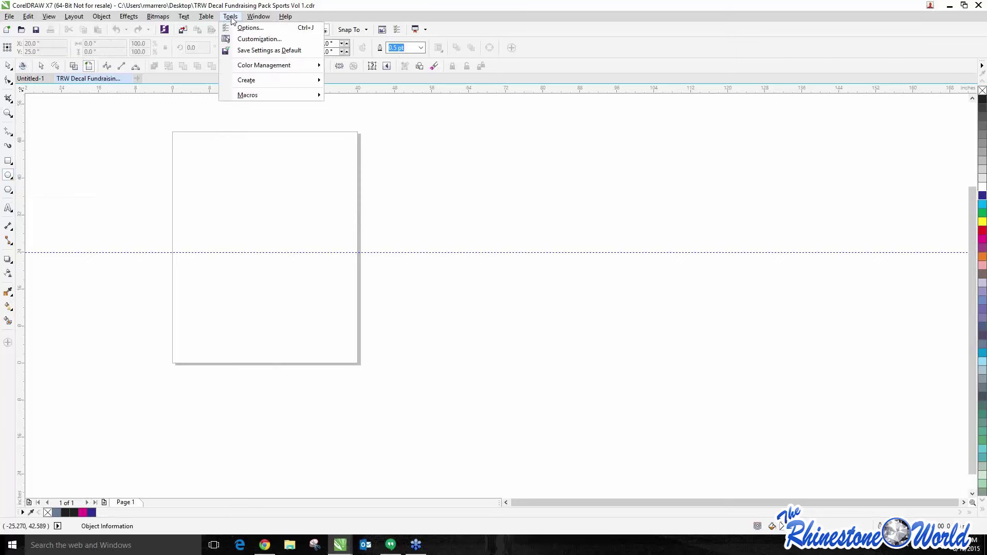
left_click(238, 40)
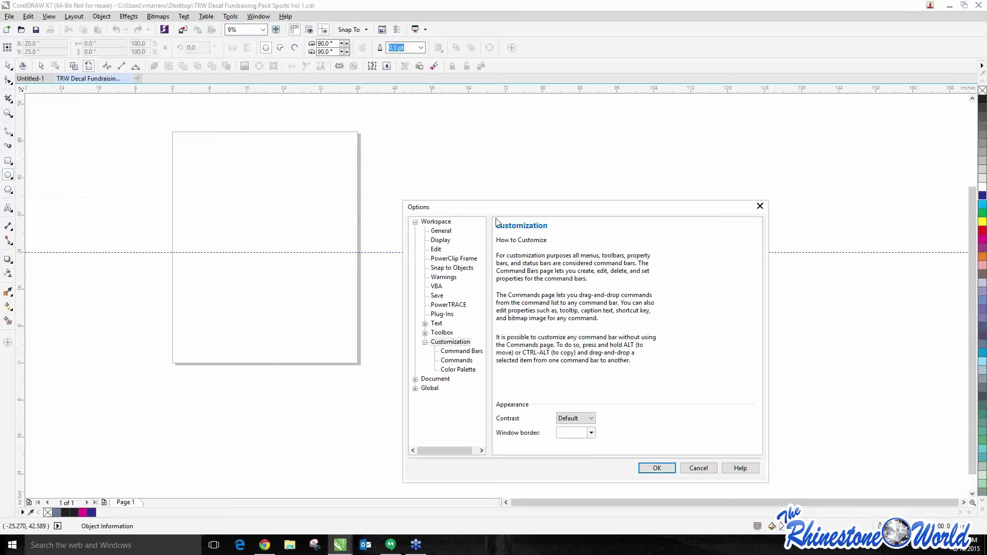
left_click_drag(491, 212, 252, 162)
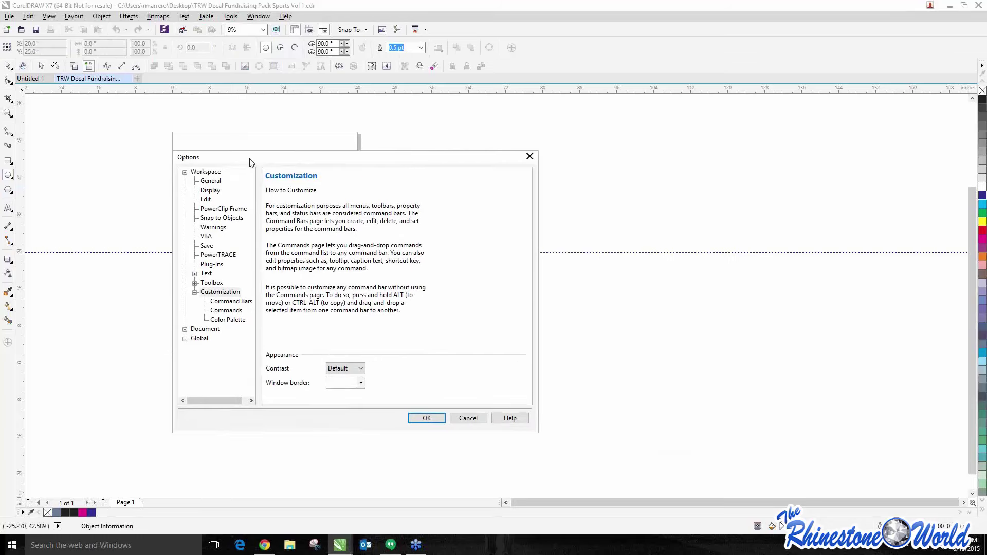
left_click(195, 283)
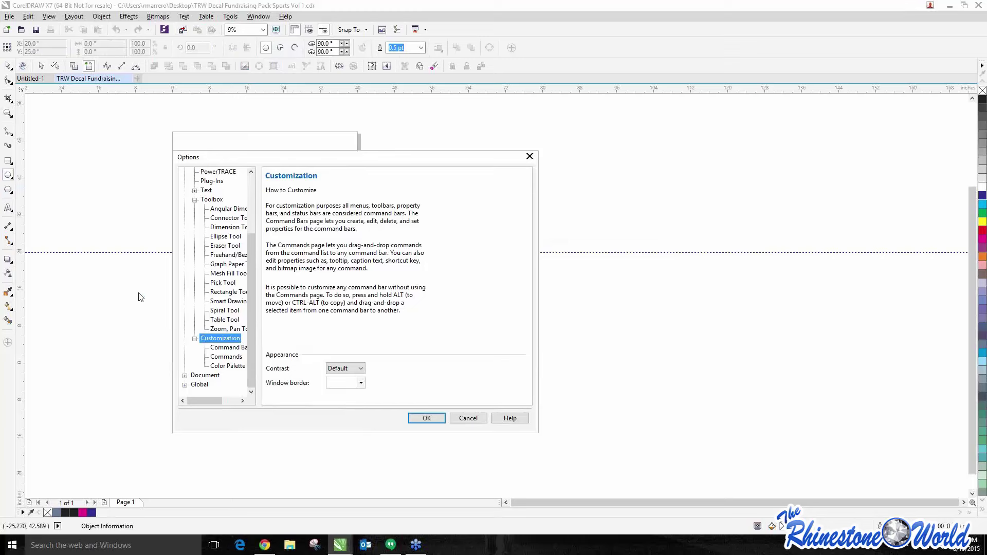
left_click(484, 418)
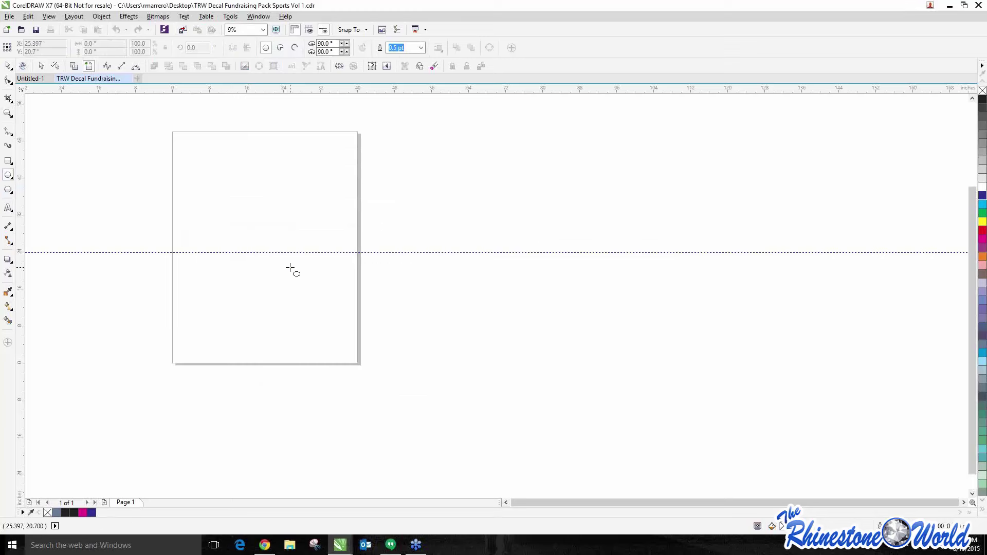
- Add the artistic text "cheerleading" in the upper part of the page
left_click(8, 66)
scroll(193, 169, "up", 1)
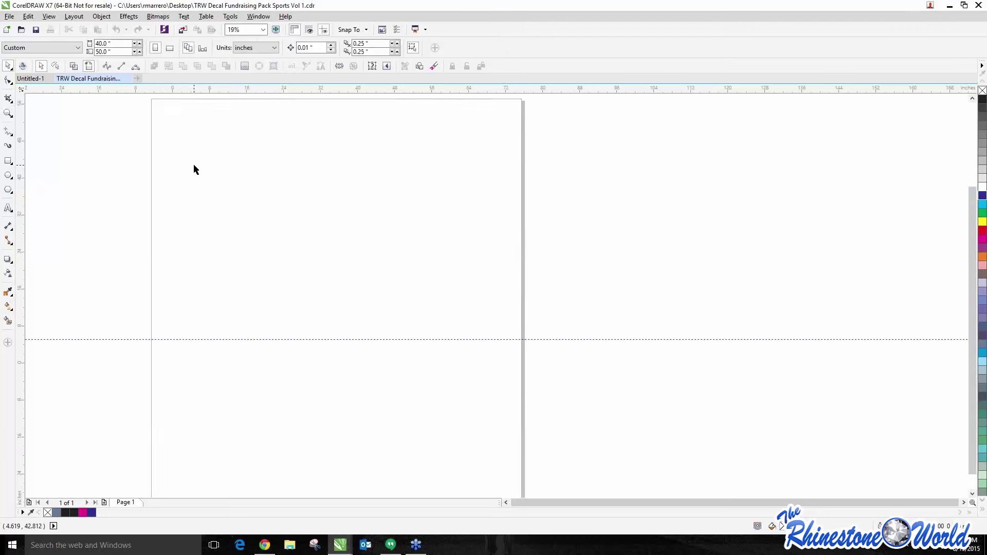
scroll(193, 168, "down", 1)
scroll(284, 123, "up", 1)
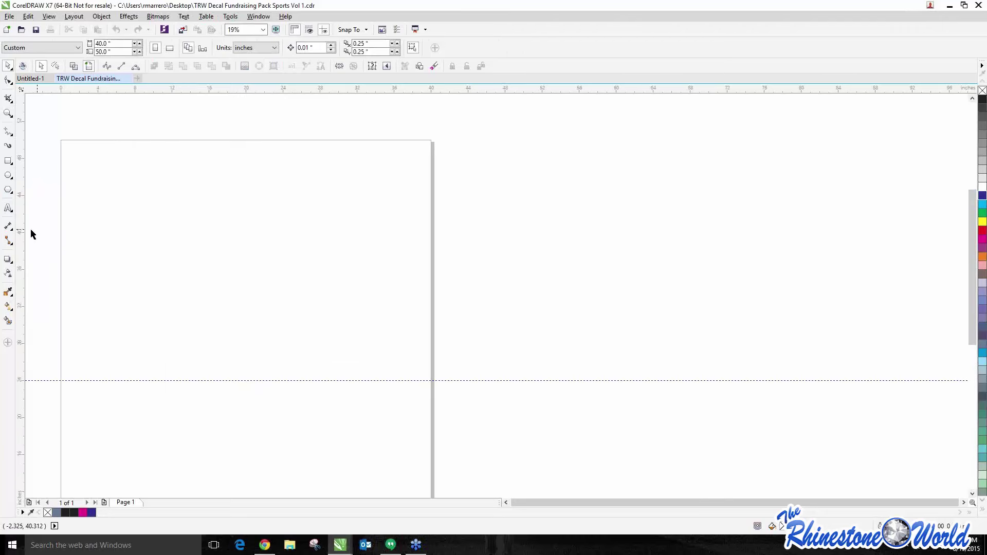
left_click(8, 208)
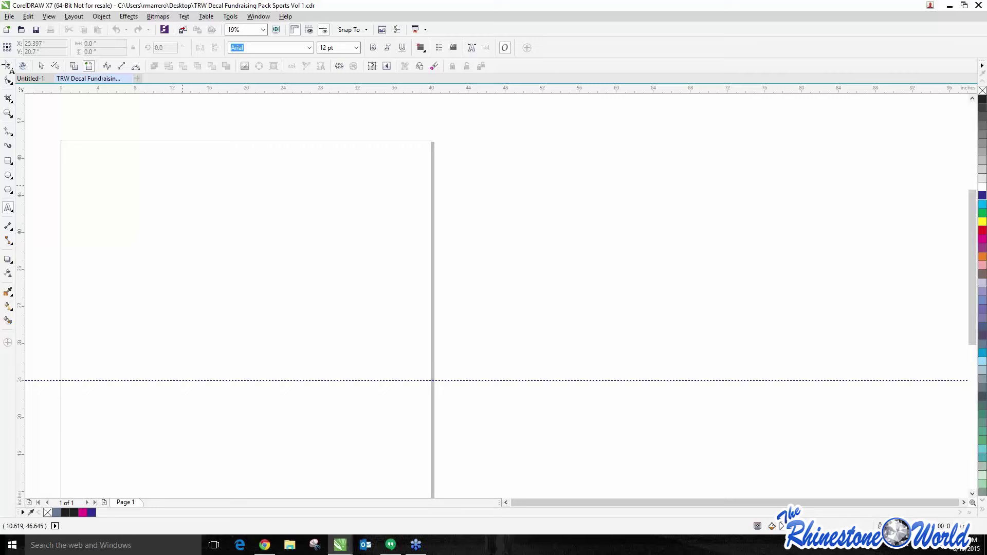
left_click(160, 187)
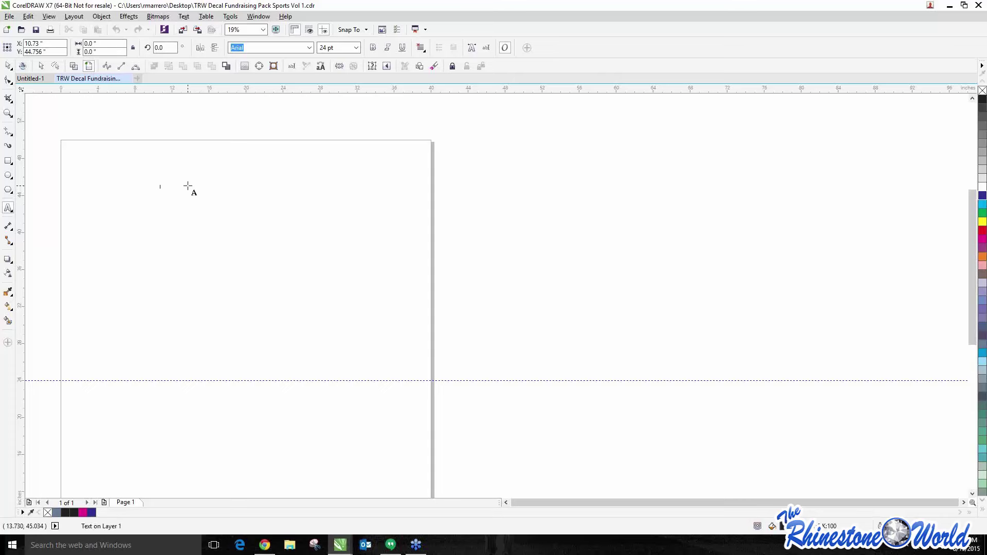
type("C")
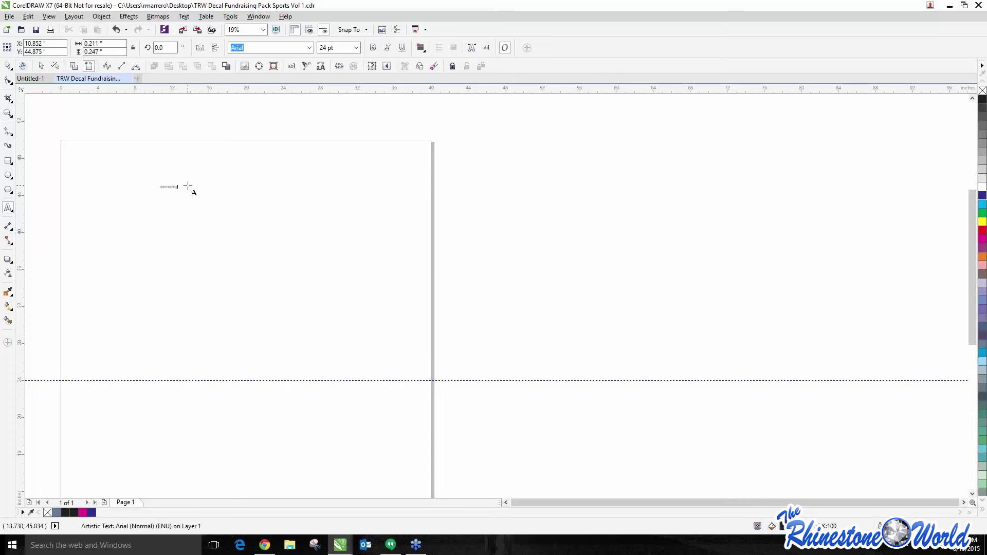
- Enlarge the "cheerleading" text to about 453 pt and move it near the page's upper left corner
key("Escape")
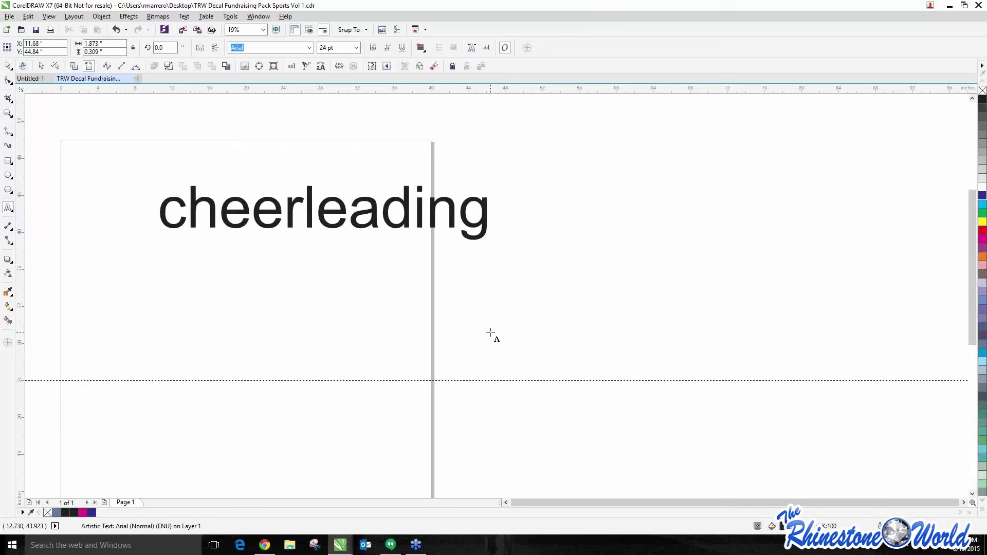
left_click(490, 214)
mouse_move(323, 213)
left_mouse_down()
mouse_move(222, 195)
mouse_move(232, 195)
left_mouse_up()
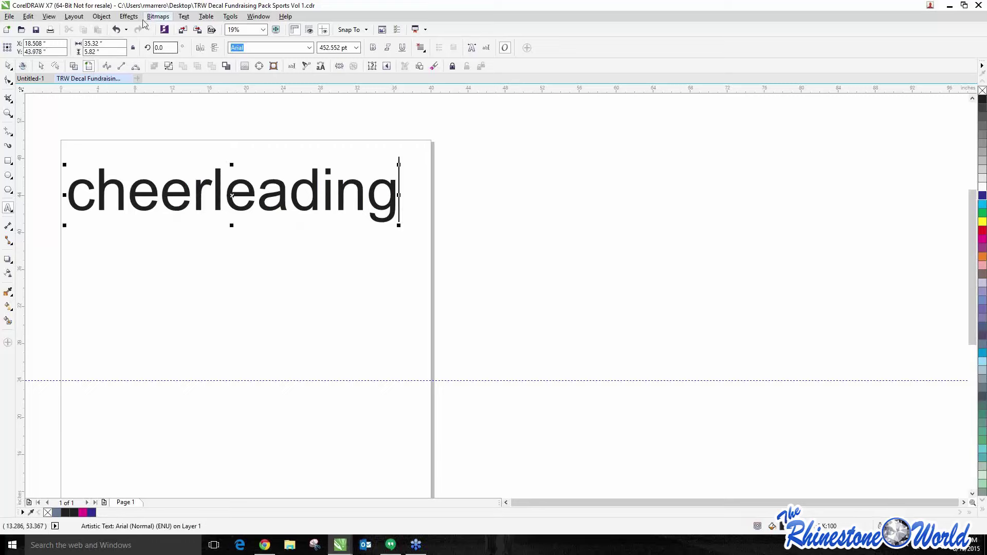
- Change the case of the "cheerleading" text to UPPERCASE and deselect it
left_click(186, 17)
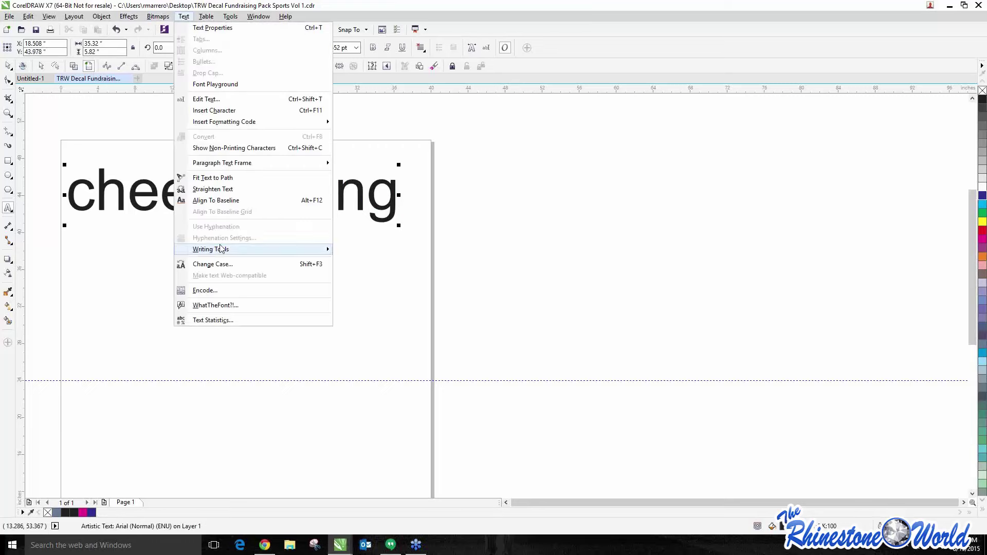
left_click(221, 264)
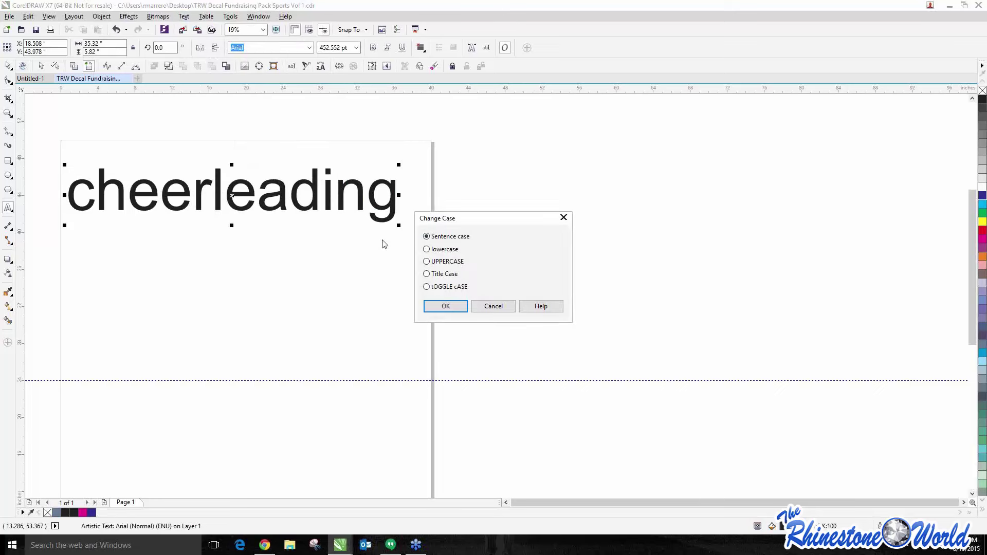
left_click(461, 262)
left_click(446, 306)
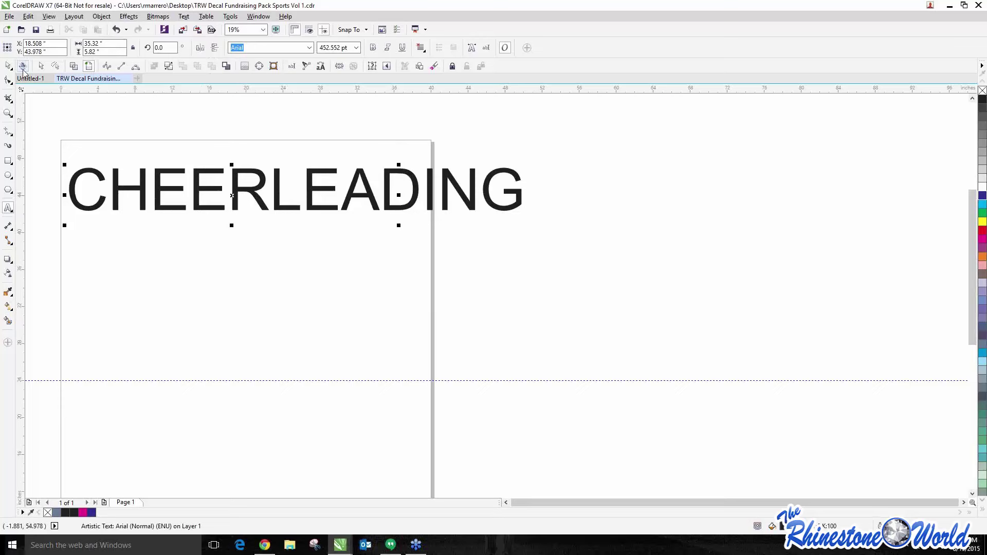
key("ctrl+space")
left_click(286, 253)
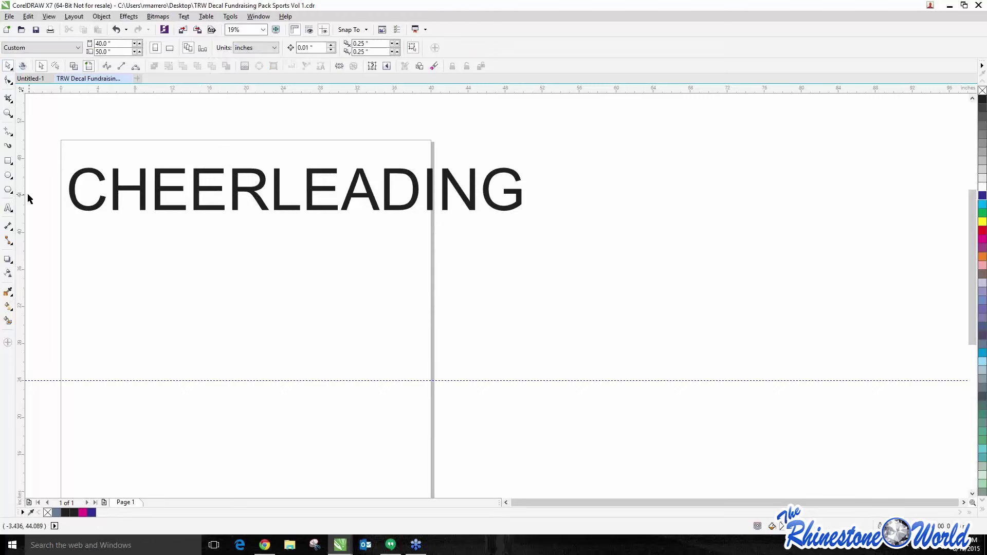
- Draw an ellipse about 38.6 inches wide and 24.9 inches high below the text
left_click(9, 176)
left_click_drag(101, 264, 461, 461)
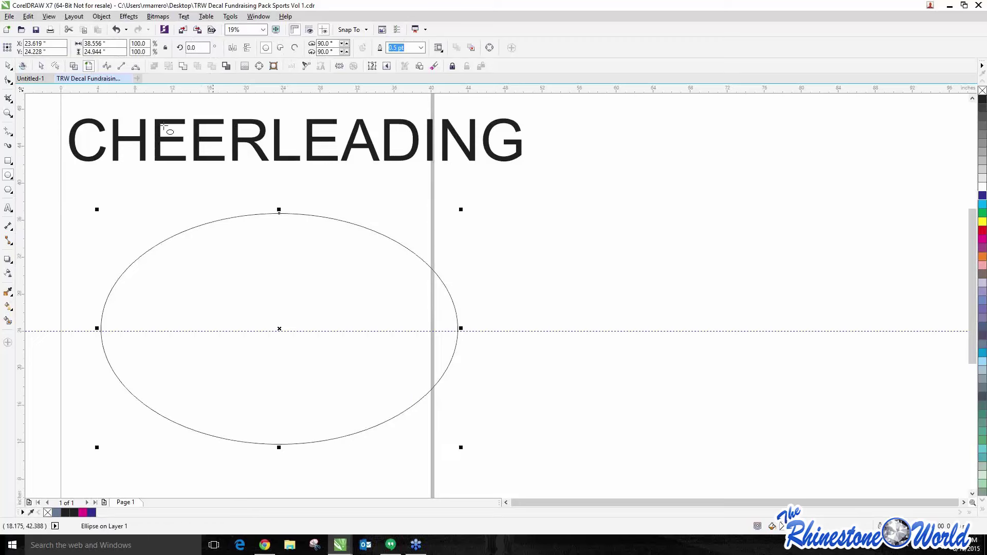
key("space")
left_click(689, 293)
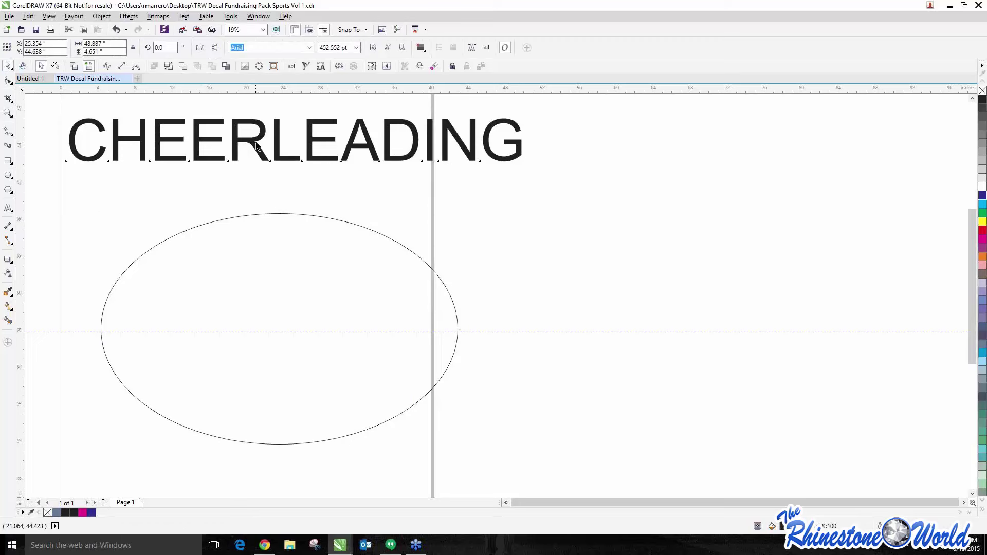
- Move the CHEERLEADING text slightly up and fit it to the upper curve of the ellipse
left_click_drag(258, 145, 261, 131)
left_click(183, 16)
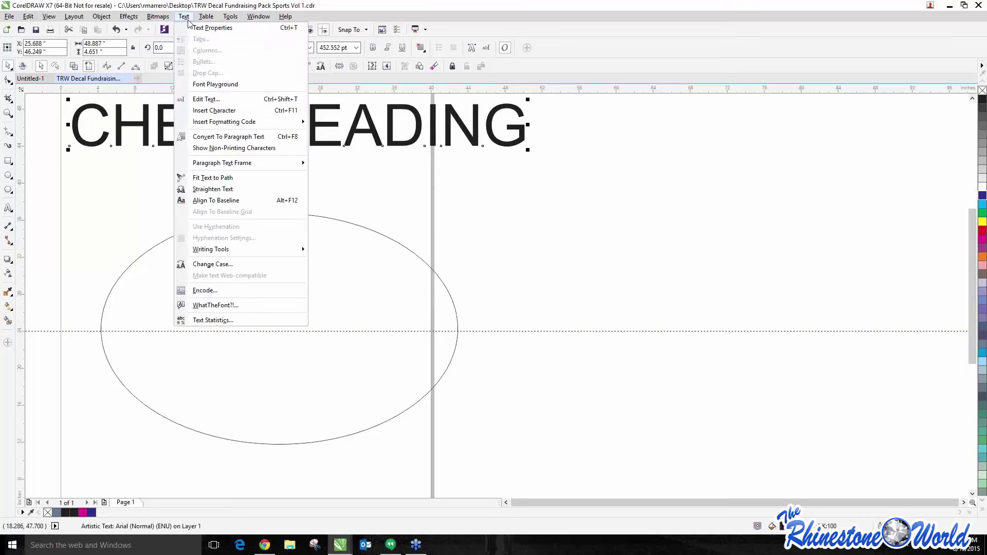
left_click(217, 181)
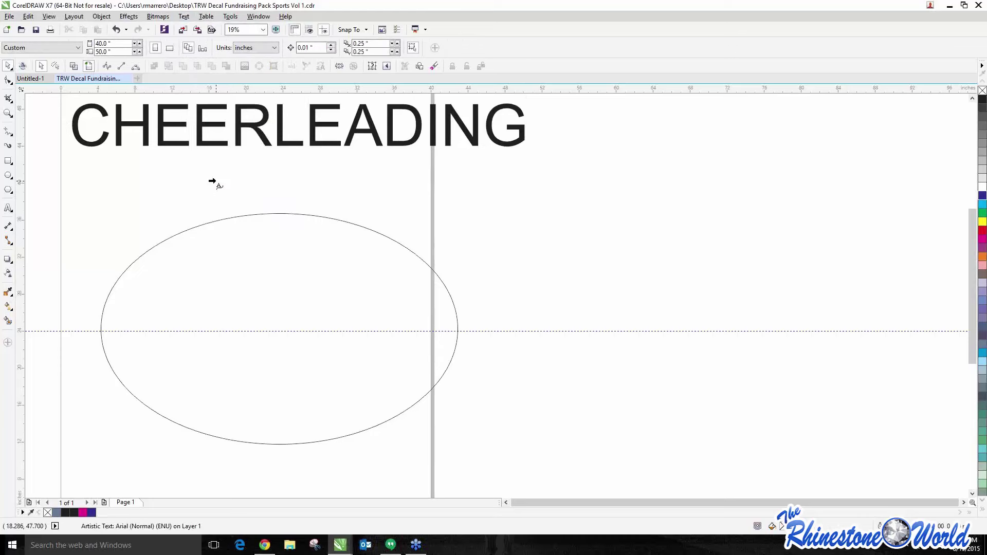
left_click(275, 218)
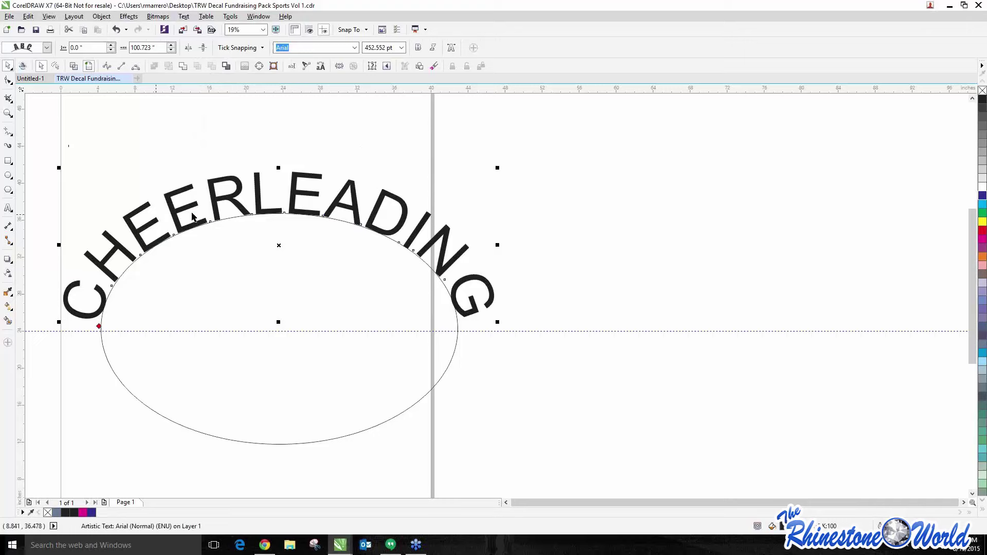
- Slide the CHEERLEADING text clockwise along the ellipse to an offset of about 15.15 inches, about 0.63 inches from the path
left_click_drag(461, 259, 452, 466)
scroll(354, 252, "up", 1)
scroll(165, 237, "down", 4)
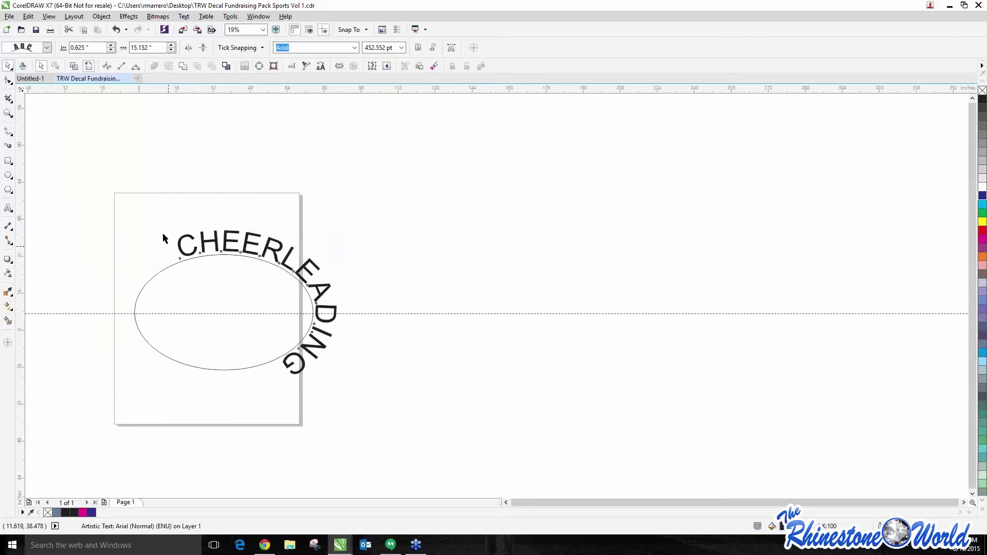
left_click(157, 244)
scroll(154, 256, "up", 2)
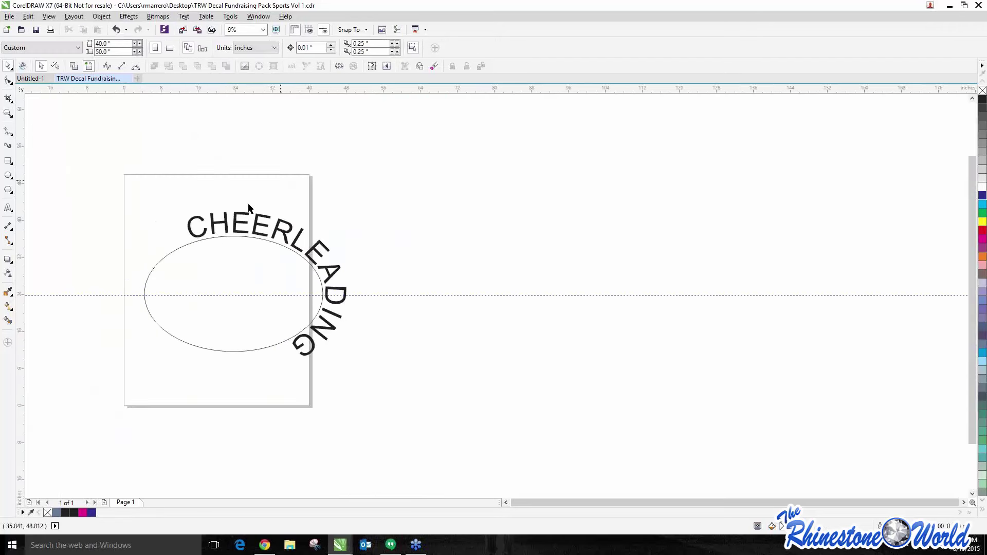
- Delete the ellipse under the curved text and move the text up and left across the page's upper edge
left_click(179, 247)
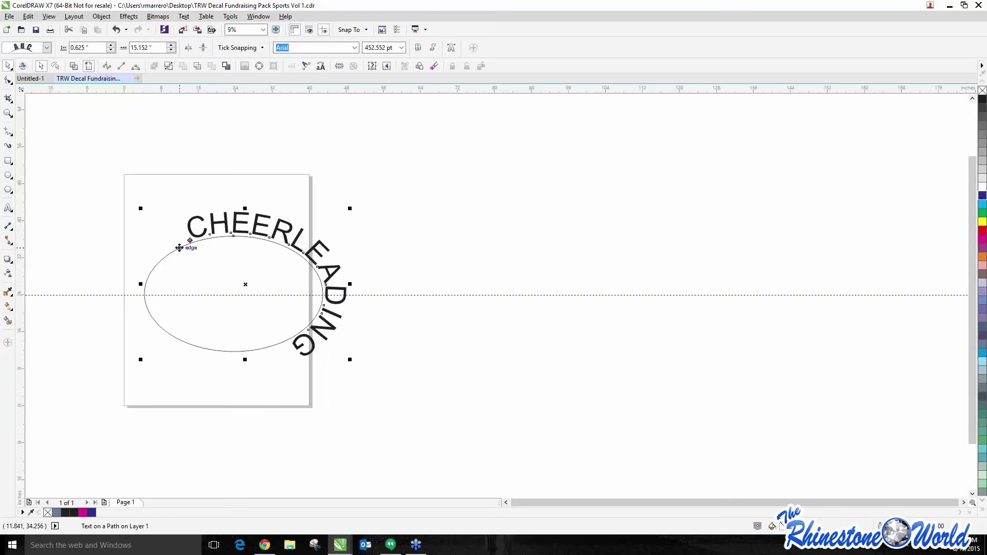
key("Delete")
left_click_drag(211, 226, 182, 169)
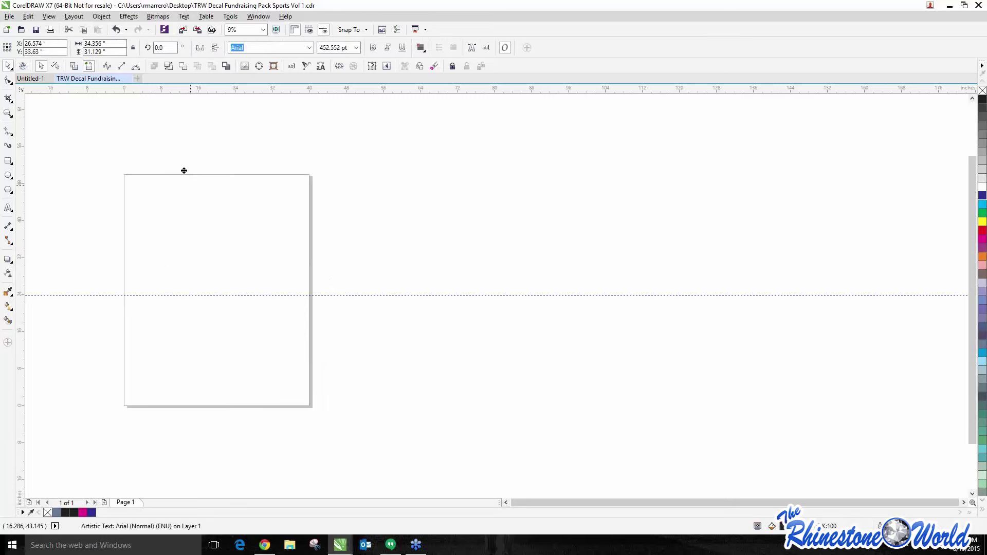
left_click(436, 308)
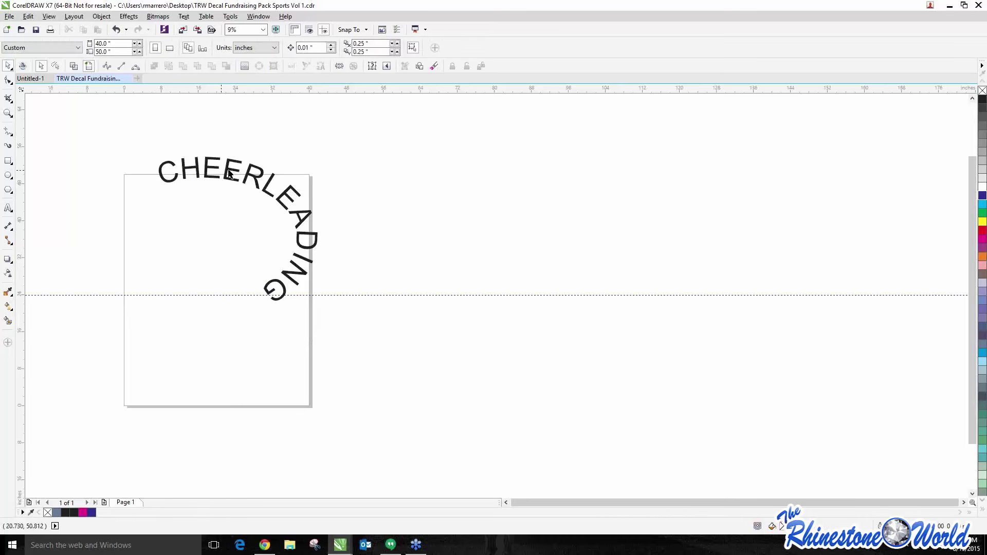
- Delete the curved CHEERLEADING text from the page
left_click(184, 178)
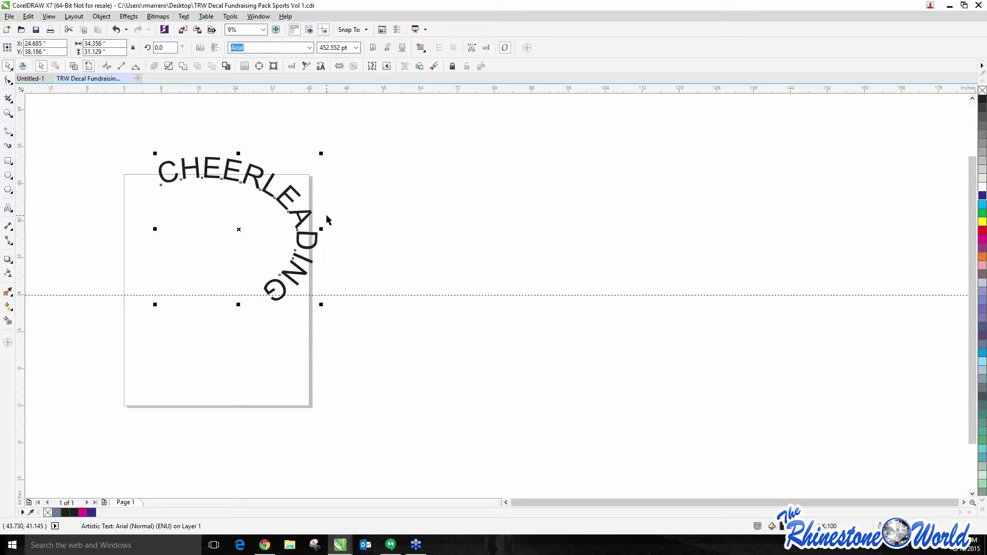
key("Delete")
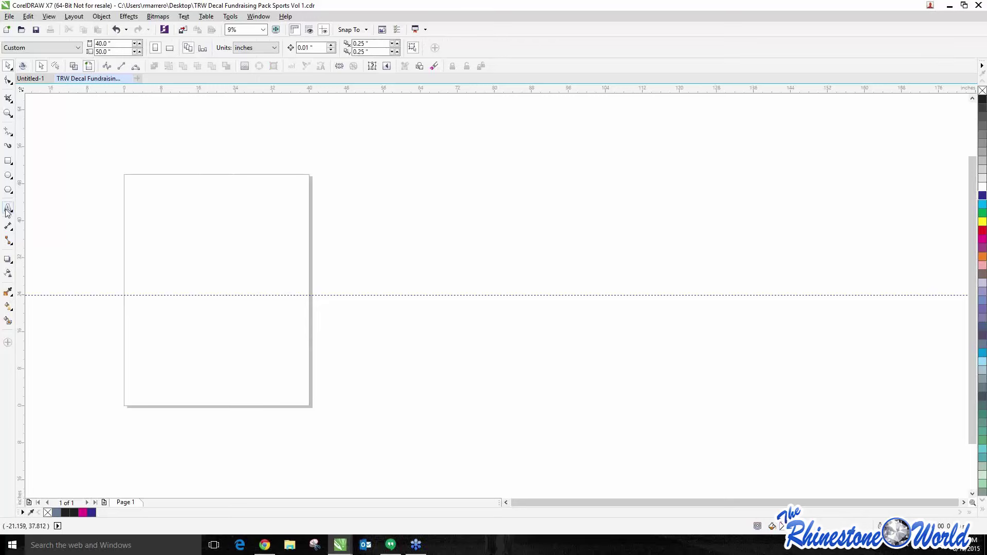
- Open the TRW Stone Wizard, move its window nearer the page, and show its Design Prep tools
left_click(22, 66)
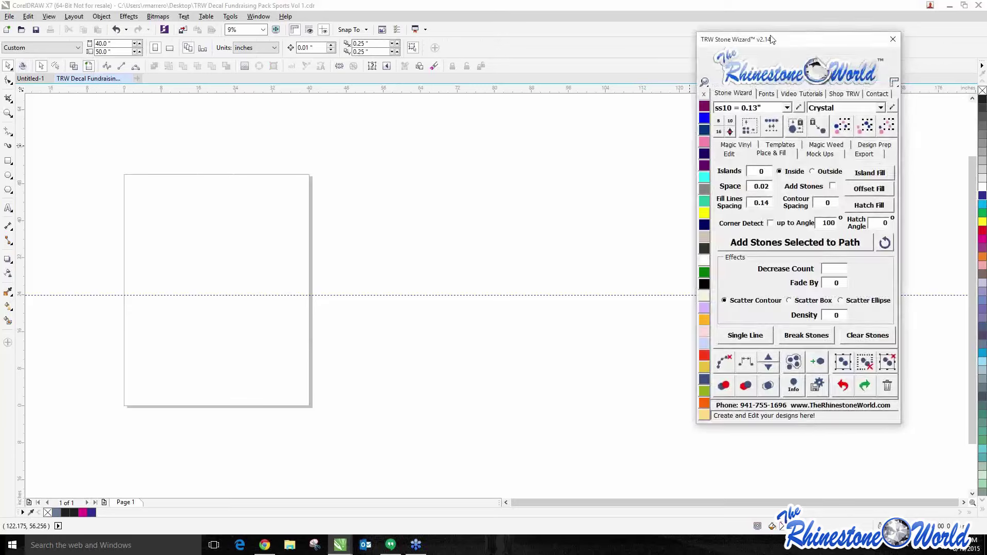
left_click_drag(771, 39, 517, 55)
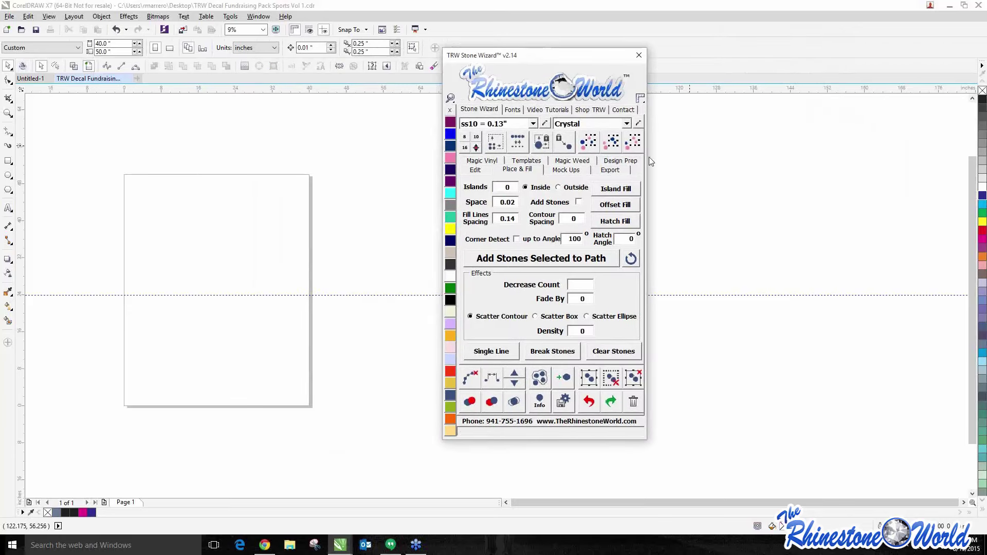
left_click(636, 161)
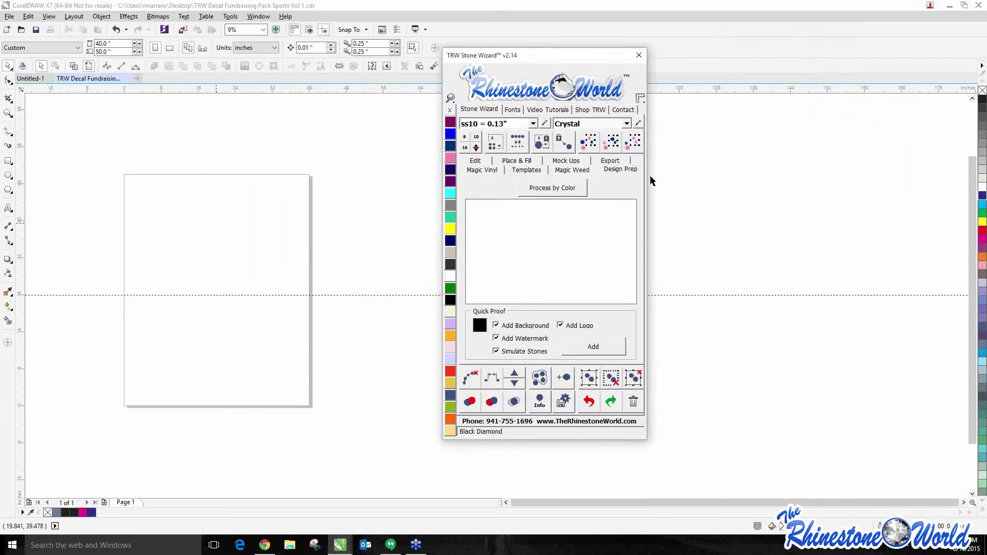
- Draw an ellipse about 7 by 7.3 inches in the page's upper-left area and move the Stone Wizard window clear of the page
left_click(8, 175)
mouse_move(159, 189)
left_mouse_down()
mouse_move(252, 260)
mouse_move(260, 278)
mouse_move(191, 224)
left_mouse_up()
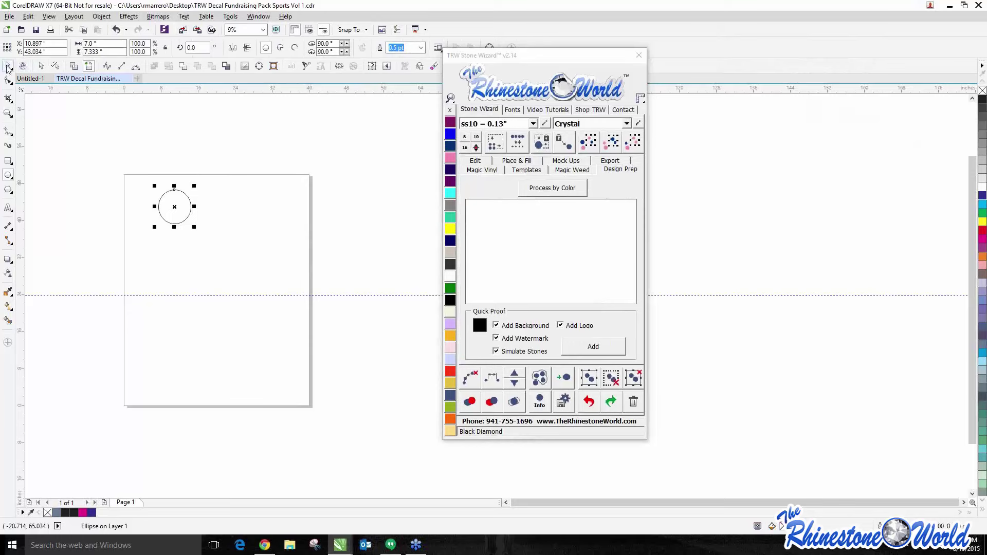
left_click(7, 68)
scroll(171, 195, "up", 2)
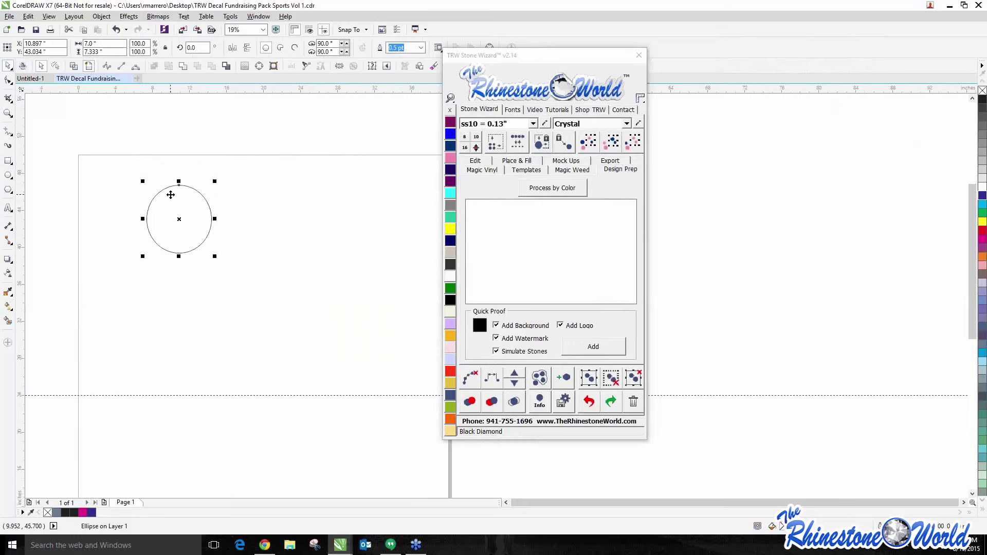
left_click_drag(562, 54, 699, 45)
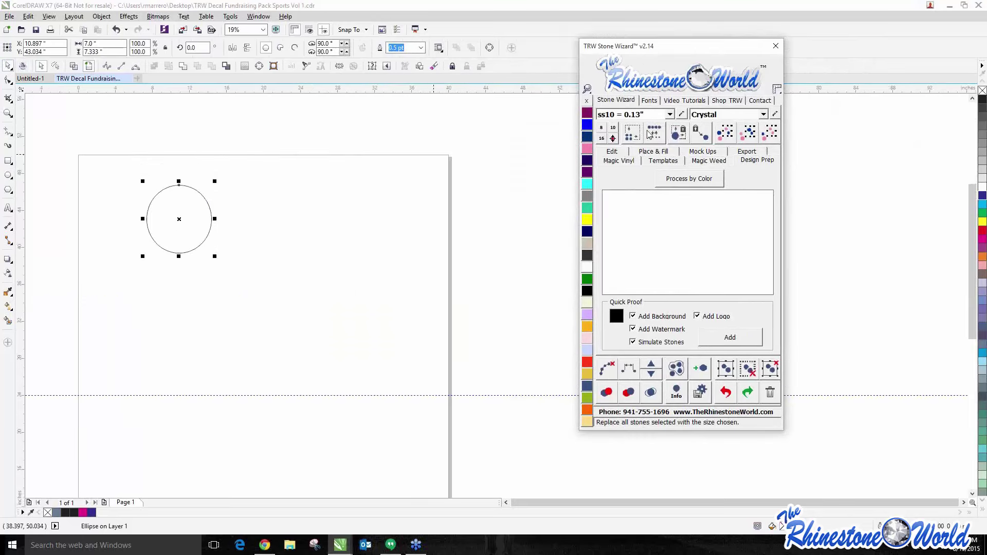
- Island-fill the ellipse with ss10 Crystal stones, spaced 0.02 and placed inside, with Add Stones enabled
left_click(650, 154)
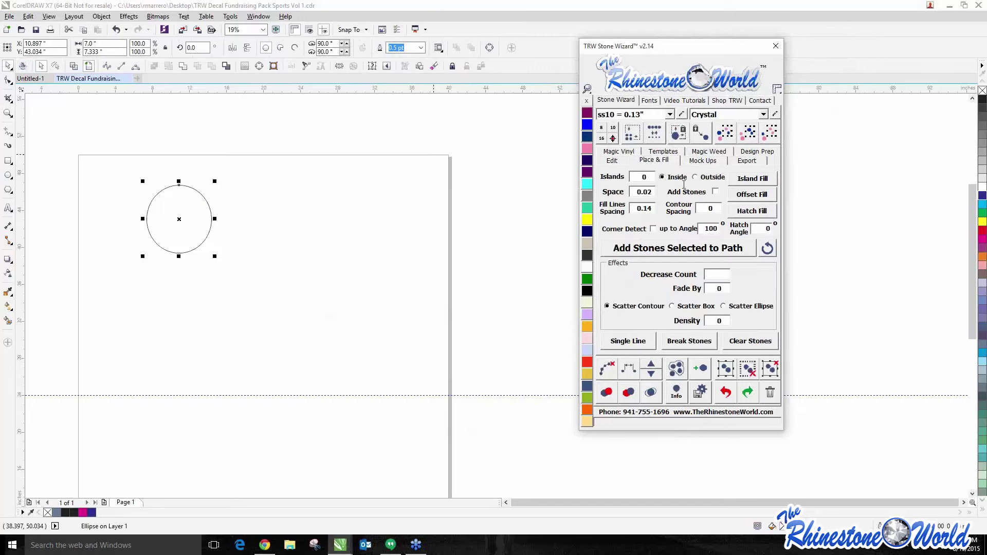
left_click(715, 192)
left_click(752, 178)
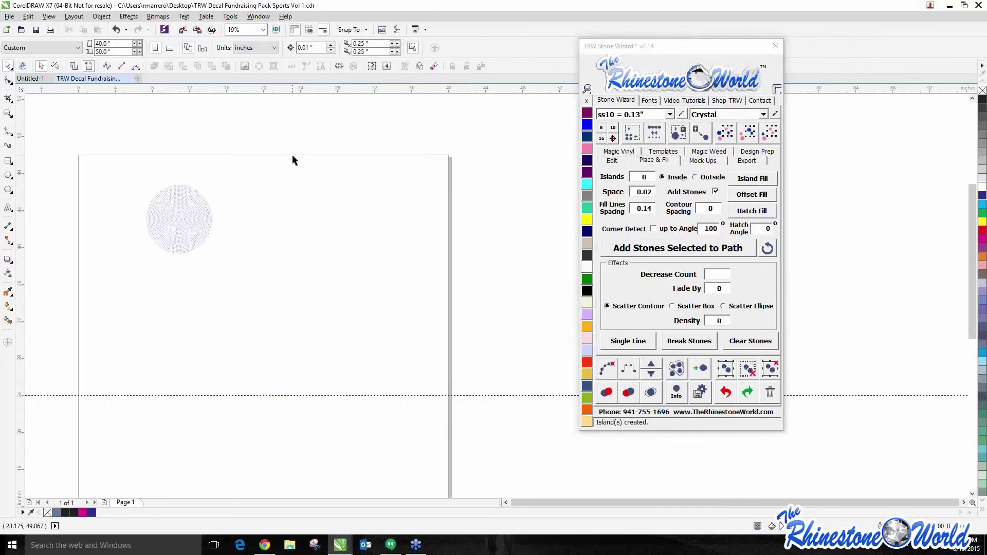
- Clear the paths from the stone-filled circle and recolor all its stones Jet Black
left_click_drag(293, 160, 90, 308)
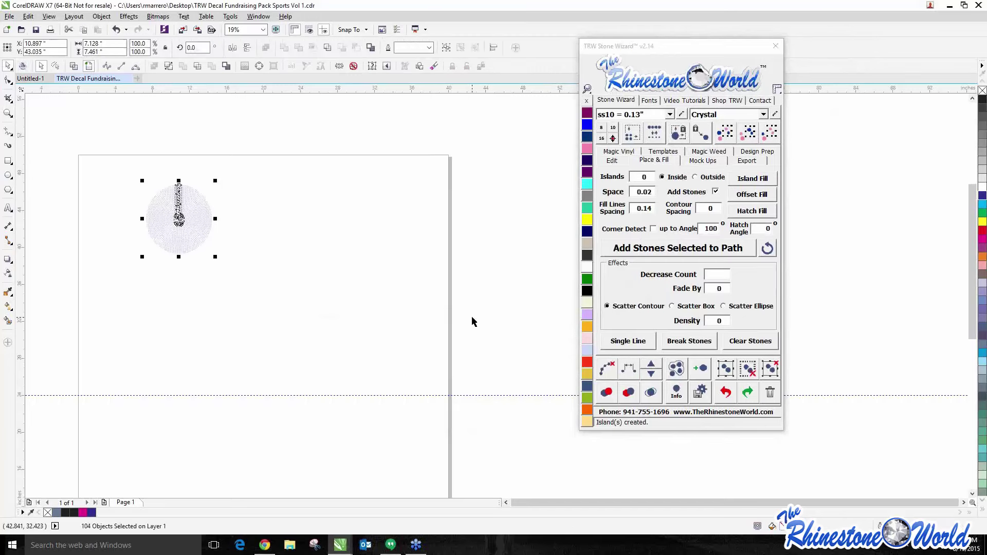
left_click(612, 370)
left_click_drag(292, 142, 91, 314)
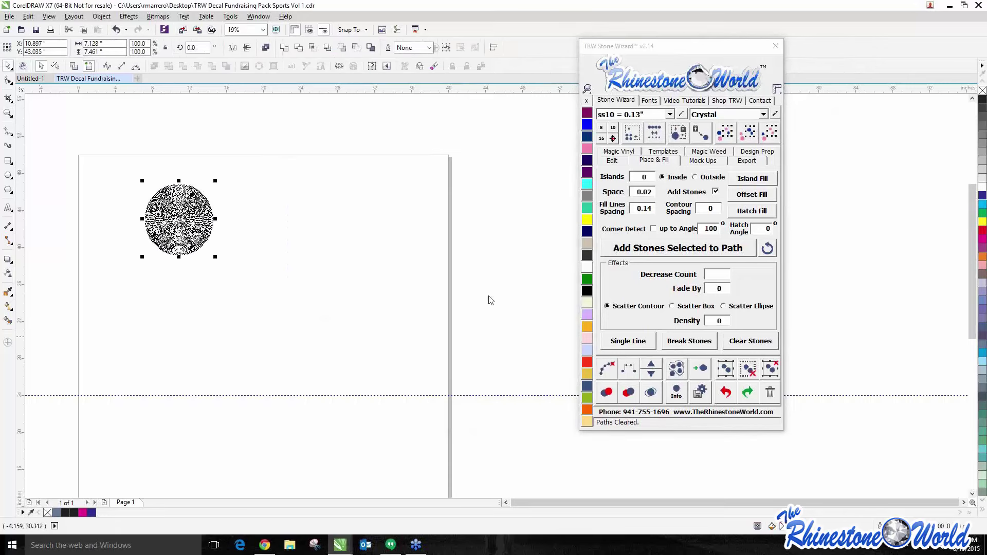
left_click(275, 269)
- Recolor the stones in the circle's upper-left quarter Citrine, including the missed ones along its upper edge
left_click_drag(106, 185, 192, 222)
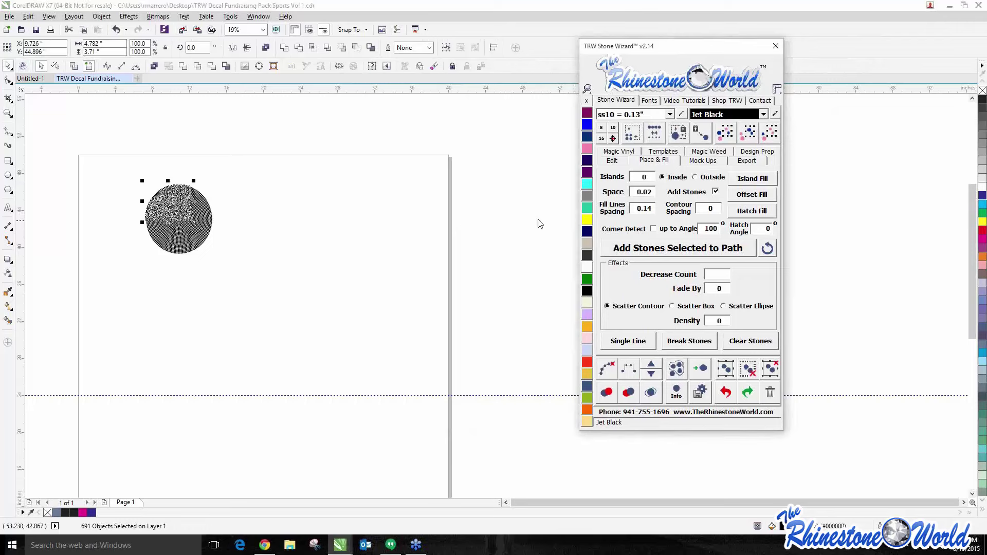
left_click(587, 219)
scroll(206, 180, "up", 2)
left_click_drag(124, 176, 182, 204)
left_click(587, 220)
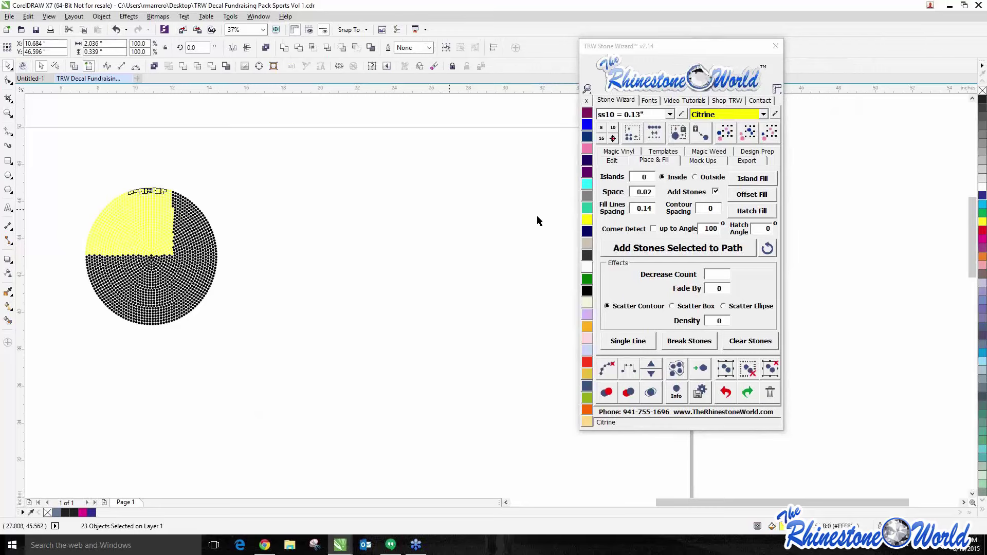
- Create Stone 2+ Cut templates from the entire two-color stone circle
left_click_drag(259, 137, 39, 396)
left_click(663, 152)
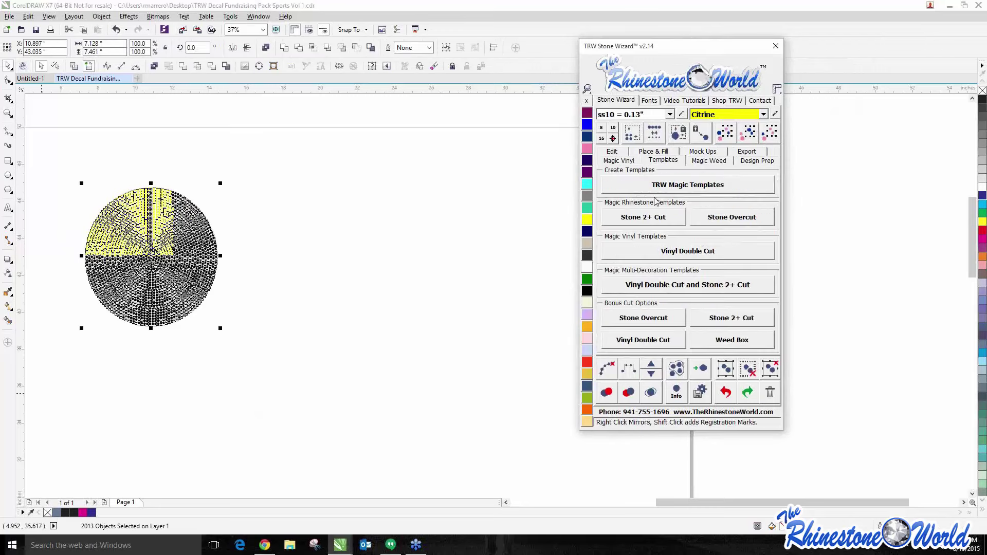
left_click(643, 216)
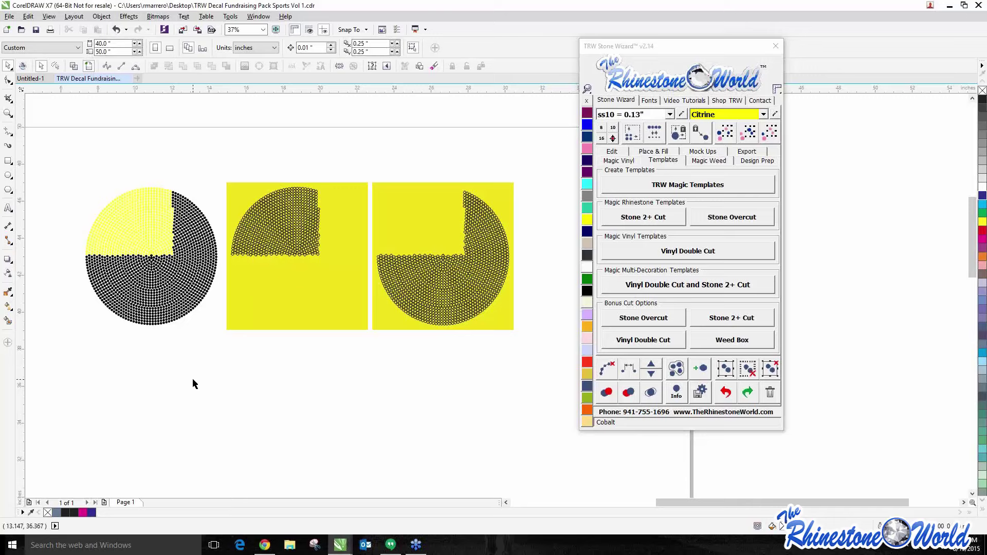
- Try to process the black-stone template by color with the Design Prep tools, and inspect its background rectangle
scroll(195, 374, "down", 1)
scroll(422, 314, "up", 1)
left_click_drag(360, 210, 97, 492)
left_click(757, 160)
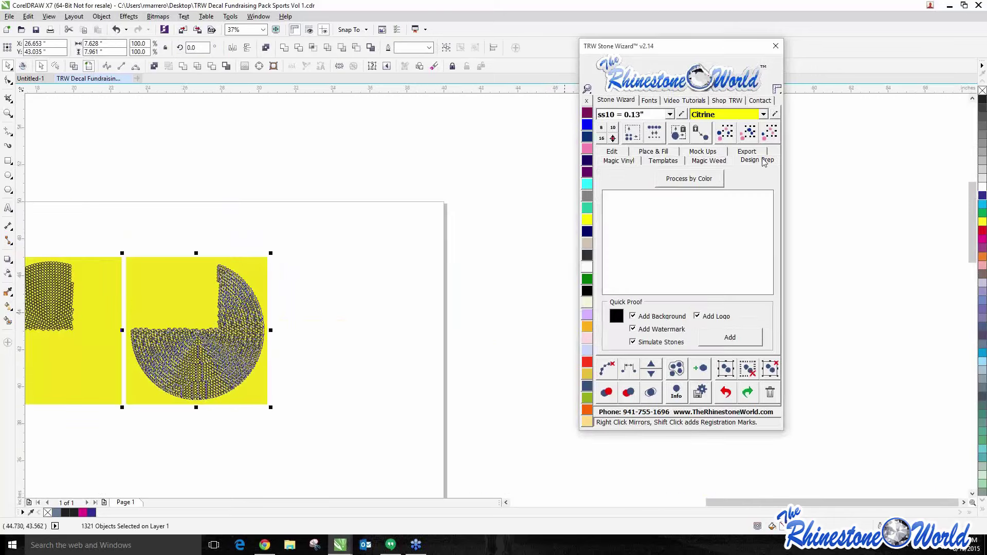
left_click(687, 180)
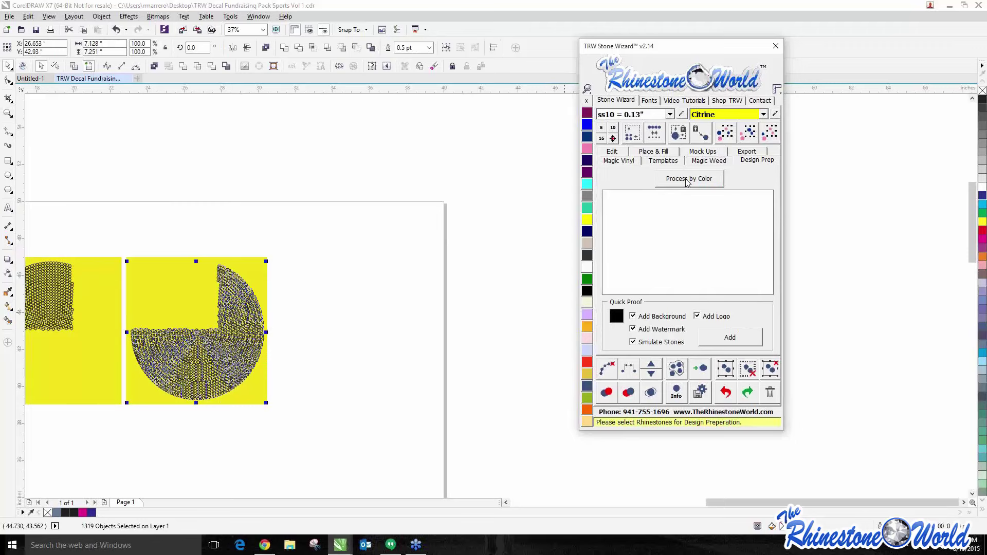
left_click(688, 181)
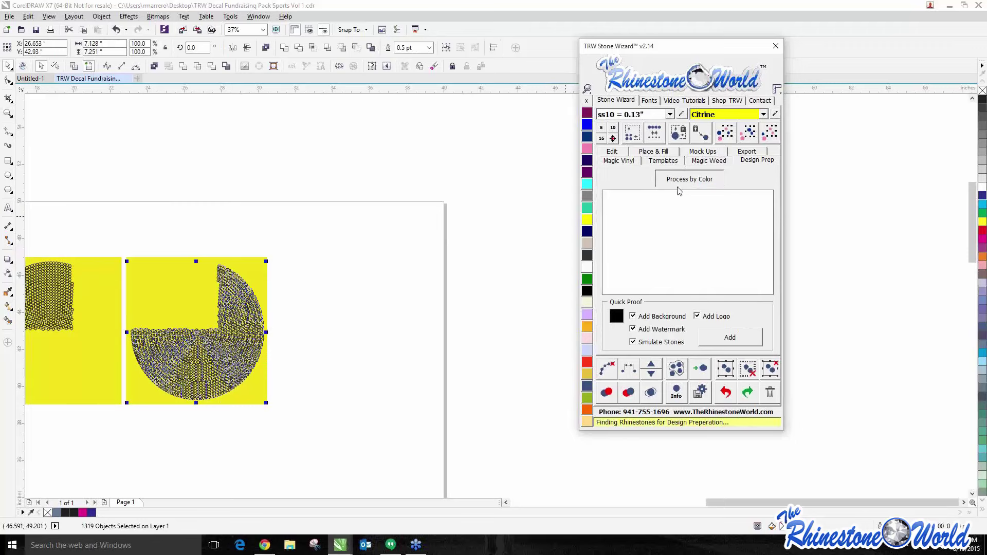
left_click(470, 249)
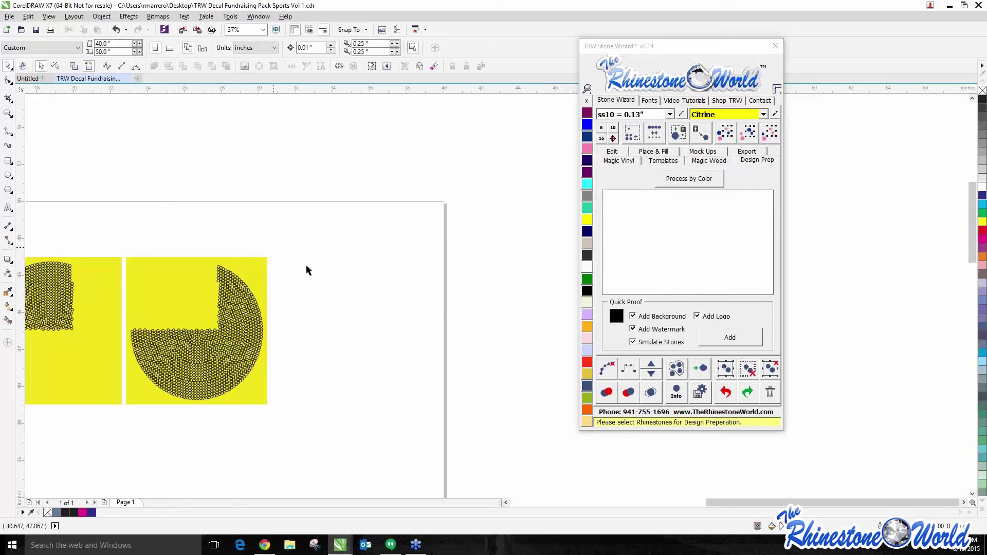
scroll(187, 291, "down", 1)
scroll(177, 290, "up", 1)
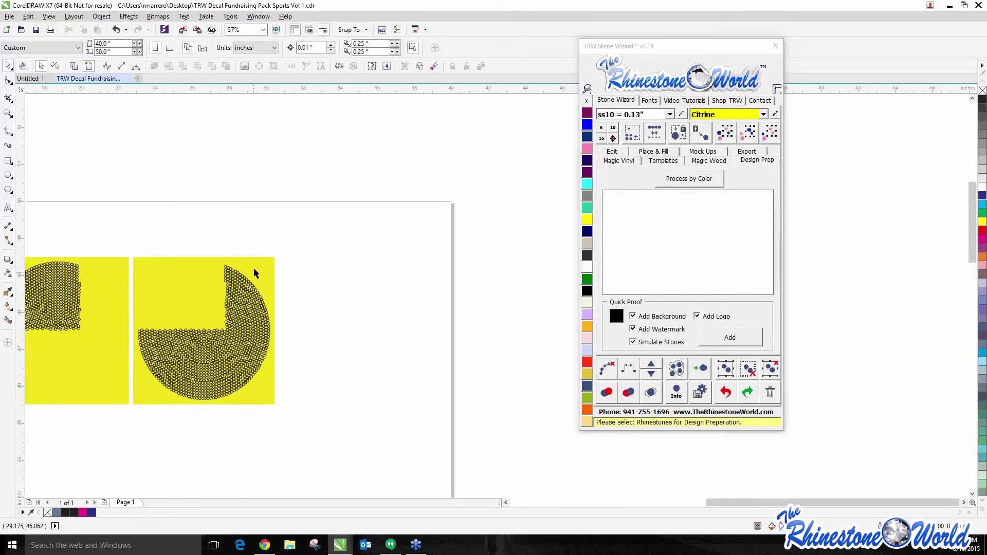
left_click(267, 261)
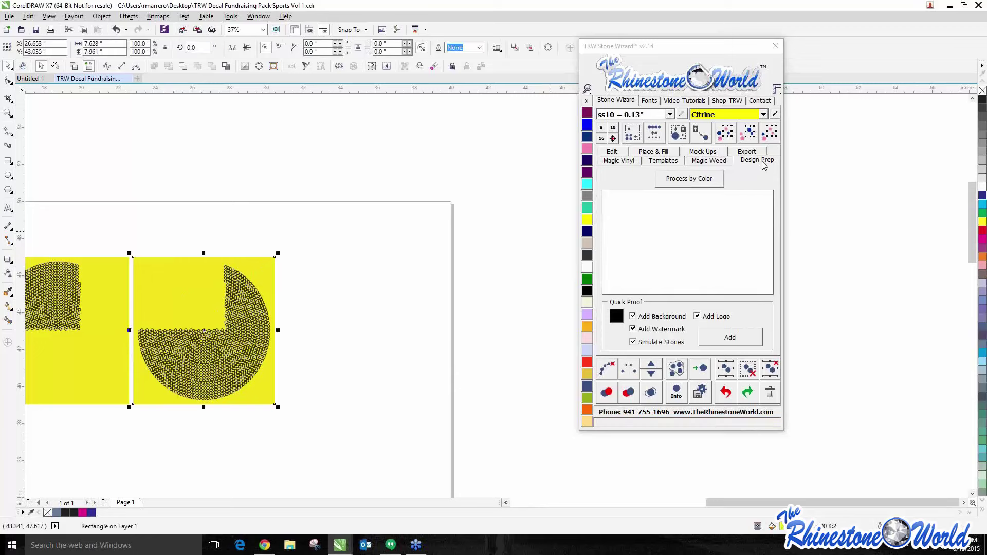
left_click(430, 254)
- Delete the stone circle and both yellow templates from the page, and close the Stone Wizard
scroll(436, 249, "down", 2)
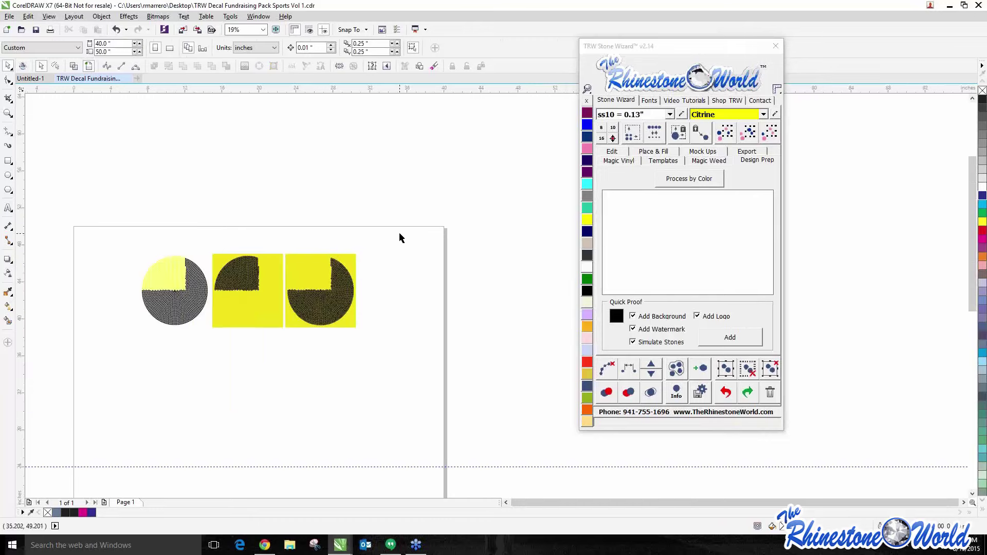
left_click_drag(406, 226, 76, 396)
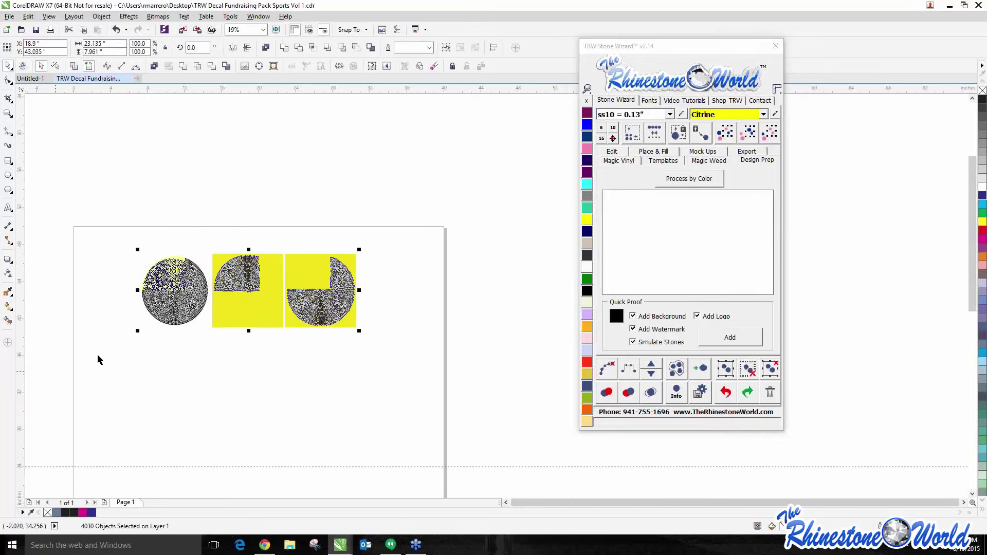
key("Delete")
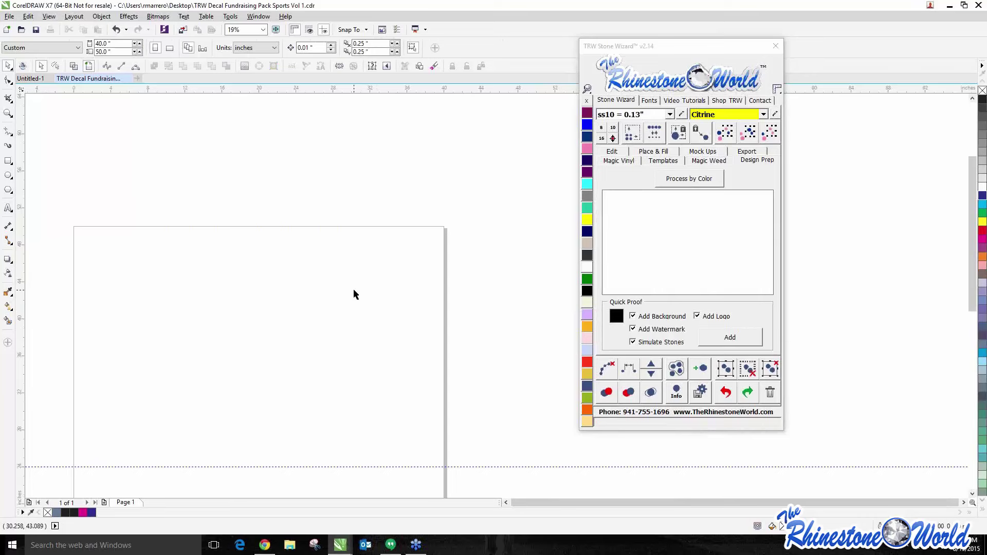
left_click(775, 46)
scroll(228, 310, "down", 1)
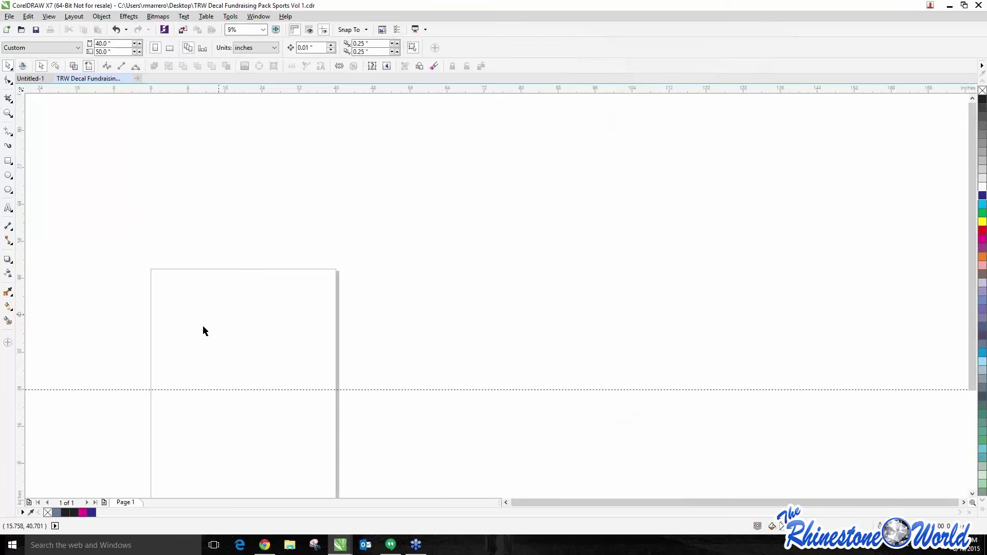
scroll(184, 338, "up", 1)
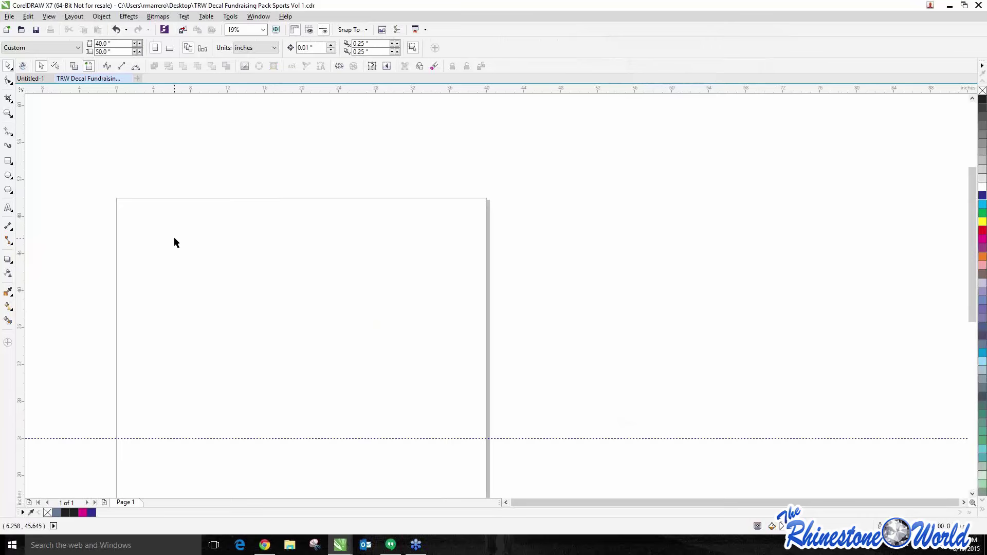
scroll(182, 238, "down", 2)
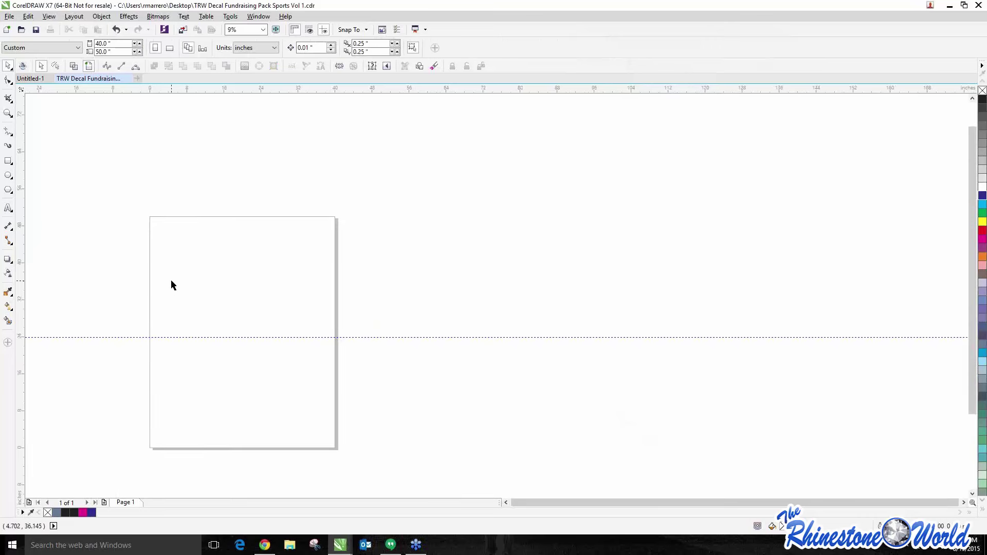
scroll(171, 285, "up", 2)
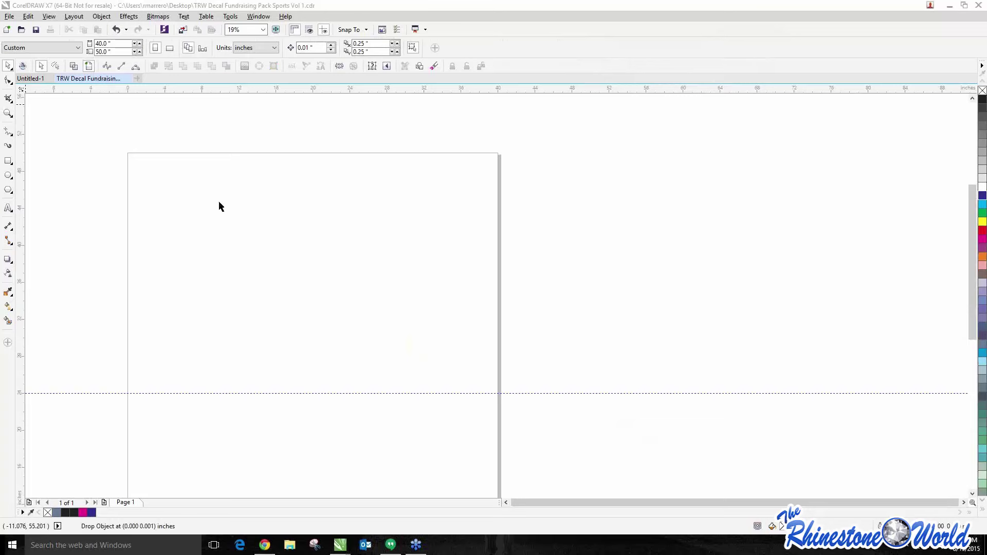
- Place the TRW Decal Fundraising Pack Sports Vol 1 artwork on the page and ungroup it
key("ctrl+v")
left_click_drag(275, 192, 333, 288)
right_click(325, 268)
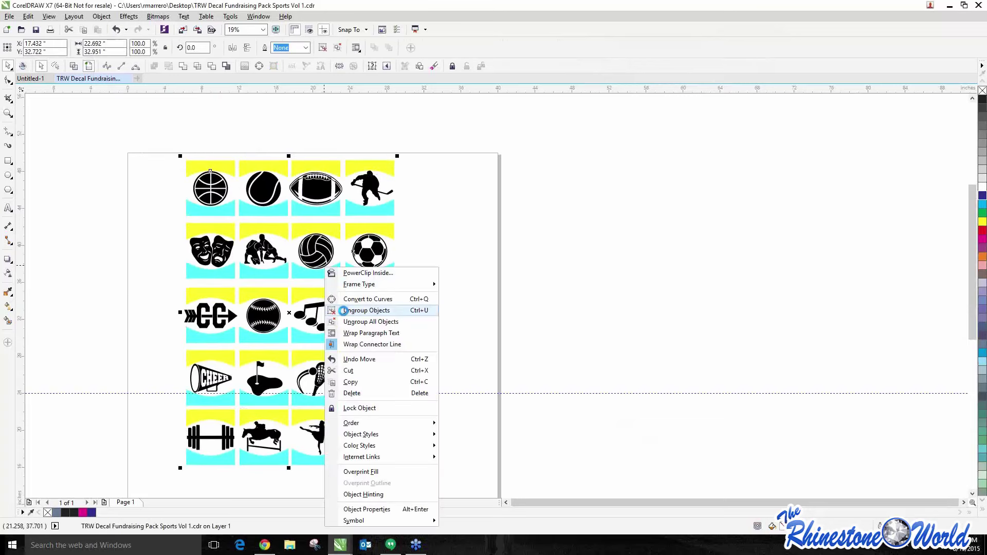
left_click(366, 311)
- Delete all the sports artwork except the black hockey player, including the yellow and cyan shapes around it
left_click_drag(164, 210, 443, 476)
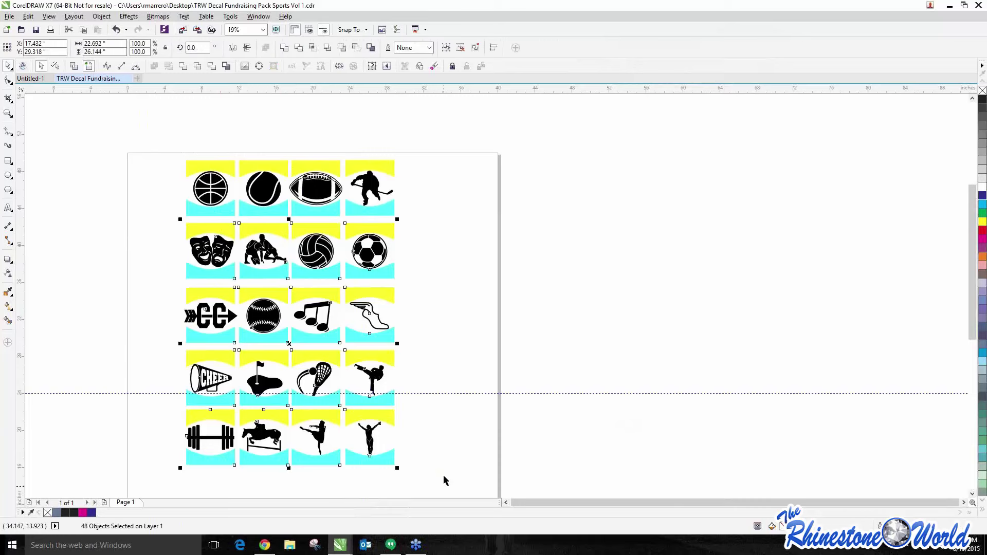
key("Delete")
left_click_drag(136, 122, 354, 255)
key("Delete")
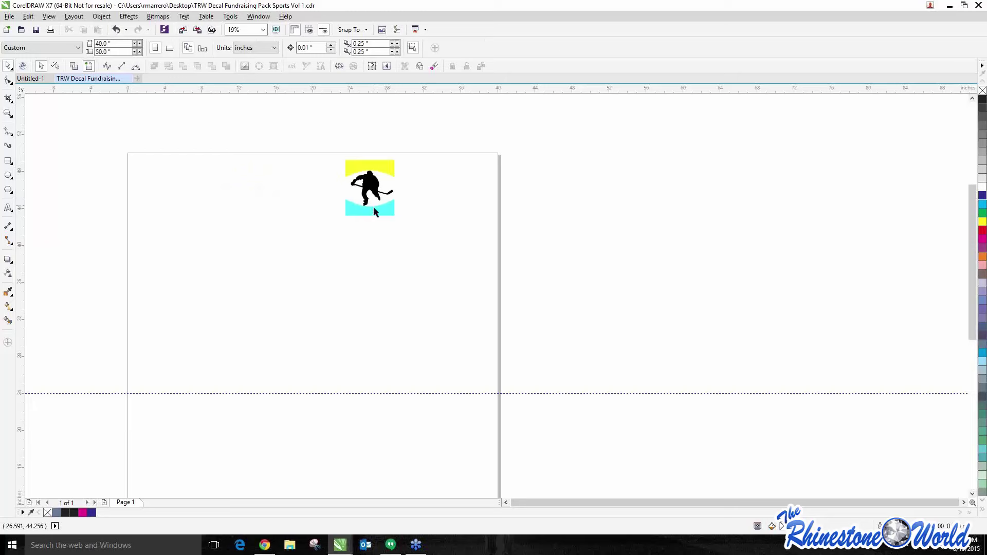
left_click(374, 208)
key("Delete")
left_click(370, 166)
key("Delete")
- Enlarge the hockey player silhouette to about 23.4 by 19.5 inches and move it off the page to the right
left_click_drag(411, 251, 331, 159)
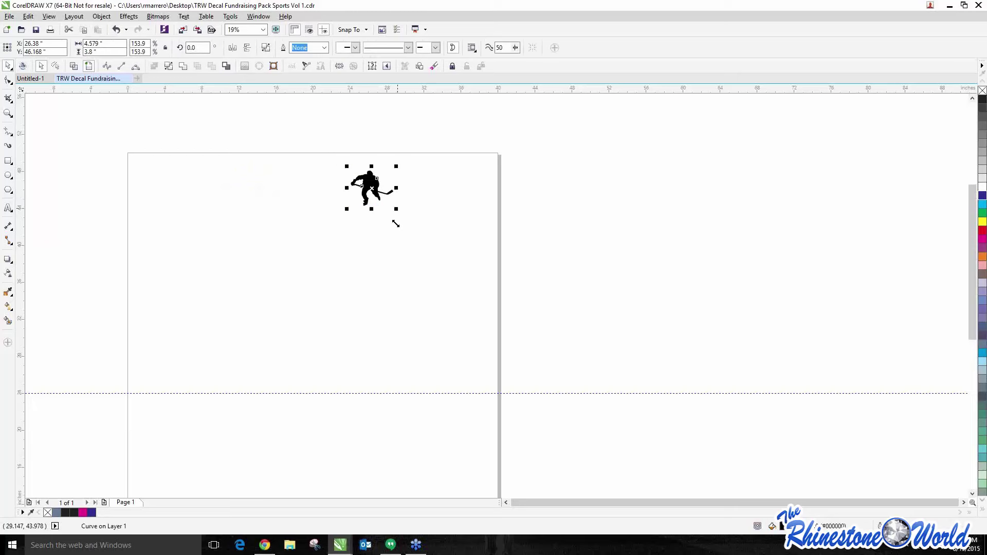
left_click_drag(396, 209, 571, 352)
left_click_drag(479, 278, 642, 242)
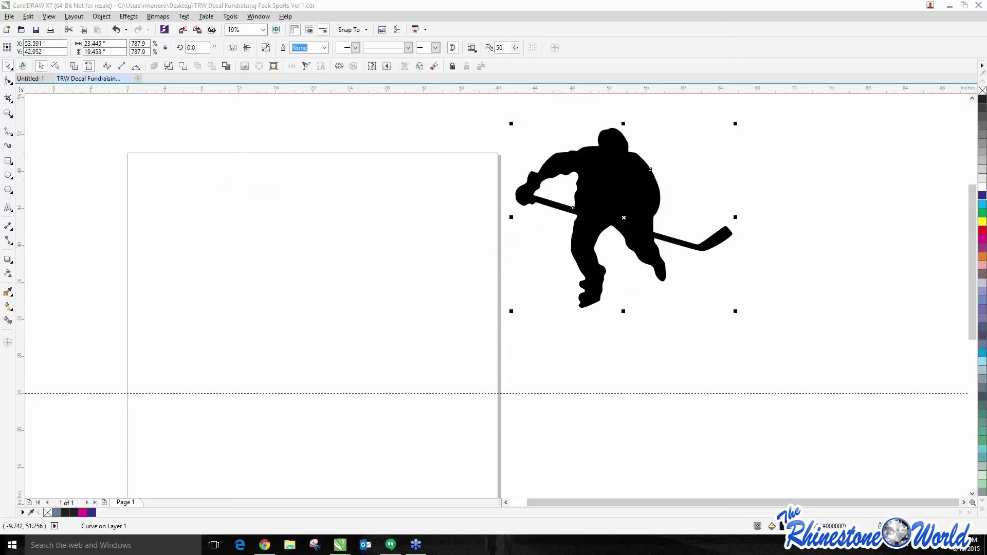
left_click(194, 231)
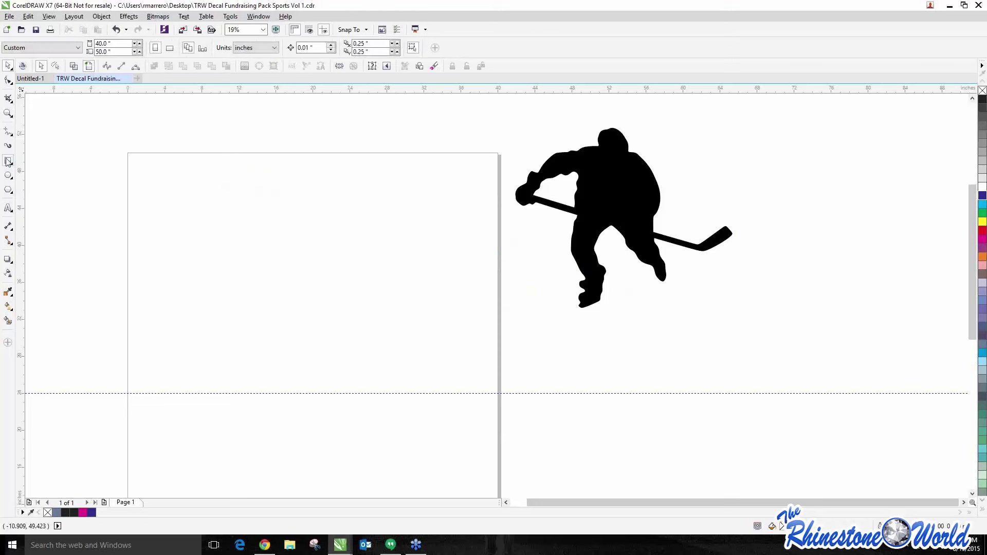
- Draw a rectangle about 40.1 by 19.2 inches across the page's upper part and move the hockey player onto it
left_click(8, 160)
left_click_drag(128, 153, 499, 332)
left_click(7, 67)
left_click_drag(604, 186, 323, 213)
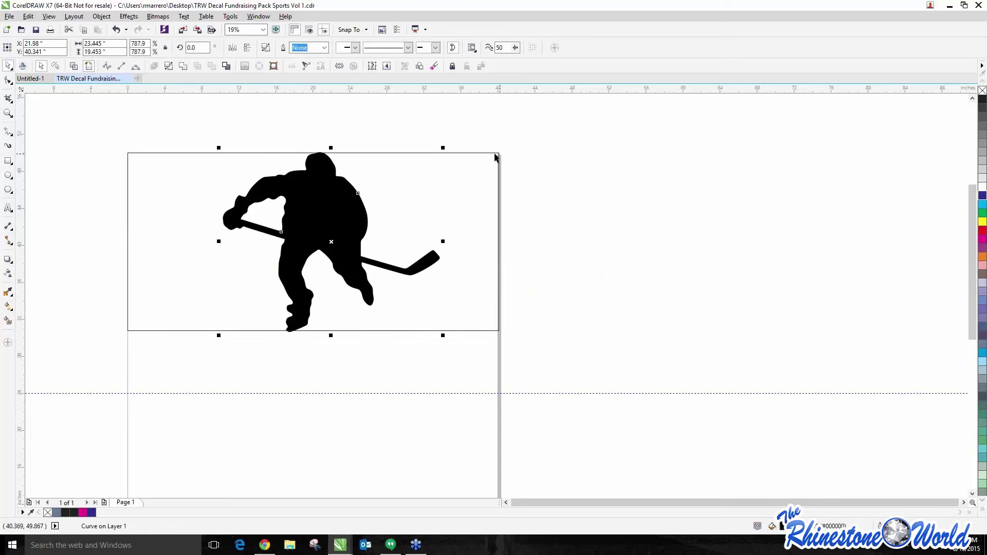
key("Escape")
- Fill the rectangle with yellow and send it to the back of the page behind the hockey player
left_click(473, 172)
left_click(982, 222)
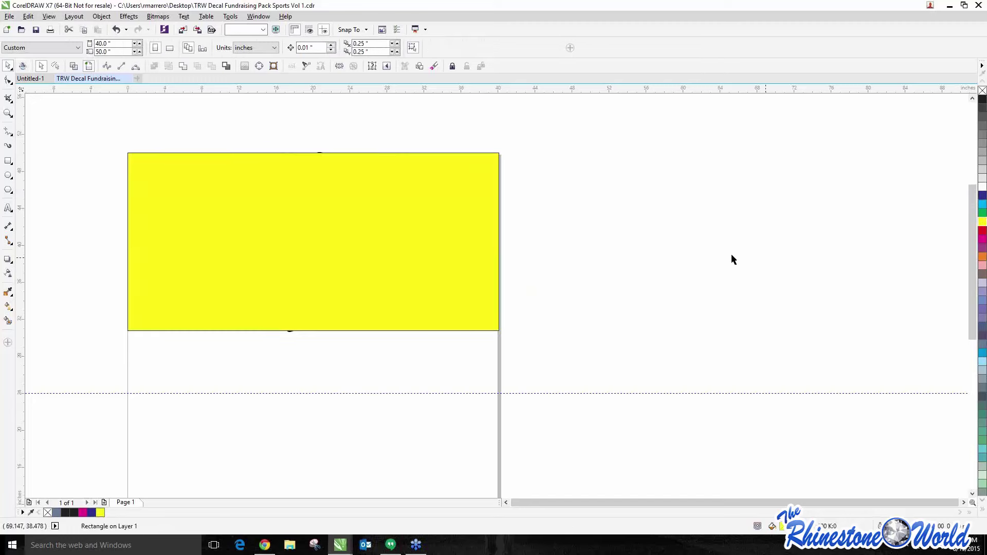
right_click(470, 240)
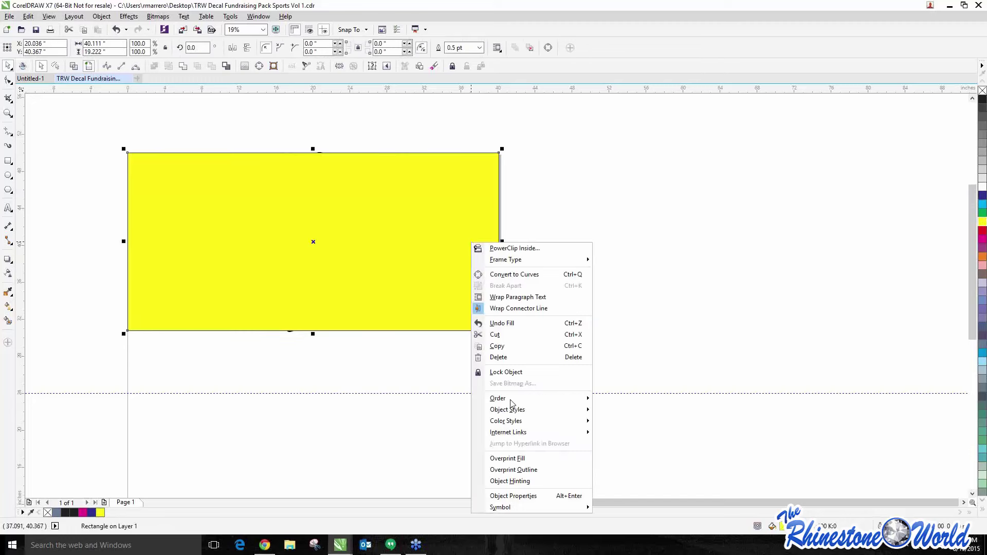
mouse_move(512, 404)
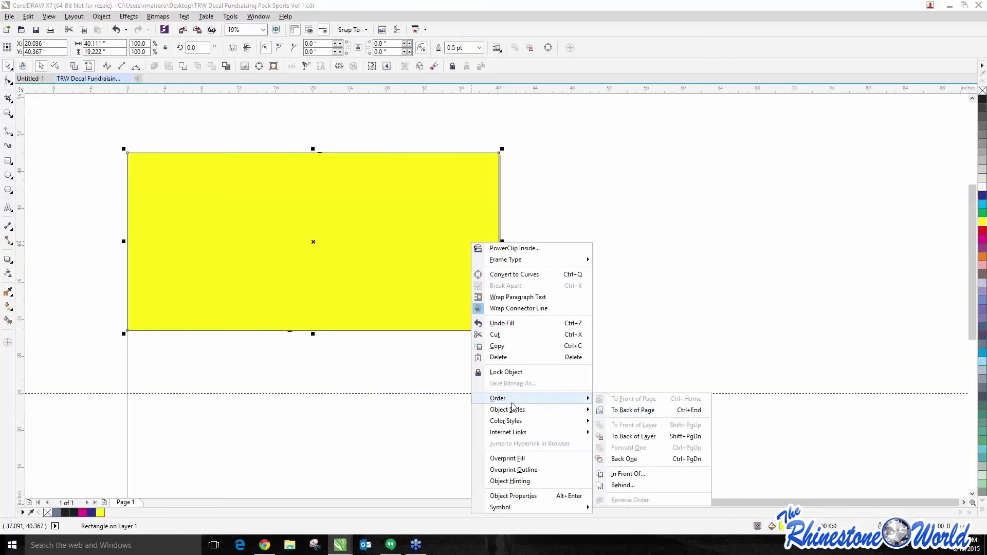
left_click(633, 410)
left_click(644, 262)
- Shift the hockey player silhouette slightly right on the yellow rectangle, centring it at about X 21.88 inches
scroll(252, 195, "up", 2)
left_click(291, 216)
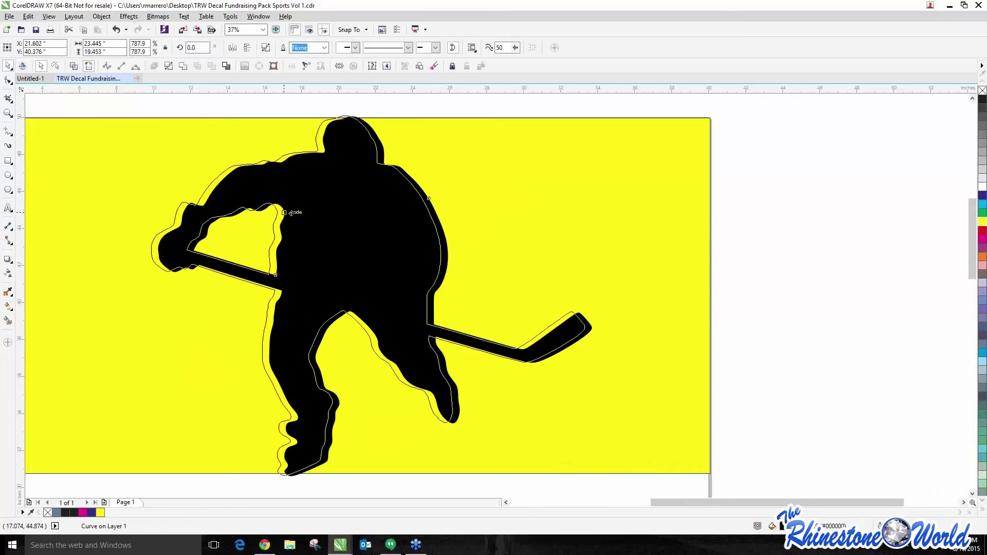
scroll(290, 216, "down", 4)
scroll(292, 213, "up", 2)
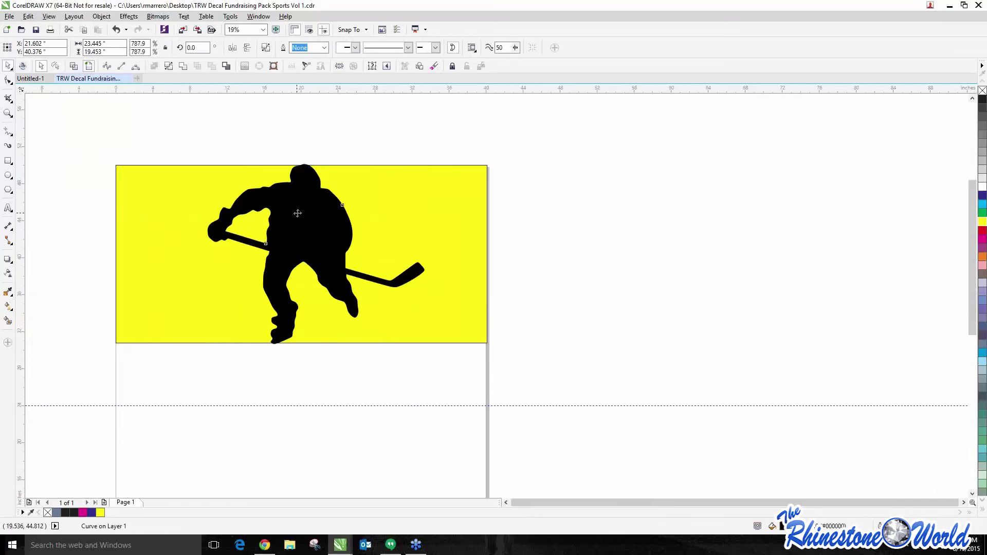
left_click_drag(292, 212, 294, 213)
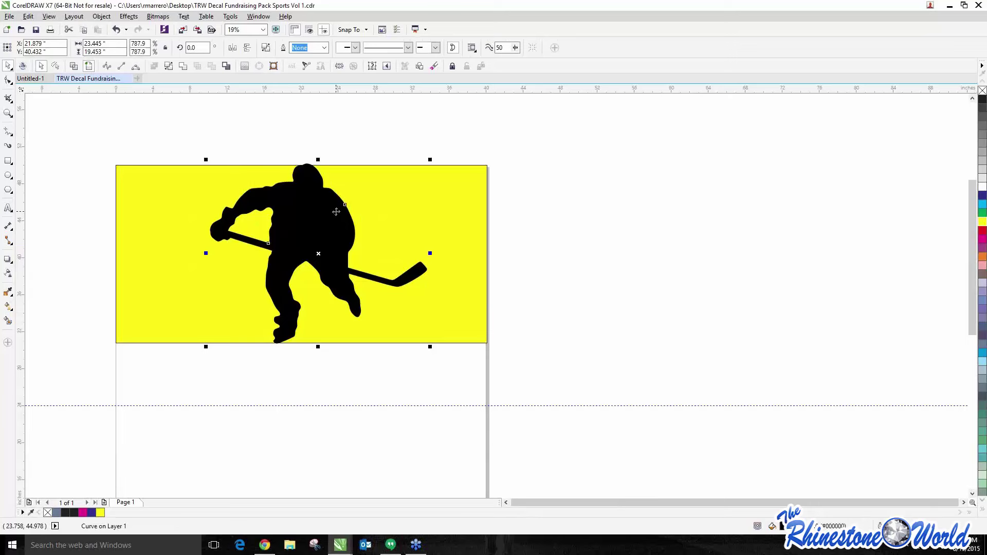
left_click(532, 233)
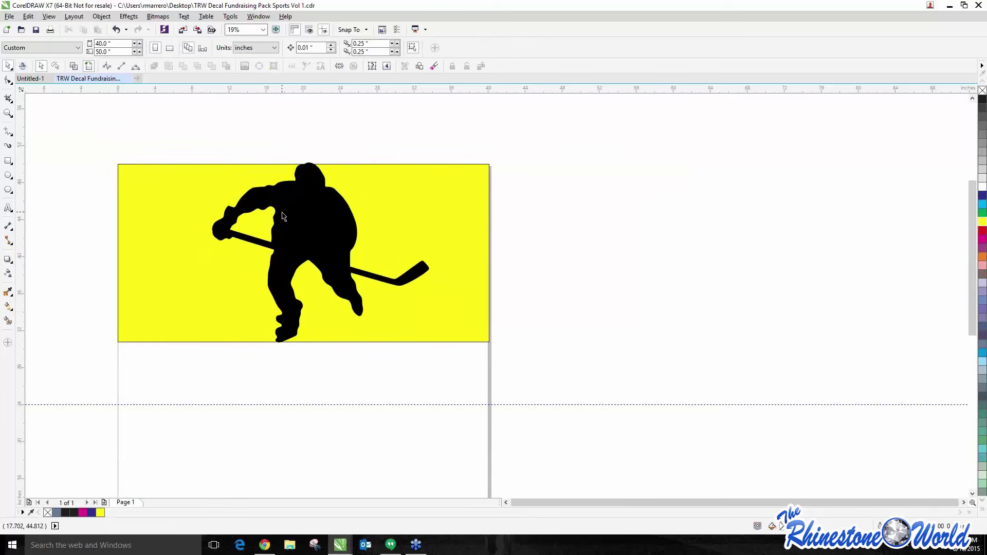
- Adjust the hockey player's height to about 19.34 inches so the head and skate just overlap the rectangle's upper and lower edges
left_click(283, 216)
scroll(292, 170, "up", 2)
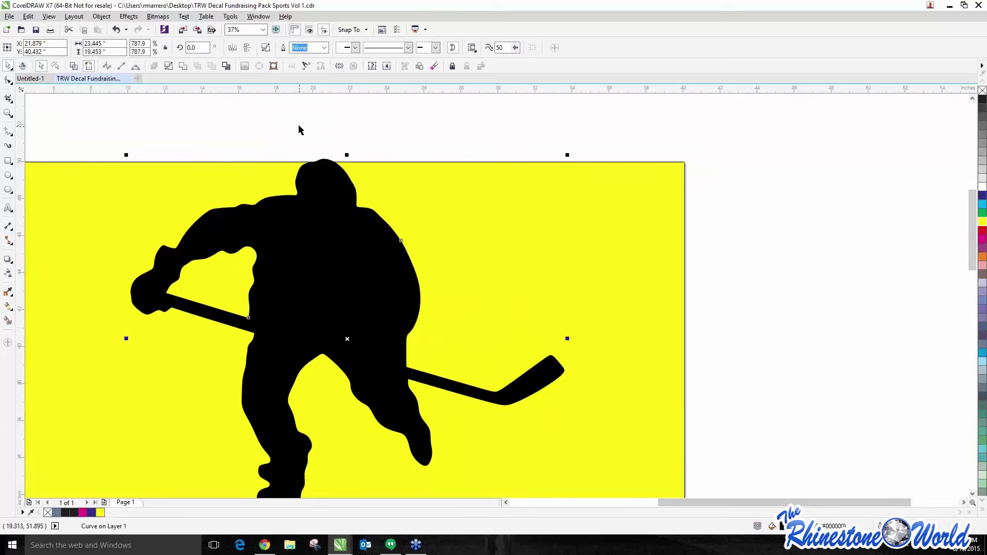
scroll(301, 130, "up", 2)
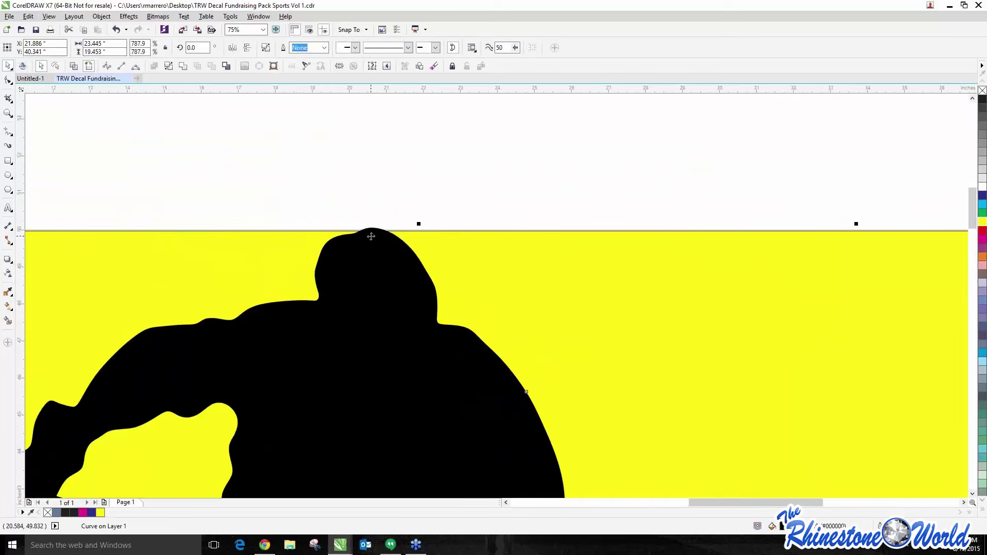
left_click_drag(419, 224, 419, 223)
scroll(419, 223, "down", 2)
scroll(405, 314, "up", 2)
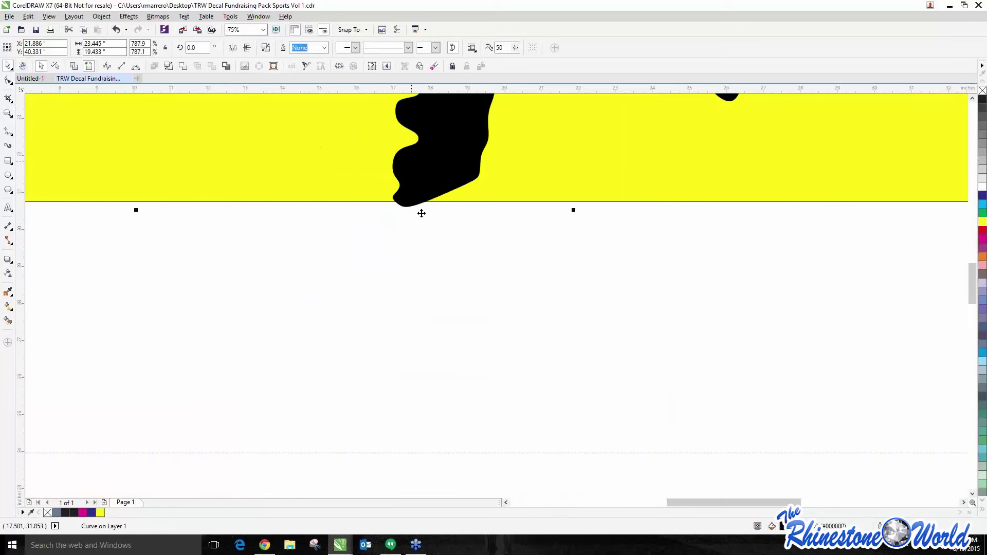
scroll(422, 213, "up", 1)
left_click_drag(735, 238, 735, 229)
scroll(408, 260, "down", 4)
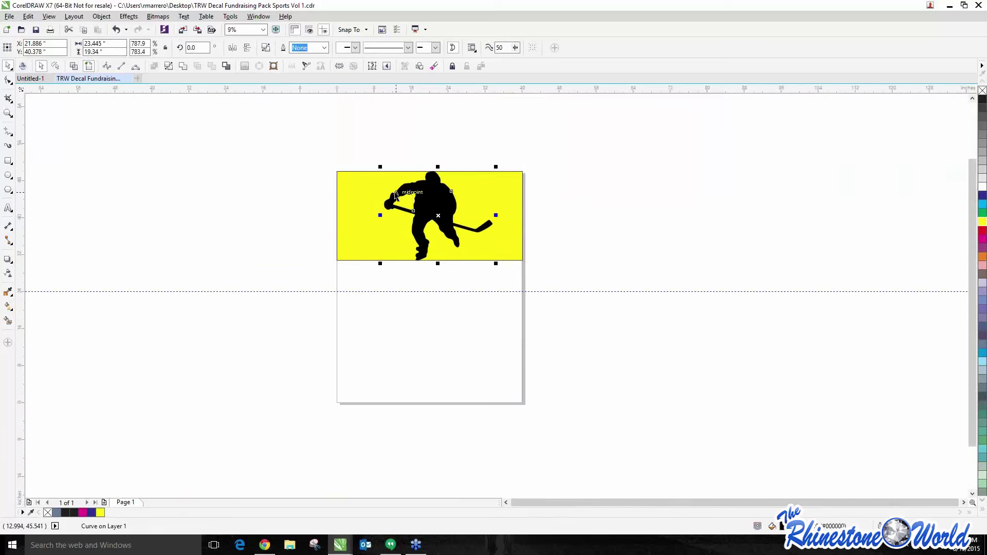
scroll(464, 202, "up", 1)
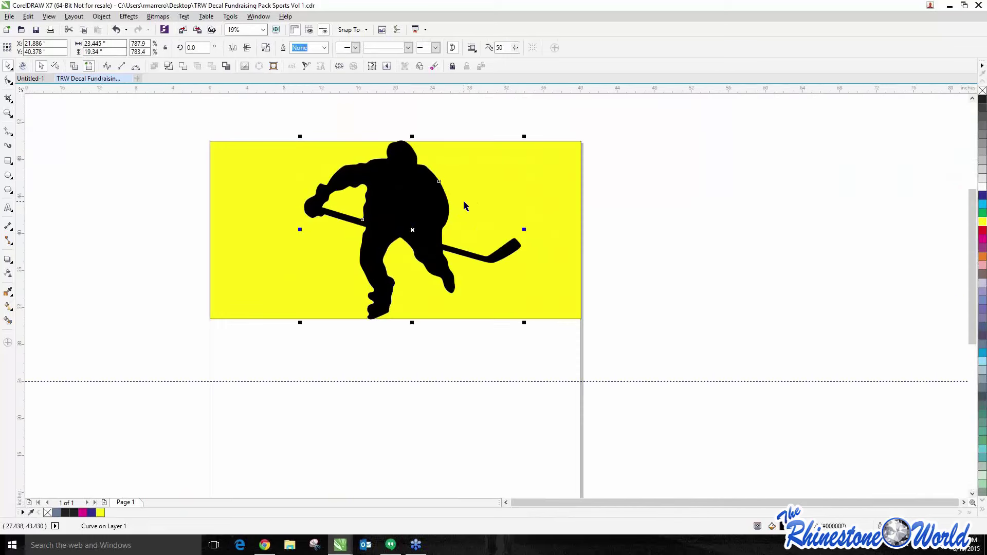
left_click(139, 252)
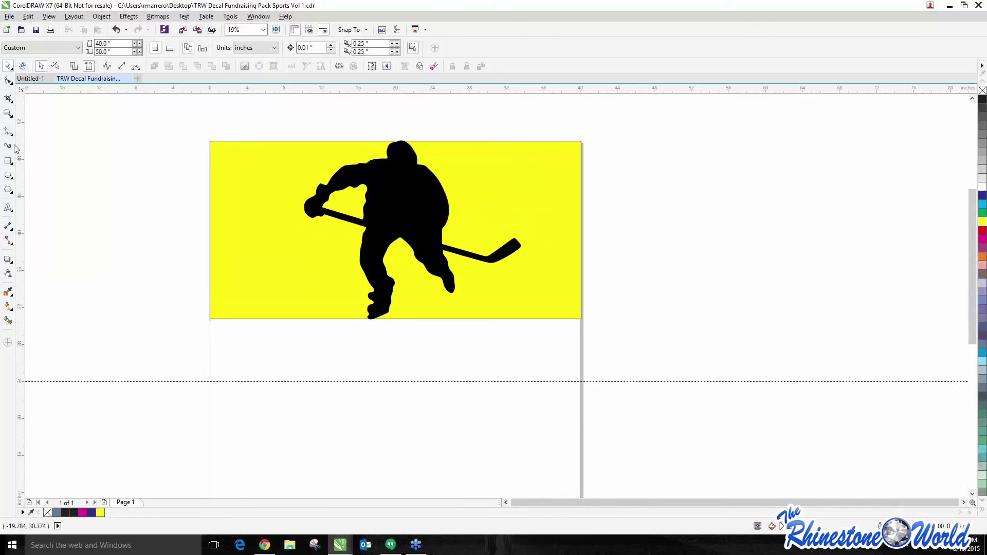
- Use Smart Fill to colour the background left of the player and the gap between the arm and stick green
left_click(9, 322)
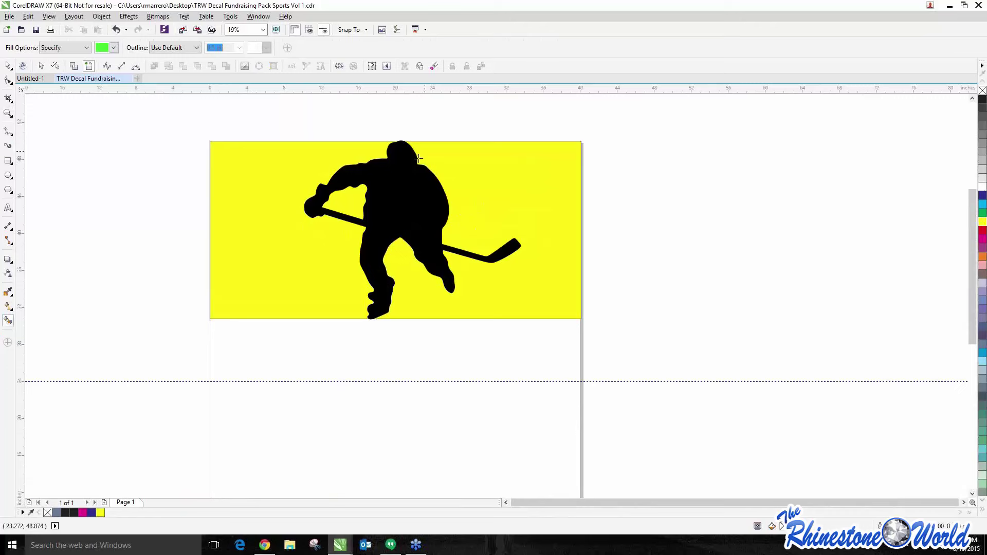
left_click(279, 193)
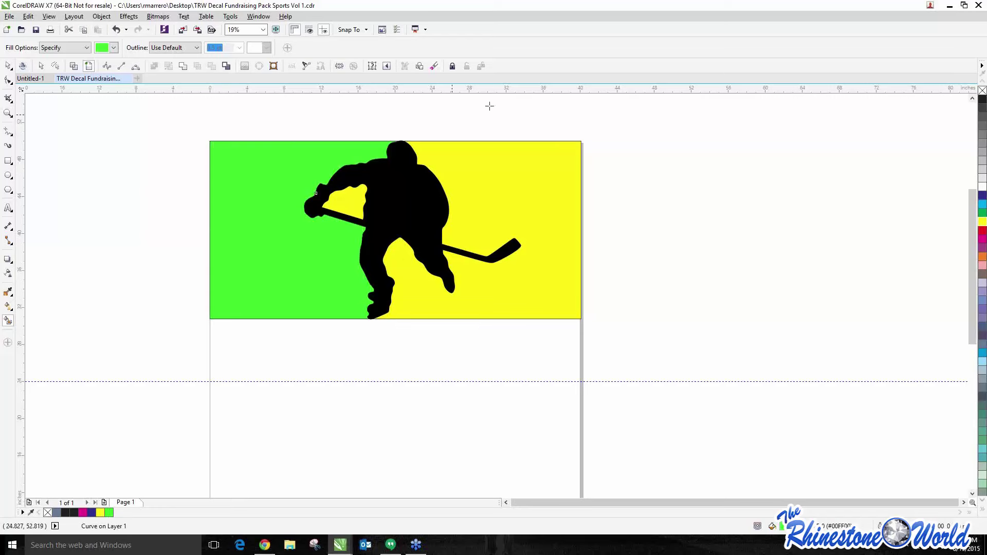
scroll(415, 154, "up", 2)
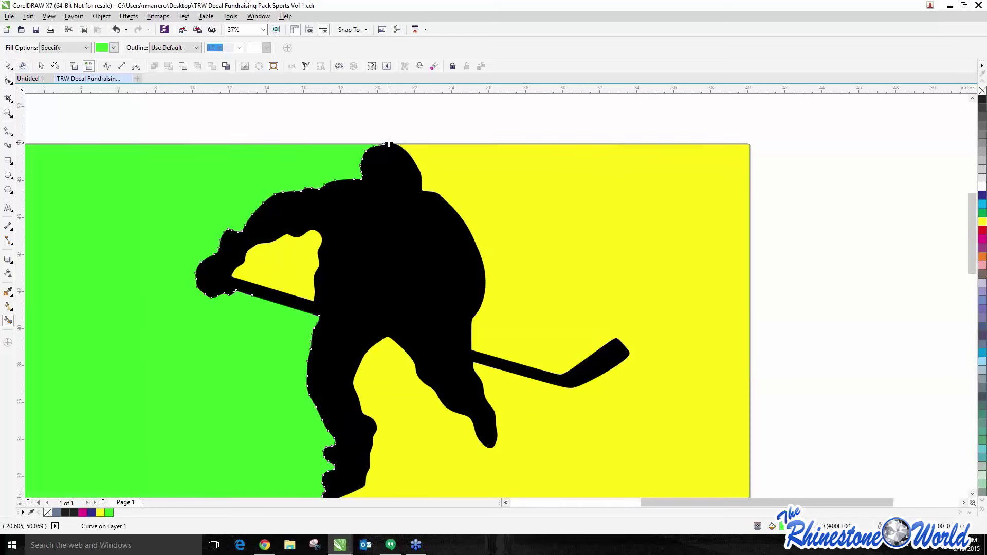
scroll(390, 143, "down", 4)
scroll(371, 261, "up", 4)
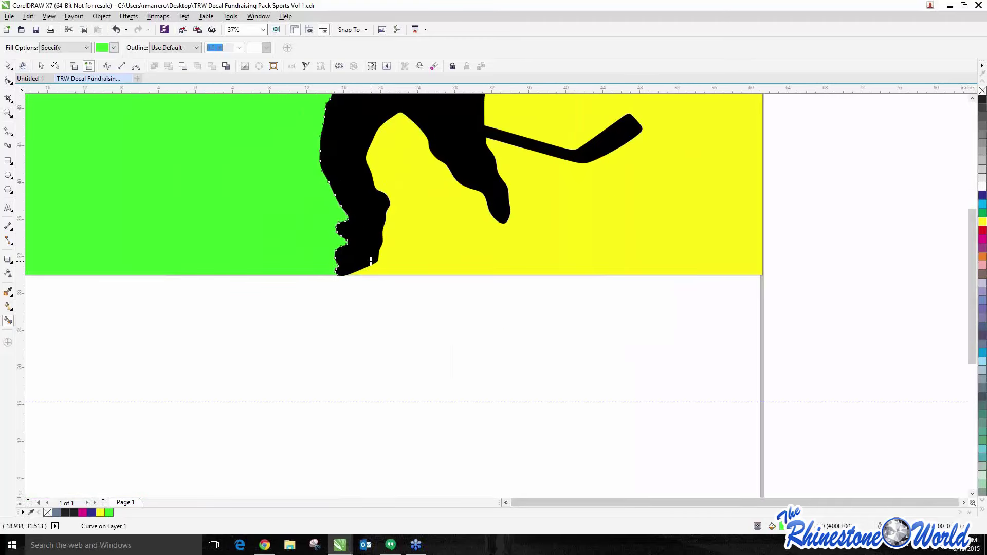
scroll(371, 261, "down", 4)
scroll(357, 208, "up", 2)
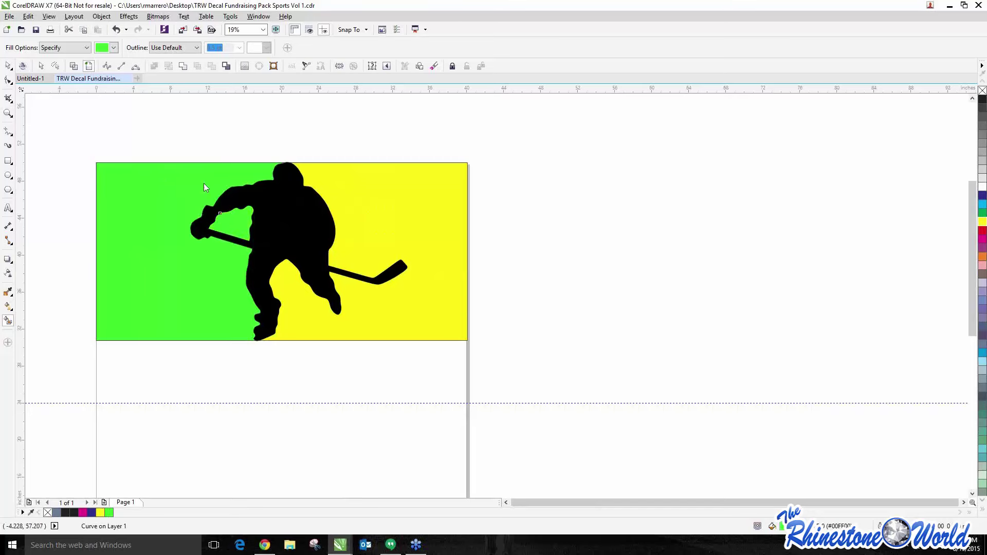
- Use Smart Fill to colour the background on the right side of the player magenta
left_click(114, 47)
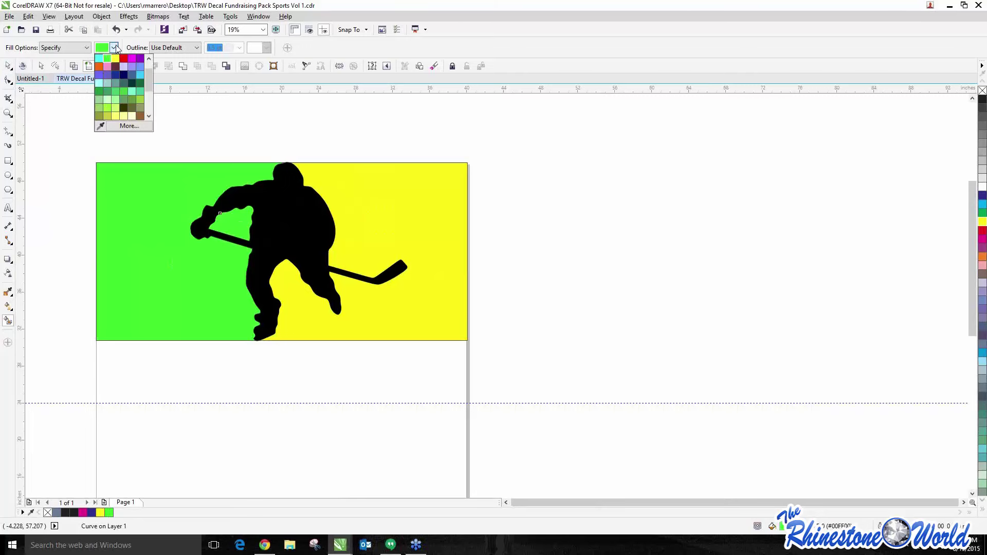
left_click(130, 59)
left_click(397, 223)
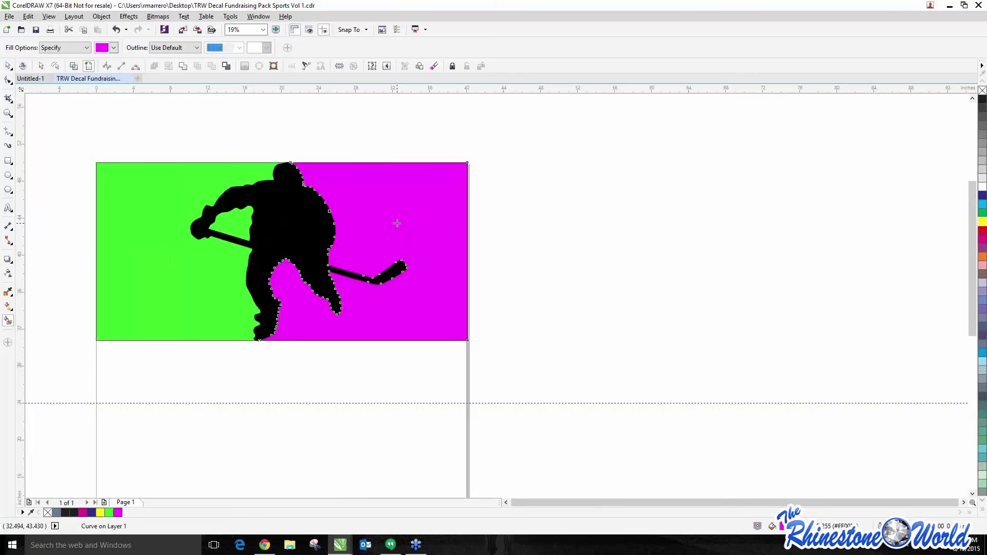
left_click(8, 65)
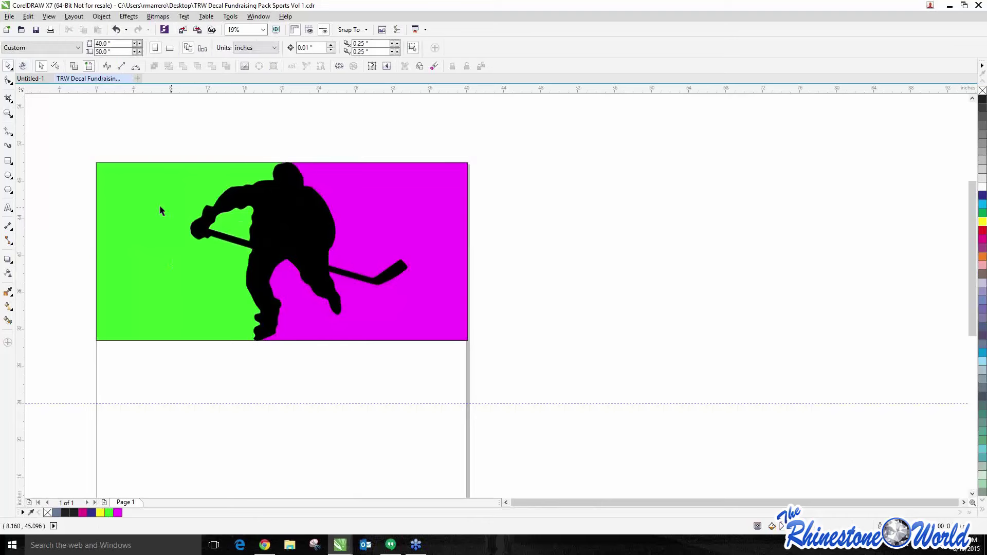
- Move the green and magenta areas, the small gap piece and the player together down below the yellow rectangle
left_click(125, 201)
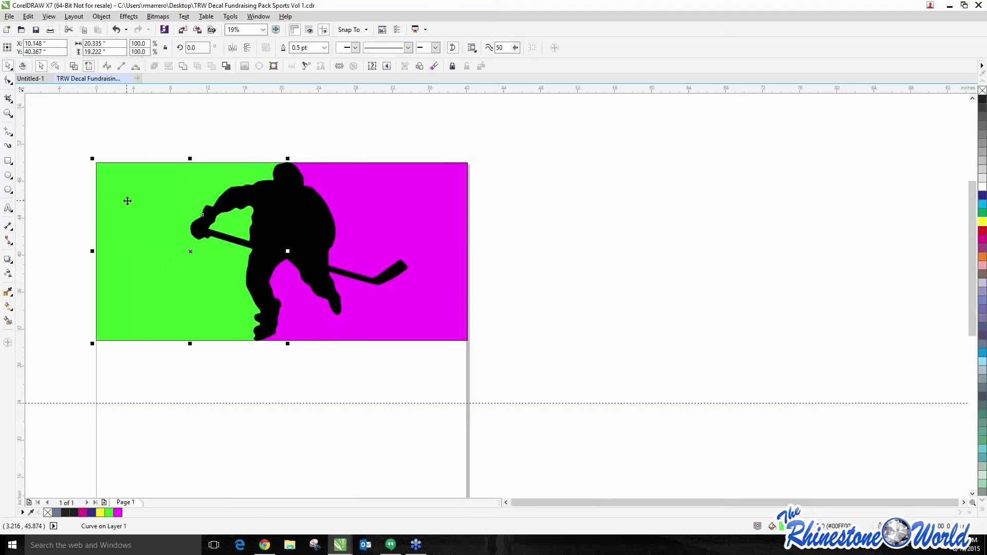
left_click(305, 223, "shift")
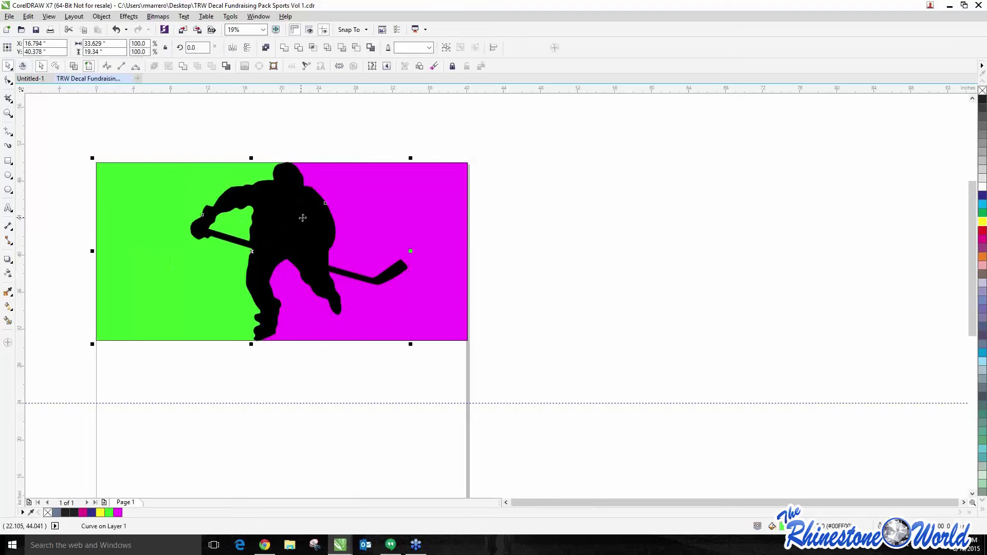
left_click(392, 219, "shift")
scroll(392, 218, "down", 2)
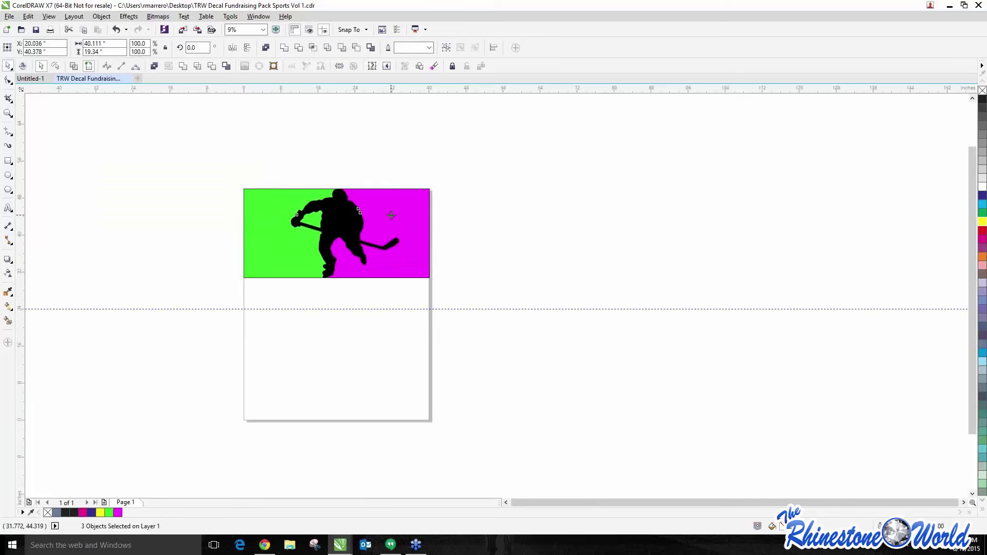
left_click_drag(391, 215, 391, 322)
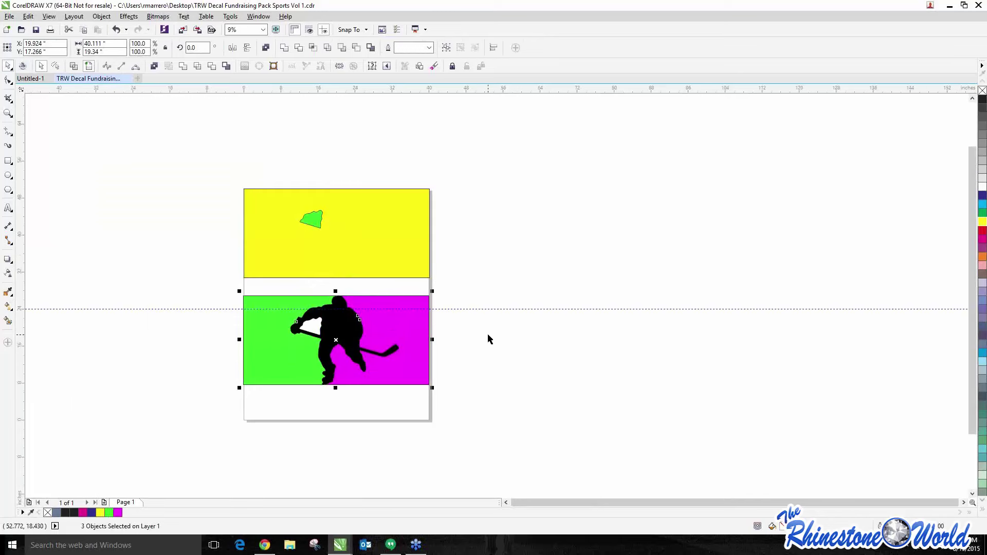
key("ctrl+z")
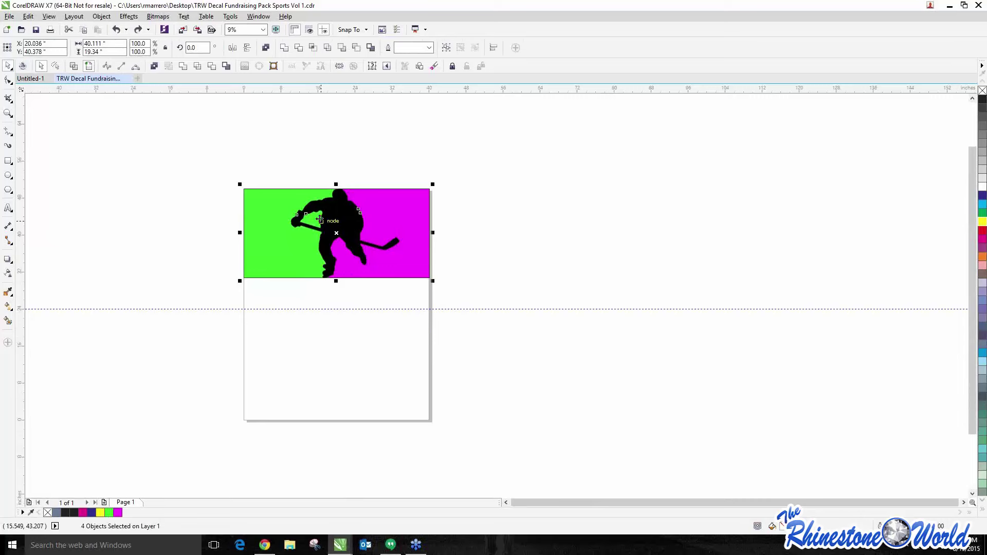
left_click_drag(375, 214, 375, 323)
left_click(468, 348)
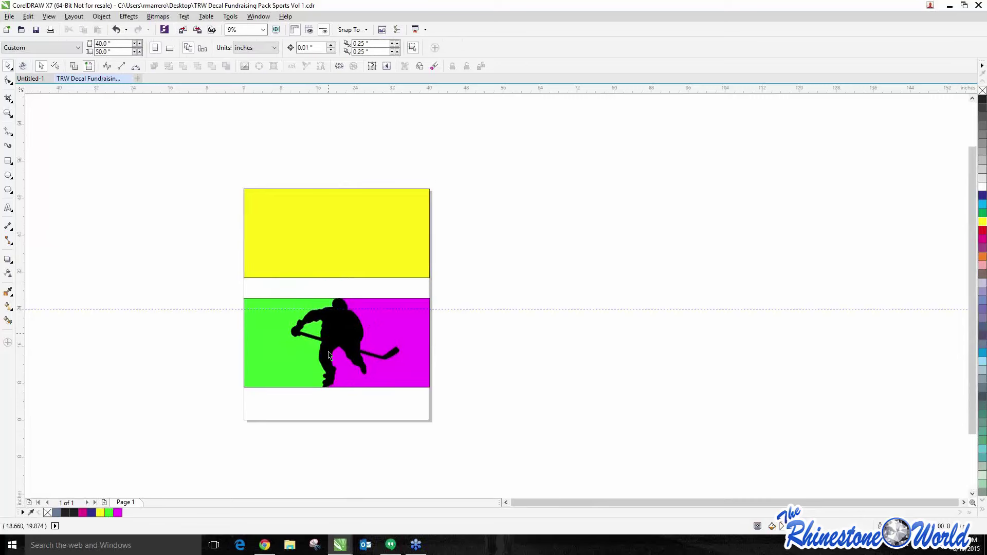
- Delete the hockey player to expose its cutout between the green and magenta pieces, and undo the deletion
left_click(338, 327)
scroll(338, 328, "up", 1)
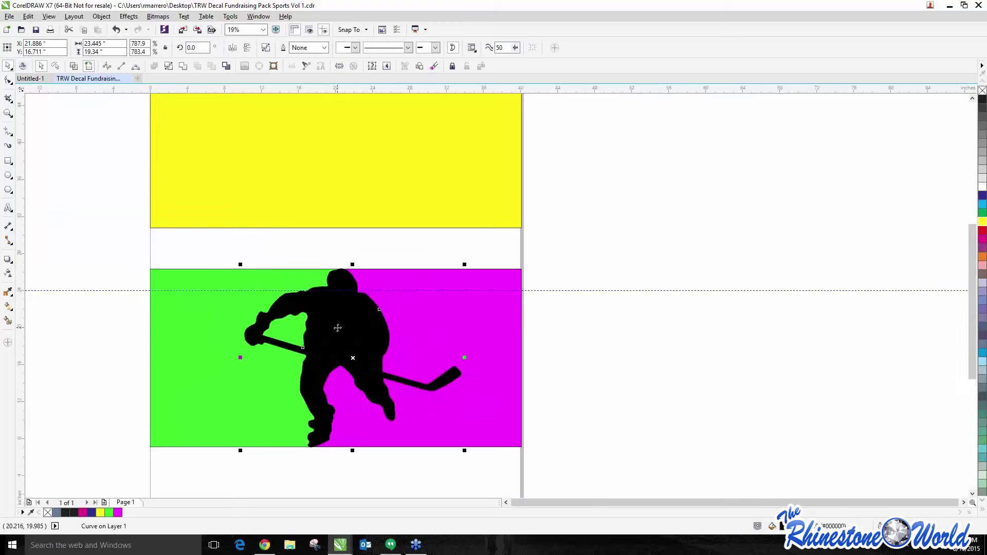
key("Delete")
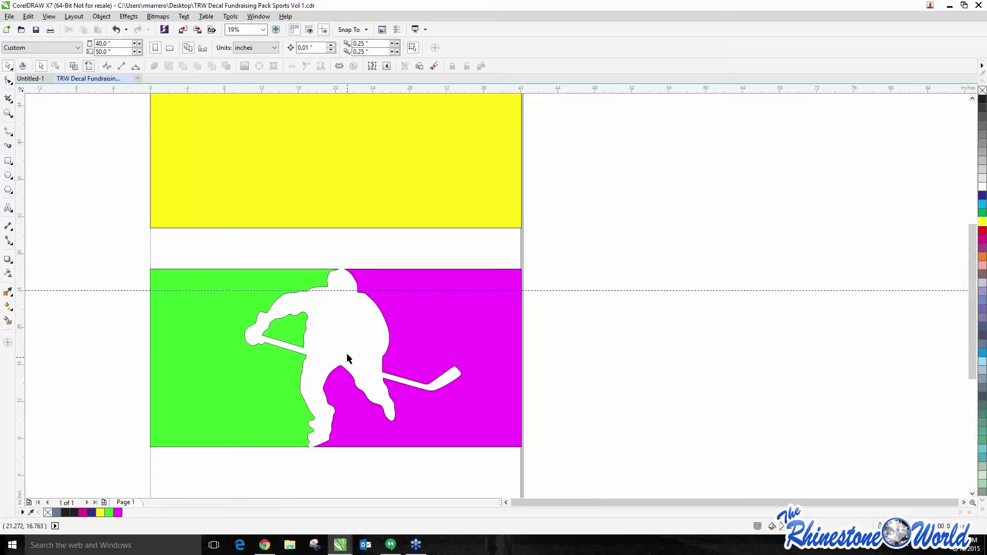
key("ctrl+z")
left_click(649, 248)
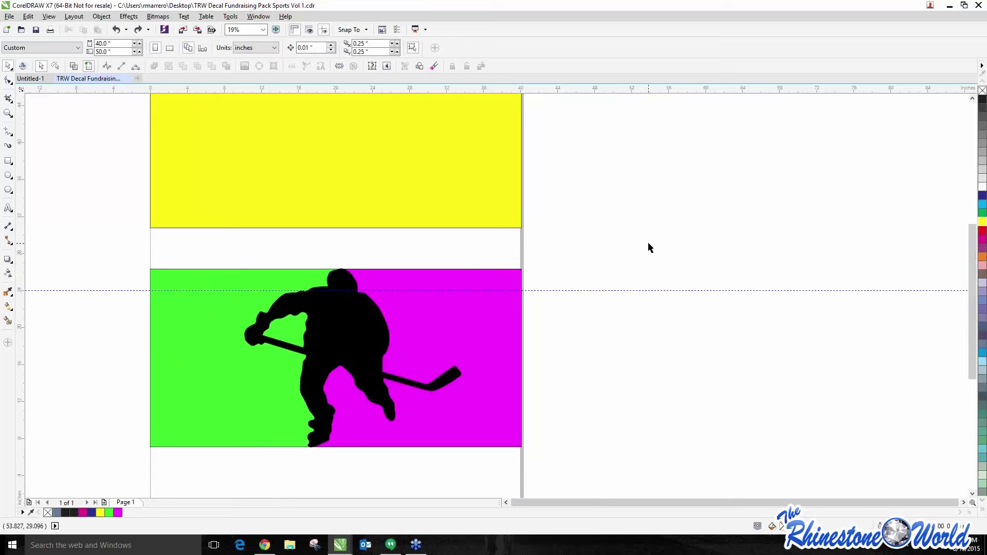
- Delete the yellow rectangle and move the whole green, magenta and black hockey design up the page
left_click(473, 201)
key("Delete")
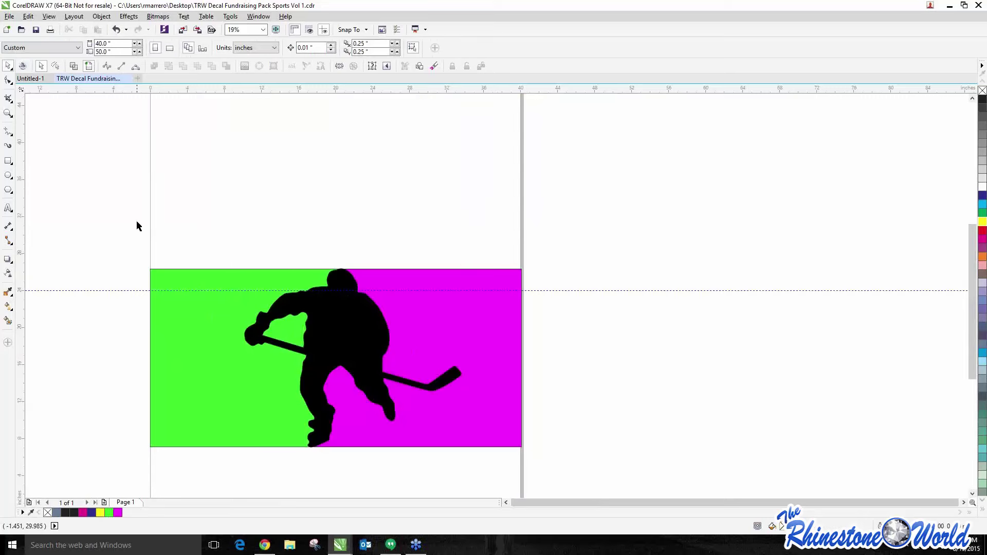
left_click_drag(128, 226, 586, 489)
left_click_drag(487, 414, 489, 286)
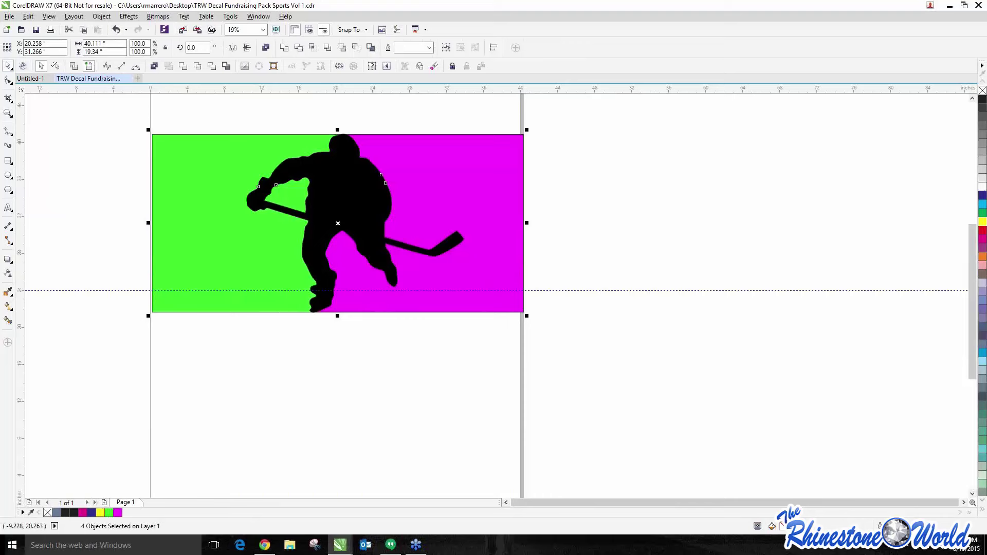
left_click(231, 371)
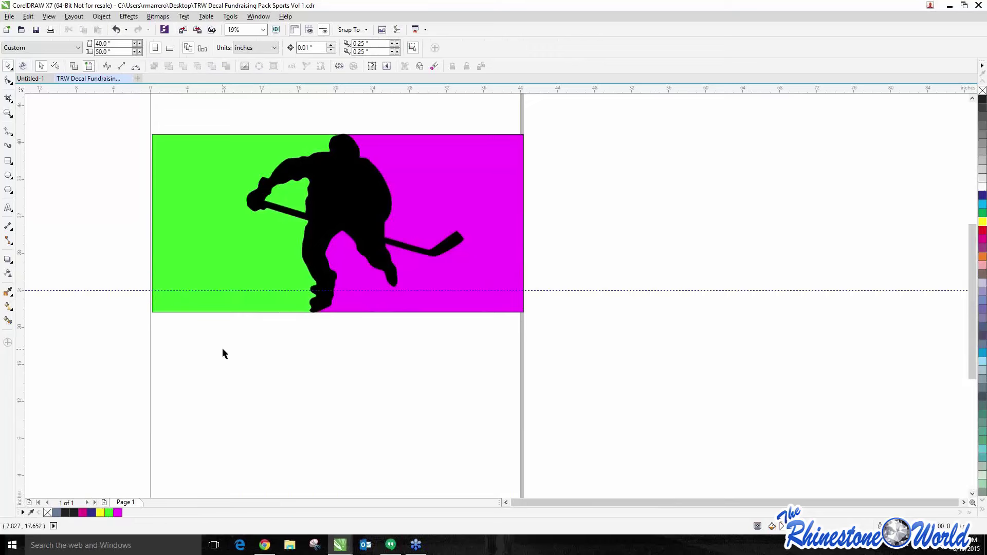
- Place a copy of the black hockey player off the page, to the right of the design
scroll(223, 353, "down", 2)
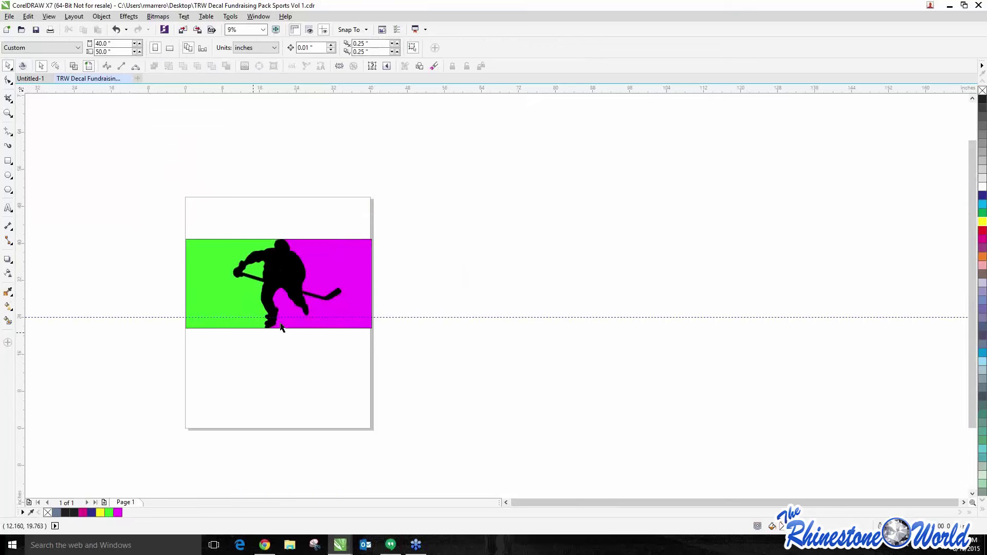
left_click(296, 274)
left_click_drag(296, 274, 577, 235)
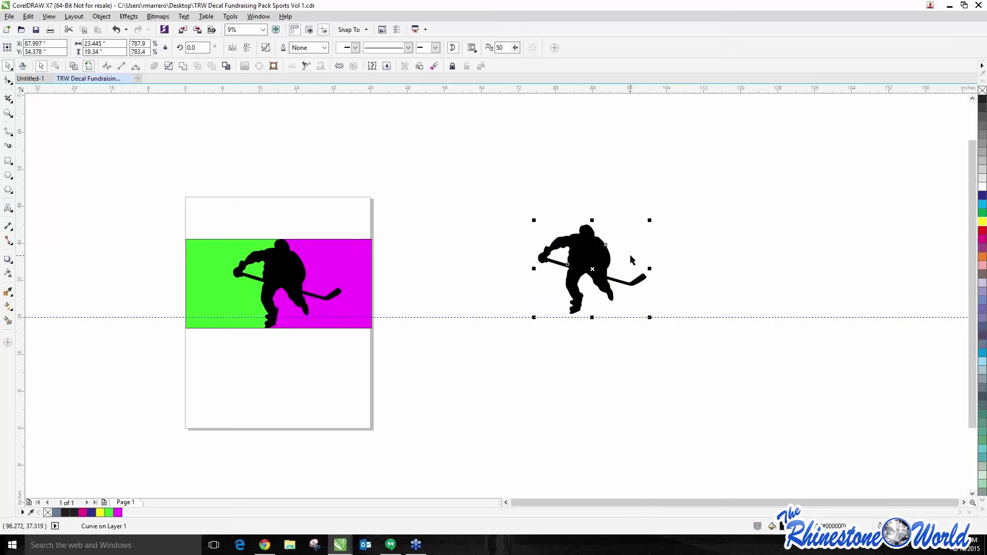
- Examine the nodes of the magenta background piece with the Shape tool
key("F10")
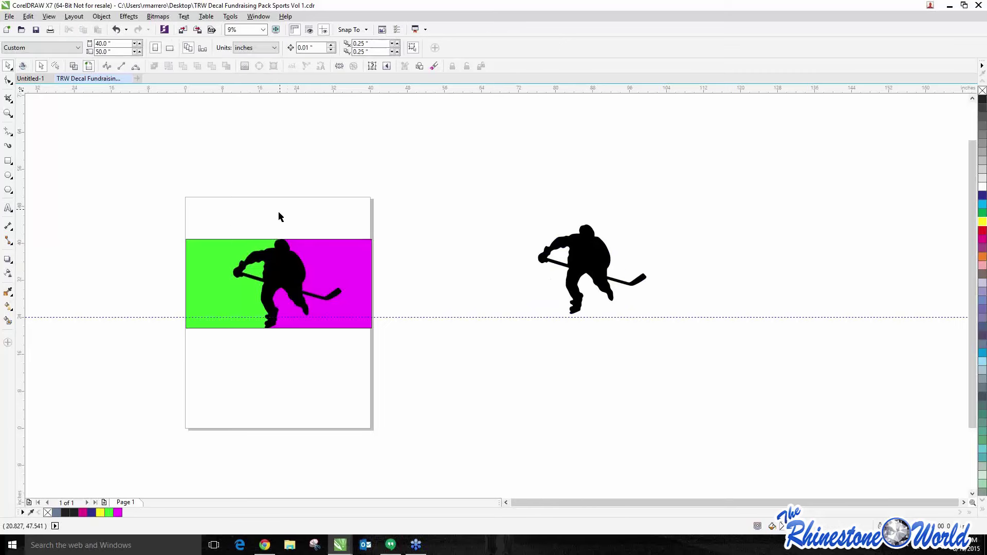
scroll(275, 231, "up", 2)
left_click(447, 262)
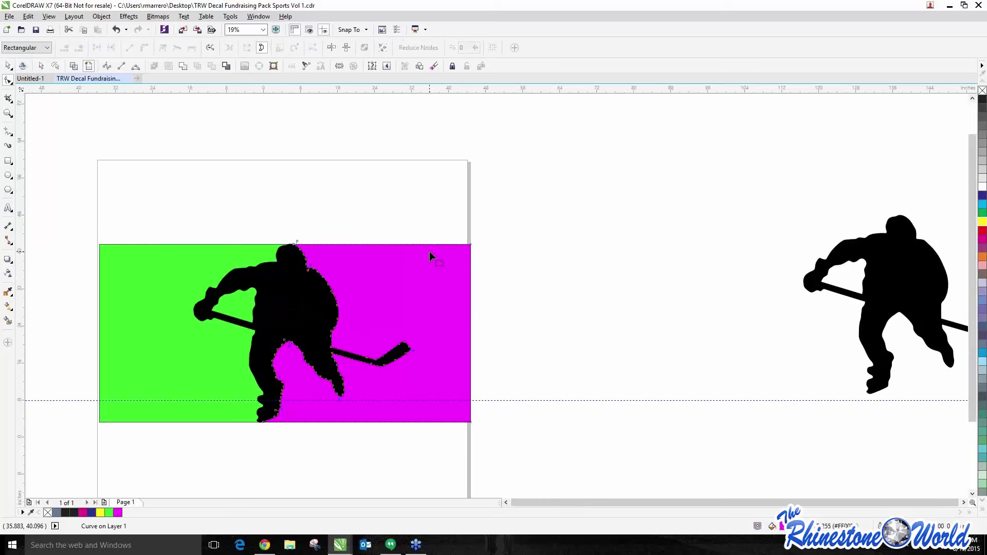
scroll(430, 251, "down", 2)
key("space")
left_click_drag(252, 200, 481, 395)
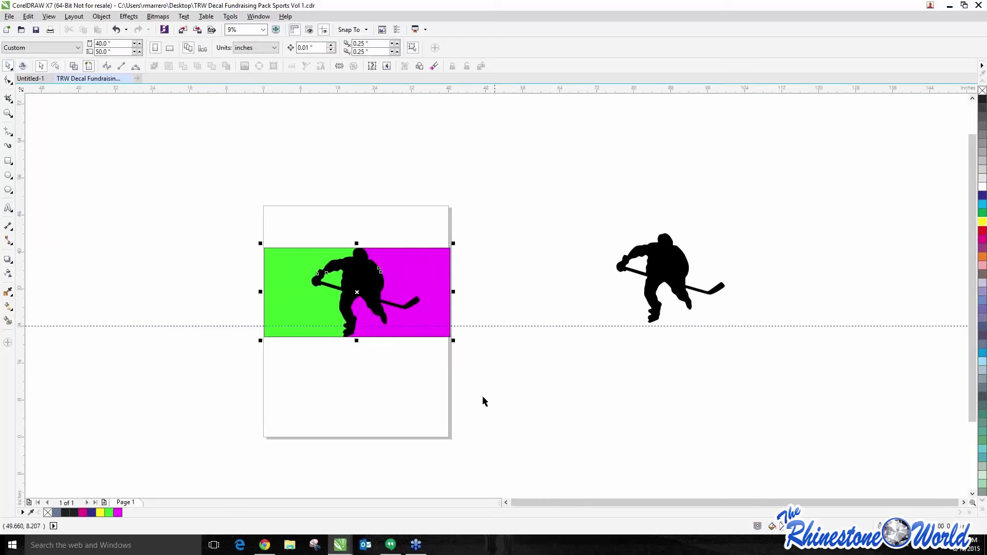
left_click(192, 286)
left_click_drag(208, 201, 478, 398)
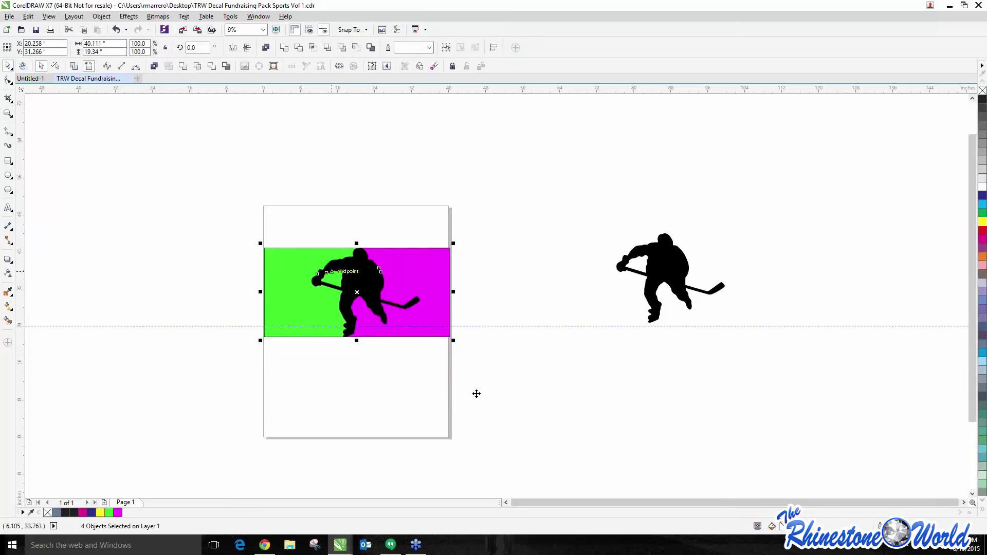
left_click(465, 239)
scroll(465, 239, "up", 2)
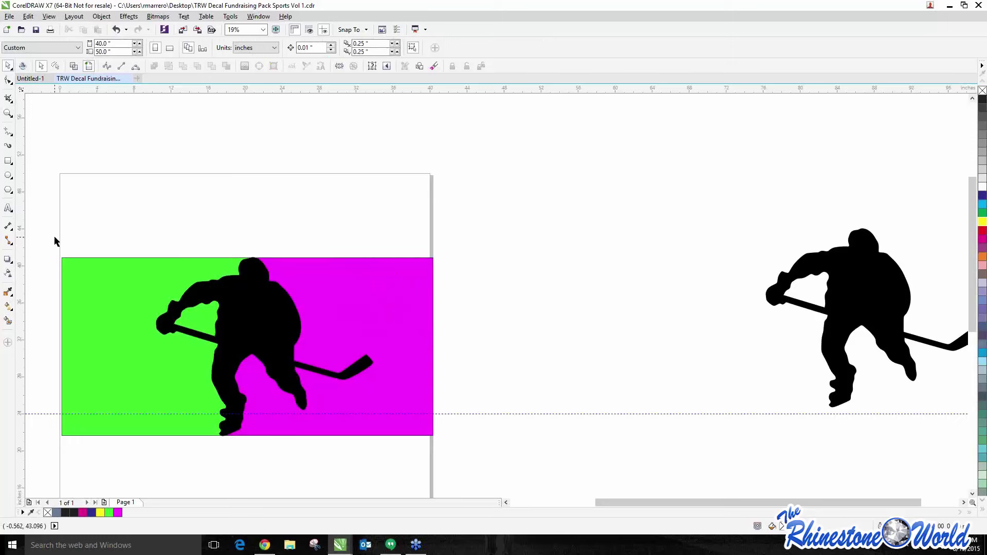
left_click(434, 265)
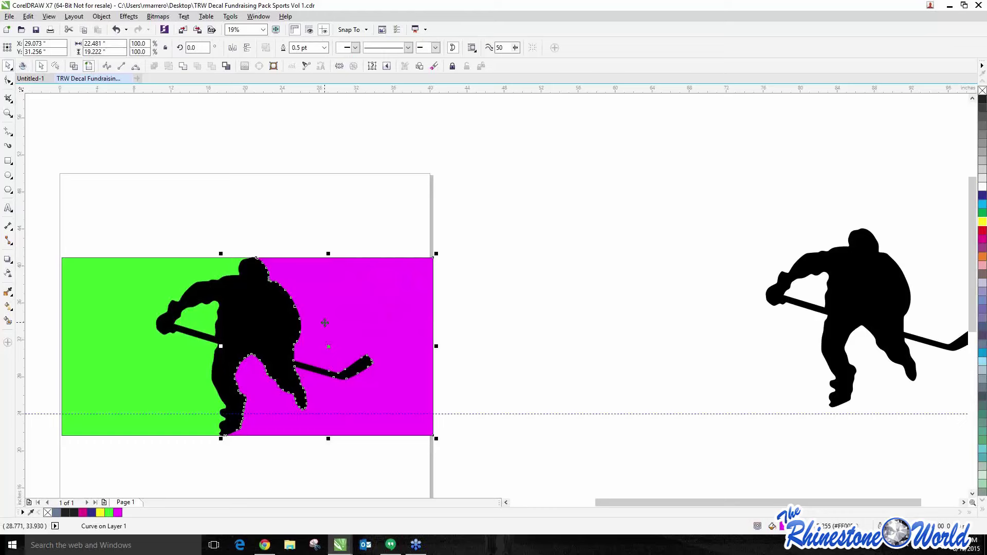
left_click(97, 239)
- Create a boundary shape around the whole hockey design and move it up above the design
scroll(48, 180, "down", 1)
left_click_drag(48, 180, 439, 398)
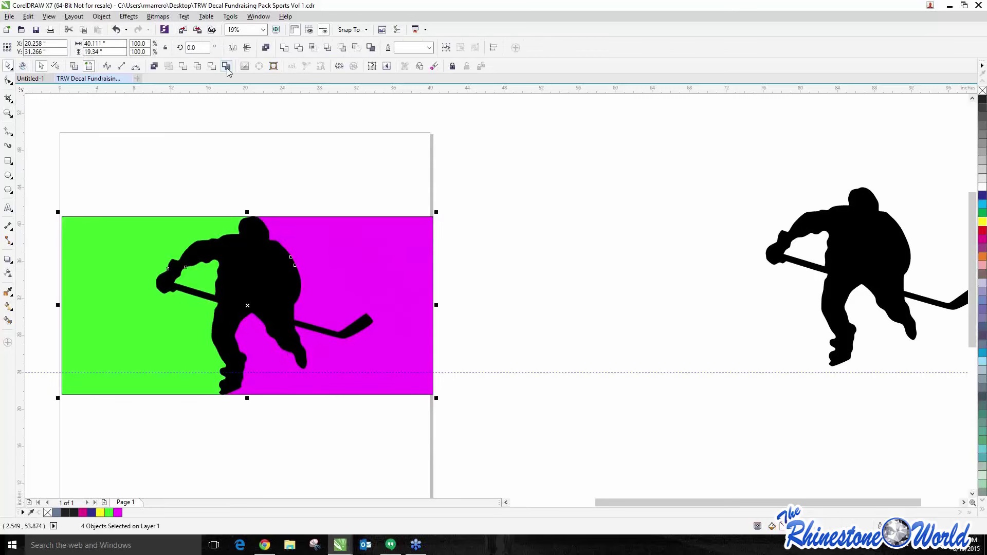
left_click(110, 17)
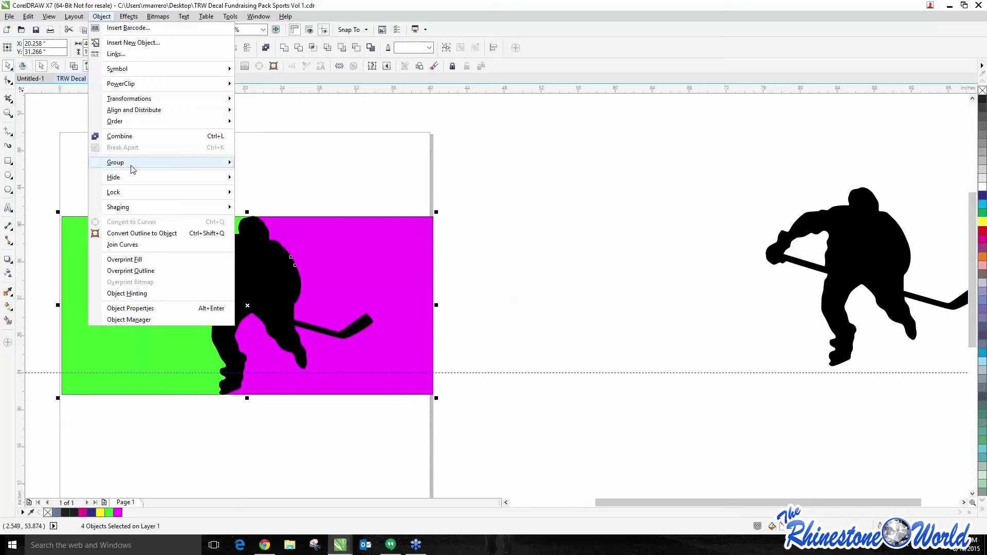
mouse_move(168, 210)
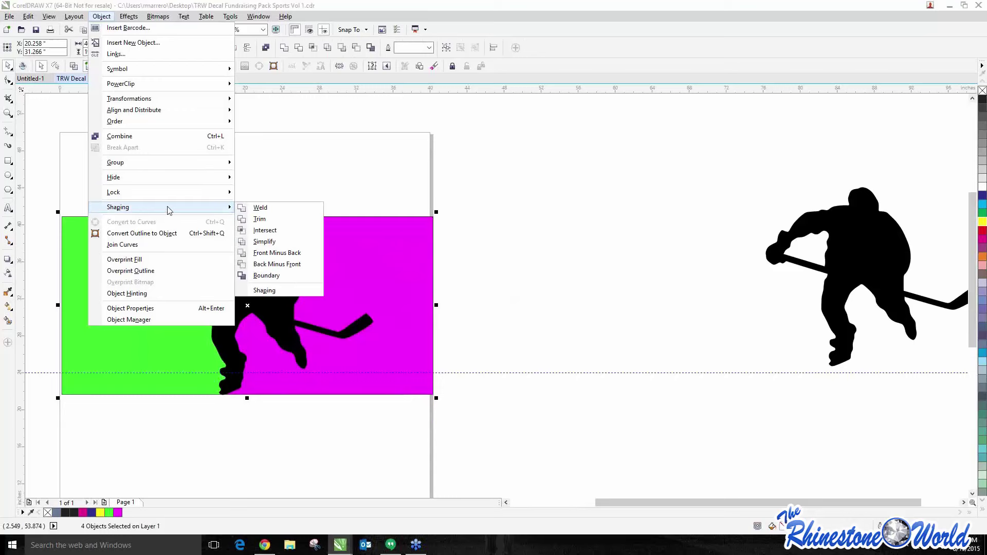
left_click(266, 275)
left_click(553, 277)
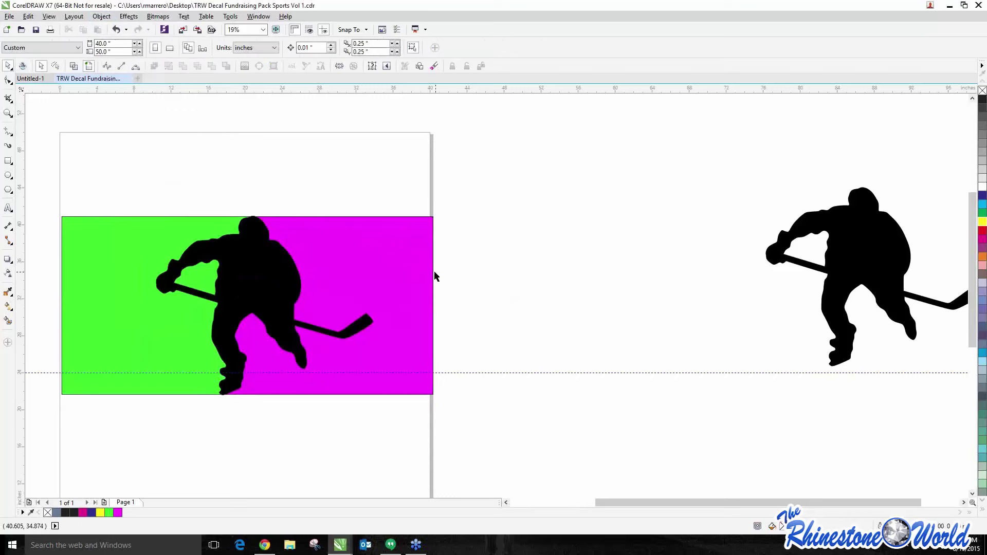
scroll(429, 274, "down", 2)
left_click_drag(362, 366, 375, 181)
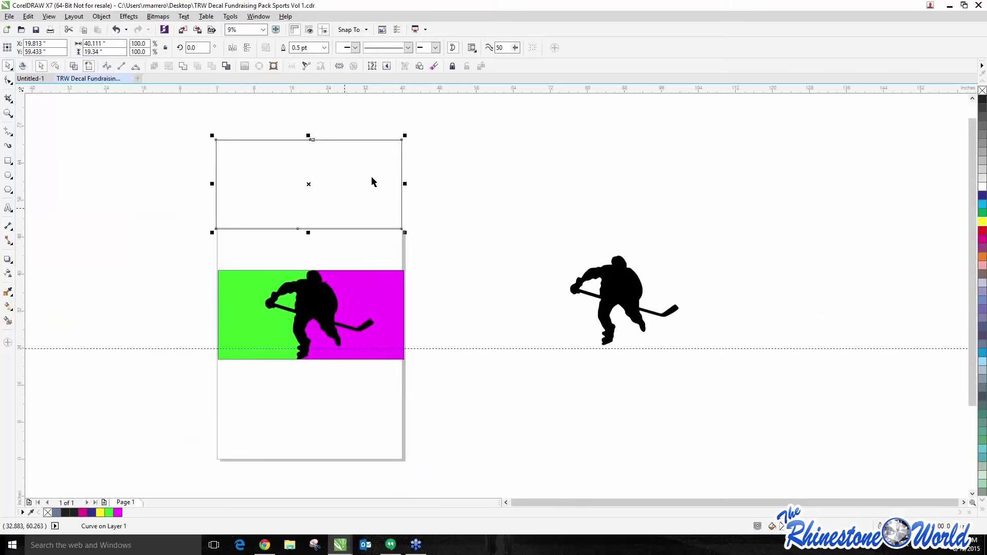
- Move the black hockey player off the page to the upper left, and undo a trial move of the green piece
left_click_drag(308, 298, 107, 296)
left_click_drag(107, 296, 112, 149)
scroll(301, 305, "up", 2)
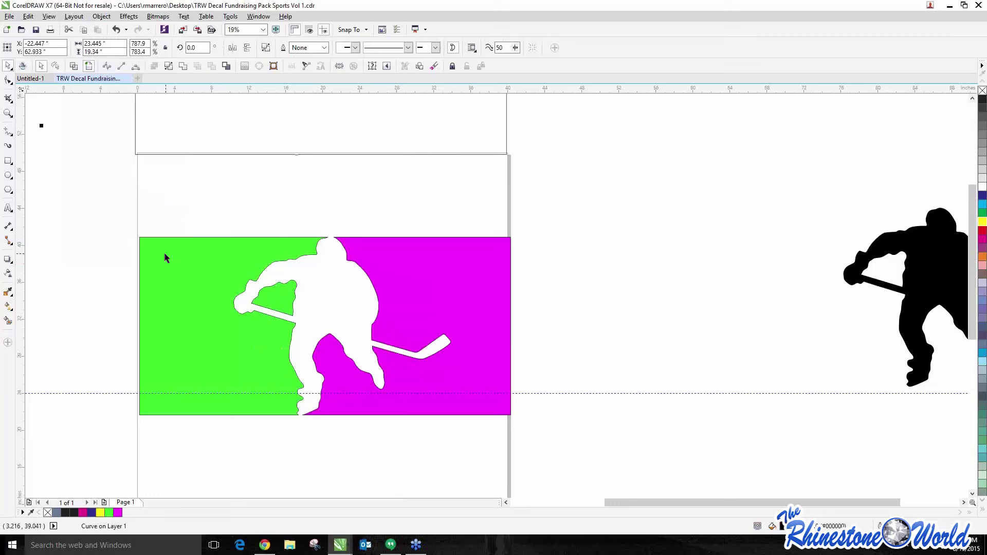
left_click_drag(141, 257, 96, 279)
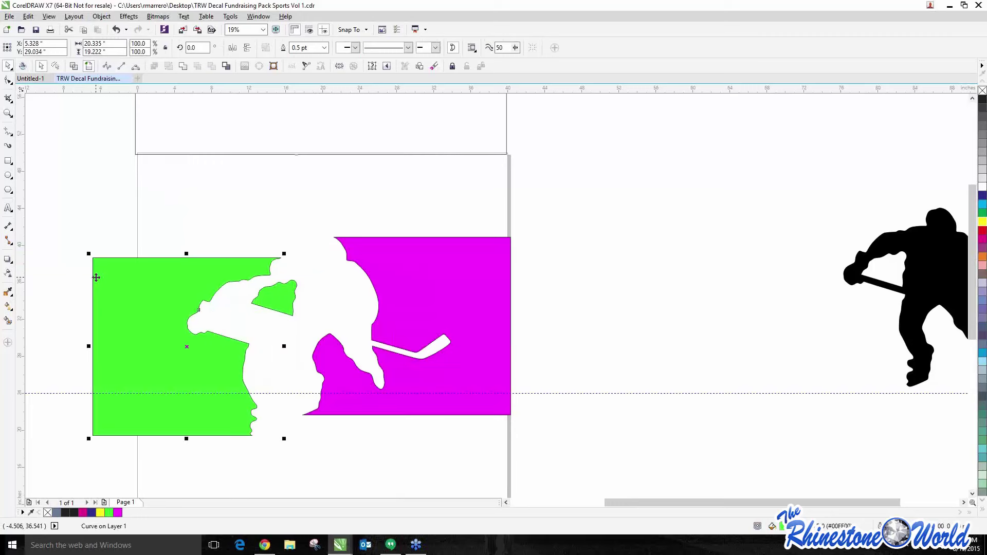
key("ctrl+z")
- Remove the outlines from the green and magenta background pieces
left_click_drag(95, 214, 538, 470)
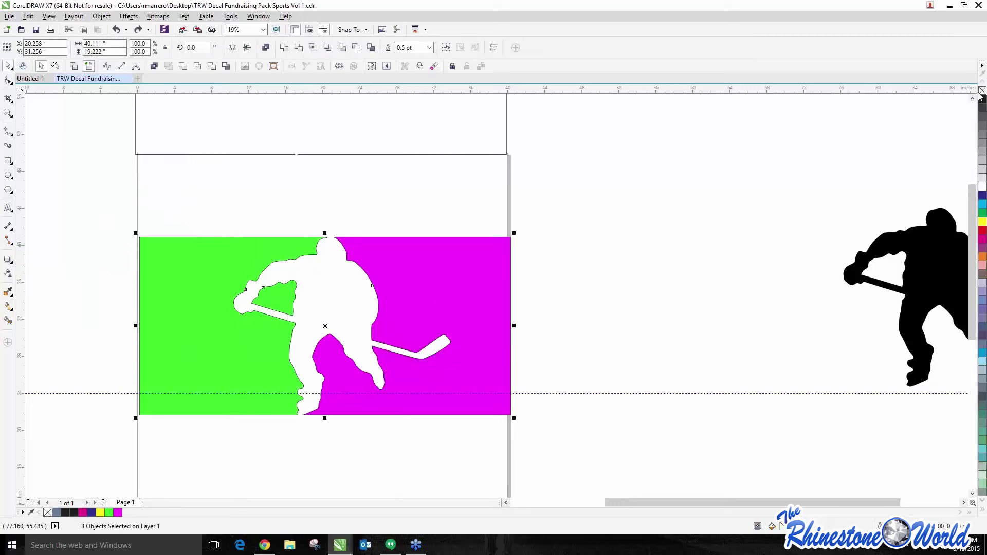
left_click(466, 202)
scroll(466, 203, "down", 2)
- Move the plain rectangular boundary left of the page and create a new boundary around the green and magenta pieces
left_click(122, 296)
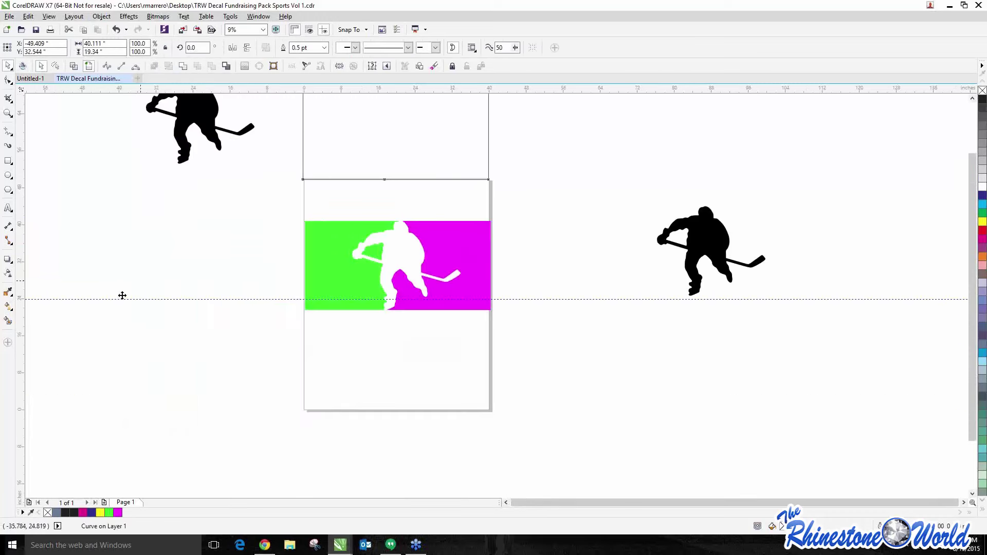
left_click_drag(260, 199, 561, 390)
left_click(226, 66)
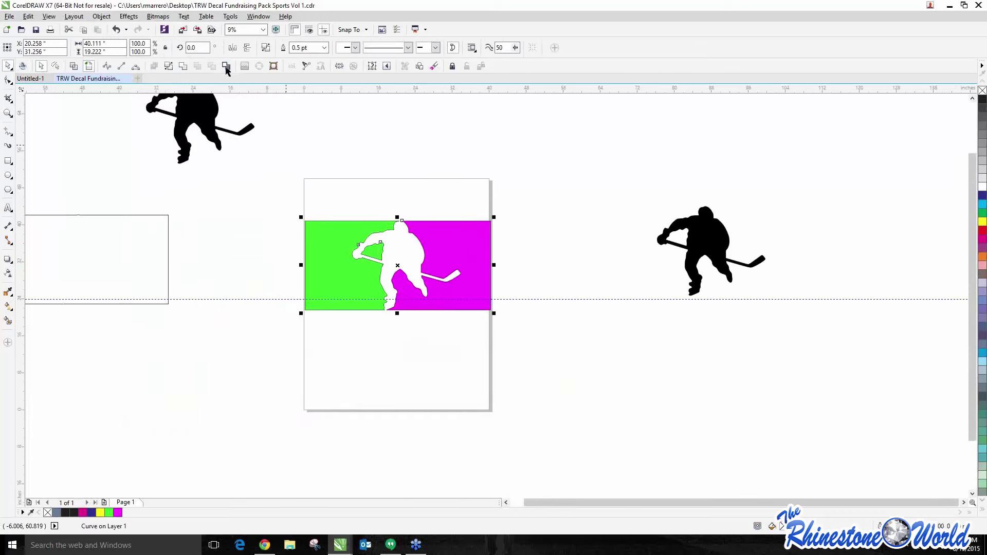
- Delete the plain rectangular boundary and move the player-cutout boundary down below the green and magenta pieces
left_click(102, 242)
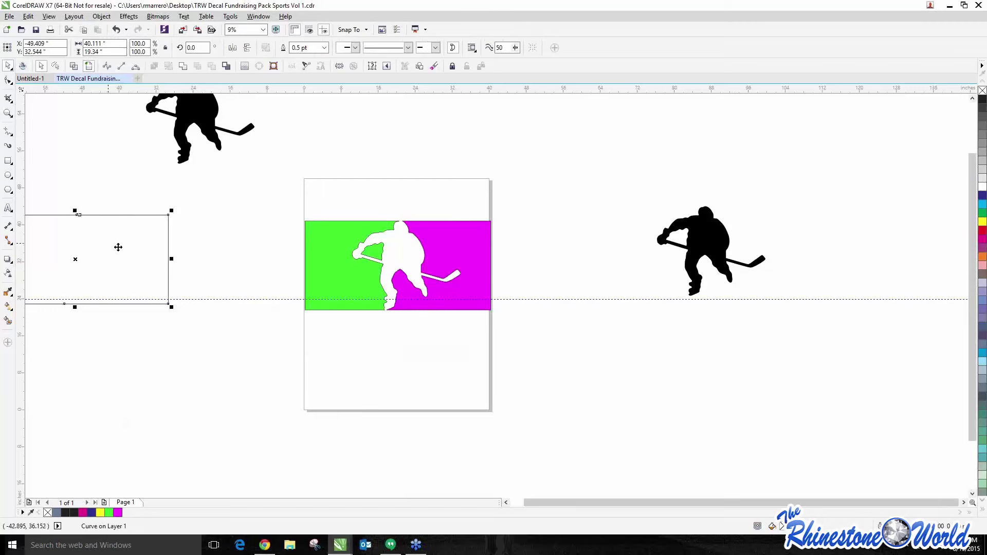
key("Delete")
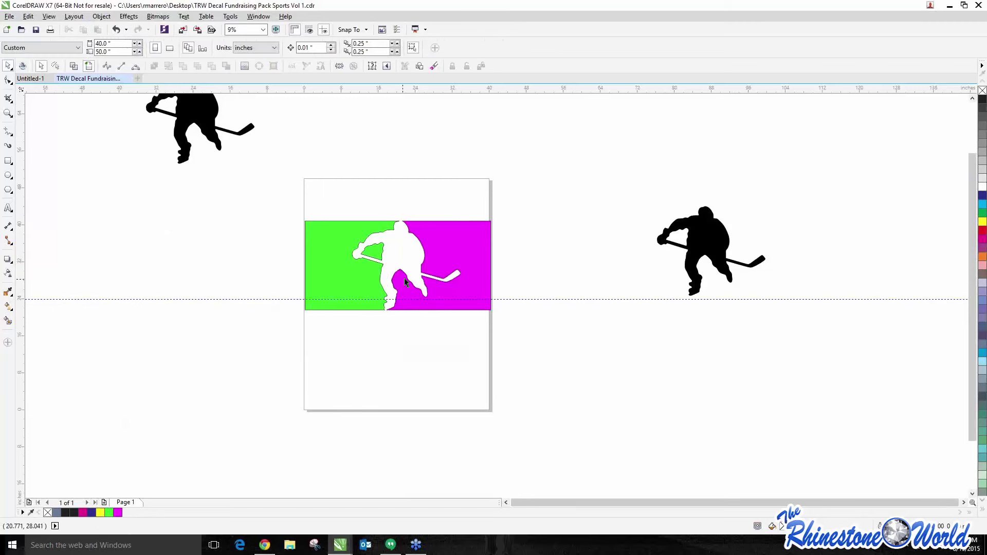
left_click_drag(406, 282, 403, 416)
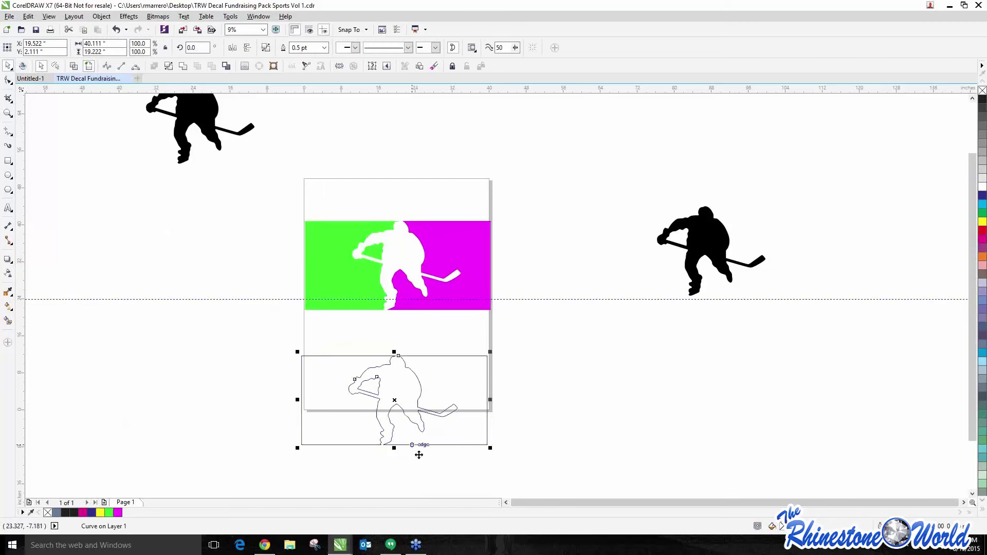
scroll(419, 455, "up", 2)
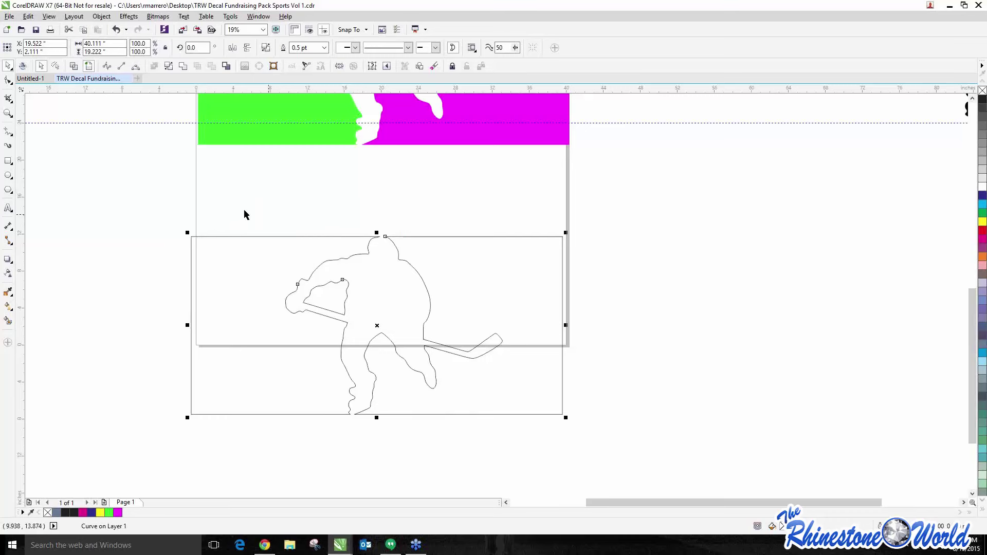
left_click(350, 208)
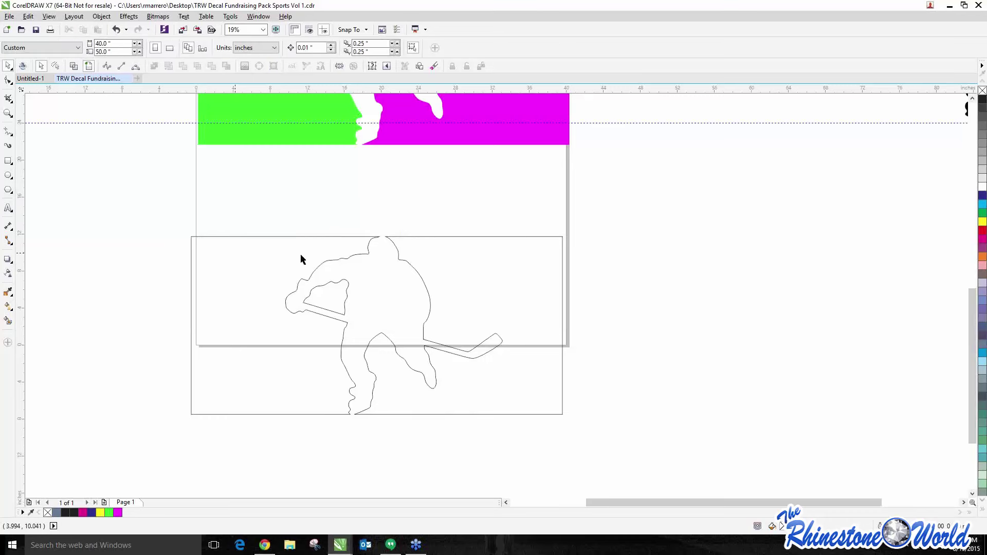
- Shift the green and magenta pieces slightly down and left so they line up with the page's side edges
scroll(242, 296, "down", 2)
scroll(291, 135, "up", 2)
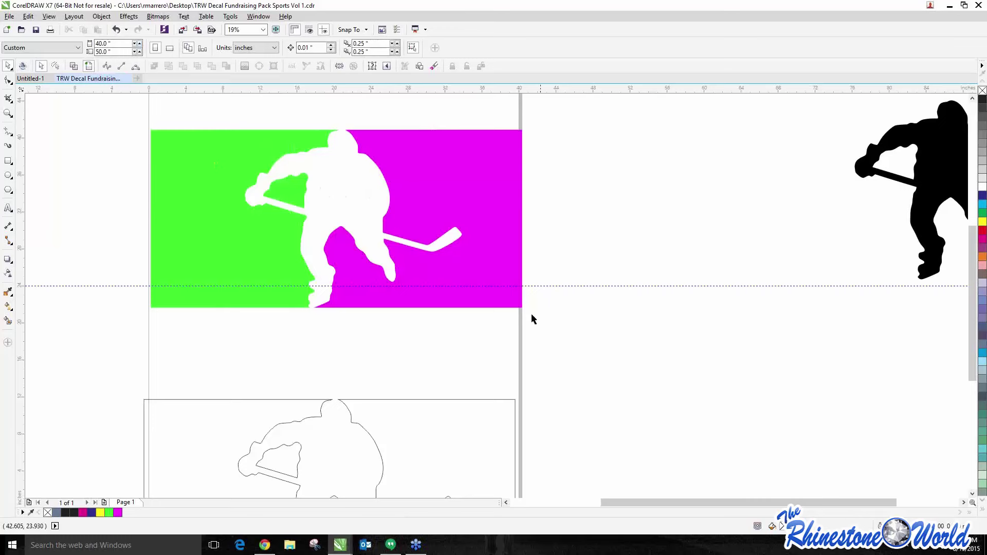
left_click_drag(115, 102, 638, 320)
mouse_move(397, 242)
left_mouse_down()
mouse_move(657, 252)
mouse_move(393, 253)
left_mouse_up()
left_click(36, 176)
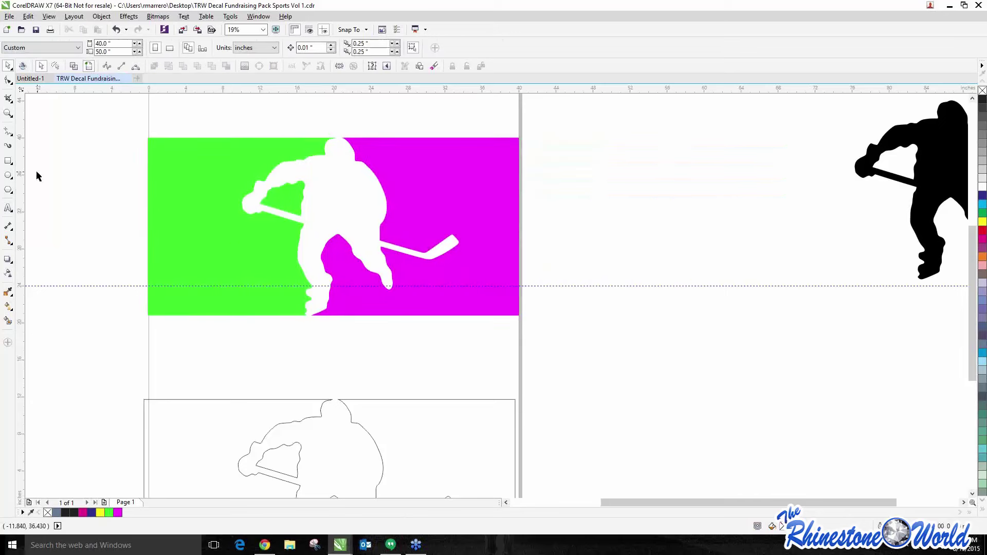
left_click(9, 160)
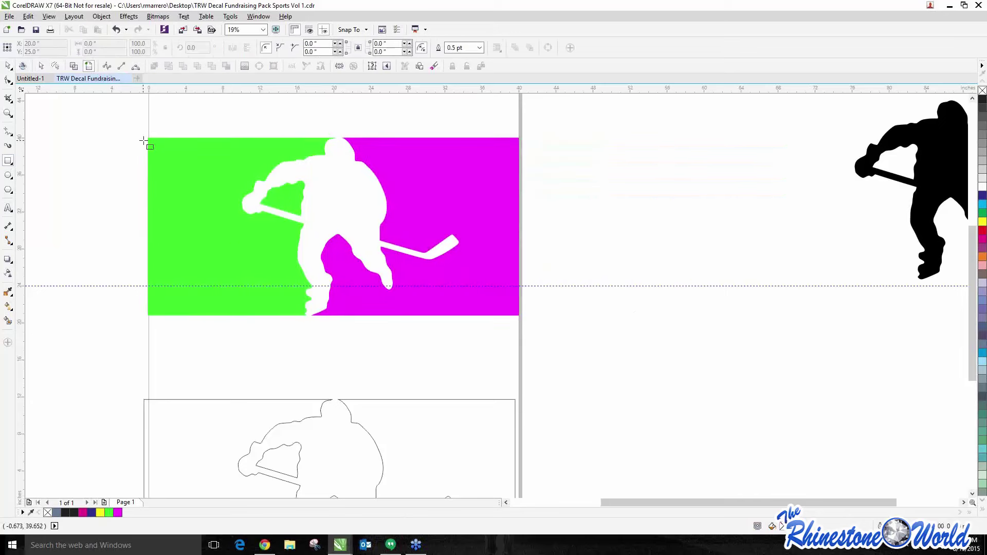
left_click_drag(148, 138, 163, 230)
mouse_move(181, 287)
left_mouse_down()
mouse_move(526, 322)
mouse_move(118, 217)
mouse_move(107, 246)
left_mouse_up()
scroll(107, 234, "down", 2)
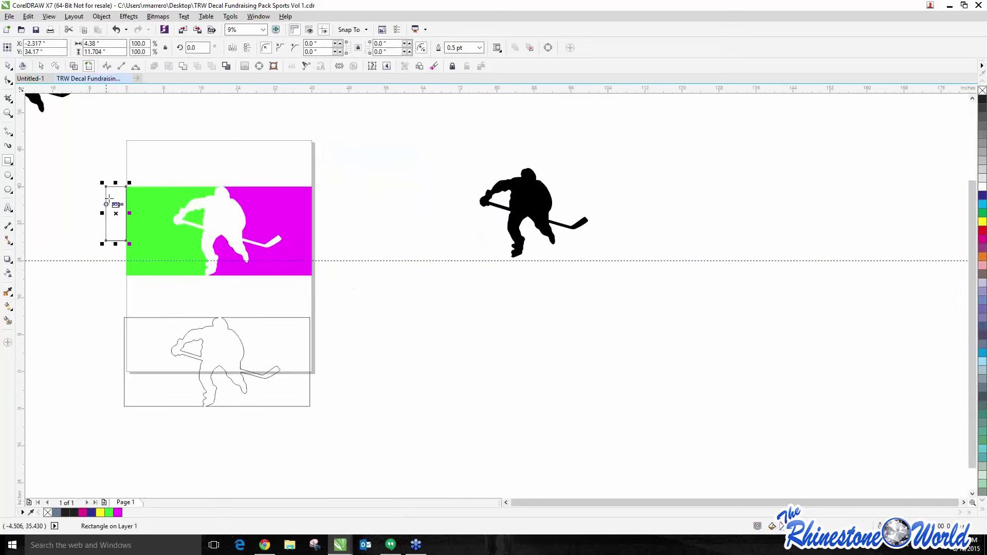
key("Delete")
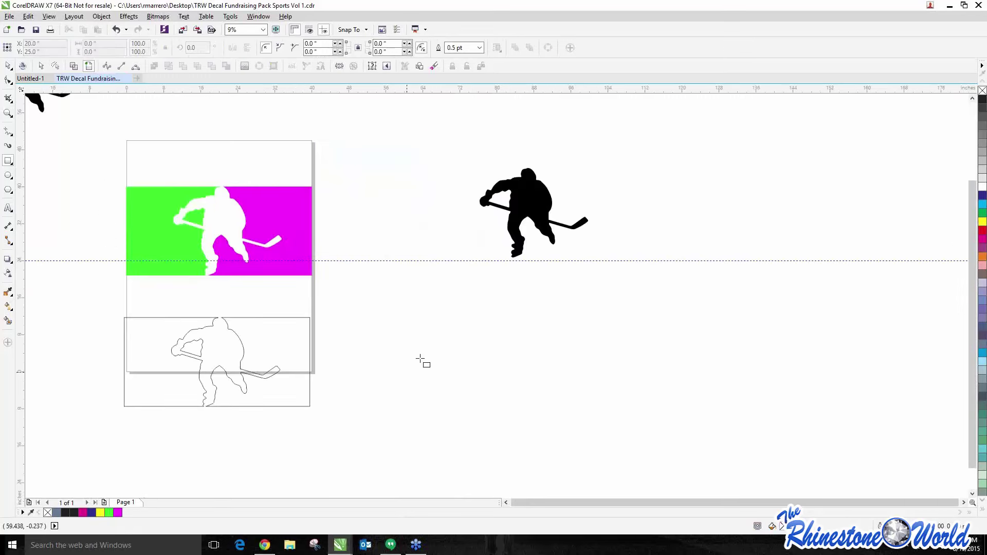
- Draw a rectangle between the page and the black hockey player and scale it down to about 10 by 5.8 inches
left_click_drag(429, 275, 622, 387)
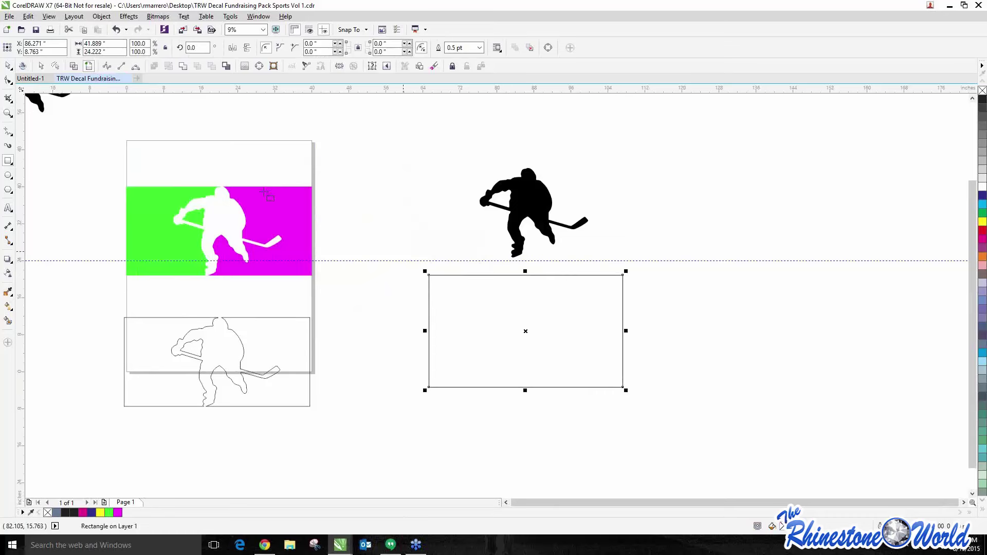
left_click(7, 68)
left_click_drag(536, 320, 484, 312)
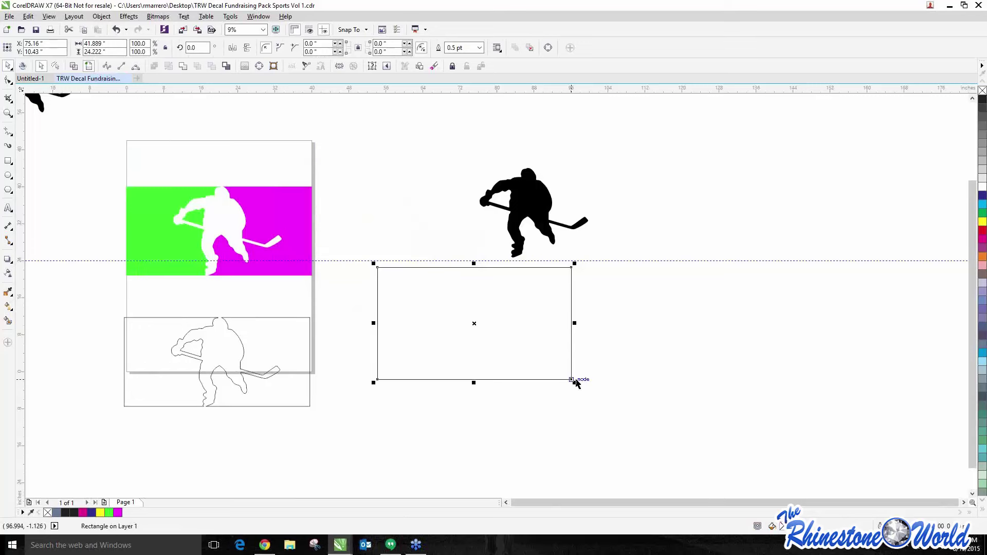
left_click_drag(574, 382, 434, 296)
scroll(435, 286, "up", 4)
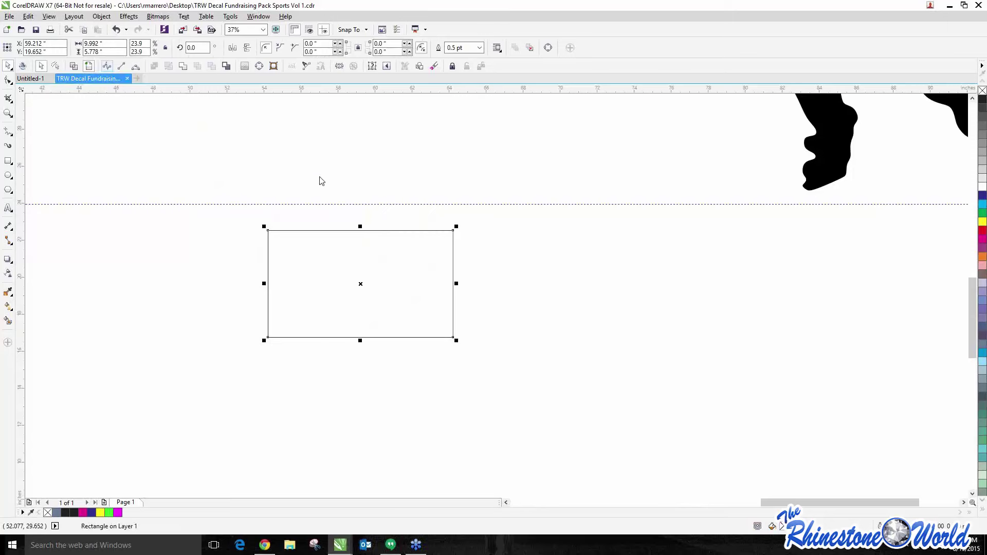
- Round all four corners of the small rectangle with the Shape tool to a radius of about 0.92 inches
left_click(8, 80)
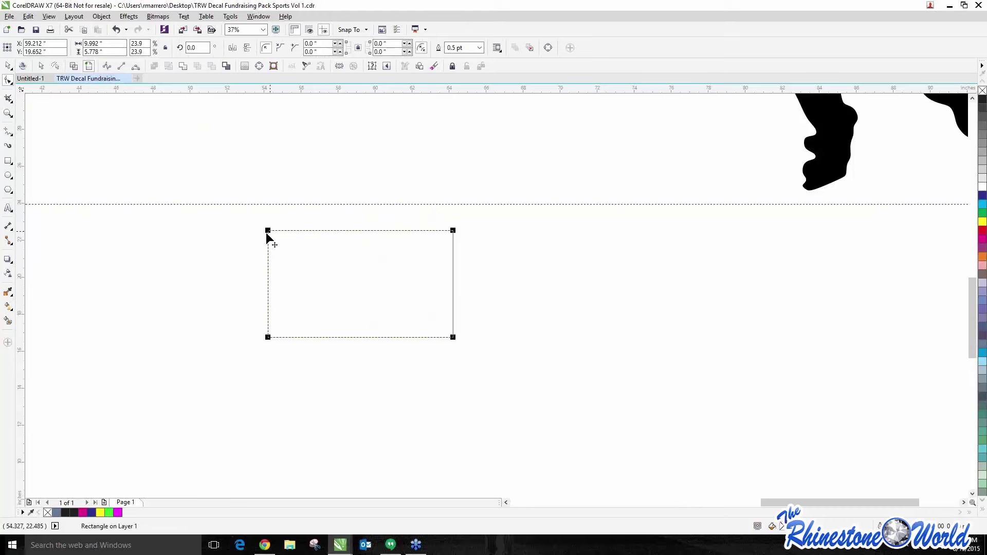
left_click_drag(266, 233, 286, 231)
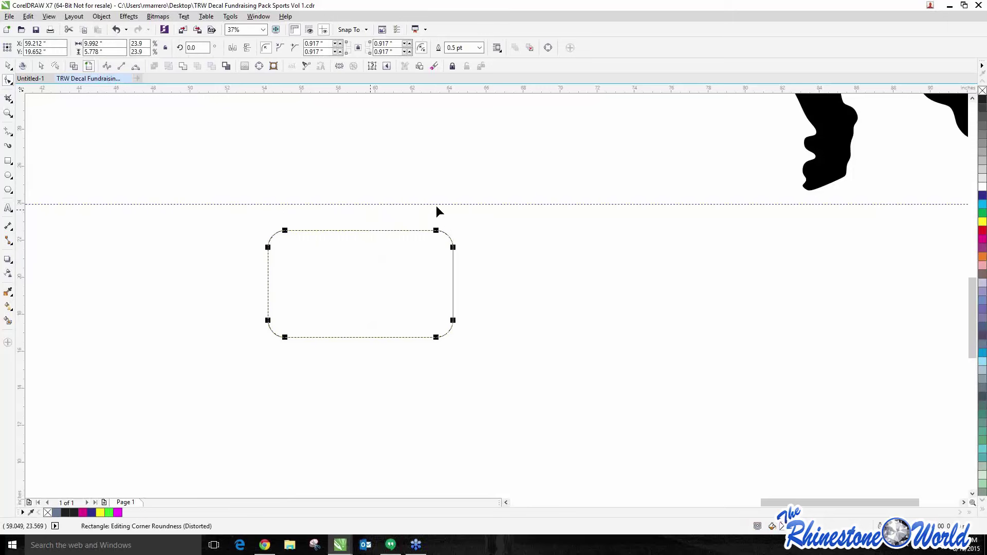
left_click(9, 66)
left_click(227, 307)
- Scale the black hockey player down to about 9 by 7.4 inches over the rounded rectangle
scroll(248, 297, "down", 3)
left_click(380, 226)
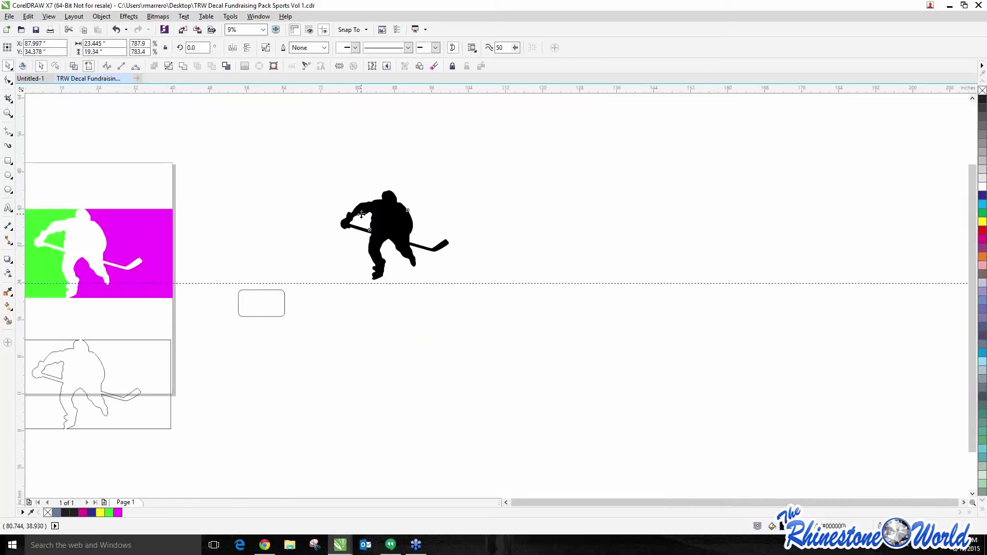
left_click_drag(336, 186, 257, 299)
scroll(259, 302, "up", 3)
scroll(236, 280, "up", 2)
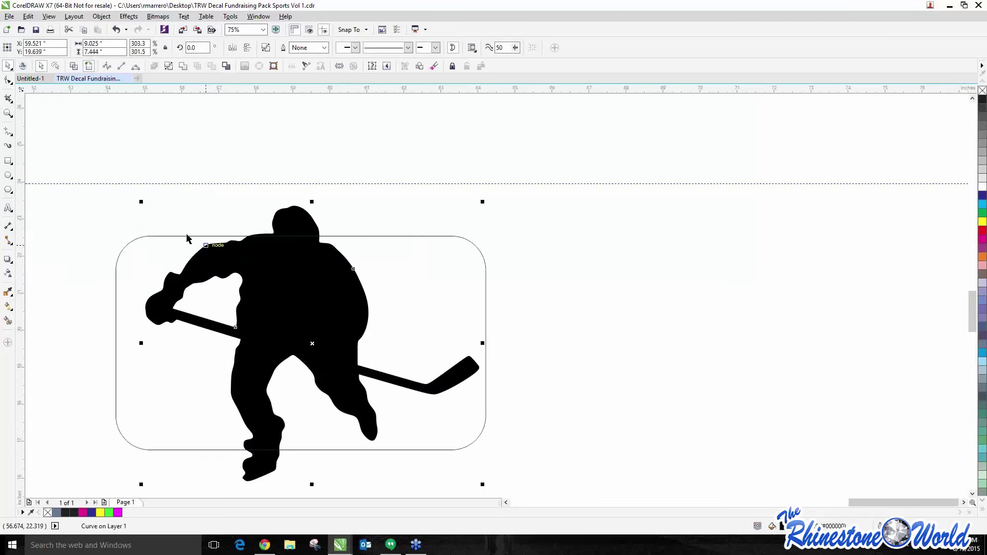
- Fit the player within the rounded rectangle's height by repositioning both shapes and resizing the player to about 7.1 by 5.8 inches
left_click_drag(141, 206, 232, 275)
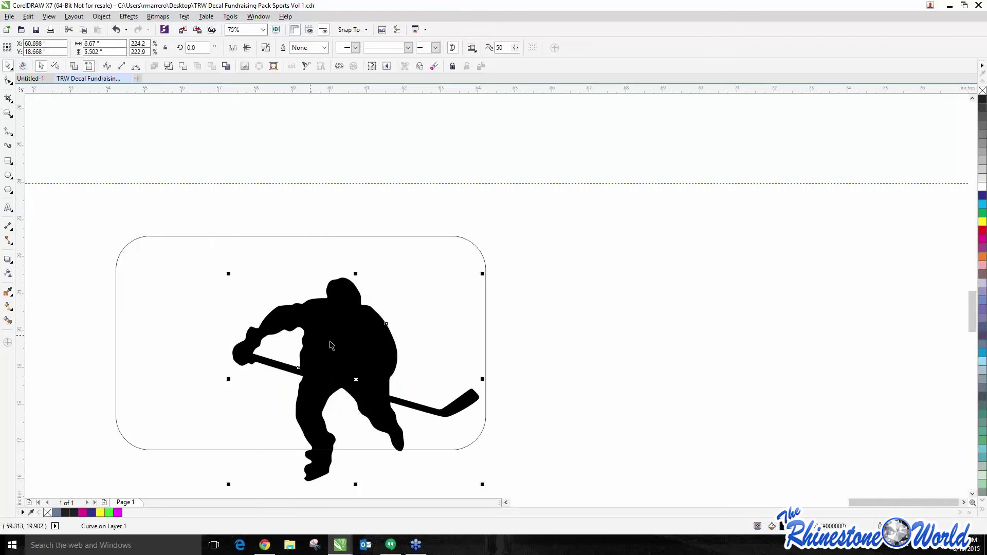
mouse_move(342, 367)
left_mouse_down()
mouse_move(316, 334)
mouse_move(351, 378)
left_mouse_up()
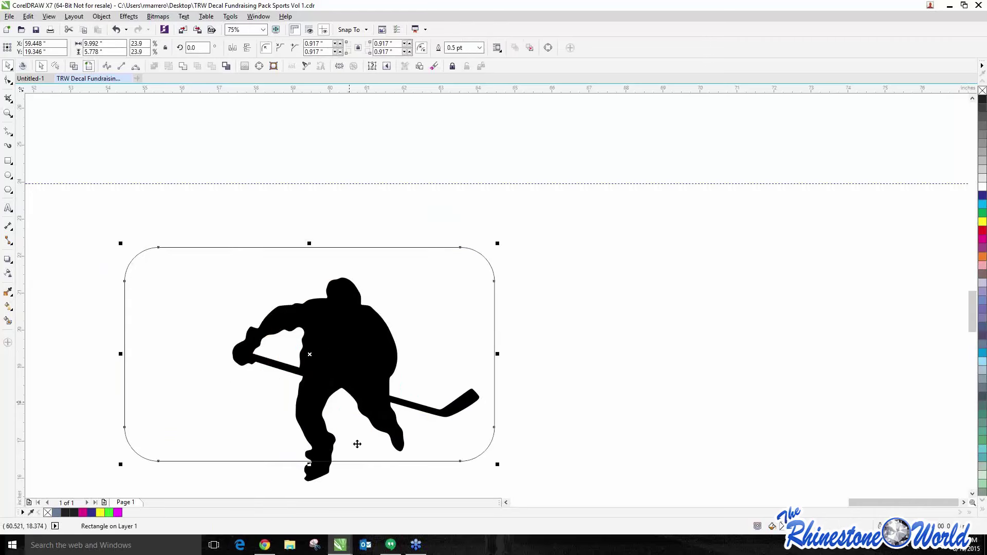
left_click_drag(314, 477, 292, 447)
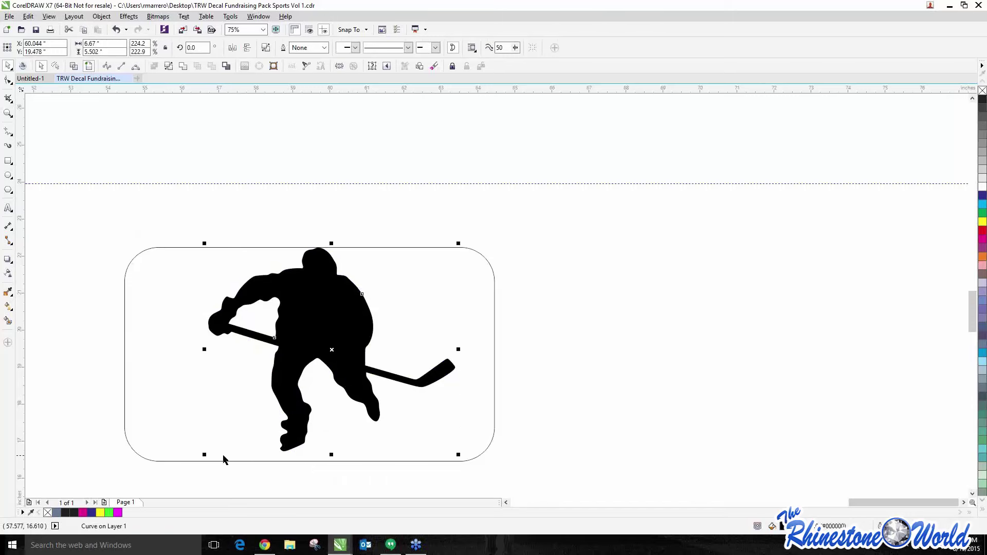
left_click_drag(204, 456, 189, 469)
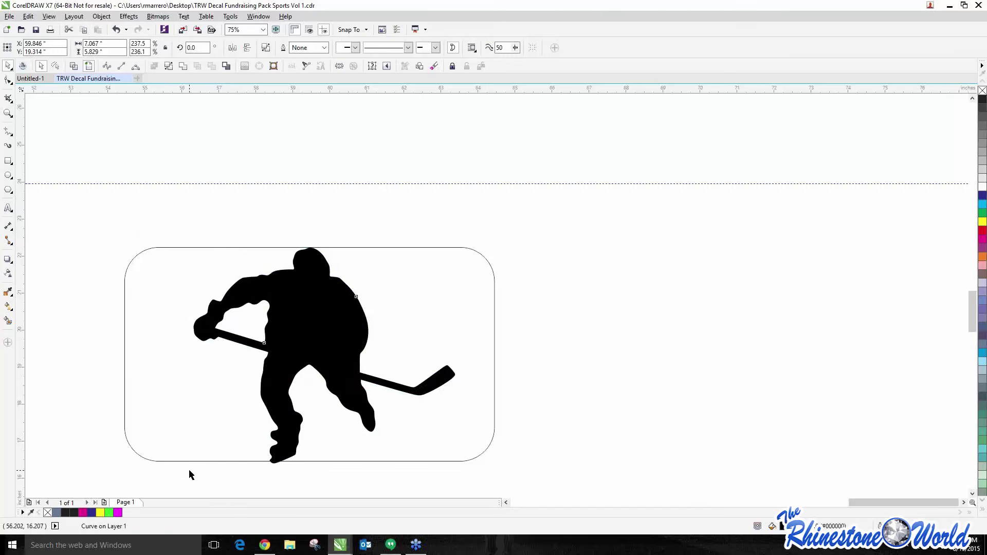
- Shift the rounded rectangle slightly and smart-fill the area behind the player's back and the arm gap with magenta
left_click(189, 469)
left_click(291, 350)
left_click_drag(291, 350, 288, 349)
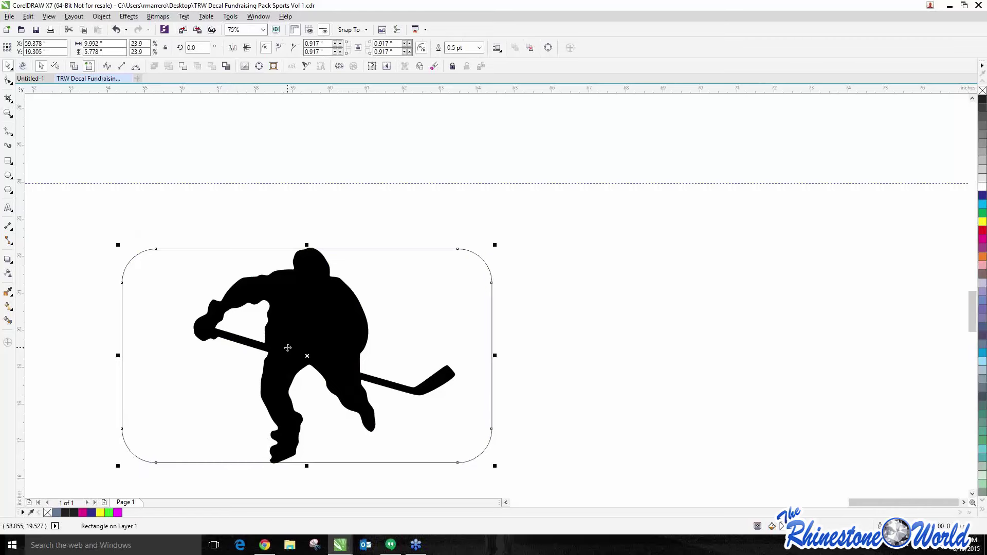
left_click(116, 329)
left_click(8, 320)
left_click(234, 316)
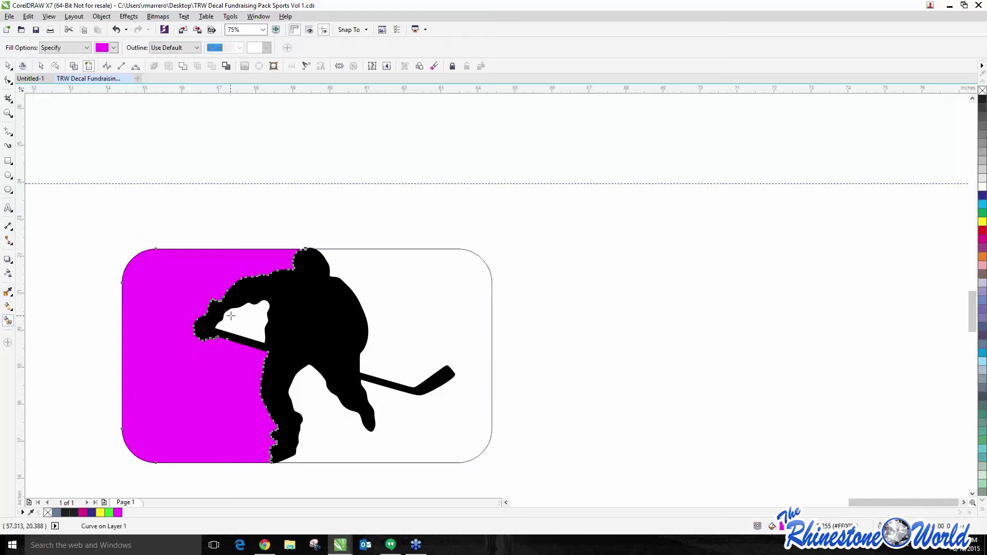
- Smart-fill the remaining area between the player and the rounded rectangle's stick side with light blue
left_click(114, 48)
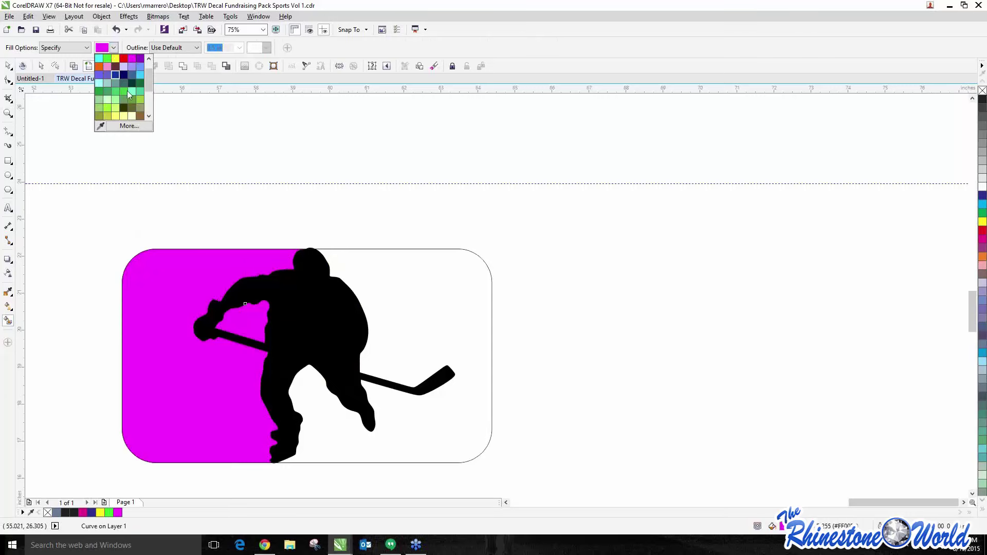
left_click(138, 77)
left_click(410, 343)
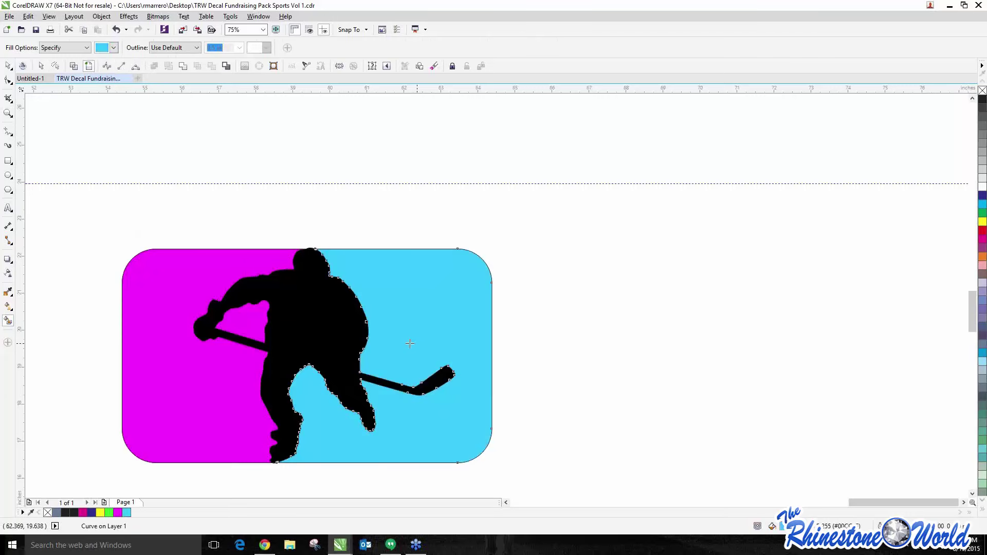
left_click(8, 67)
key("Escape")
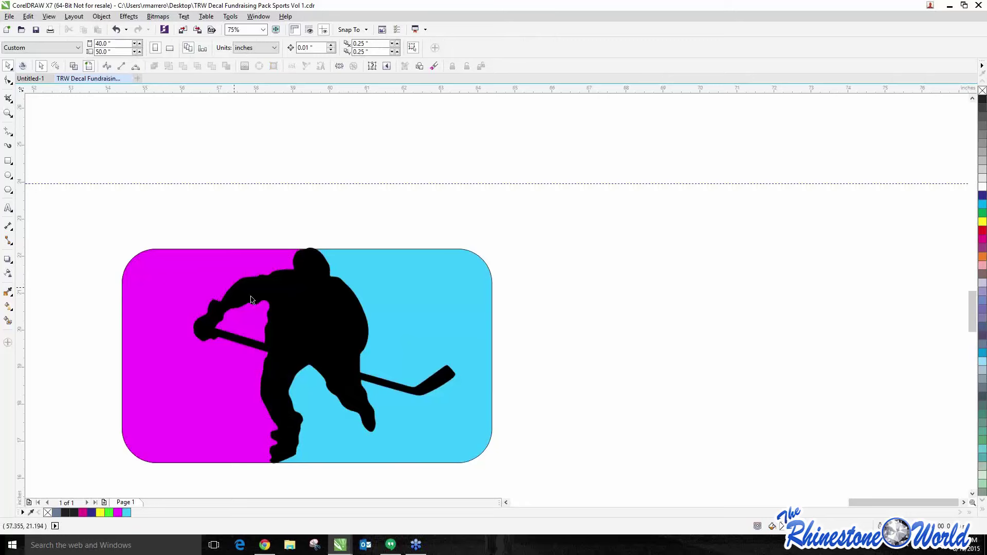
- Move the magenta and light blue background pieces together, including the arm gap piece, to the right of the black player
left_click(293, 306)
scroll(383, 293, "down", 2)
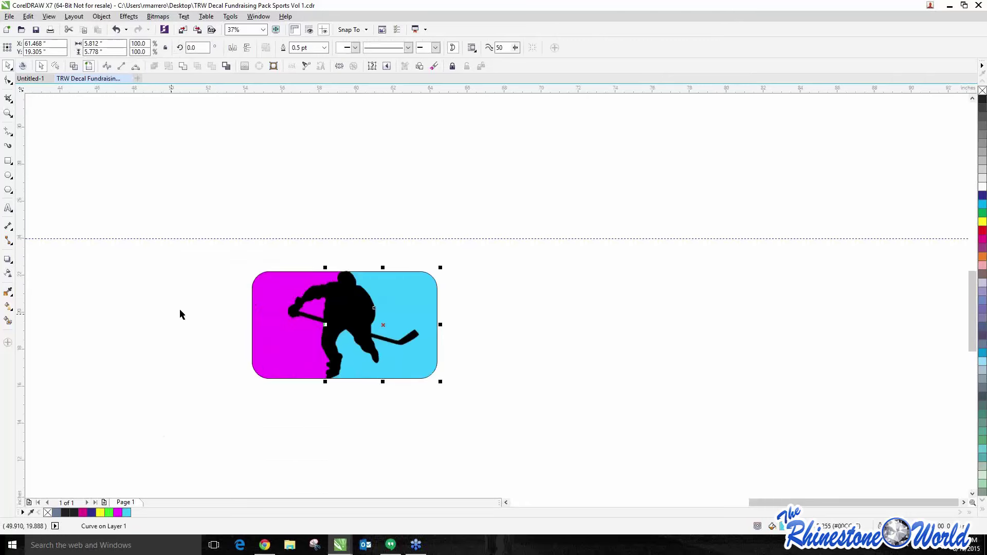
left_click(273, 328, "shift")
left_click_drag(272, 328, 527, 314)
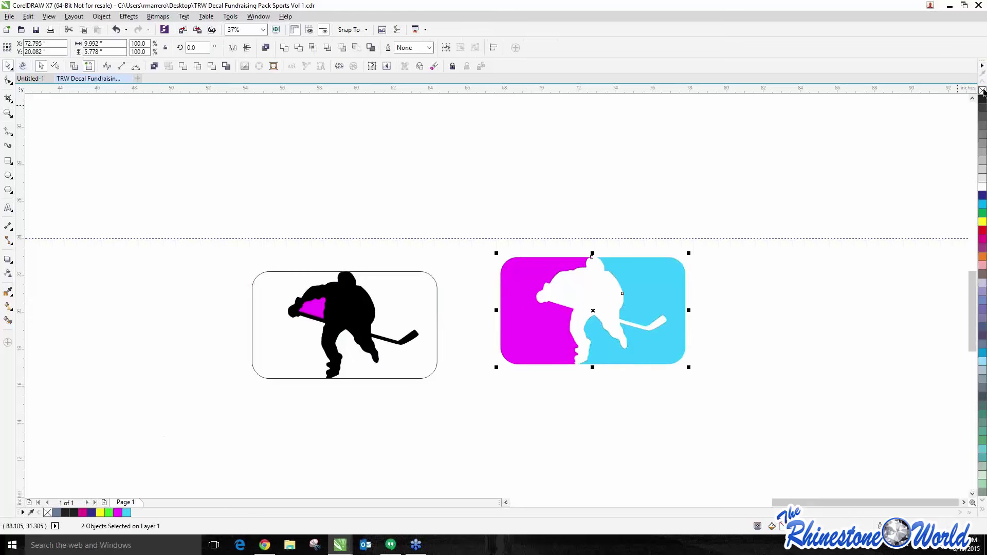
left_click_drag(588, 302, 541, 341)
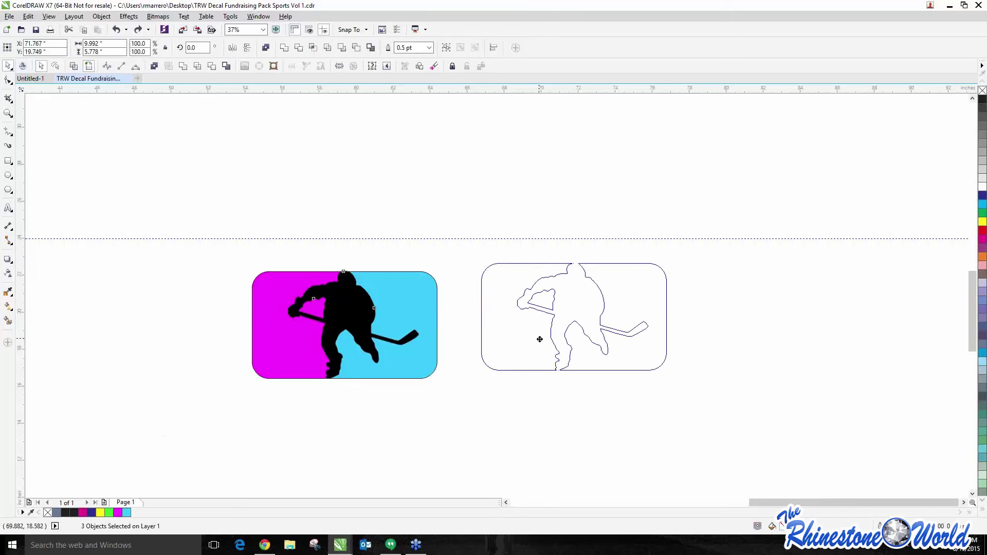
- Move the black player with its rounded rectangle up and away from the coloured pieces
left_click_drag(456, 208, 170, 401)
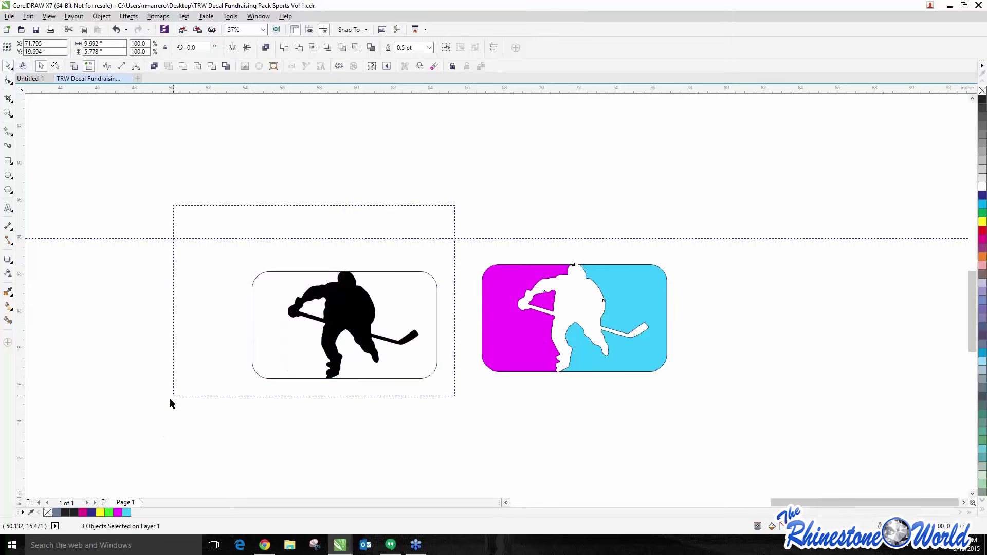
left_click_drag(357, 348, 211, 201)
left_click(341, 315)
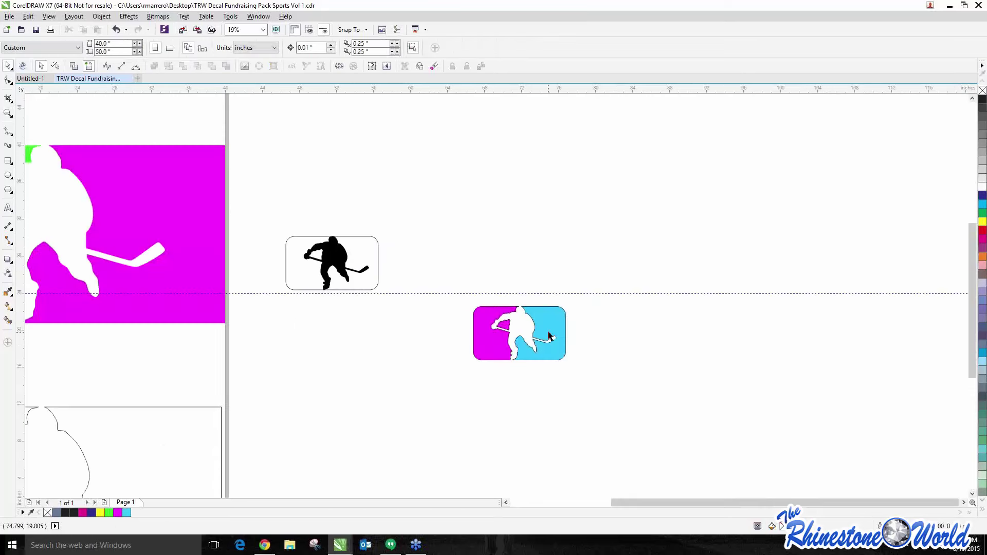
- Remove the outline from all three coloured background pieces
scroll(439, 251, "up", 2)
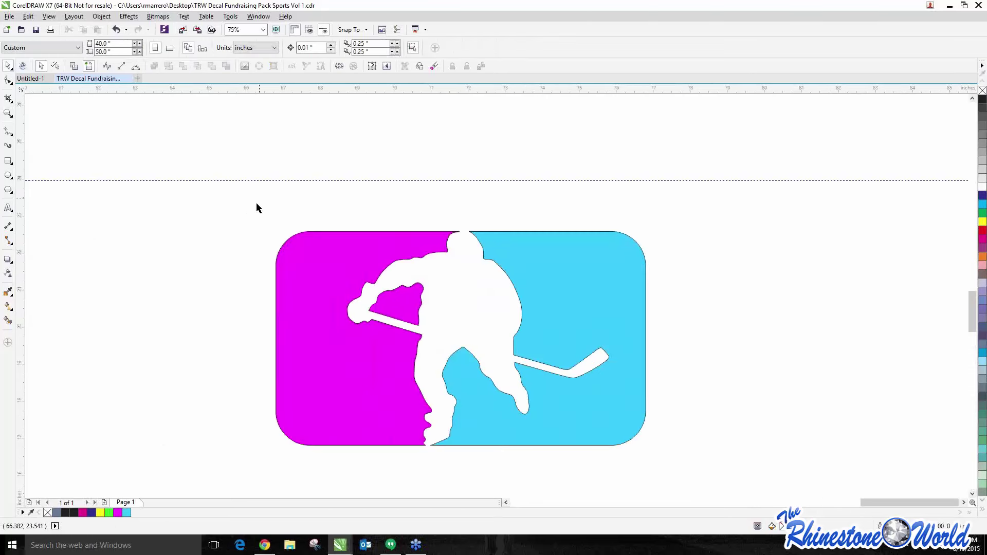
left_click_drag(247, 212, 712, 474)
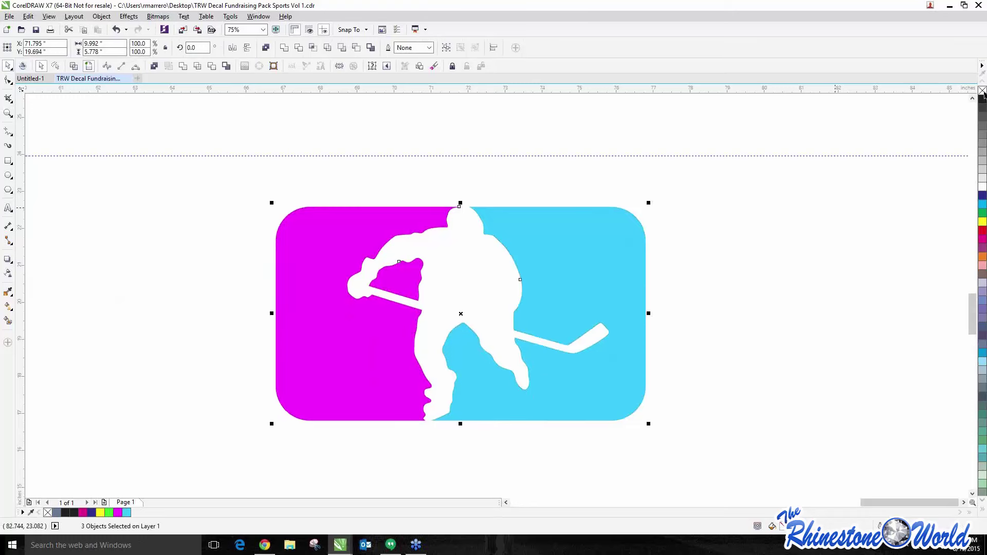
left_click(191, 203)
left_click(8, 161)
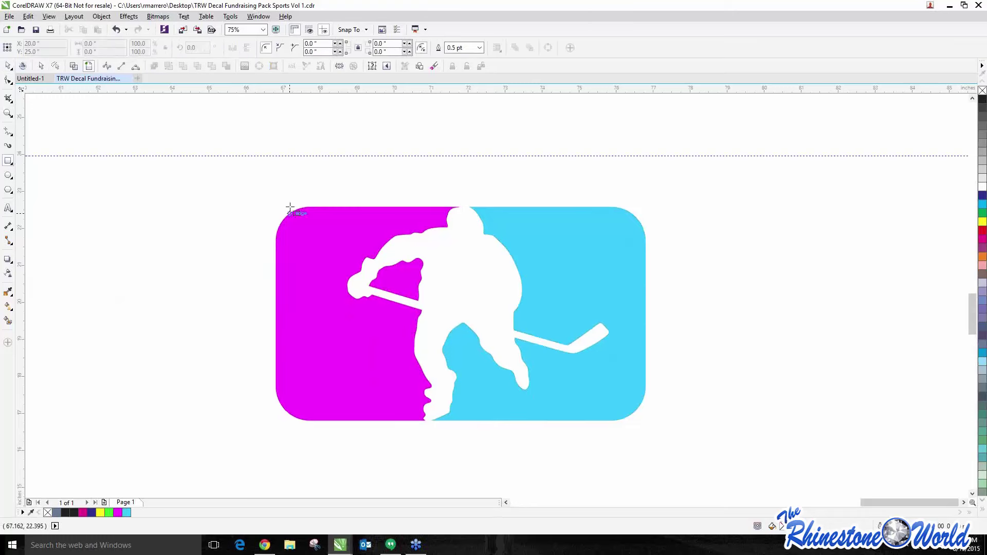
left_click_drag(264, 186, 658, 434)
key("Delete")
left_click(8, 66)
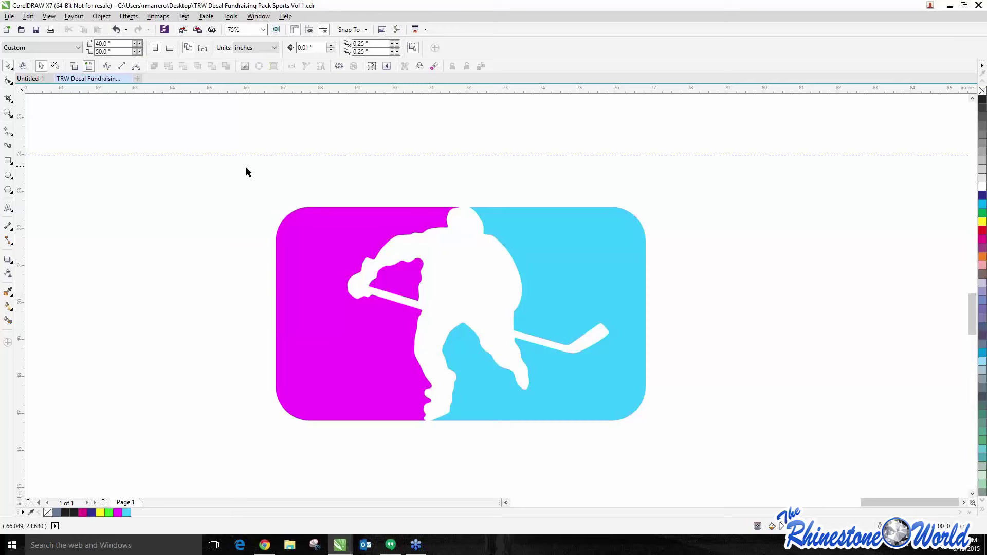
- Create a rectangle that exactly frames the three coloured pieces, and check the object snapping setting
left_click_drag(247, 172, 705, 445)
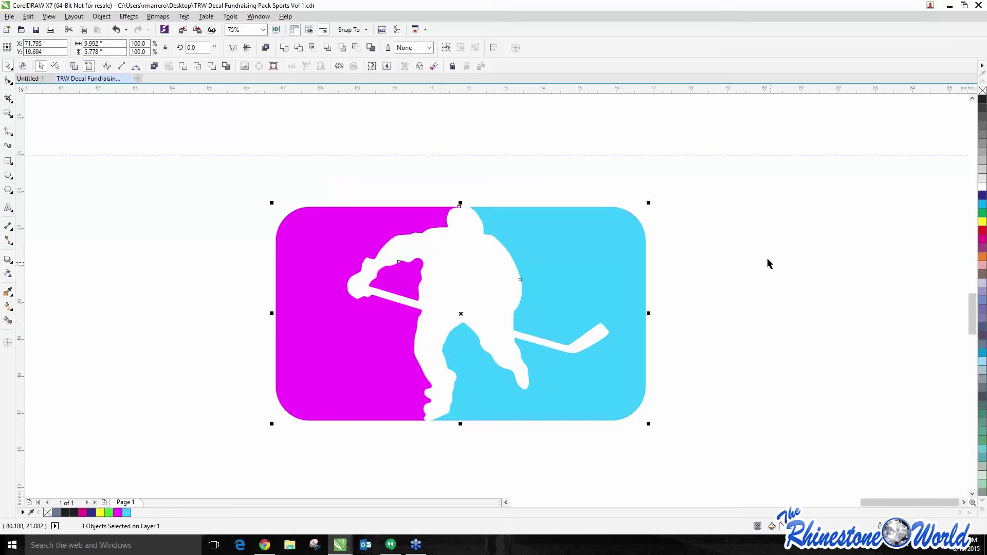
left_click(8, 162)
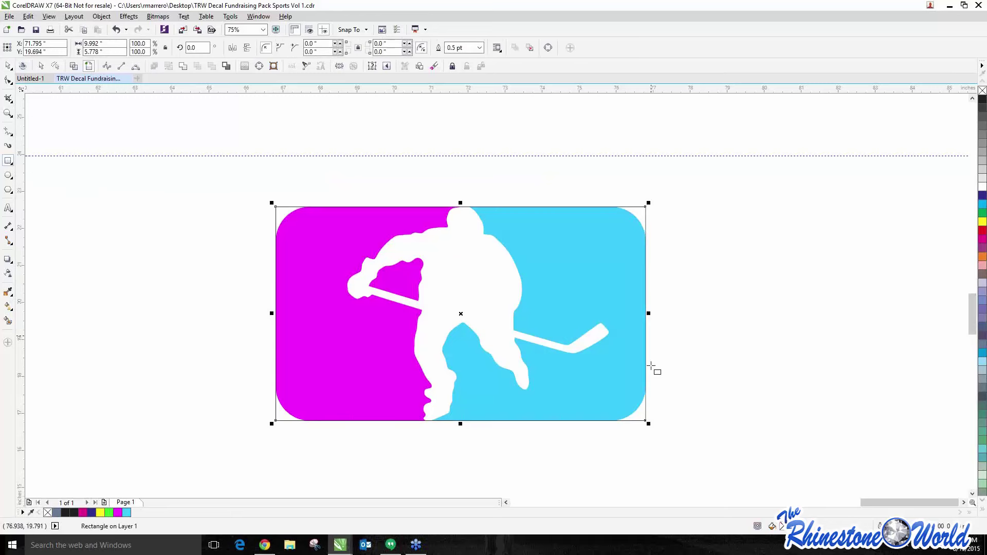
left_click(7, 66)
left_click(366, 30)
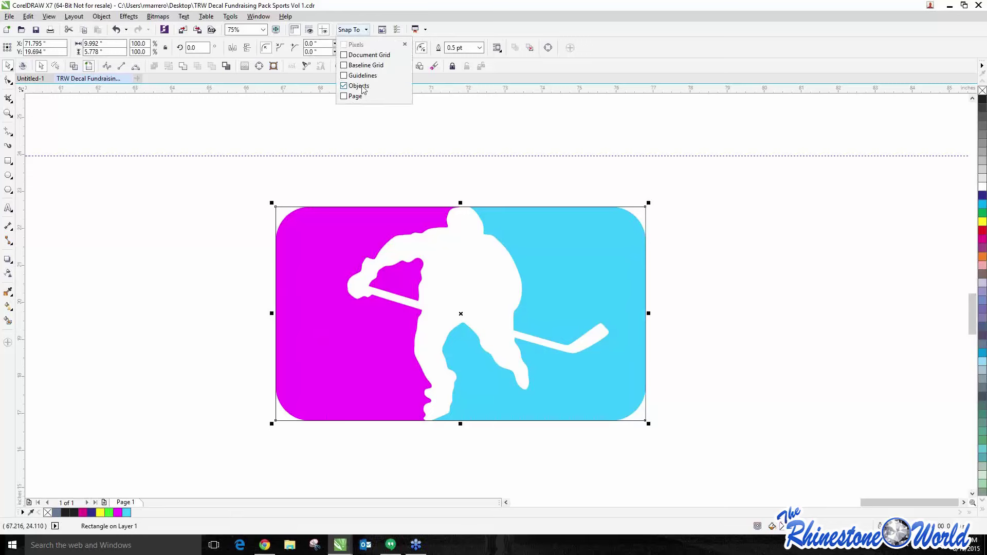
left_click(308, 205)
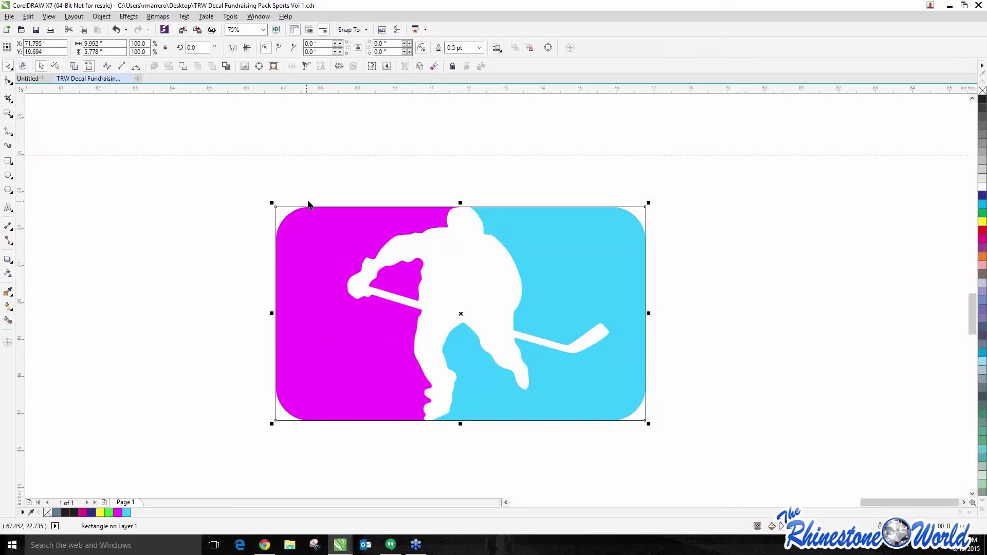
- Round all four corners of the framing rectangle to 0.917 inches so they follow the coloured pieces
left_click(9, 81)
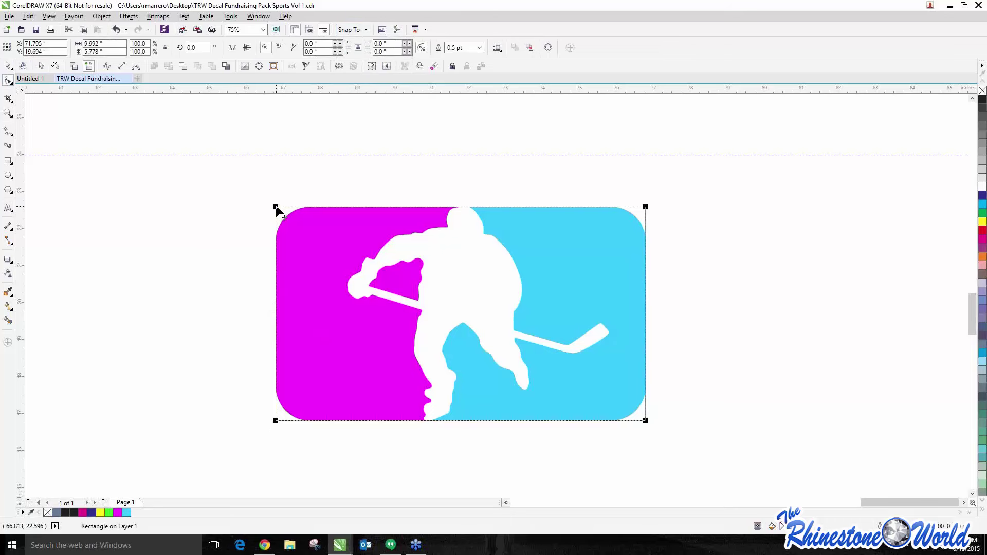
left_click_drag(276, 208, 310, 208)
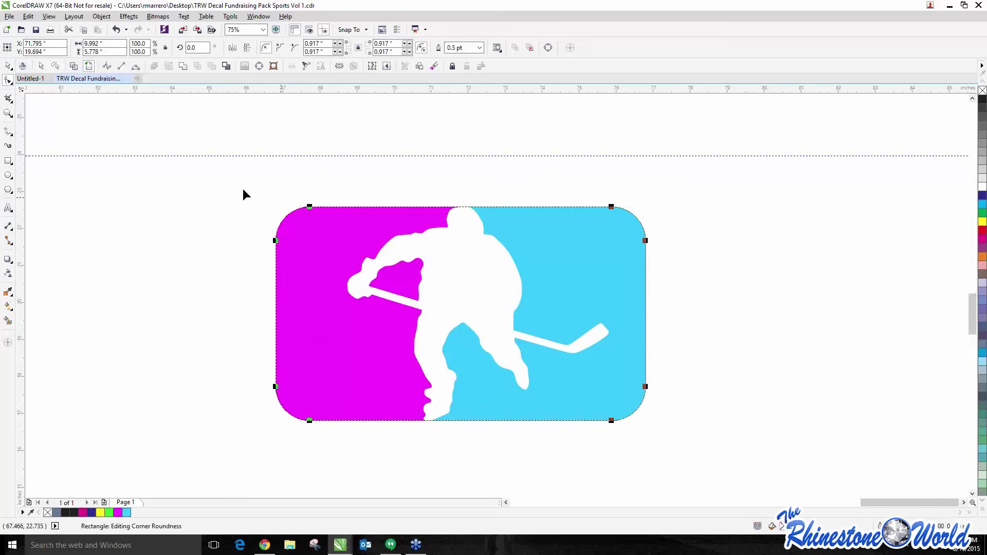
key("space")
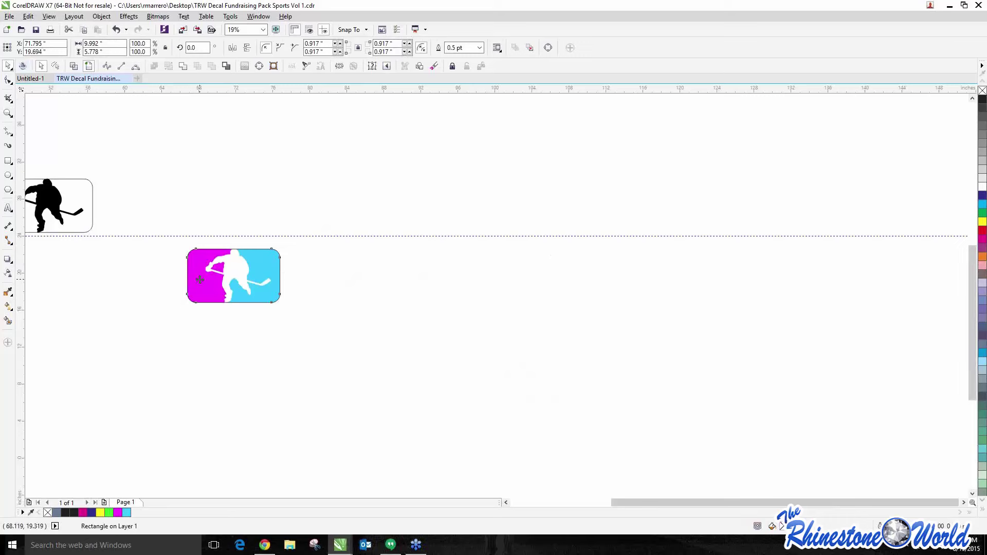
- Move the rounded frame off the coloured design and delete it
left_click_drag(200, 279, 80, 321)
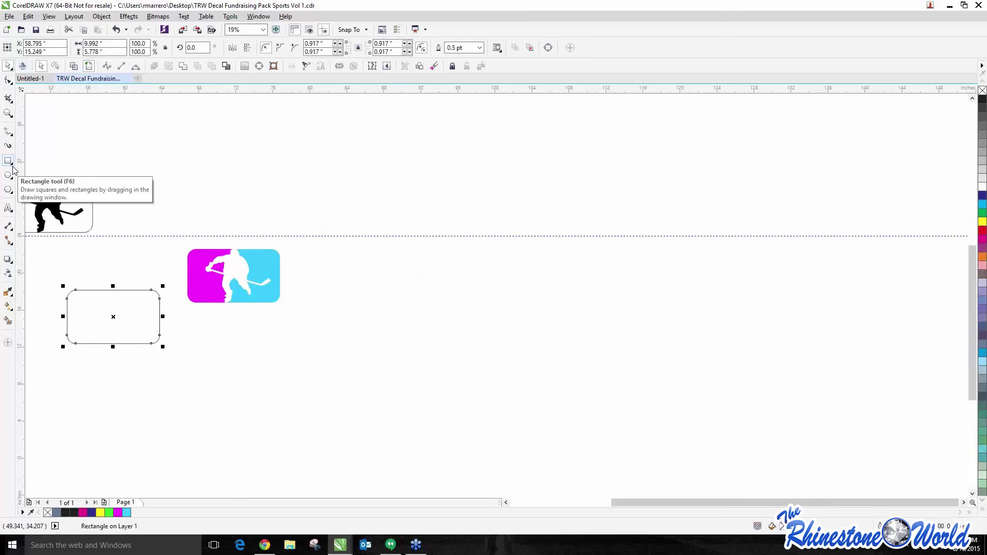
key("Escape")
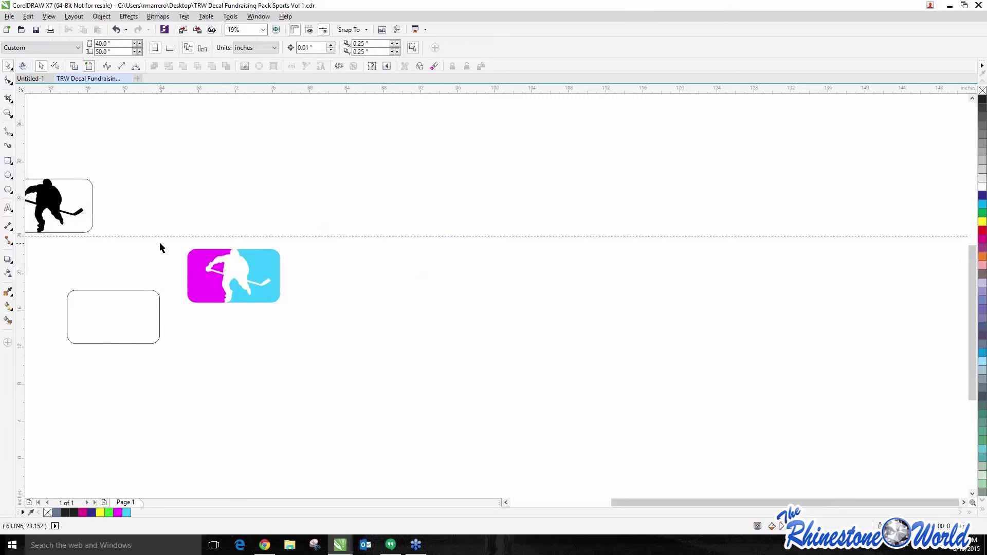
scroll(160, 250, "up", 2)
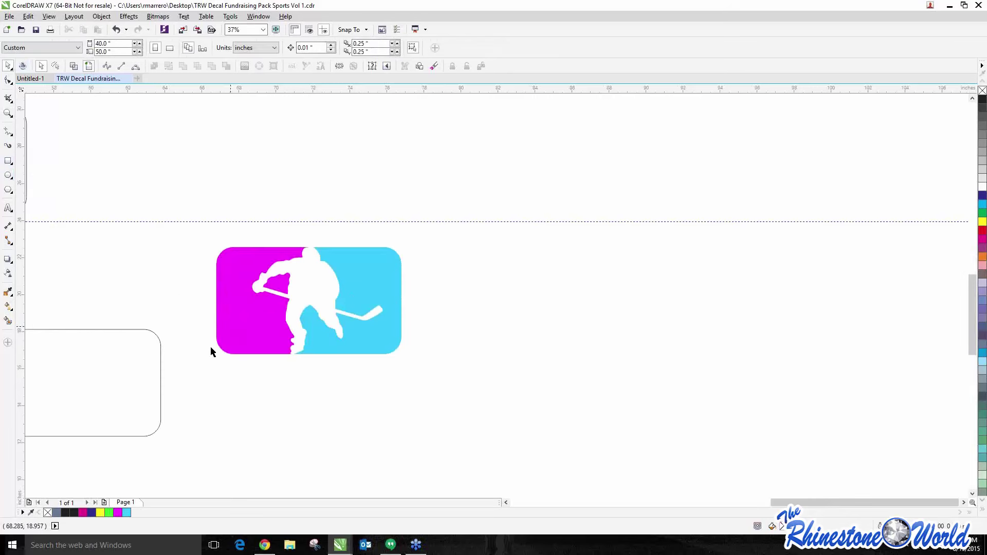
left_click(128, 374)
key("Escape")
- Examine the white player cutout closely, including where the head and foot meet the edges of the coloured background
scroll(324, 286, "up", 4)
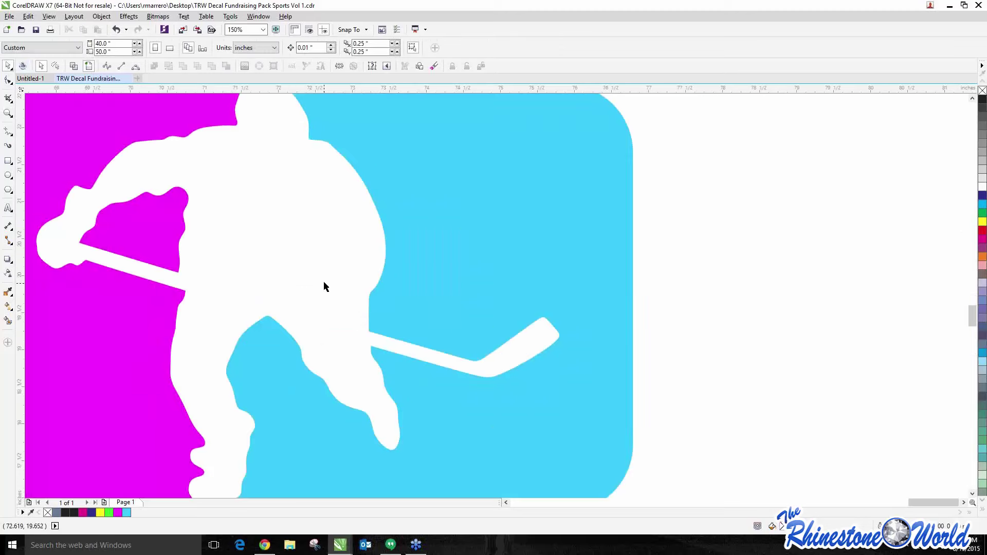
scroll(330, 386, "down", 6)
scroll(337, 368, "up", 6)
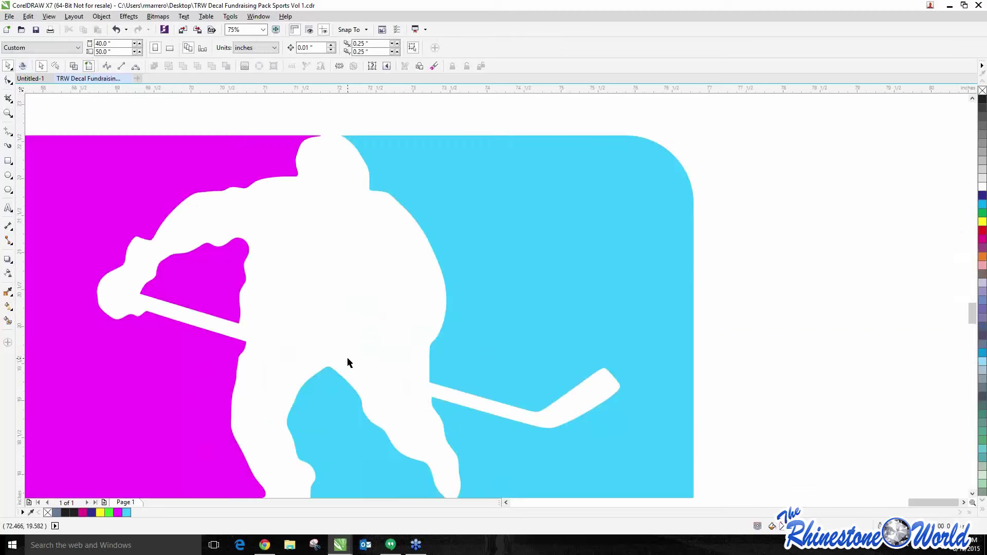
scroll(347, 359, "down", 2)
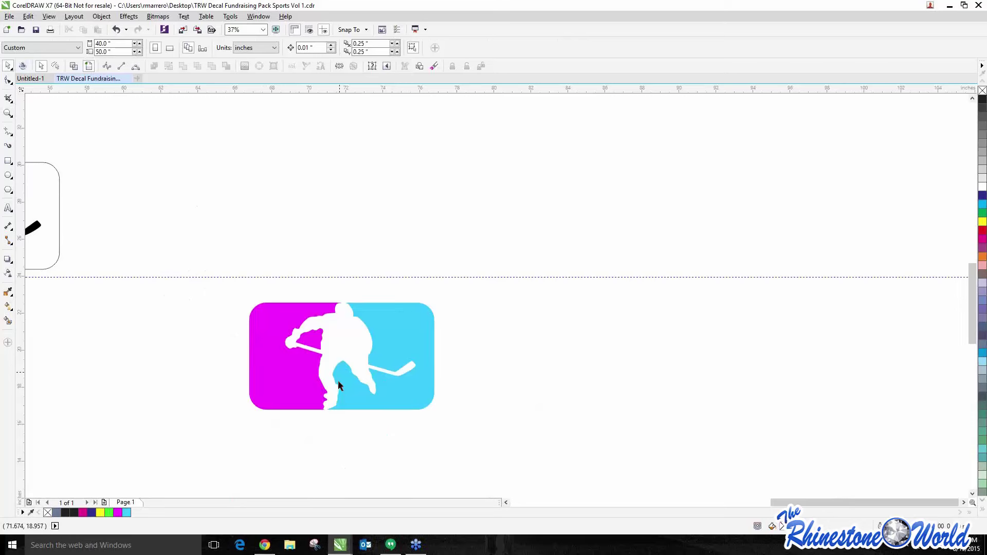
scroll(348, 375, "up", 2)
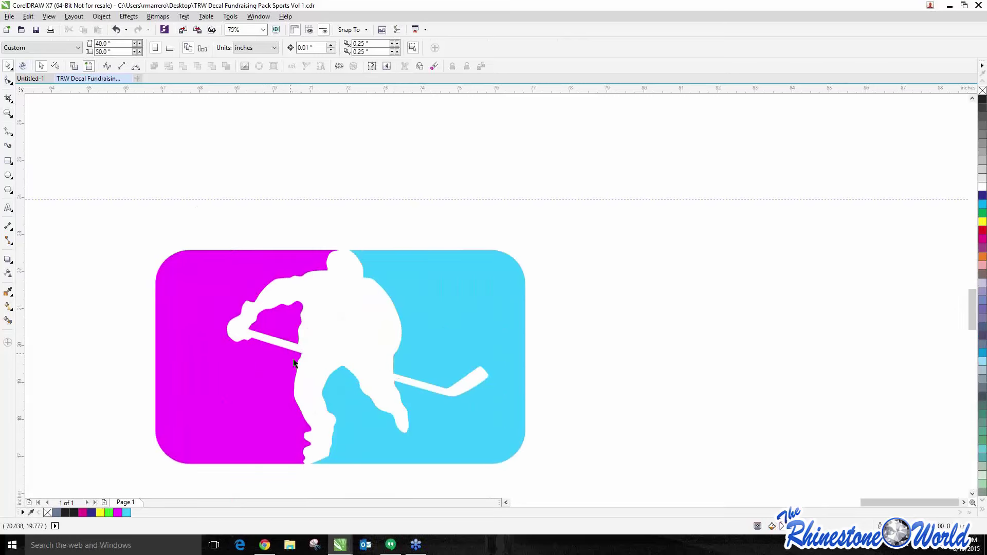
scroll(335, 317, "up", 1)
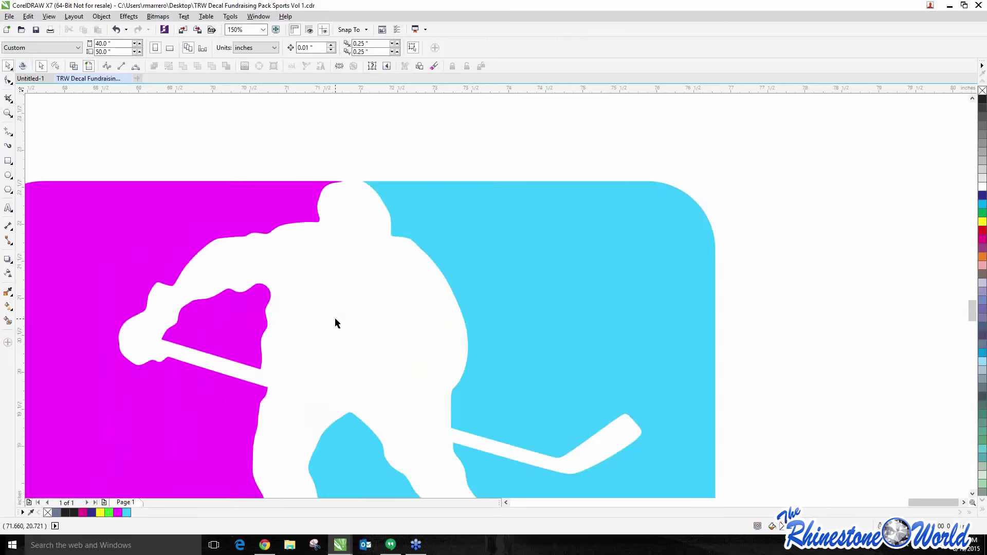
scroll(335, 317, "down", 2)
scroll(335, 303, "up", 2)
scroll(340, 282, "up", 1)
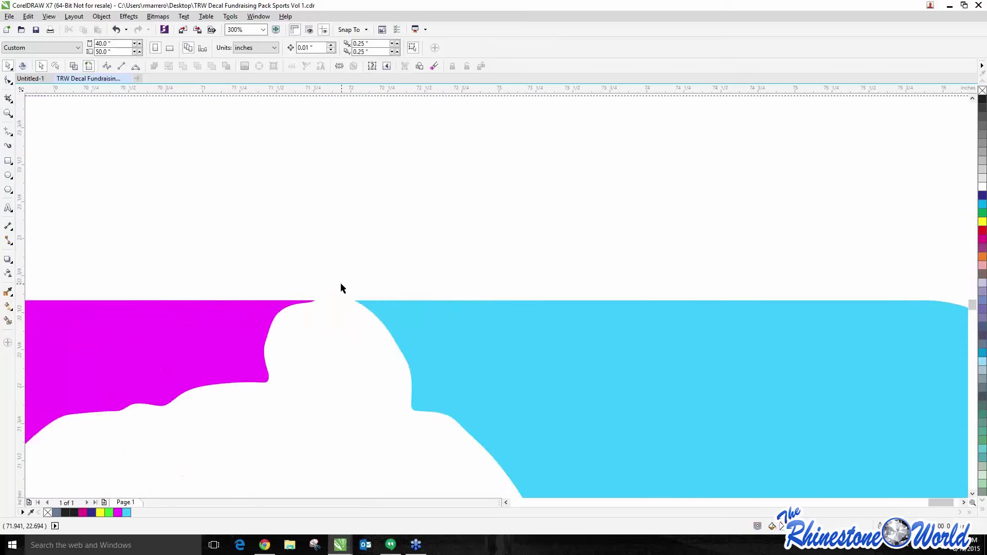
scroll(340, 283, "down", 3)
scroll(311, 388, "up", 2)
scroll(309, 391, "up", 1)
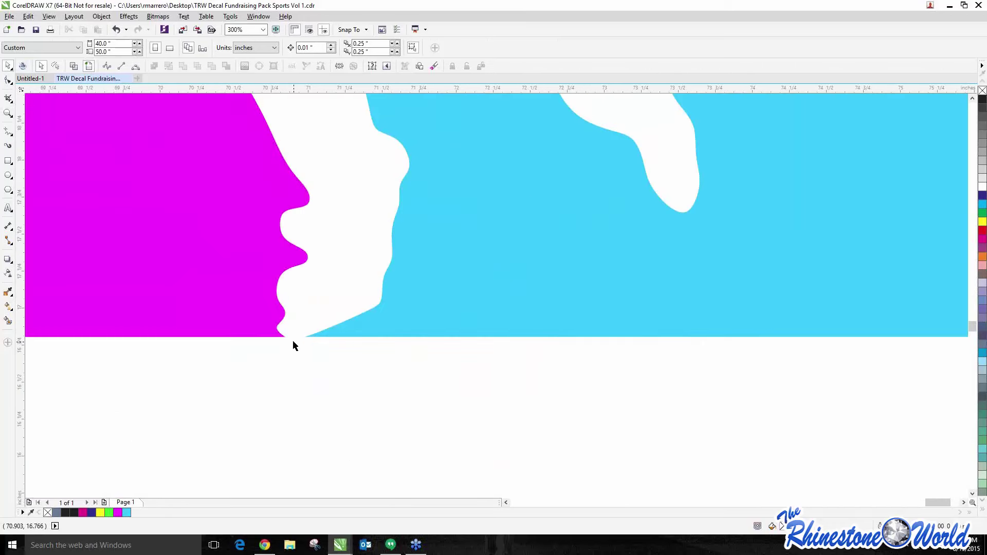
scroll(292, 341, "down", 3)
- Try to smart-fill the white player cutout with light blue, and undo the fill
left_click(7, 321)
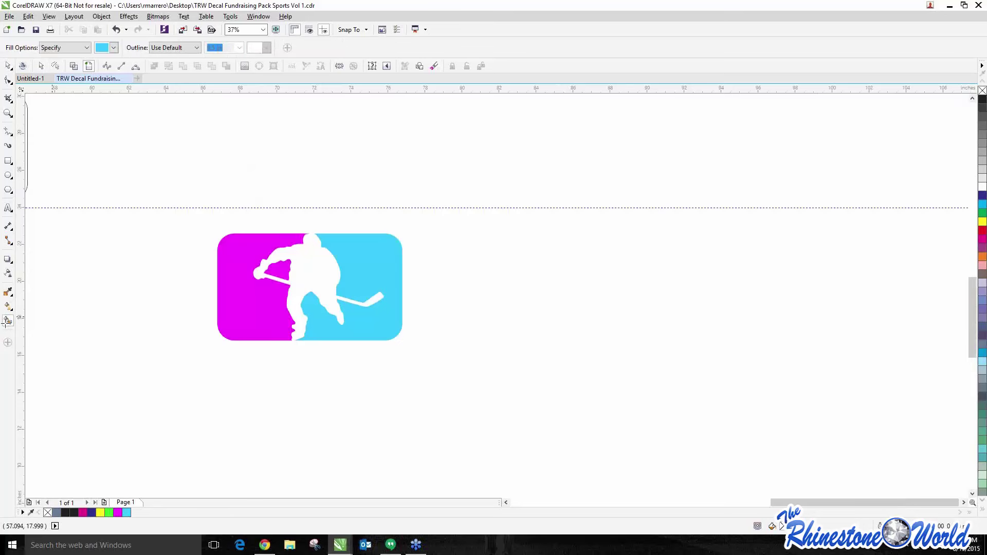
left_click(328, 271)
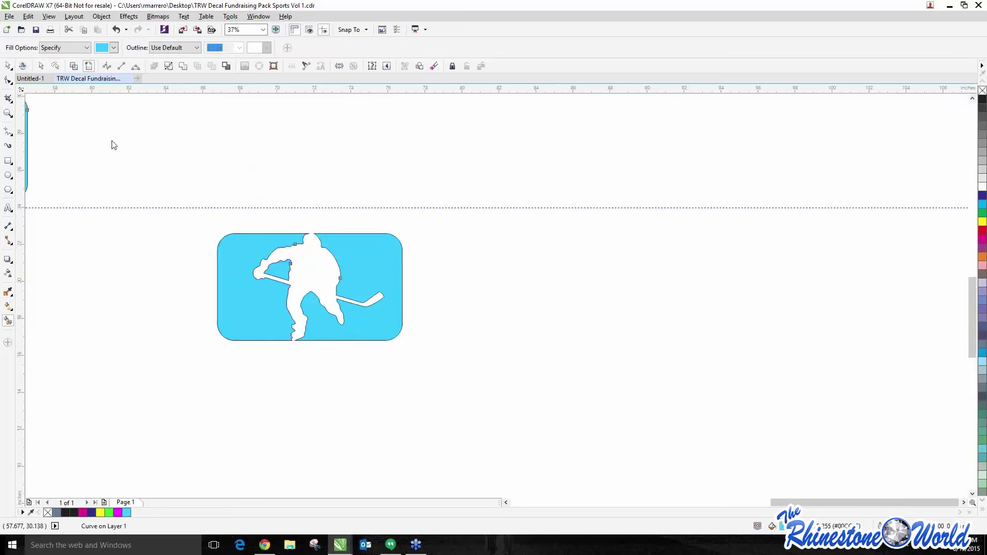
left_click(8, 66)
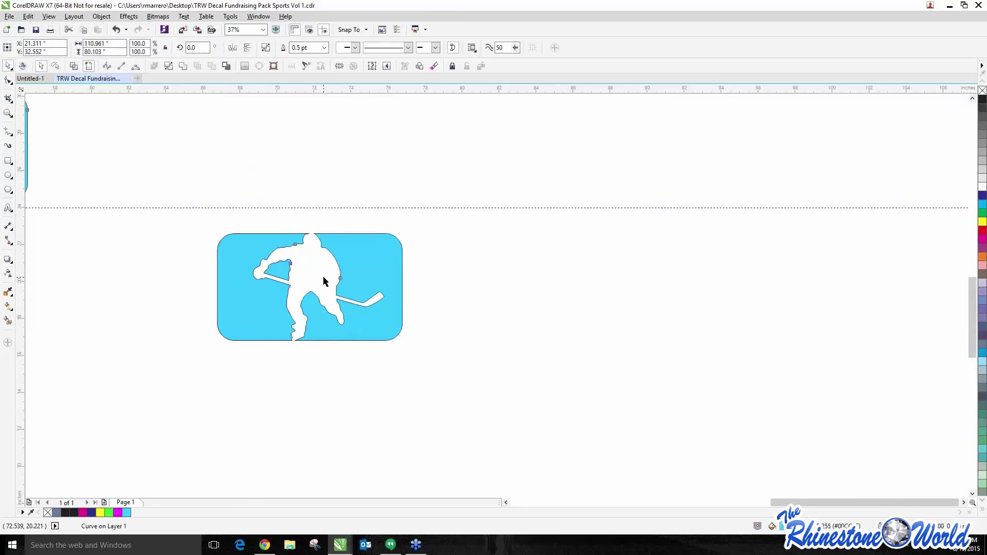
key("ctrl+z")
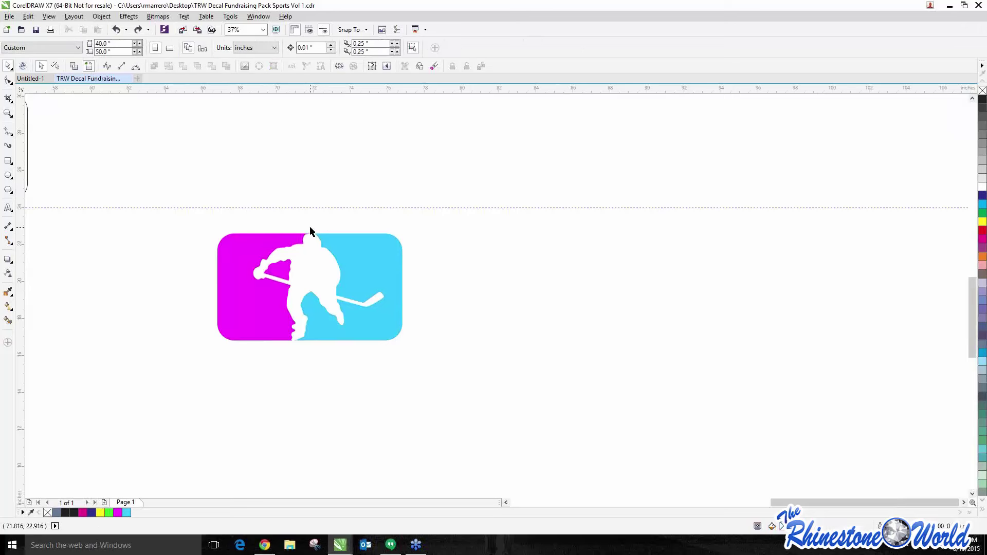
- Draw a rectangle about 0.608 by 0.153 inches above the player's head and one about 0.438 by 0.118 inches below the foot
scroll(298, 226, "up", 5)
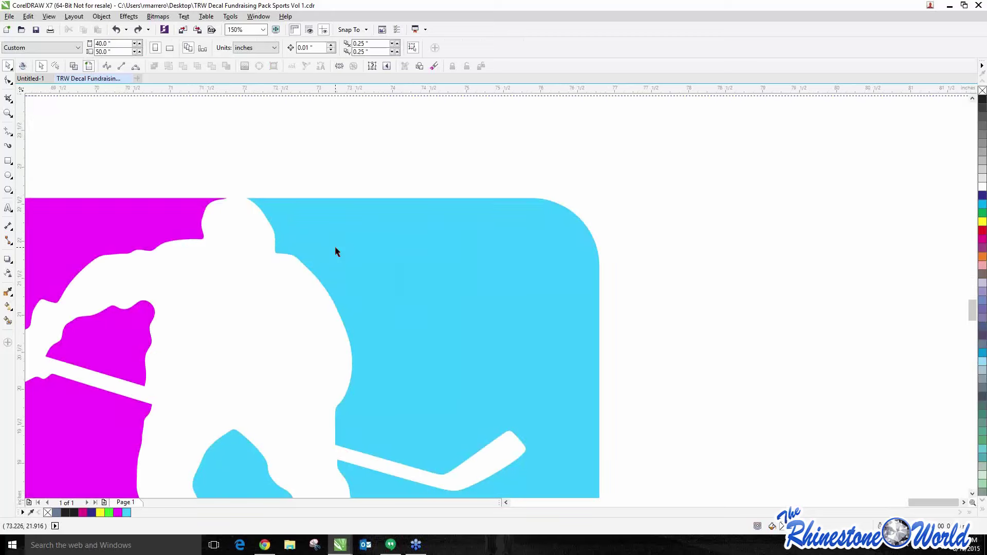
scroll(266, 314, "down", 3)
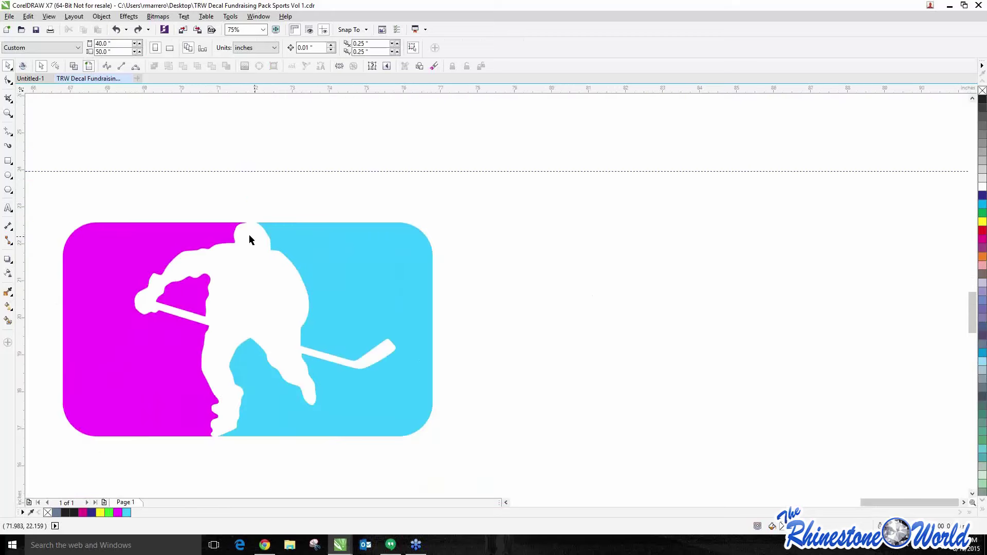
left_click(9, 160)
scroll(241, 227, "up", 6)
left_click_drag(186, 210, 275, 233)
scroll(275, 233, "down", 8)
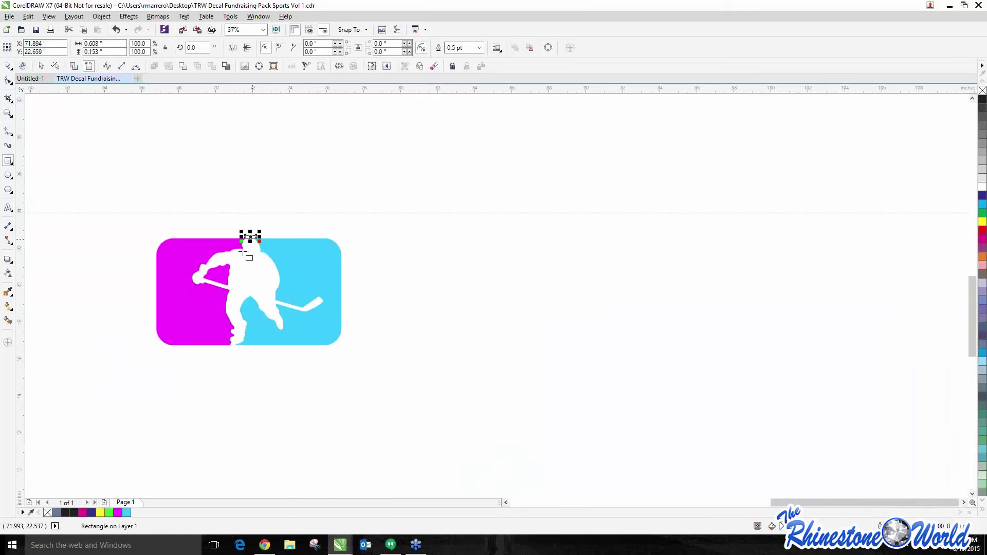
scroll(223, 353, "up", 8)
left_click_drag(256, 292, 327, 317)
- Smart-fill the white player cutout, closed off by the two small rectangles, with light blue
left_click(10, 67)
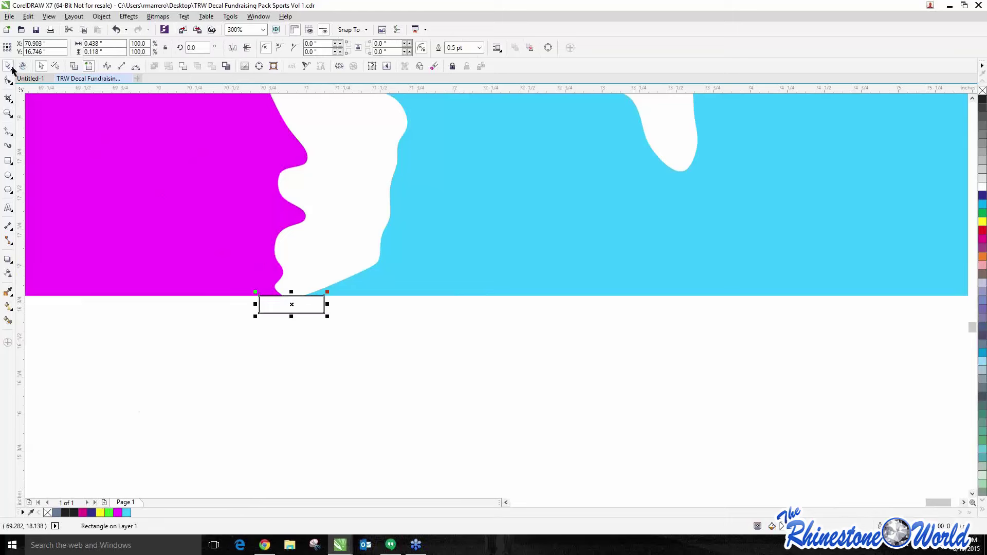
left_click(7, 320)
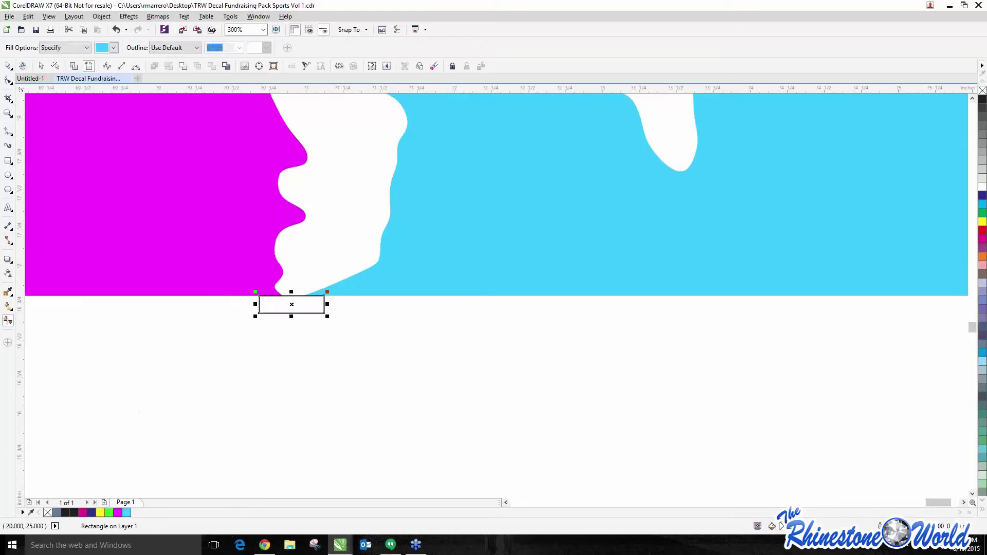
left_click(311, 229)
scroll(310, 230, "down", 5)
scroll(331, 127, "up", 2)
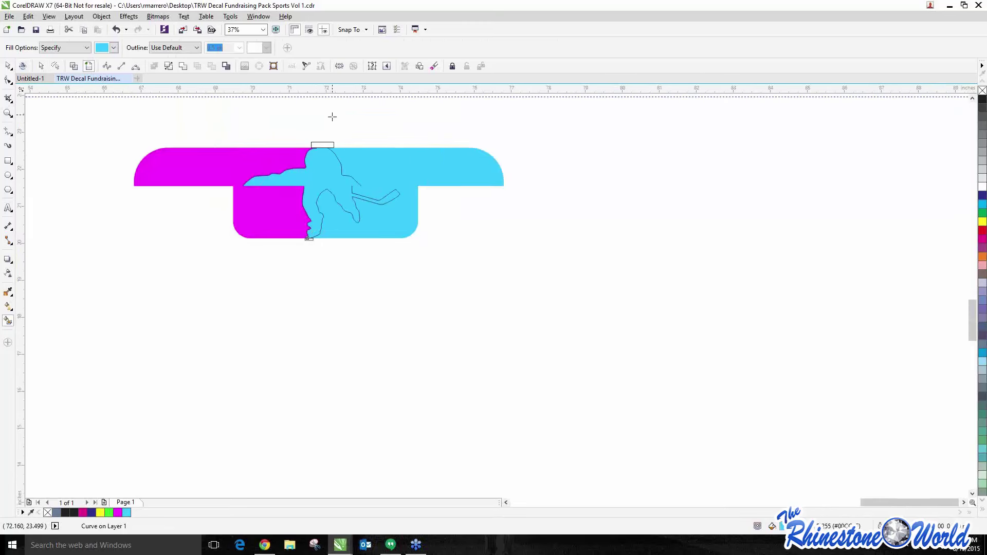
- Delete the two small rectangles at the head and foot, and recolour the player figure deep pink
left_click(8, 66)
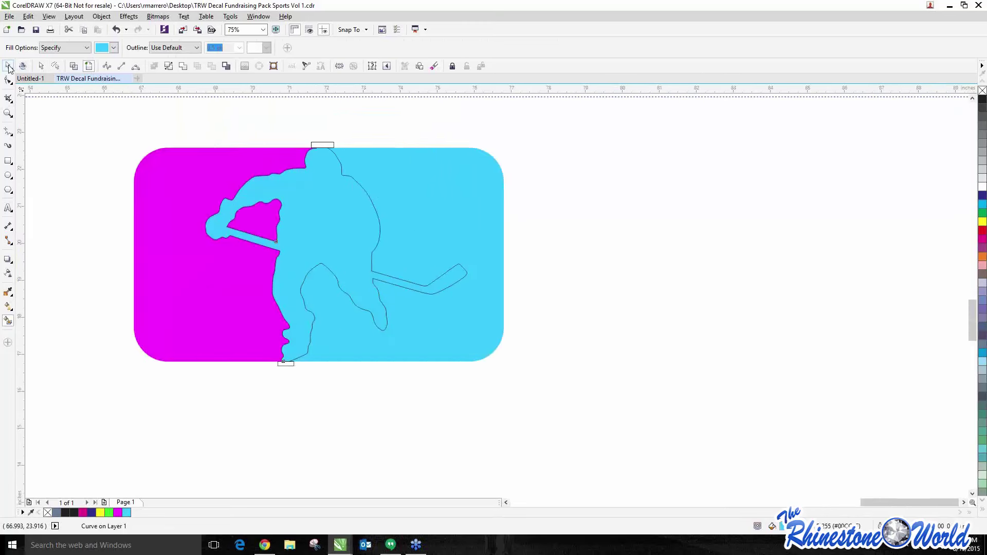
left_click(330, 134)
left_click(330, 145)
key("Delete")
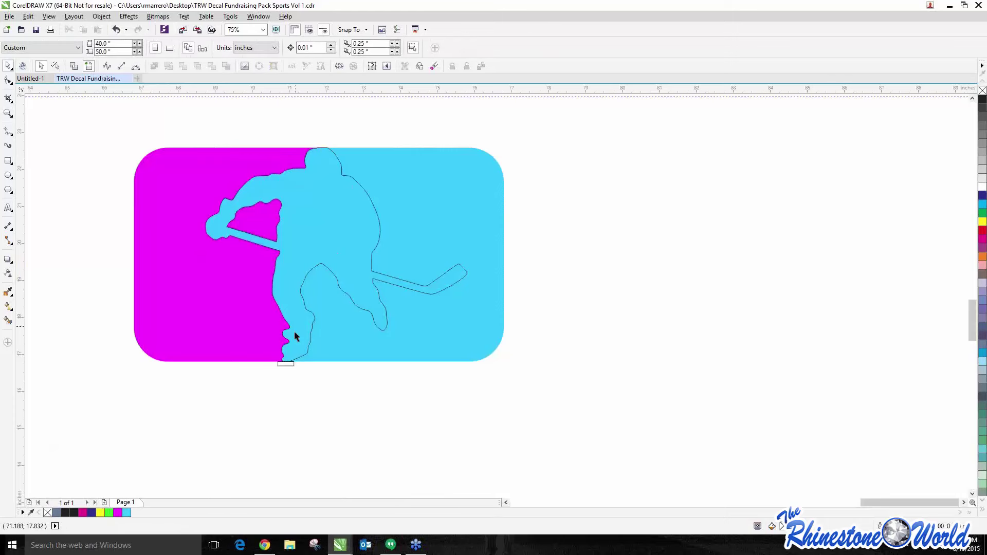
left_click(291, 364)
key("Delete")
left_click(320, 214)
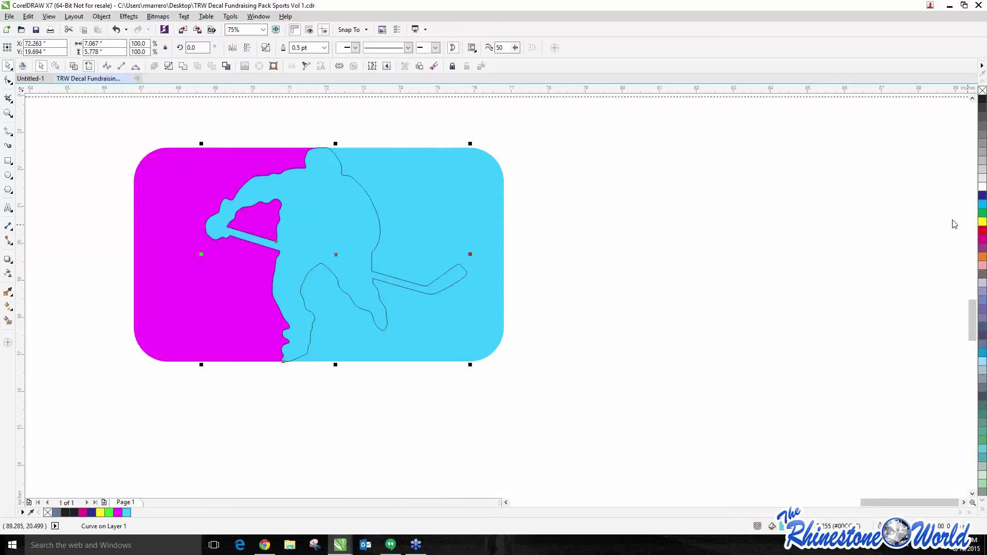
left_click(983, 239)
- Recolour the magenta background piece and the enclosed area between the arm and stick dark grey
left_click(259, 223)
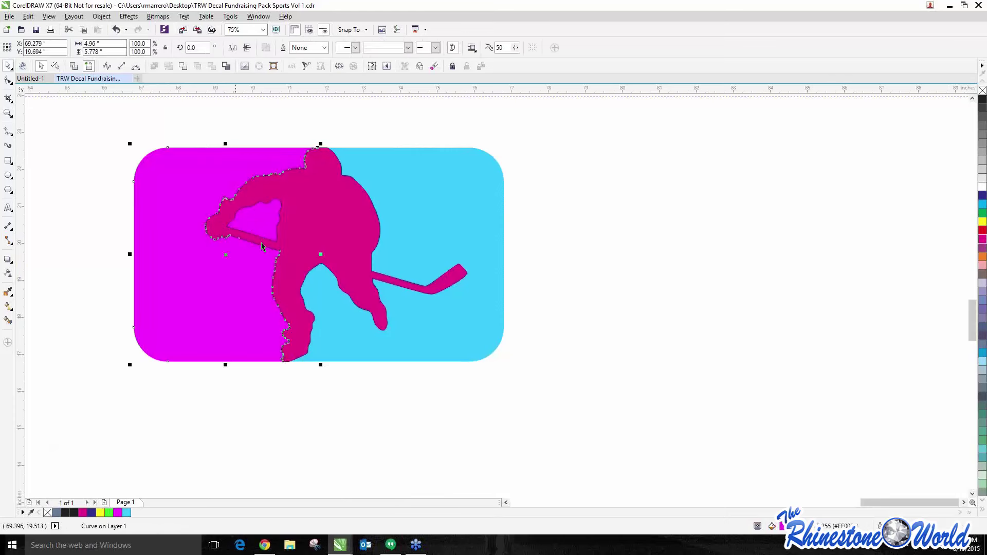
scroll(984, 119, "up", 3)
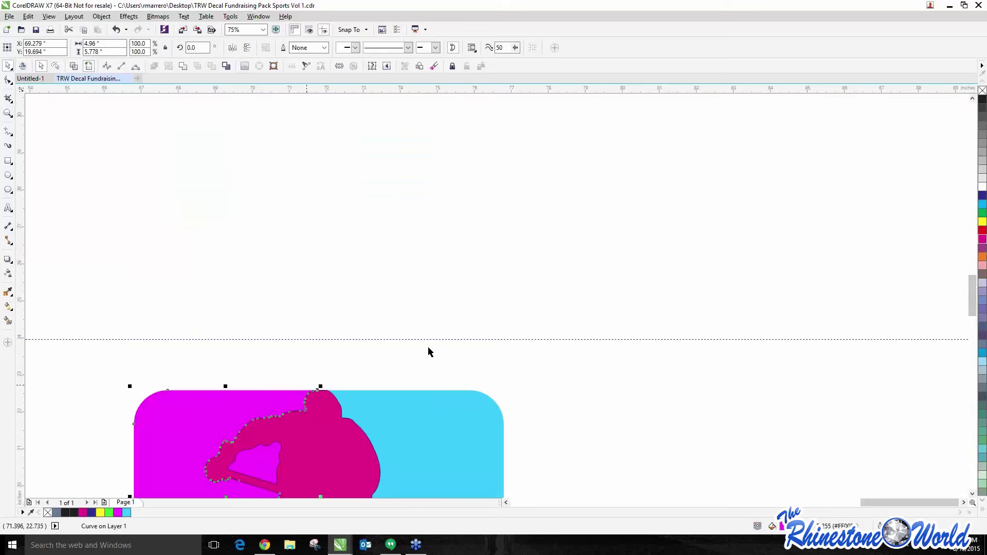
left_click(983, 125)
scroll(296, 235, "down", 2)
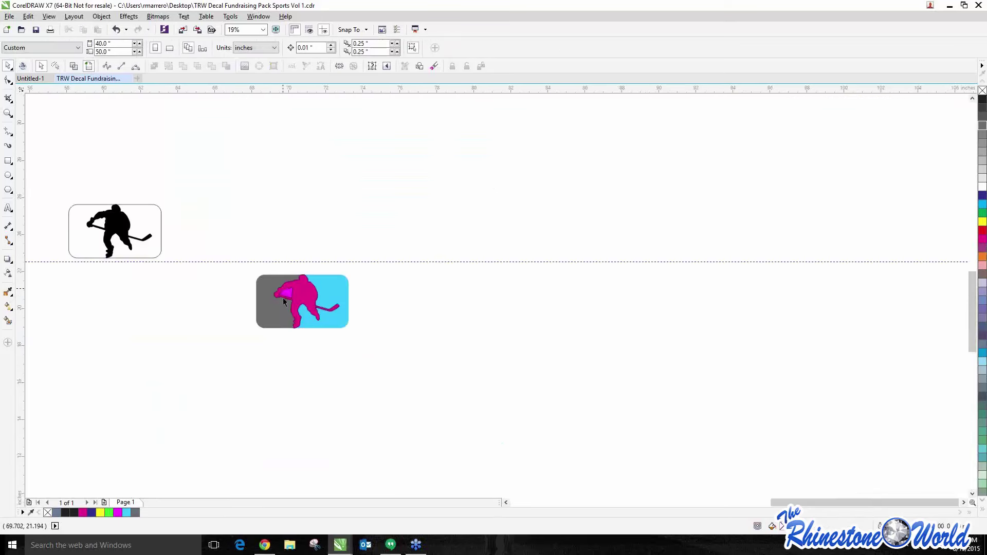
scroll(283, 298, "up", 2)
left_click(288, 299)
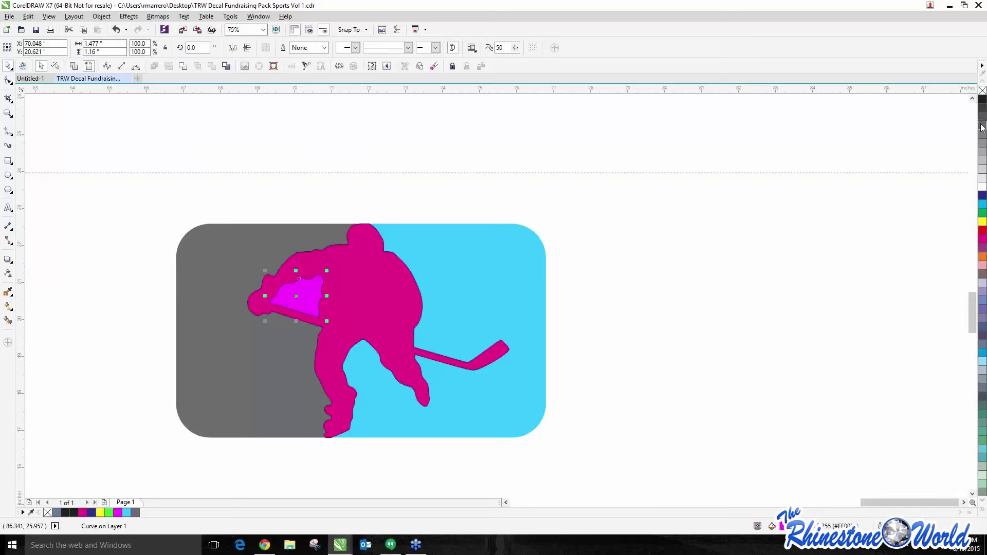
key("Delete")
- Examine the recoloured rounded hockey design as a whole and compare it with the other player versions around the page
left_click_drag(142, 210, 595, 441)
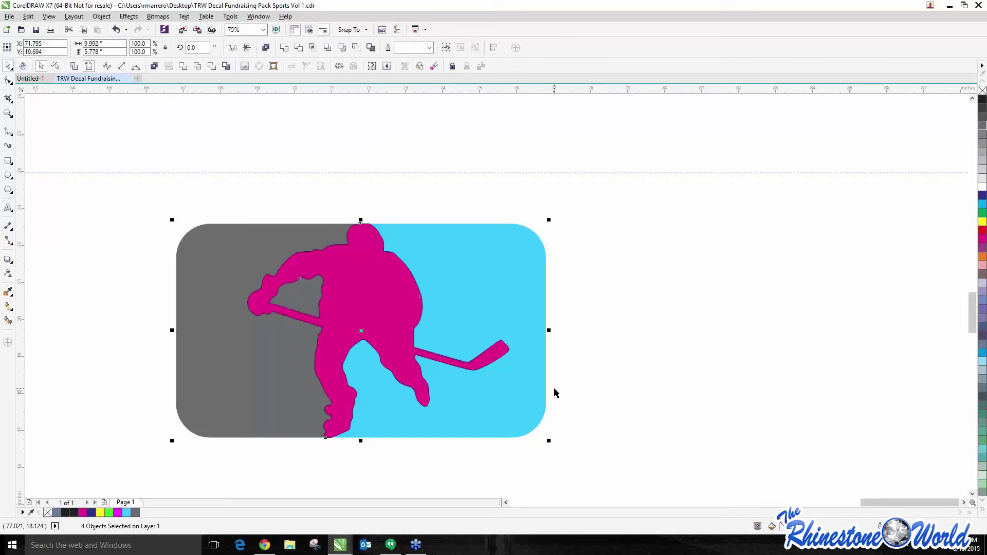
scroll(553, 392, "down", 6)
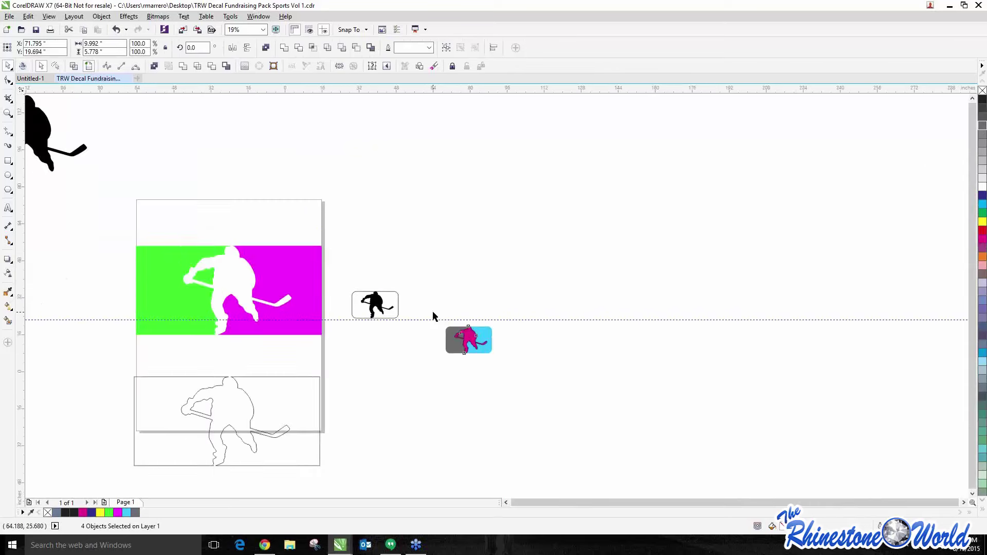
scroll(433, 316, "up", 1)
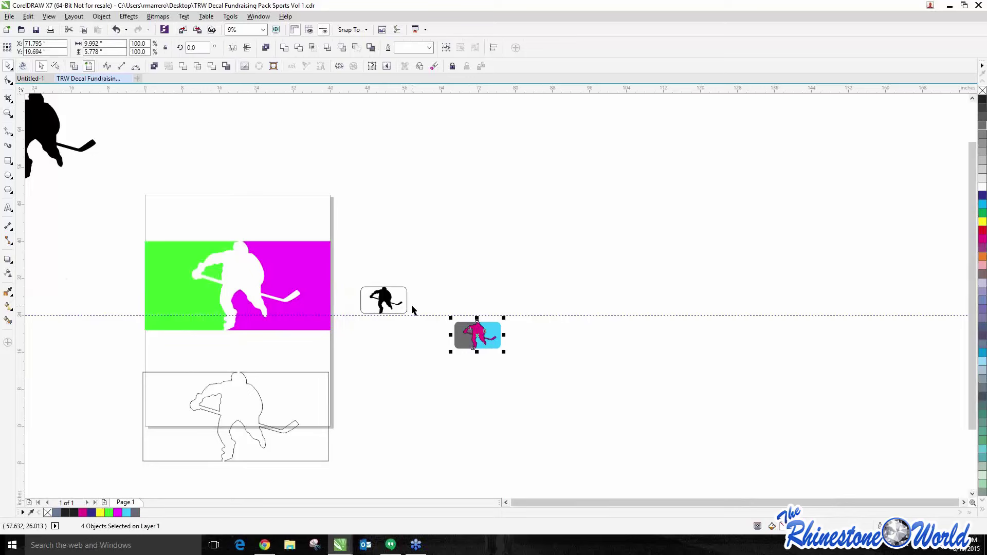
left_click(469, 393)
scroll(467, 352, "up", 3)
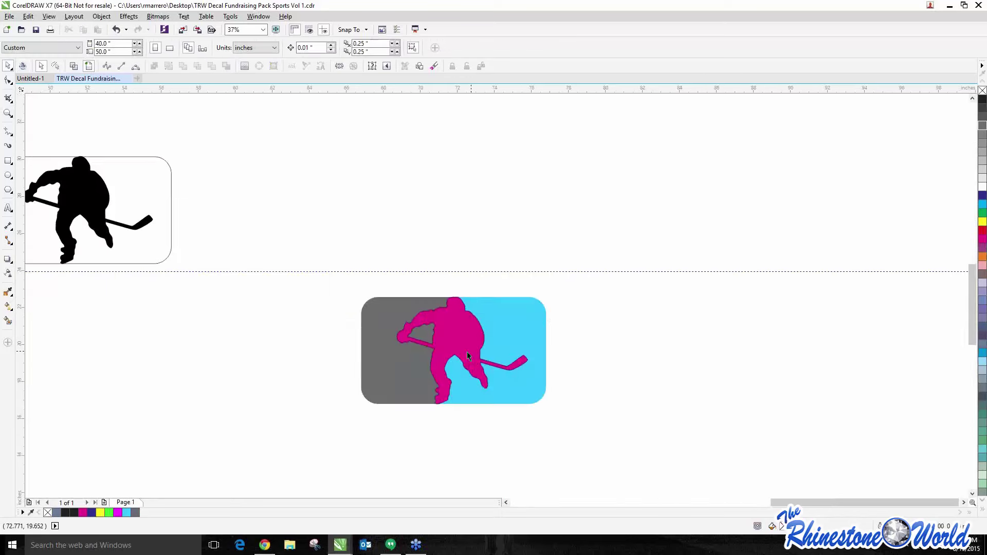
scroll(446, 347, "down", 3)
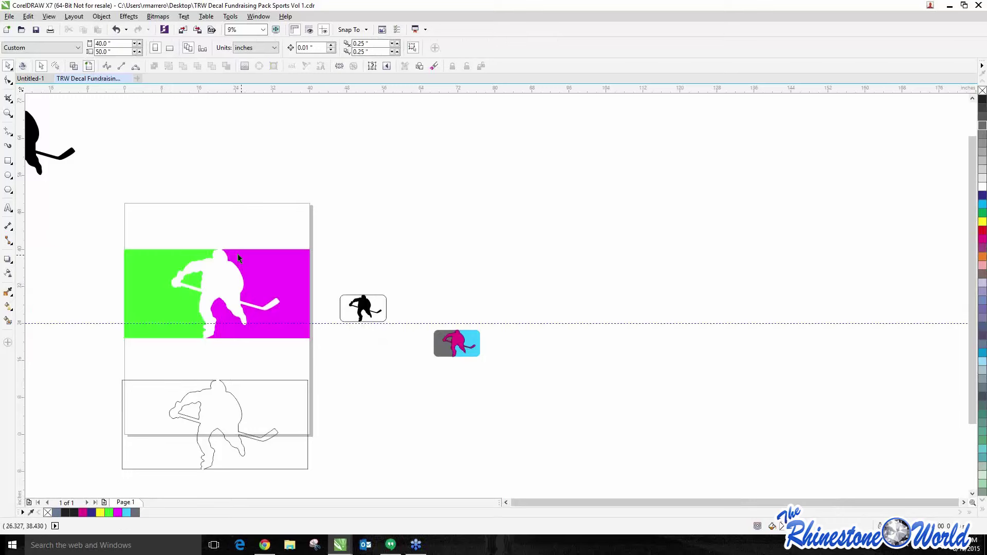
- Move the rounded frame up off the small black player and fill it with deep pink
scroll(238, 254, "down", 2)
scroll(198, 264, "up", 2)
left_click_drag(426, 324, 435, 238)
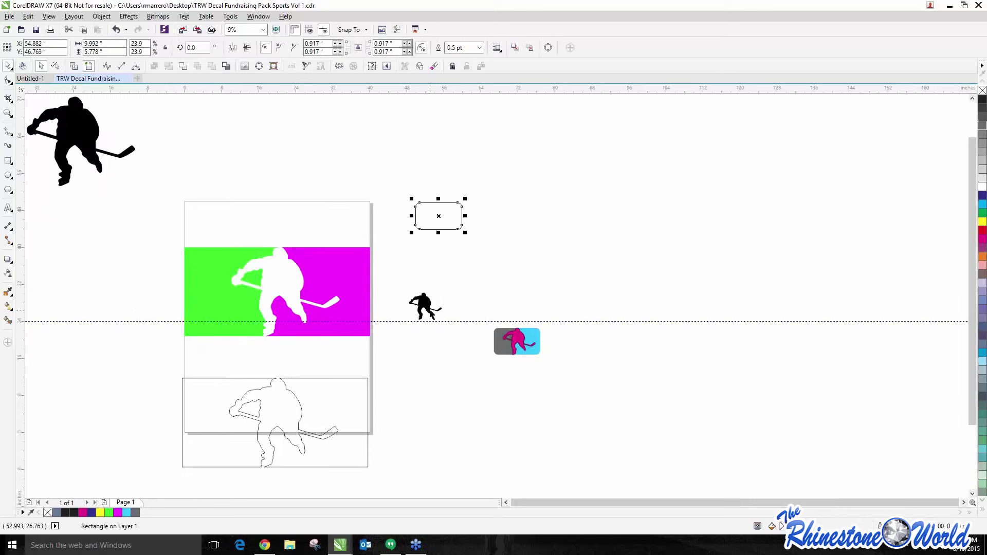
scroll(454, 212, "up", 5)
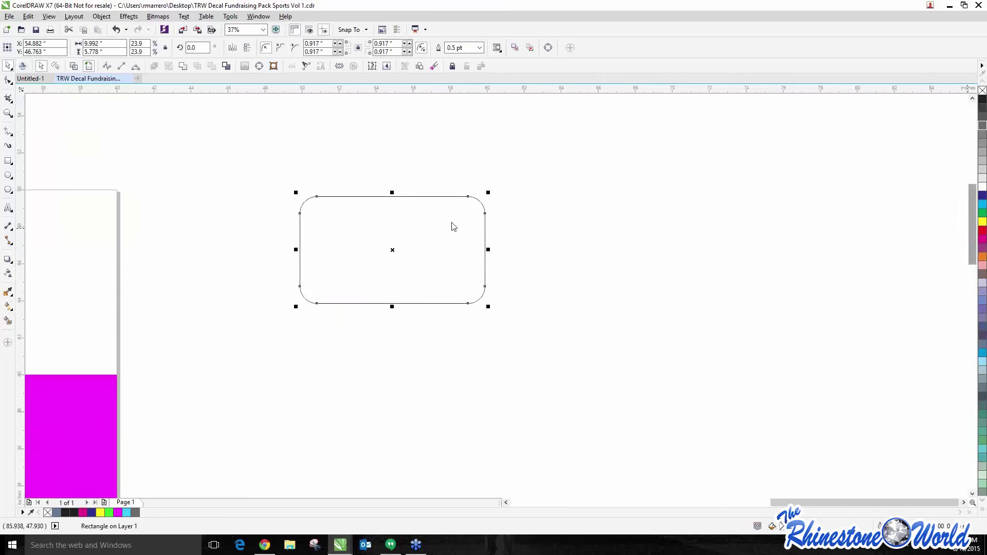
left_click(982, 239)
- Draw a tall rectangle about 2.861 by 8.528 inches across the pink rounded shape, and delete it
key("Escape")
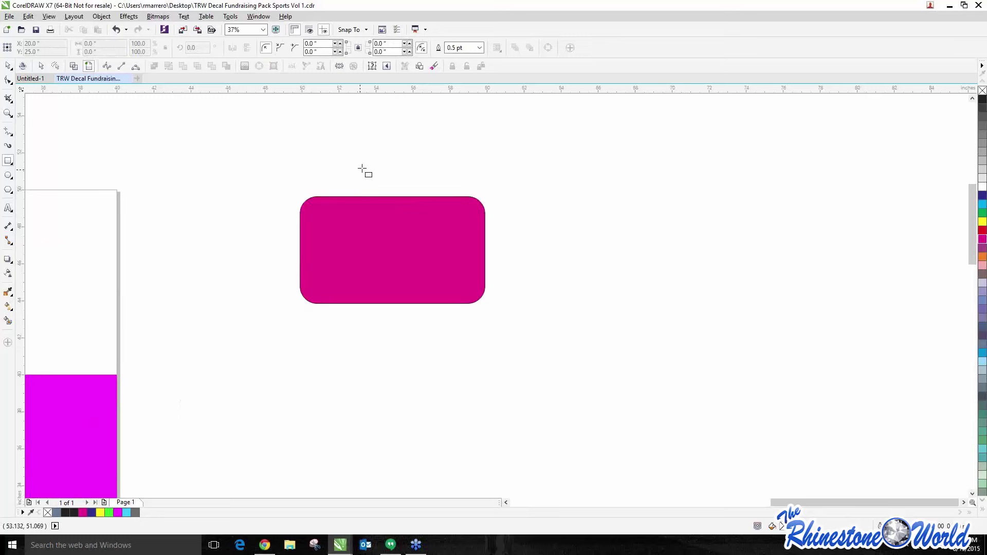
left_click_drag(363, 168, 416, 326)
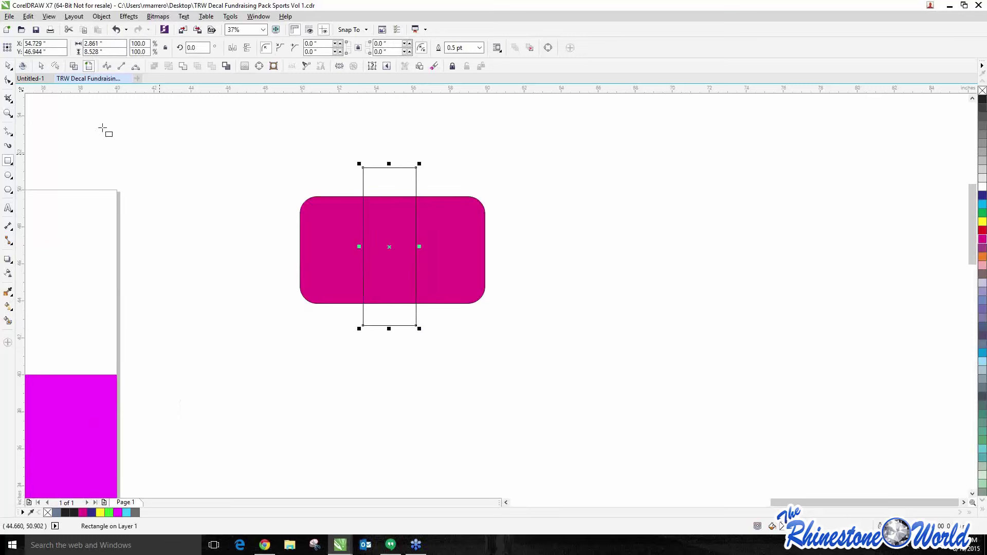
left_click(8, 67)
scroll(387, 233, "up", 2)
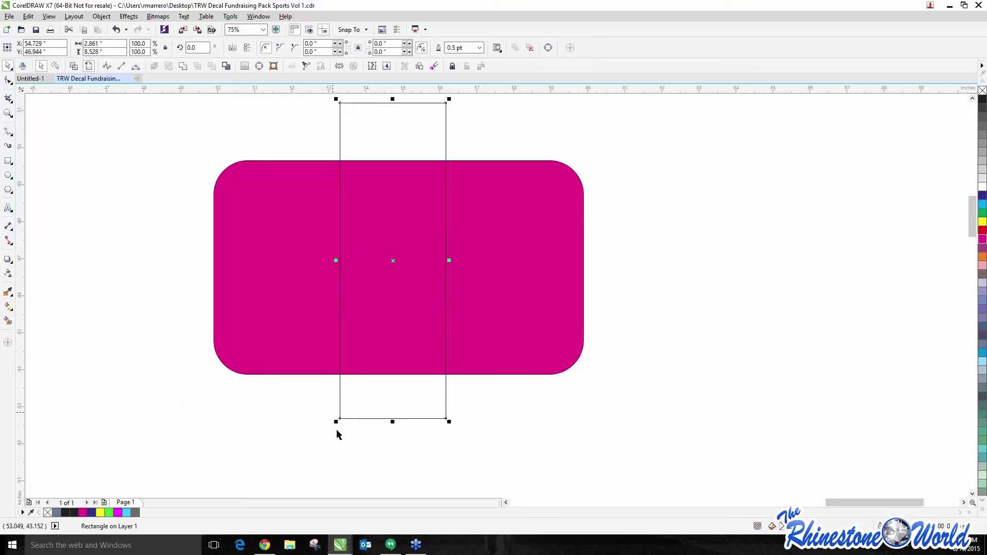
key("F10")
key("space")
key("Delete")
- Add the text BEARS in Arial above the pink rounded shape and enlarge it to about 9.3 inches wide
scroll(228, 381, "down", 2)
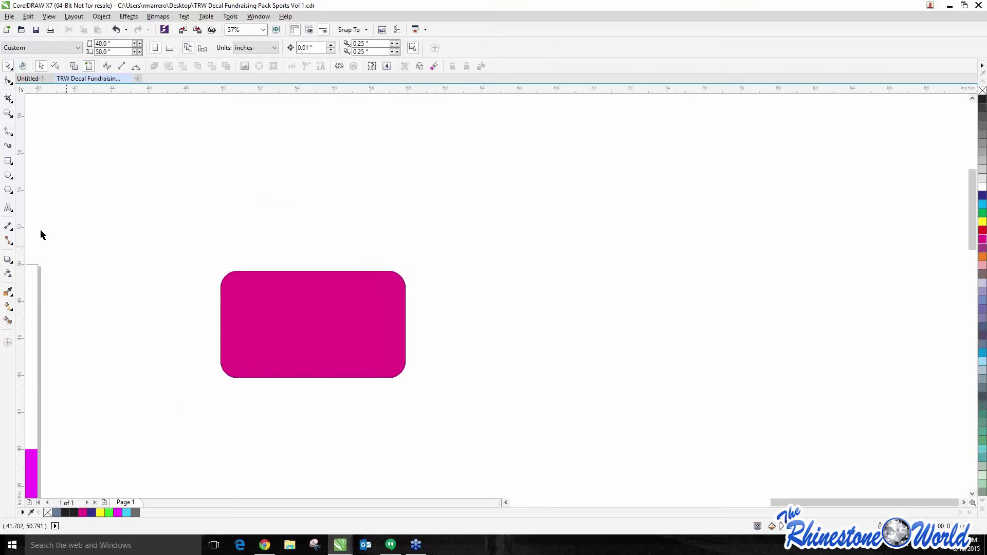
left_click(12, 208)
left_click(86, 220)
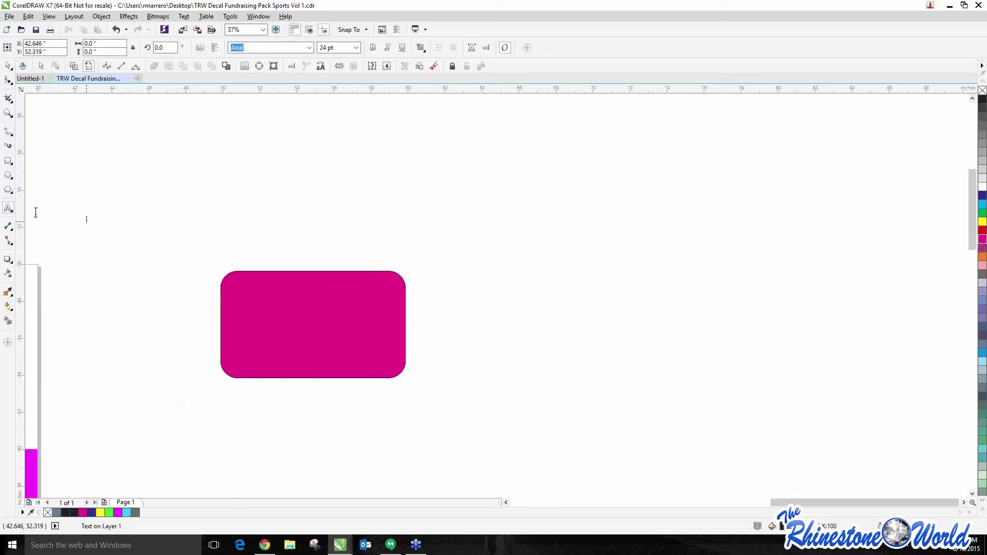
type("BEARS")
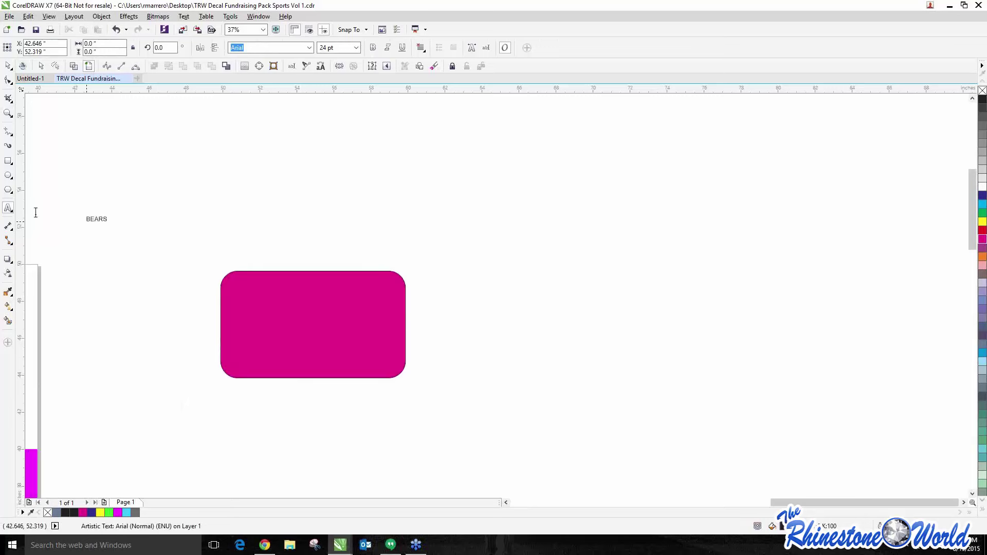
left_click_drag(111, 224, 266, 306)
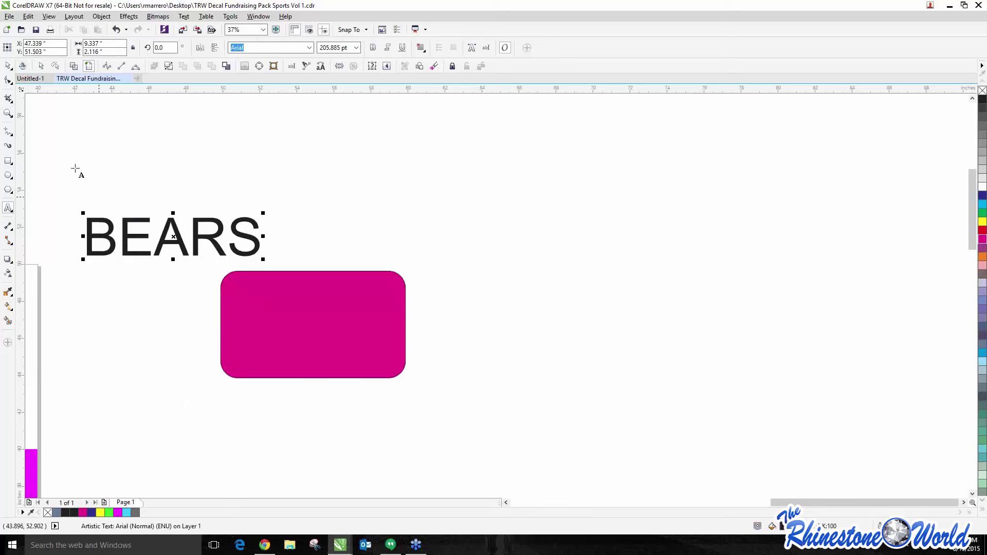
- Draw a straight vertical Bézier line about 9.333 inches tall beside the pink rounded shape
left_click(11, 135)
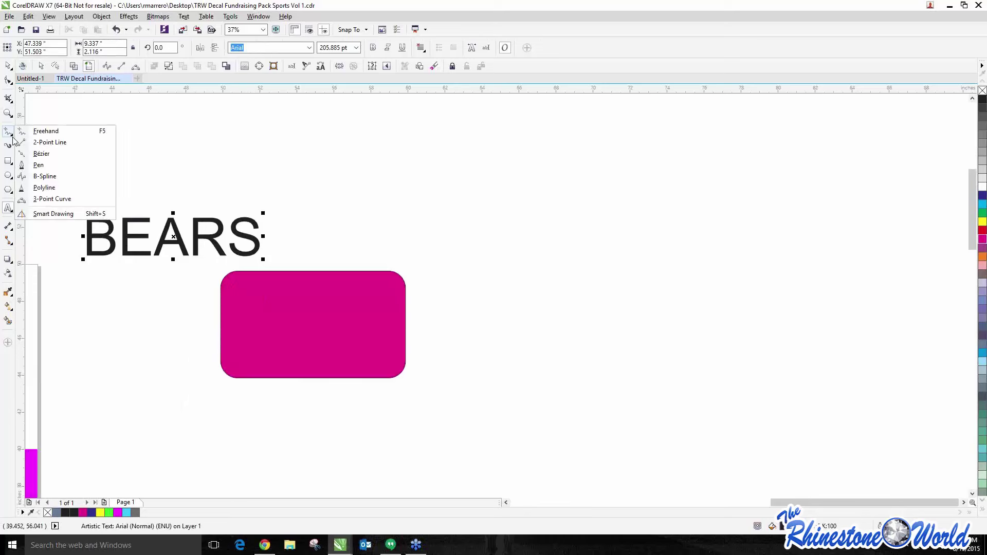
left_click(42, 157)
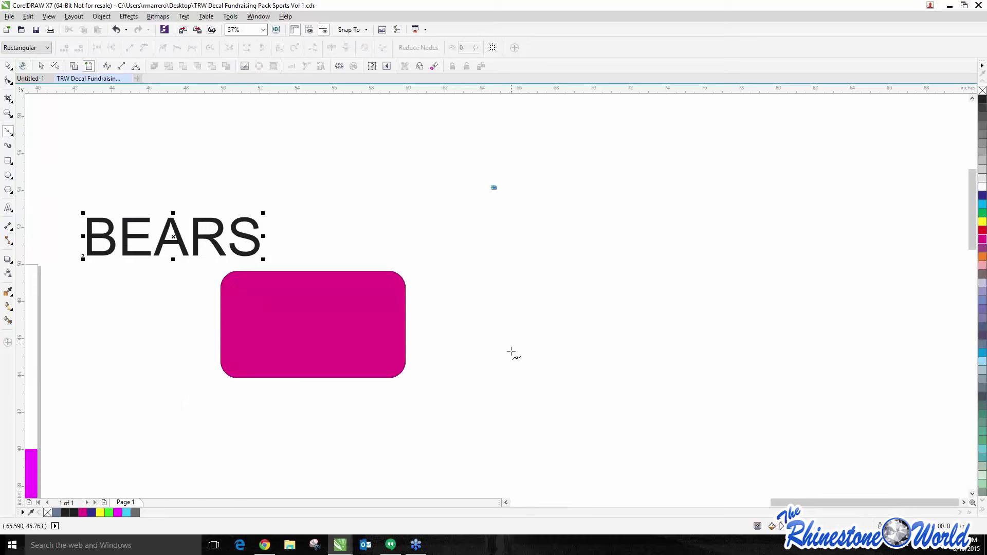
left_click(494, 360)
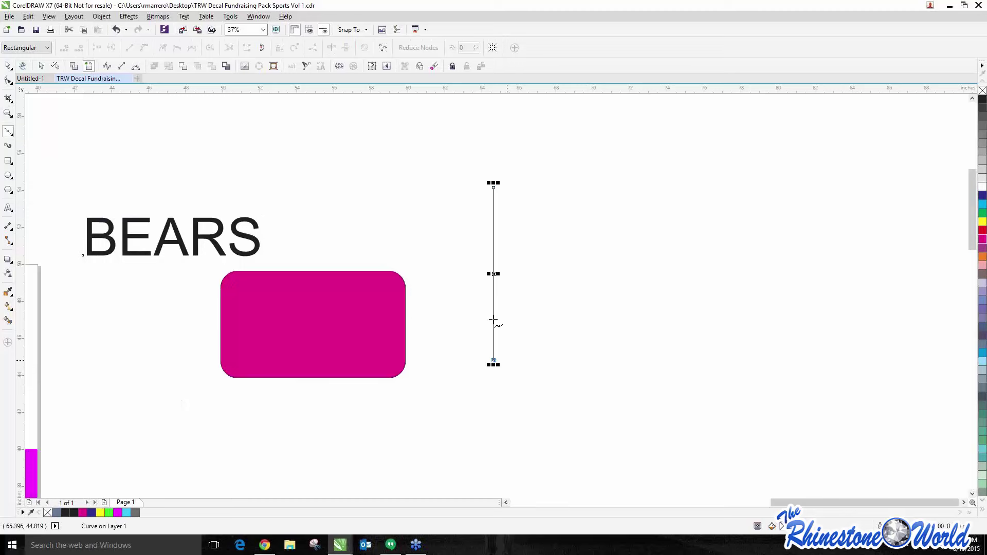
left_click(7, 65)
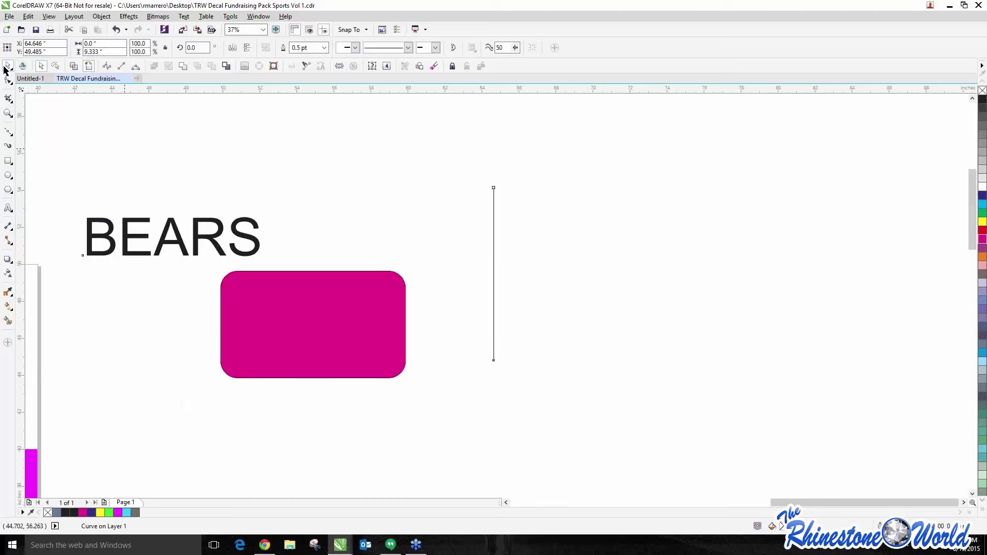
- Fit the BEARS text to the vertical line, starting at the line's upper end
left_click(210, 237)
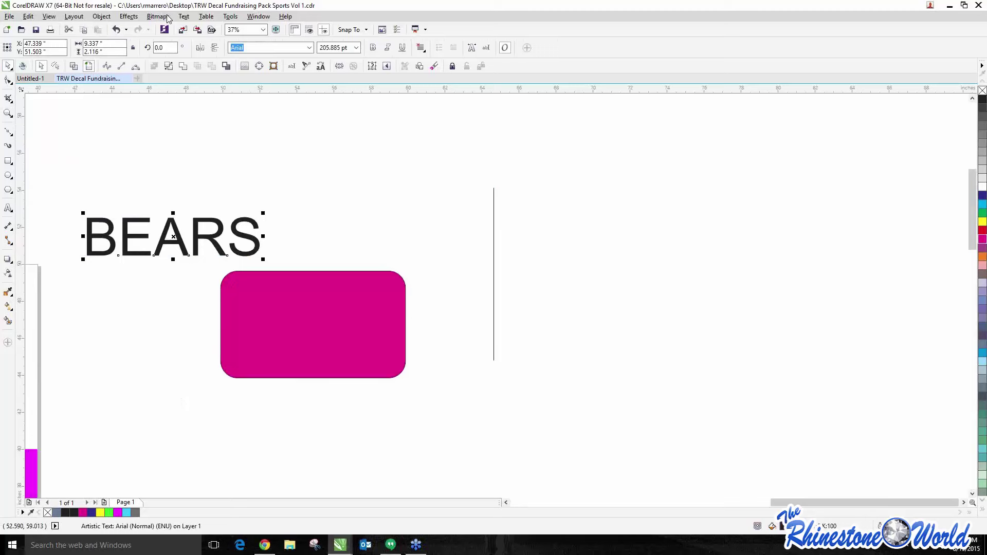
left_click(184, 17)
left_click(218, 179)
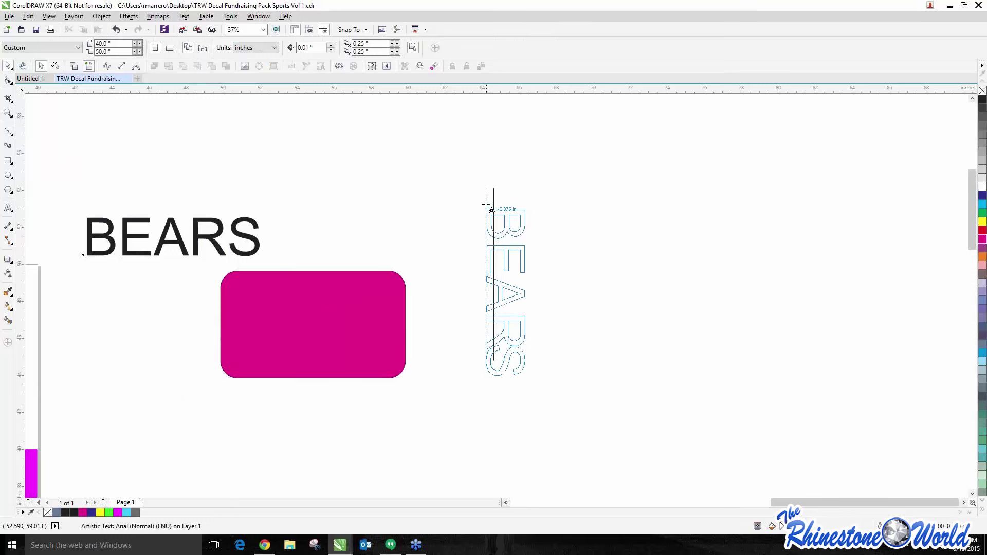
left_click(495, 189)
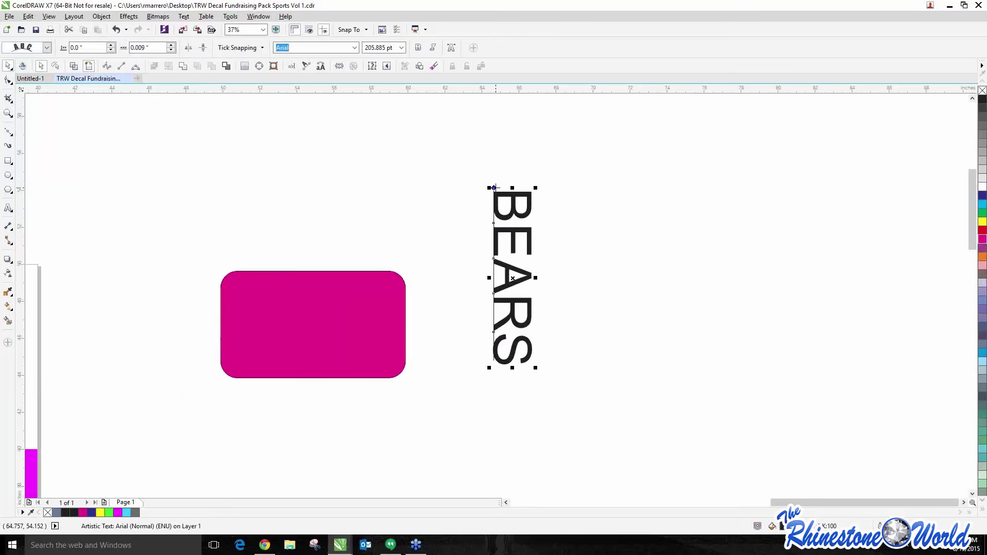
- Set the path text orientation so the BEARS letters stand upright in a column, and move the text farther from the pink shape
left_click(46, 50)
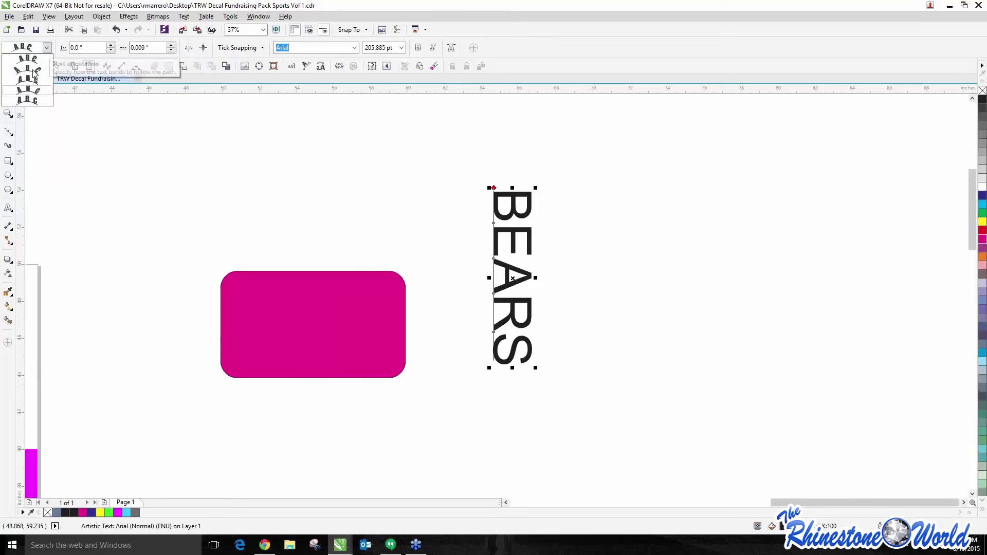
left_click(17, 107)
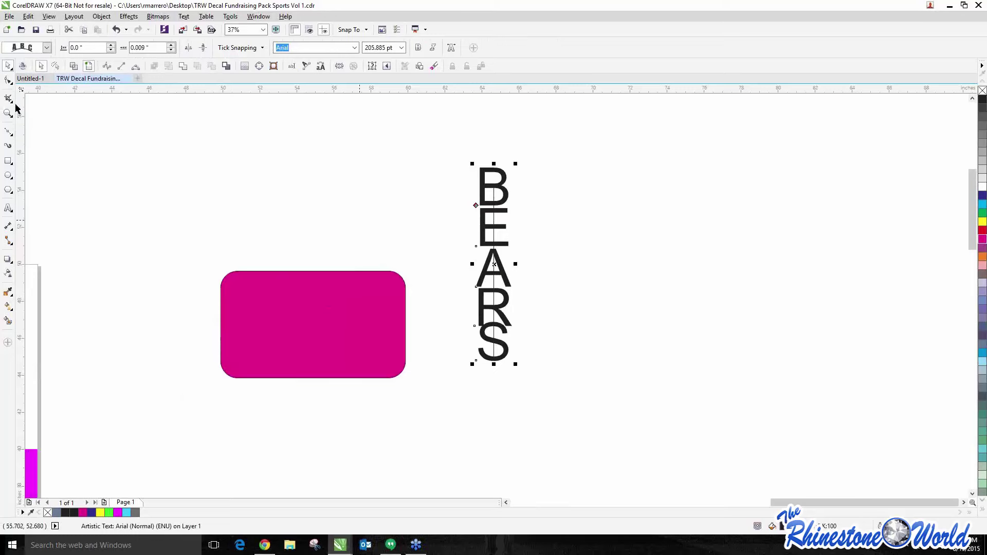
left_click(440, 223)
left_click_drag(489, 242, 589, 241)
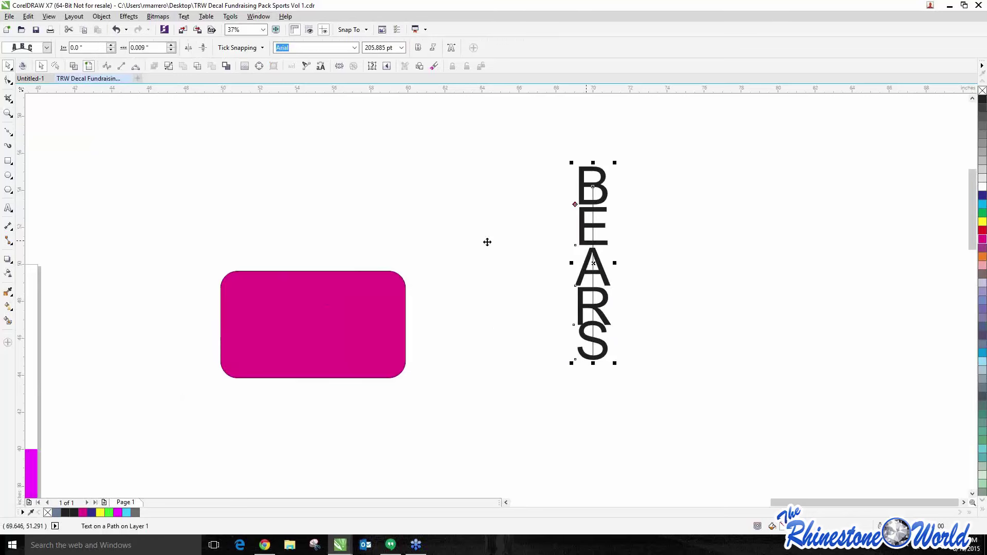
- Delete the vertical path line running through the BEARS letters, keeping the stacked text
left_click(603, 230)
scroll(602, 230, "up", 5)
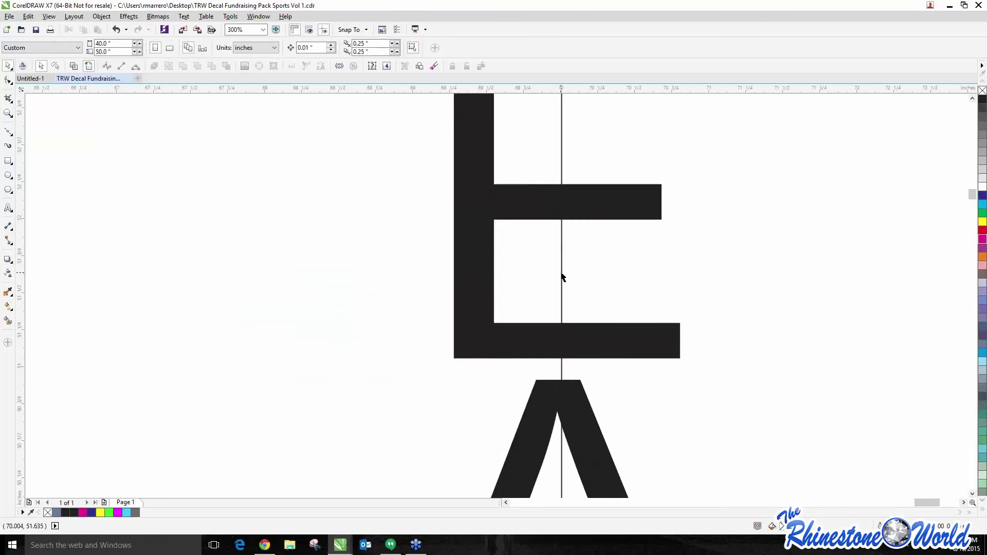
key("F10")
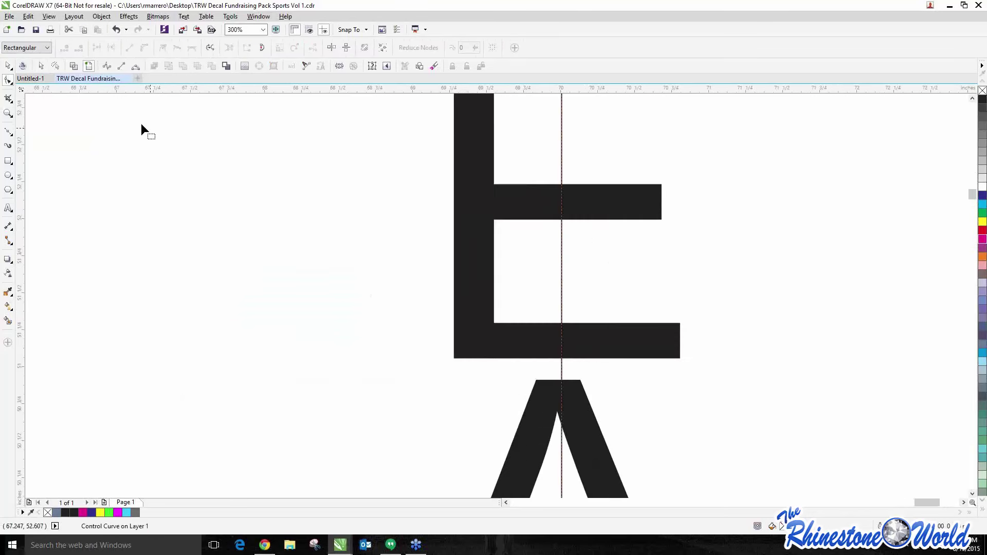
left_click(8, 67)
left_click(235, 195)
scroll(235, 195, "down", 7)
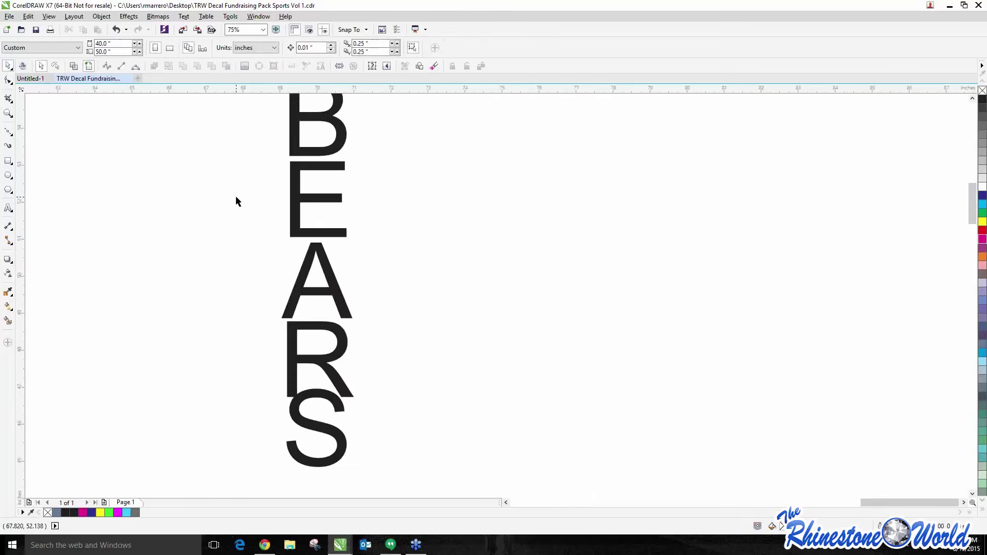
- Move the stacked BEARS text onto the pink rounded shape and scale it to about 1.368 by 5.737 inches, spanning the shape's height
left_click_drag(226, 138, 265, 229)
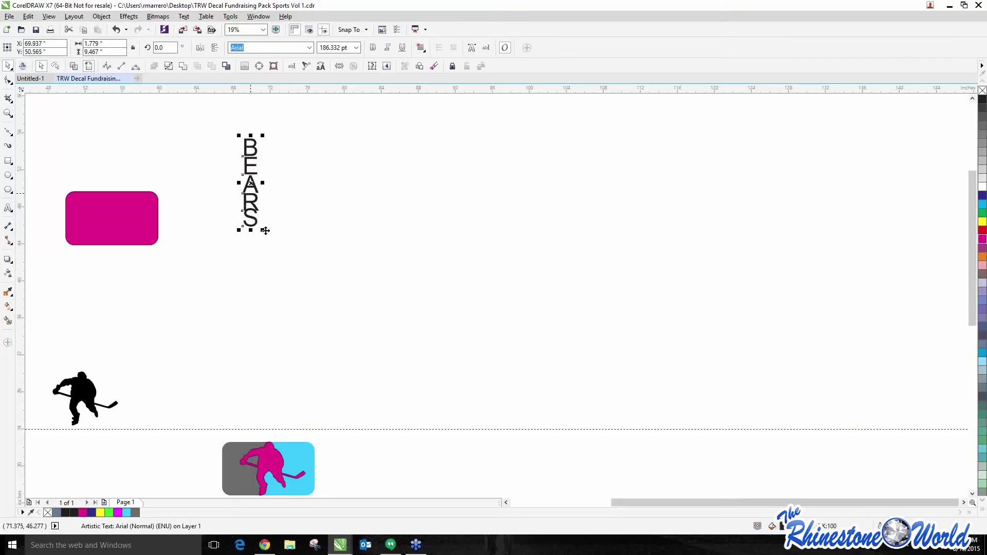
left_click_drag(248, 173, 104, 205)
scroll(104, 206, "up", 2)
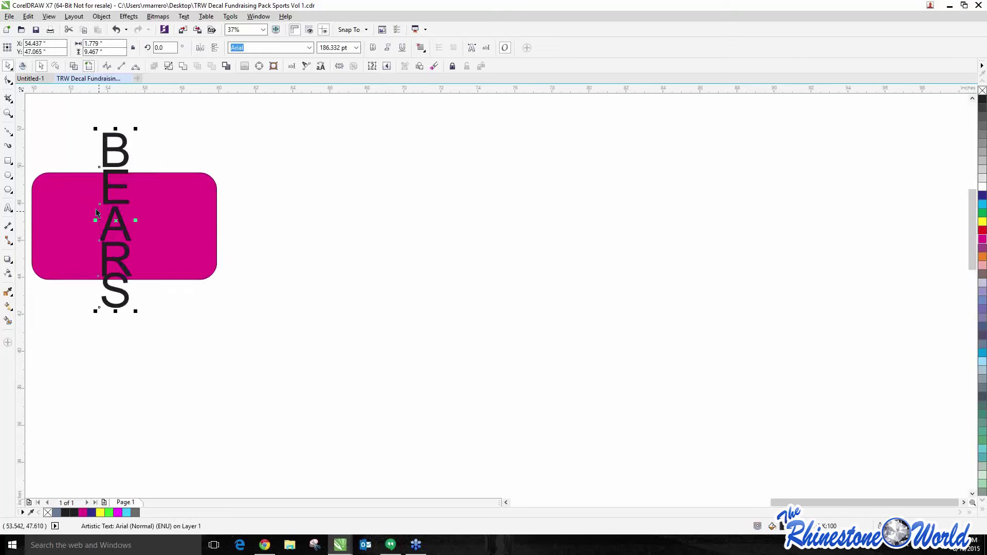
left_click_drag(92, 119, 102, 147)
left_click_drag(119, 312, 123, 287)
scroll(120, 277, "up", 2)
scroll(123, 314, "down", 2)
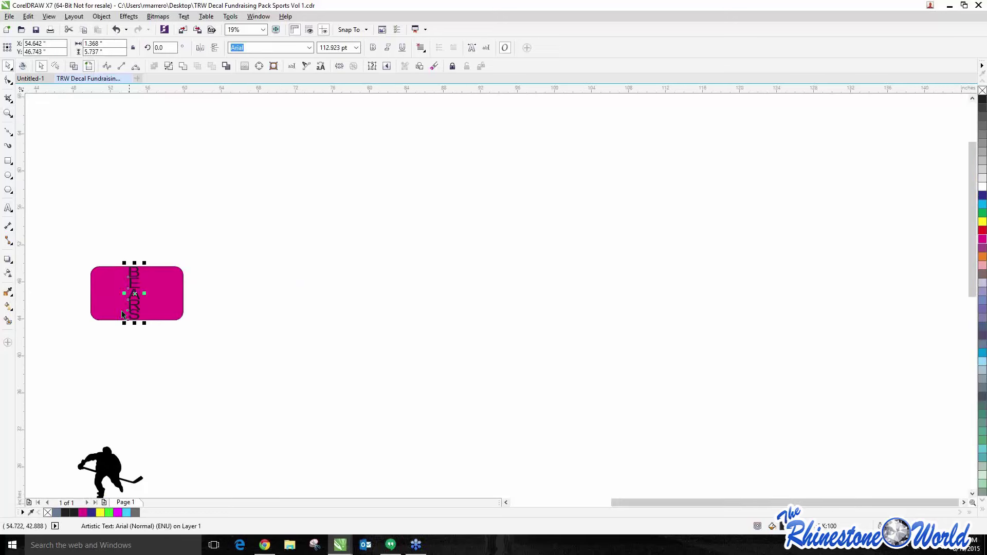
scroll(122, 314, "up", 2)
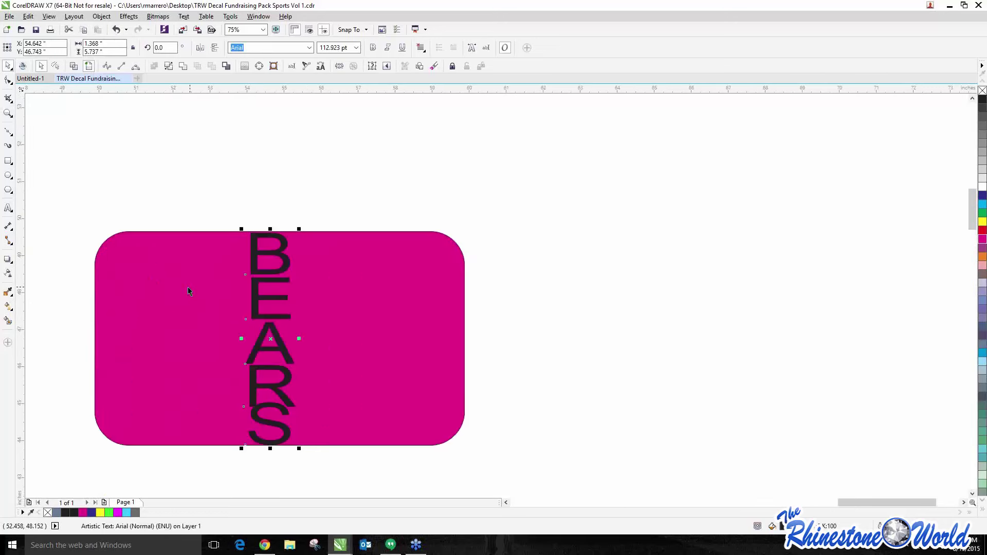
- Simplify the pink rounded shape with the BEARS text on top of it, and move the black text out beside the shape
left_click(340, 346, "shift")
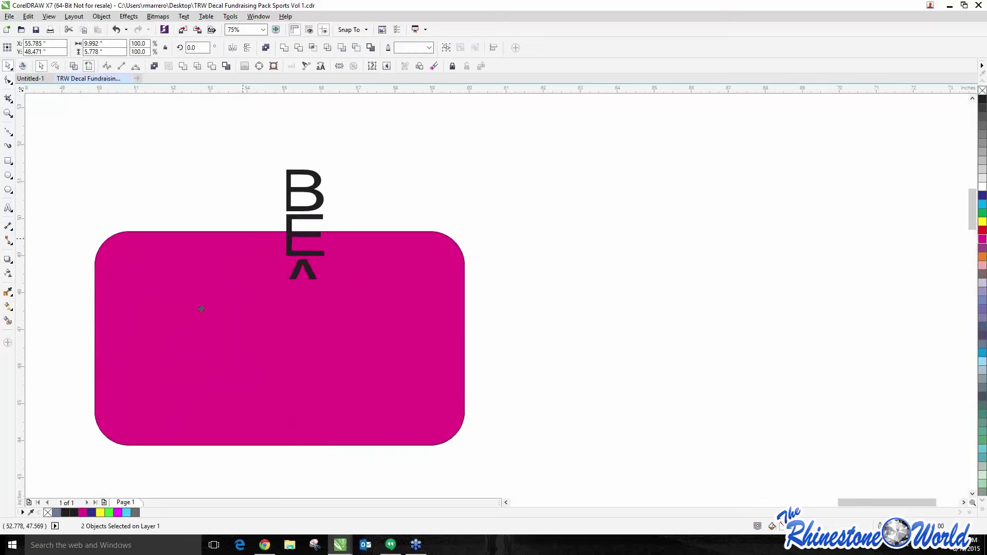
left_click_drag(202, 309, 256, 239)
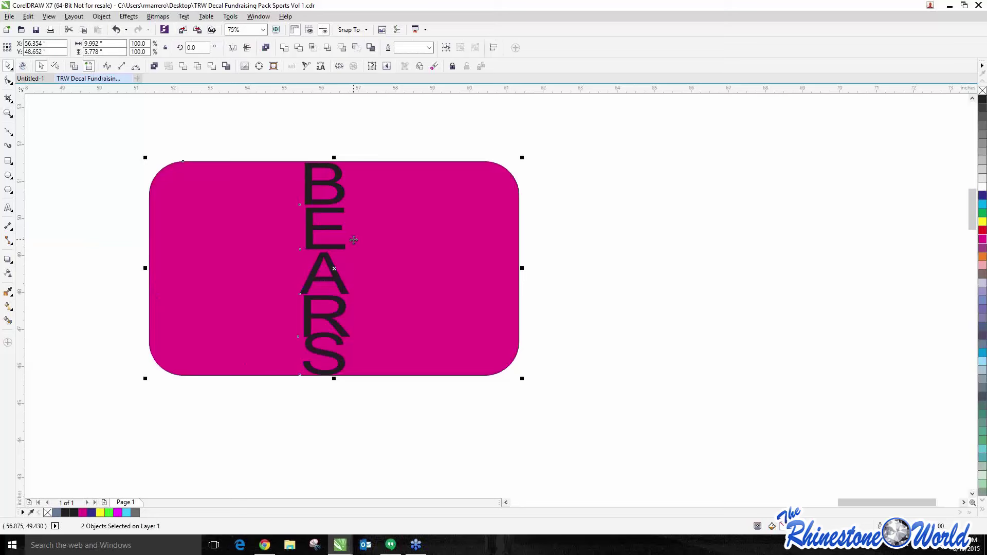
left_click(101, 17)
mouse_move(135, 208)
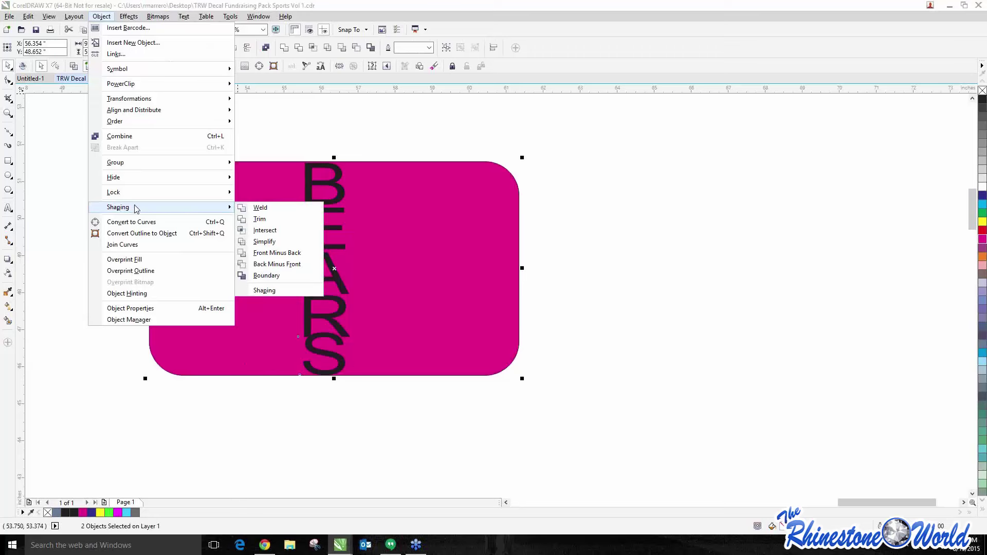
left_click(261, 242)
left_click_drag(312, 232, 580, 239)
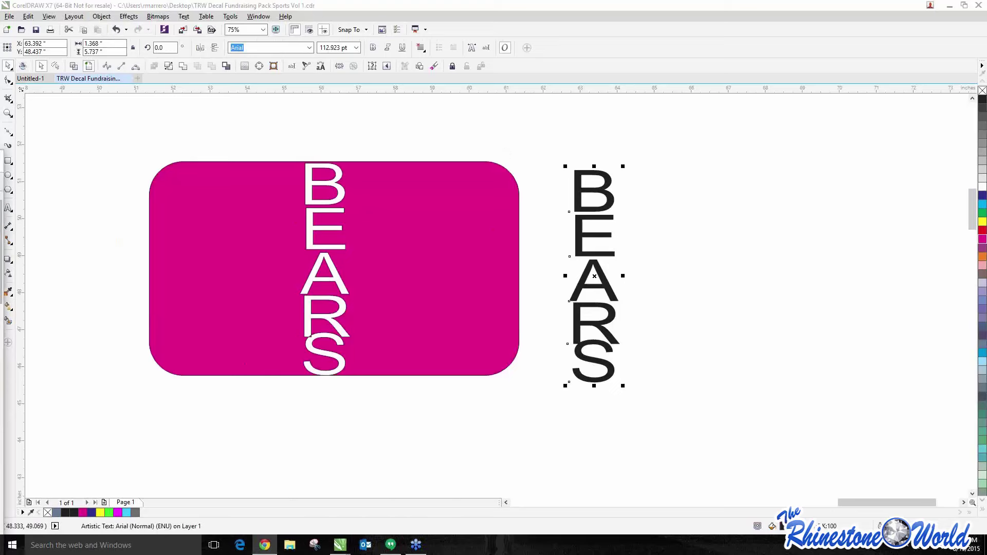
left_click_drag(0, 226, 0, 238)
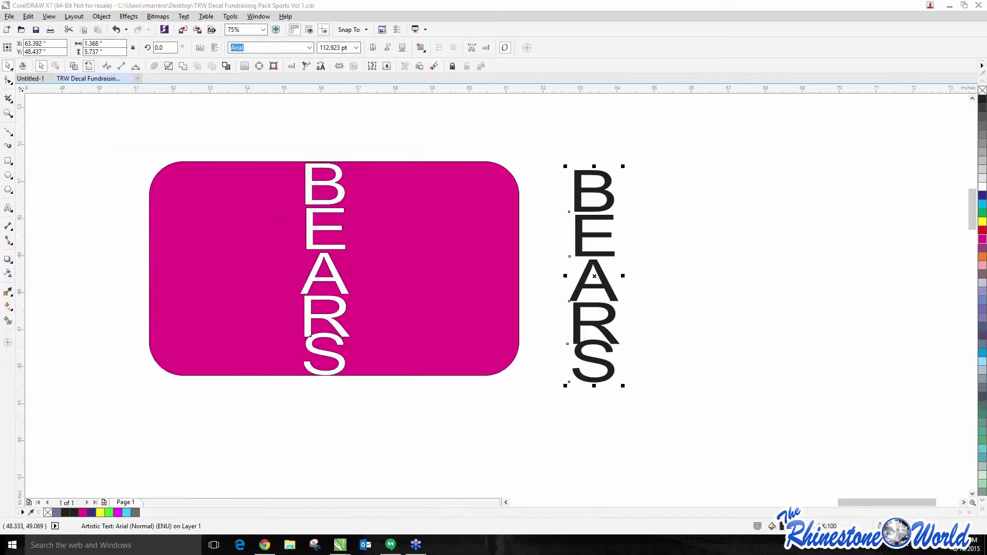
- Switch to Chrome, open the TRW Stone Wizard and Corel Shortcuts PDF from therhinestoneworld.com's Documentation page, and read through the shortcut list
left_click(264, 545)
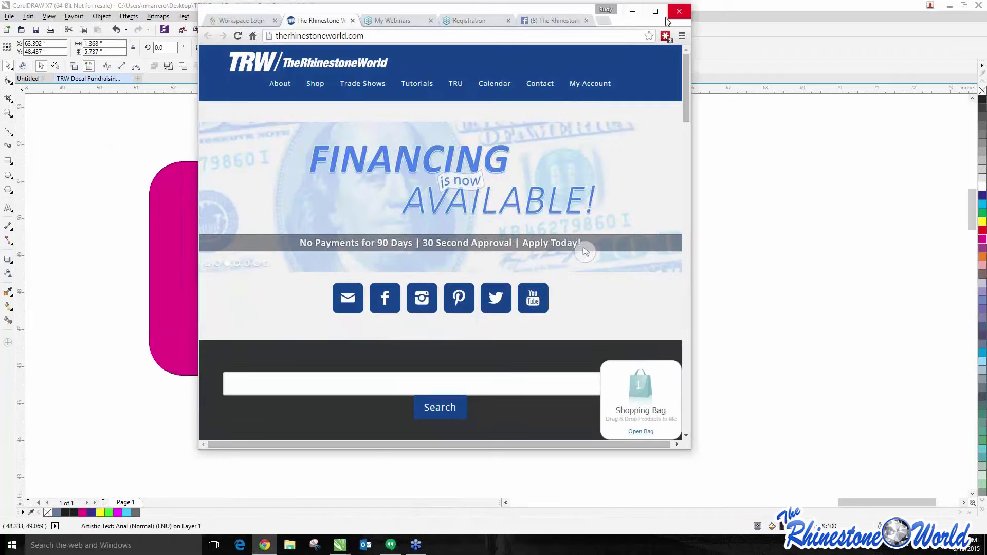
left_click(661, 16)
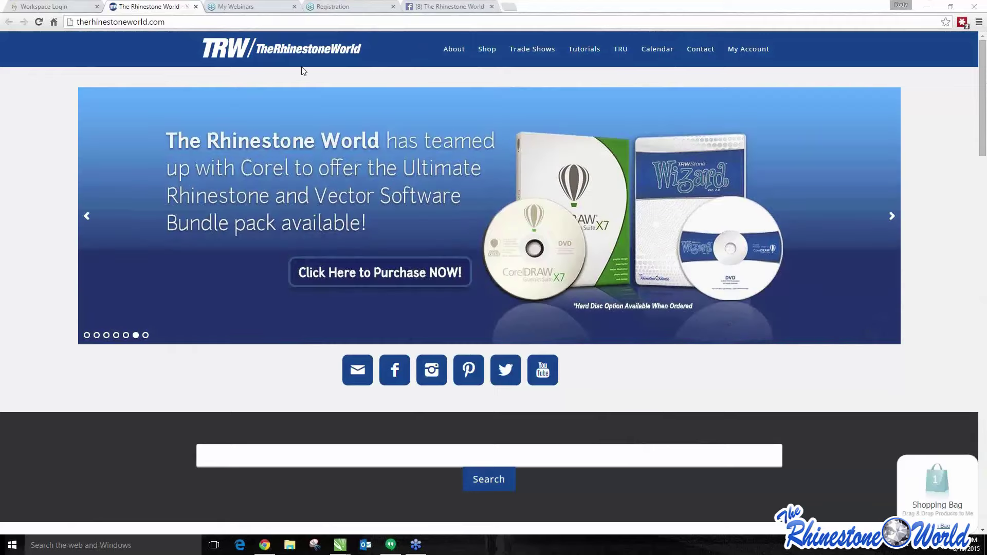
mouse_move(585, 54)
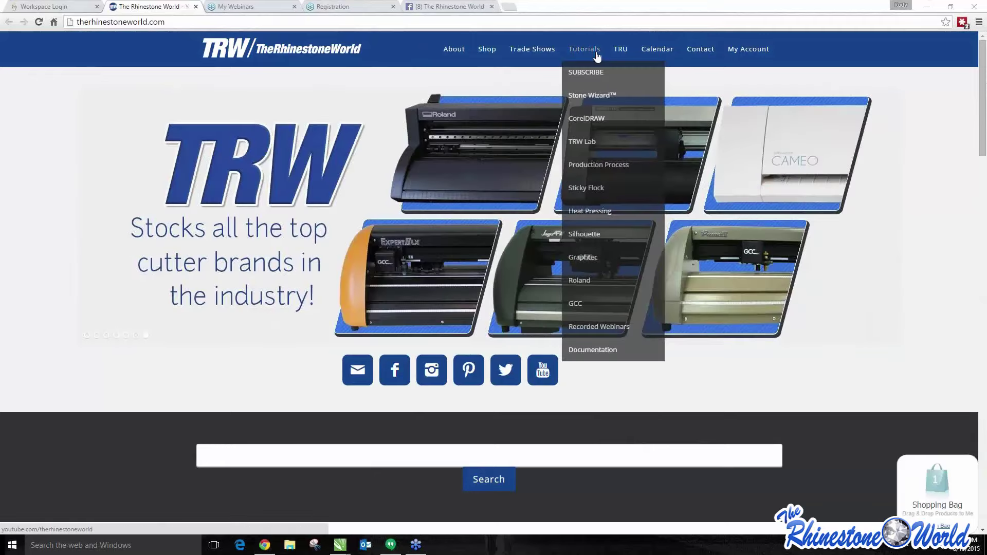
left_click(586, 351)
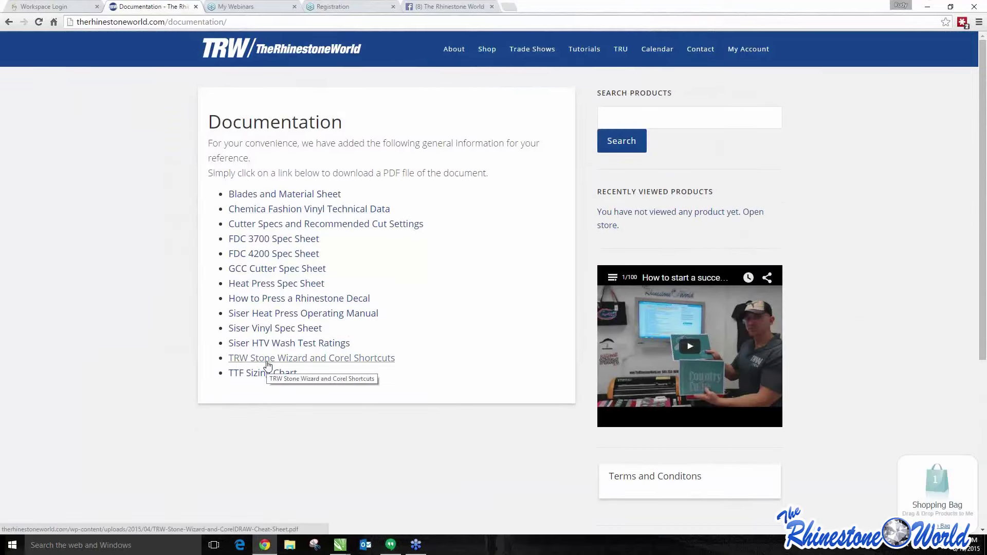
left_click(267, 359)
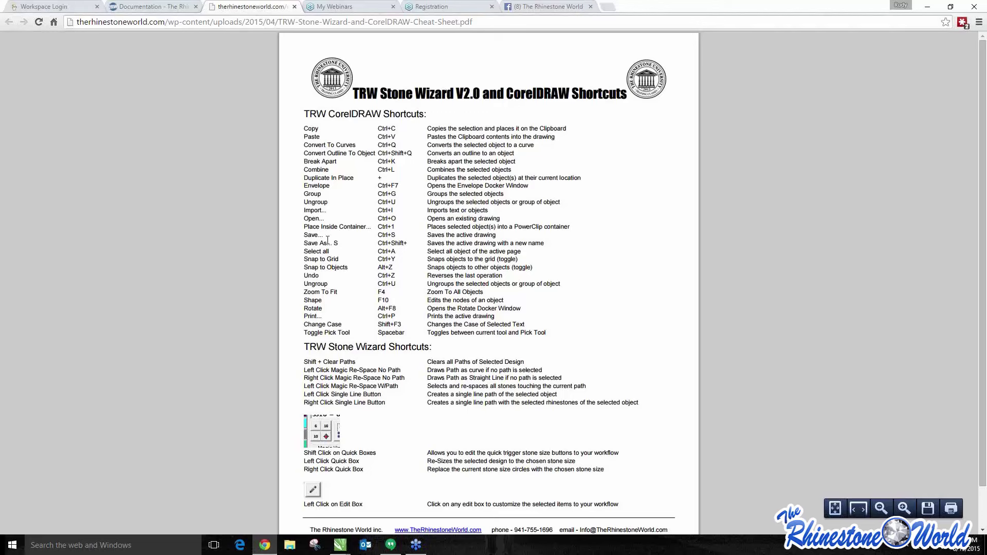
scroll(377, 325, "down", 2)
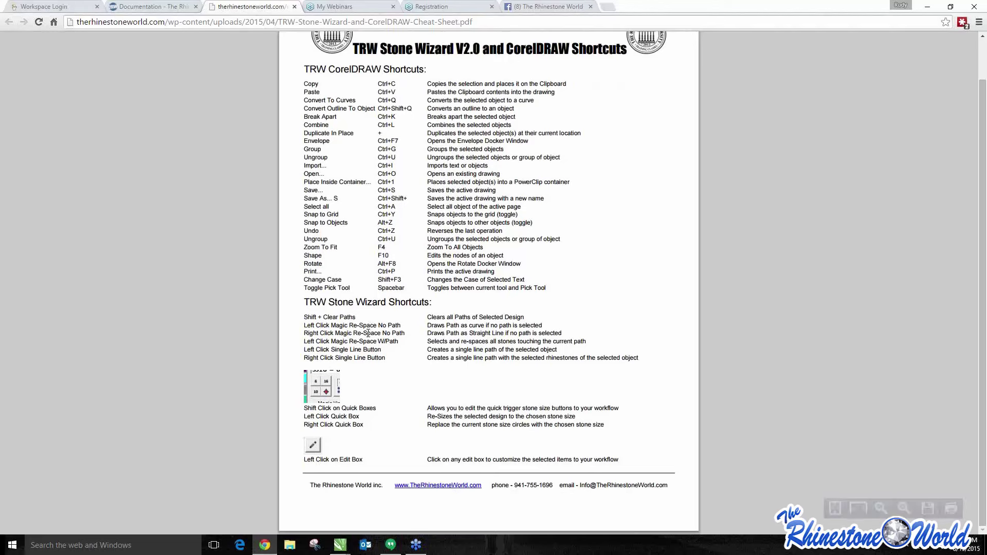
scroll(538, 318, "up", 2)
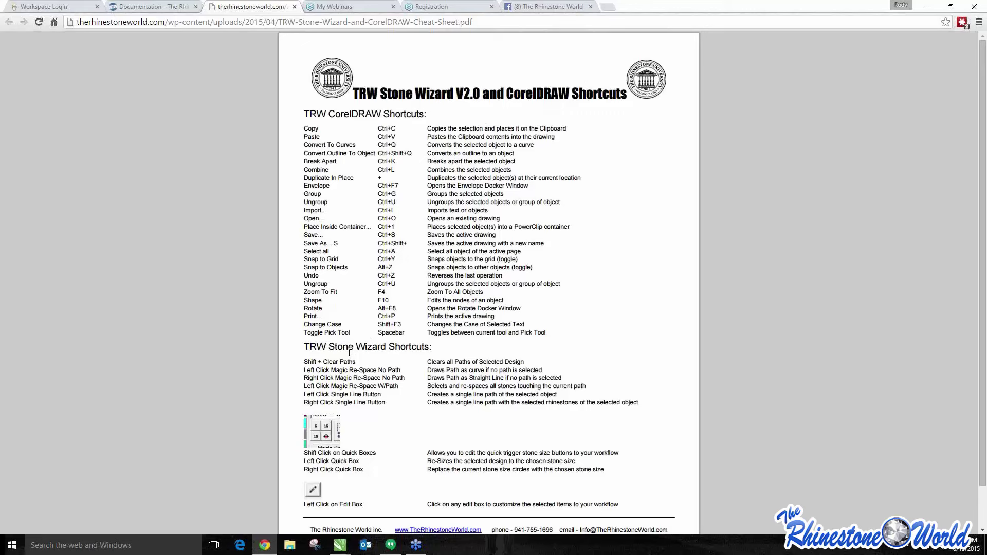
scroll(198, 302, "down", 1)
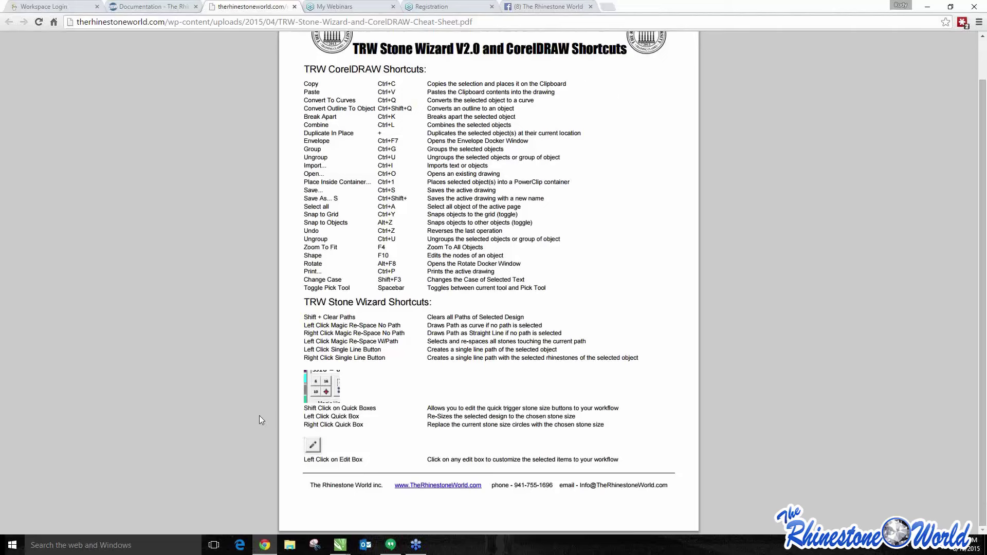
- Switch back to CorelDRAW and open the TRW Stone Wizard
mouse_move(341, 545)
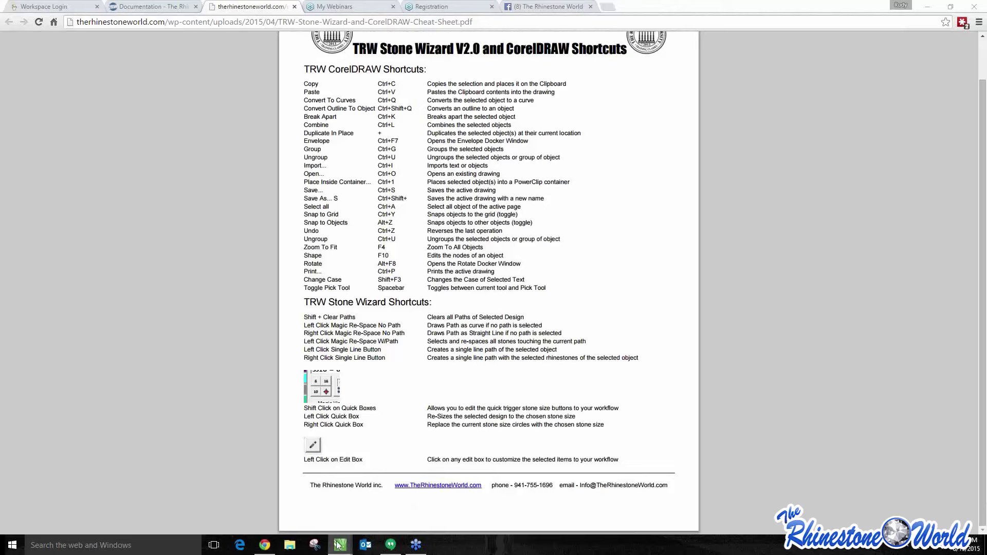
left_click(375, 505)
left_click(22, 66)
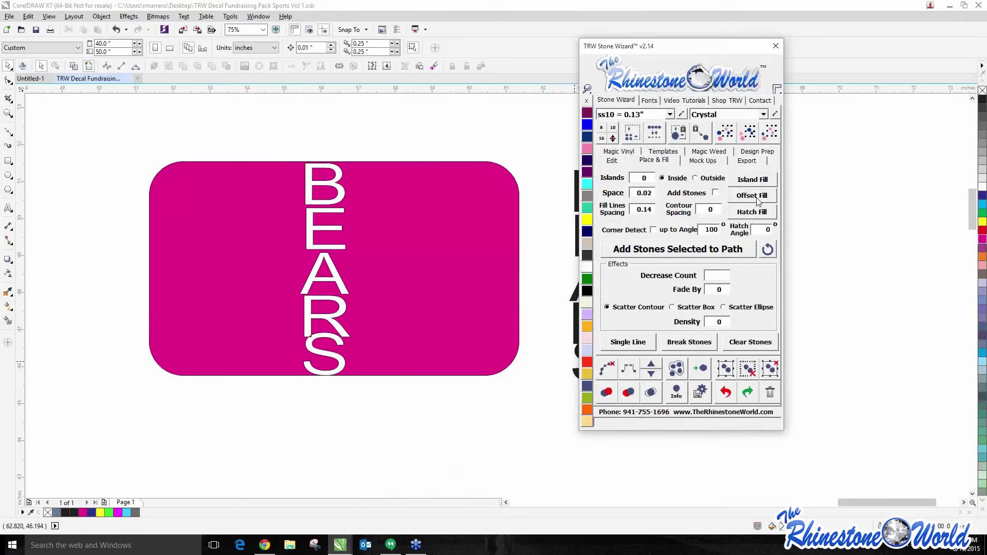
- Review the Stone Wizard's Mock Ups and Templates options, ending on the Mock Ups options
left_click(691, 162)
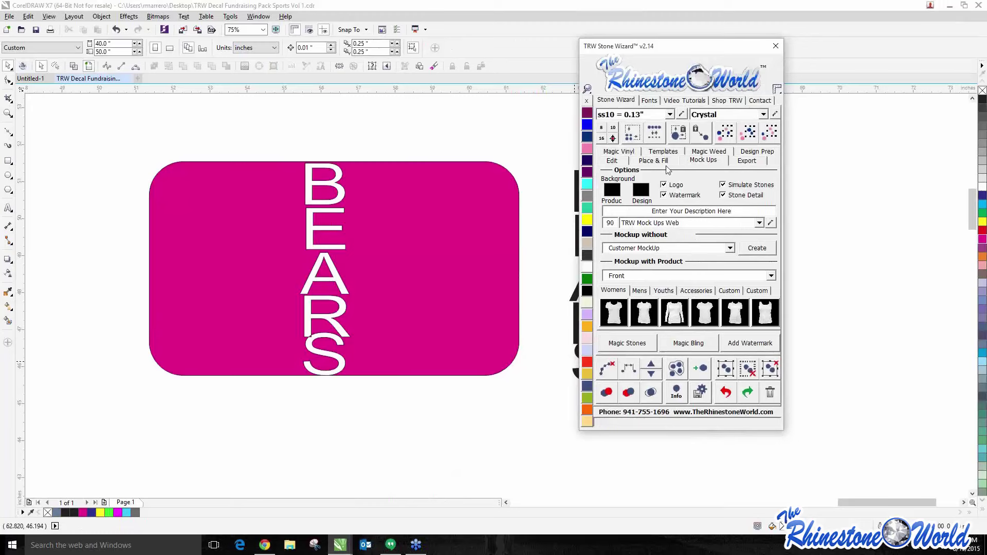
left_click(668, 152)
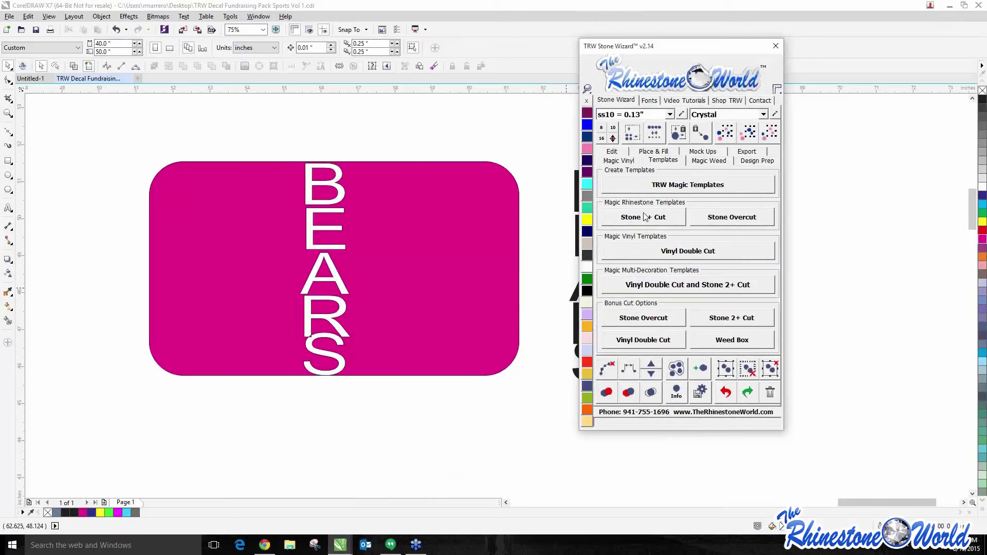
left_click(97, 154)
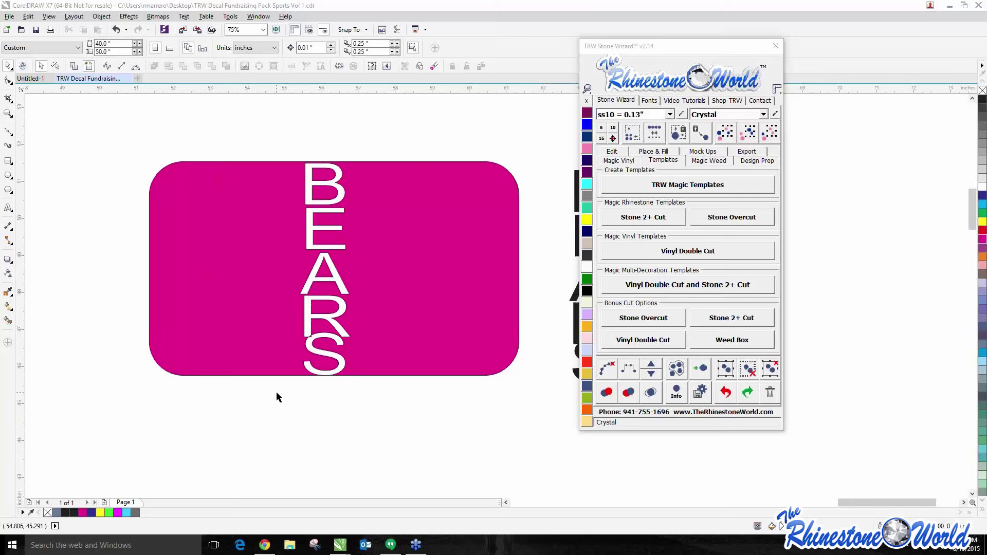
left_click(703, 151)
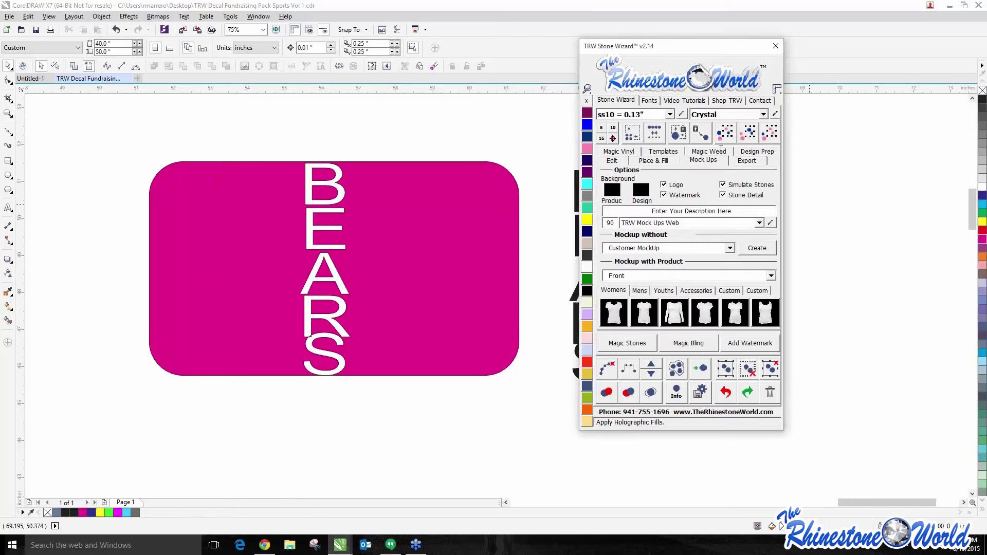